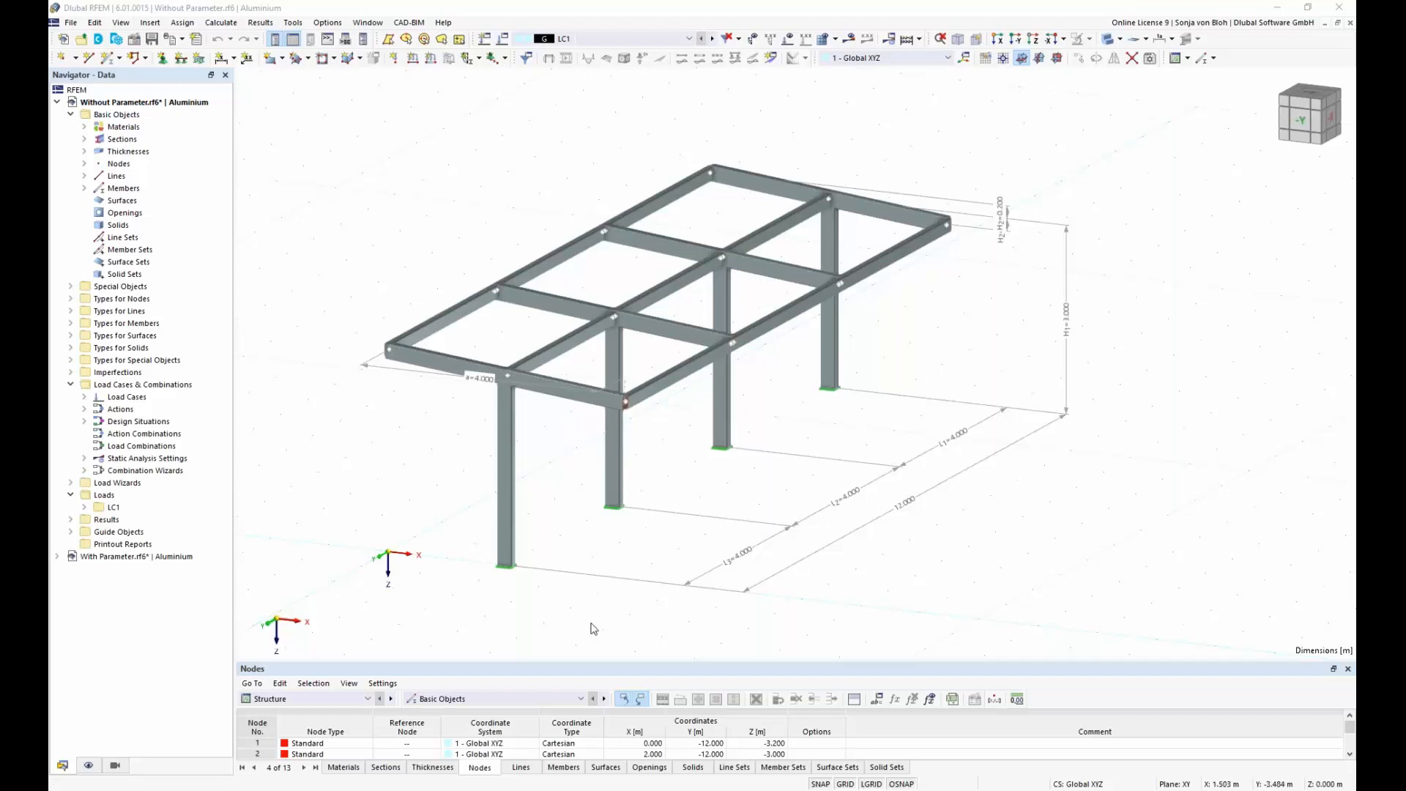
# Step: Save the entire canopy frame as a block named Without Parameter, assigned to model category 1 Beams
pyautogui.click(638, 744)
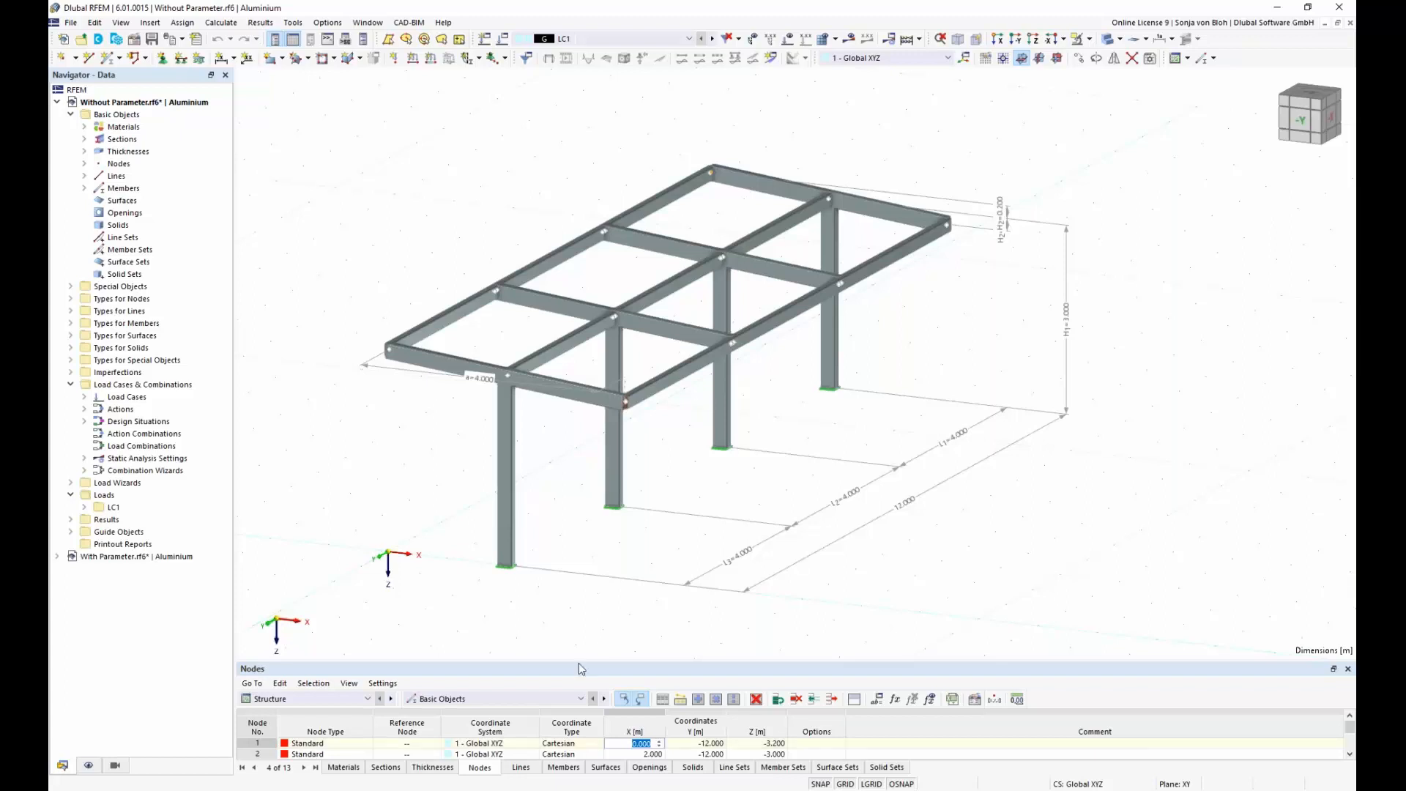
pyautogui.moveTo(307, 145); pyautogui.dragTo(1156, 594)
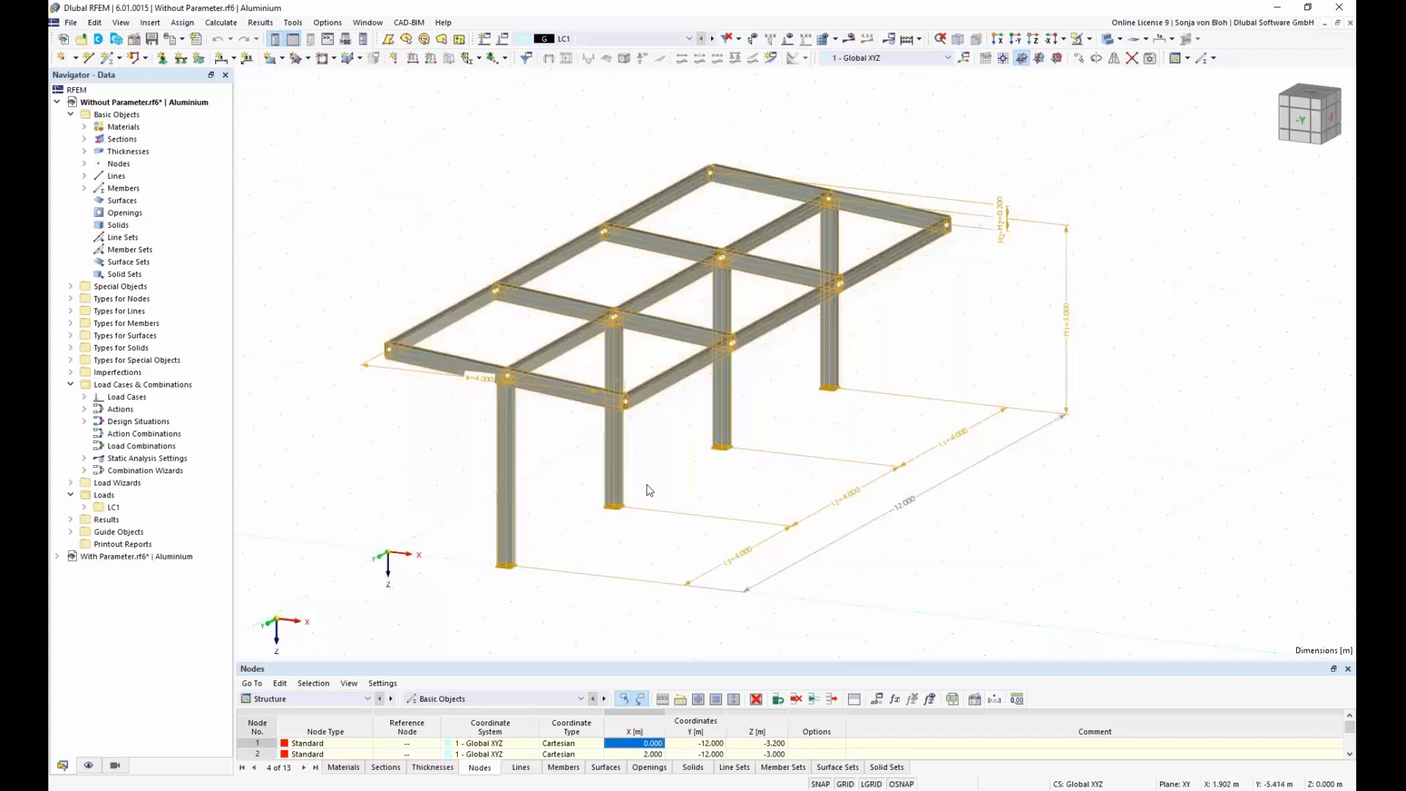
pyautogui.click(71, 23)
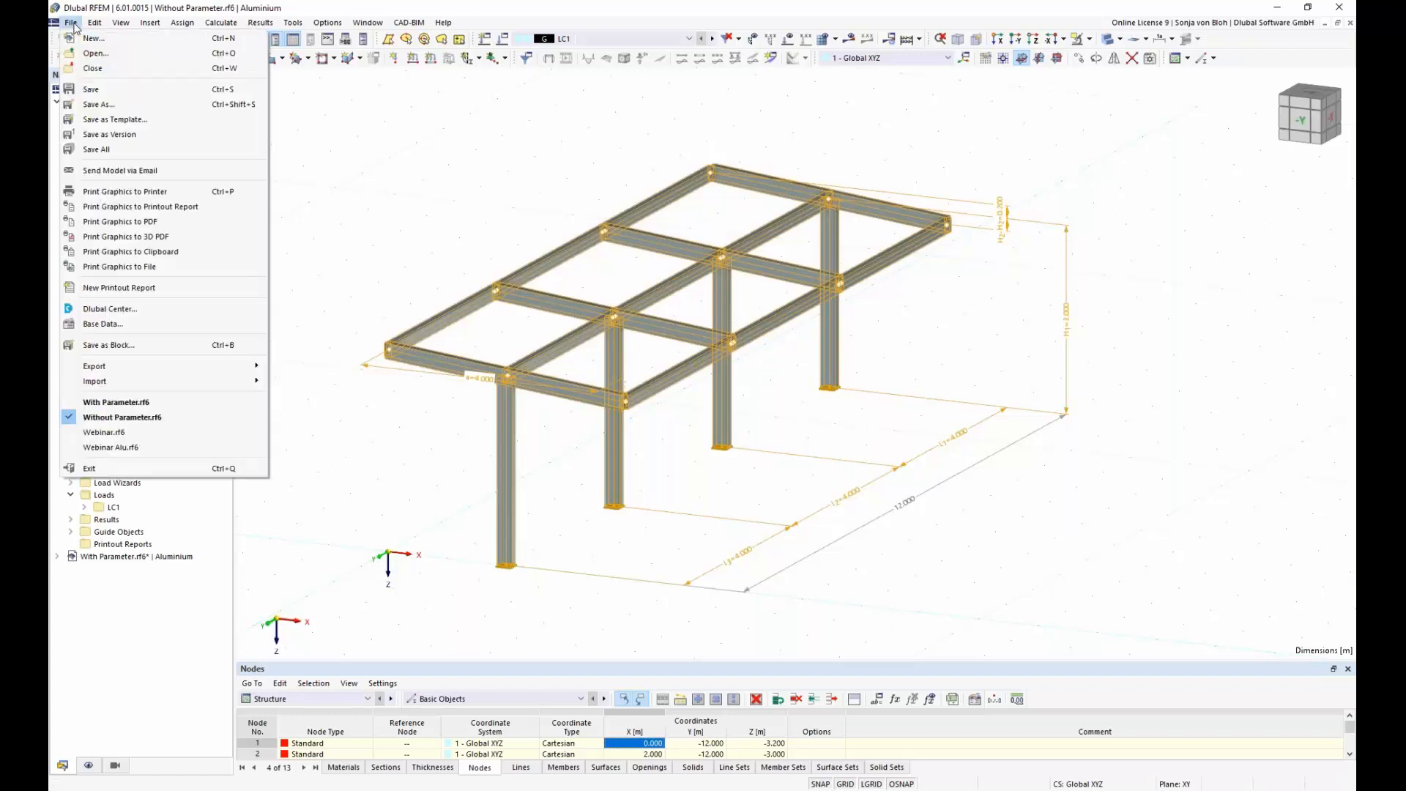
pyautogui.click(121, 345)
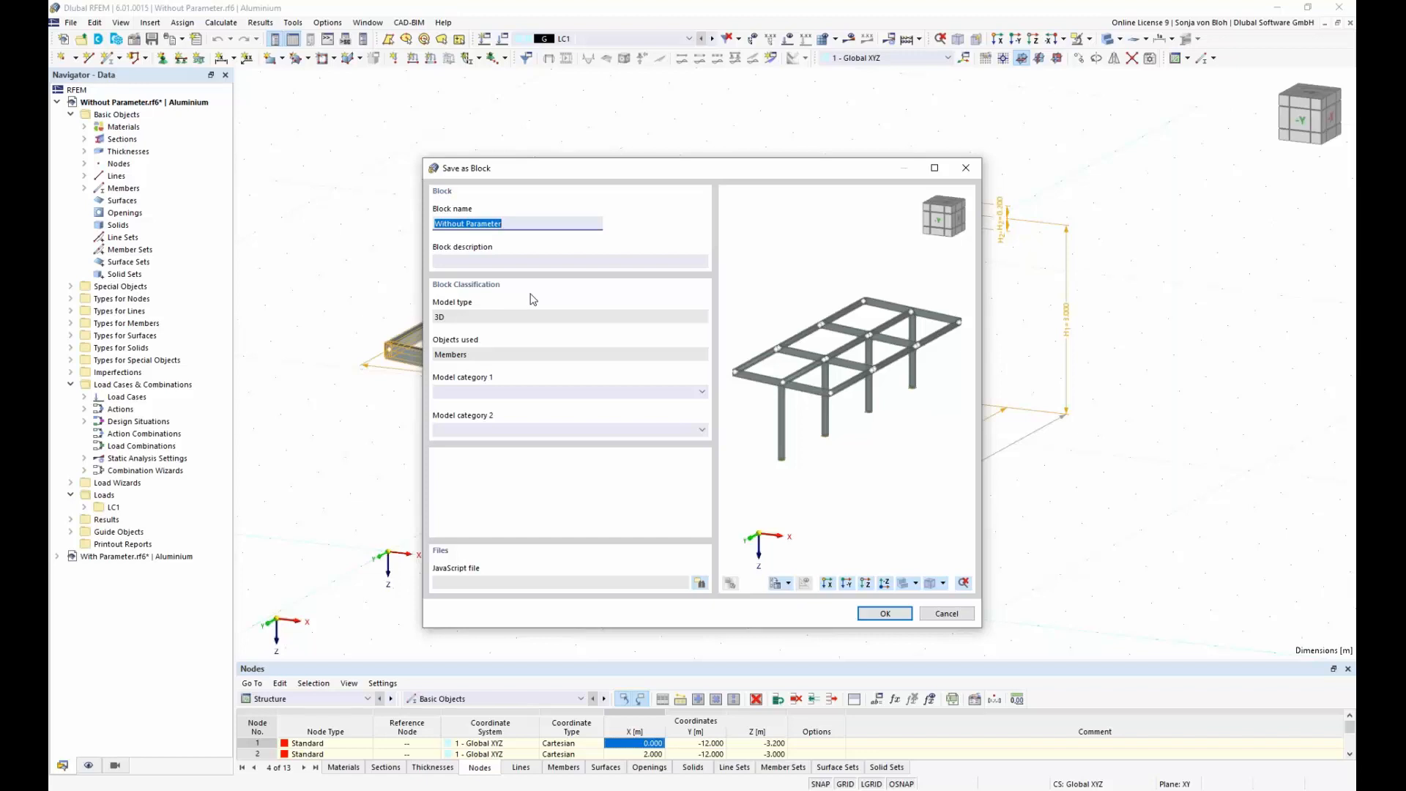
pyautogui.click(704, 394)
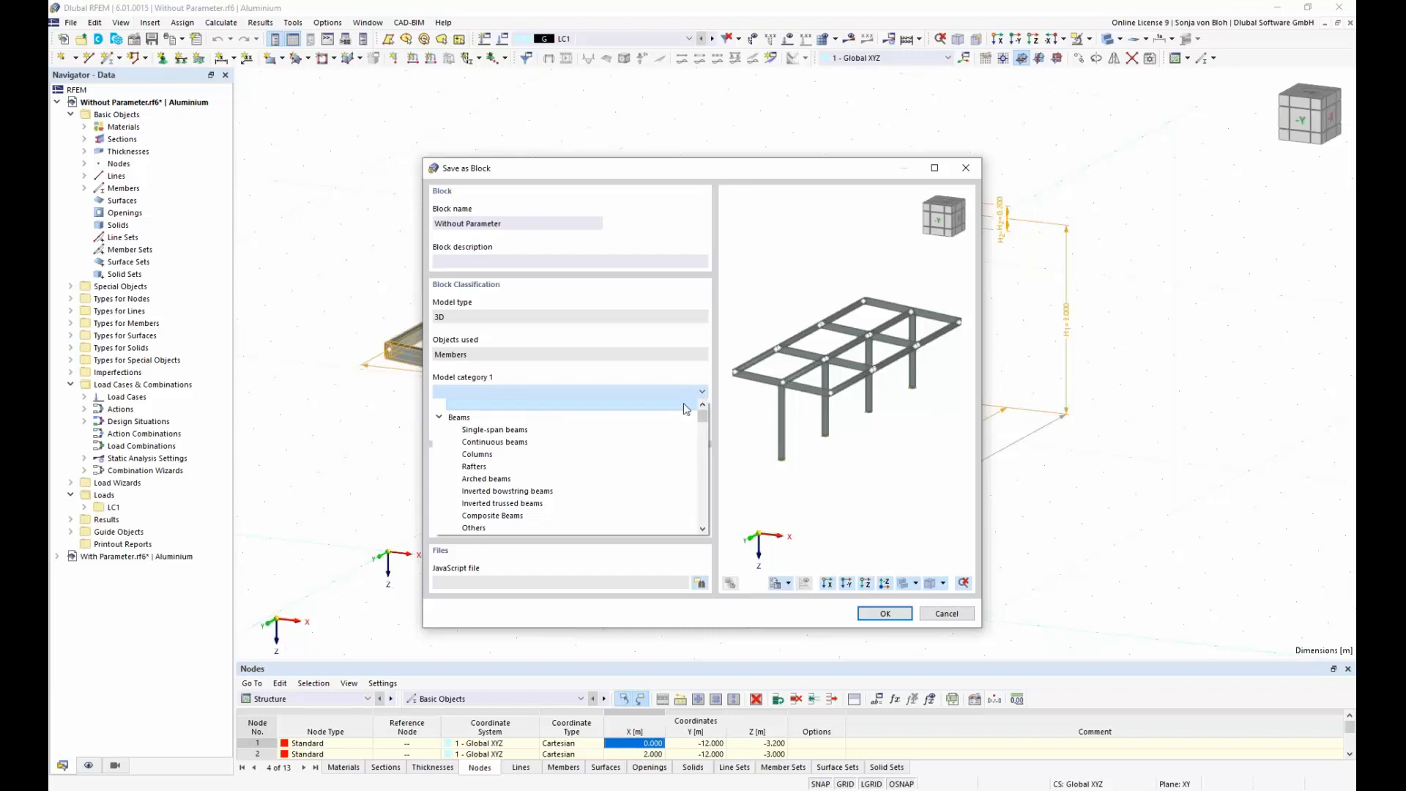
pyautogui.click(639, 424)
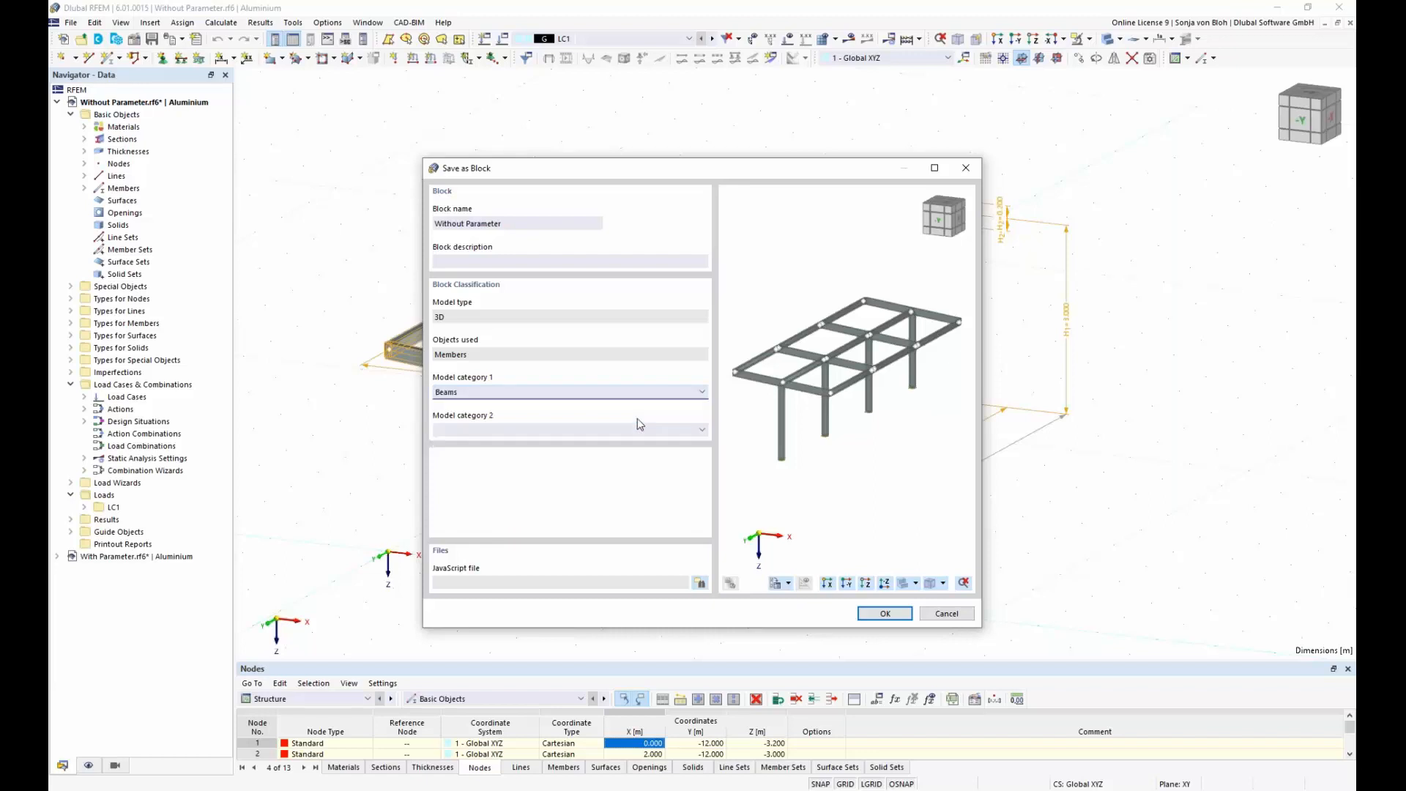
pyautogui.click(882, 614)
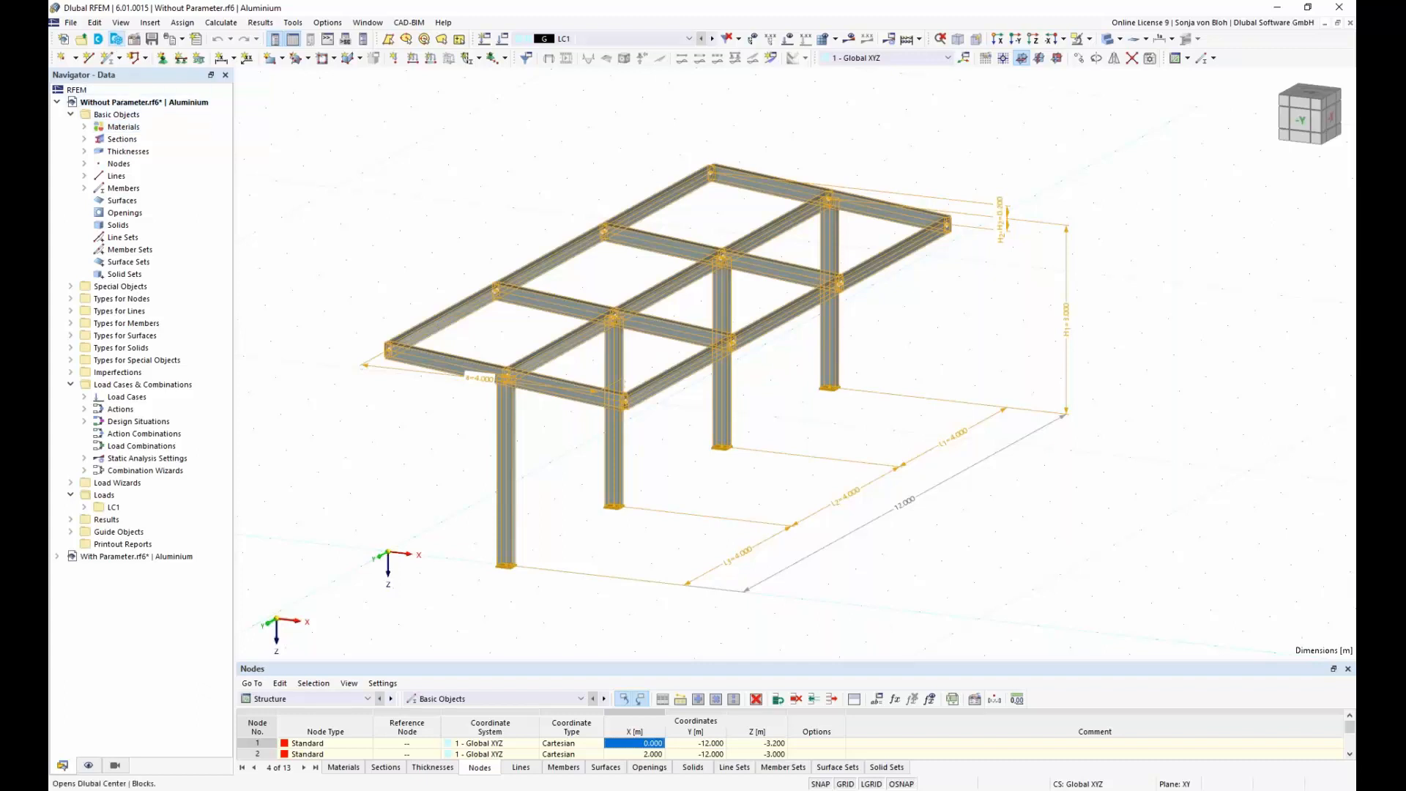
# Step: Browse the Towers and Masts category of the block library, and load the saved Without Parameter block from Beams
pyautogui.click(116, 39)
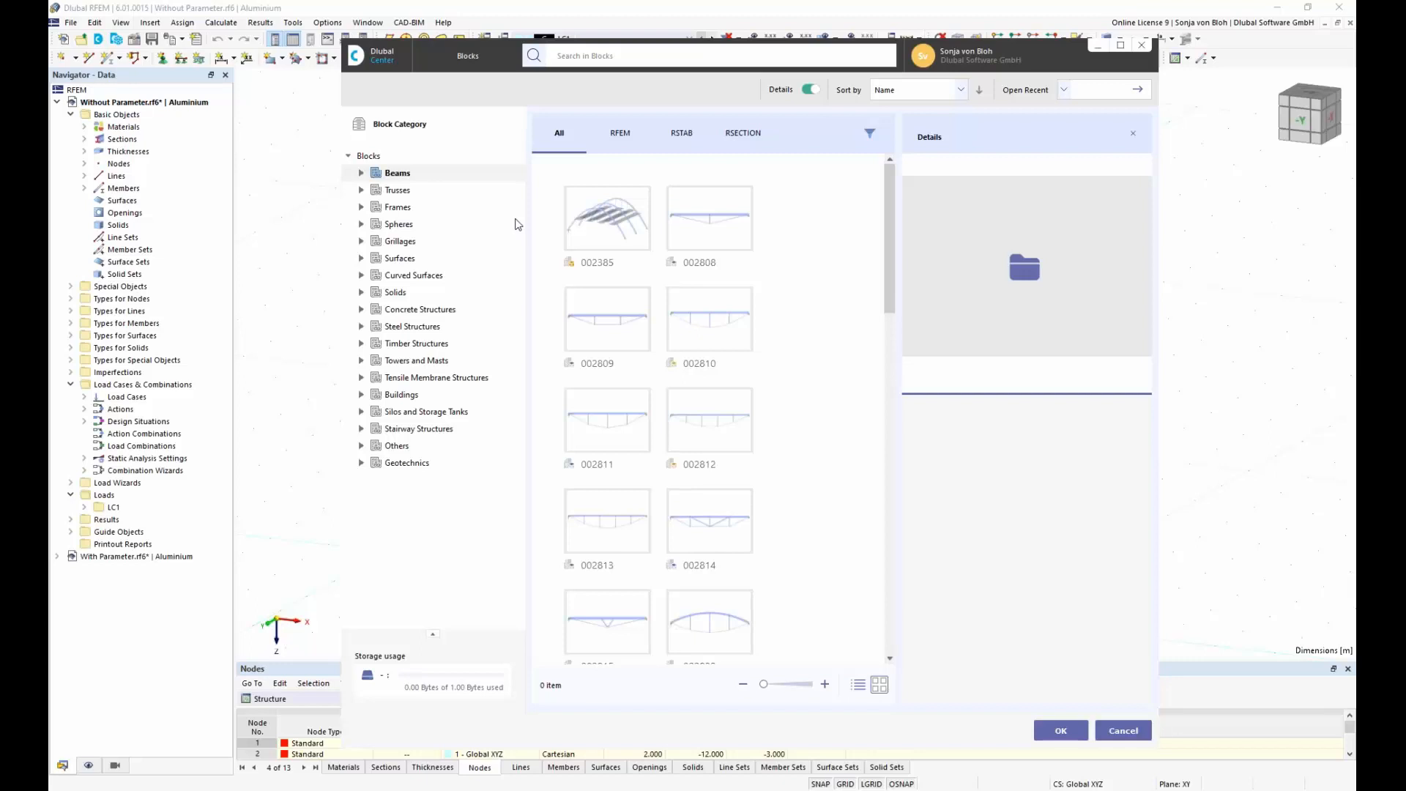
pyautogui.click(362, 361)
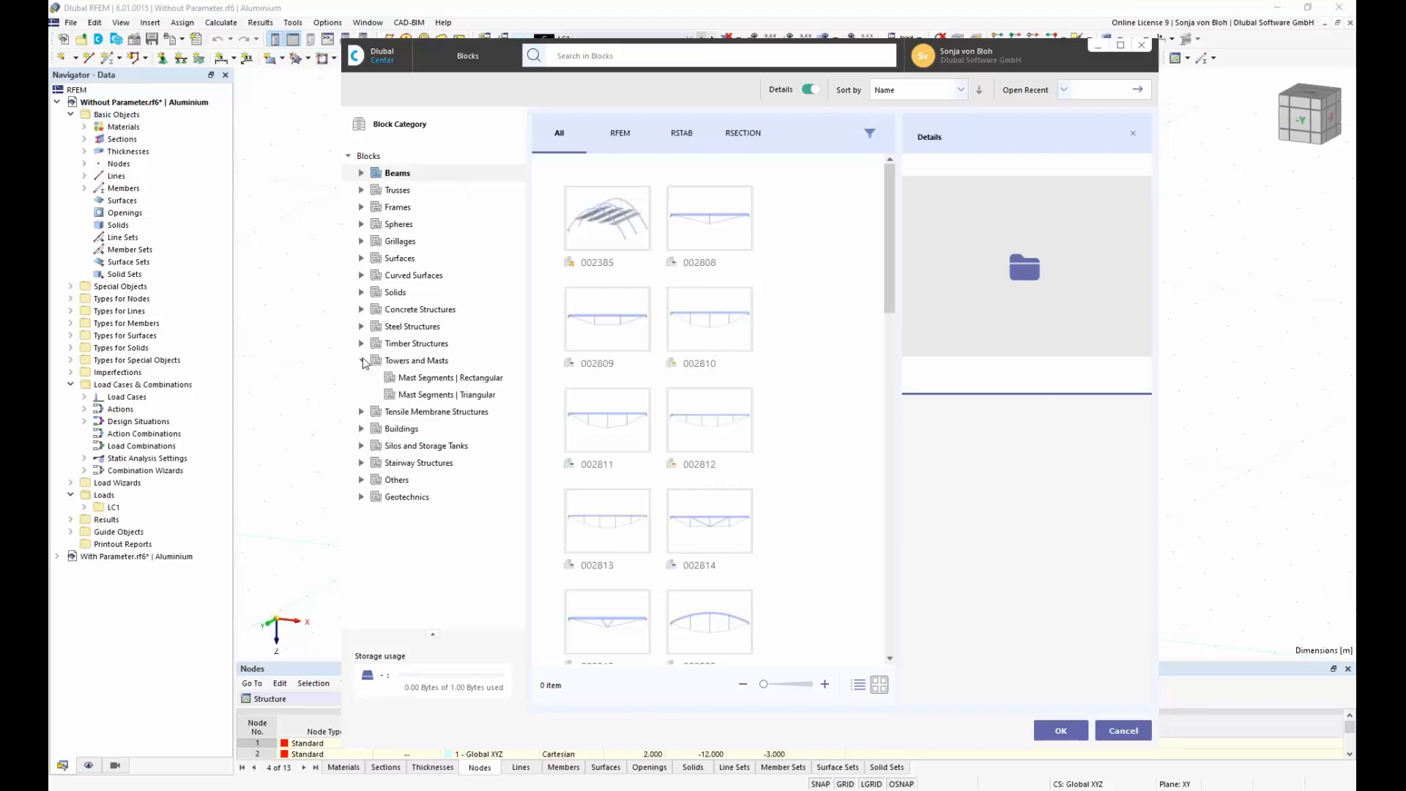
pyautogui.click(427, 364)
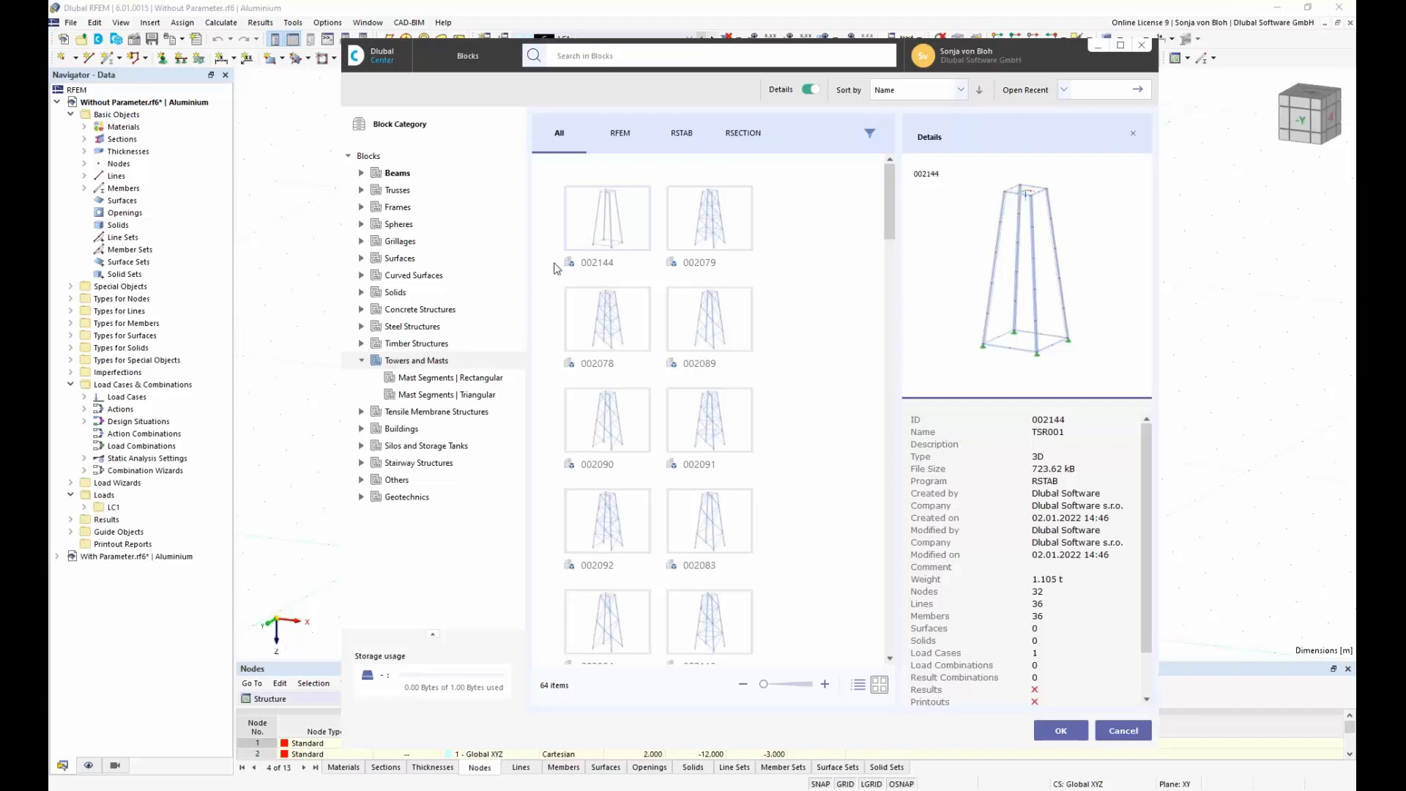
pyautogui.click(397, 174)
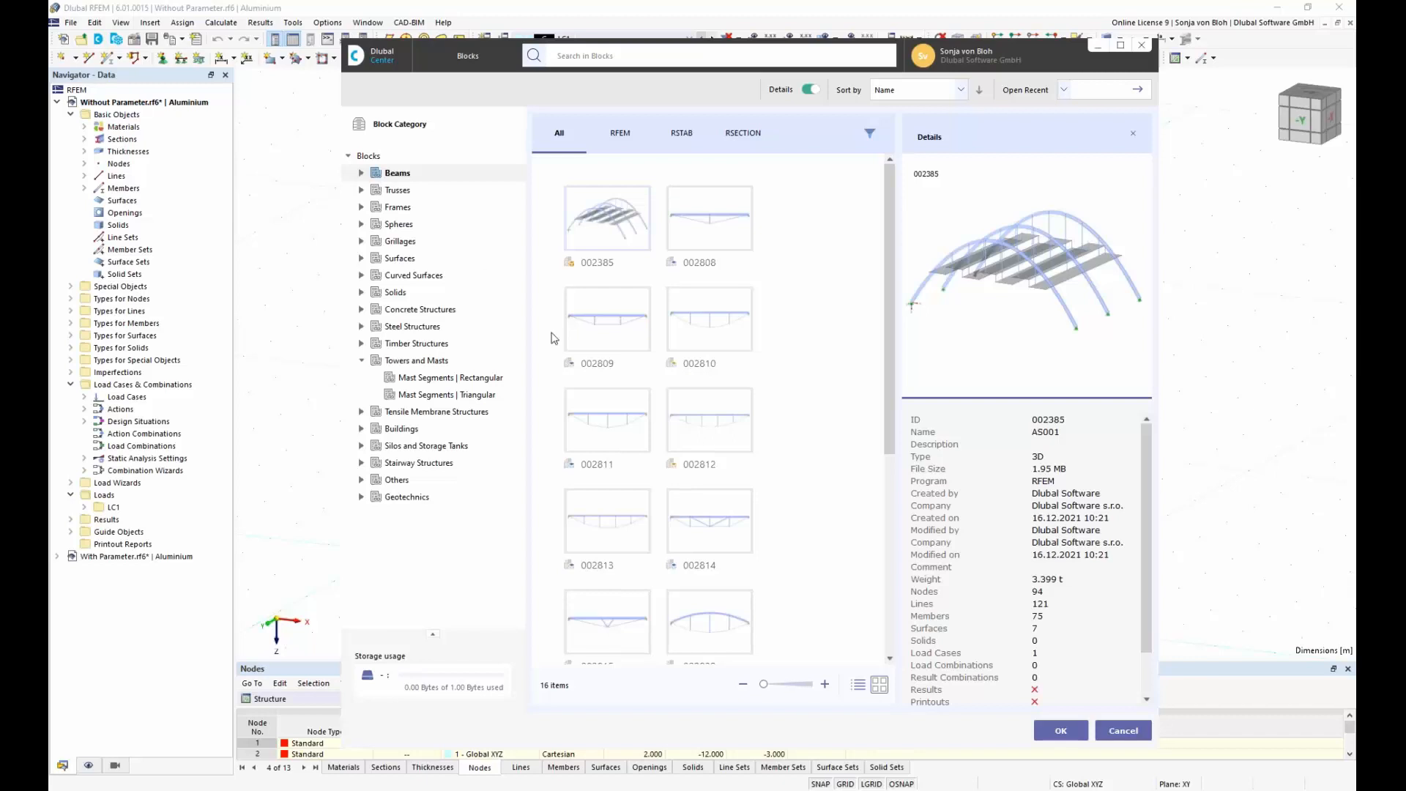
pyautogui.moveTo(888, 377); pyautogui.dragTo(899, 615)
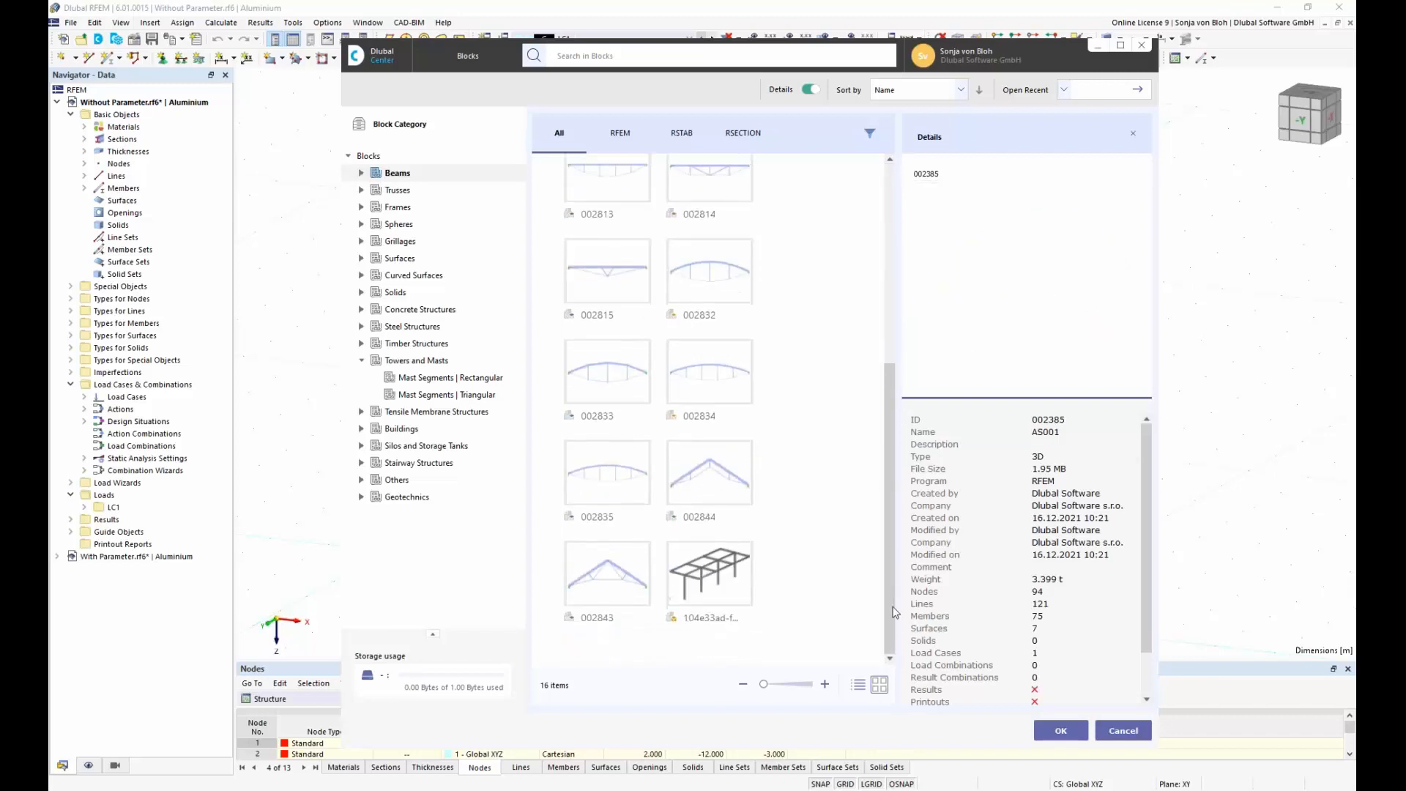
pyautogui.click(709, 572)
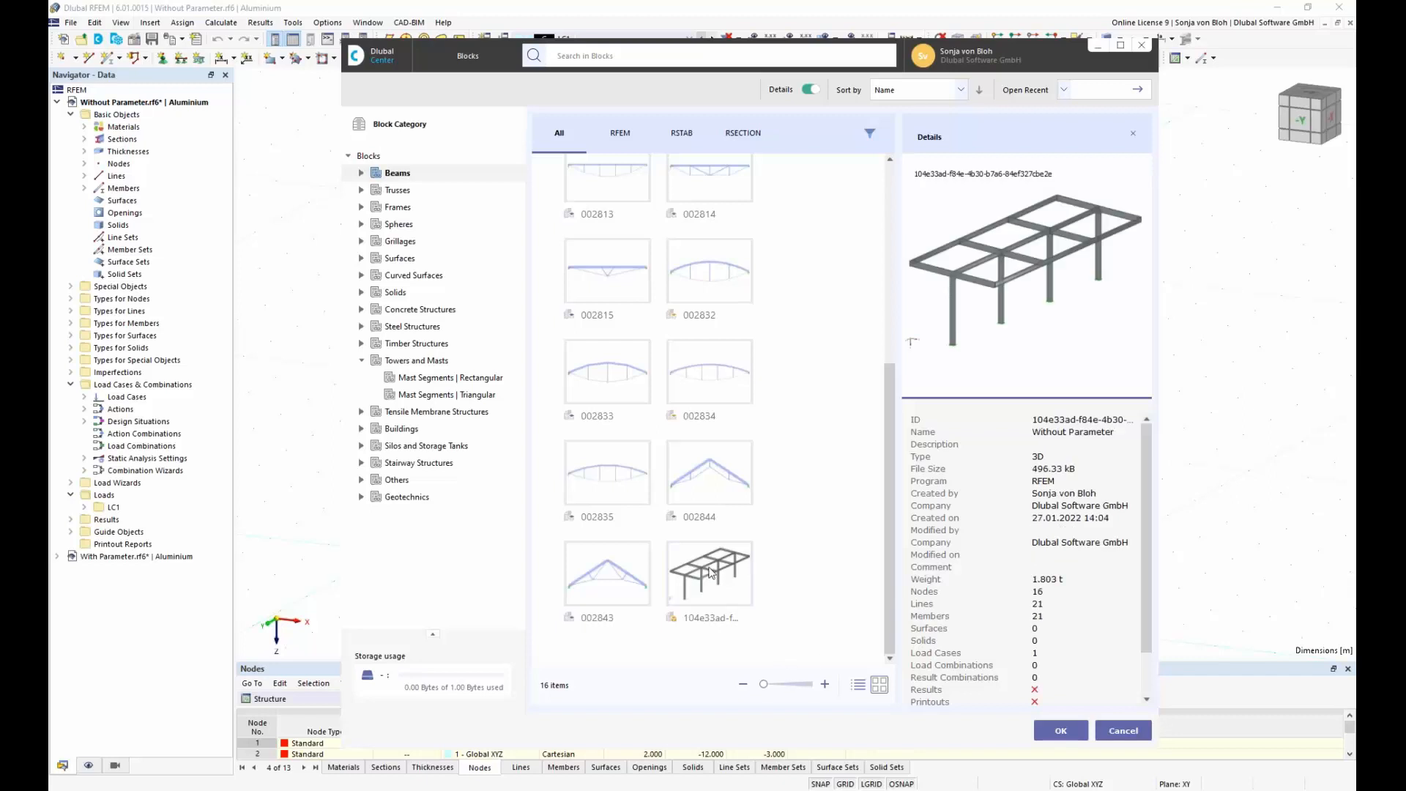
pyautogui.click(1062, 730)
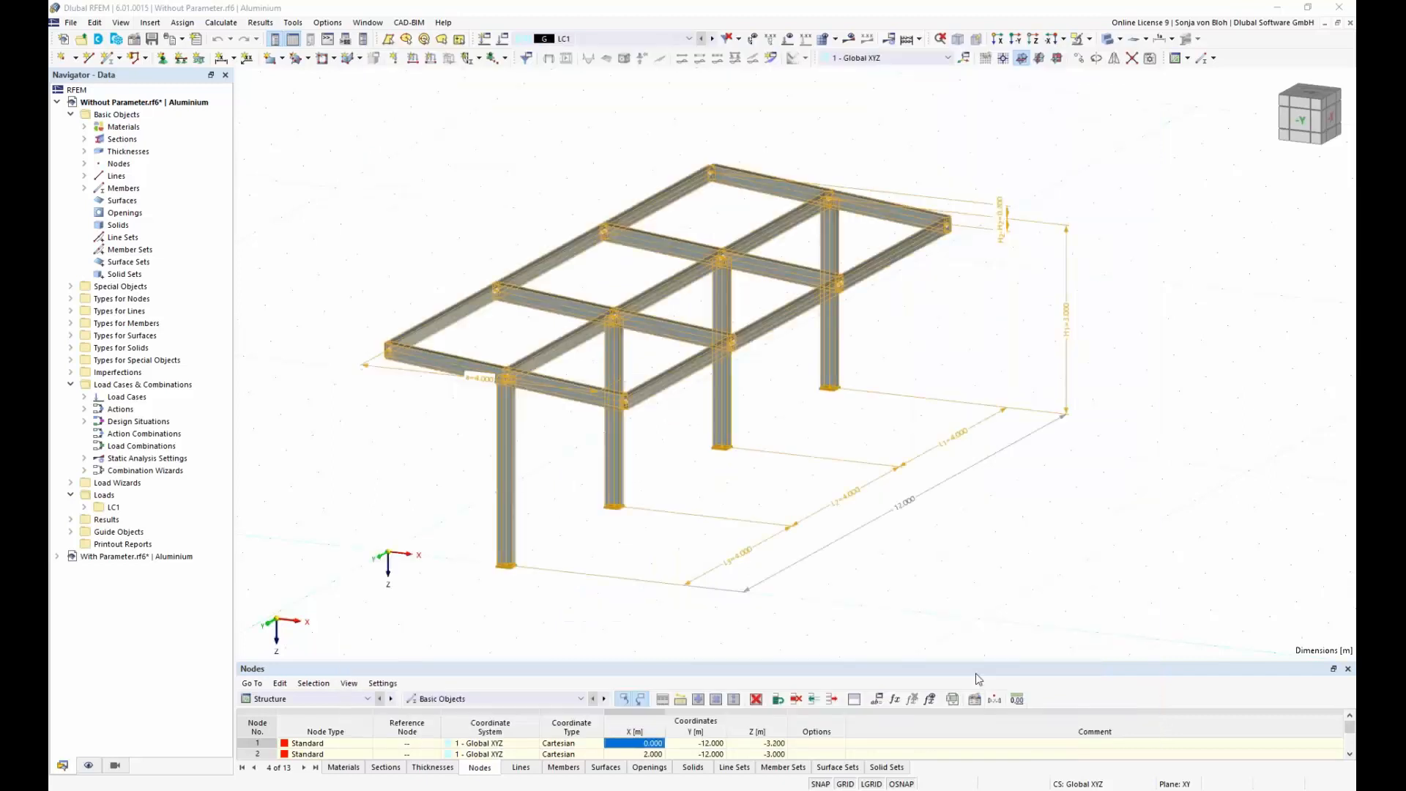
# Step: Set block node 32 as the insert point and pick its position in the model at X 10, Y 0, Z 0 m
pyautogui.doubleClick(862, 504)
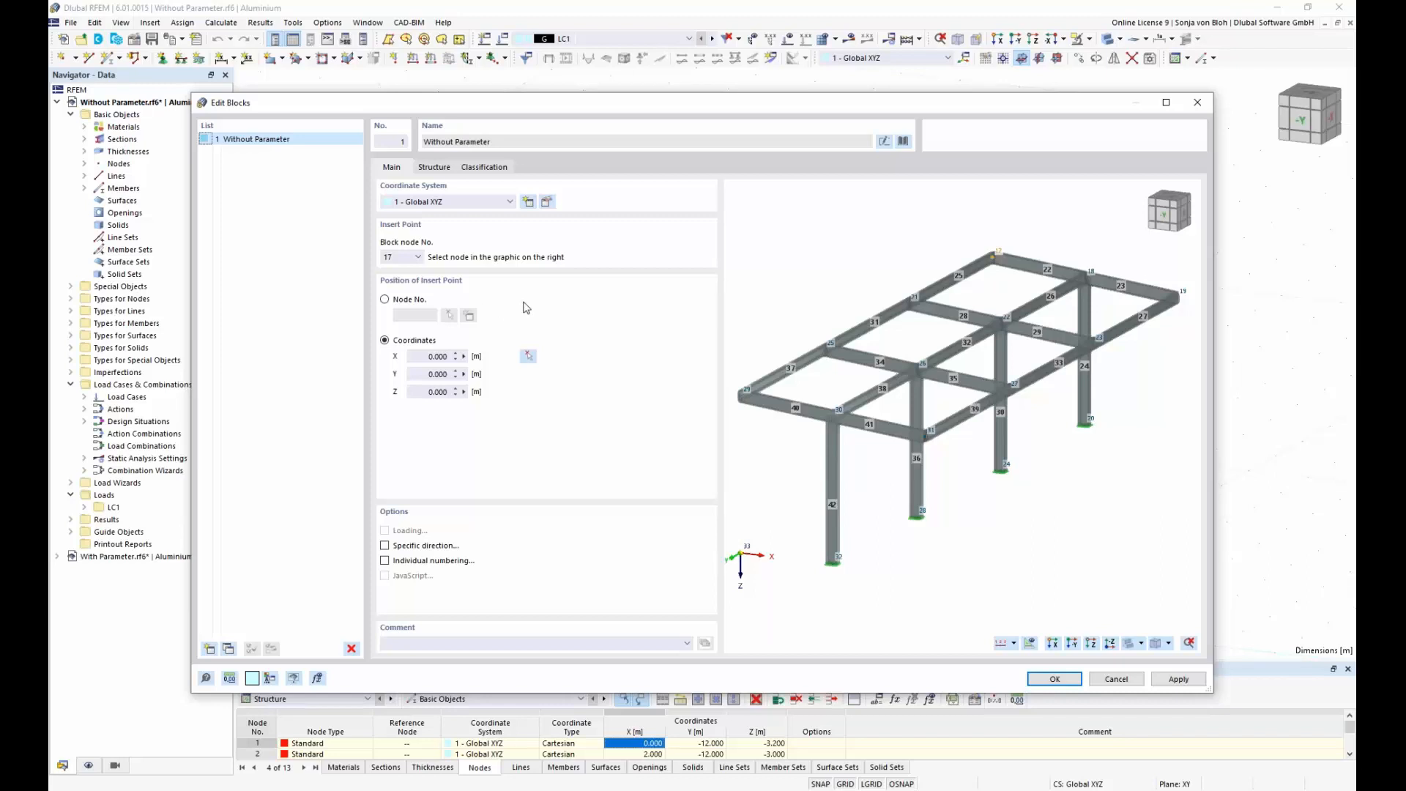
pyautogui.click(837, 558)
pyautogui.click(417, 258)
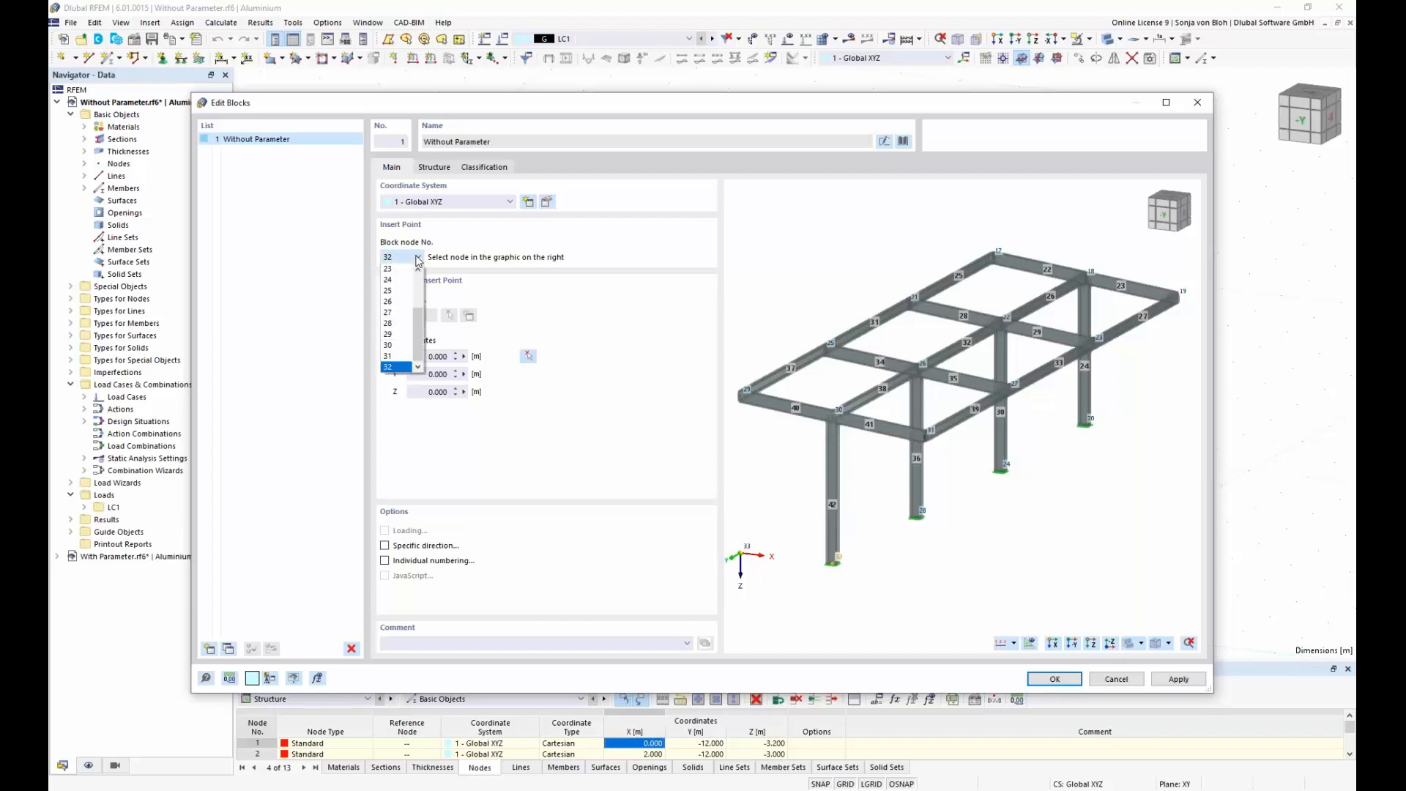
pyautogui.click(472, 246)
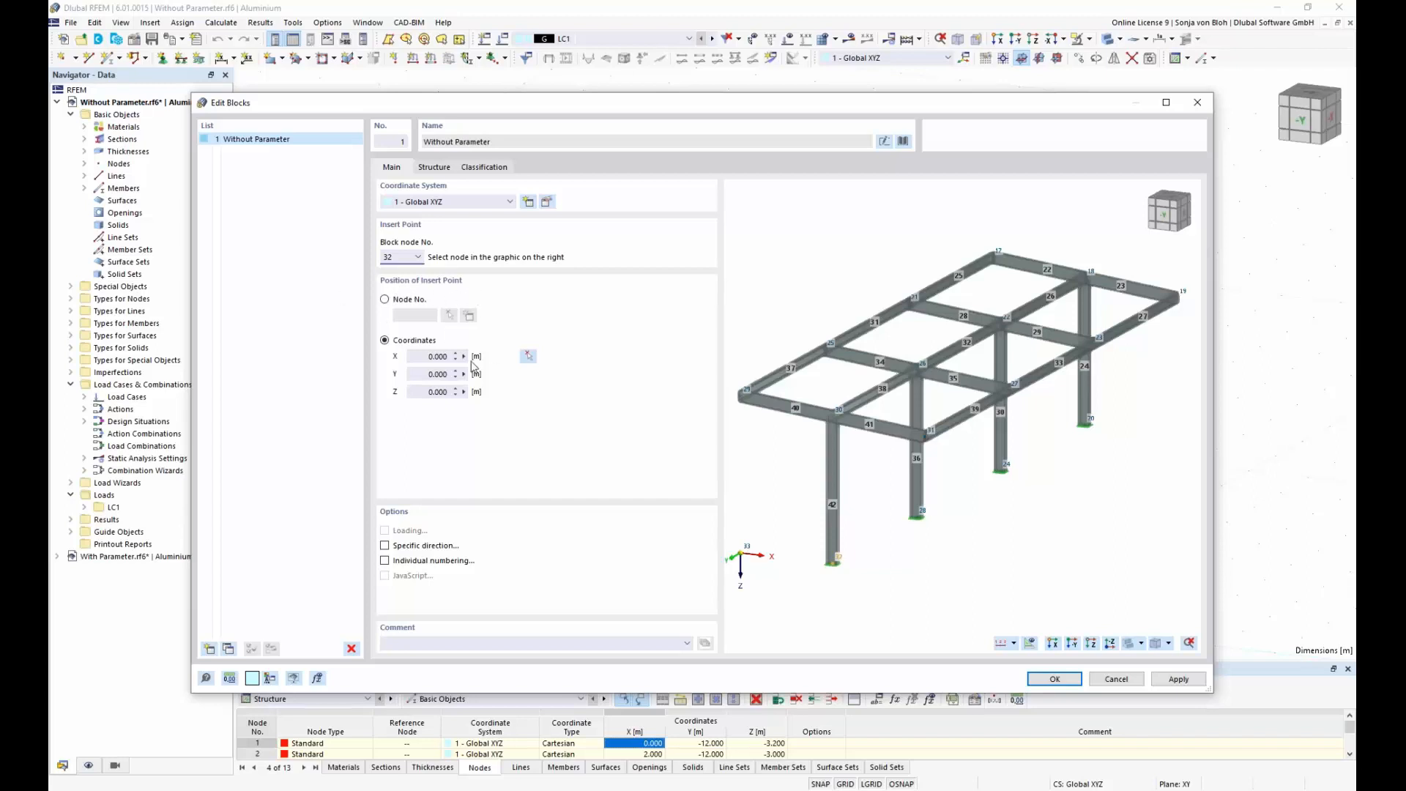
pyautogui.click(416, 358)
pyautogui.click(528, 357)
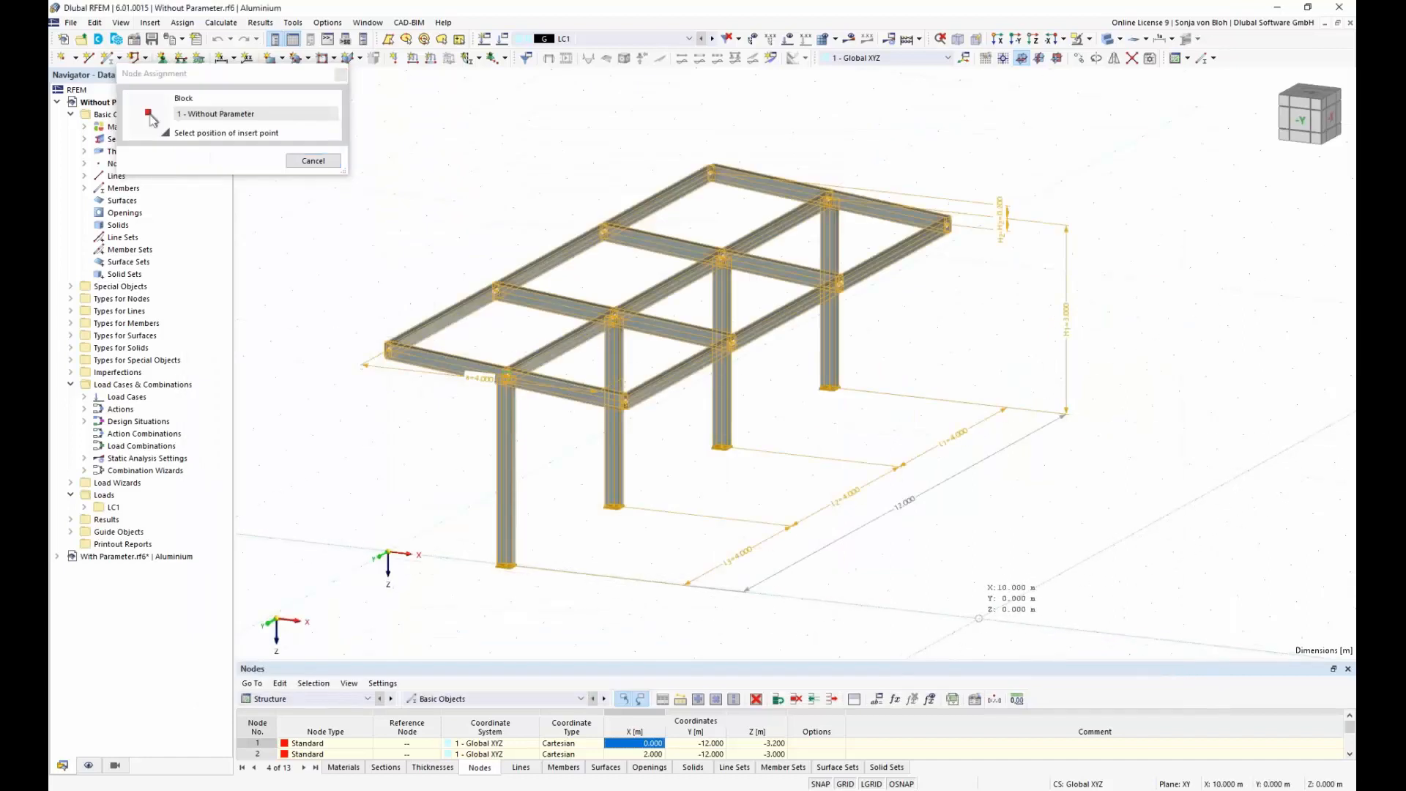
pyautogui.click(979, 619)
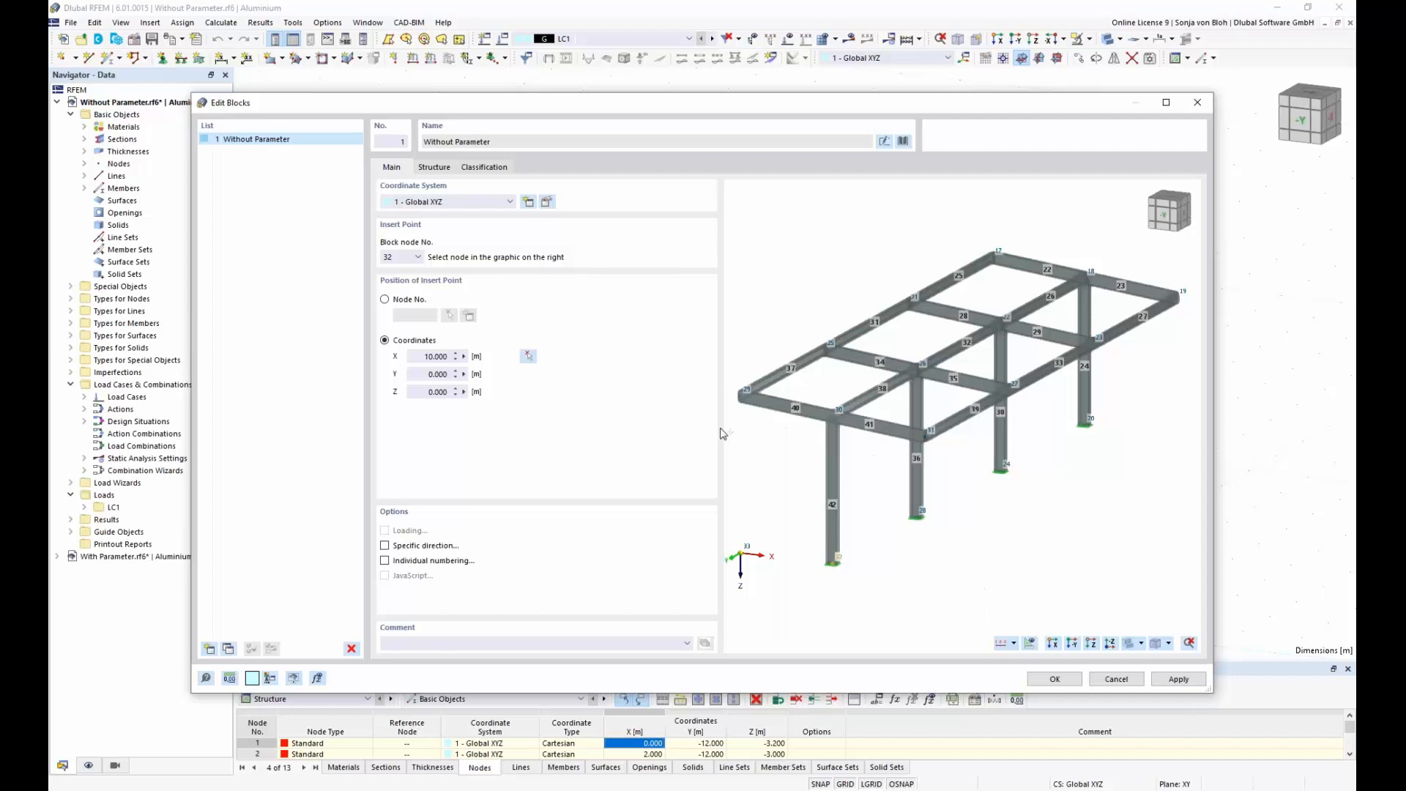
# Step: Review the block's structure parameters and the properties of Section 1, and insert the block into the model
pyautogui.click(434, 167)
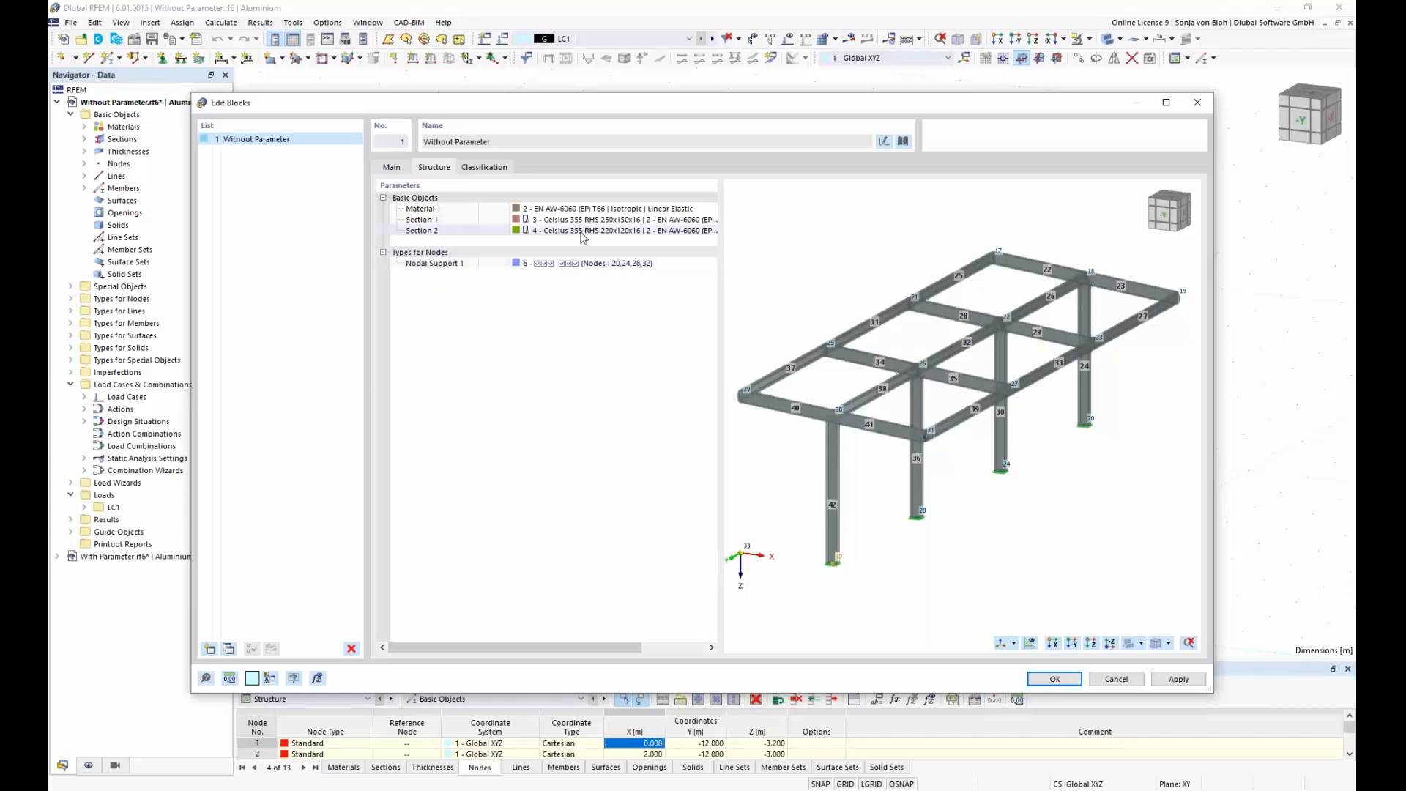
pyautogui.click(616, 223)
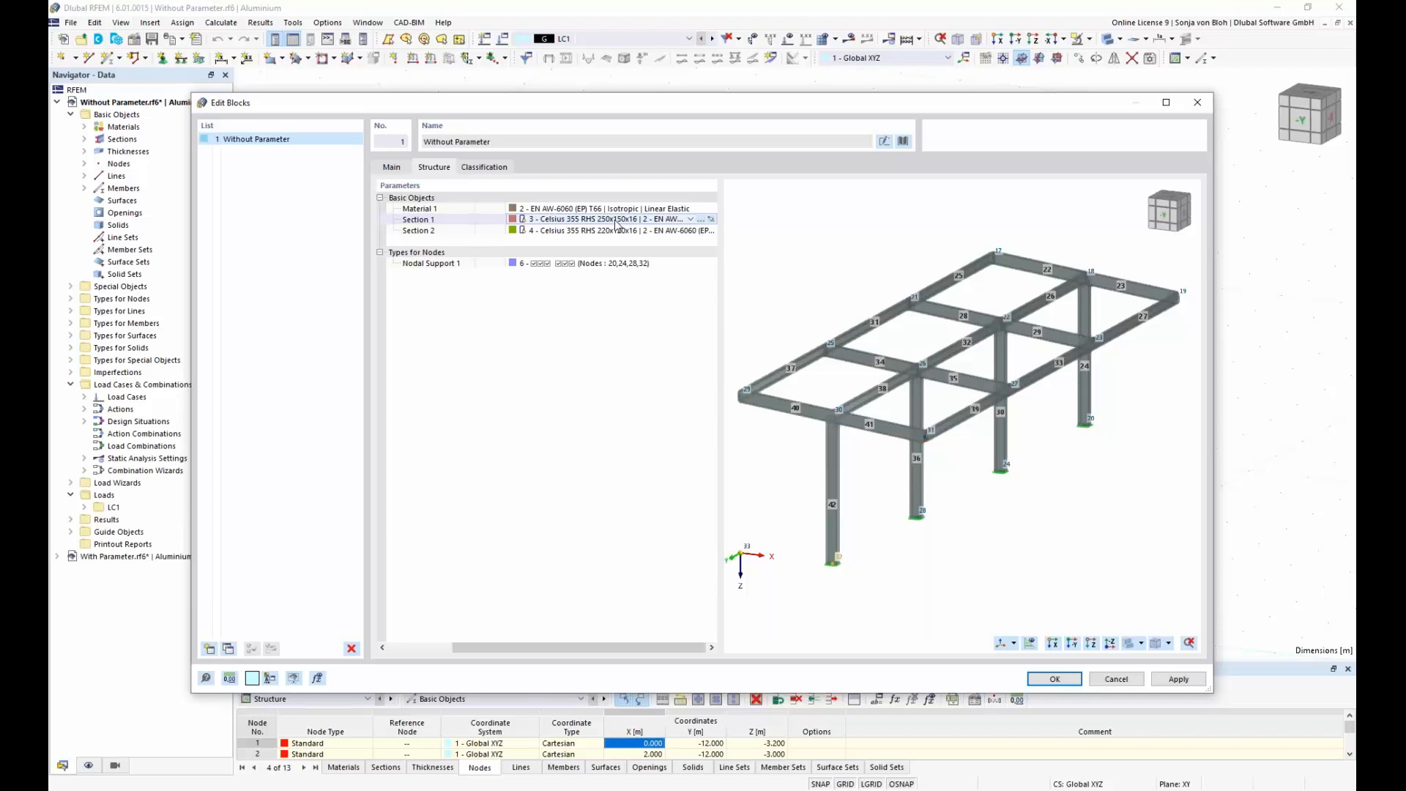
pyautogui.click(700, 221)
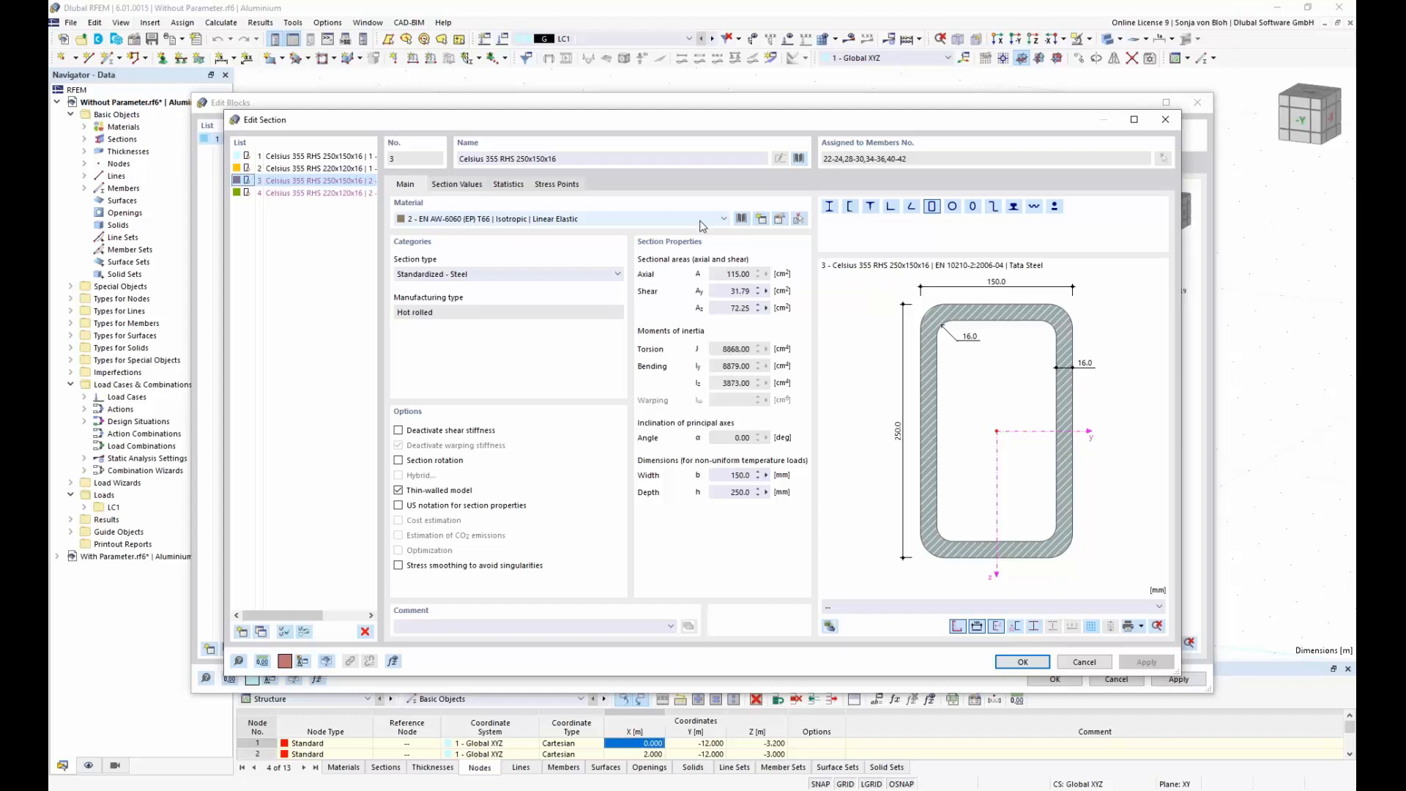
pyautogui.click(1168, 124)
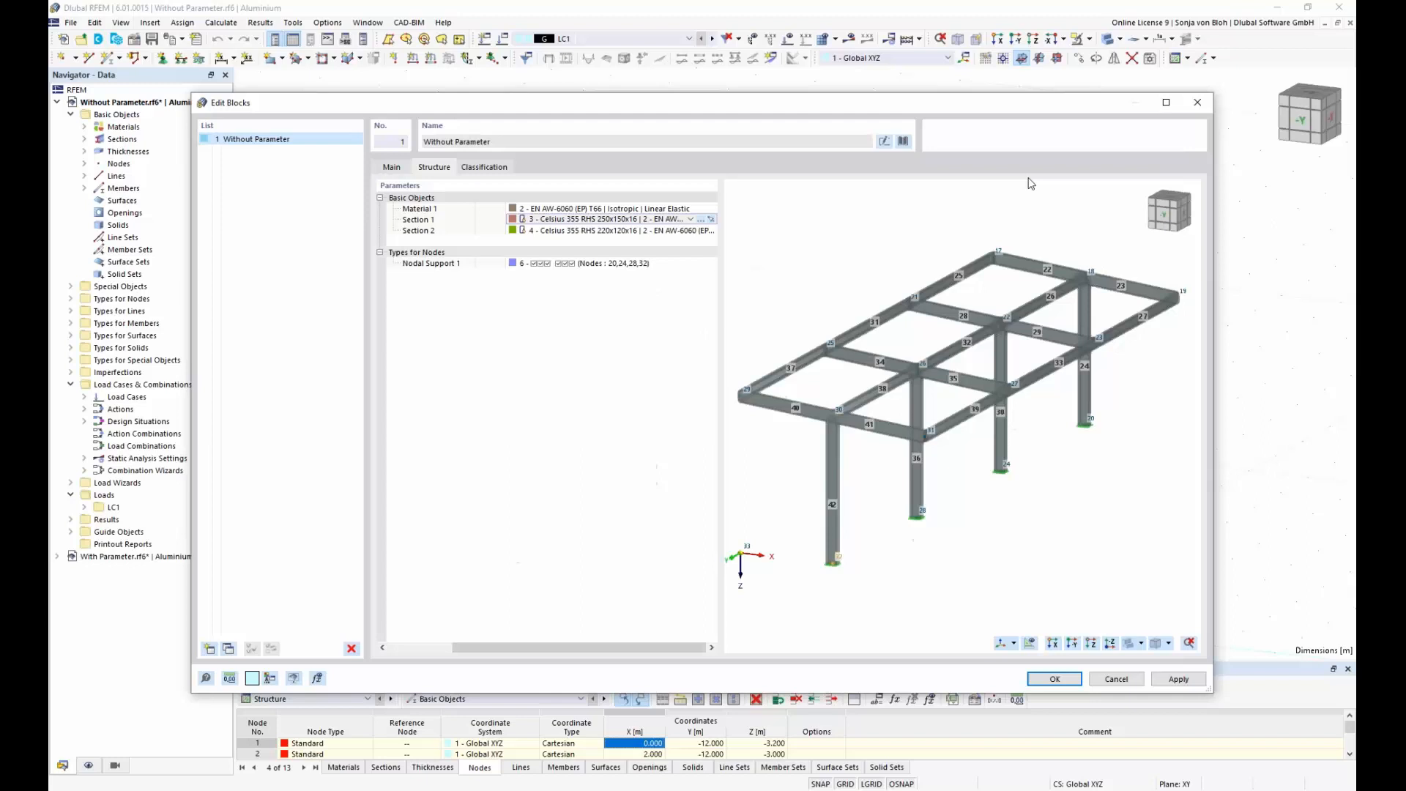
pyautogui.click(1055, 679)
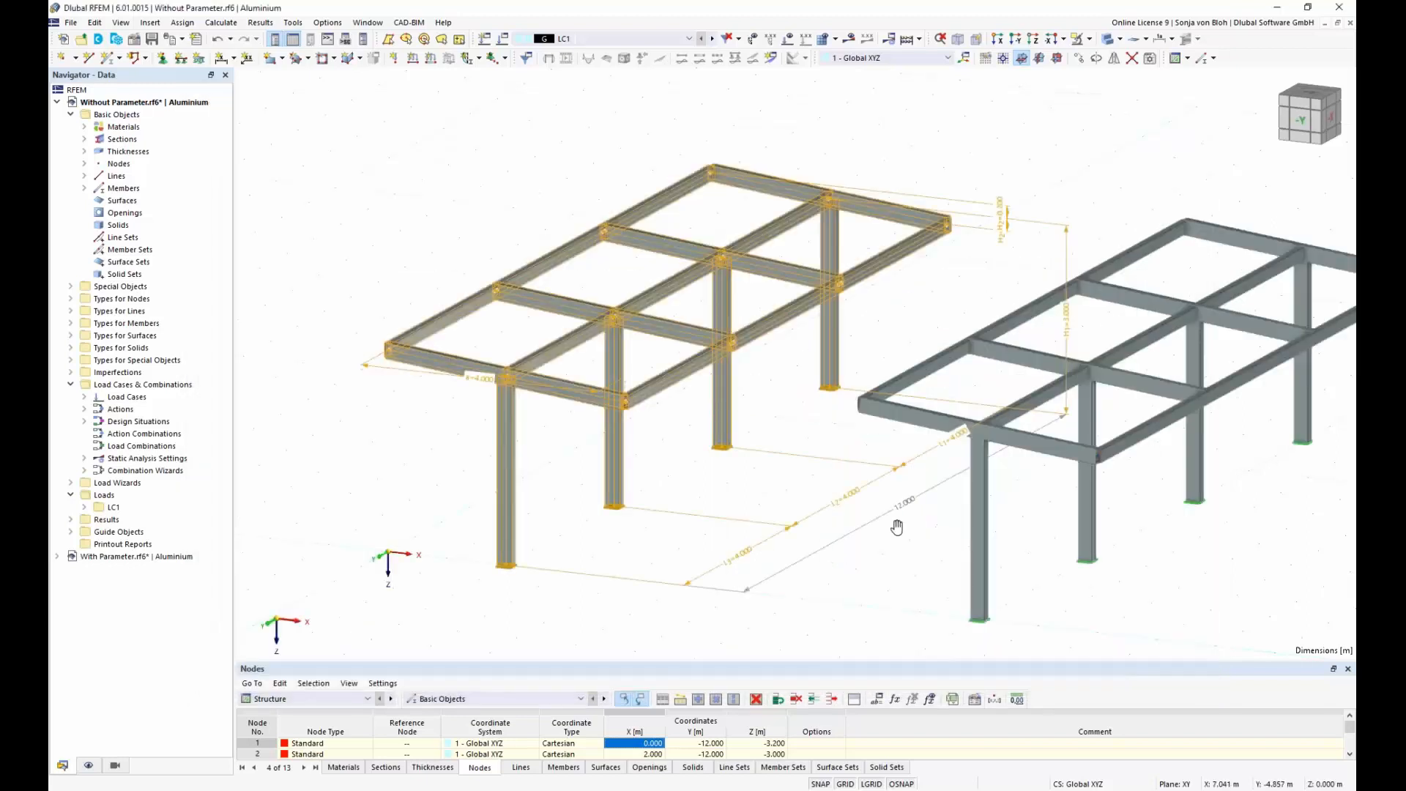
# Step: Edit the inserted Without Parameter block and set the X coordinate of its insert point to 15 m
pyautogui.moveTo(896, 528); pyautogui.dragTo(759, 480, button='middle')
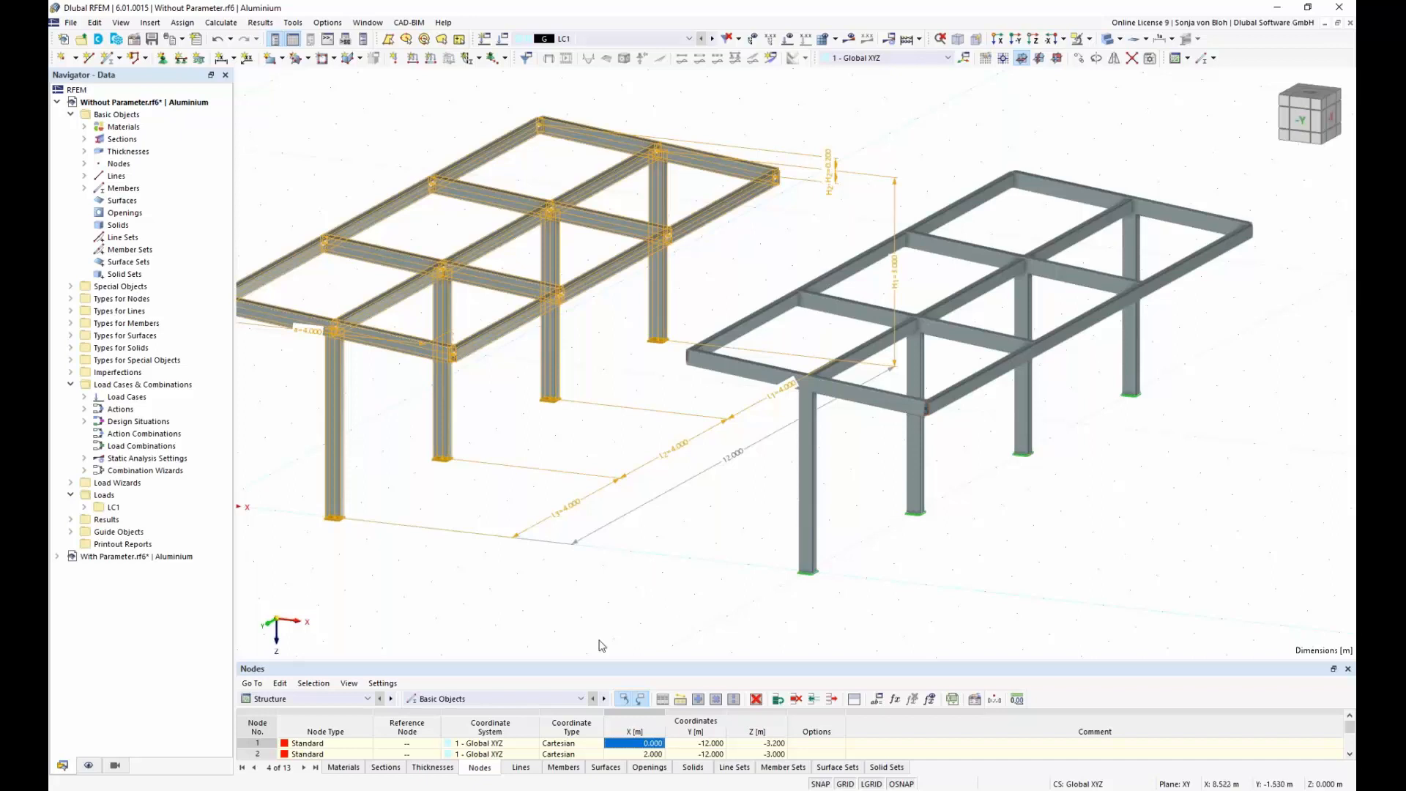
pyautogui.click(71, 288)
pyautogui.click(85, 372)
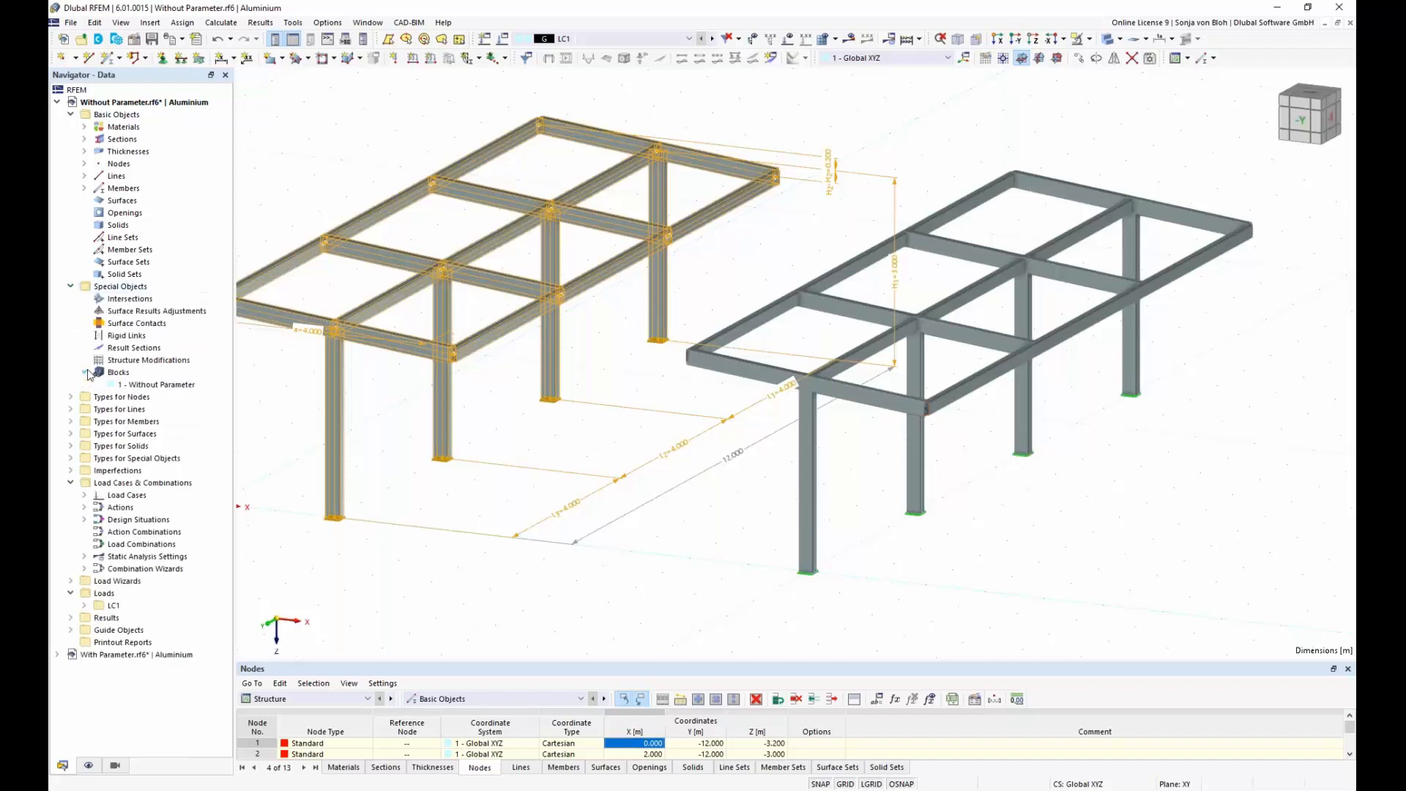
pyautogui.click(159, 385)
pyautogui.rightClick(159, 387)
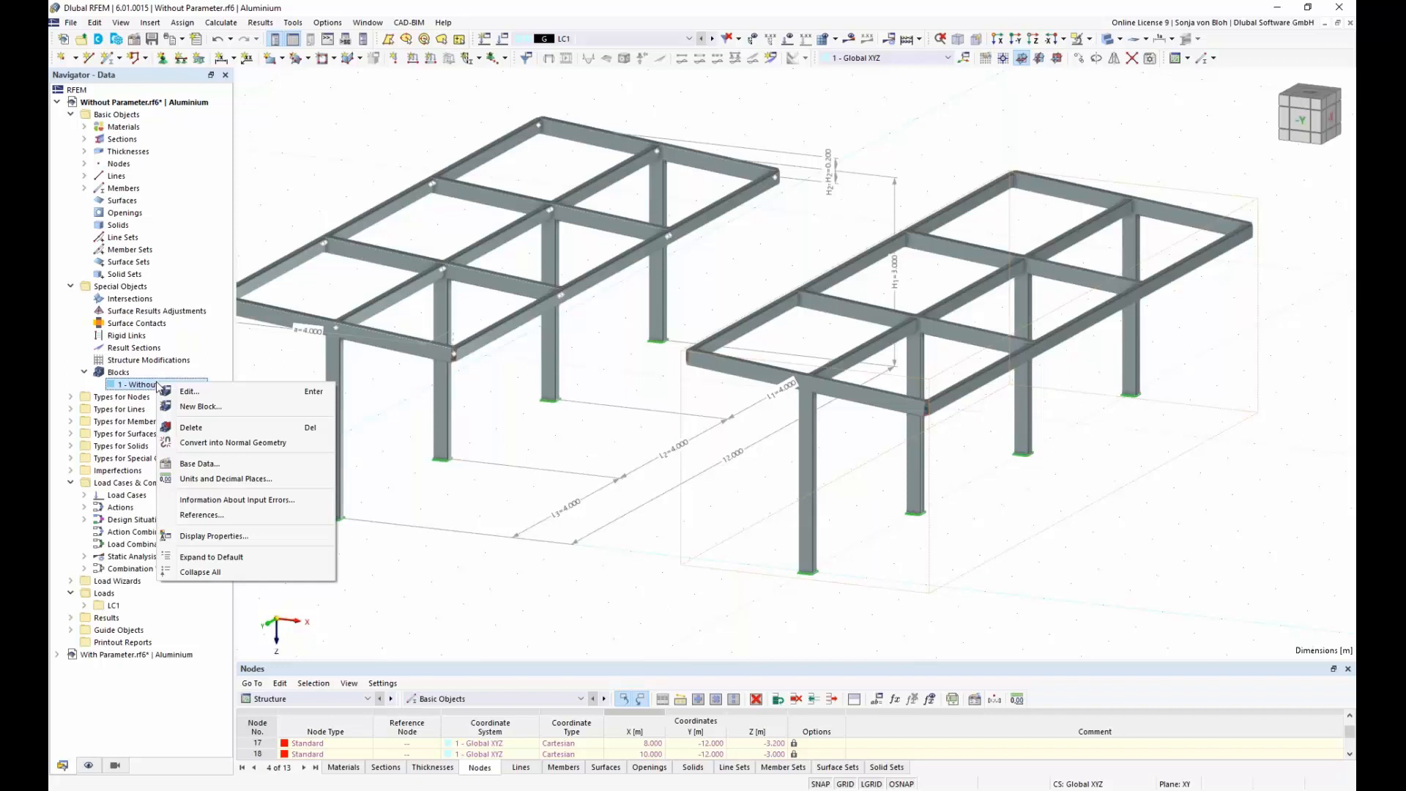
pyautogui.click(208, 394)
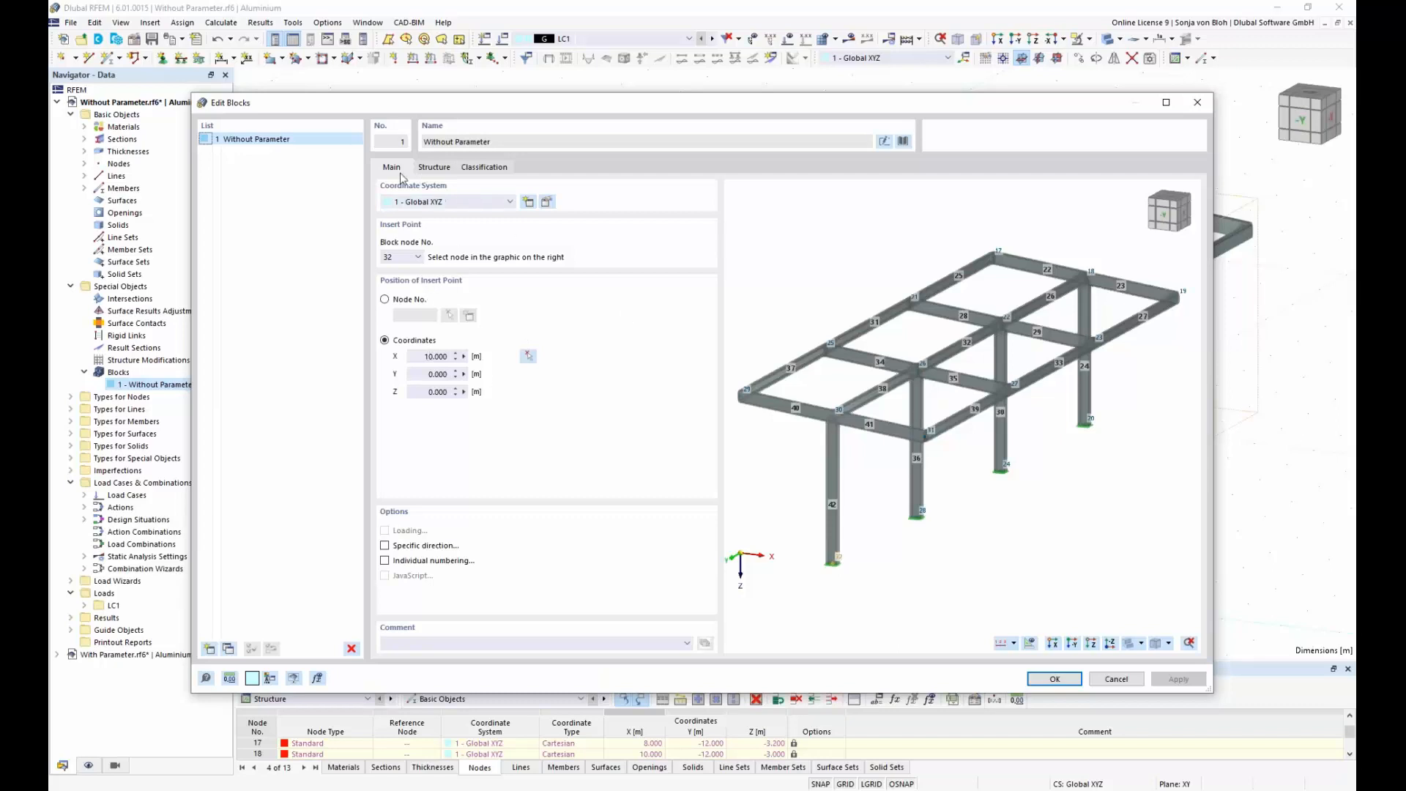
pyautogui.click(440, 168)
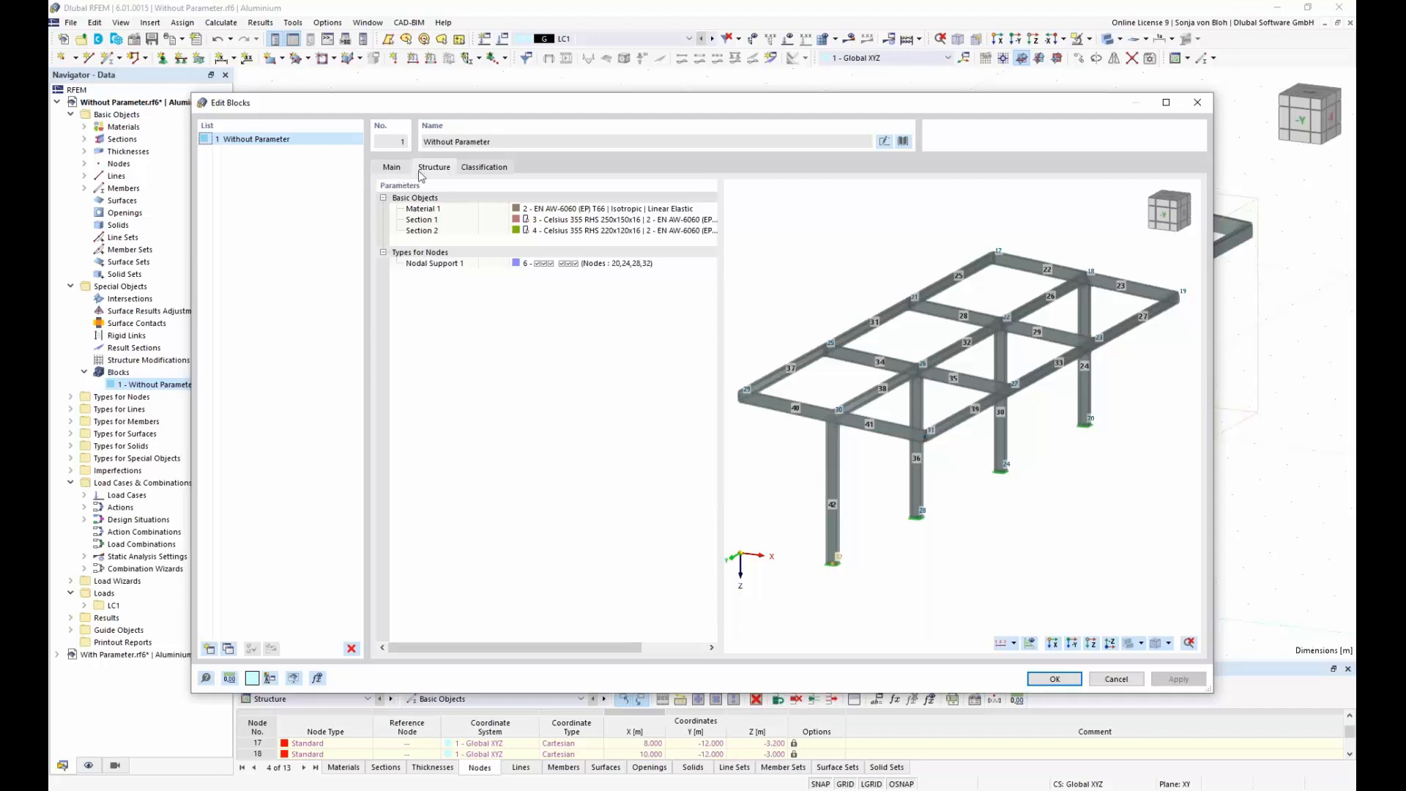
pyautogui.click(392, 168)
pyautogui.moveTo(425, 356); pyautogui.dragTo(477, 355)
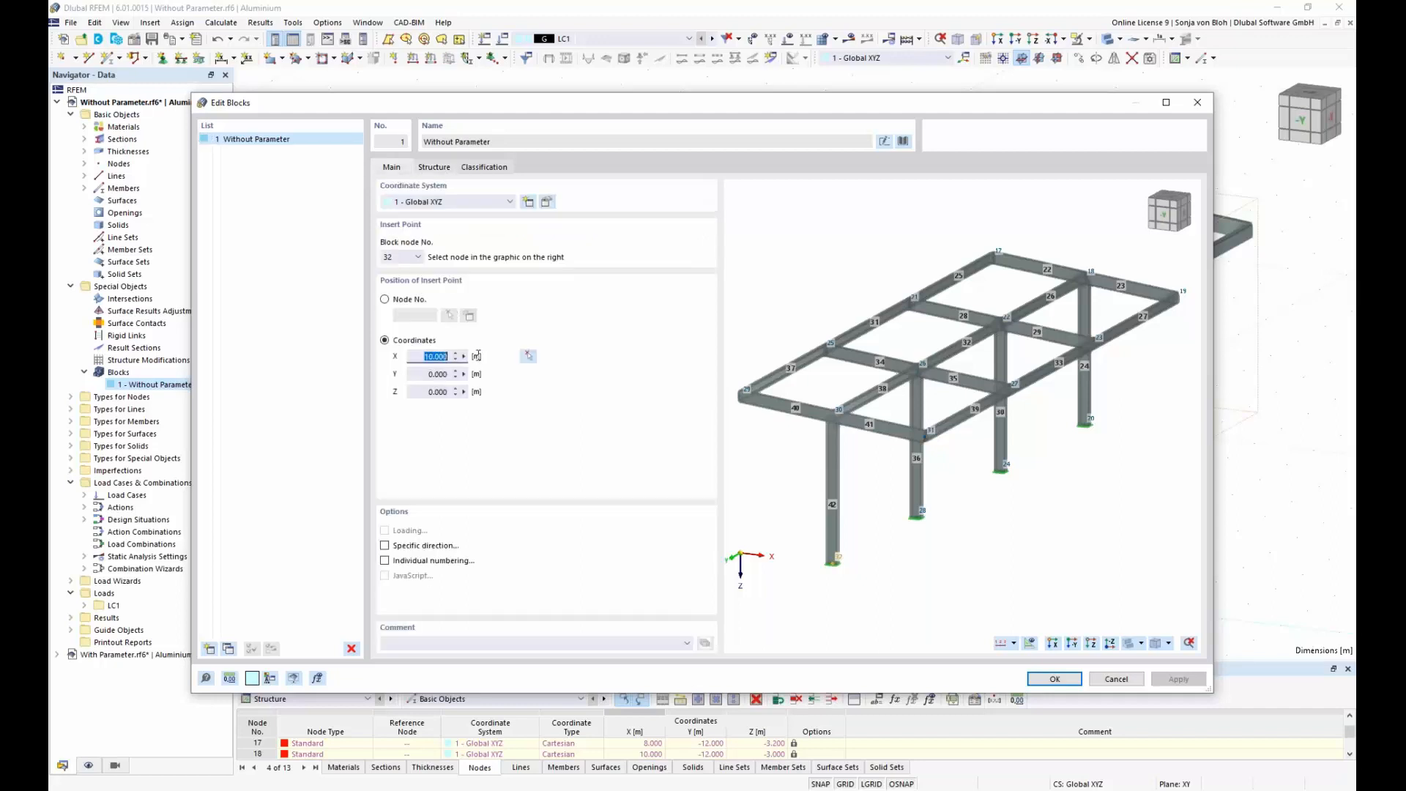
pyautogui.write('15')
pyautogui.click(1053, 675)
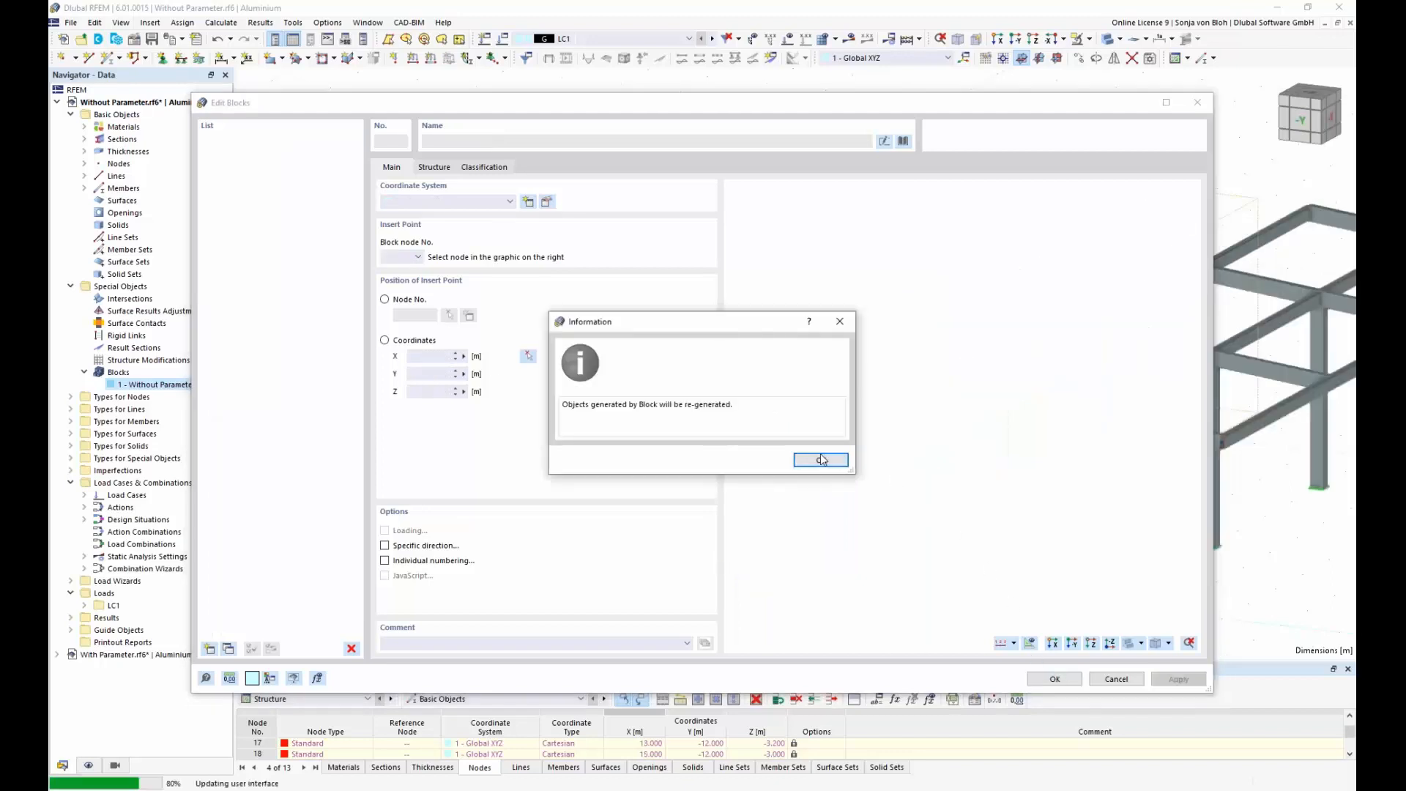
pyautogui.click(821, 459)
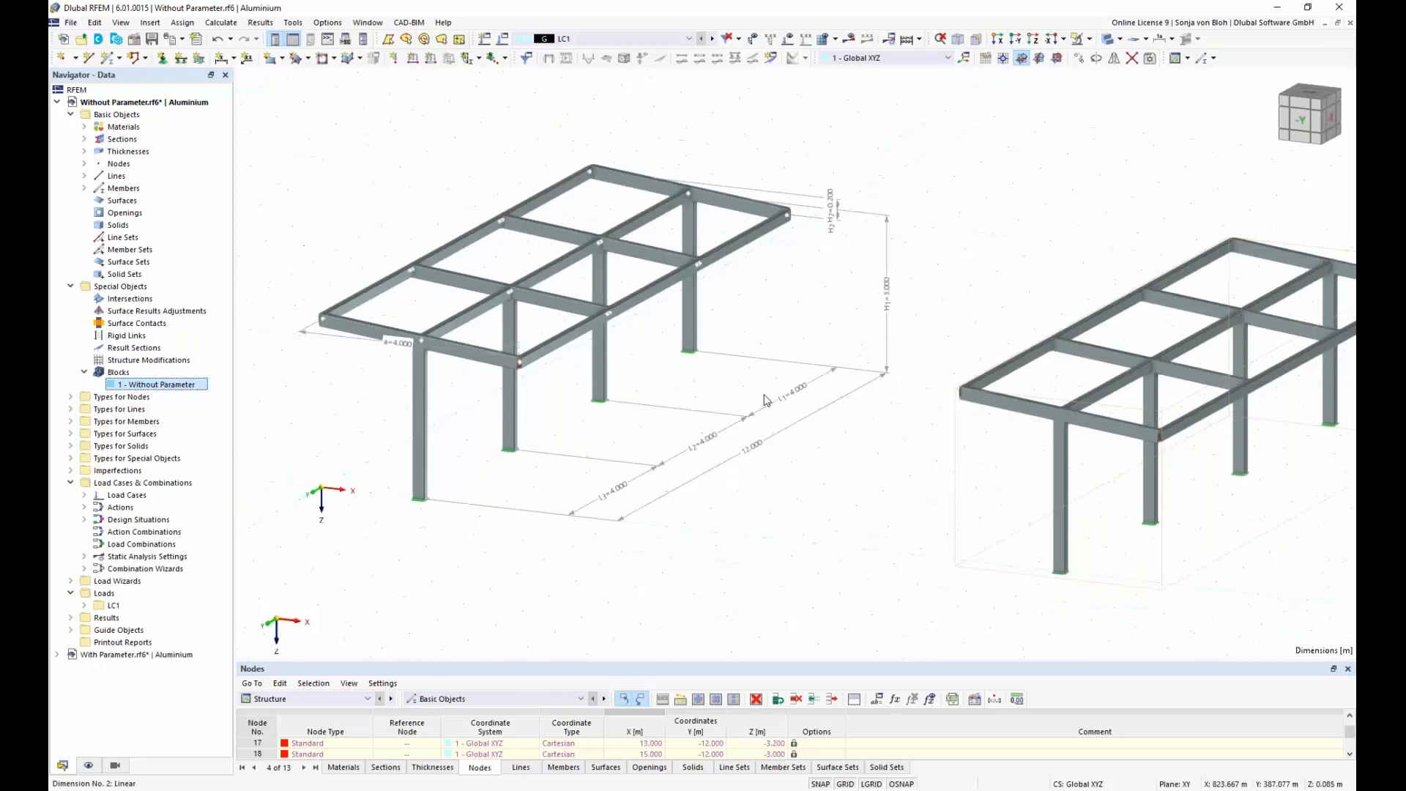
# Step: Move the inserted Without Parameter block freehand closer to the original canopy frame, and accept the regeneration of its objects
pyautogui.moveTo(762, 409); pyautogui.dragTo(809, 411, button='middle')
pyautogui.scroll(2, 806, 415)
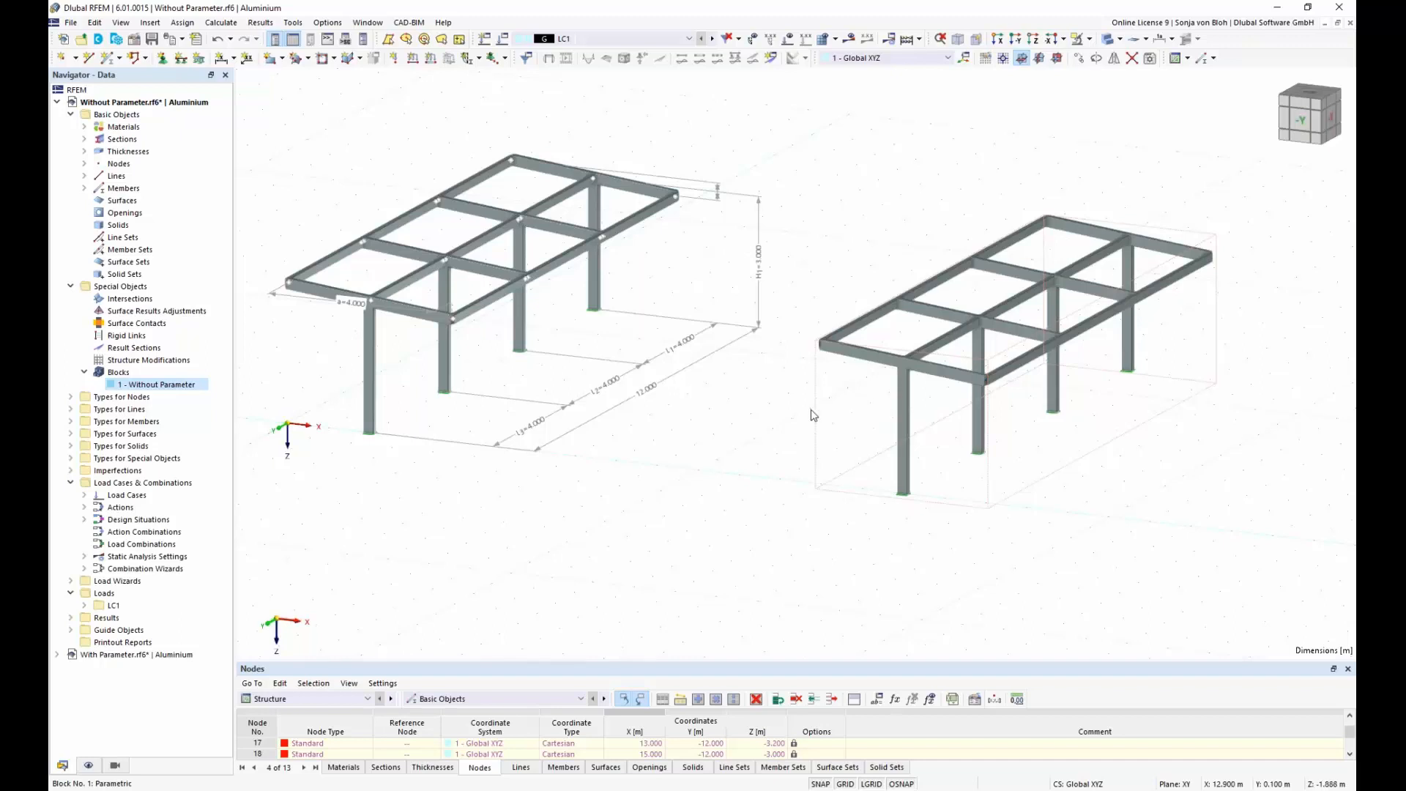
pyautogui.moveTo(811, 410); pyautogui.dragTo(617, 418)
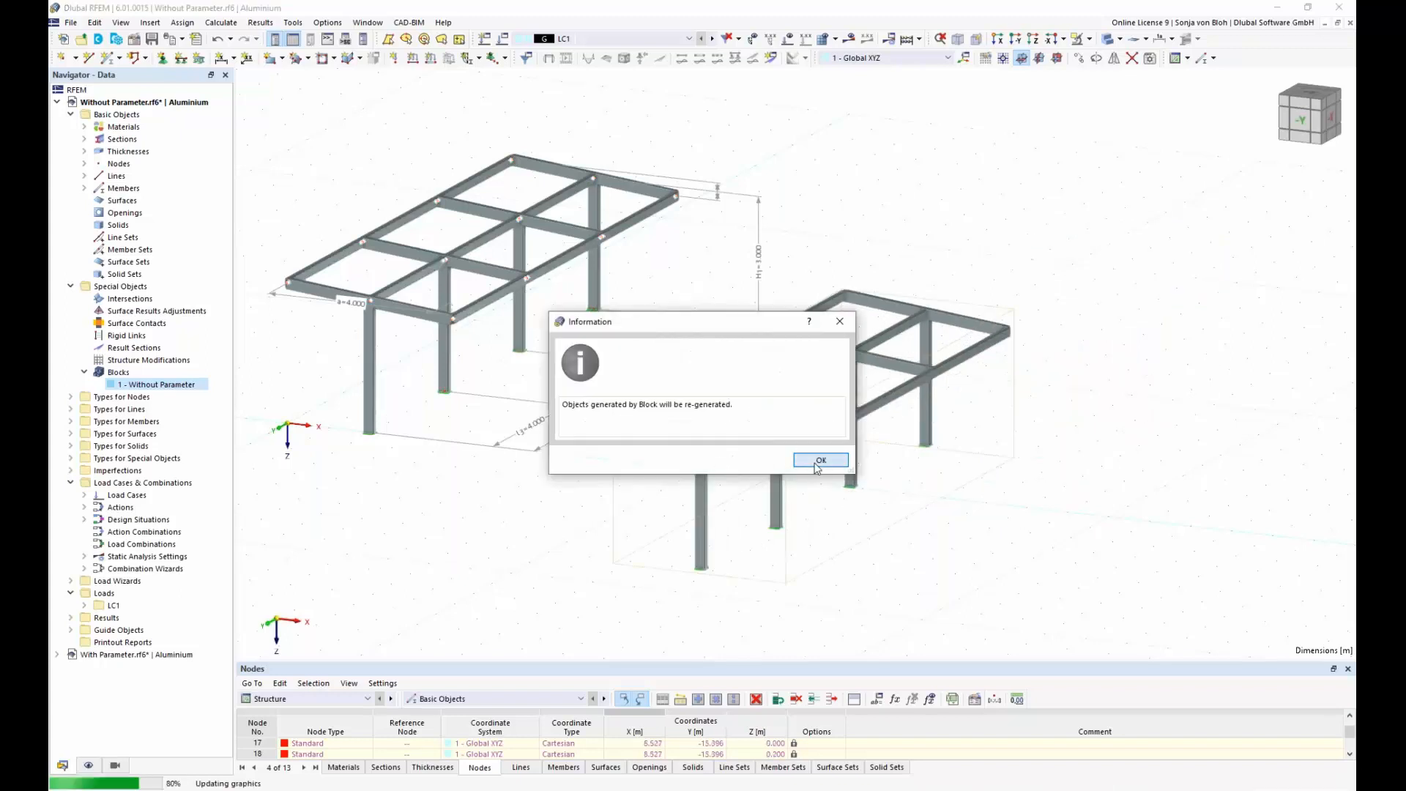
pyautogui.click(811, 461)
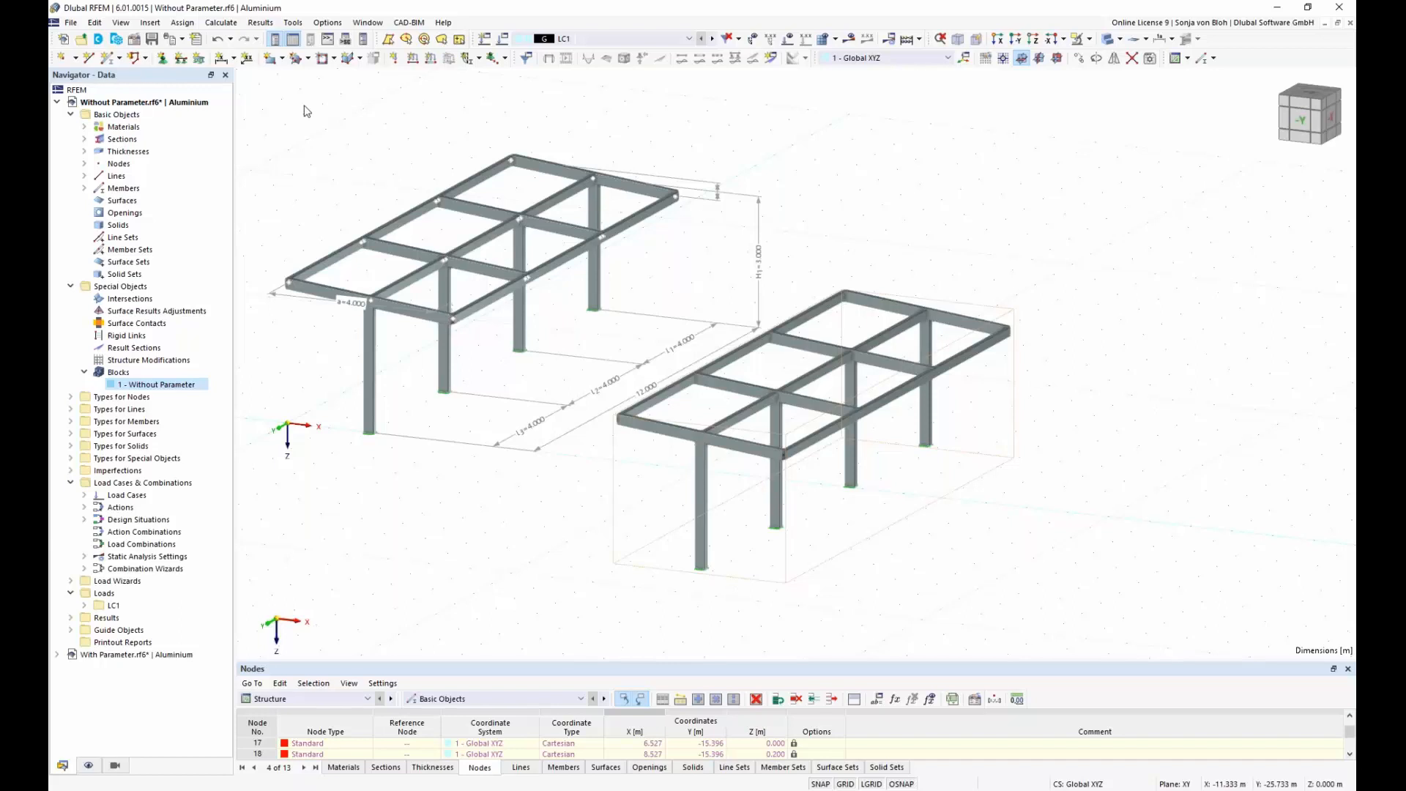
# Step: Close the Without Parameter.rf6 model without saving its changes
pyautogui.click(71, 23)
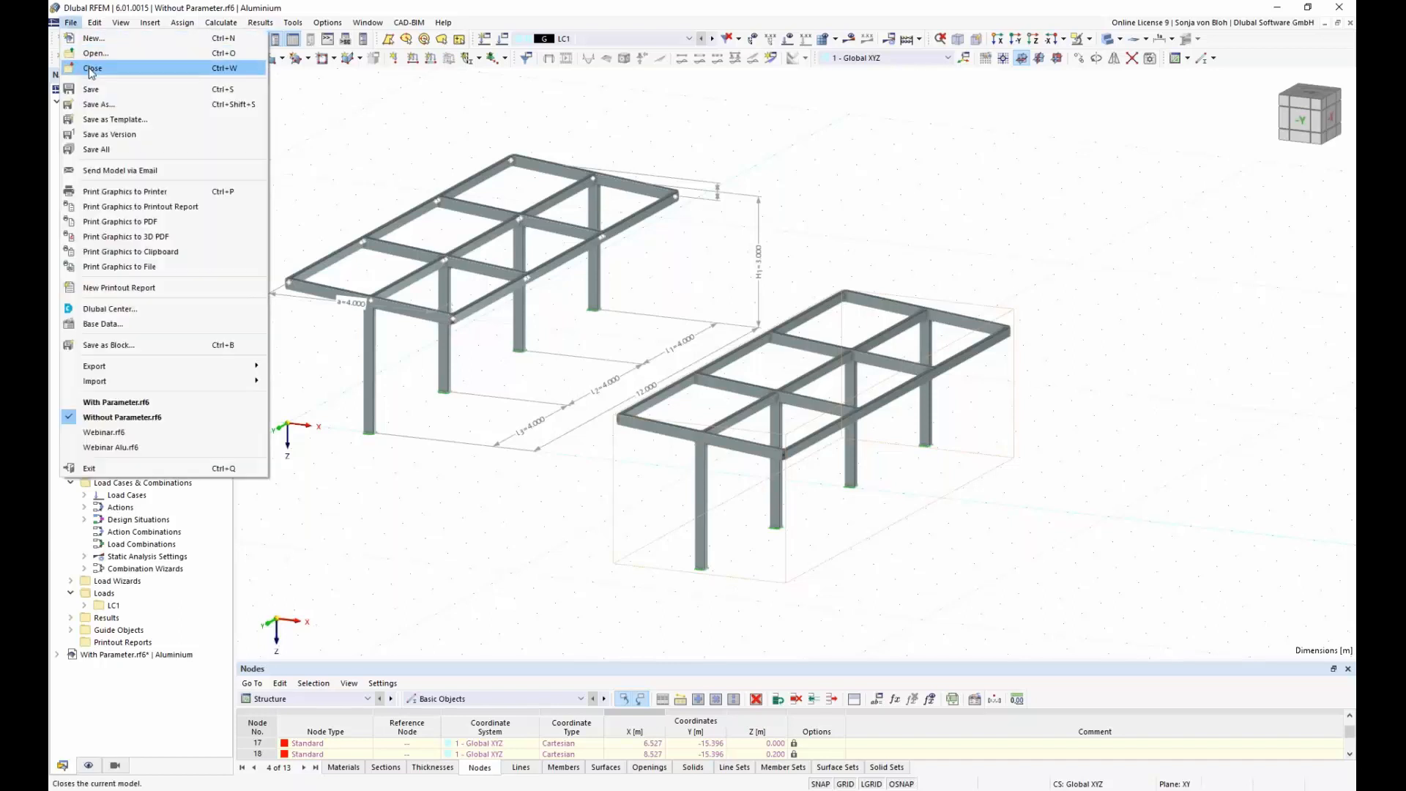
pyautogui.click(91, 69)
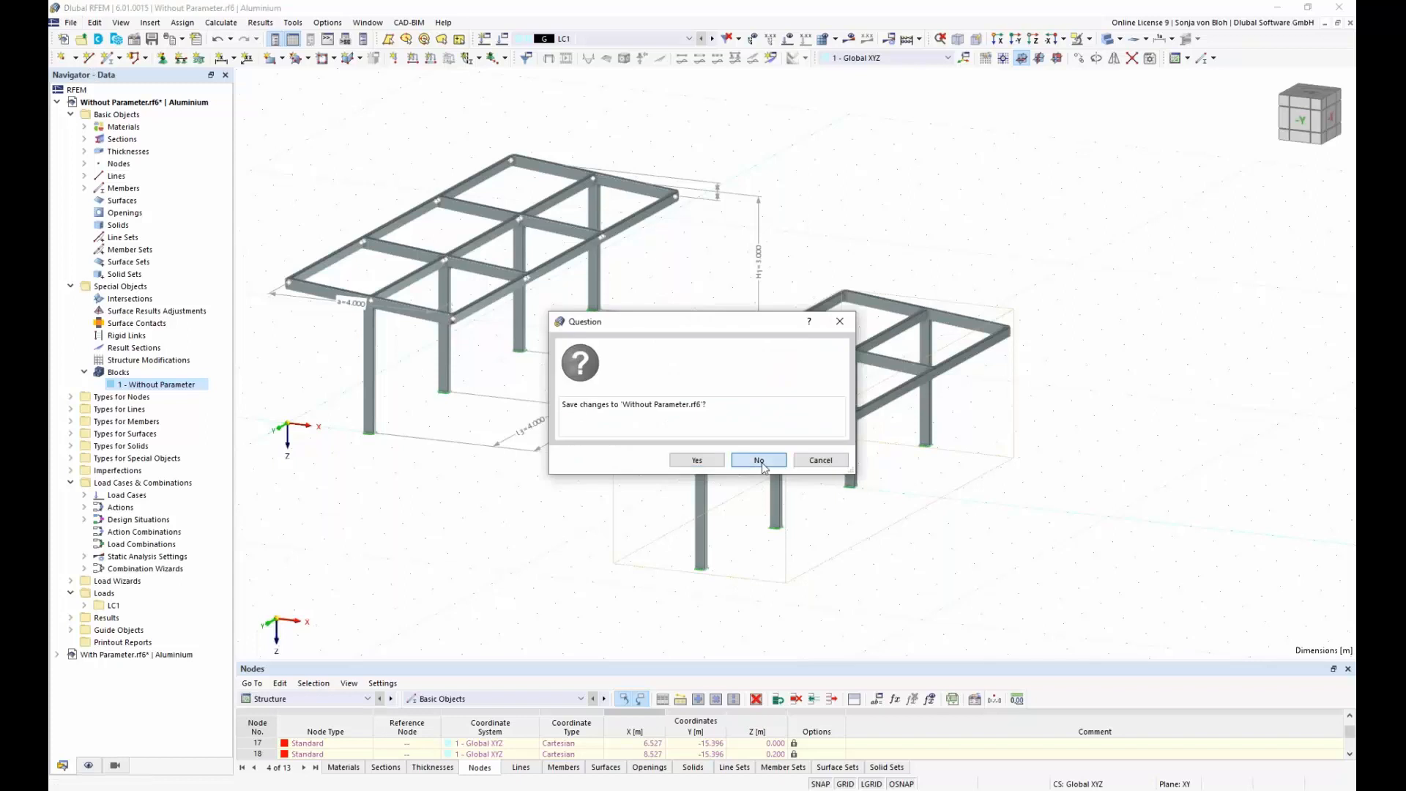
pyautogui.click(760, 461)
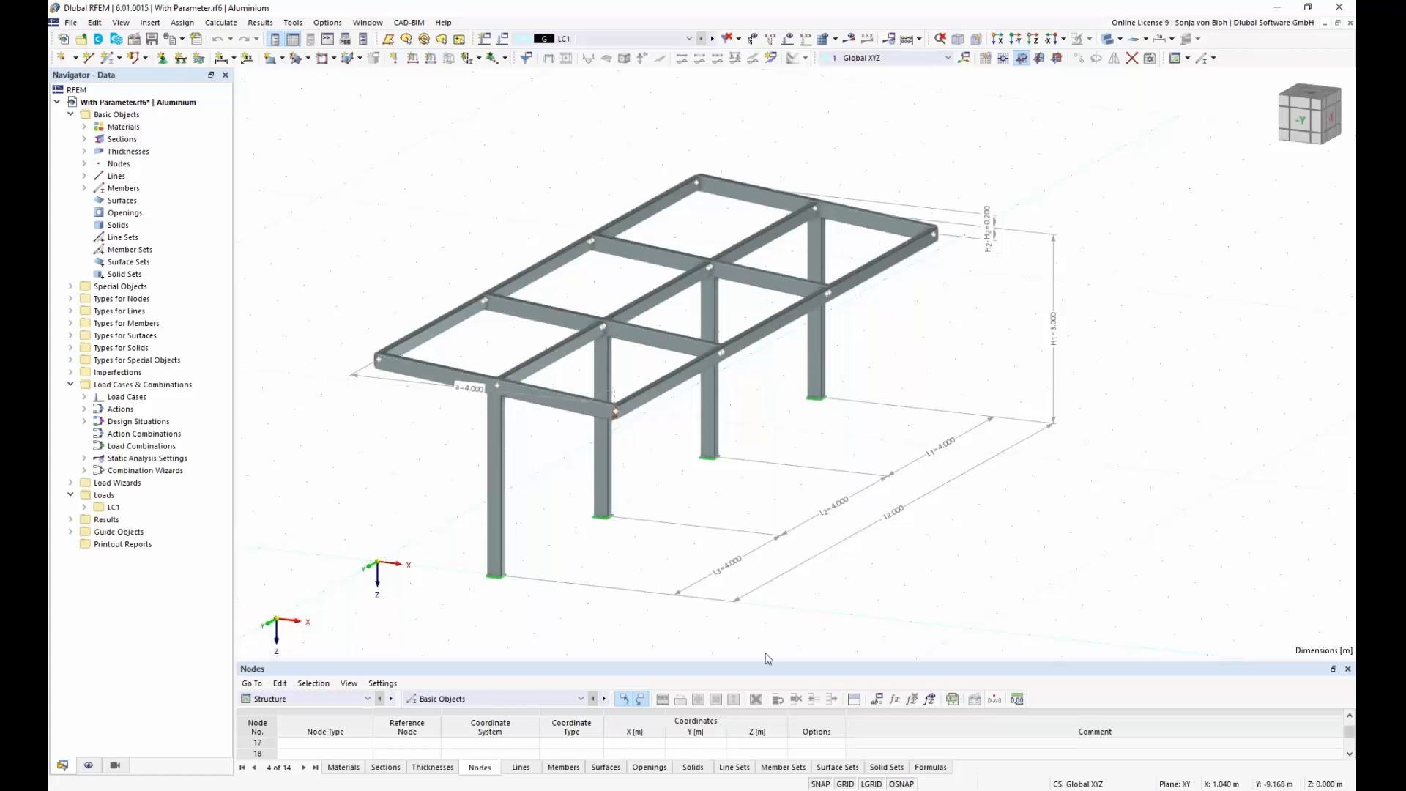
# Step: Review the global parameters of the With Parameter model, including the unit group and definition type options of parameter a
pyautogui.click(877, 699)
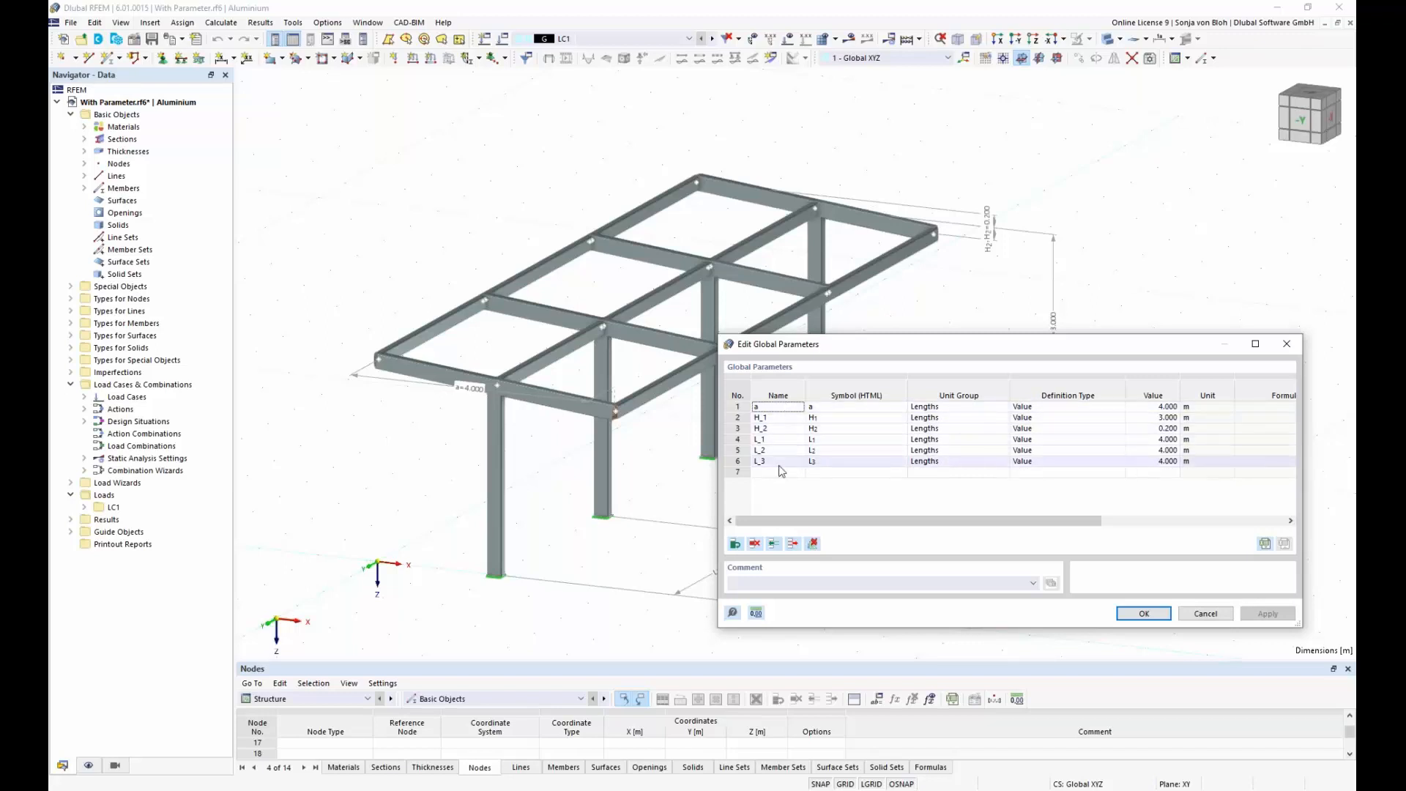
pyautogui.click(964, 408)
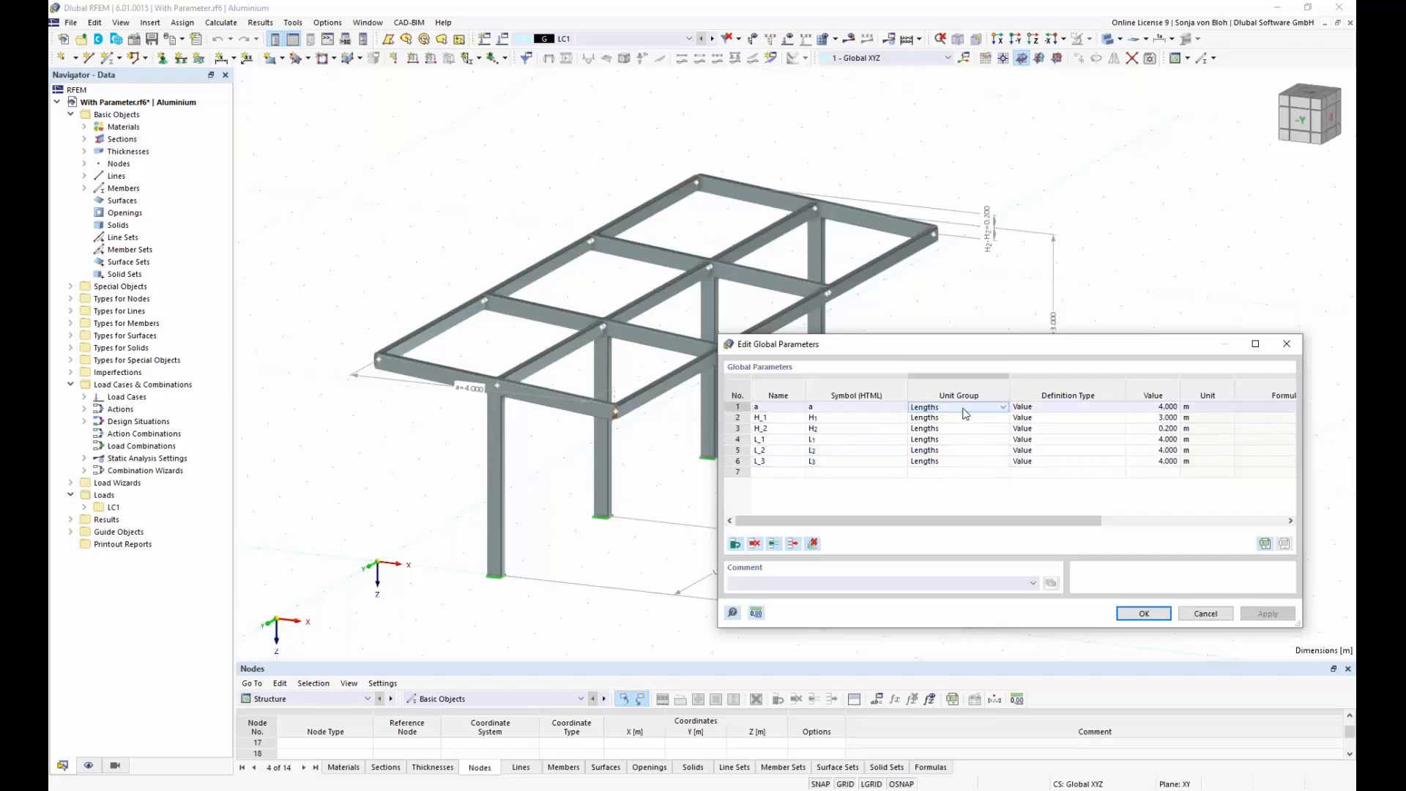
pyautogui.click(1004, 408)
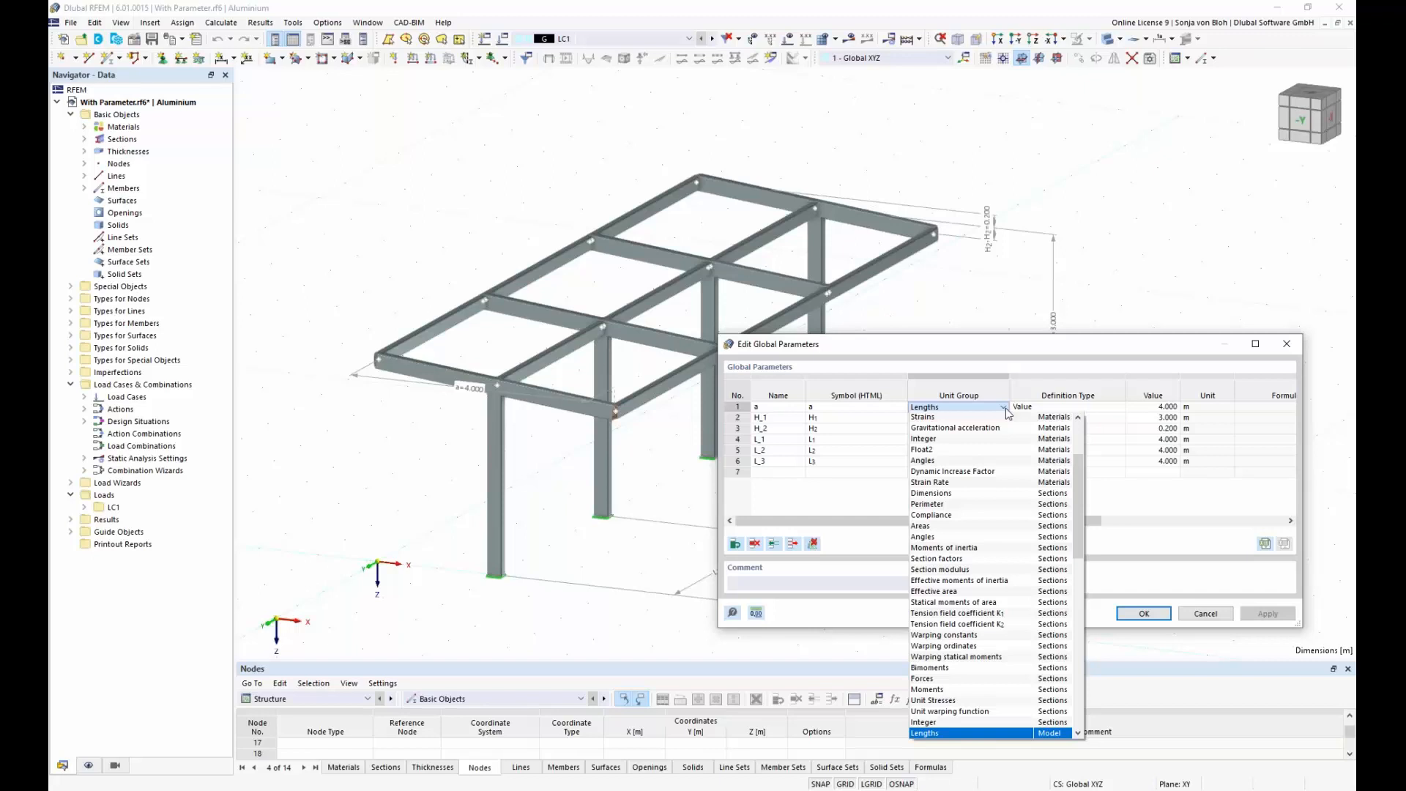
pyautogui.click(1003, 408)
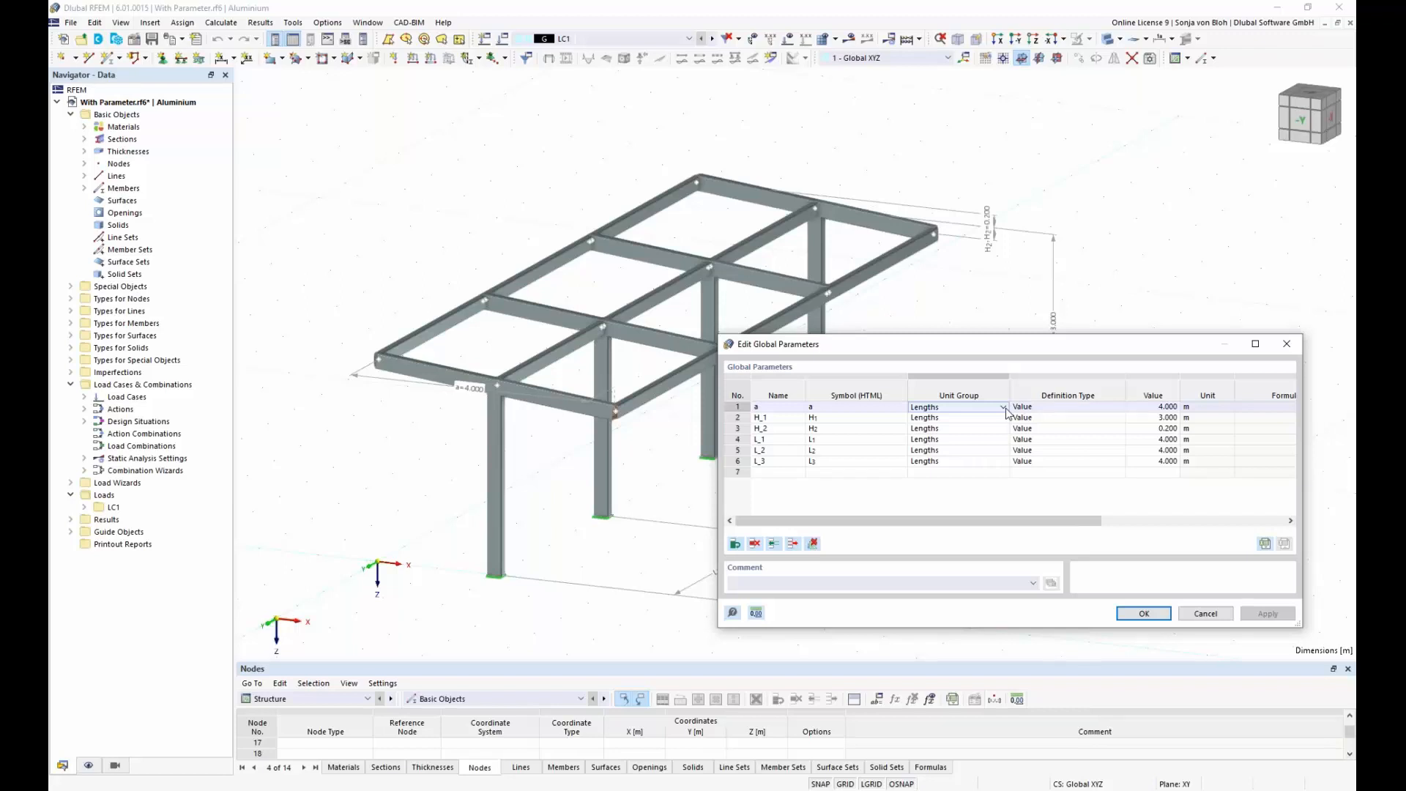
pyautogui.click(1065, 408)
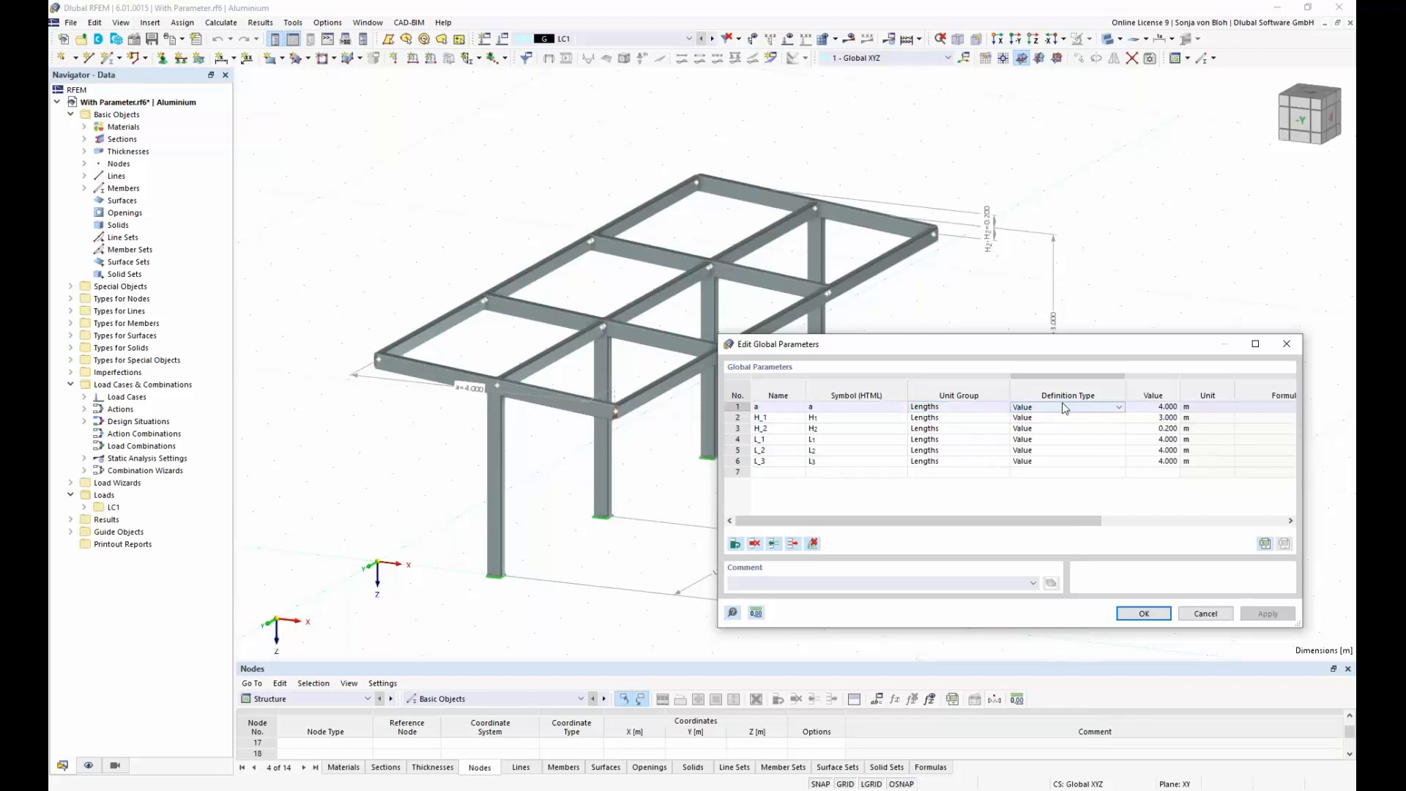
pyautogui.click(1120, 408)
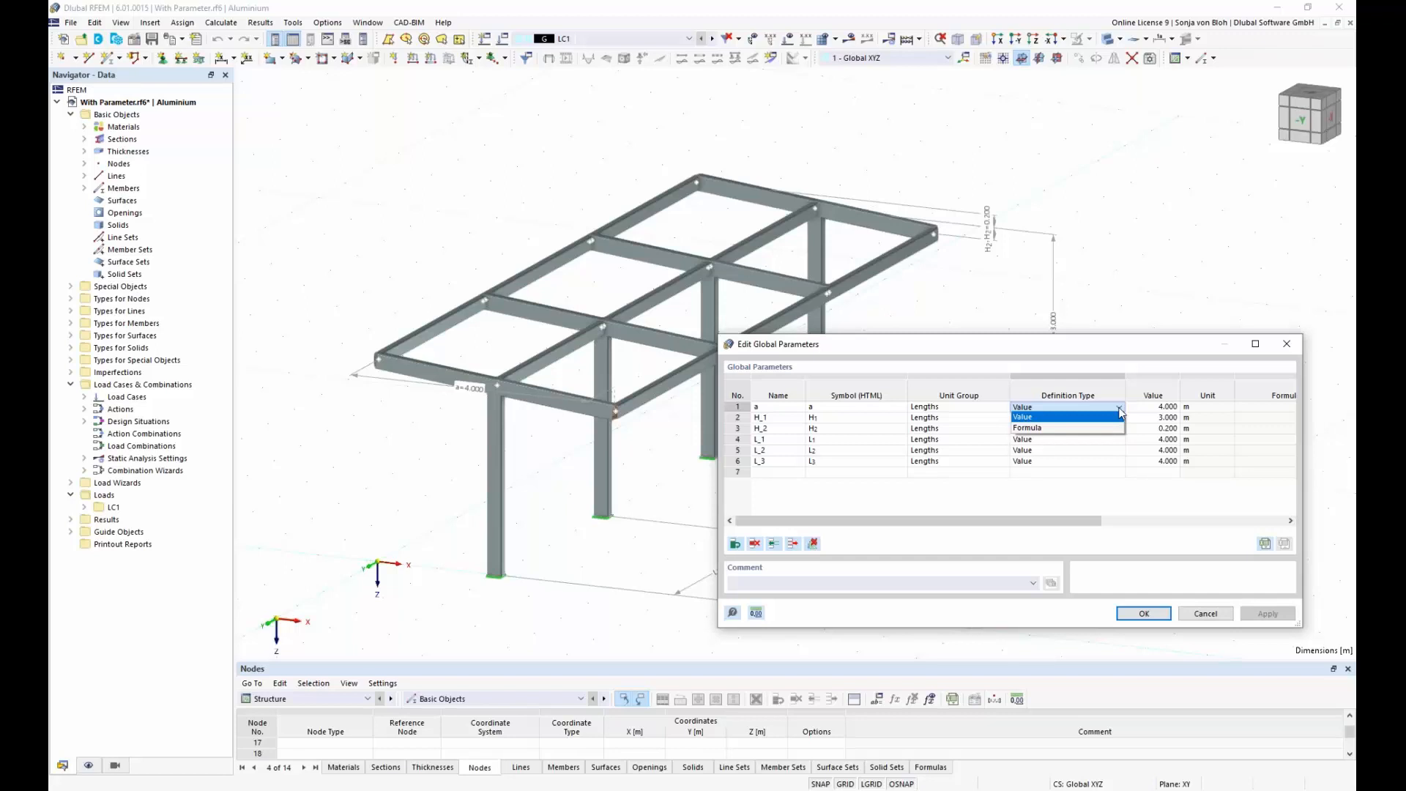
pyautogui.click(1120, 409)
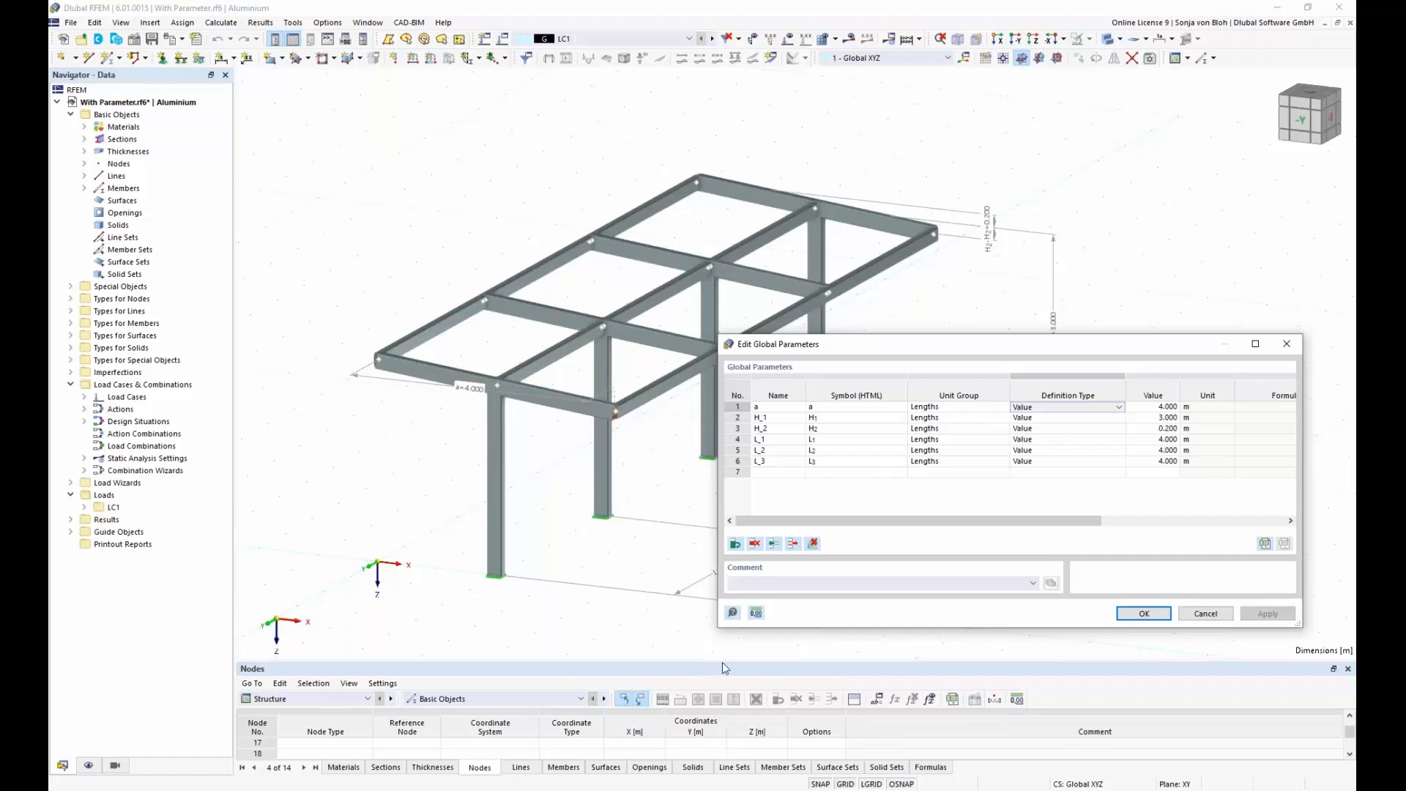
pyautogui.click(1219, 616)
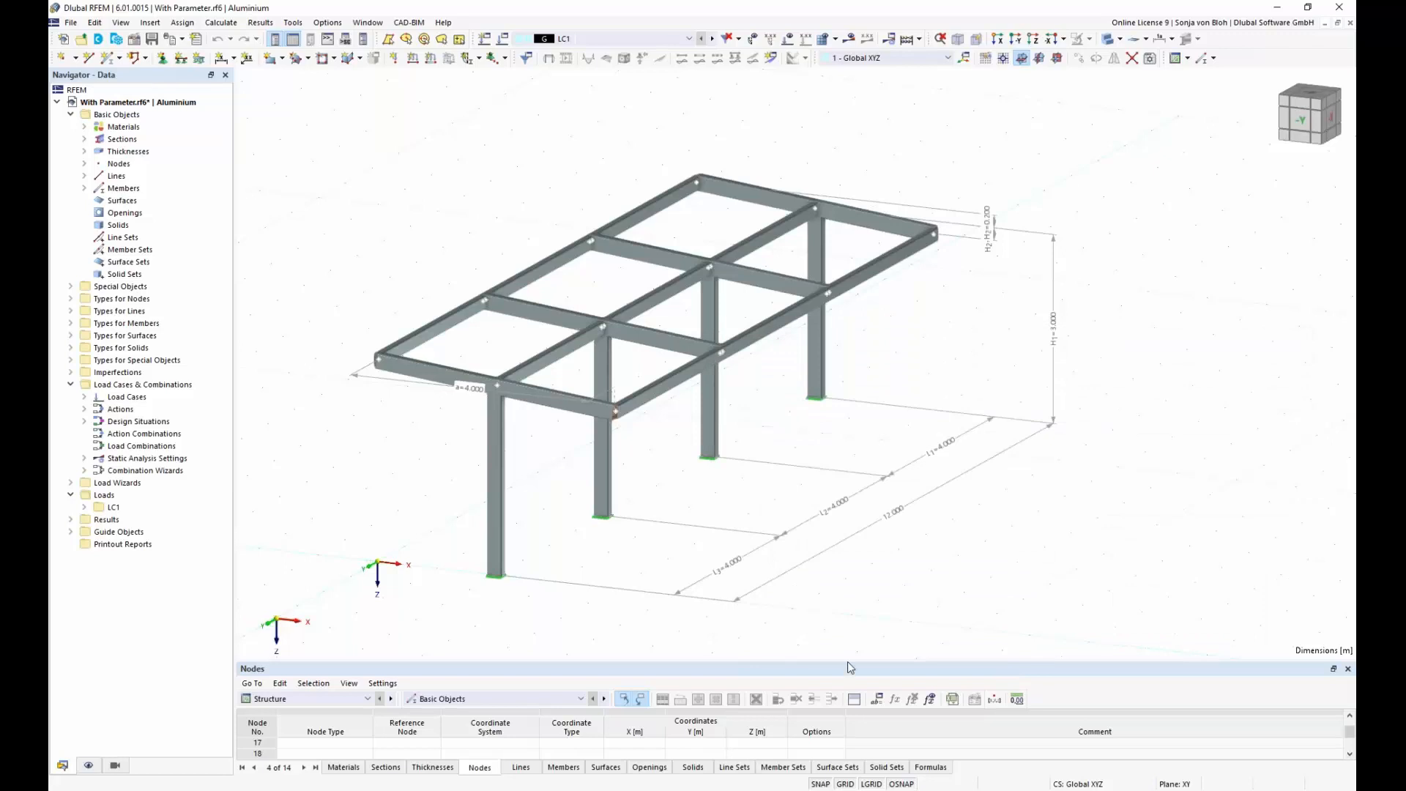
# Step: Enlarge the Nodes table and examine the formula behind the Y coordinate of node 1
pyautogui.moveTo(847, 662); pyautogui.dragTo(867, 477)
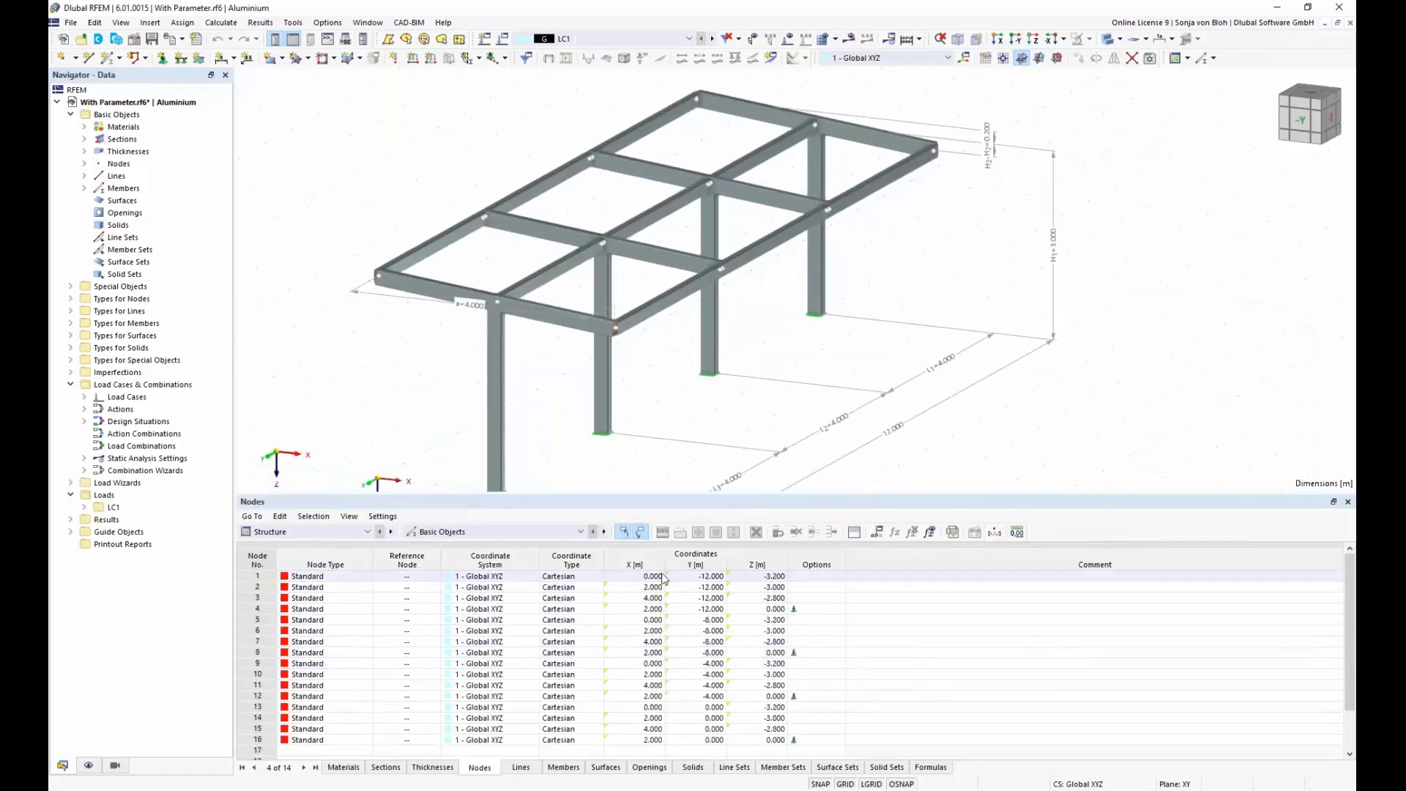
pyautogui.moveTo(664, 578)
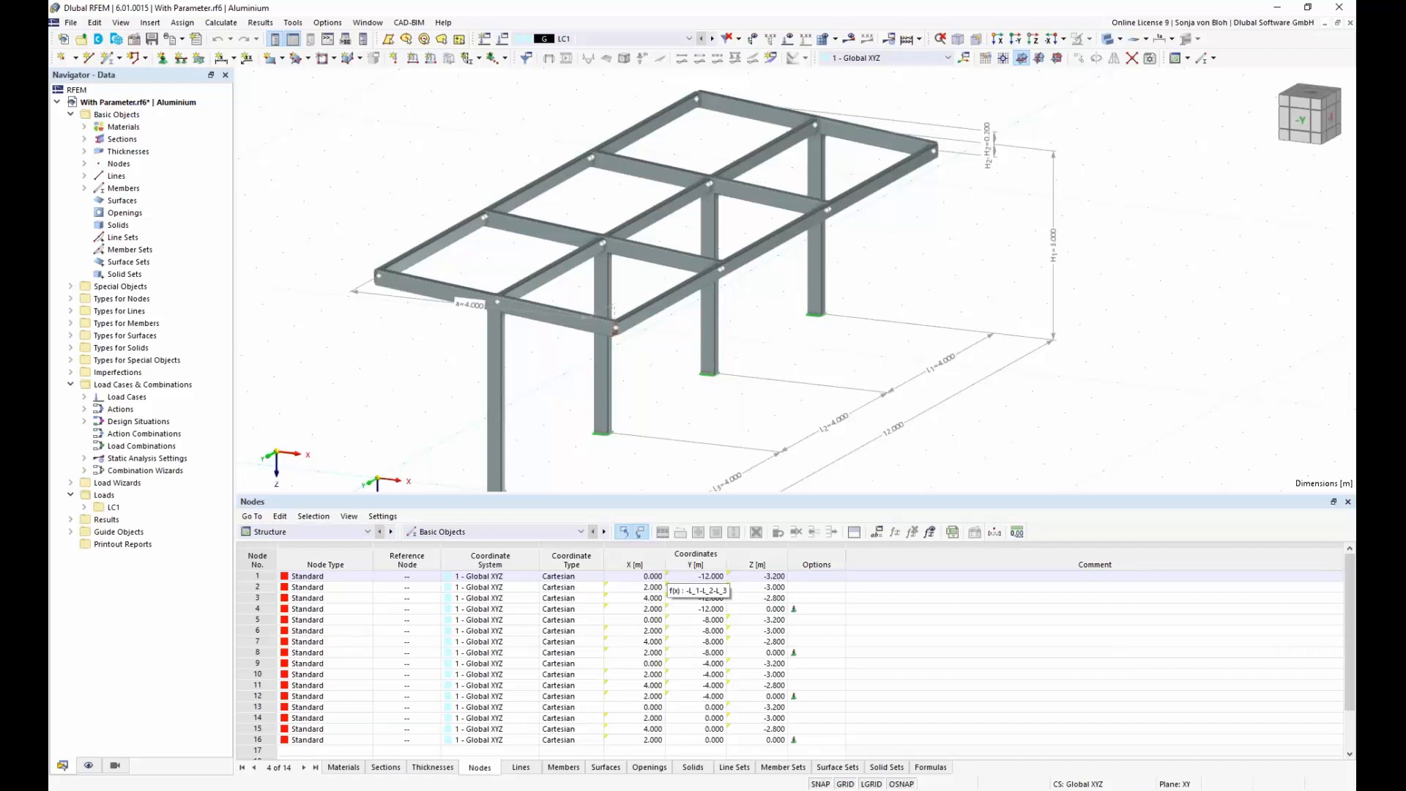
pyautogui.click(680, 579)
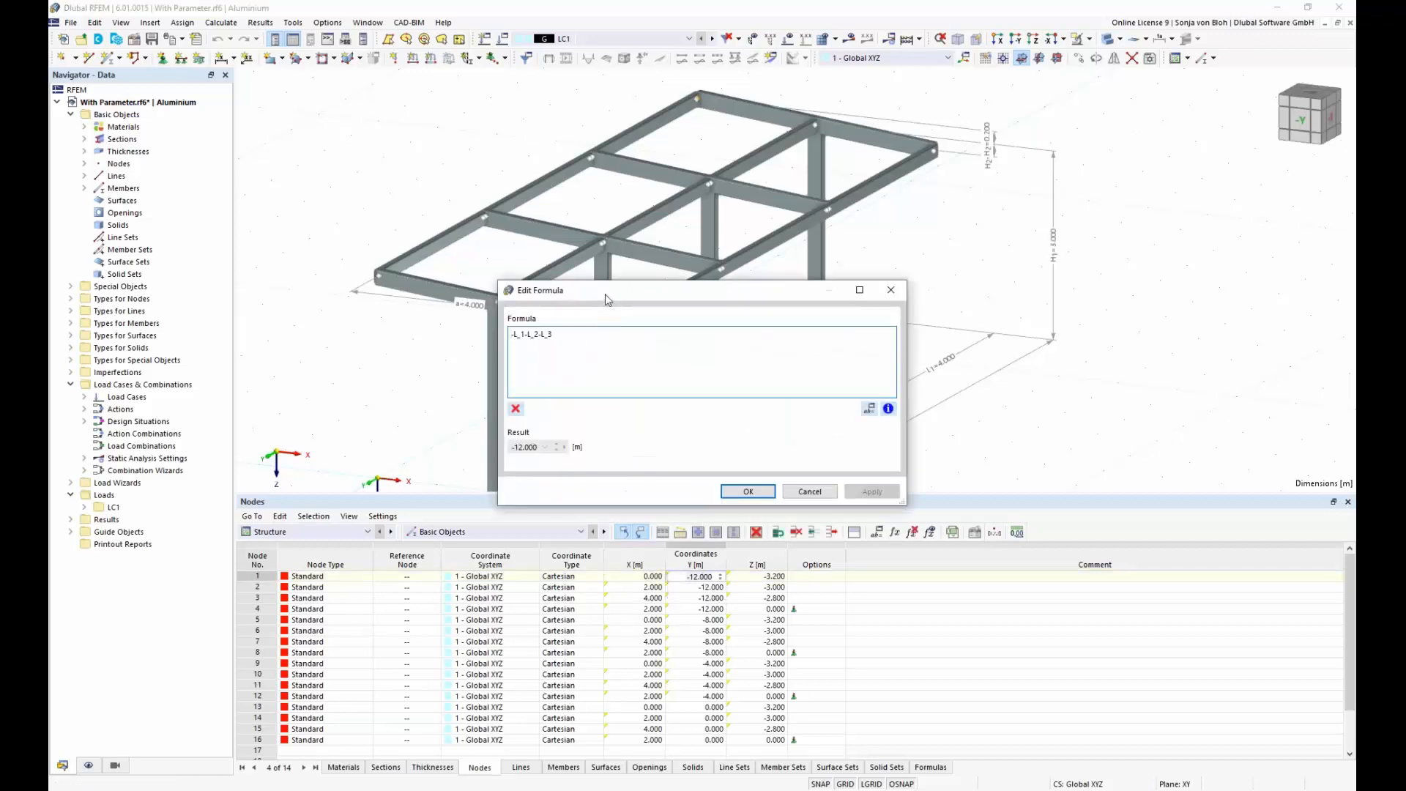
pyautogui.moveTo(605, 293); pyautogui.dragTo(916, 445)
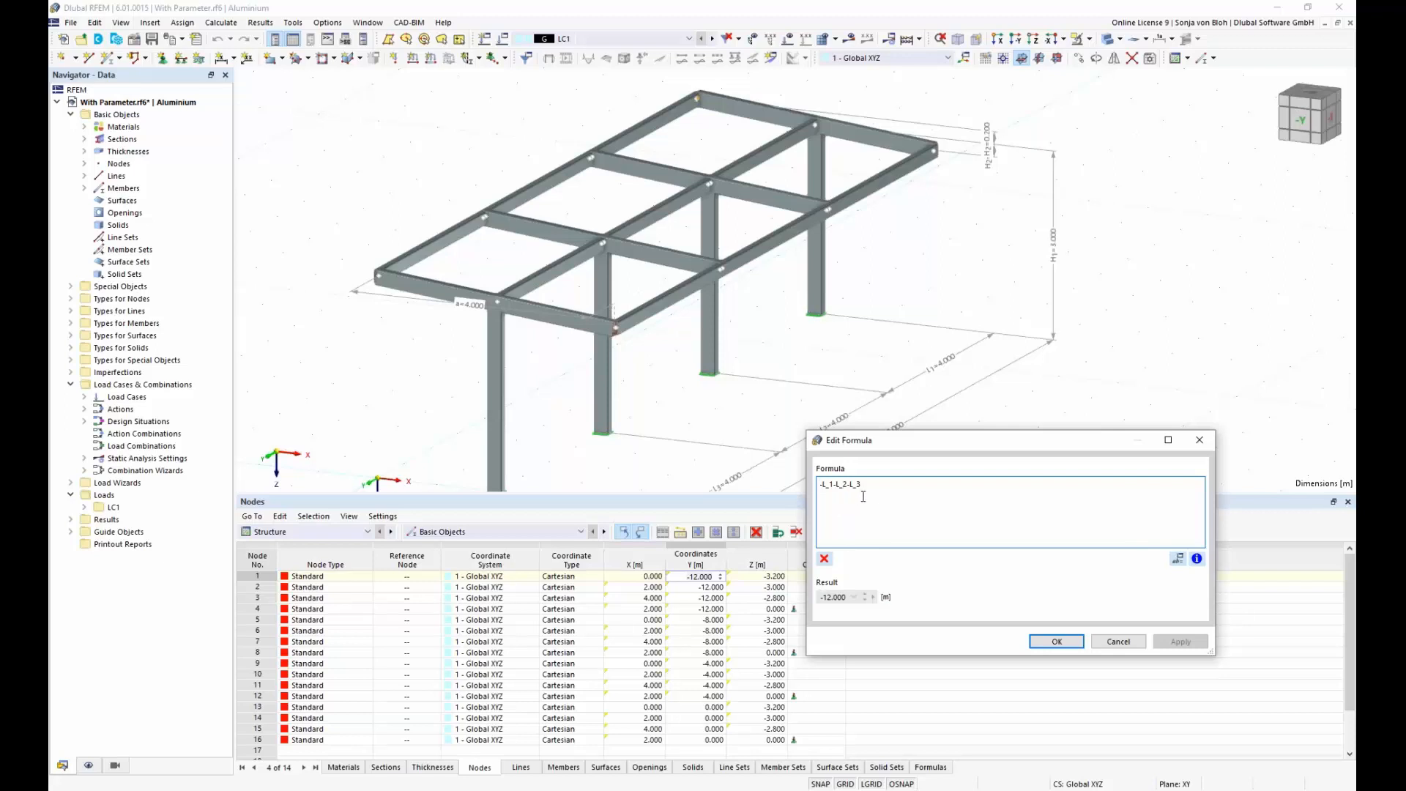
pyautogui.click(1121, 642)
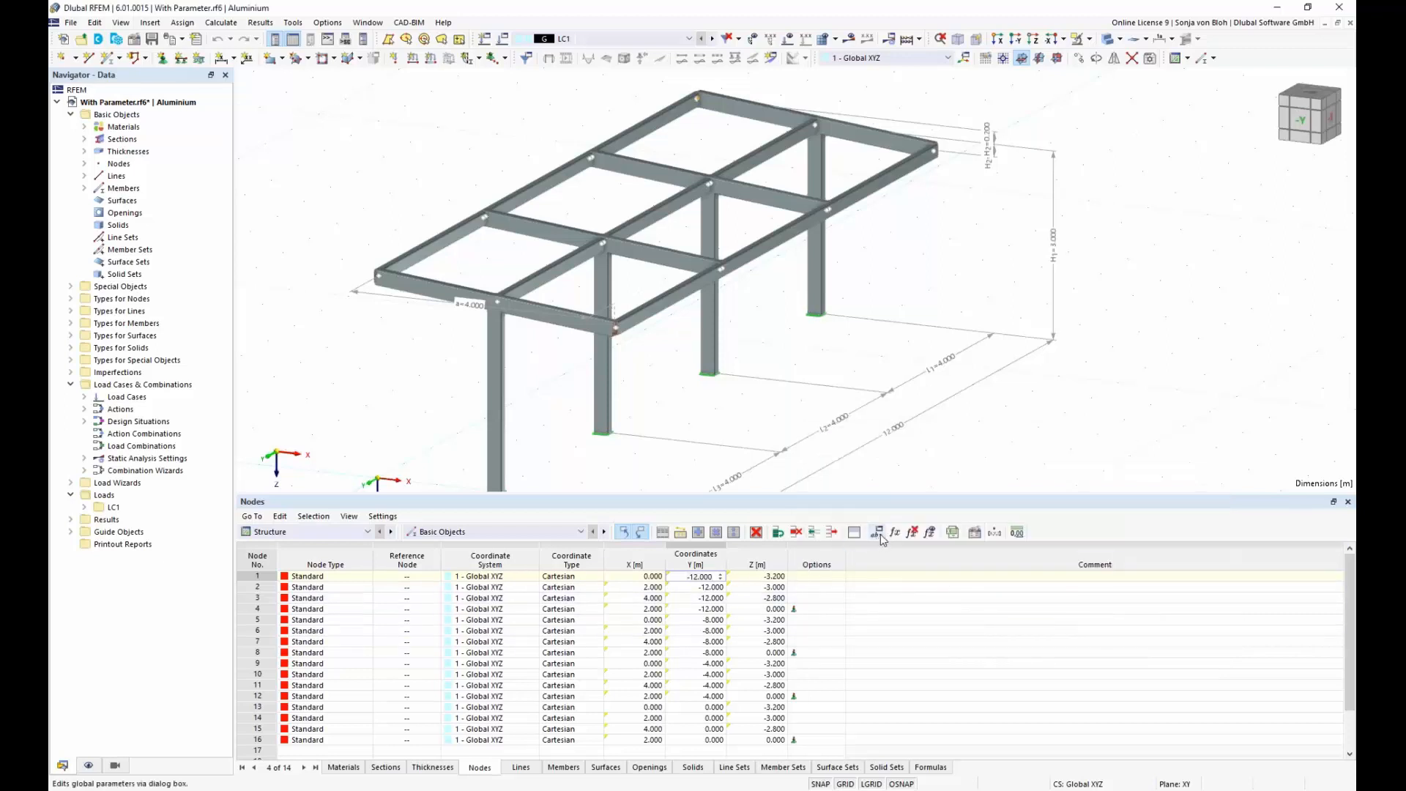
# Step: Set global parameter L_2 to 8 m and apply it to the model
pyautogui.click(877, 532)
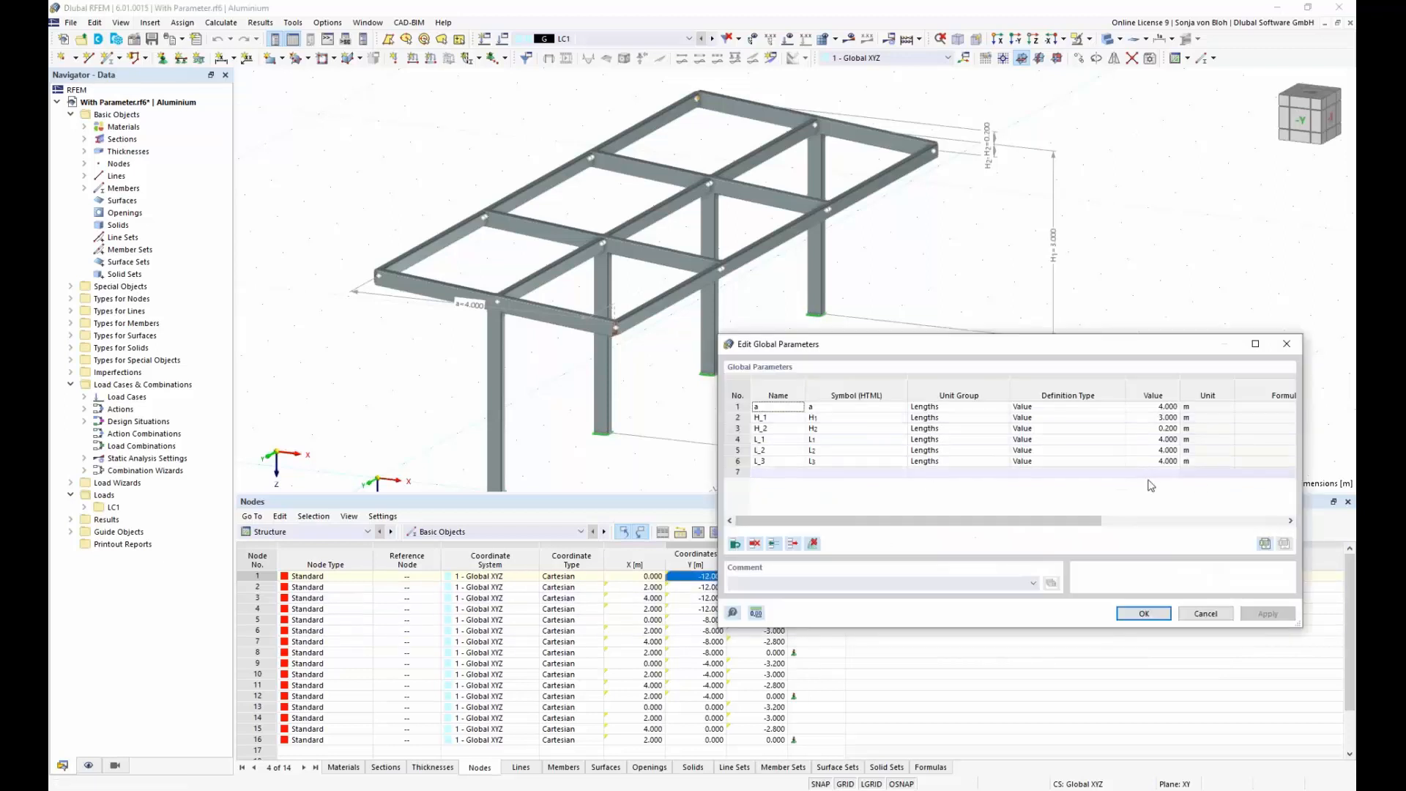
pyautogui.click(1158, 451)
pyautogui.write('8')
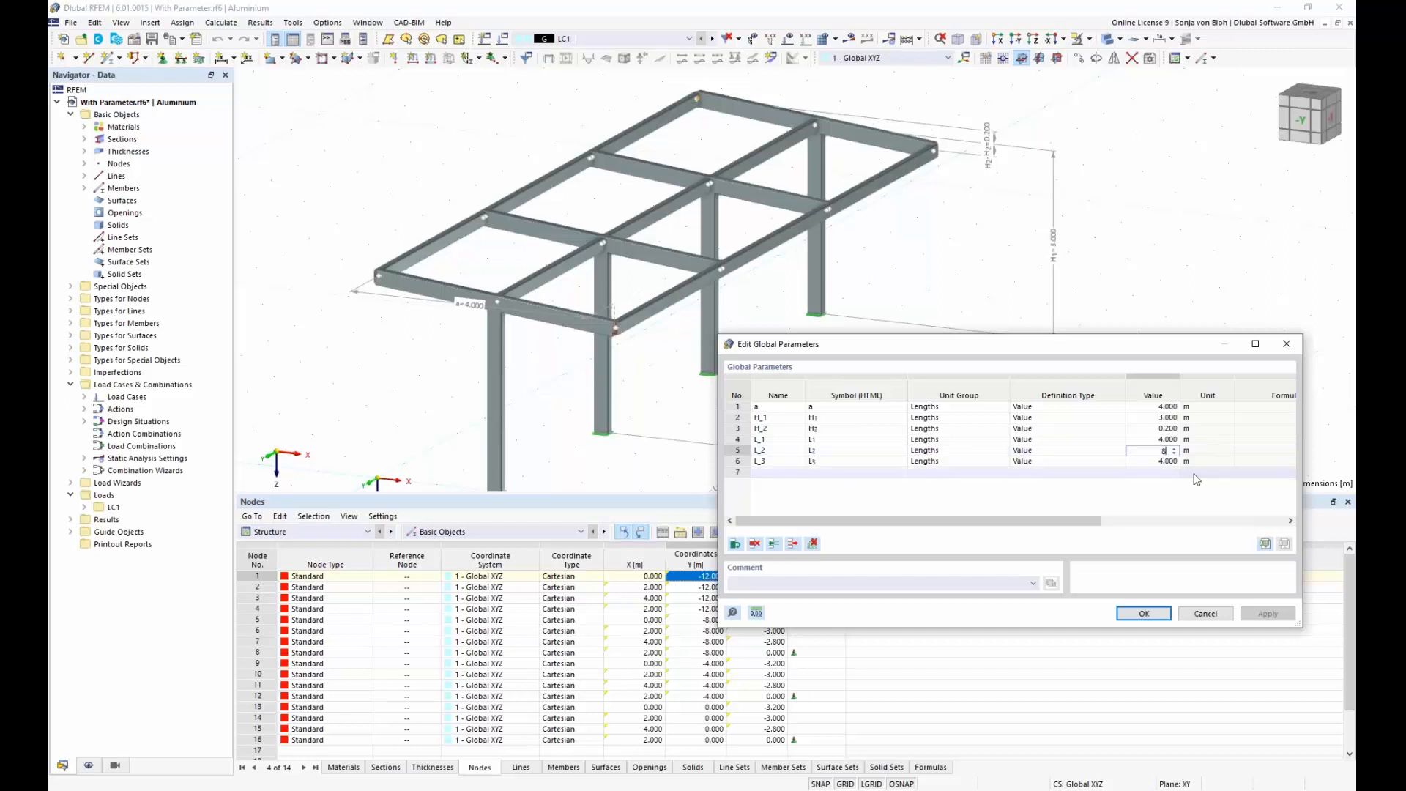
pyautogui.press('Return')
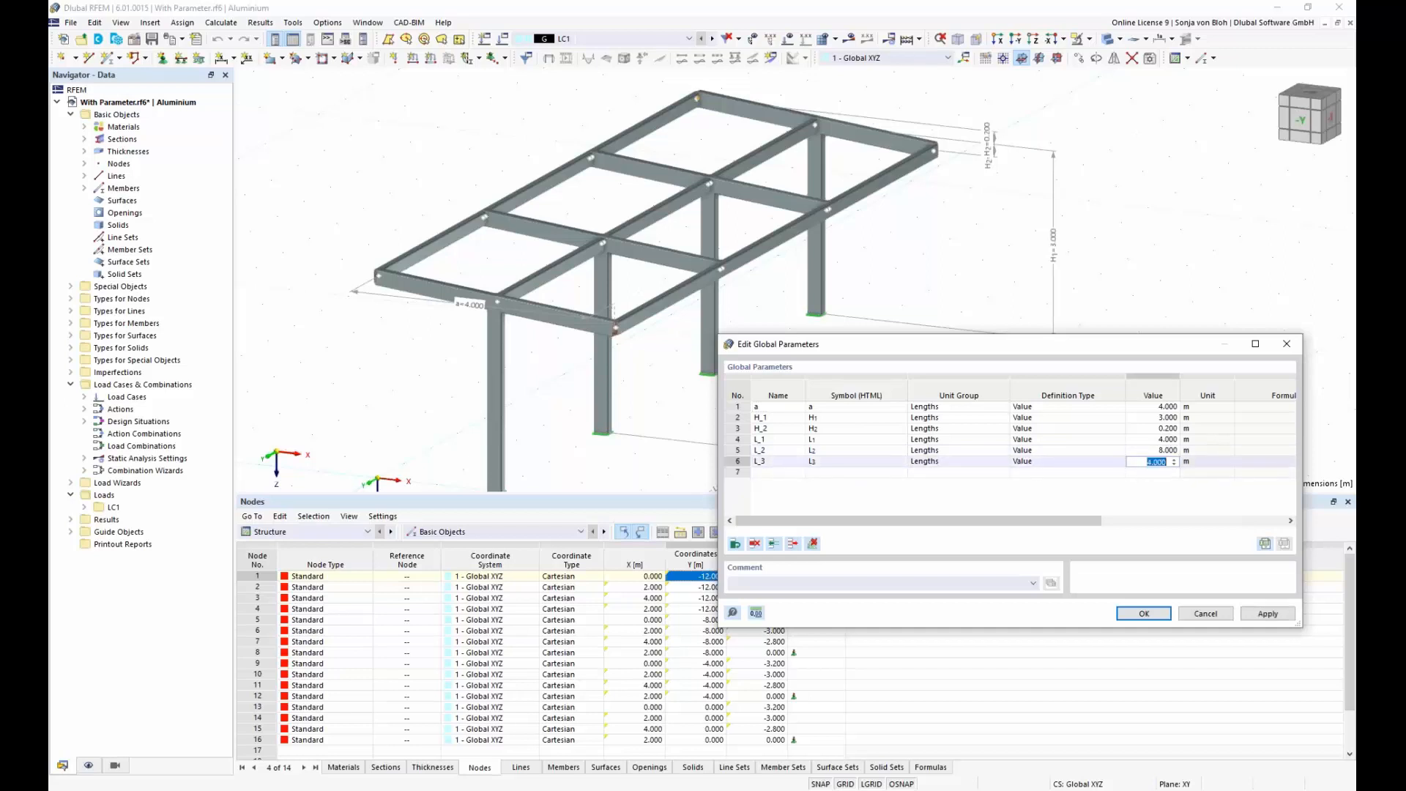
pyautogui.click(1268, 613)
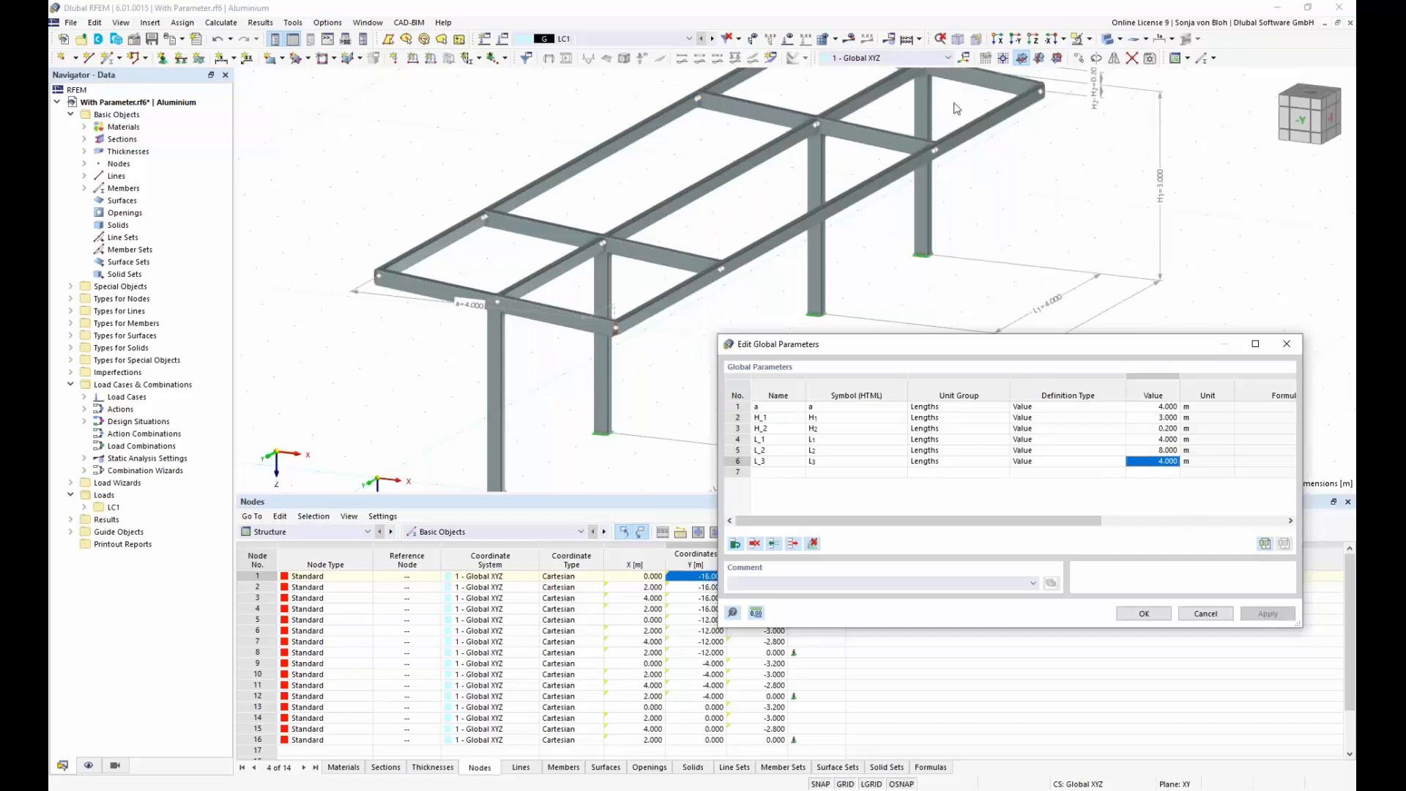
# Step: Set global parameter L_2 back to 4 m, and shrink the Nodes table to enlarge the model view
pyautogui.click(1152, 450)
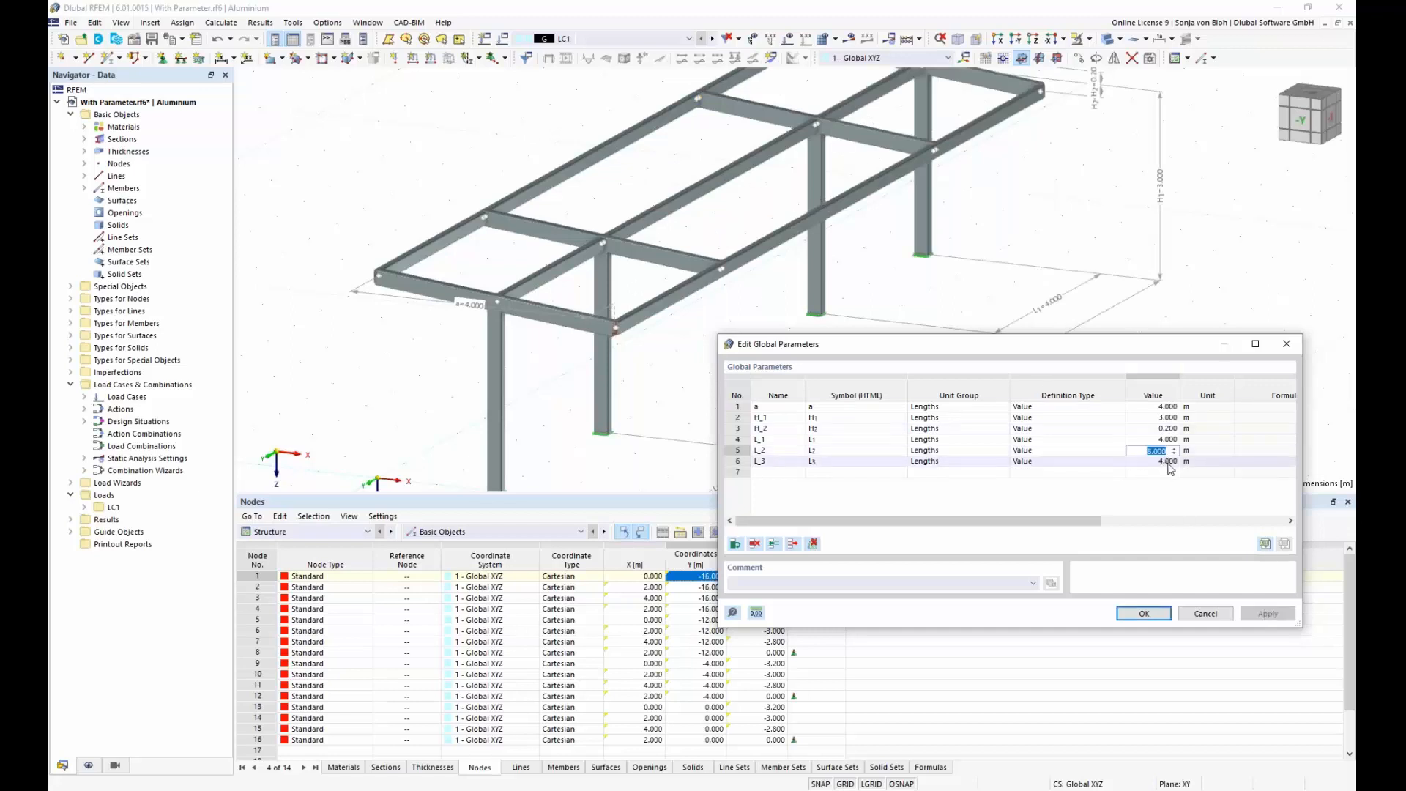
pyautogui.write('4')
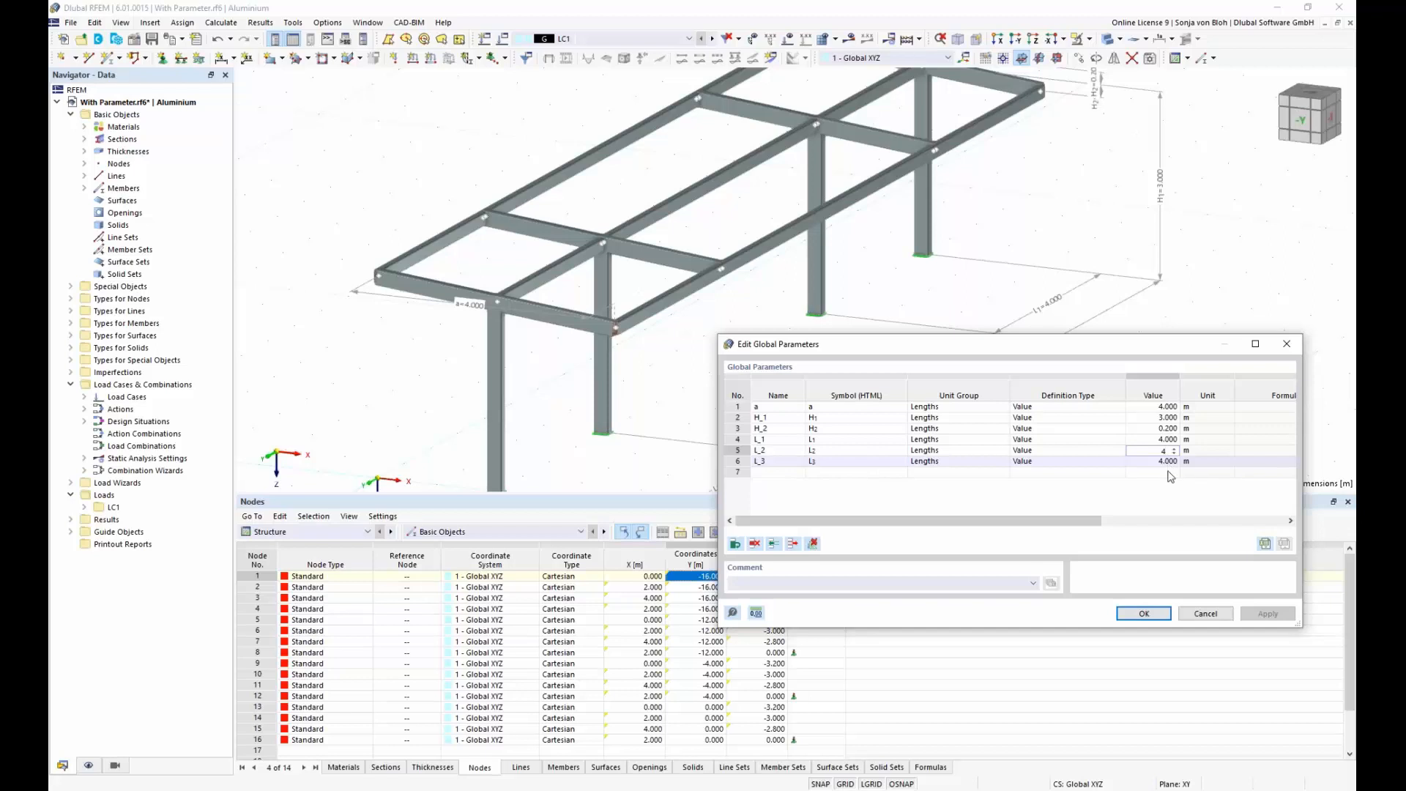
pyautogui.click(1144, 614)
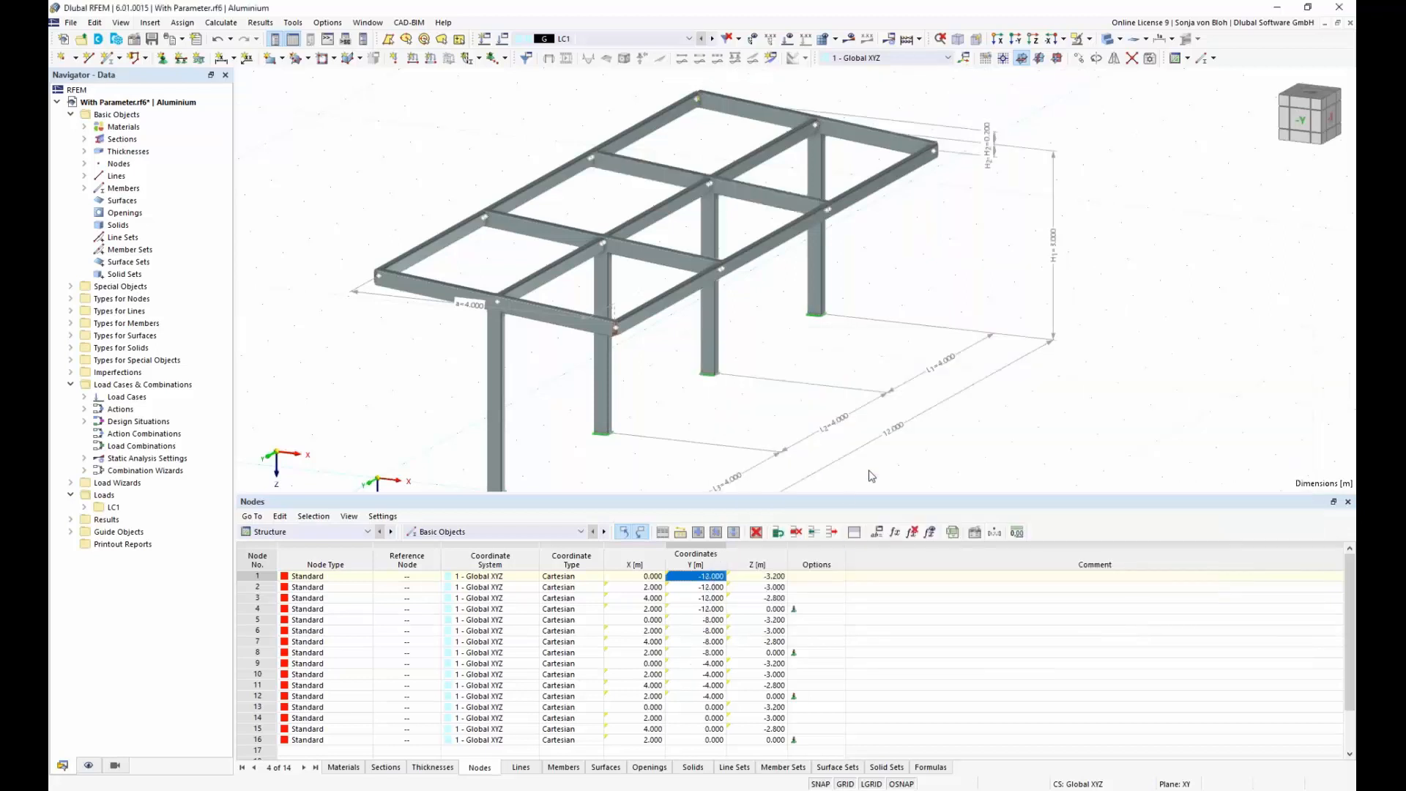
pyautogui.moveTo(824, 498); pyautogui.dragTo(861, 664)
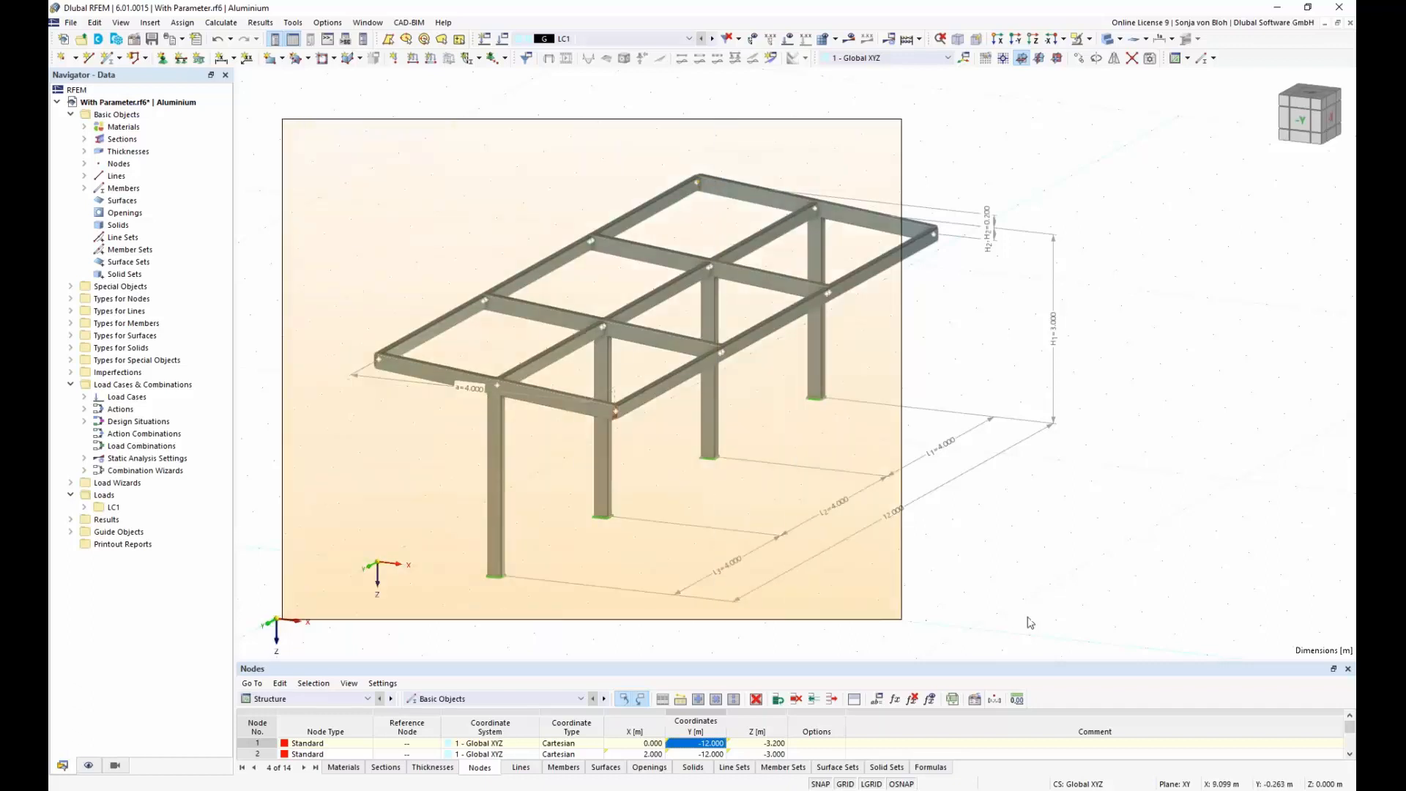
# Step: Select the whole frame with its dimensions and save it as block With Parameter in model category Beams
pyautogui.moveTo(1188, 643); pyautogui.dragTo(1188, 642)
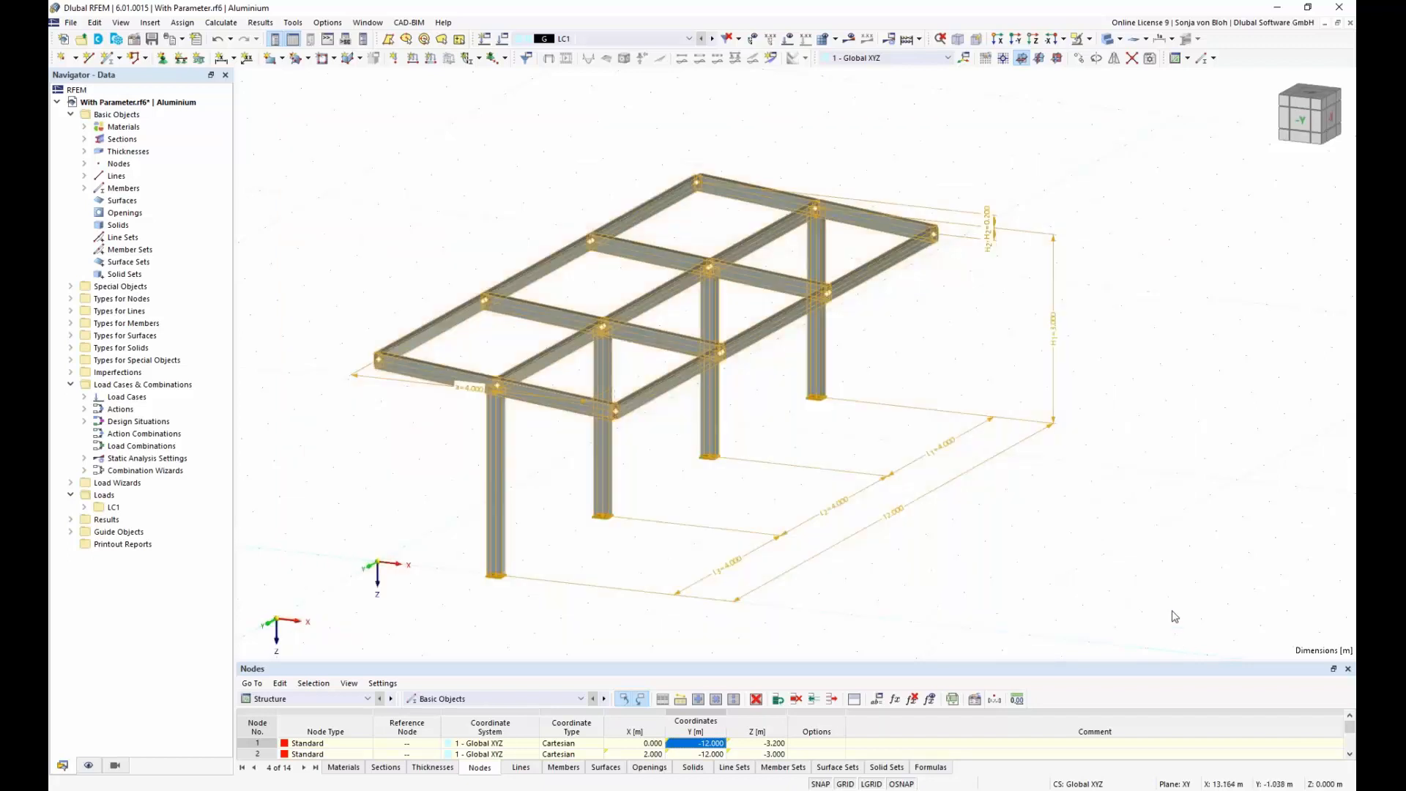
pyautogui.click(74, 24)
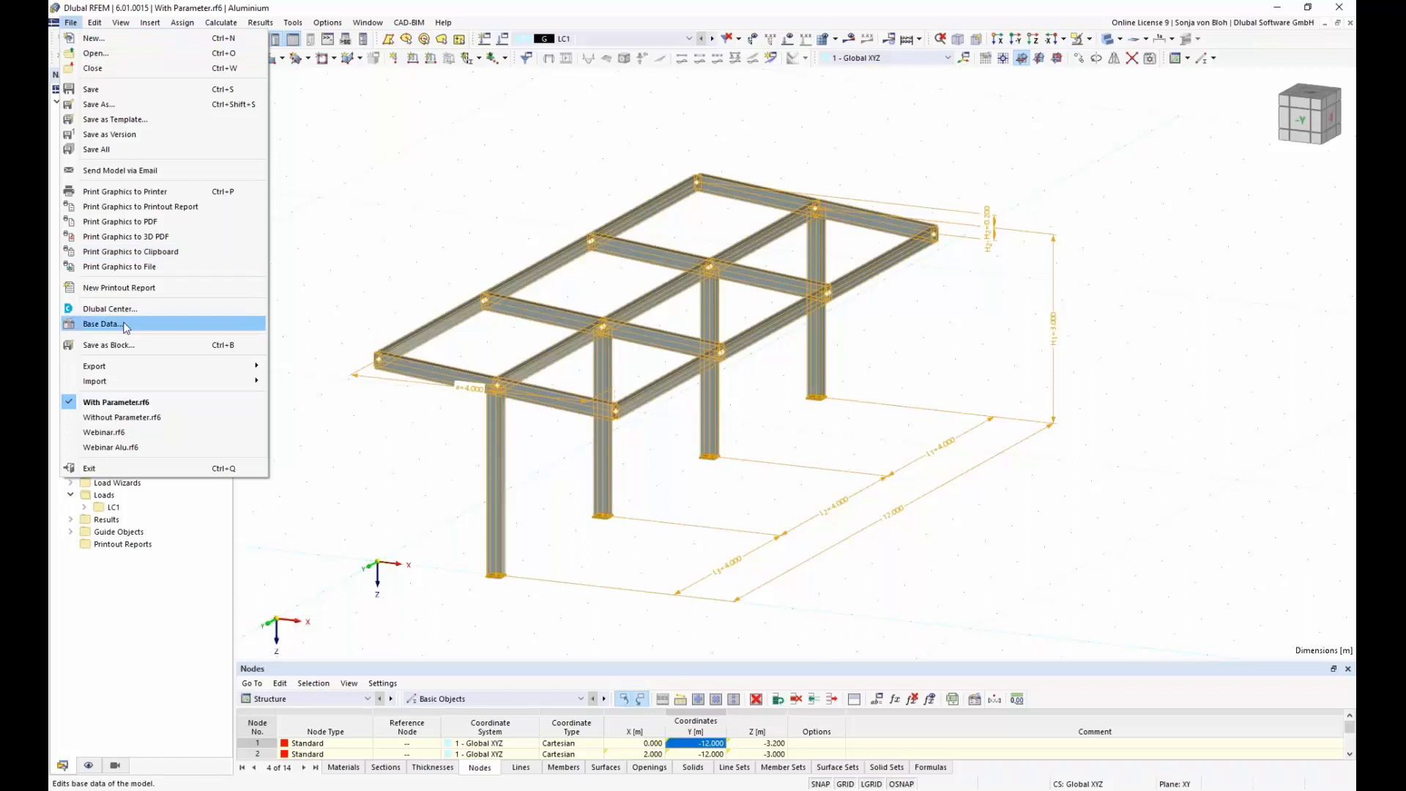
pyautogui.click(124, 345)
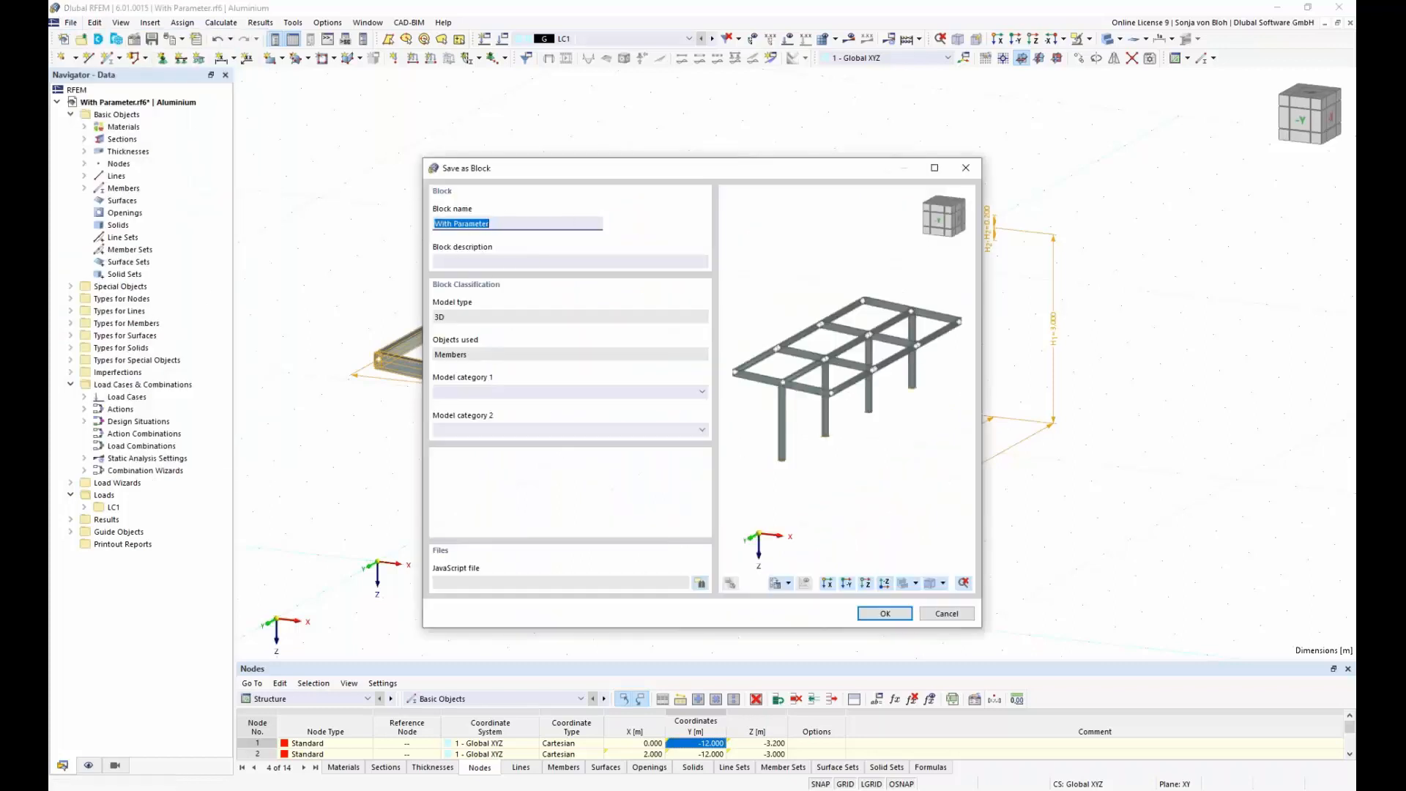
pyautogui.click(702, 391)
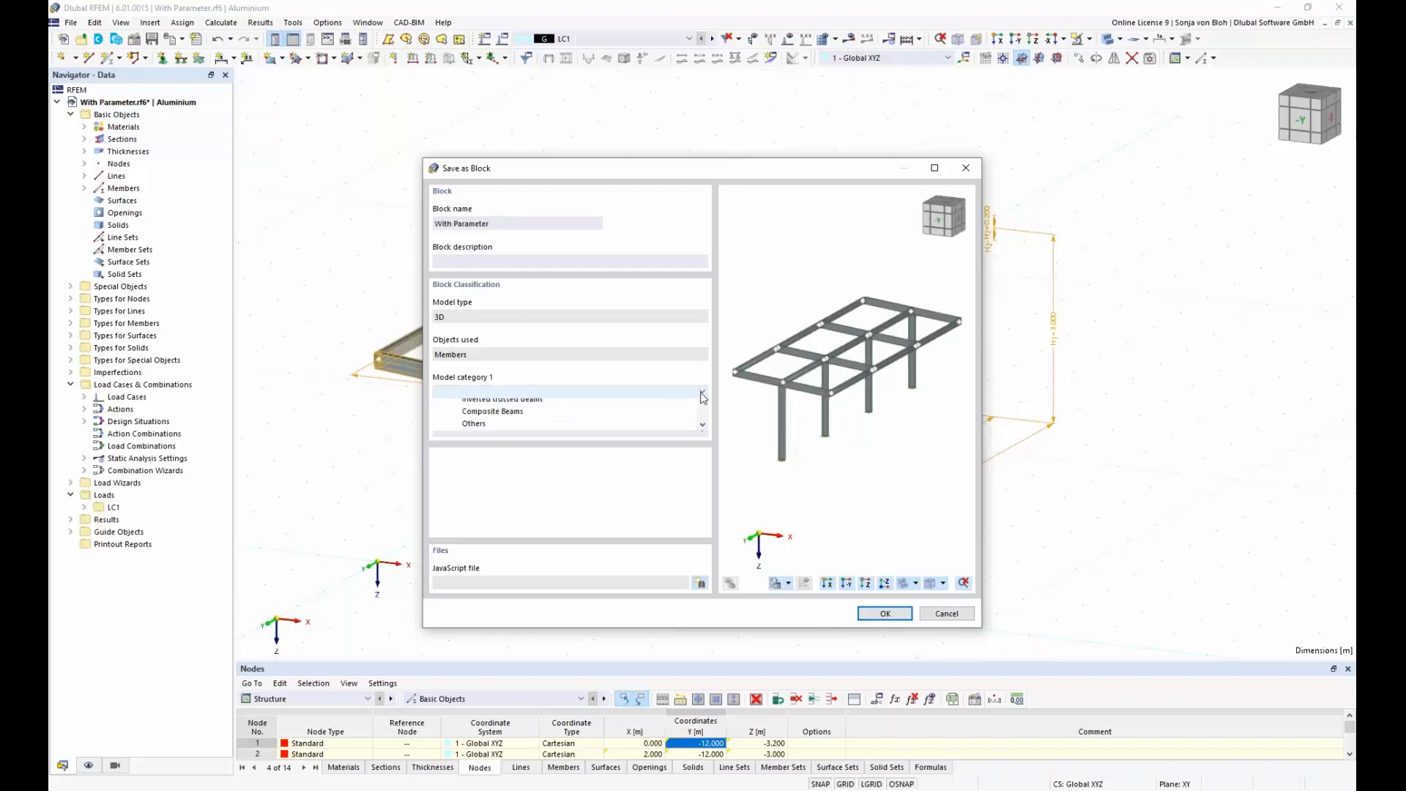
pyautogui.click(652, 418)
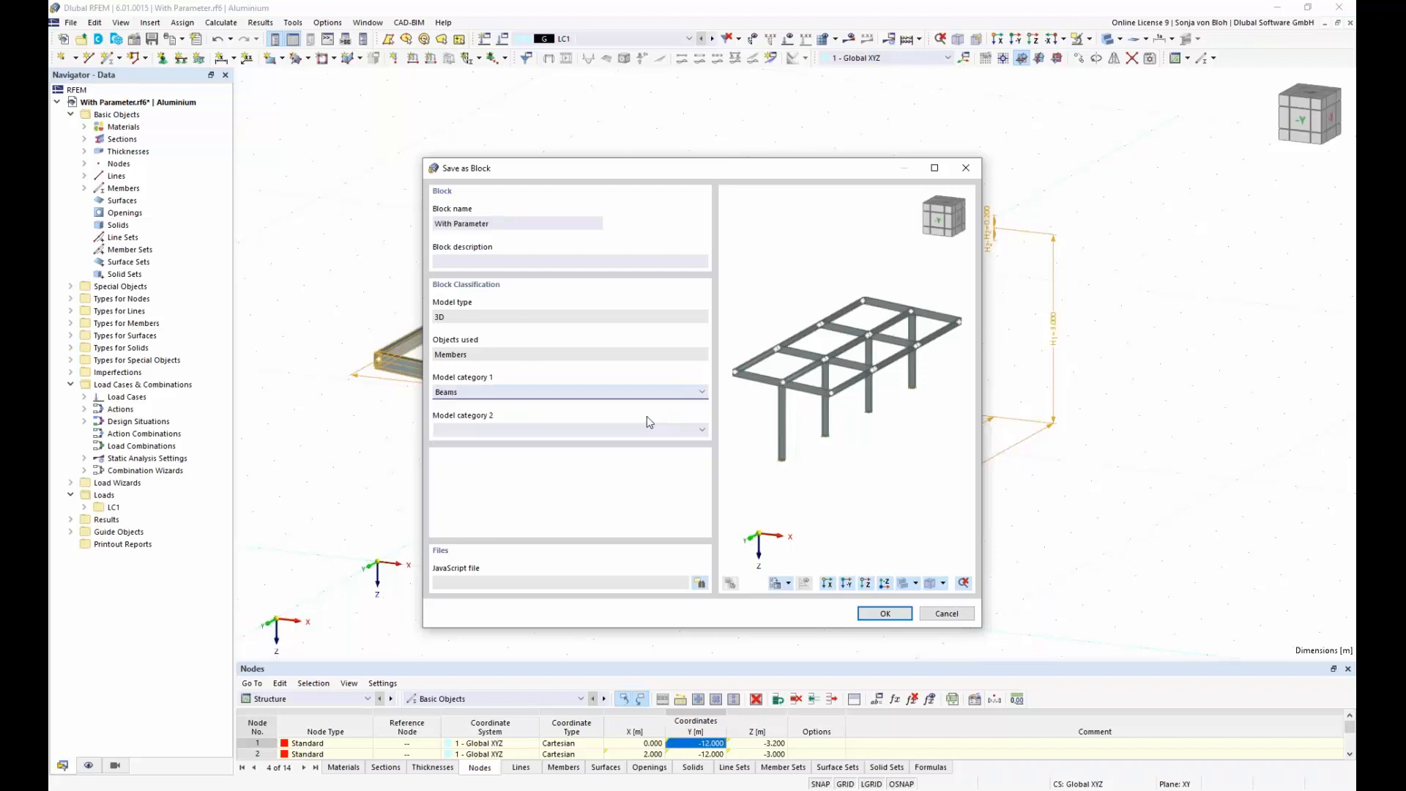
pyautogui.click(885, 614)
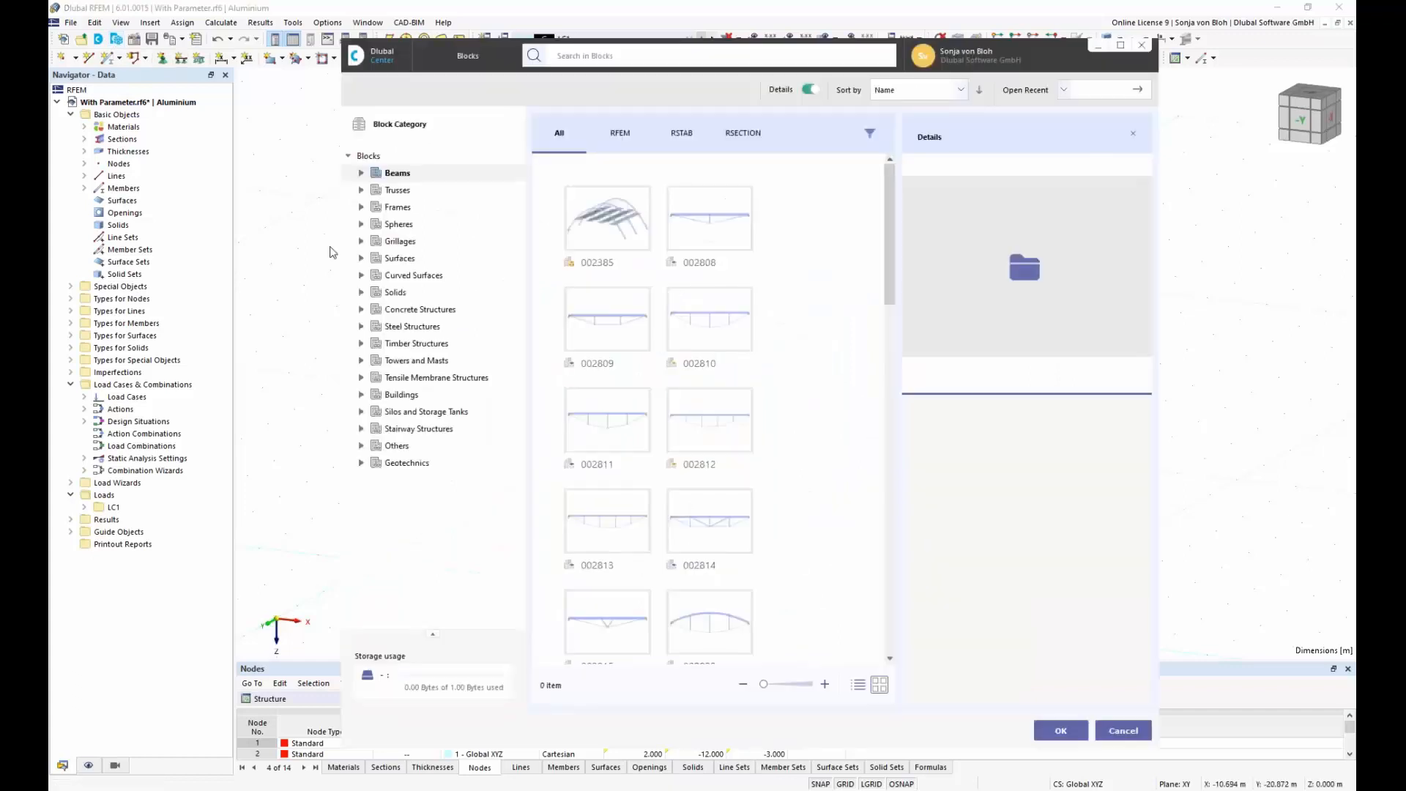
# Step: Choose the saved block With Parameter from the Beams category of the block library for insertion
pyautogui.click(403, 176)
pyautogui.moveTo(892, 266); pyautogui.dragTo(929, 446)
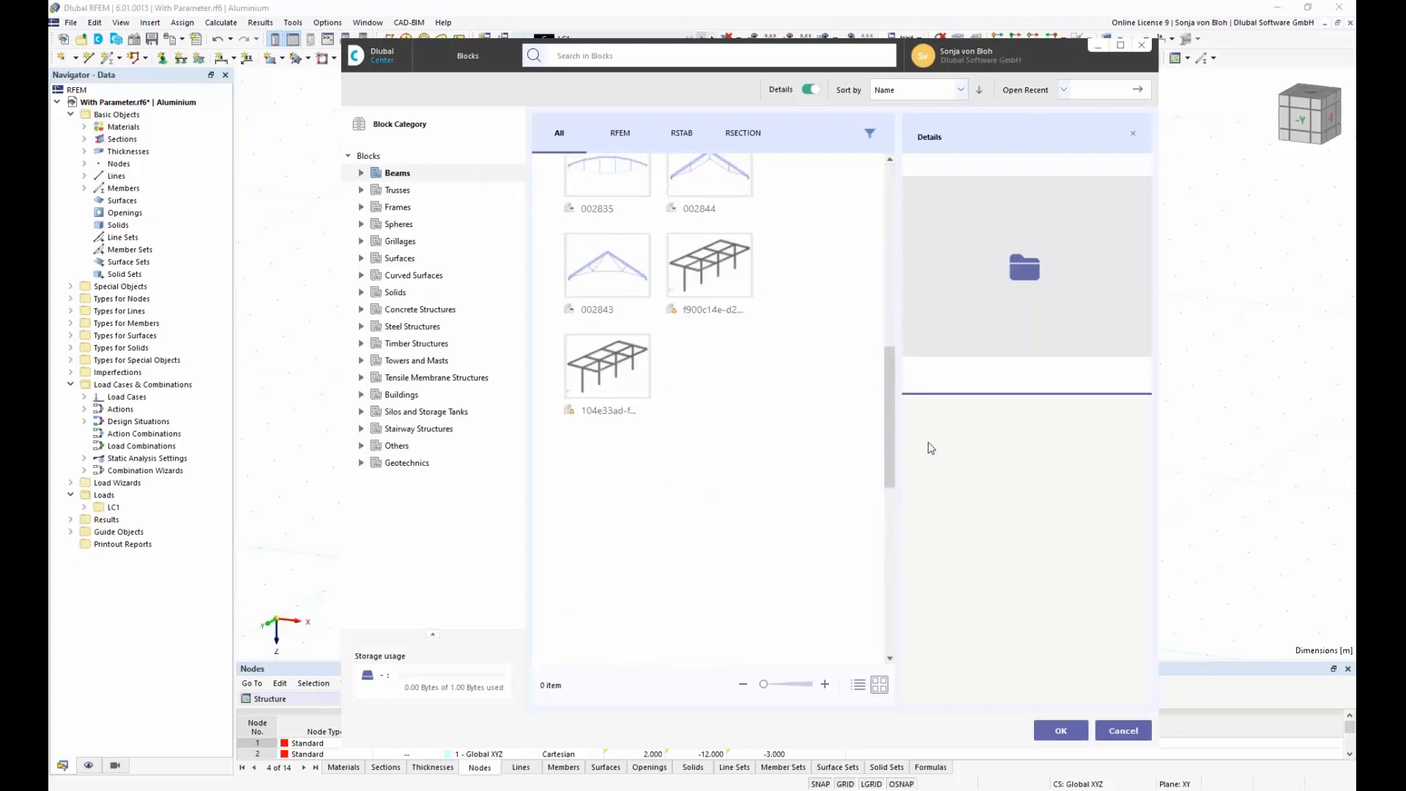
pyautogui.click(707, 272)
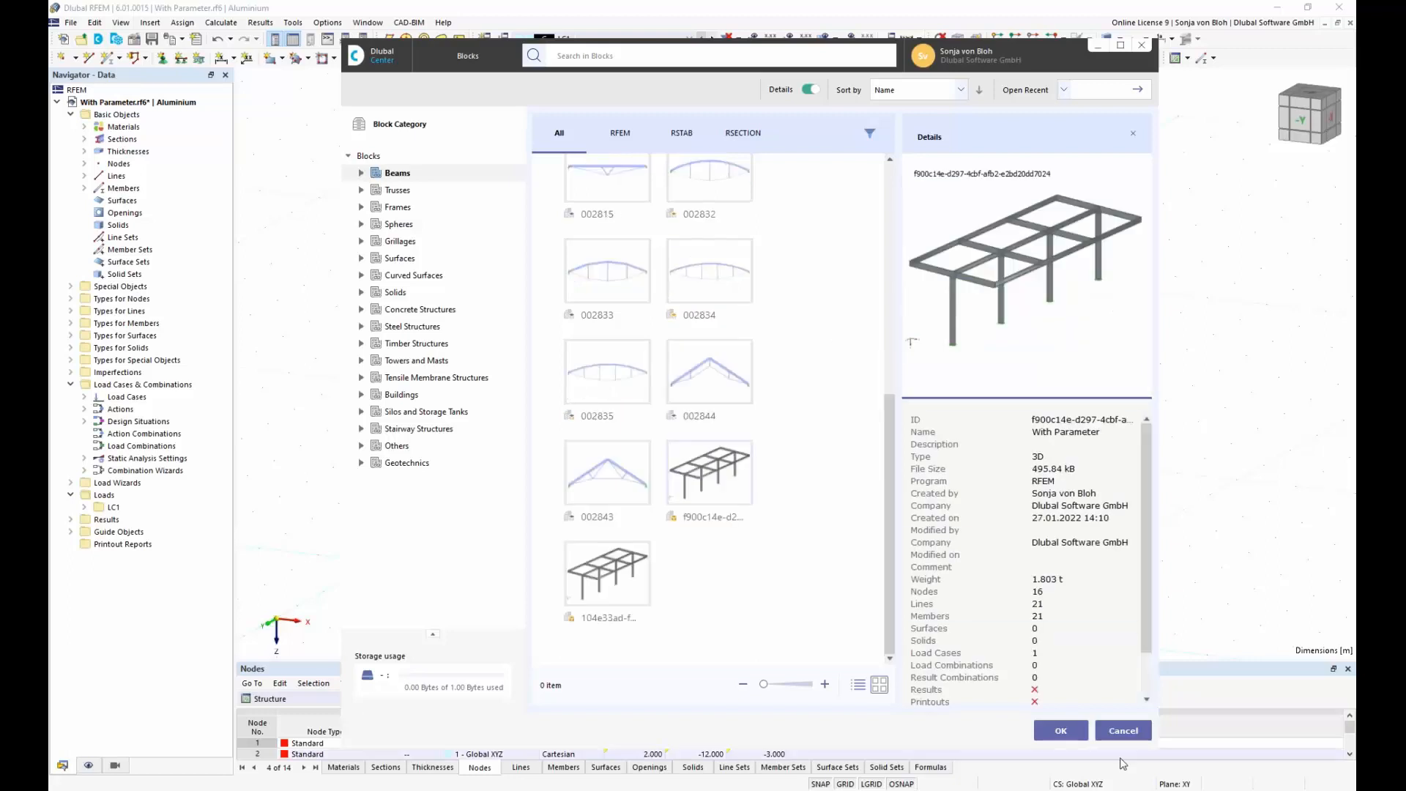
pyautogui.click(1060, 731)
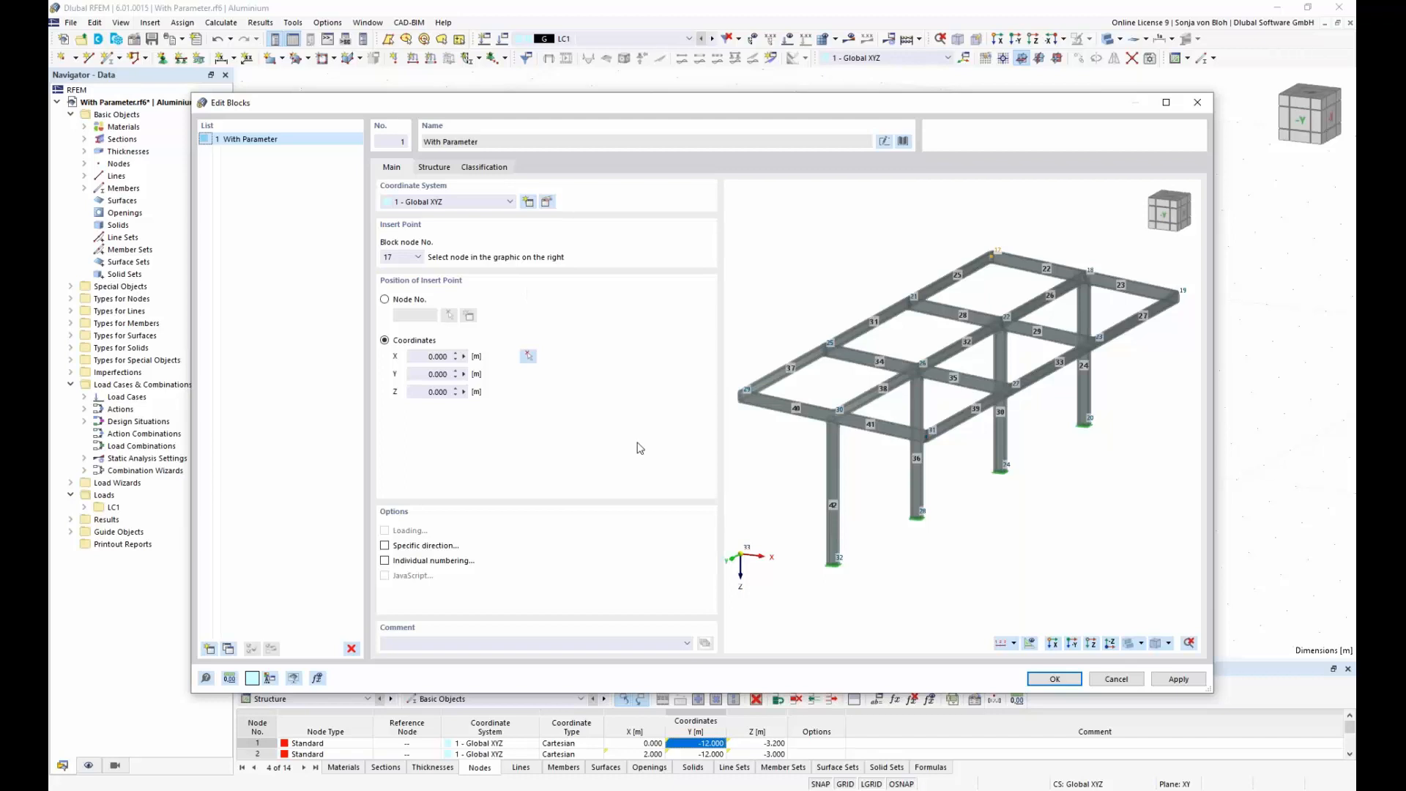
# Step: Set block node 32 at the front column's base as the insert point and place it at X 13, Y 0, Z 0 m
pyautogui.click(832, 562)
pyautogui.click(528, 356)
pyautogui.scroll(-3, 733, 475)
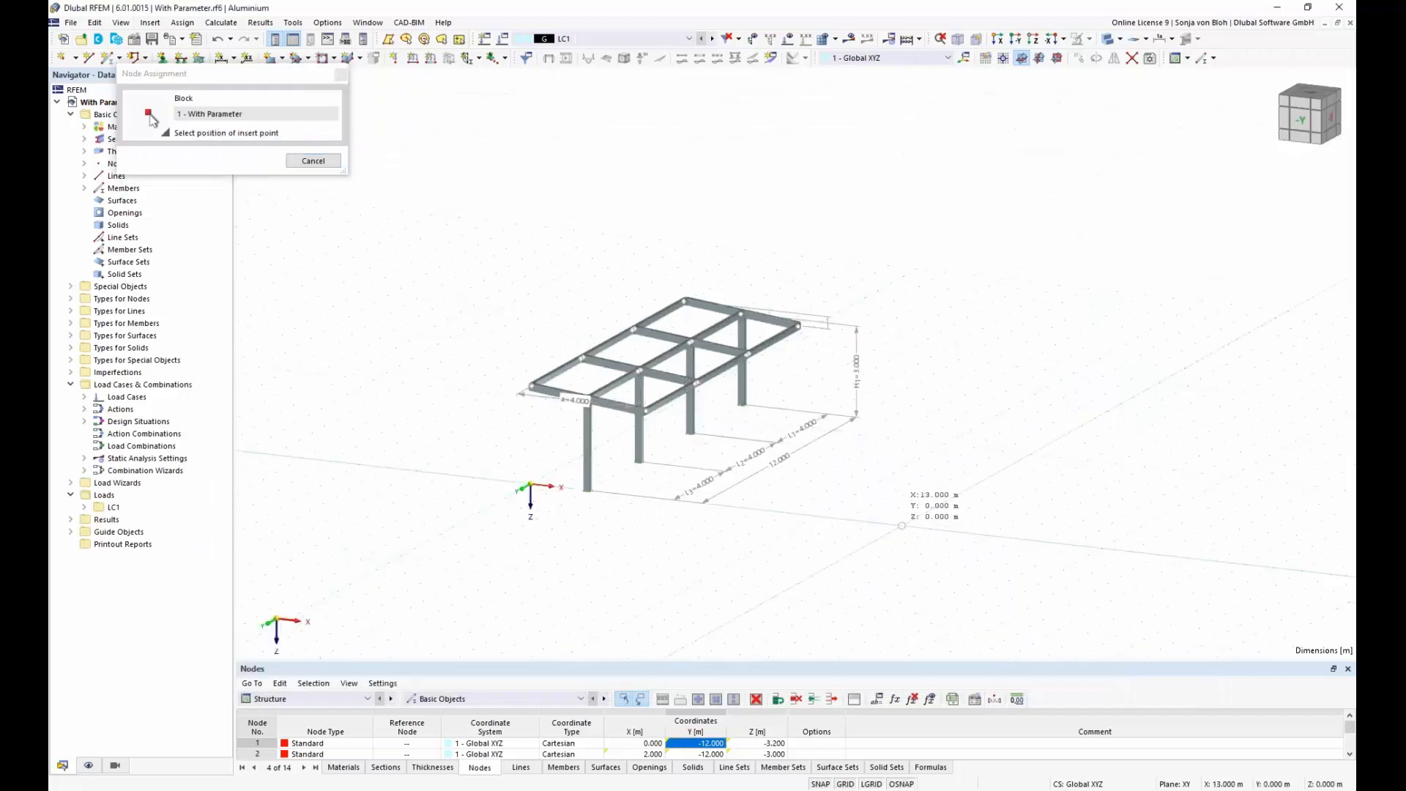
pyautogui.press('Escape')
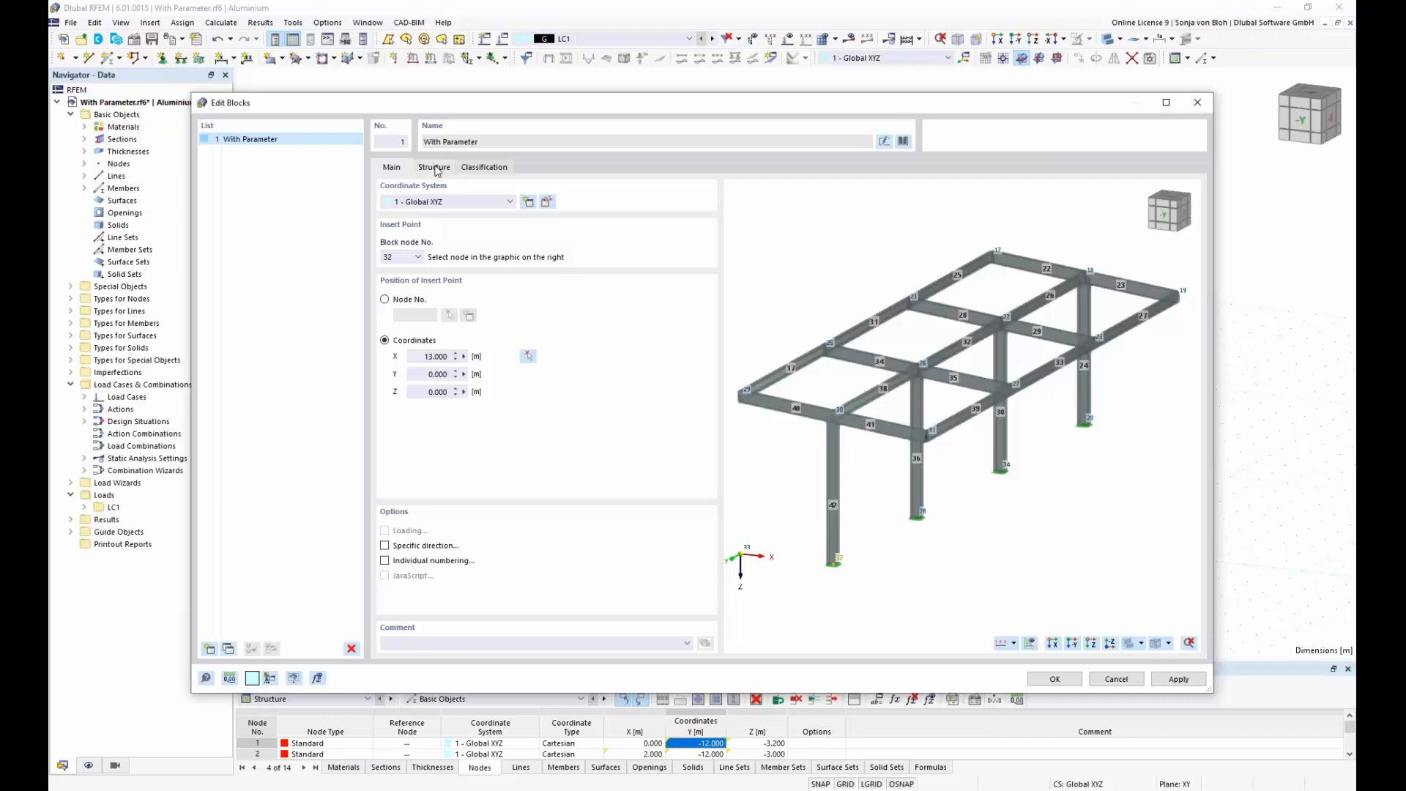
# Step: Review the block's structure parameters, insert the block, and inspect it beside the original frame
pyautogui.click(435, 167)
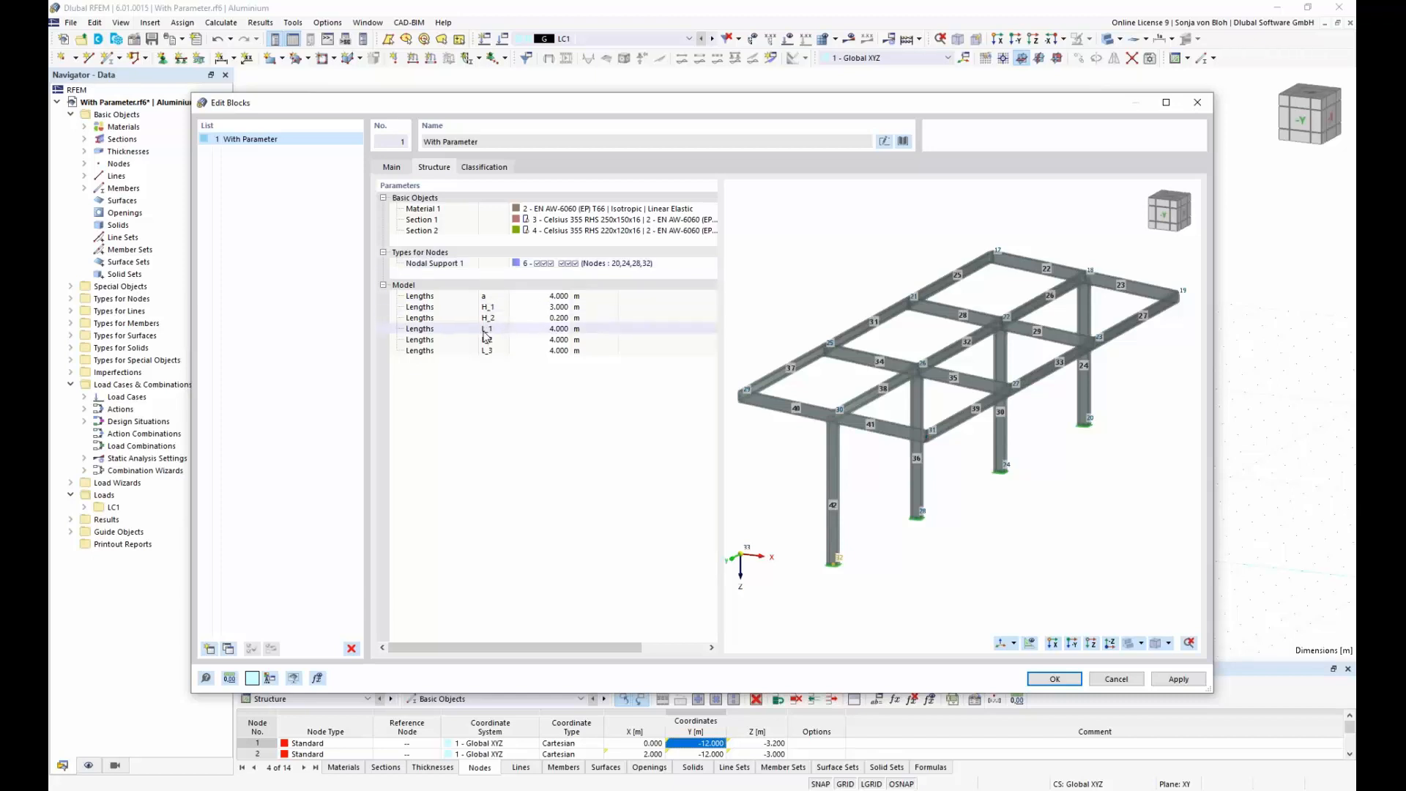
pyautogui.click(542, 329)
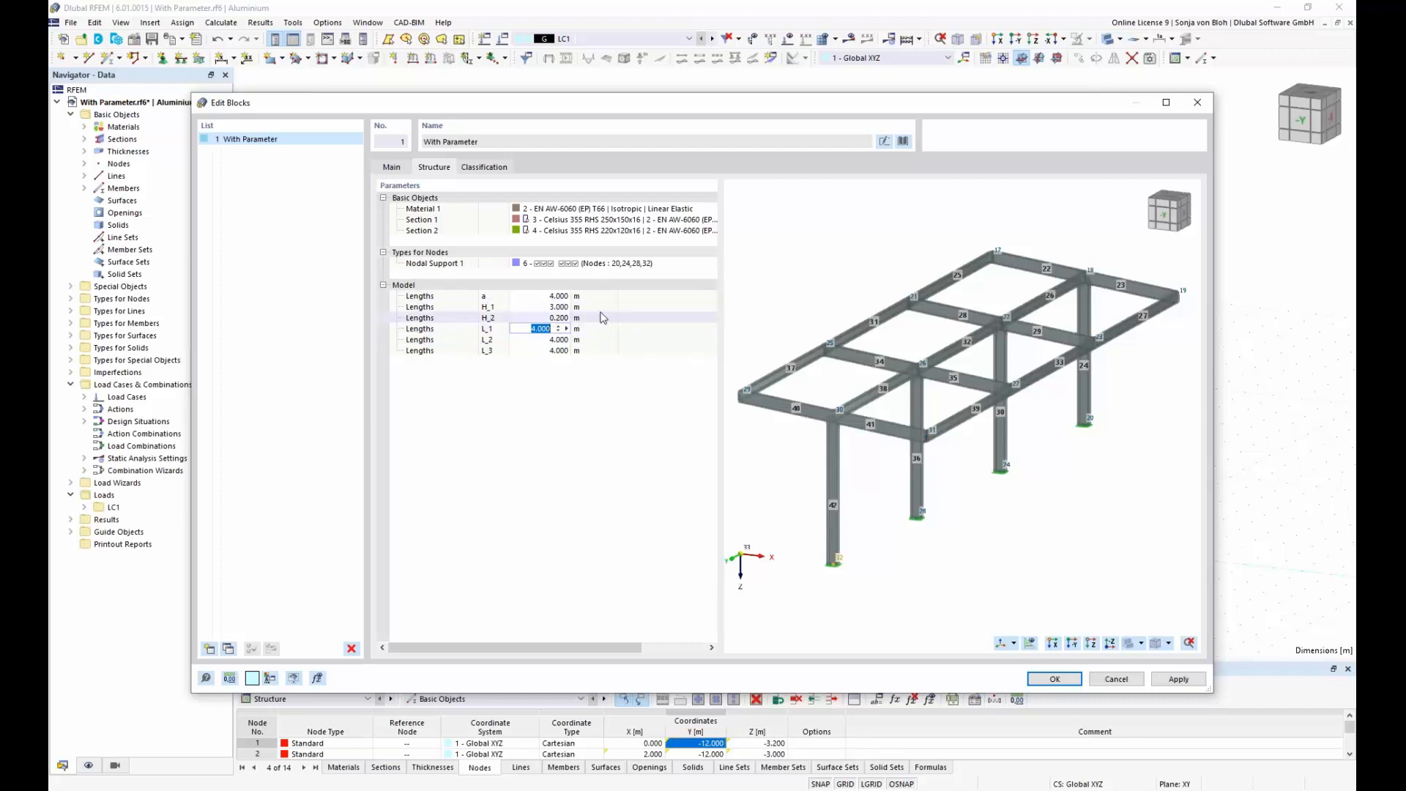
pyautogui.click(1055, 679)
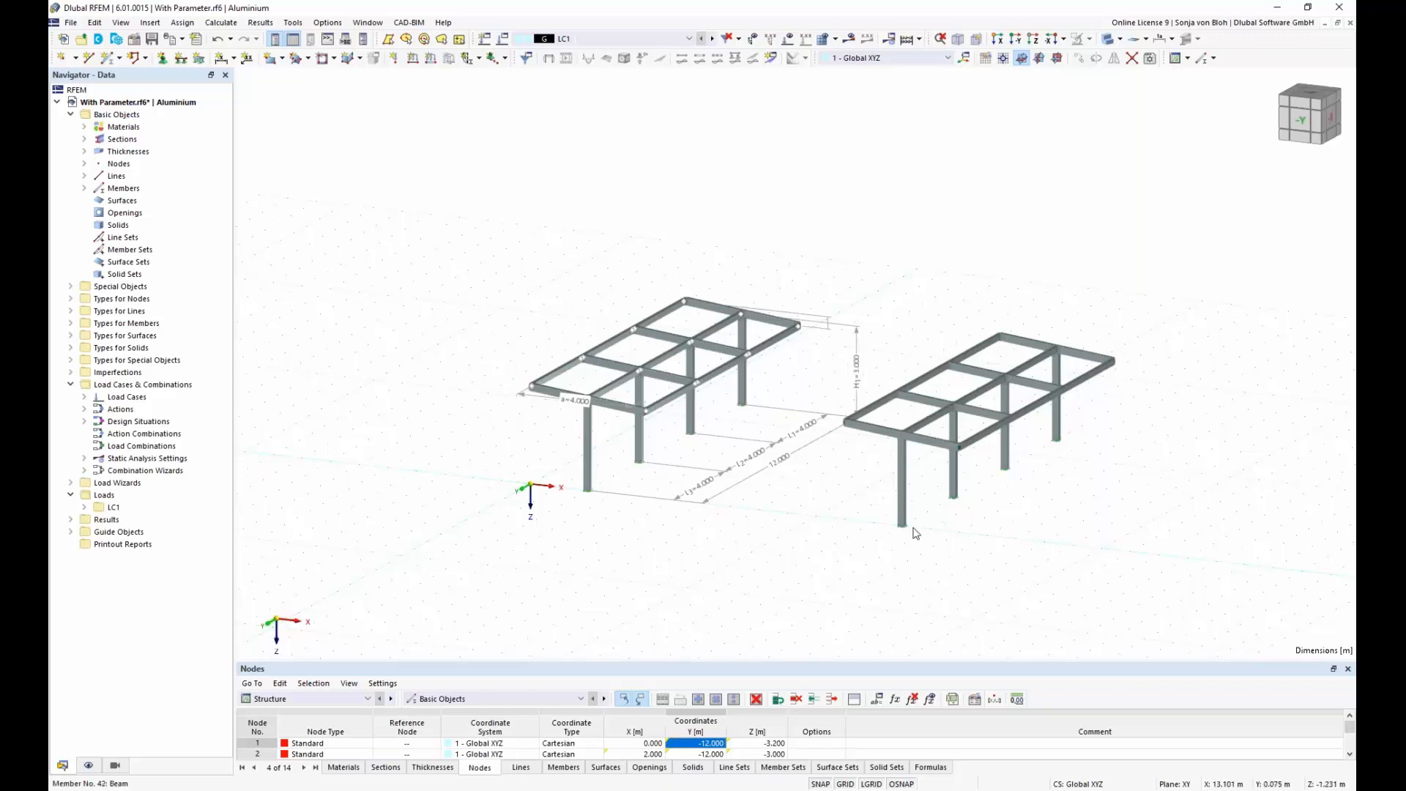
pyautogui.moveTo(807, 516); pyautogui.dragTo(803, 520, button='middle')
pyautogui.scroll(3, 784, 511)
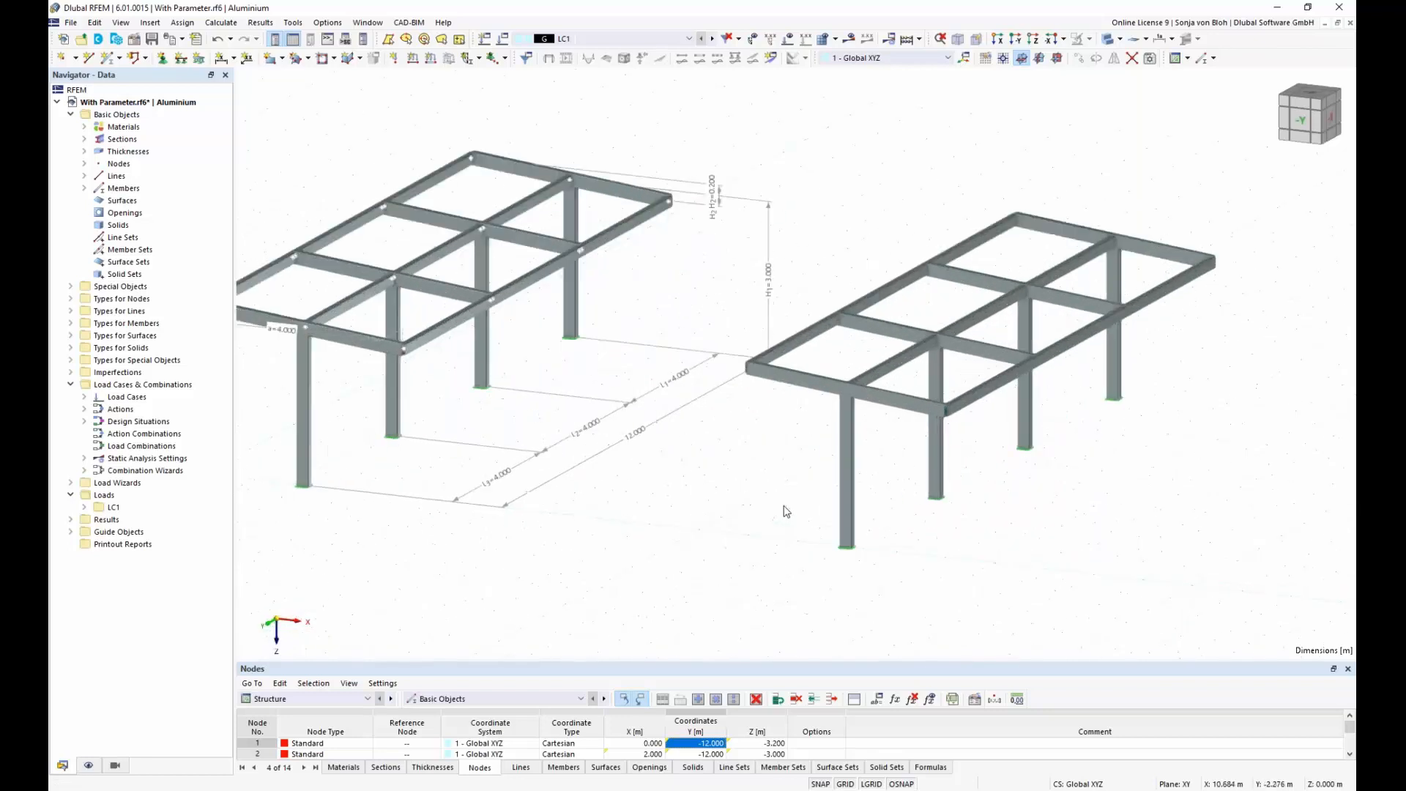
pyautogui.scroll(-1, 859, 349)
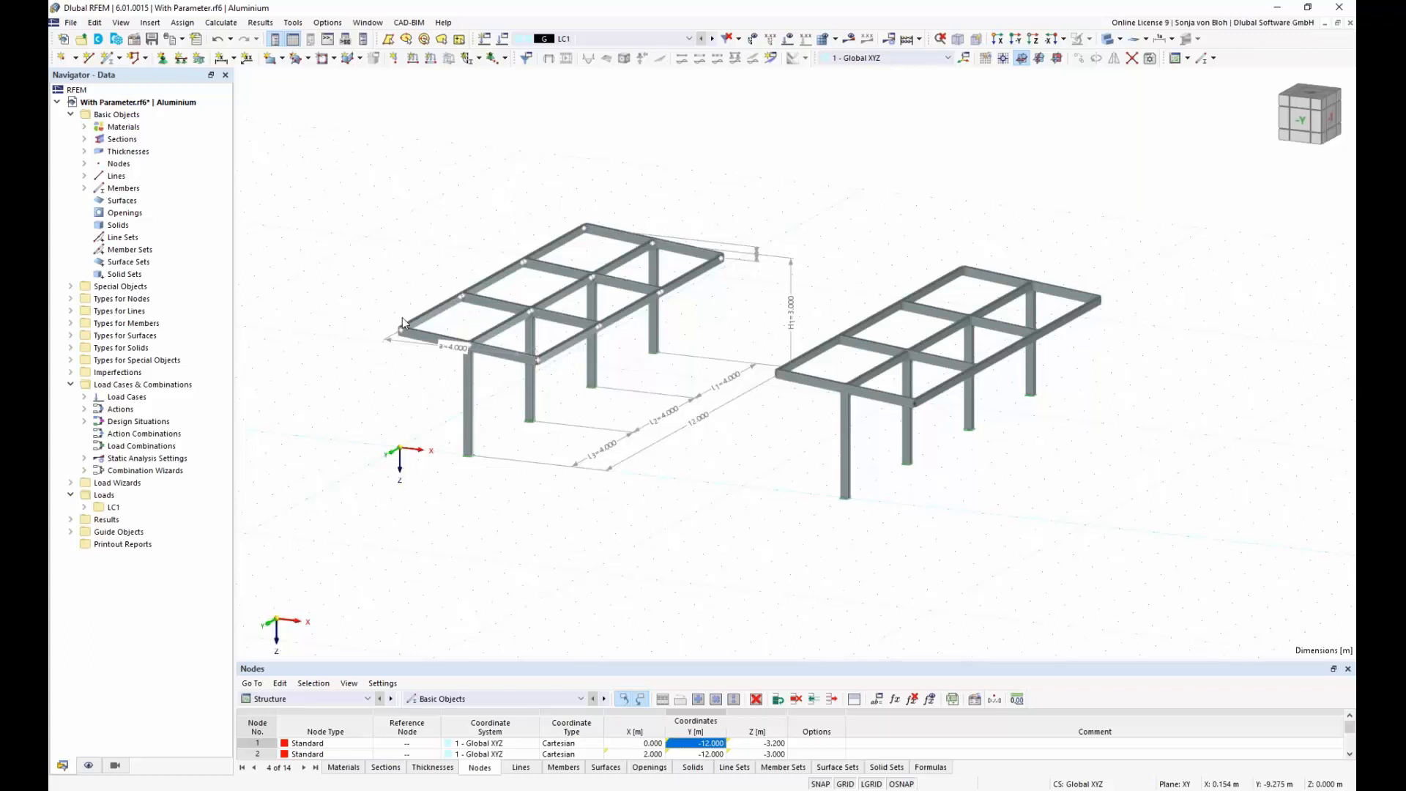
# Step: Set global parameter L_2 to 8 m and apply it to the model
pyautogui.click(878, 700)
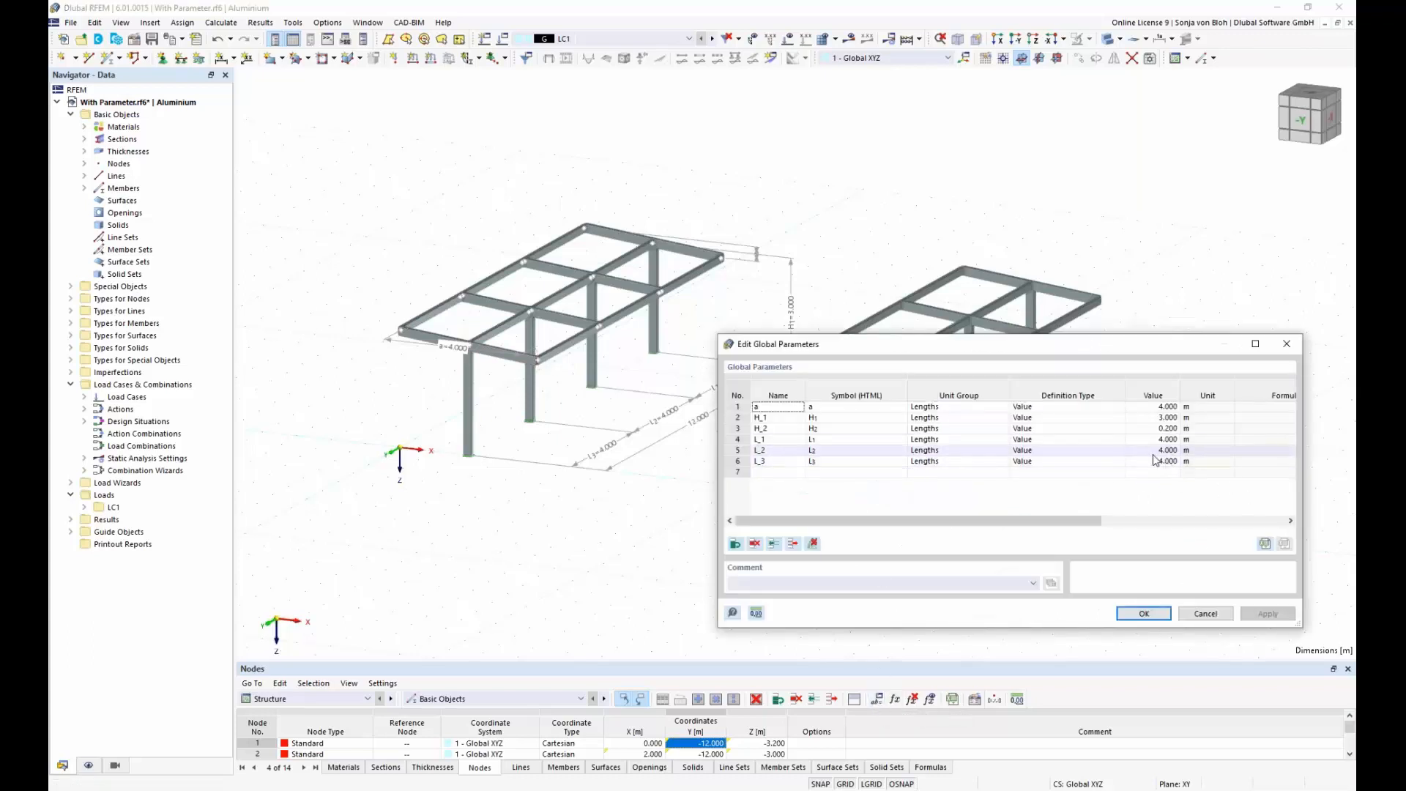
pyautogui.click(1161, 451)
pyautogui.write('8')
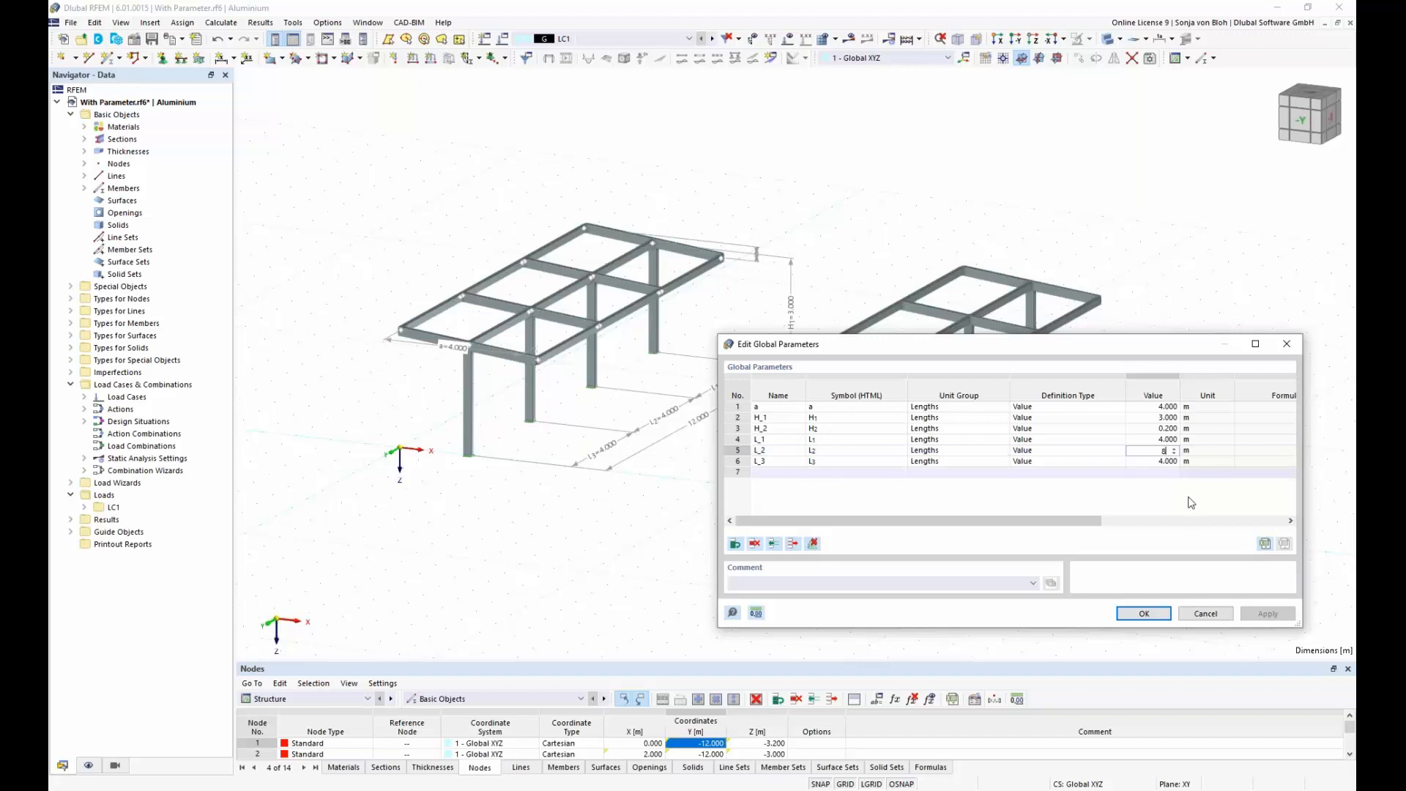
pyautogui.press('Return')
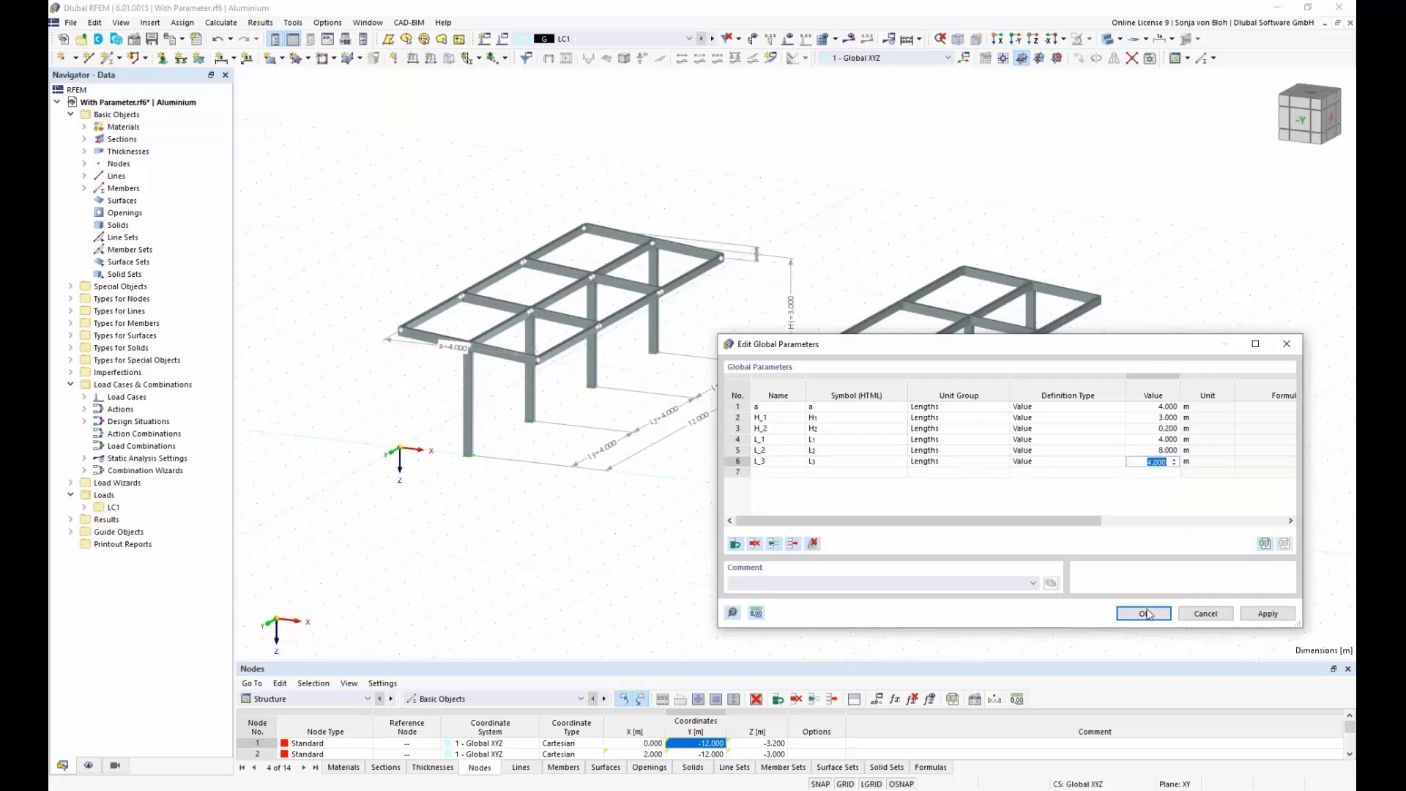
pyautogui.click(1146, 614)
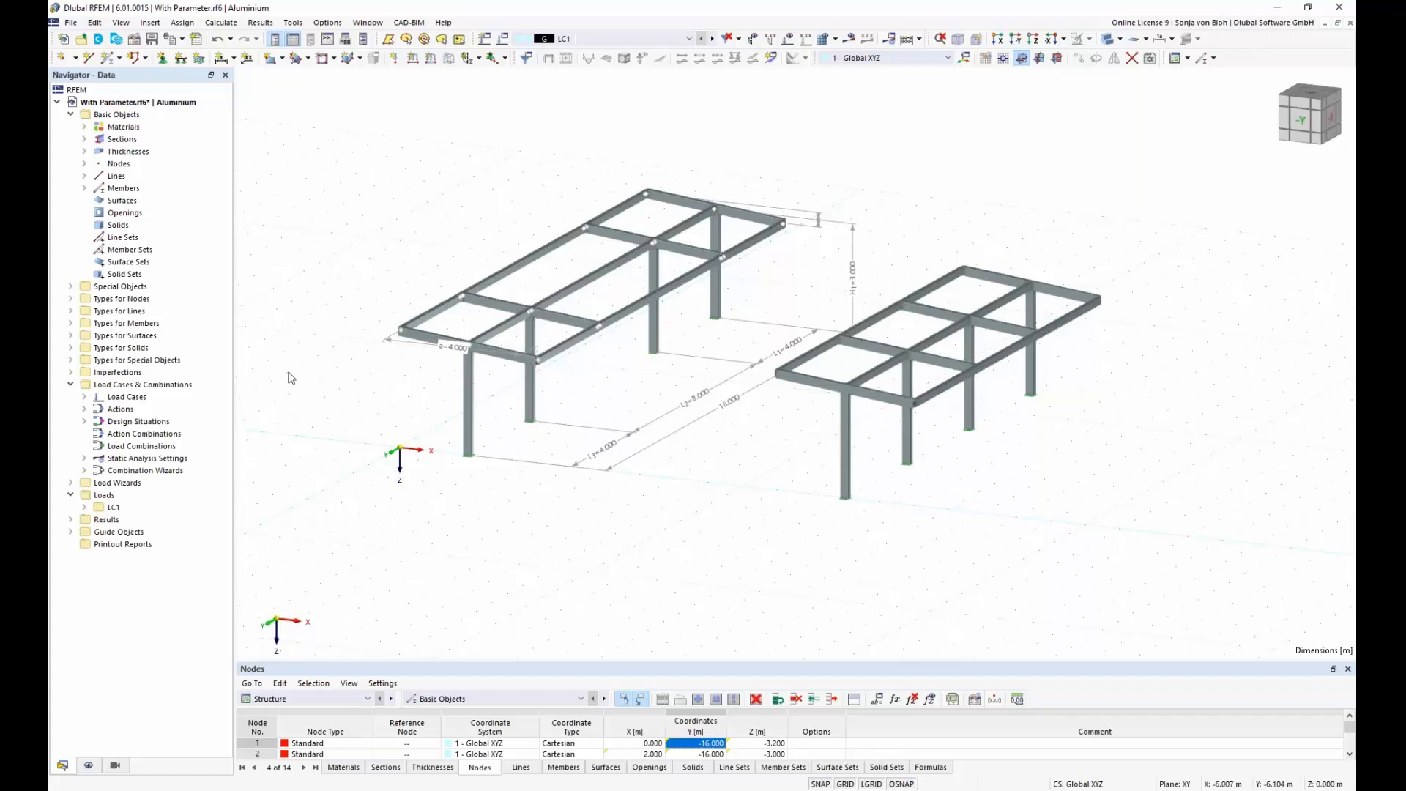
# Step: Open the structure parameters of inserted block 1 With Parameter and link its length a to the global parameter a
pyautogui.click(71, 286)
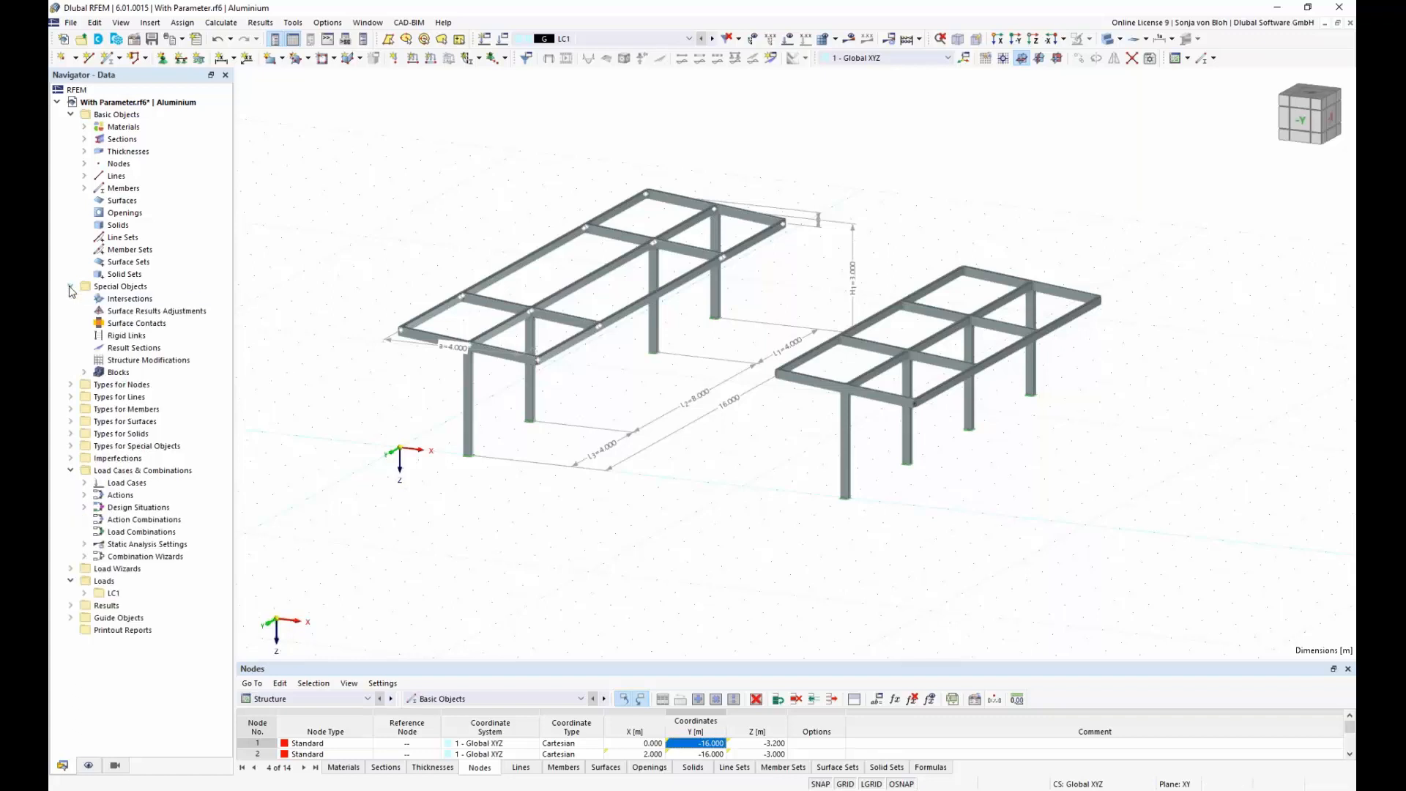
pyautogui.click(85, 372)
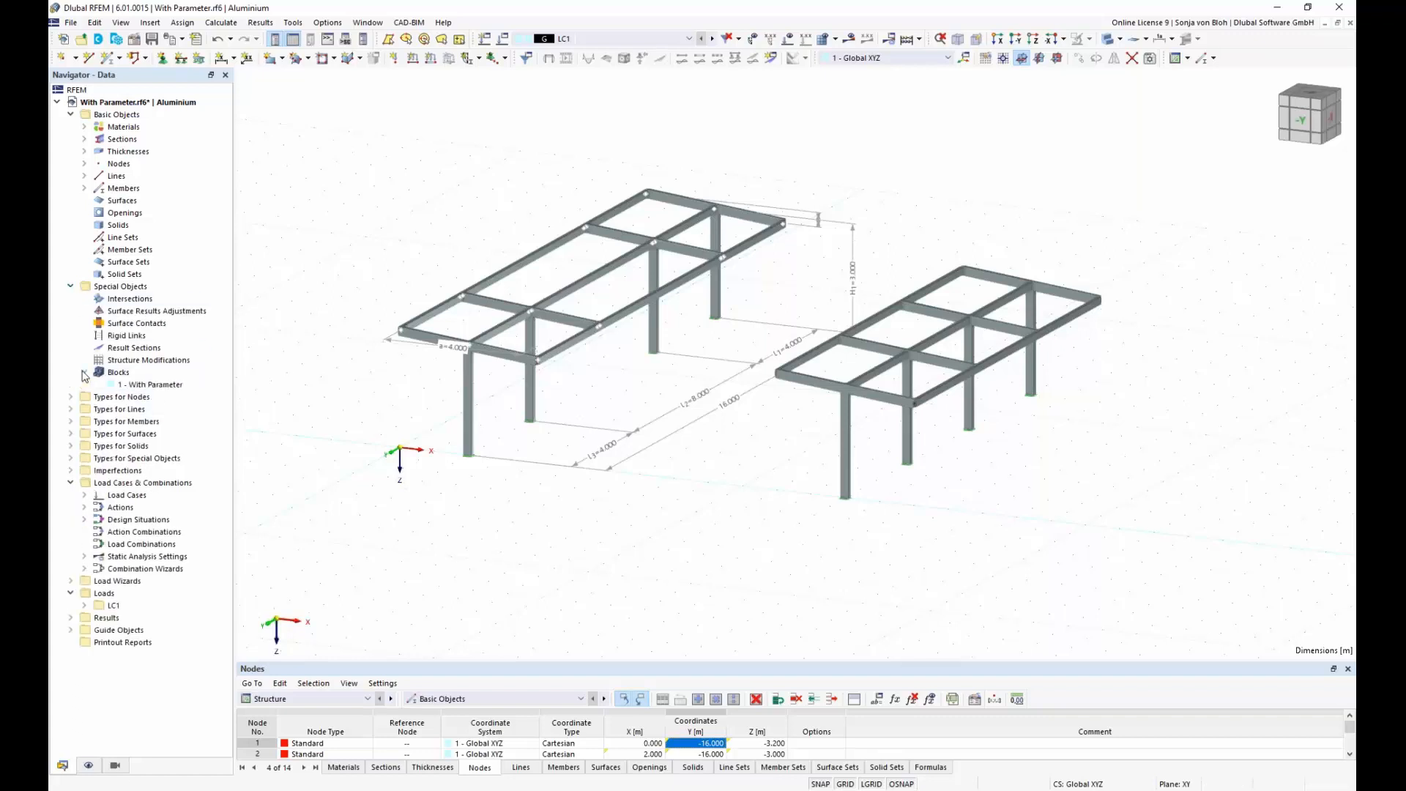
pyautogui.doubleClick(162, 388)
pyautogui.click(434, 168)
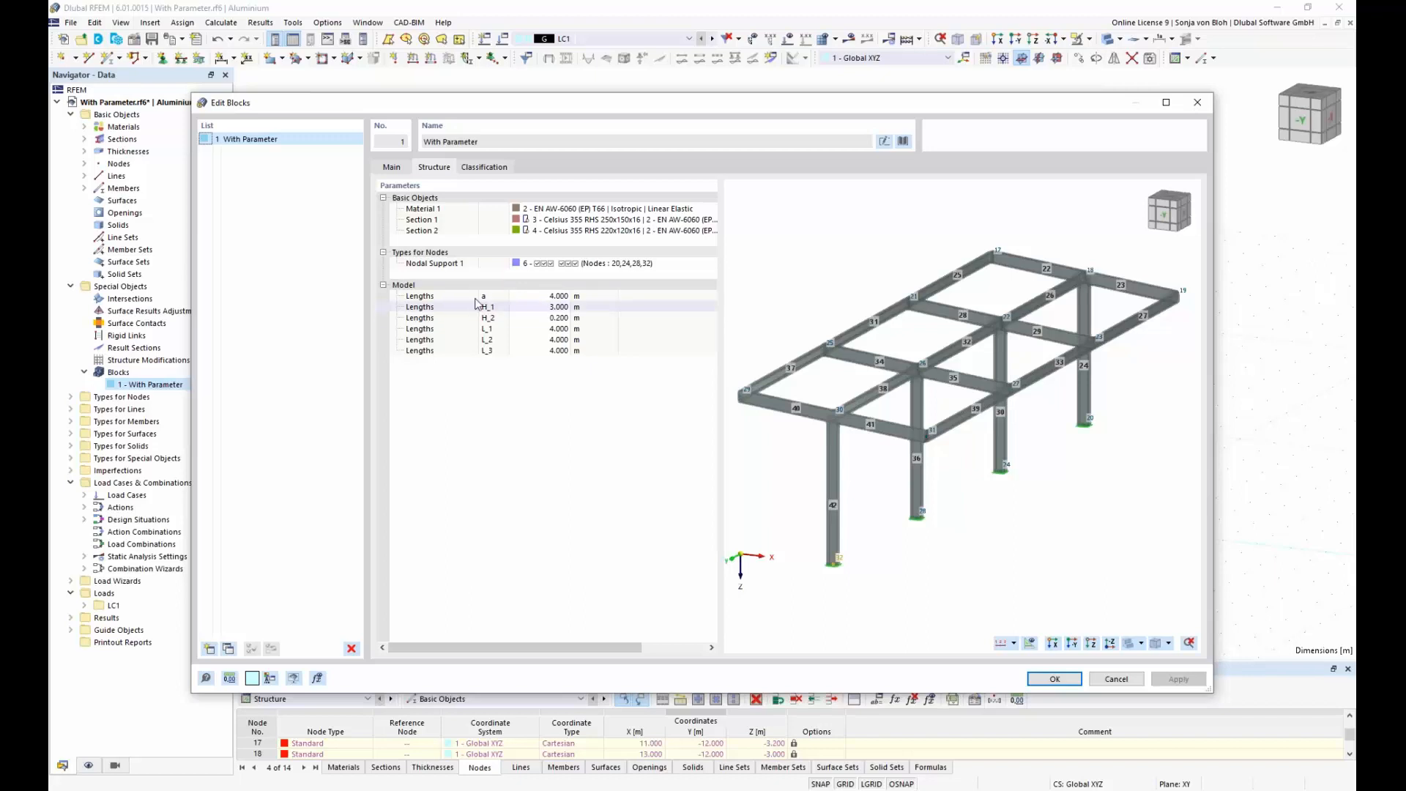
pyautogui.click(556, 296)
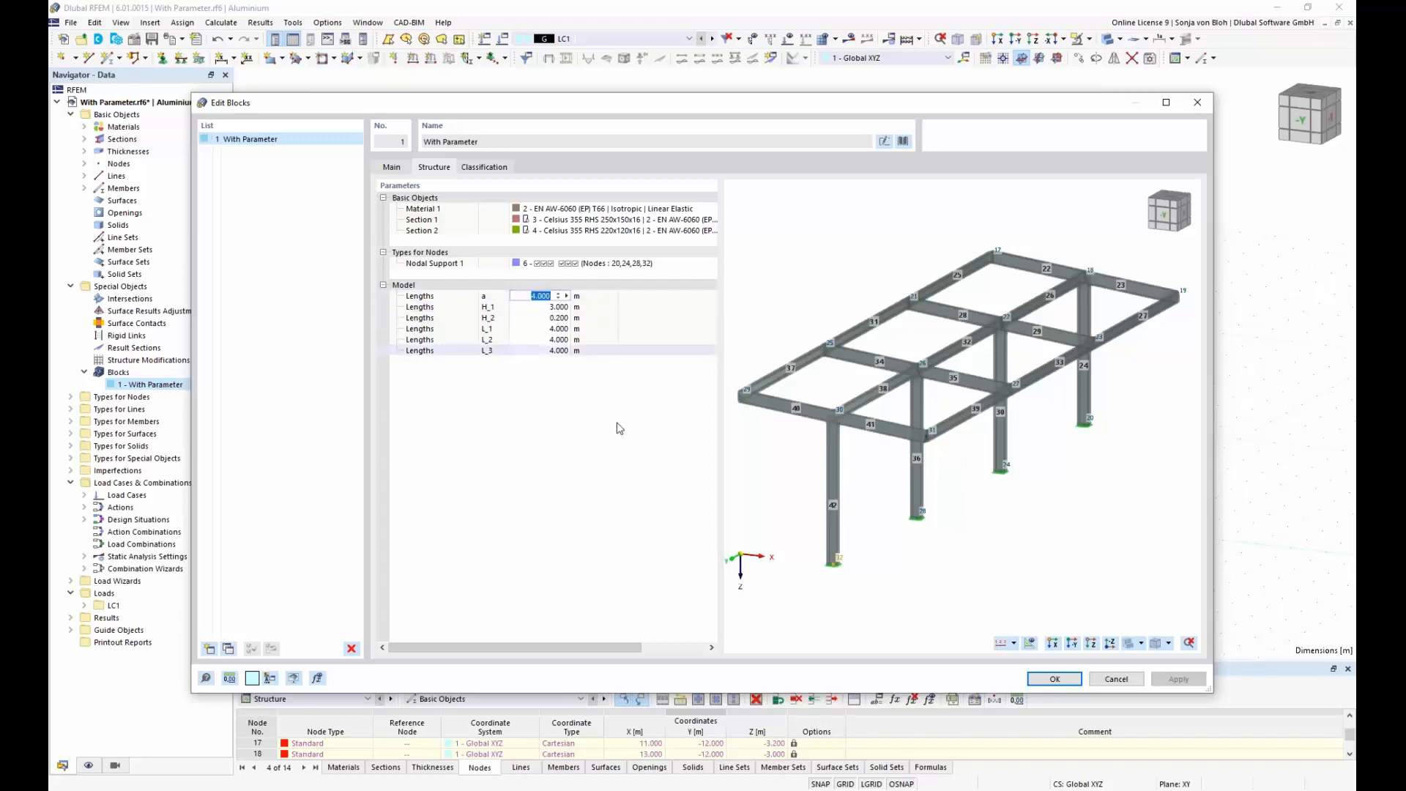
pyautogui.write('=a')
pyautogui.press('Return')
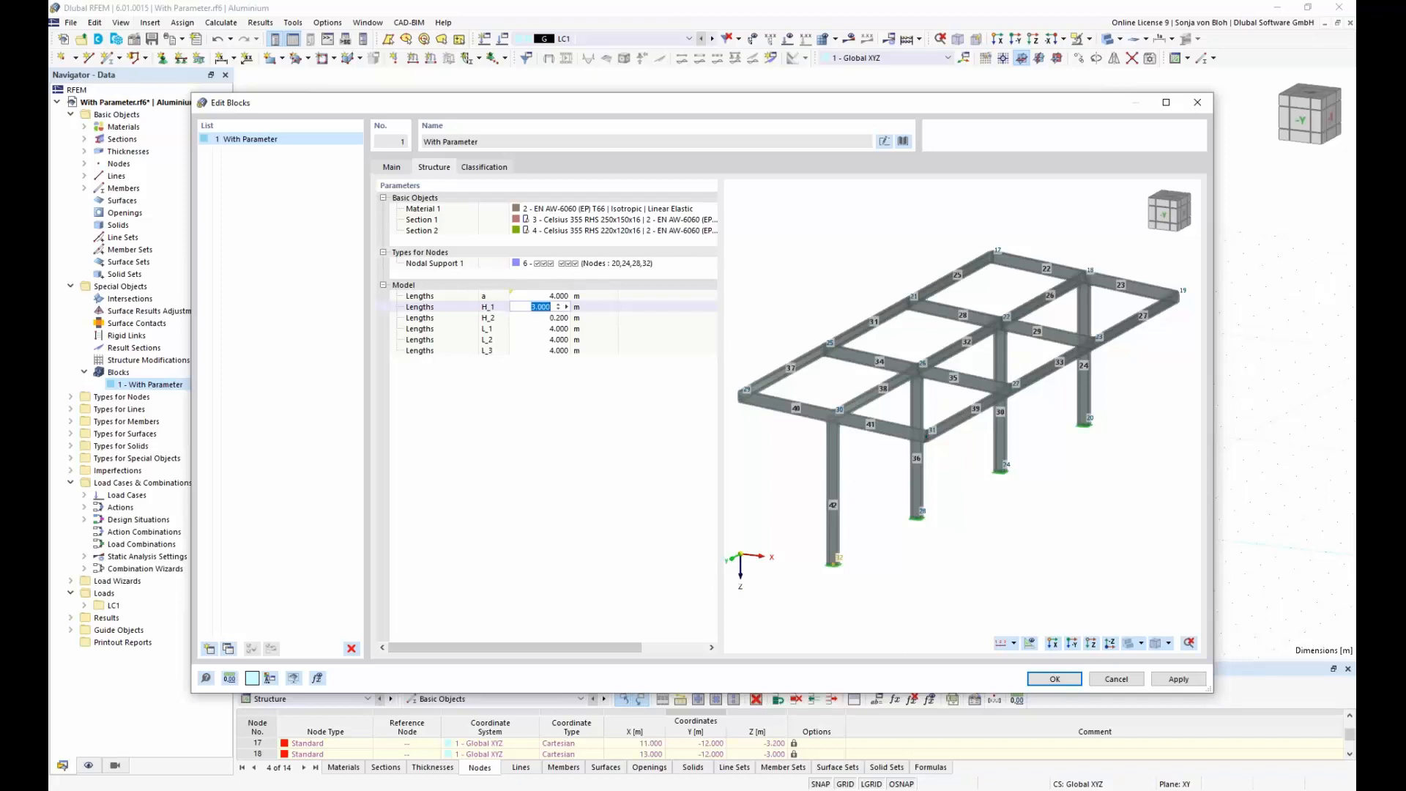
# Step: Link the block's heights H_1 and H_2 to the global parameters with the formulas =H_1 and =H_2
pyautogui.write('=H_1')
pyautogui.press('Return')
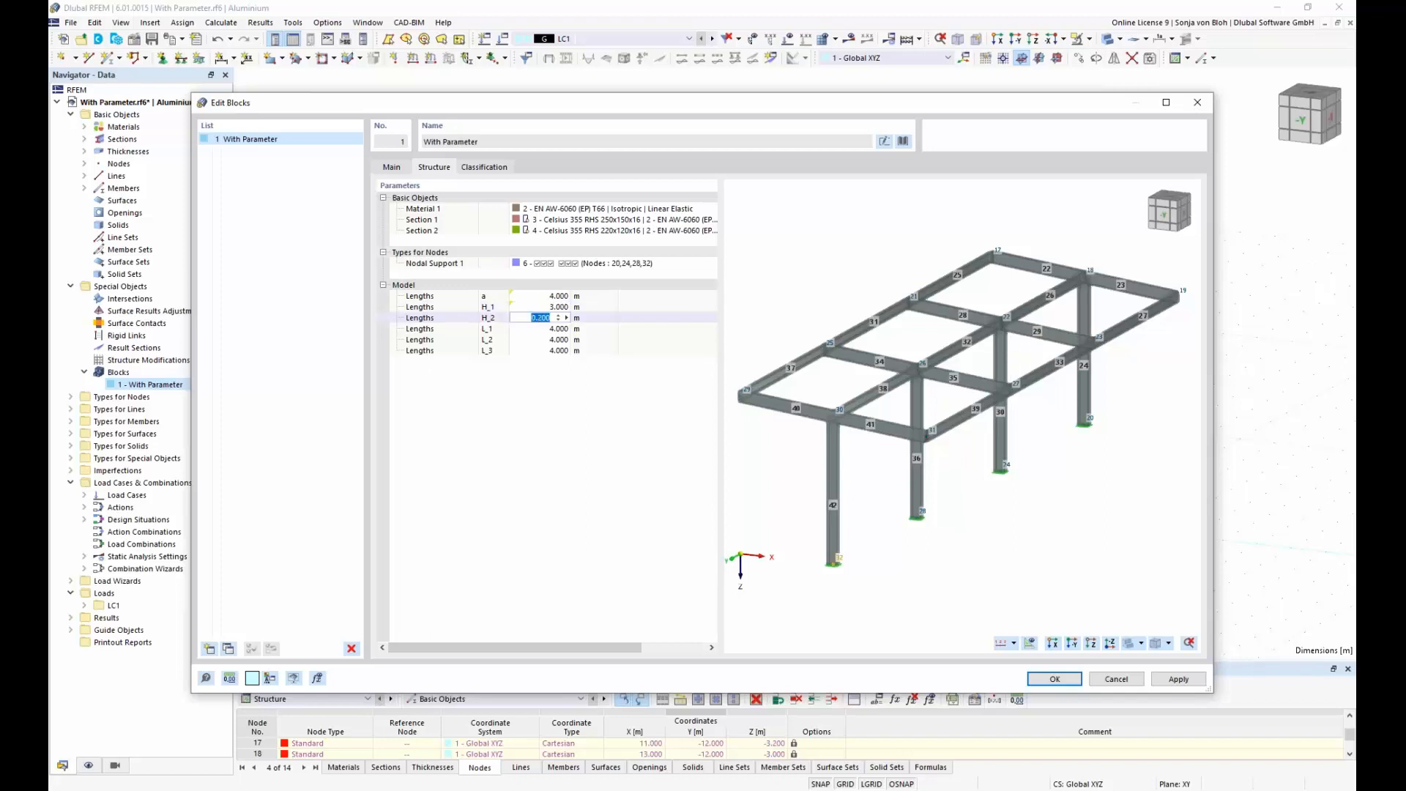
pyautogui.write('=H_2')
pyautogui.press('Return')
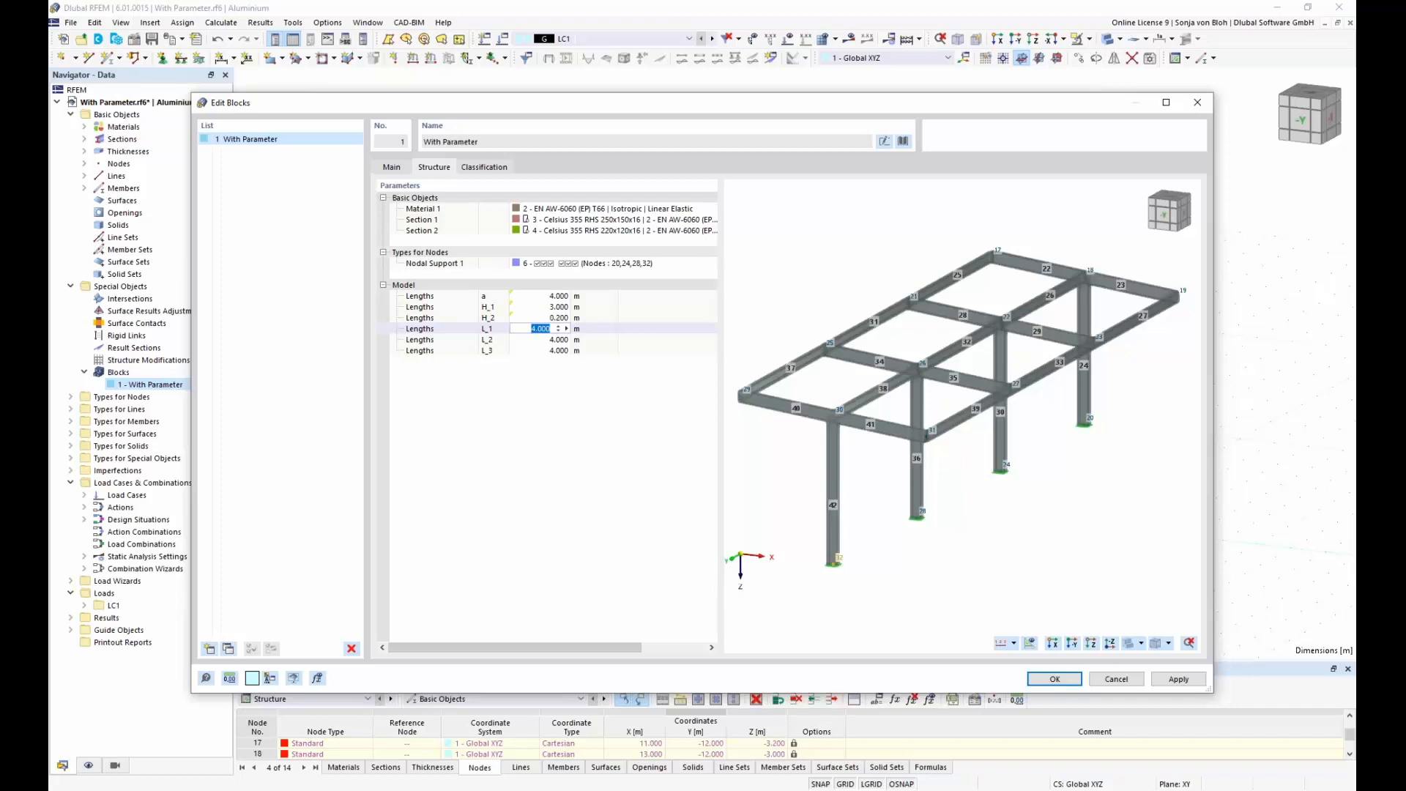
# Step: Link the block's length L_1 to the global parameter L_1 by formula
pyautogui.write('=H_3')
pyautogui.press('BackSpace')
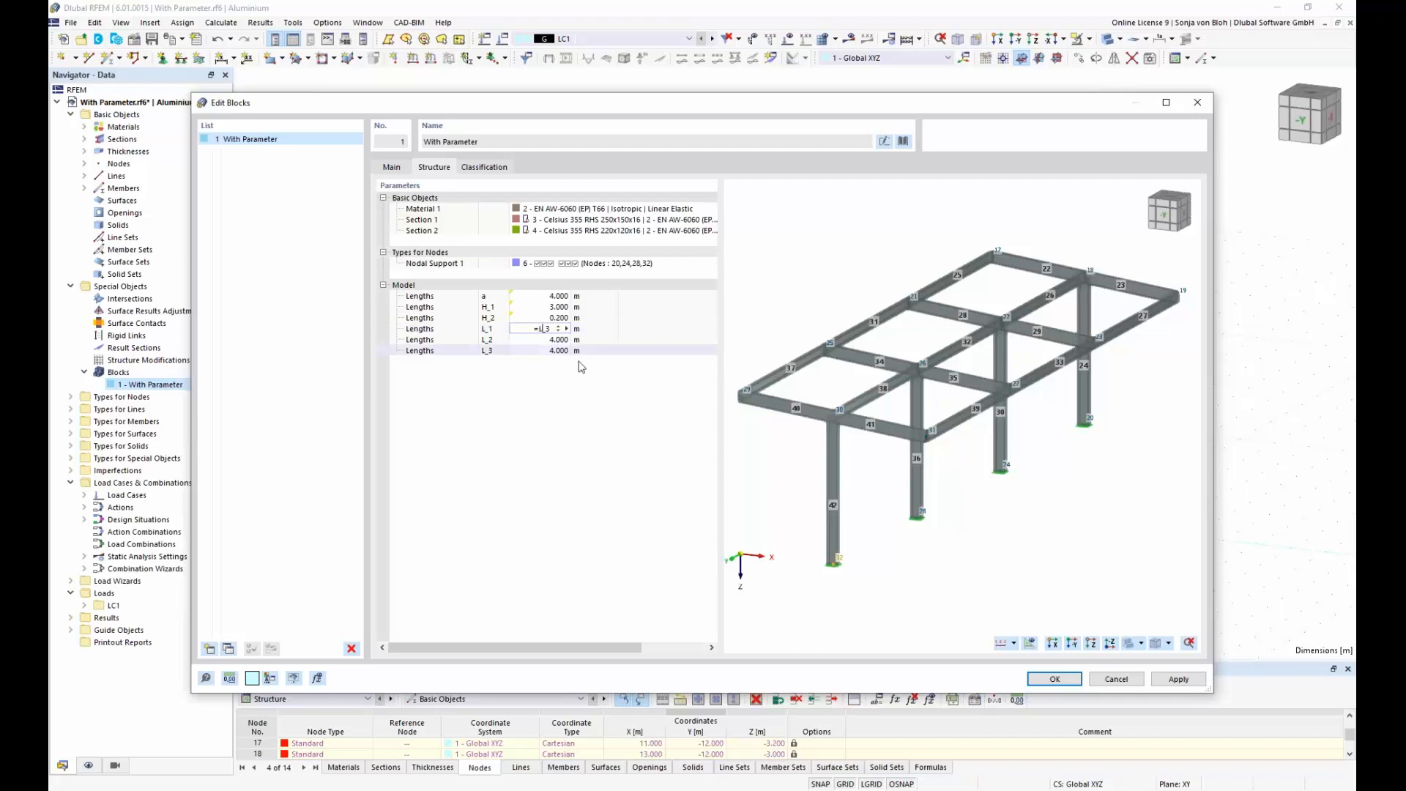
pyautogui.click(552, 329)
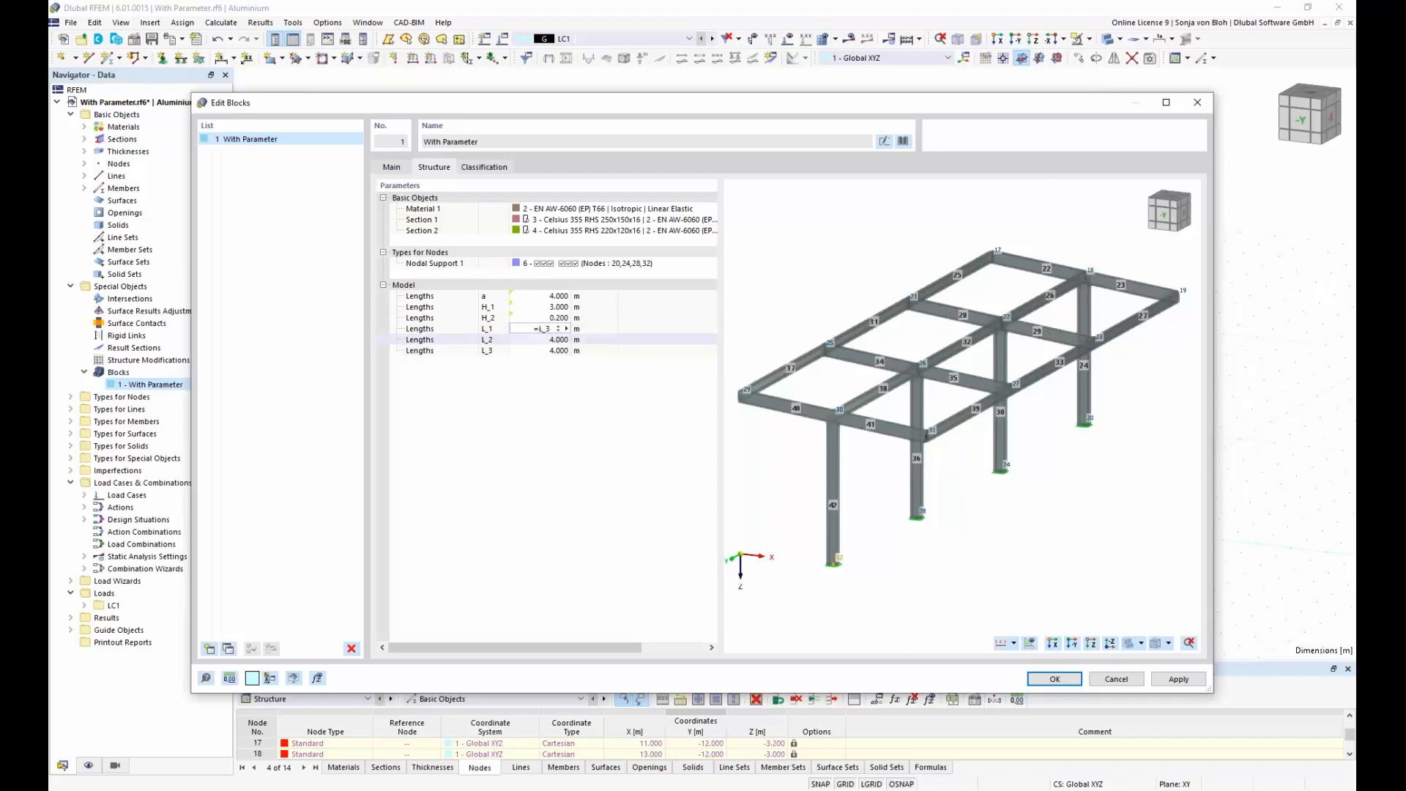
pyautogui.press('BackSpace')
pyautogui.write('2')
pyautogui.press('Return')
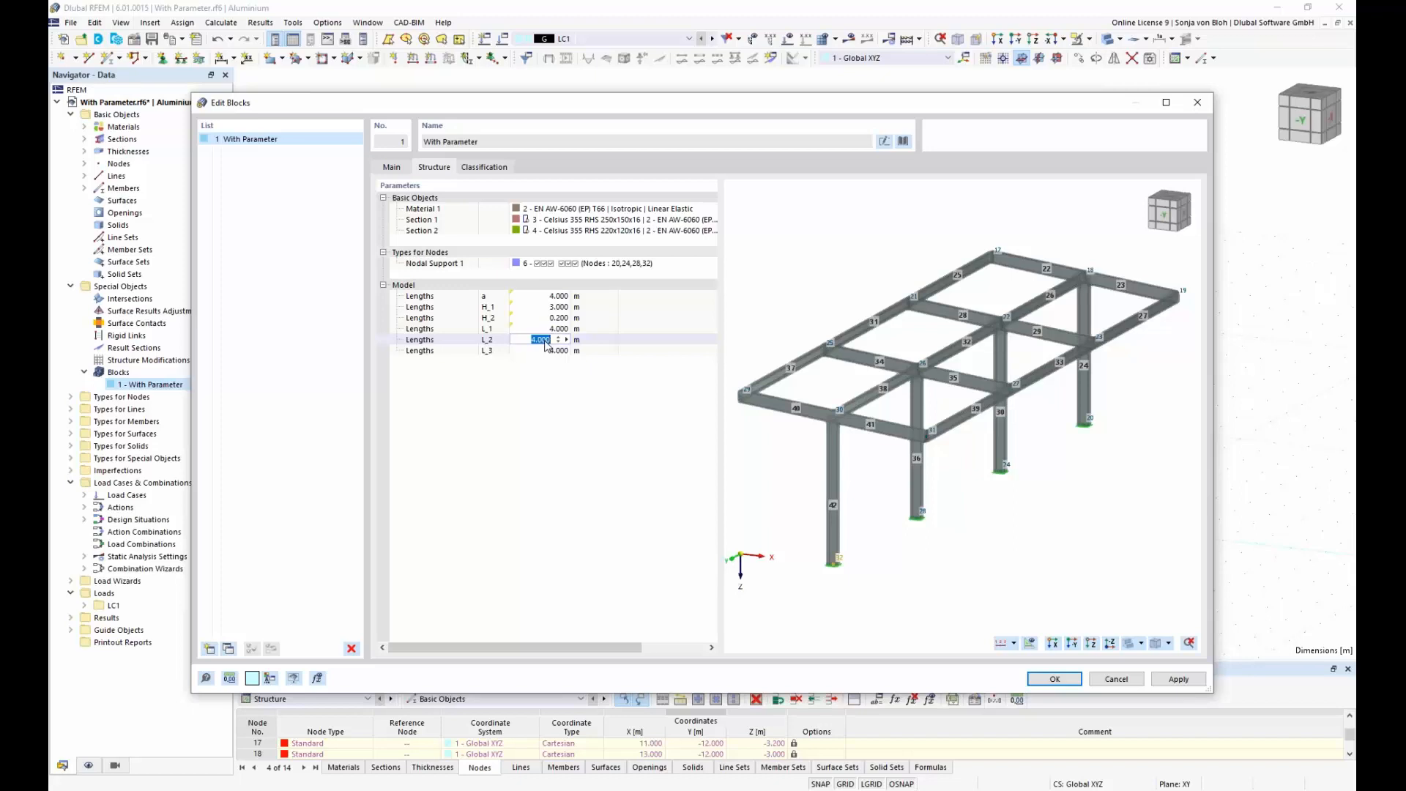
# Step: Link the block's lengths L_2 and L_3 with the formulas =L_2 and =L_3, and regenerate the block
pyautogui.write('=L_2')
pyautogui.press('Return')
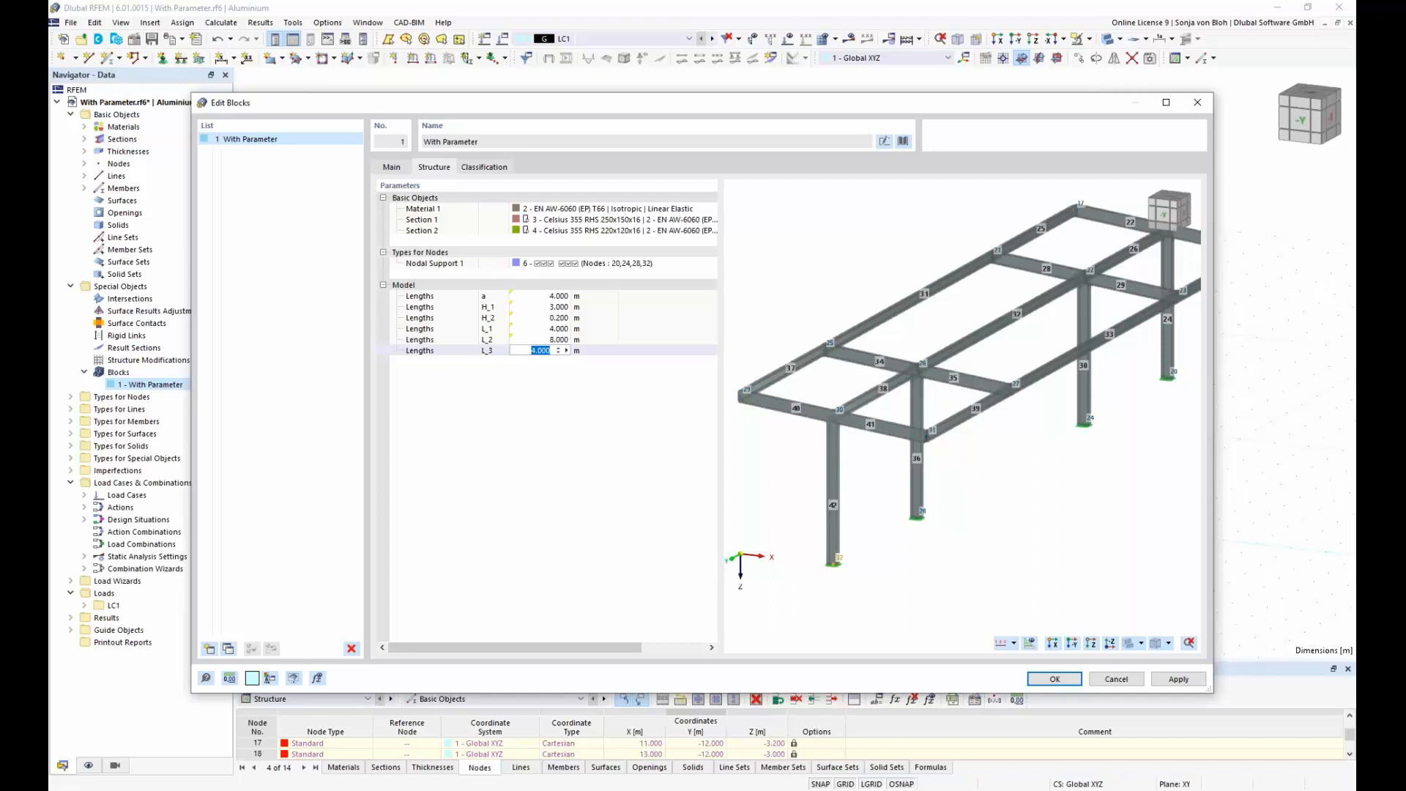
pyautogui.write('=L_3')
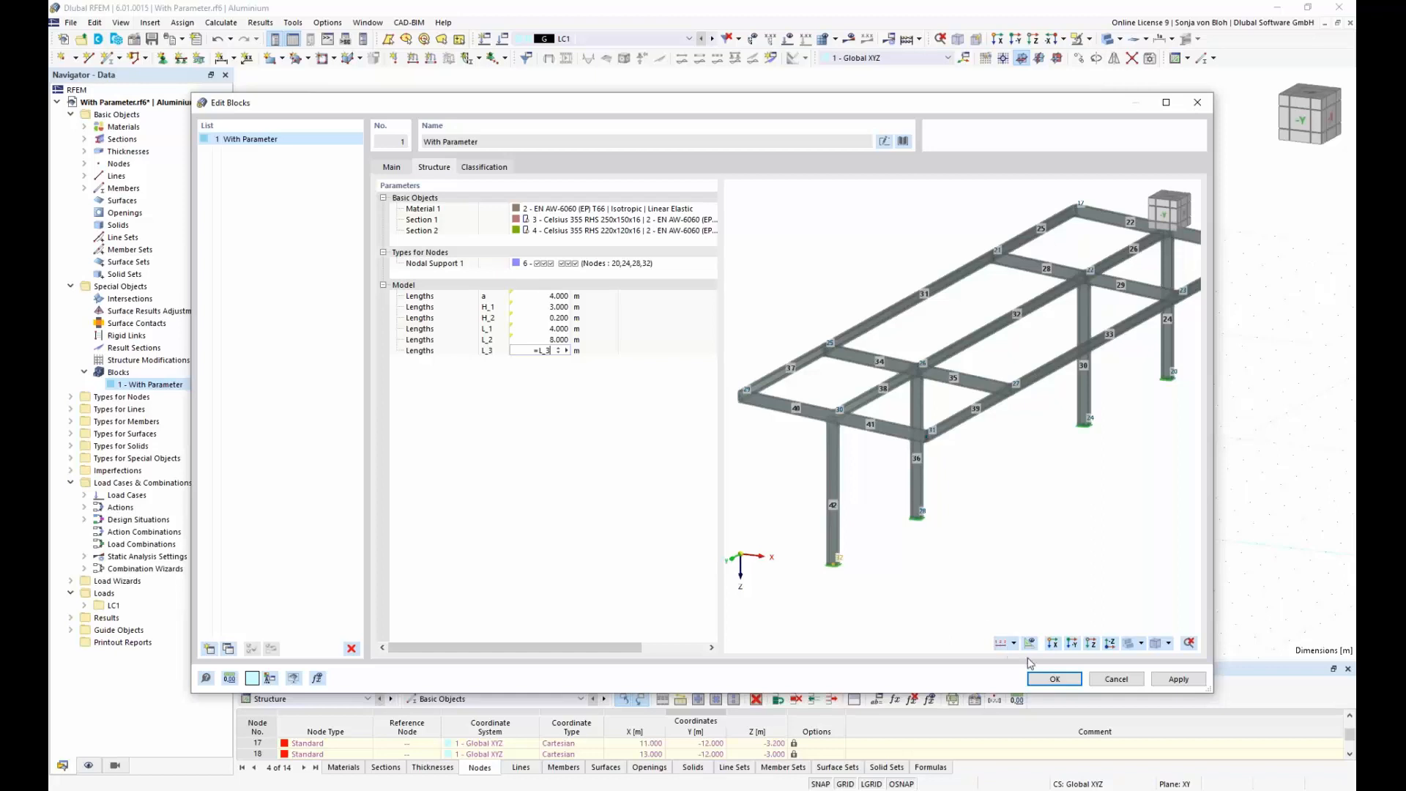
pyautogui.click(1050, 679)
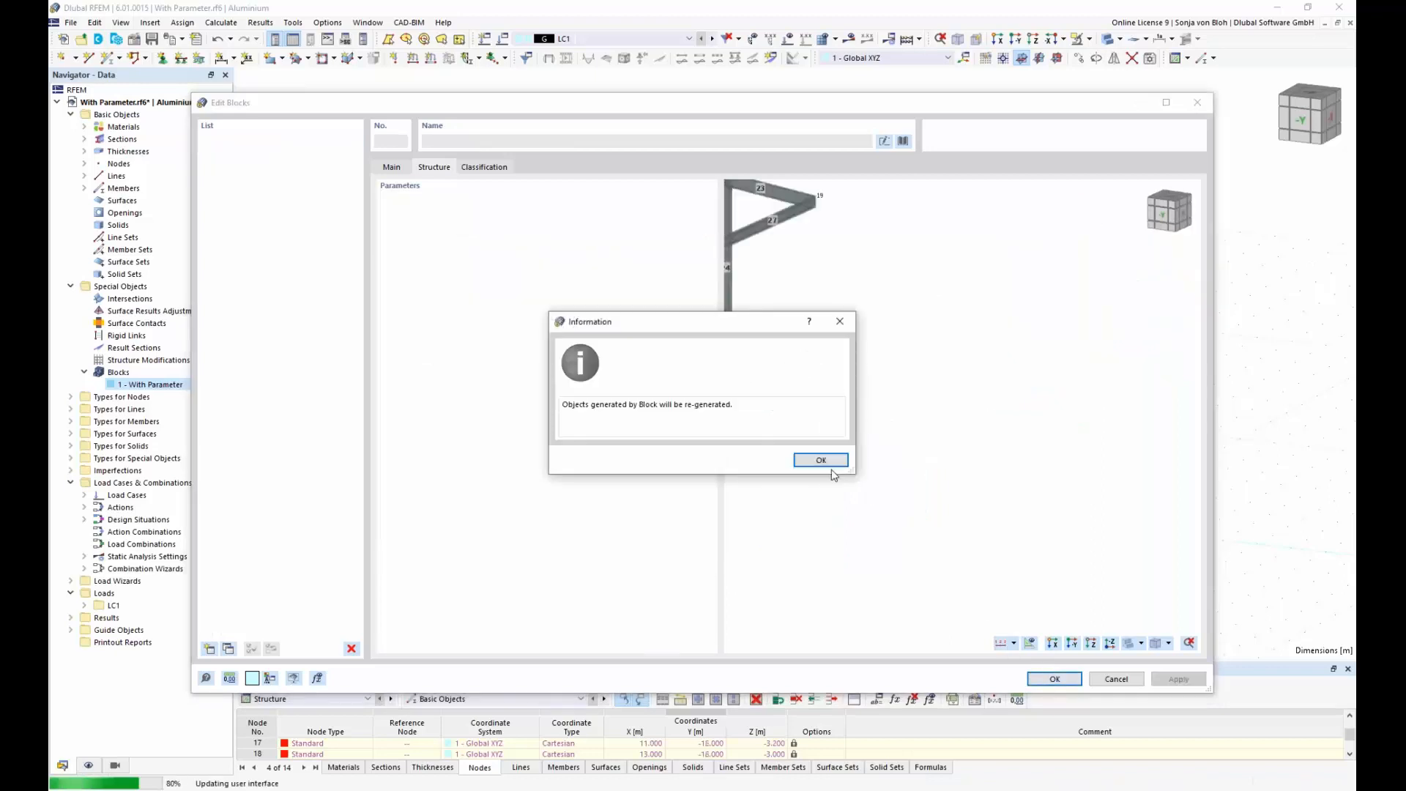
pyautogui.click(822, 466)
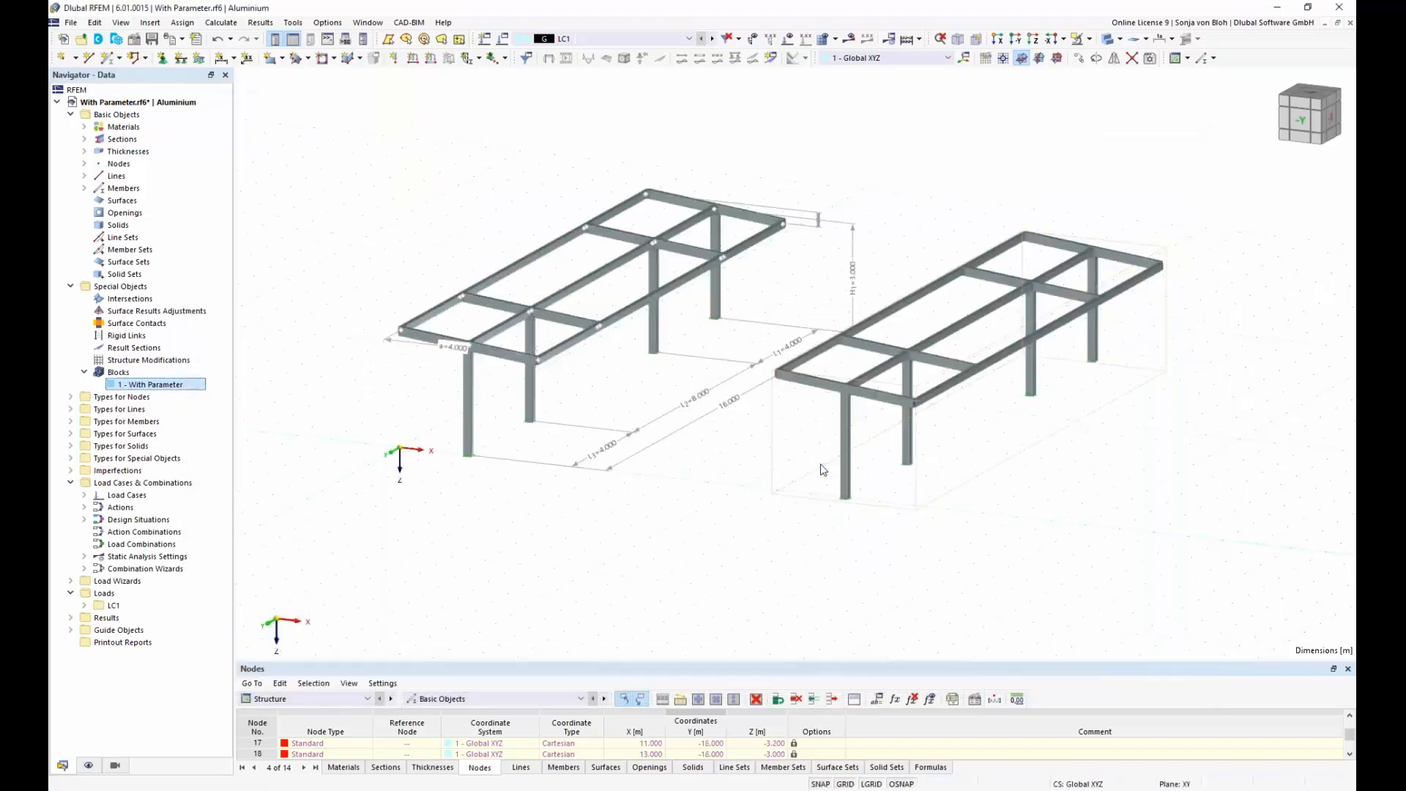
# Step: Set global parameter L_2 back to 4 m, keeping both frames in view, and regenerate the block objects
pyautogui.click(877, 700)
pyautogui.doubleClick(1165, 451)
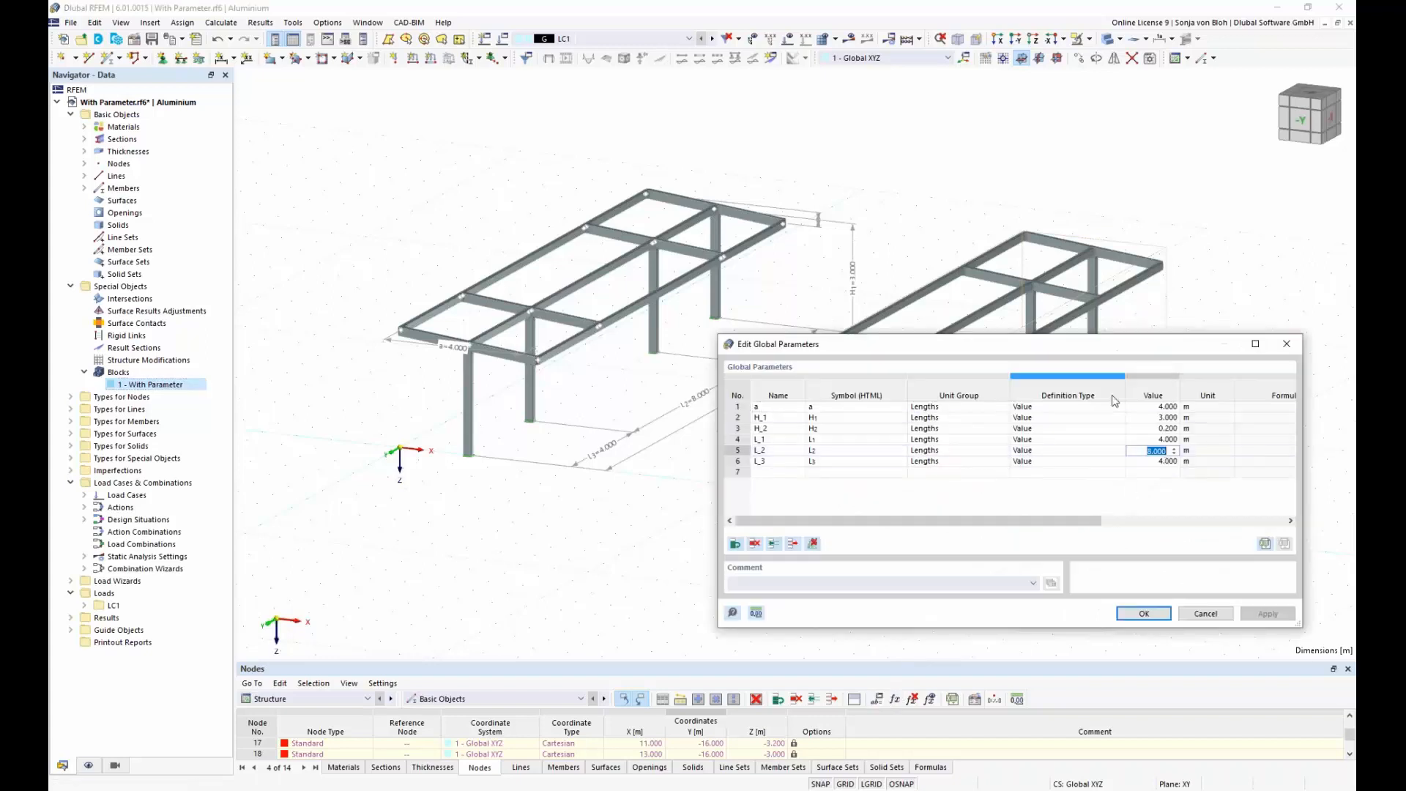
pyautogui.moveTo(1083, 344); pyautogui.dragTo(883, 516)
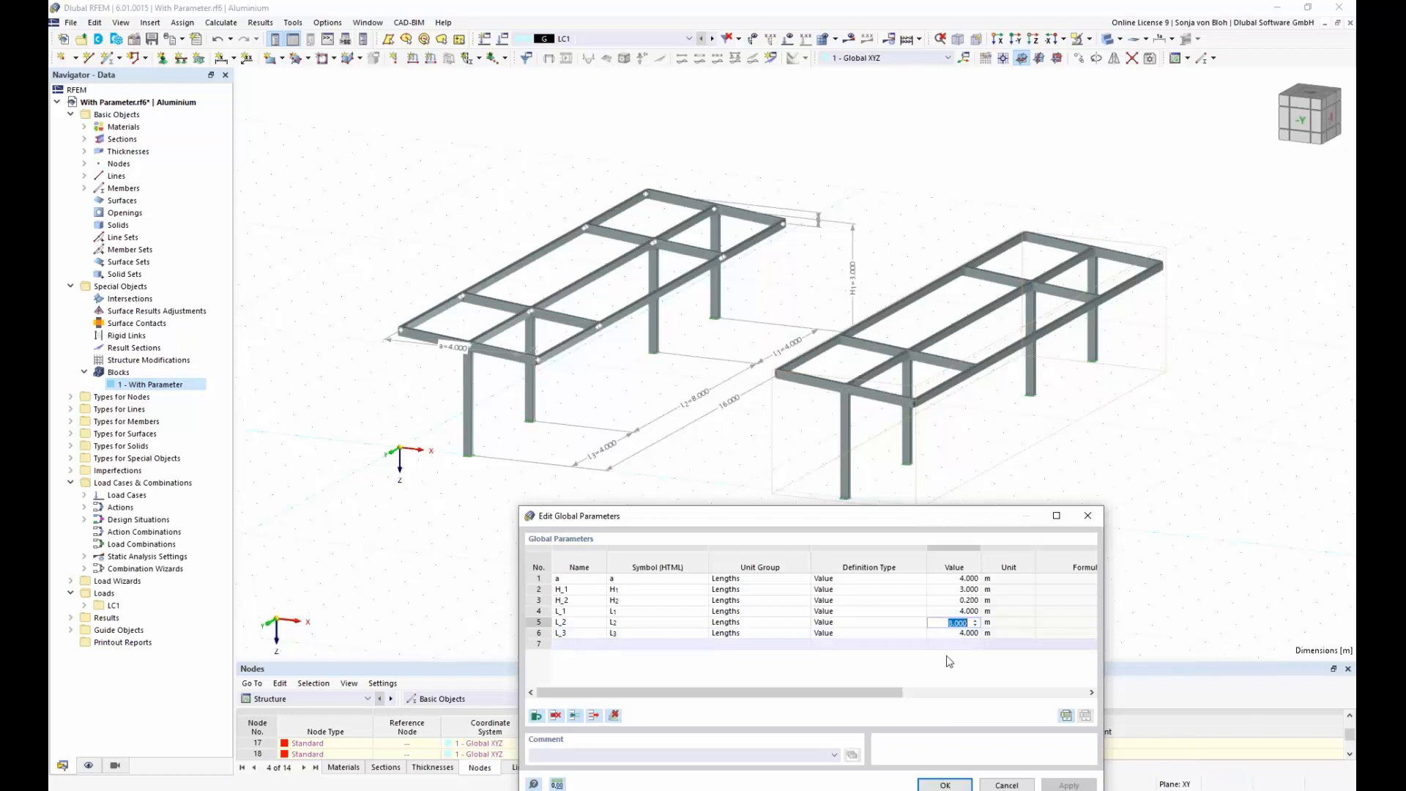
pyautogui.write('4')
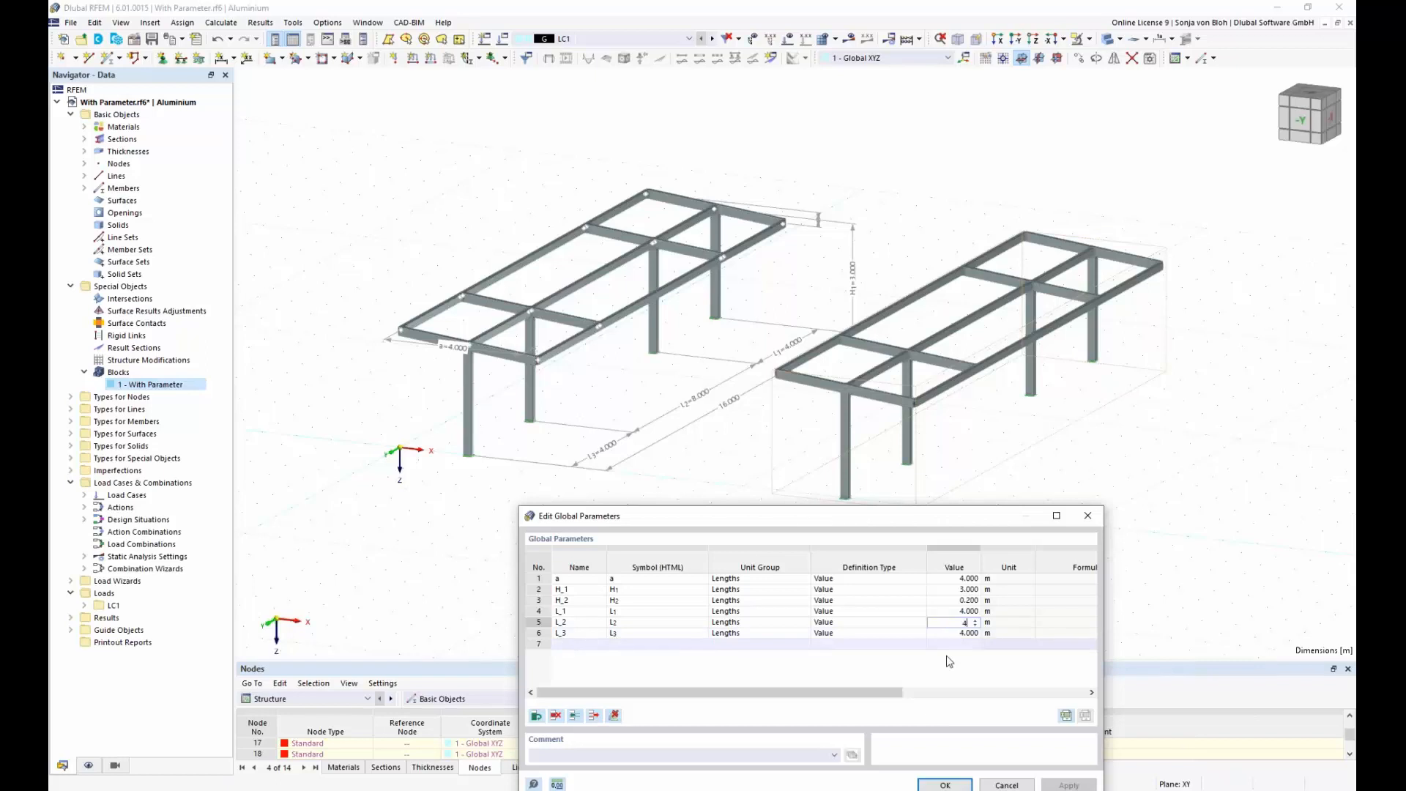
pyautogui.click(943, 786)
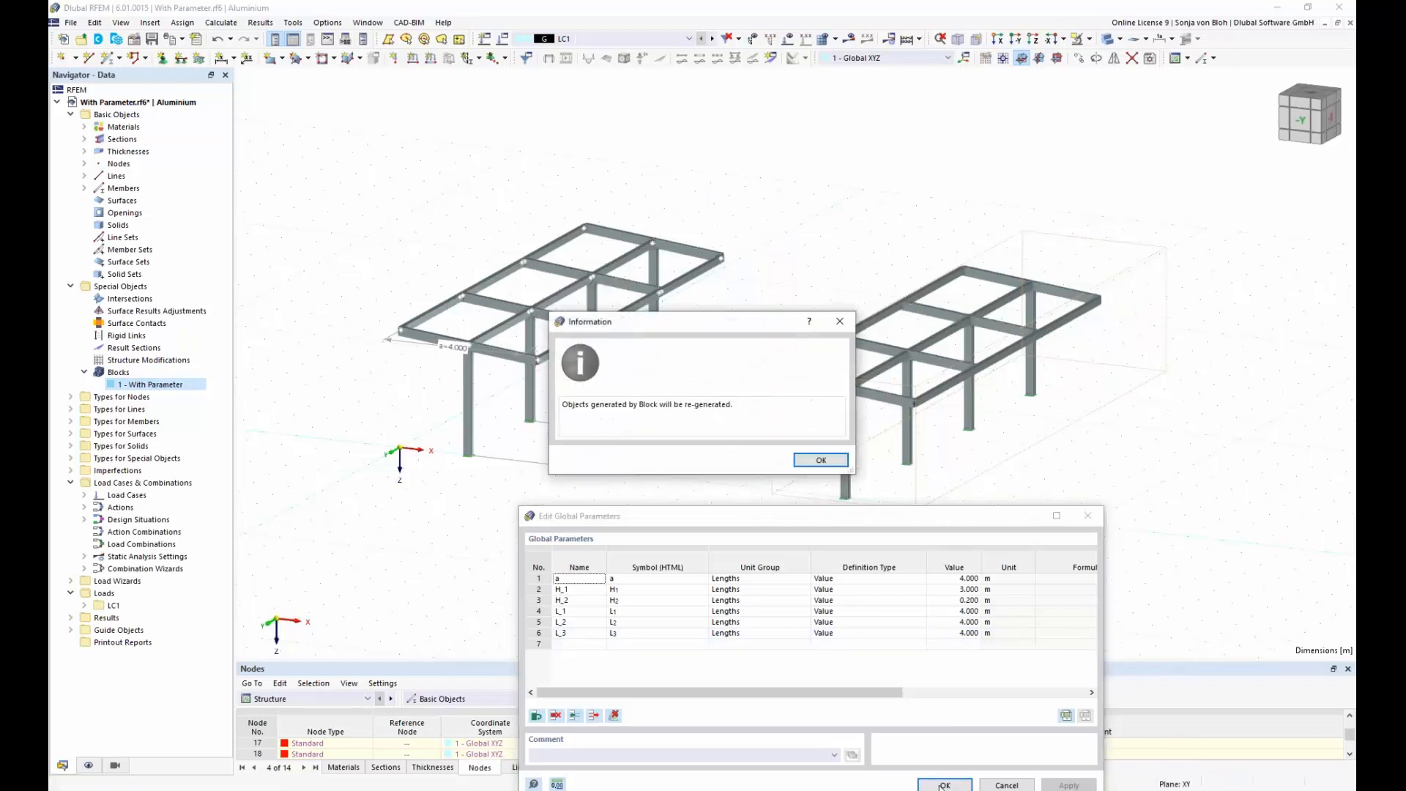
pyautogui.click(805, 461)
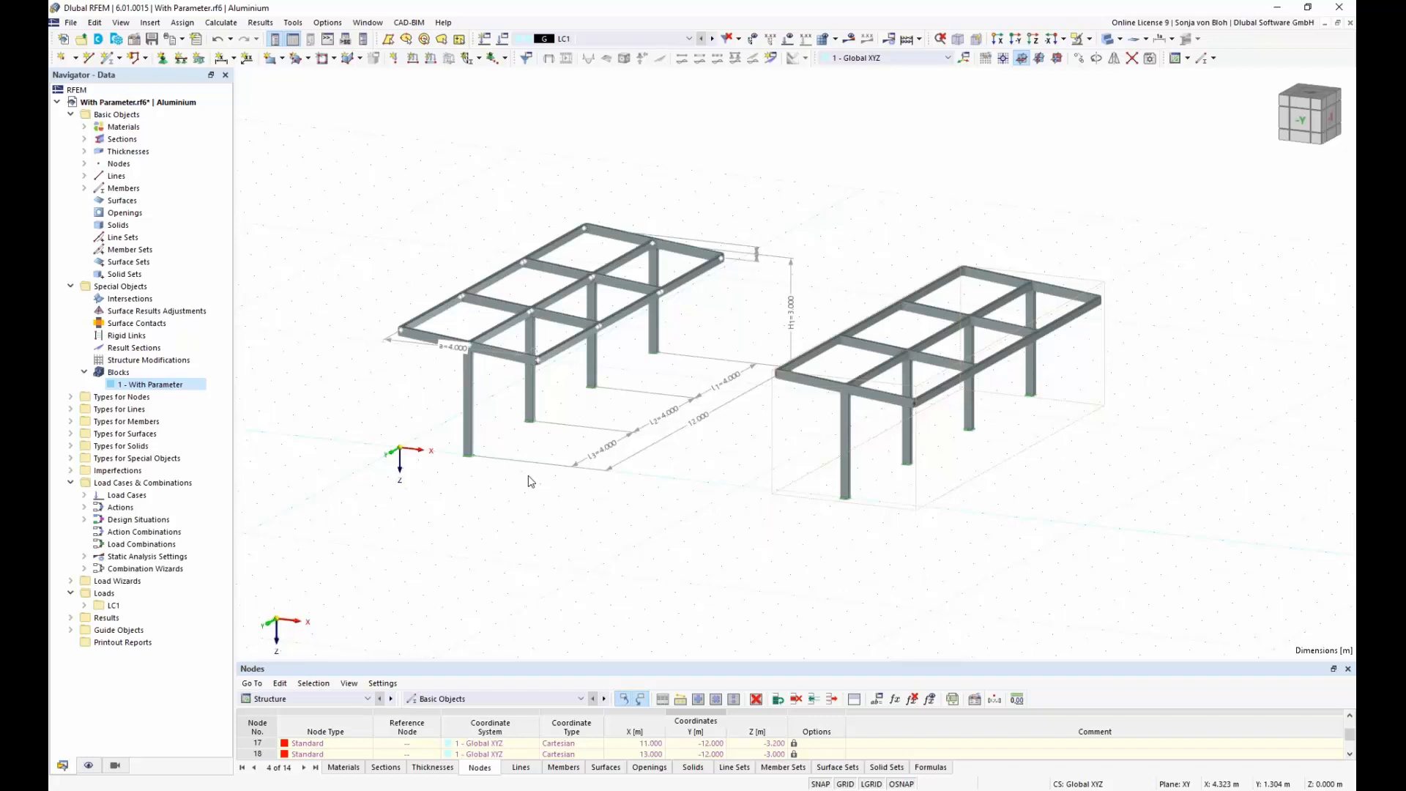
# Step: Switch to With JavaScript.js in Notepad++ and examine the functions input_data() and generate()
pyautogui.click(364, 790)
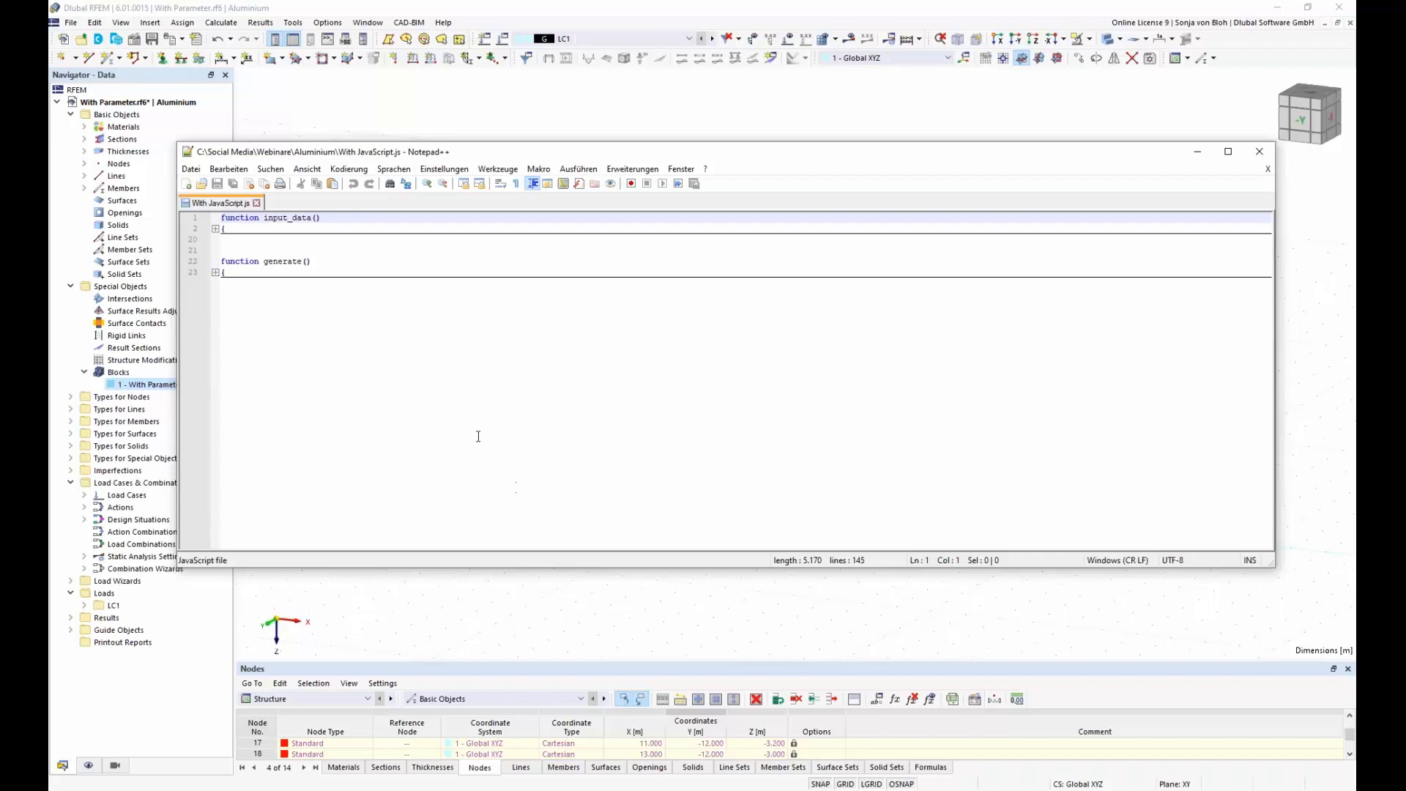
pyautogui.moveTo(323, 218); pyautogui.dragTo(213, 220)
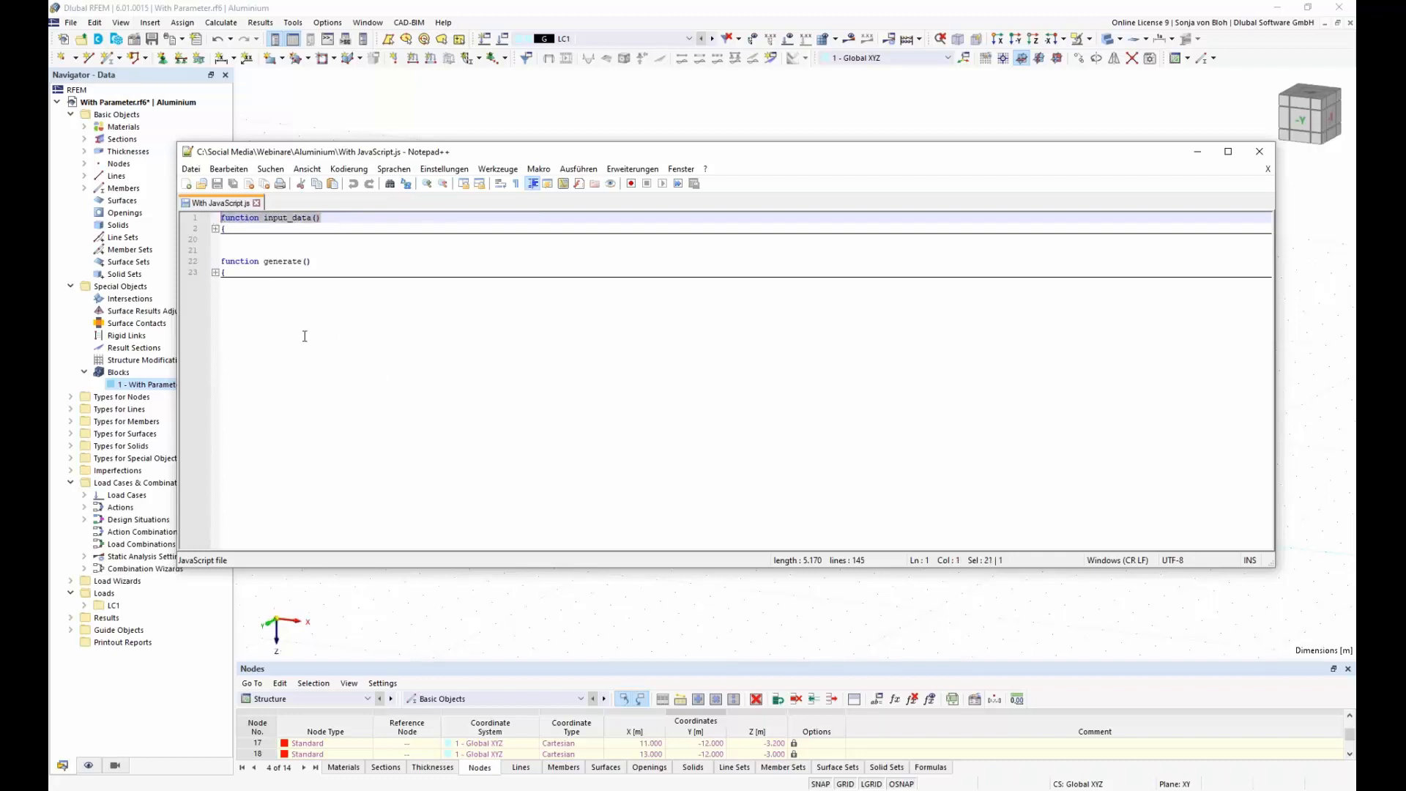
pyautogui.moveTo(314, 262); pyautogui.dragTo(222, 261)
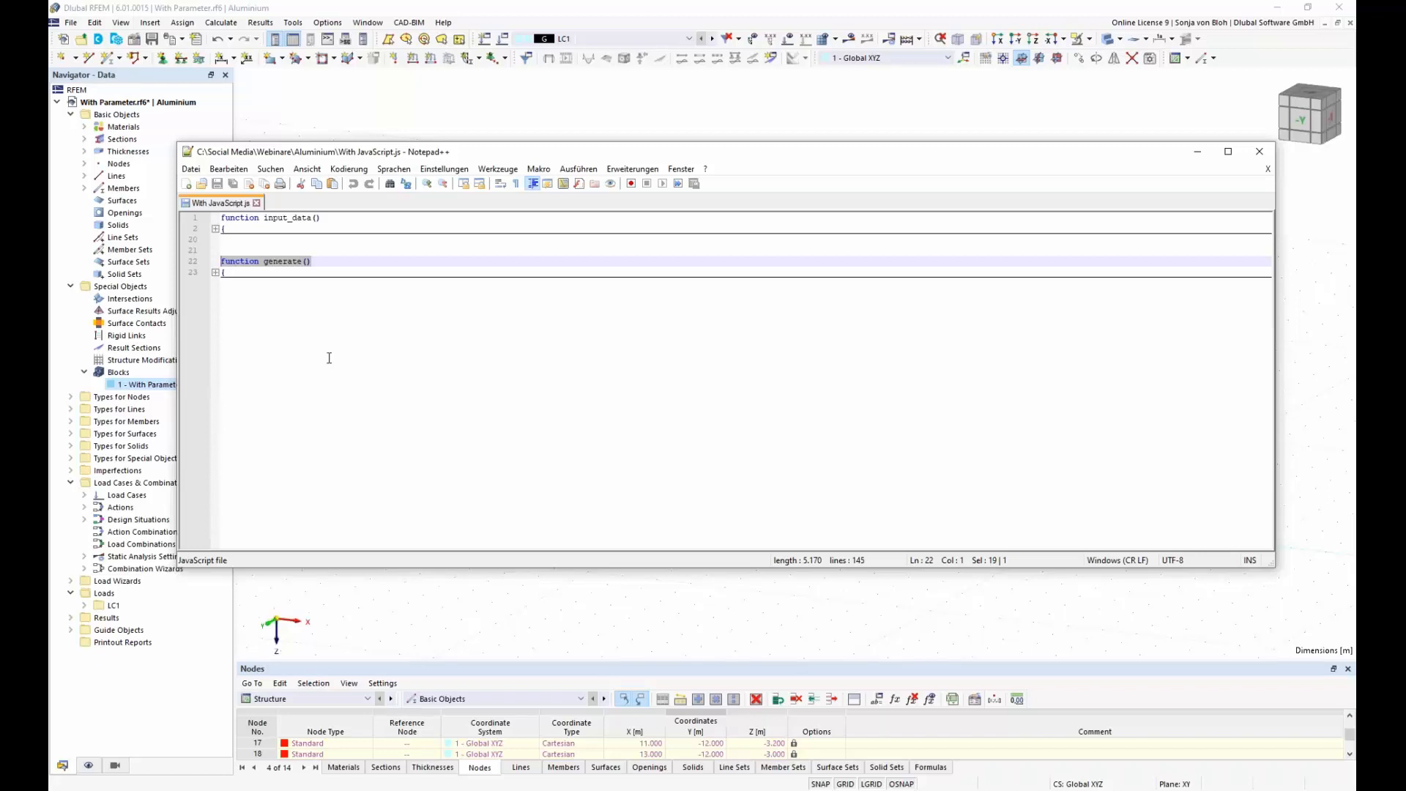
# Step: Expand the function input_data() and examine its categories and the integer parameter for the number of bays, n
pyautogui.click(216, 229)
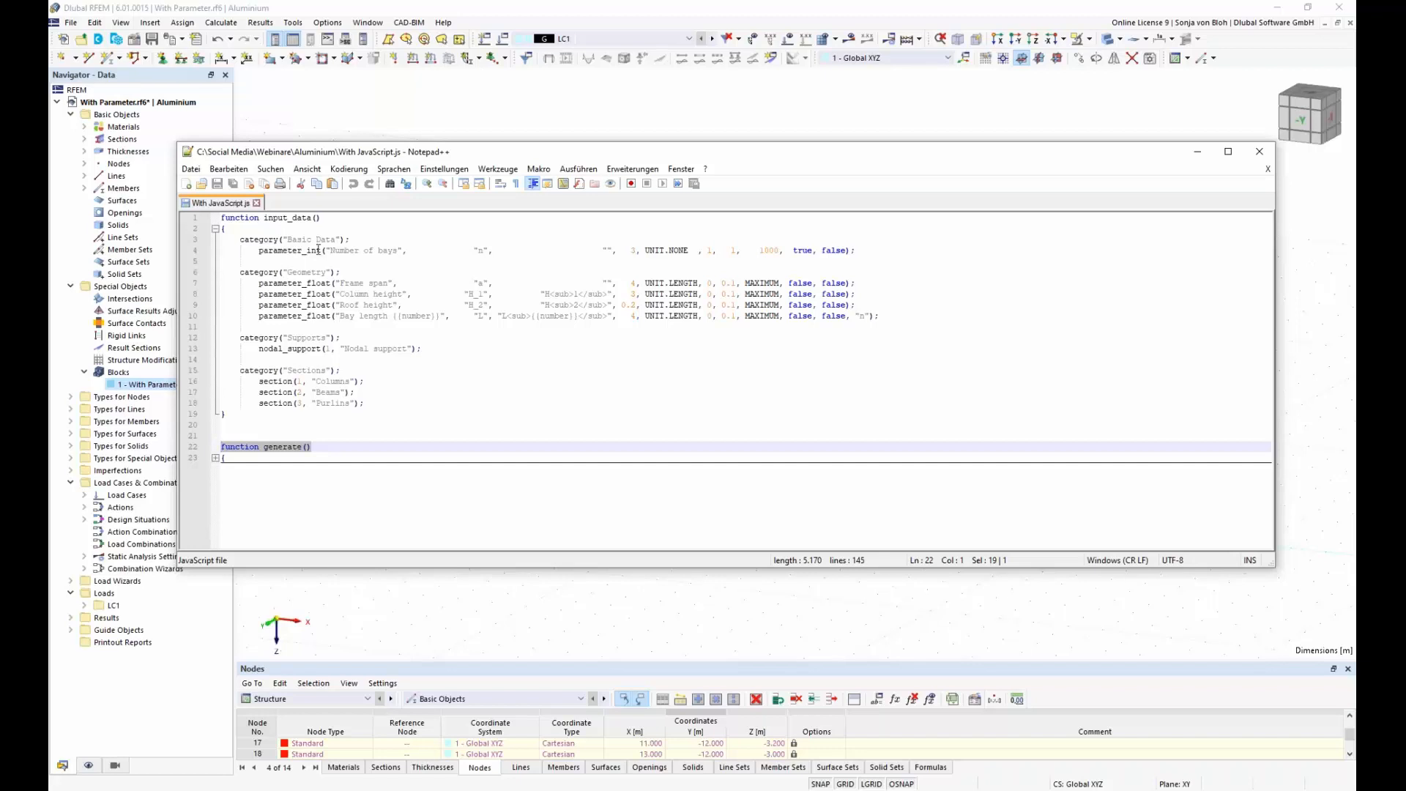
pyautogui.moveTo(279, 239); pyautogui.dragTo(240, 238)
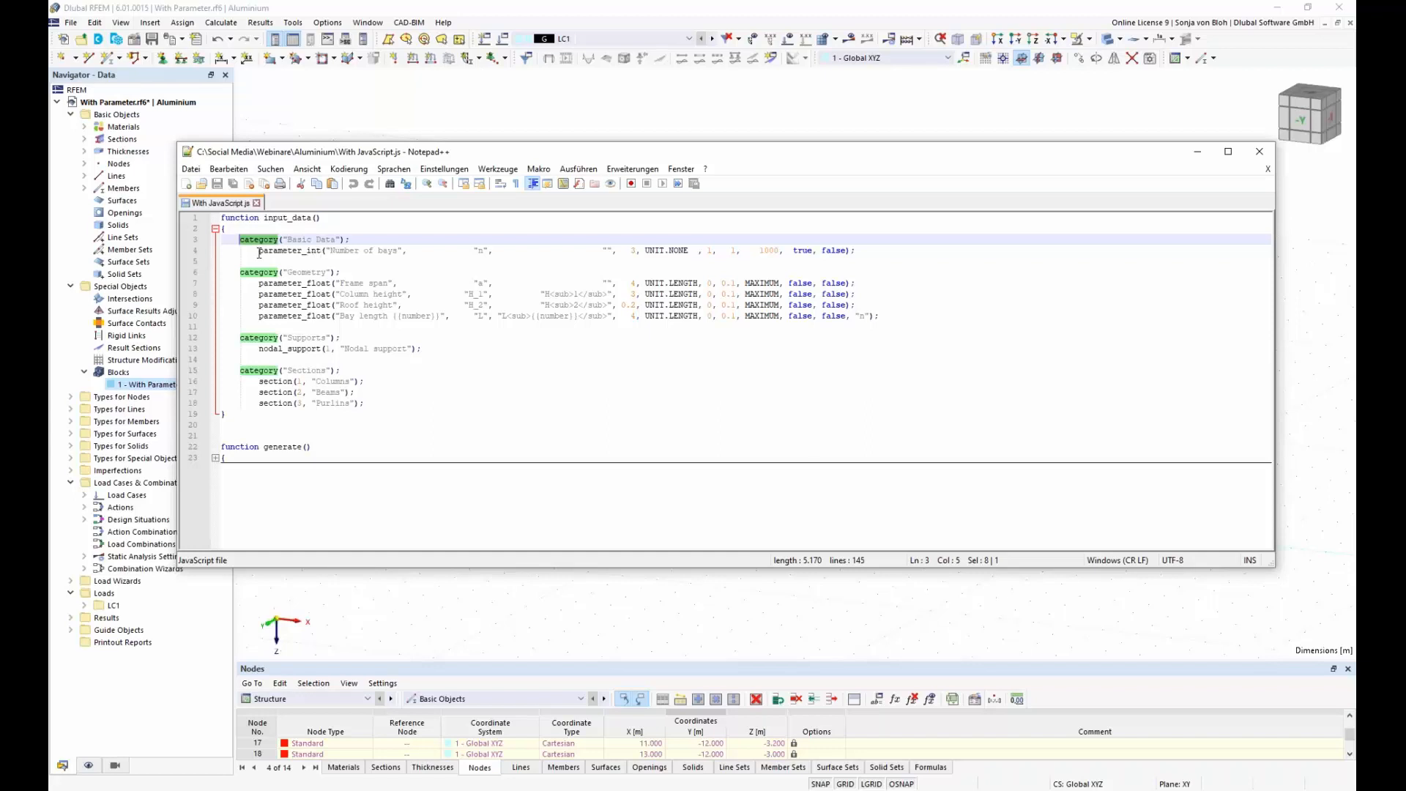
pyautogui.moveTo(258, 250); pyautogui.dragTo(323, 250)
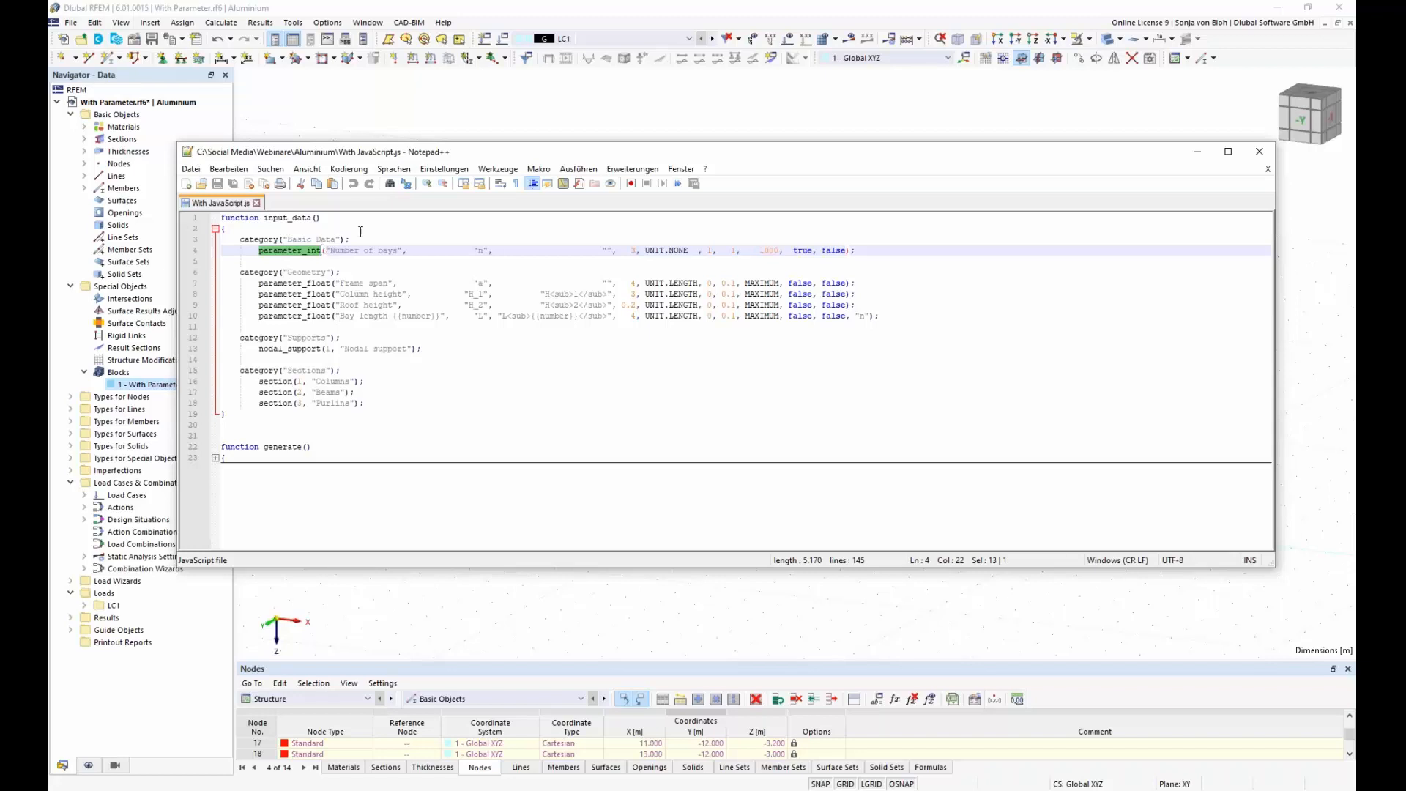
pyautogui.doubleClick(480, 251)
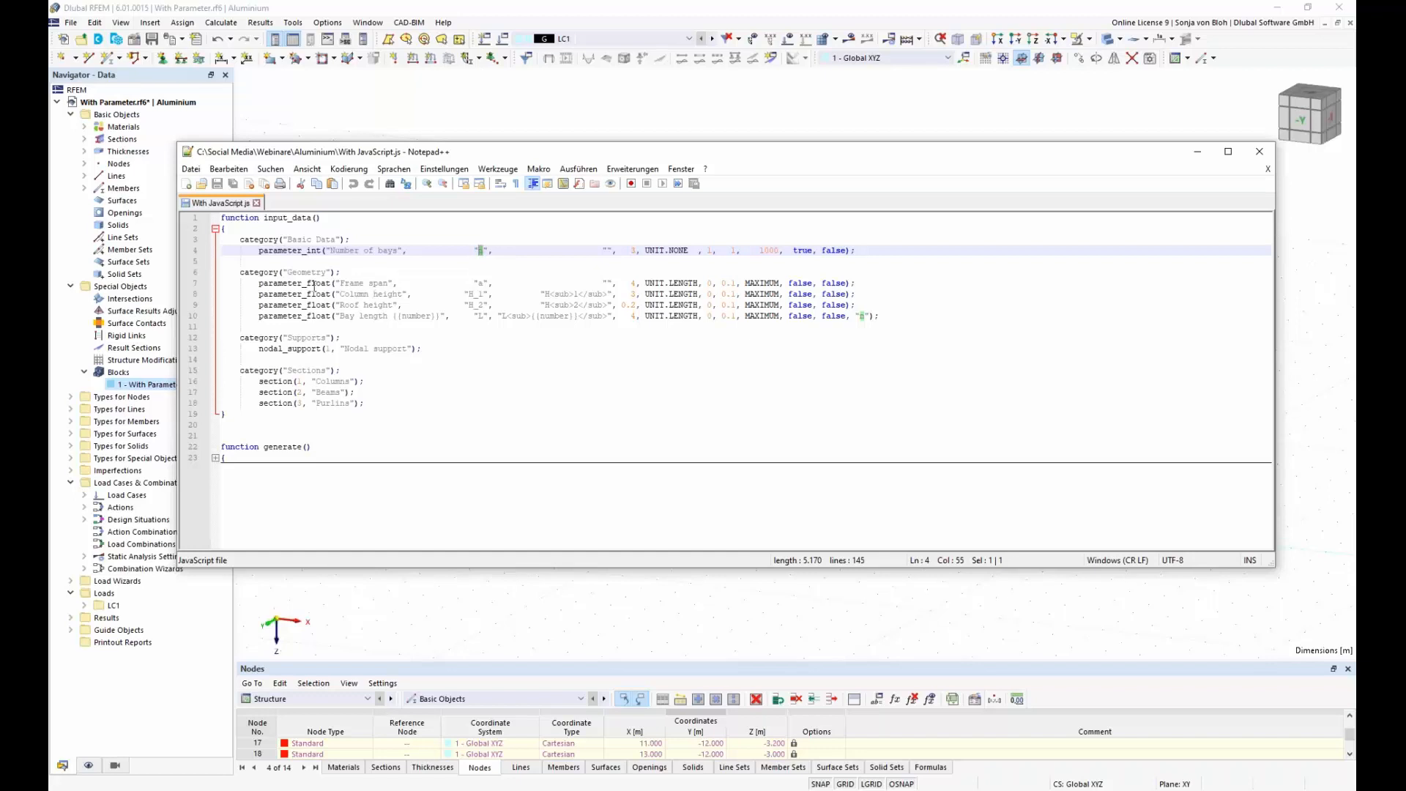
# Step: Examine the parameter_float entries a, H_1, H_2 and L under Geometry, and the bay length's reference to n
pyautogui.click(485, 282)
pyautogui.click(484, 294)
pyautogui.doubleClick(482, 294)
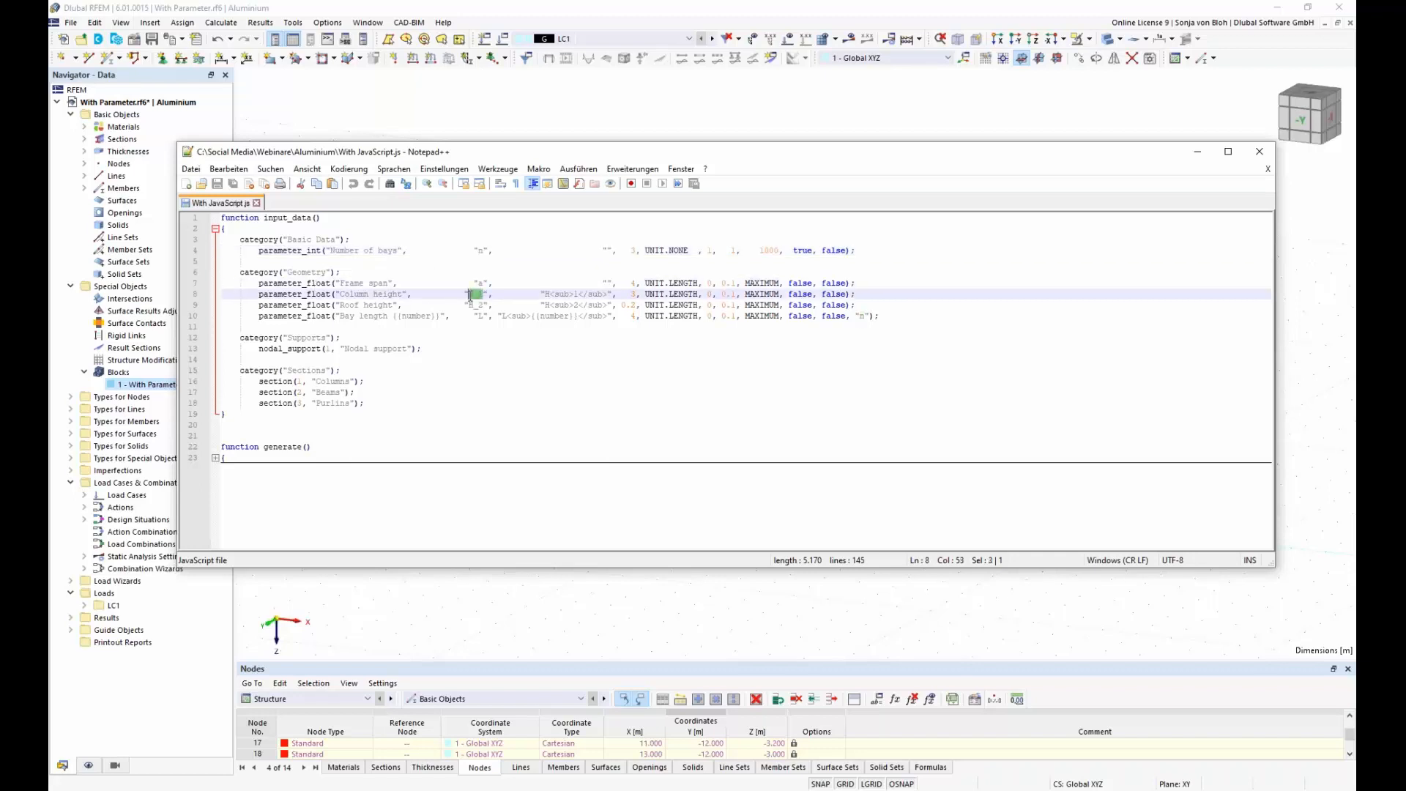
pyautogui.doubleClick(471, 304)
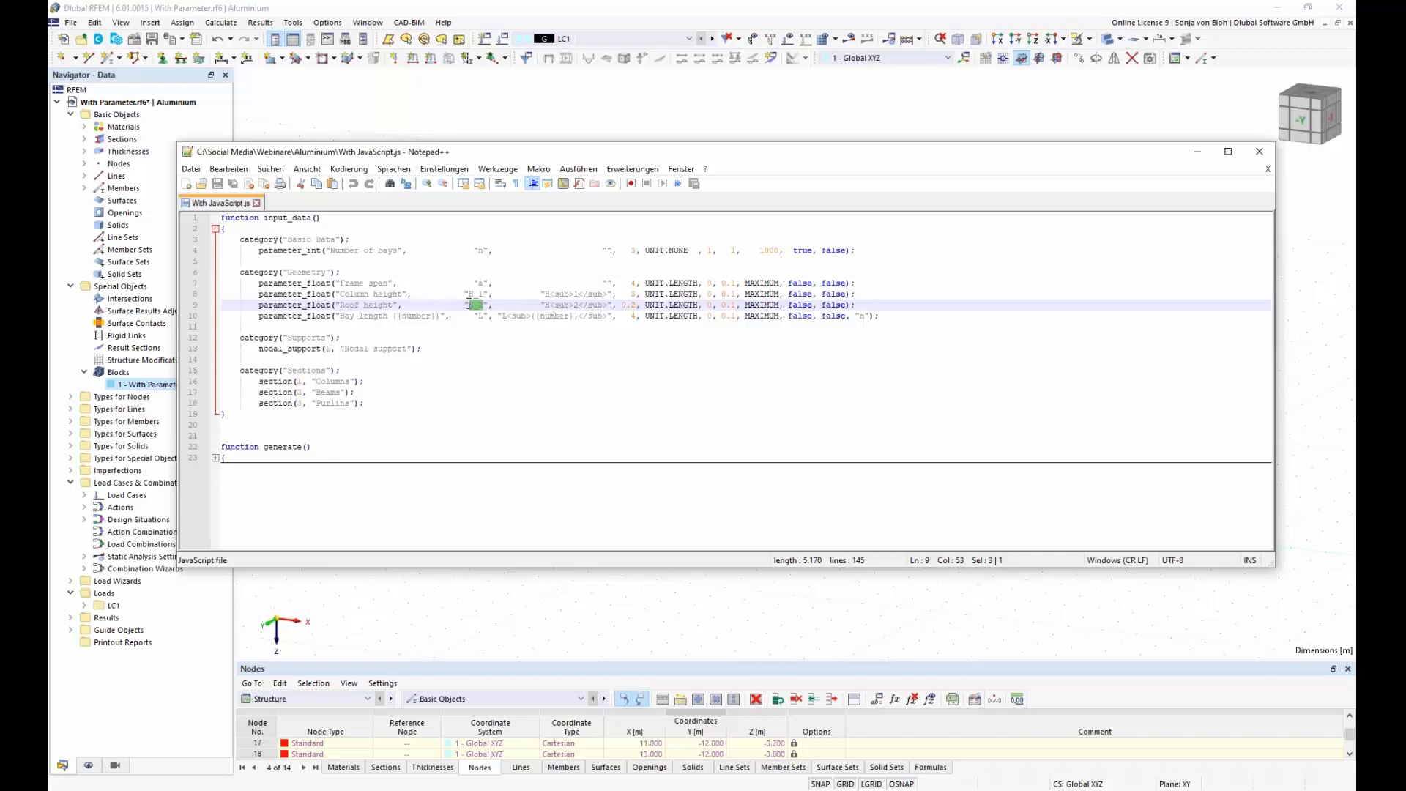
pyautogui.doubleClick(478, 316)
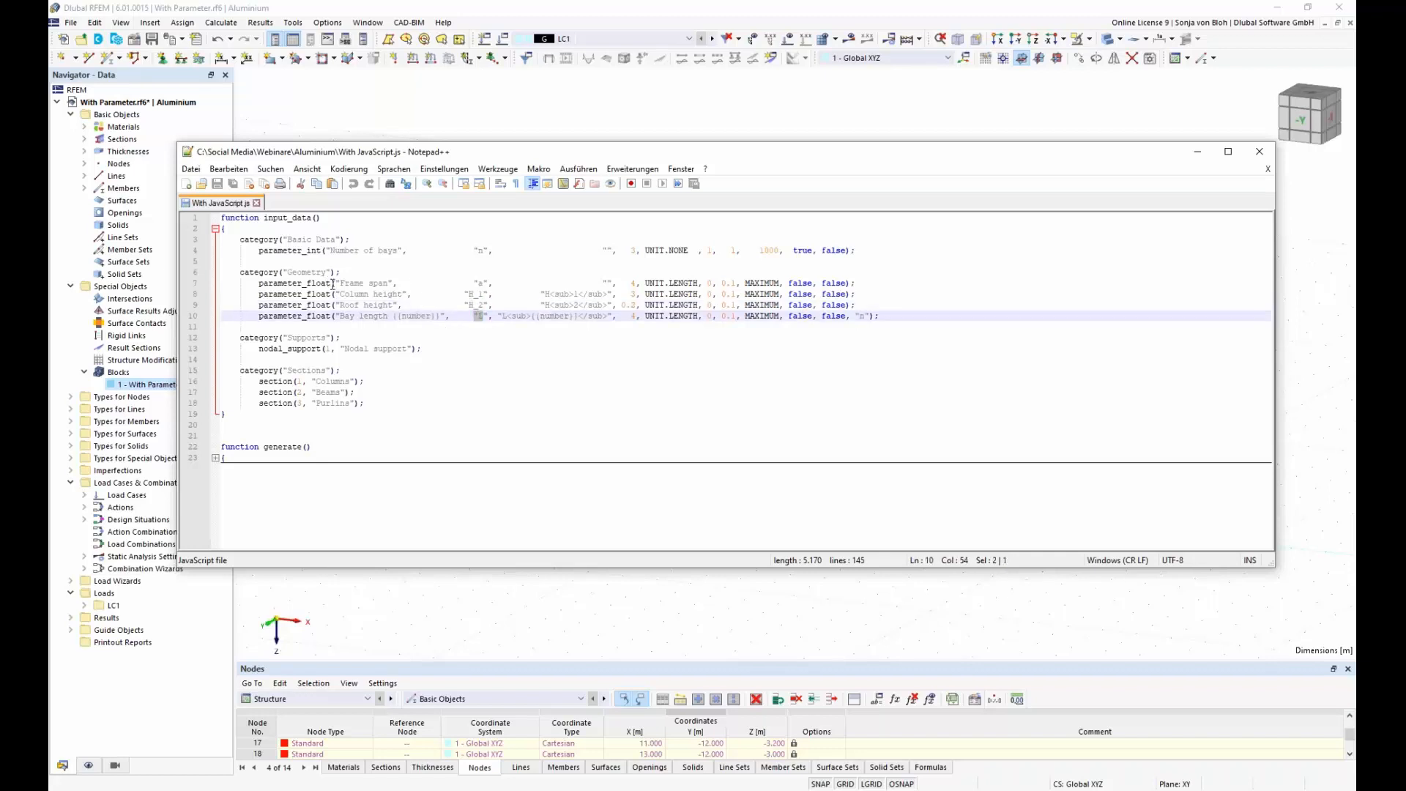
pyautogui.moveTo(330, 283); pyautogui.dragTo(259, 283)
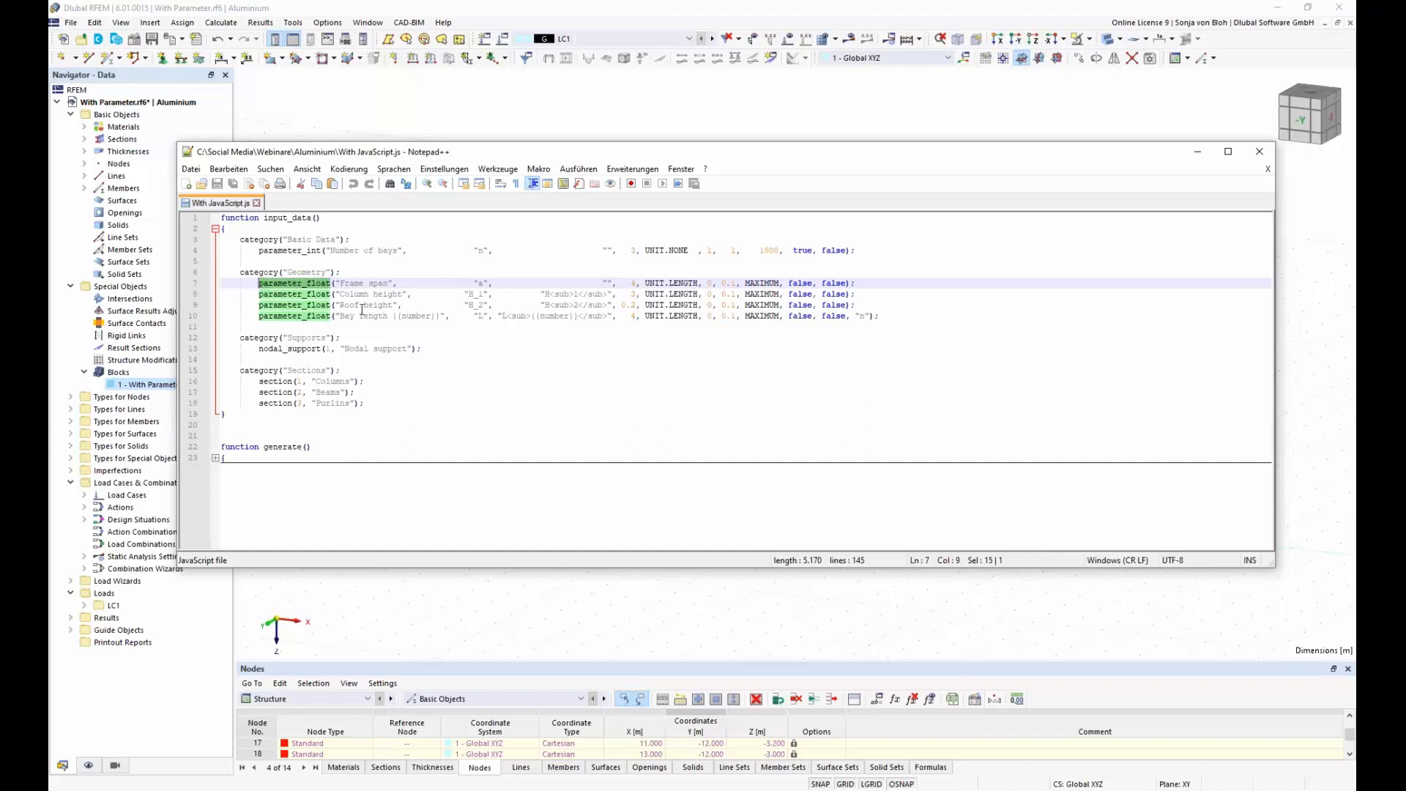
pyautogui.doubleClick(480, 315)
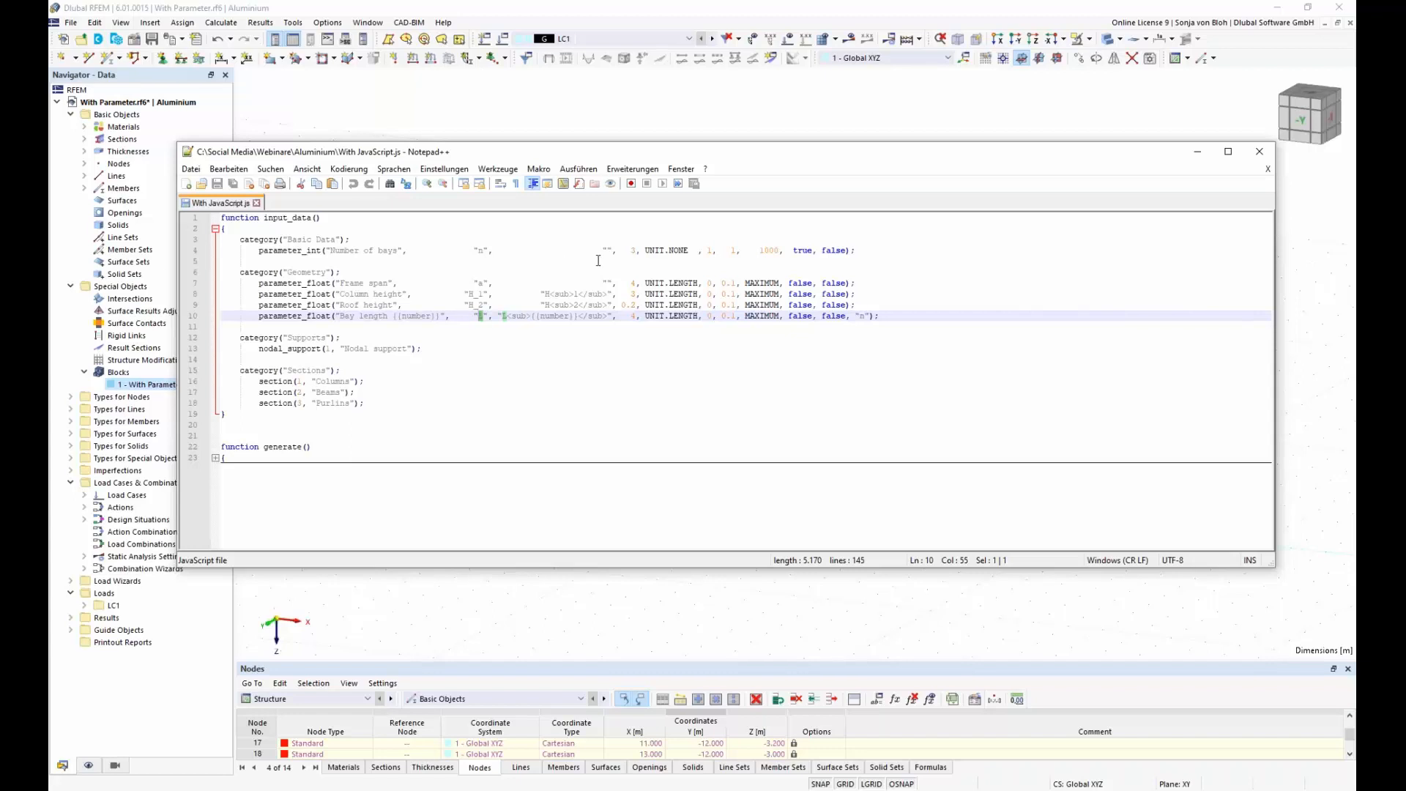
pyautogui.doubleClick(862, 315)
# Step: Collapse the function input_data() and expand the function generate() to show its code
pyautogui.click(216, 229)
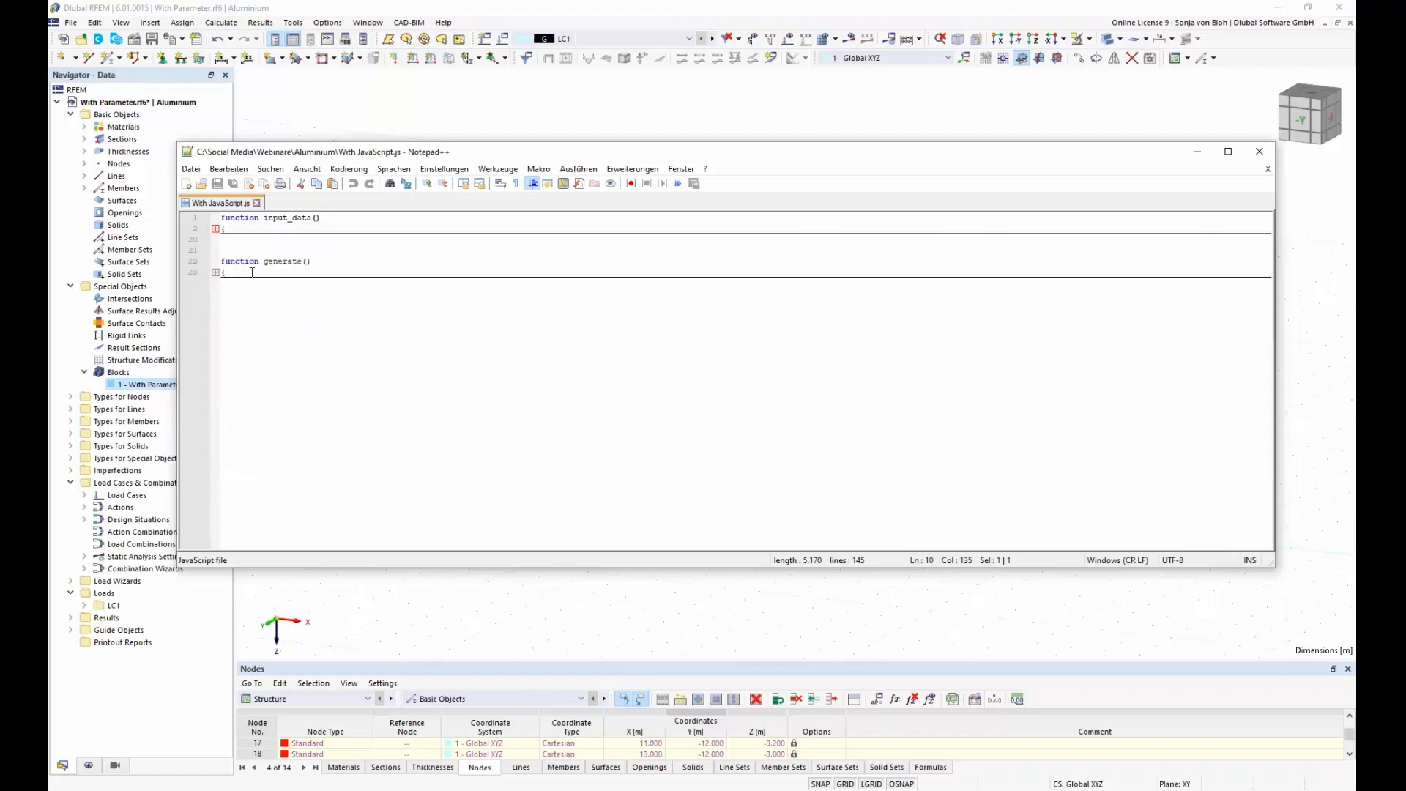
pyautogui.moveTo(325, 262); pyautogui.dragTo(227, 260)
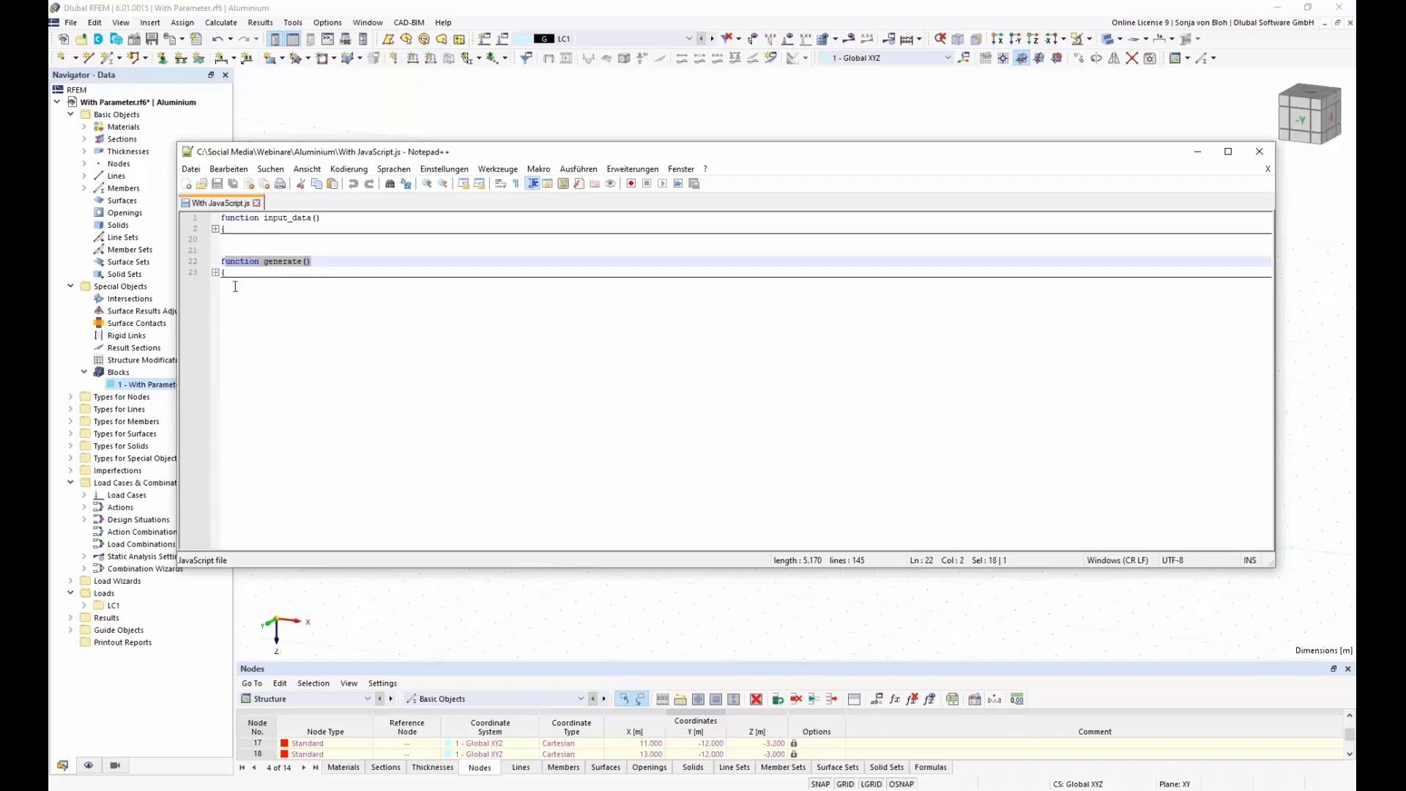
pyautogui.click(215, 273)
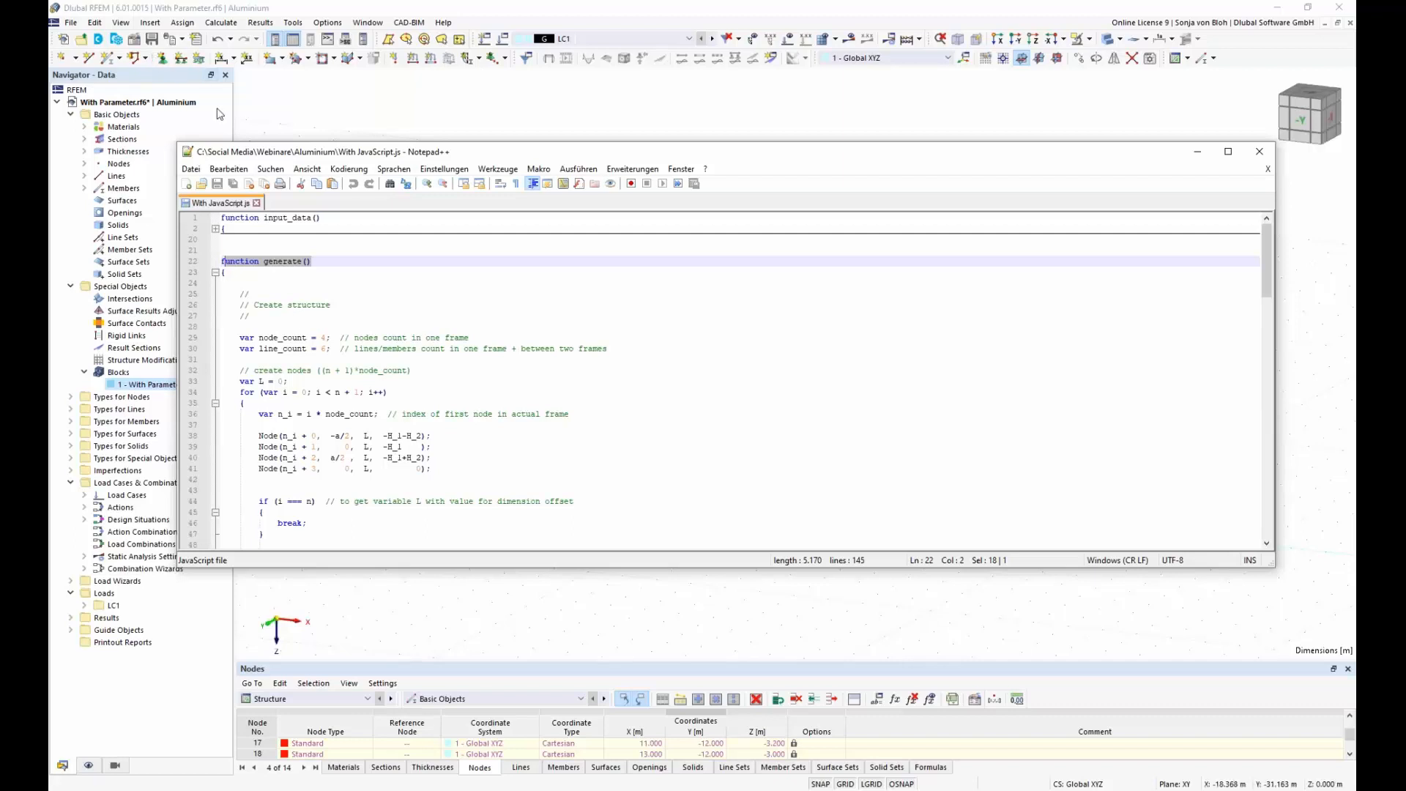
# Step: Switch to RFEM, open the Console and look up the description of the object property axial_release_n under member_hinges
pyautogui.click(127, 24)
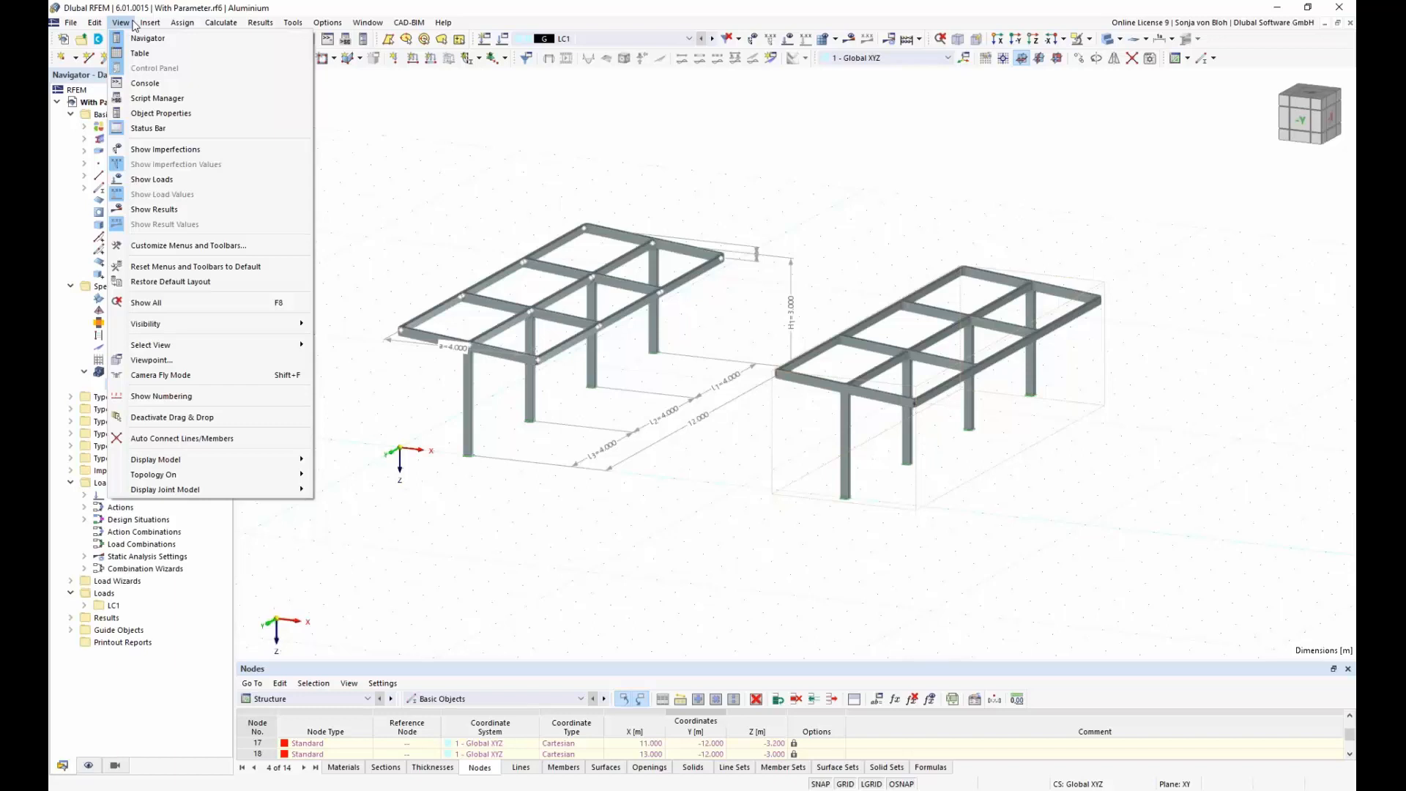
pyautogui.click(145, 84)
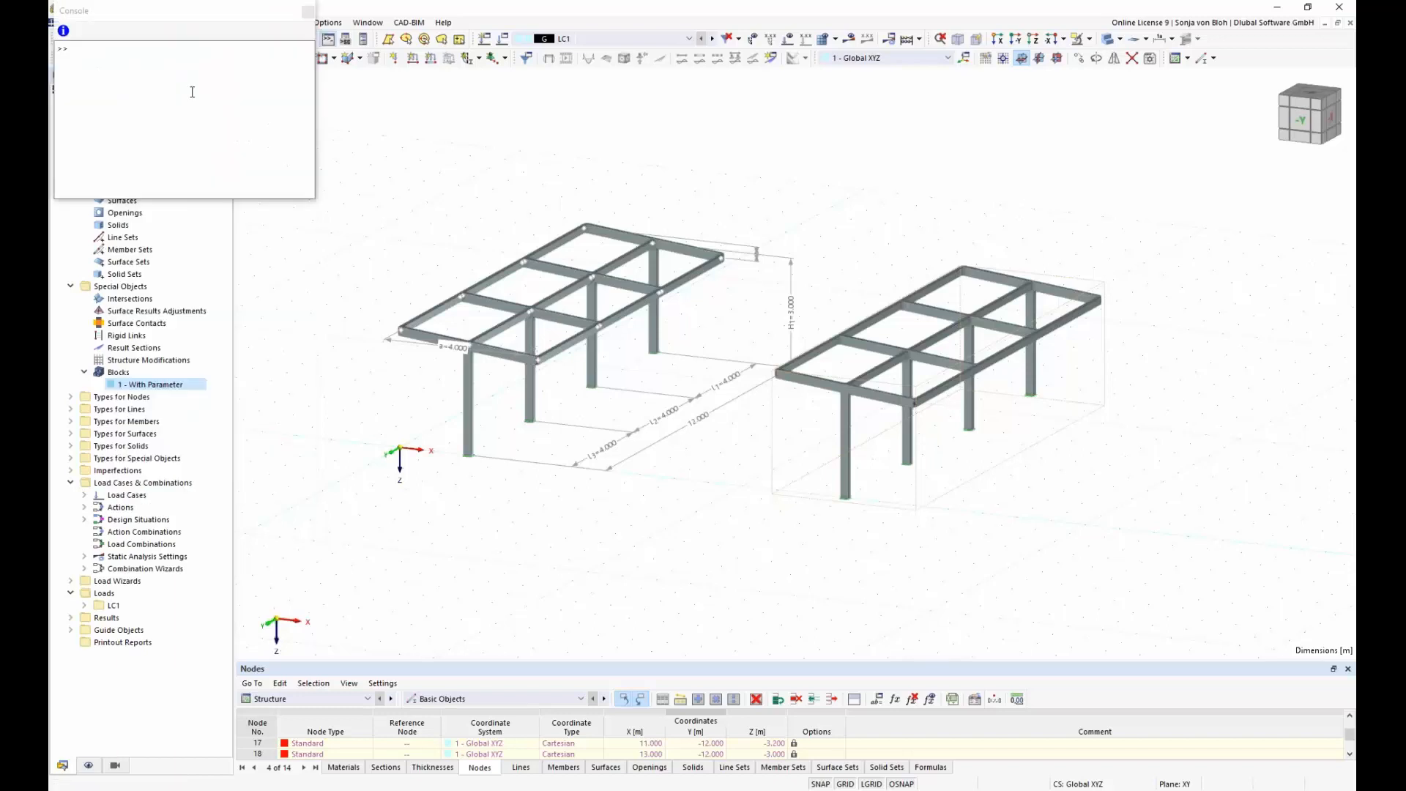
pyautogui.moveTo(137, 11); pyautogui.dragTo(560, 277)
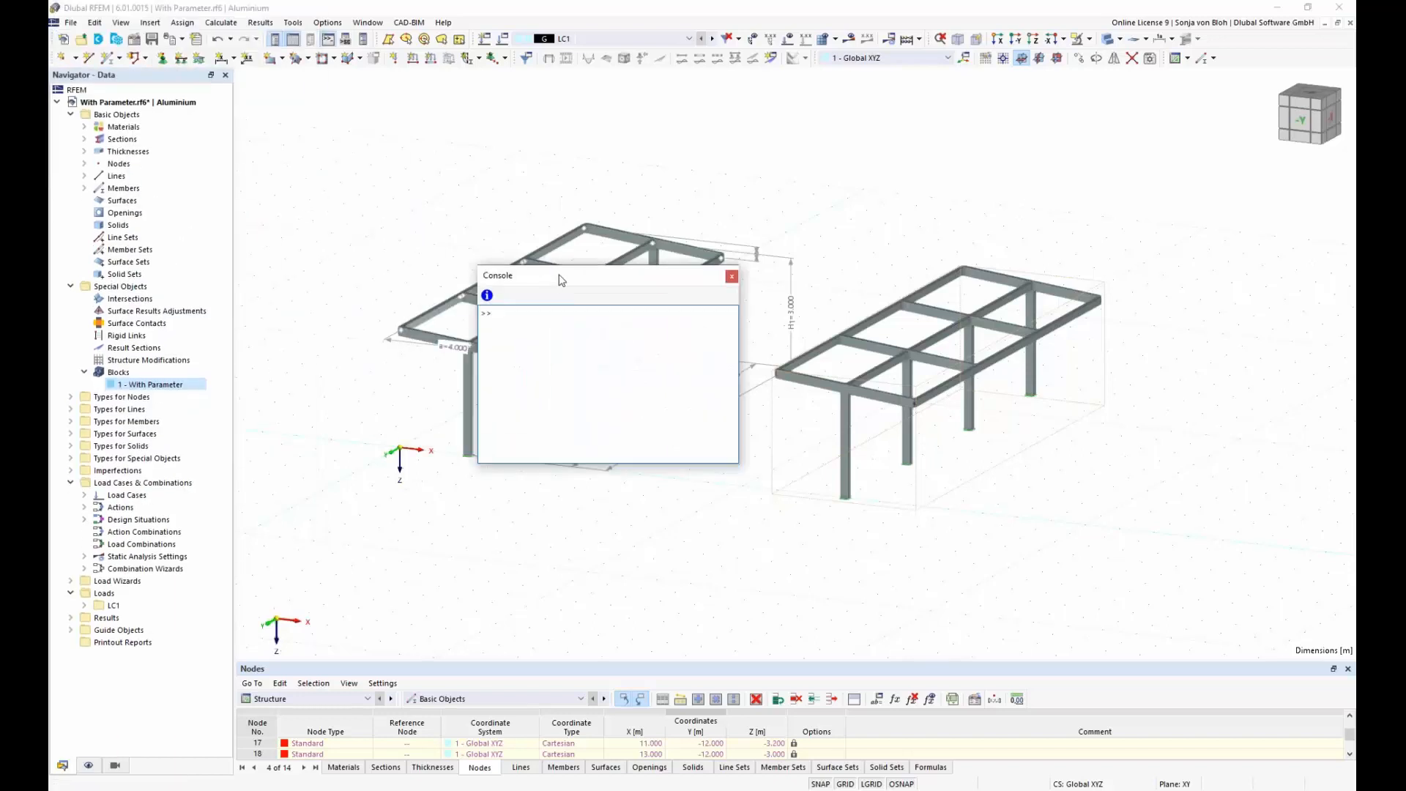
pyautogui.click(487, 296)
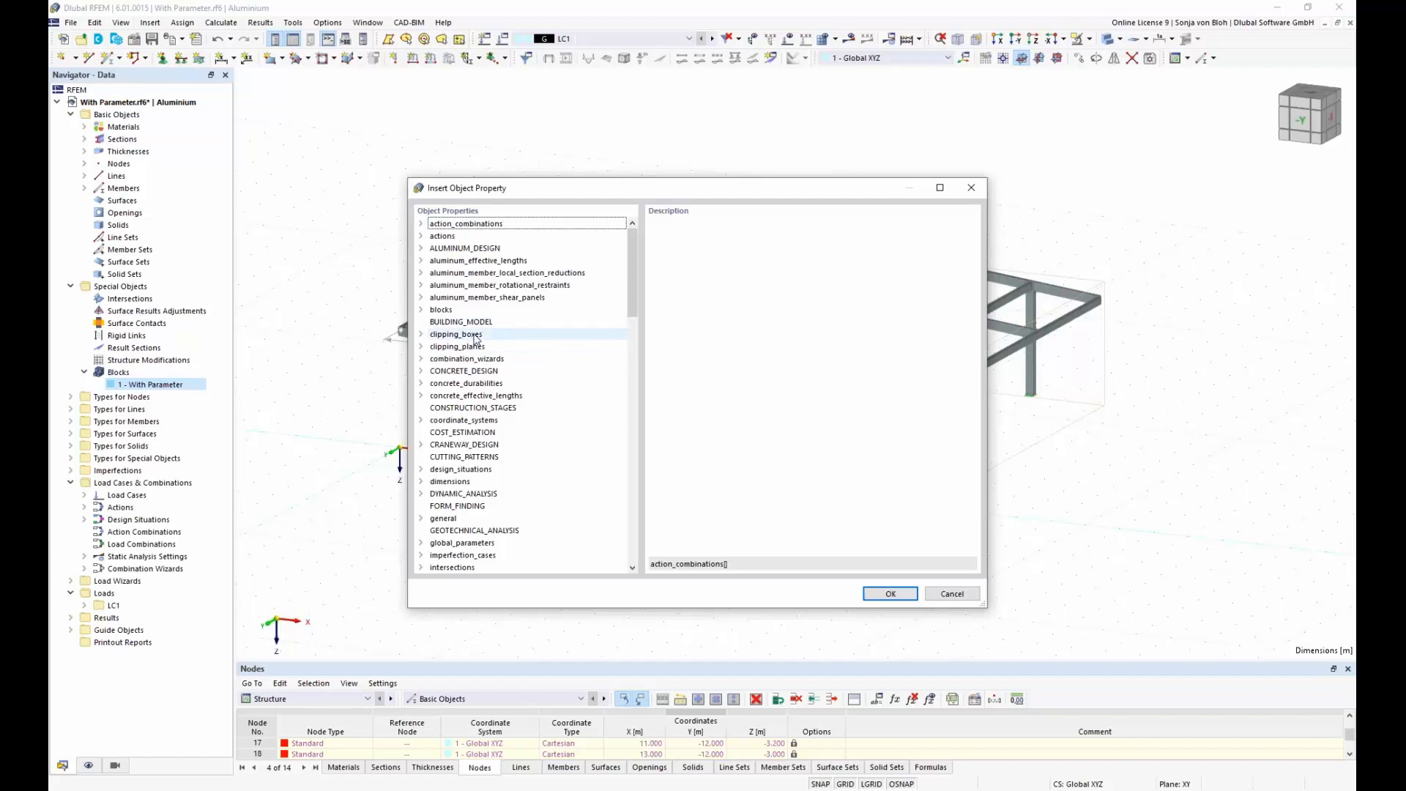
pyautogui.moveTo(632, 313); pyautogui.dragTo(634, 403)
pyautogui.click(445, 335)
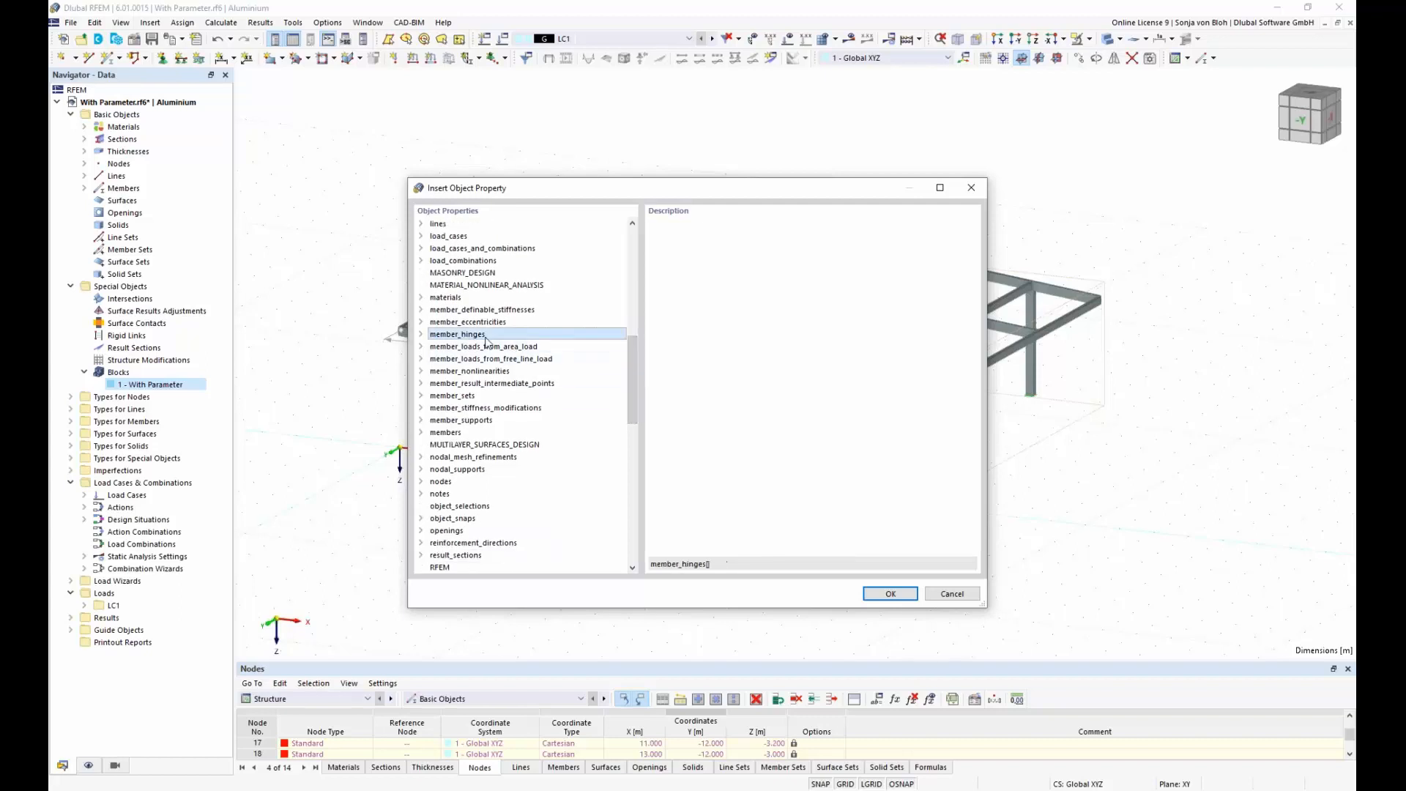
pyautogui.click(421, 334)
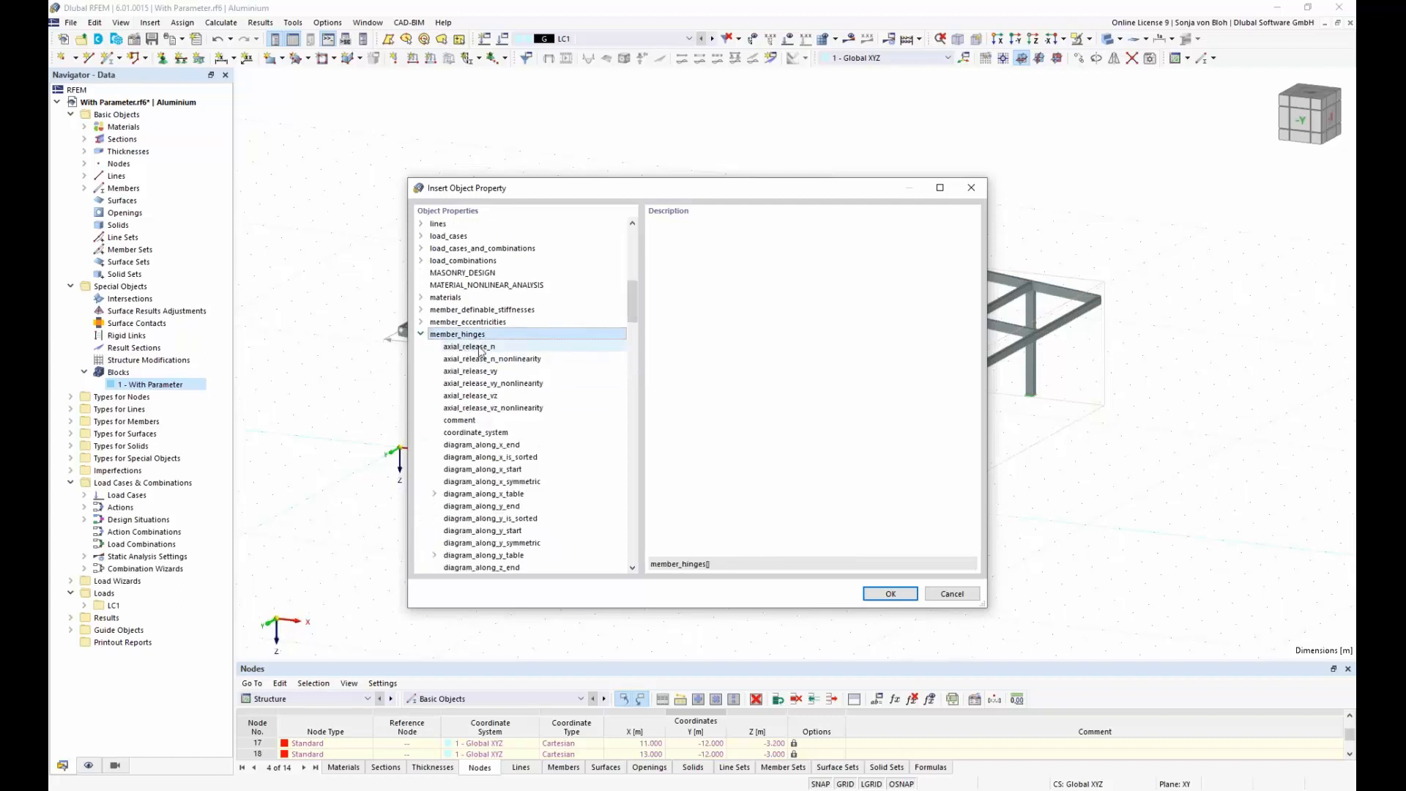
pyautogui.click(475, 347)
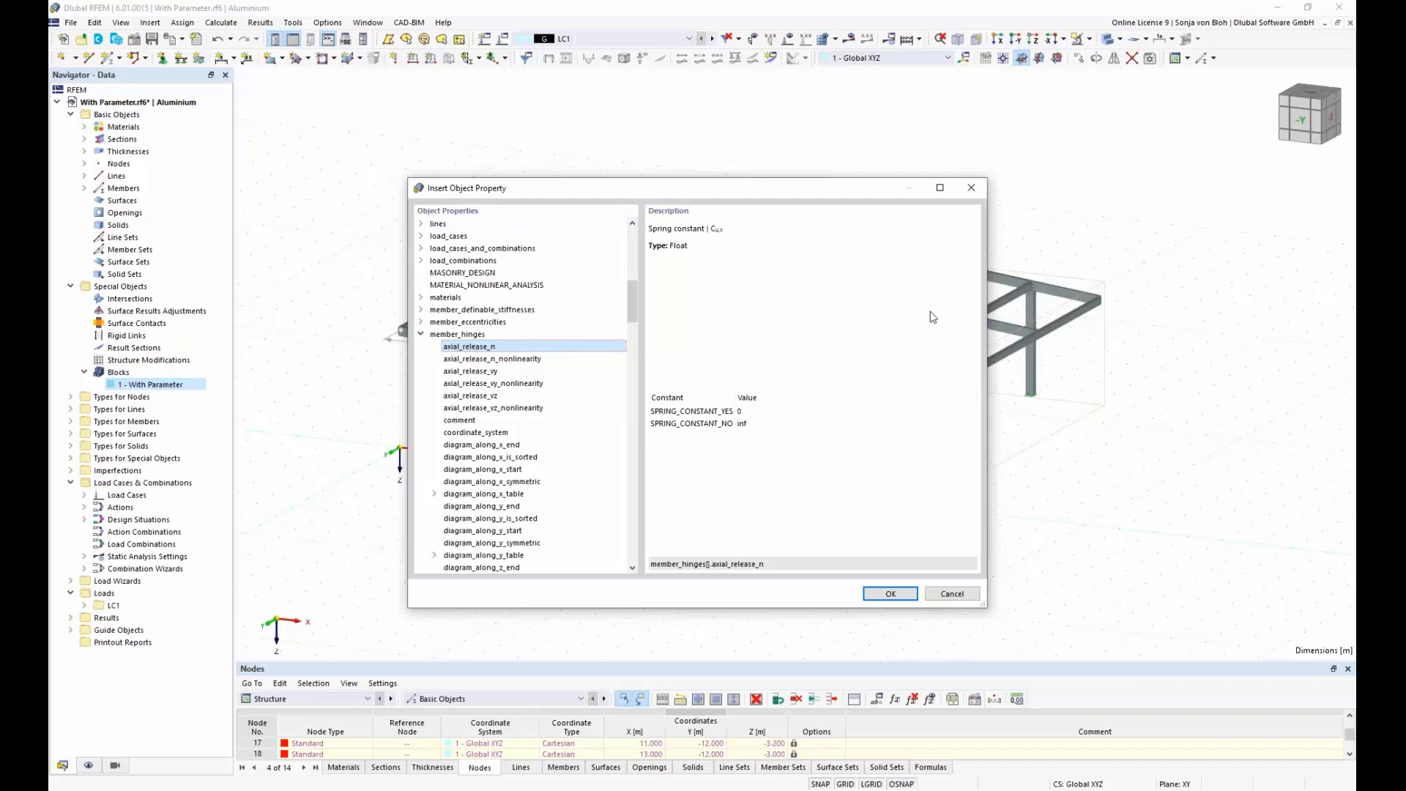
pyautogui.click(971, 188)
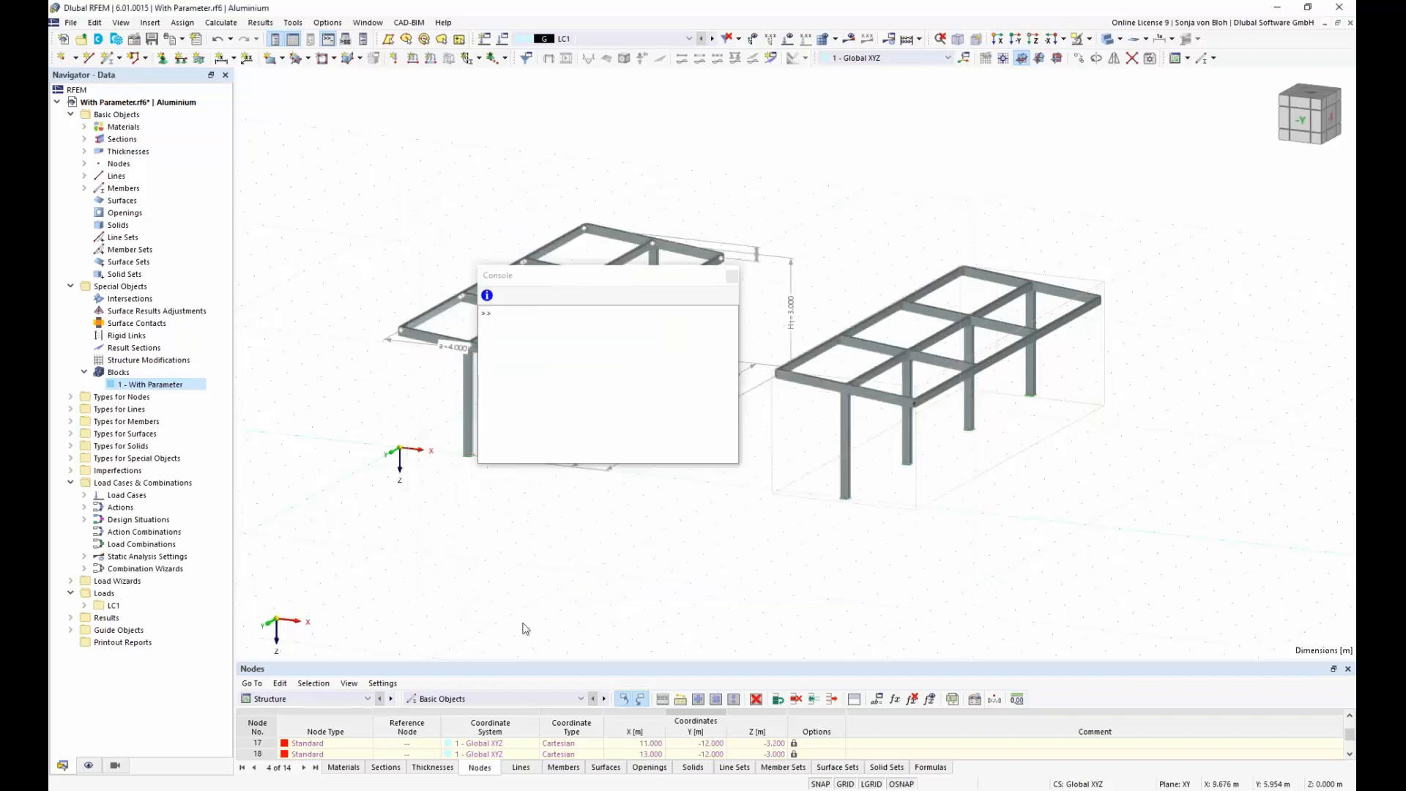
# Step: Switch back to With JavaScript.js in Notepad++ and examine how generate() creates the nodes and members and assigns the nodal supports
pyautogui.hotkey('alt', 'Tab')
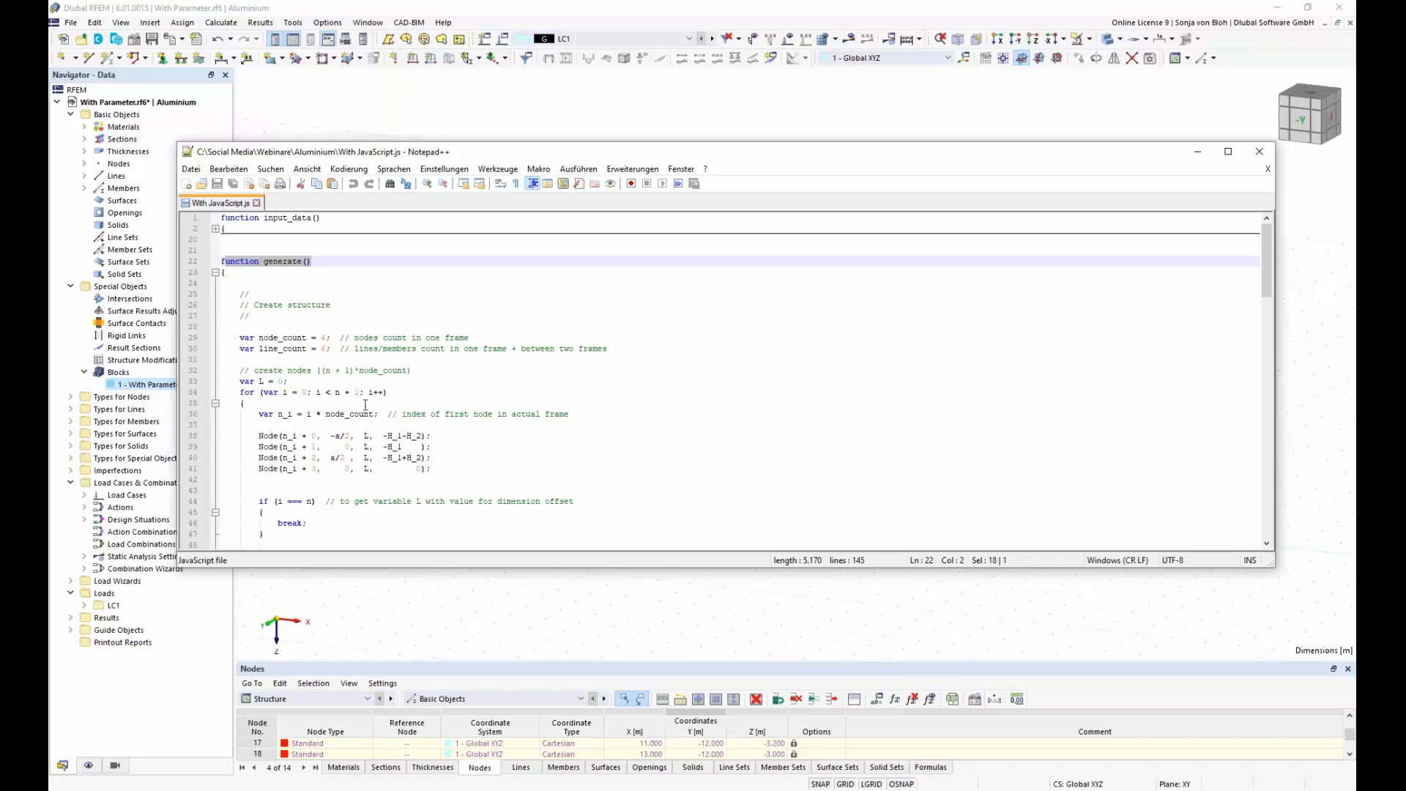
pyautogui.scroll(-1, 355, 398)
pyautogui.moveTo(255, 403); pyautogui.dragTo(438, 435)
pyautogui.scroll(-4, 490, 423)
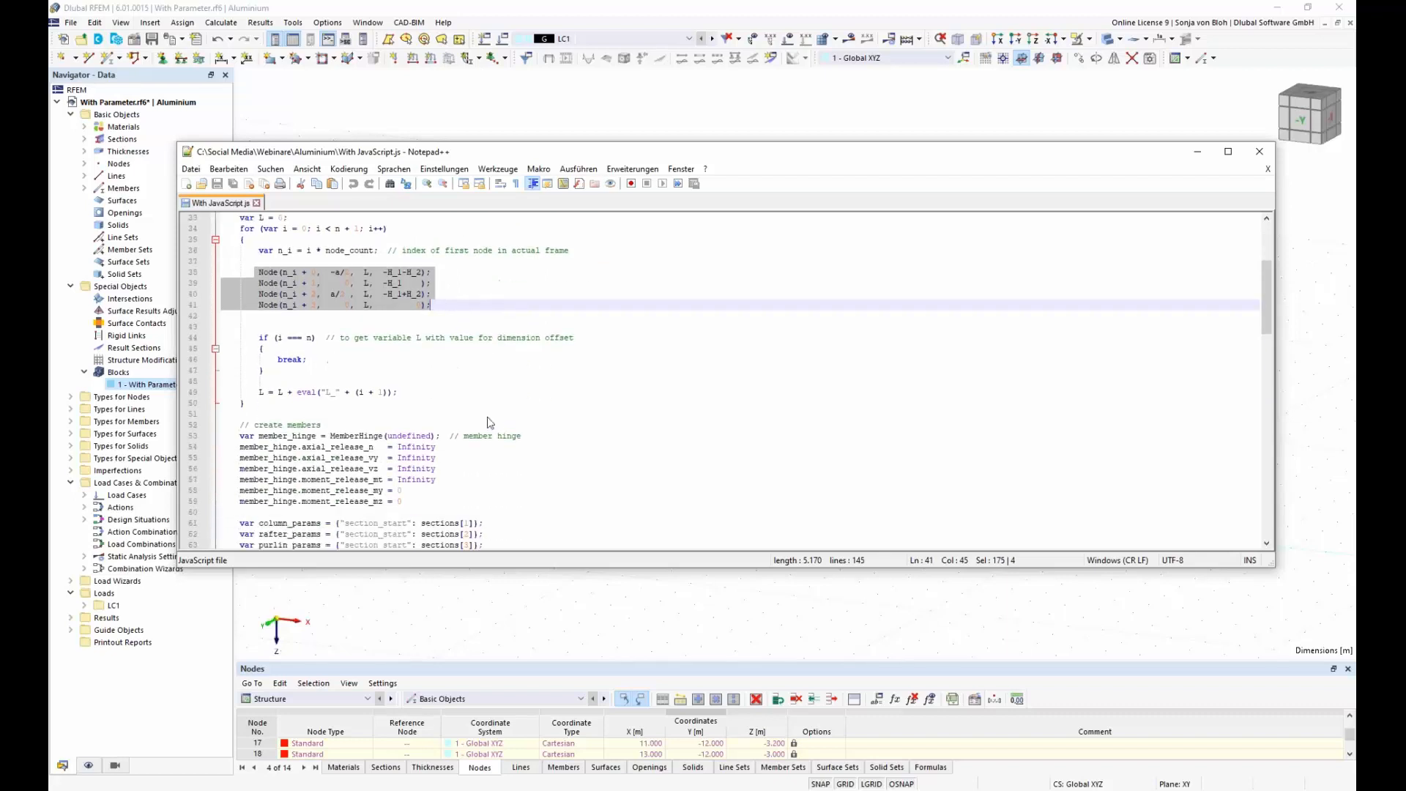
pyautogui.scroll(-2, 490, 423)
pyautogui.scroll(-3, 405, 428)
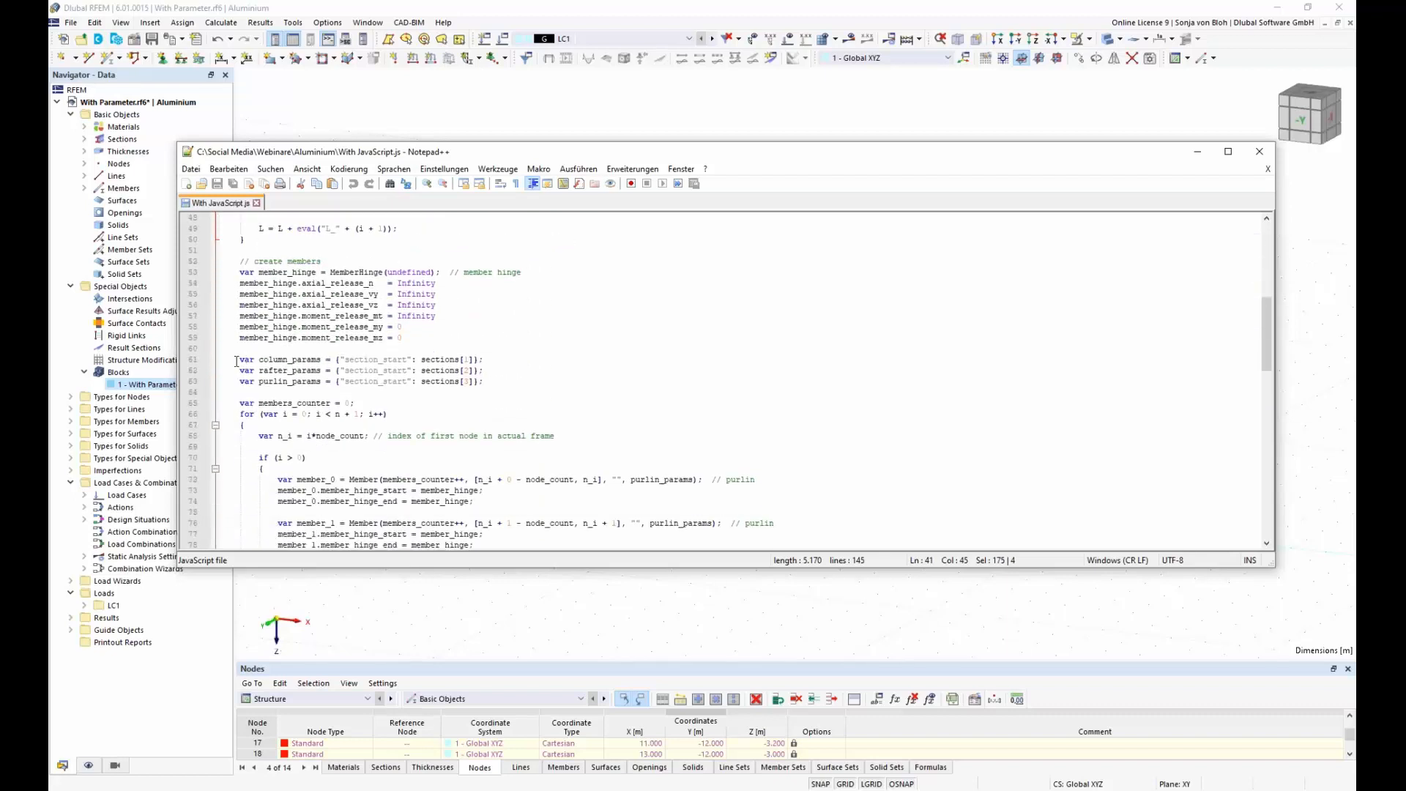
pyautogui.moveTo(236, 361); pyautogui.dragTo(488, 413)
pyautogui.scroll(-3, 488, 413)
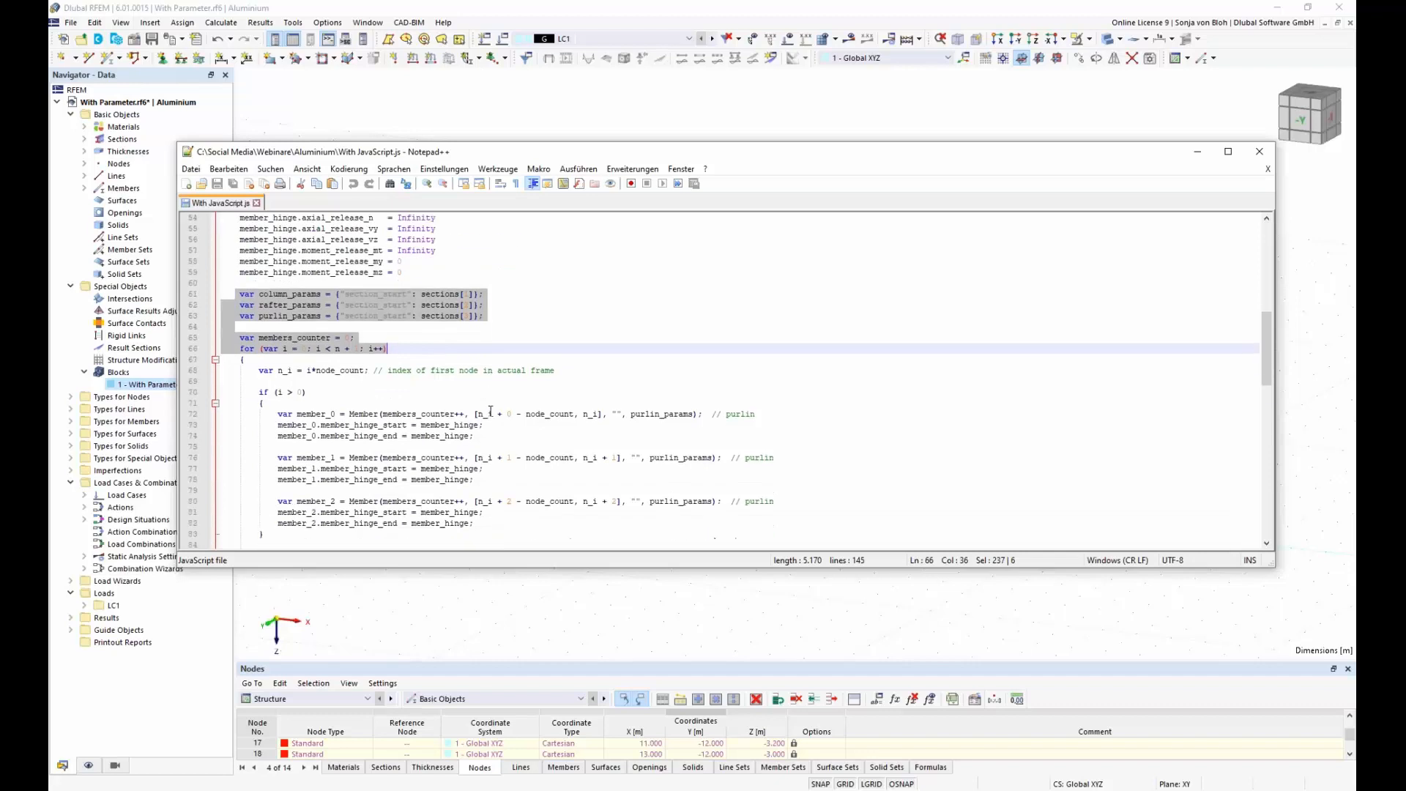
pyautogui.moveTo(275, 381); pyautogui.dragTo(474, 469)
pyautogui.scroll(-8, 485, 435)
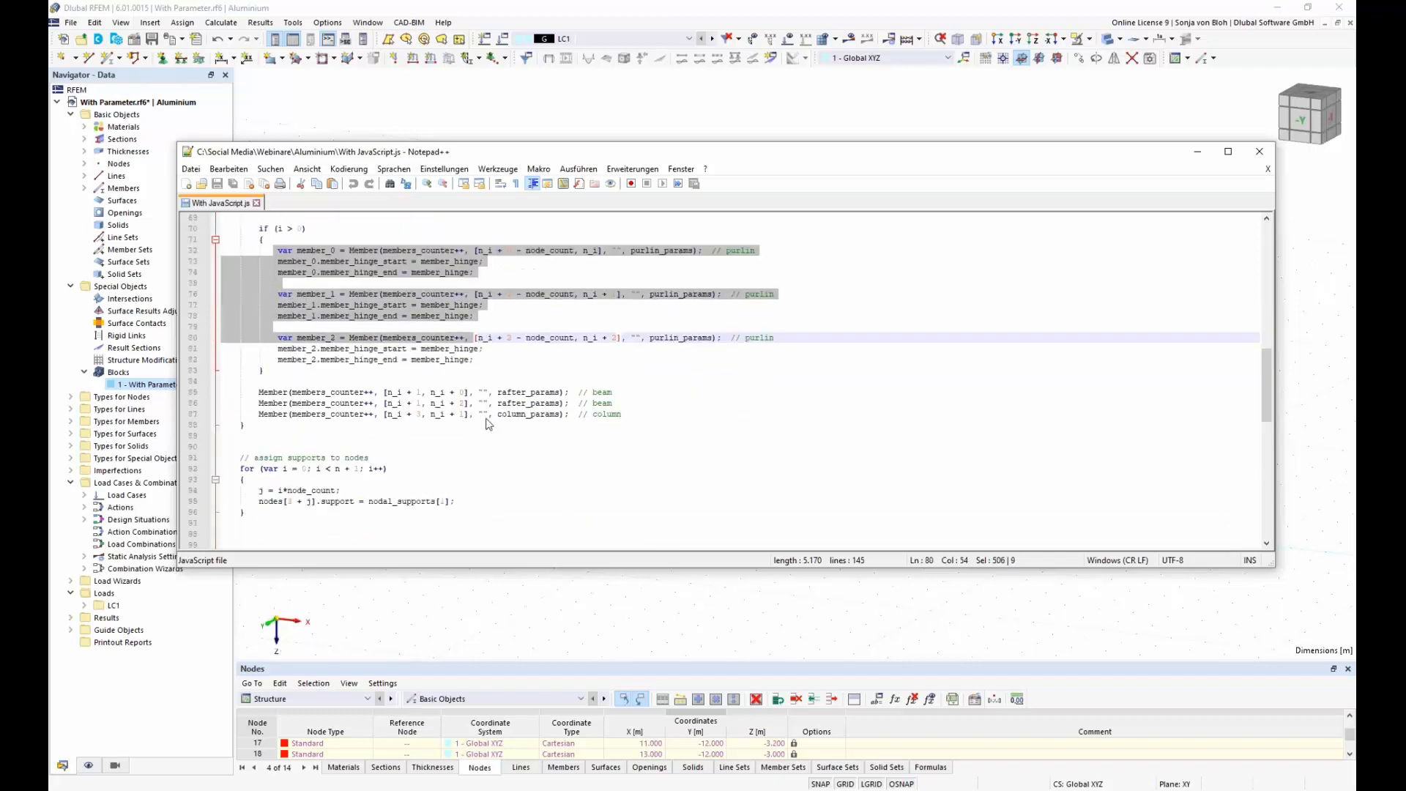
pyautogui.moveTo(258, 371); pyautogui.dragTo(514, 378)
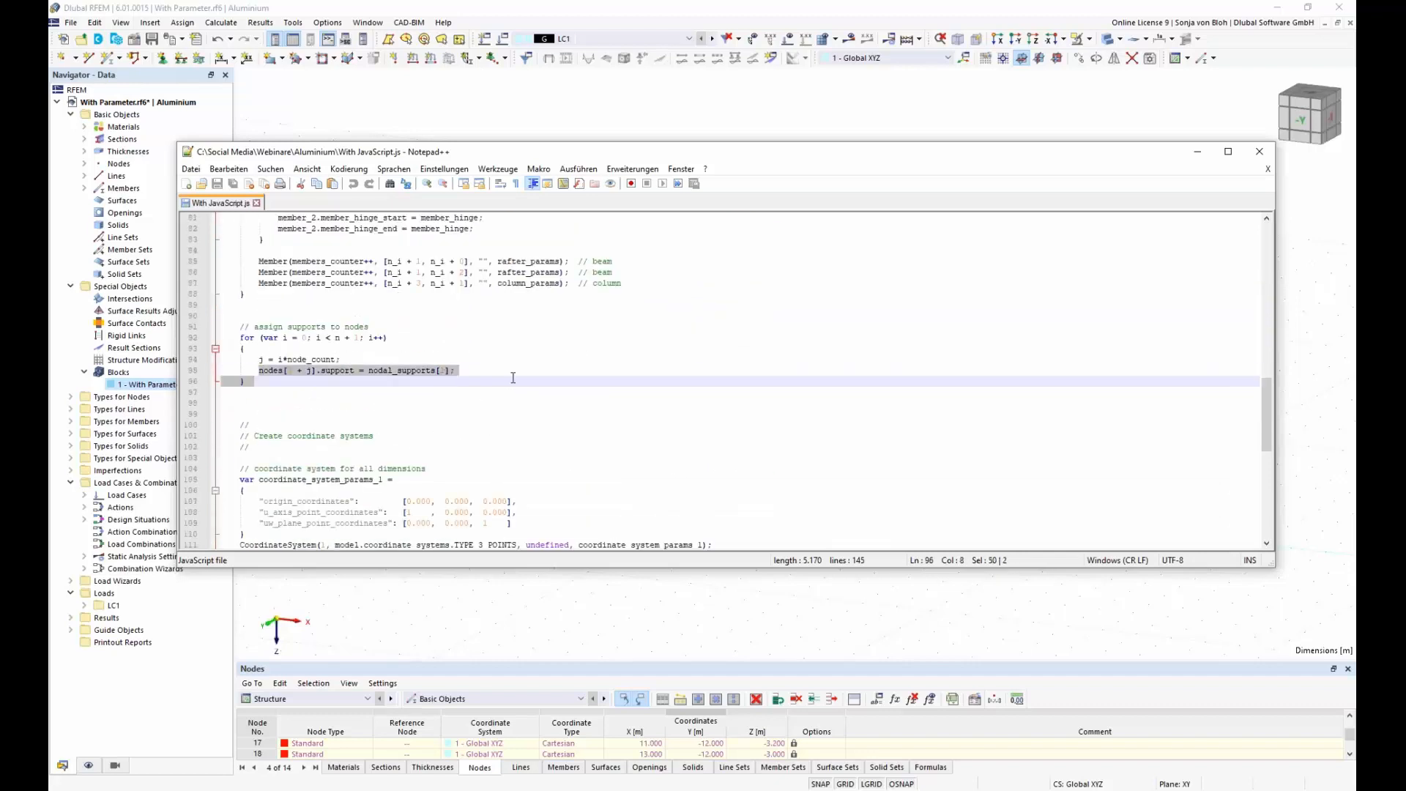
# Step: Examine the script's coordinate system and dimension code, including linear_dimension_params_1, and return to RFEM with the Console closed
pyautogui.scroll(-4, 525, 412)
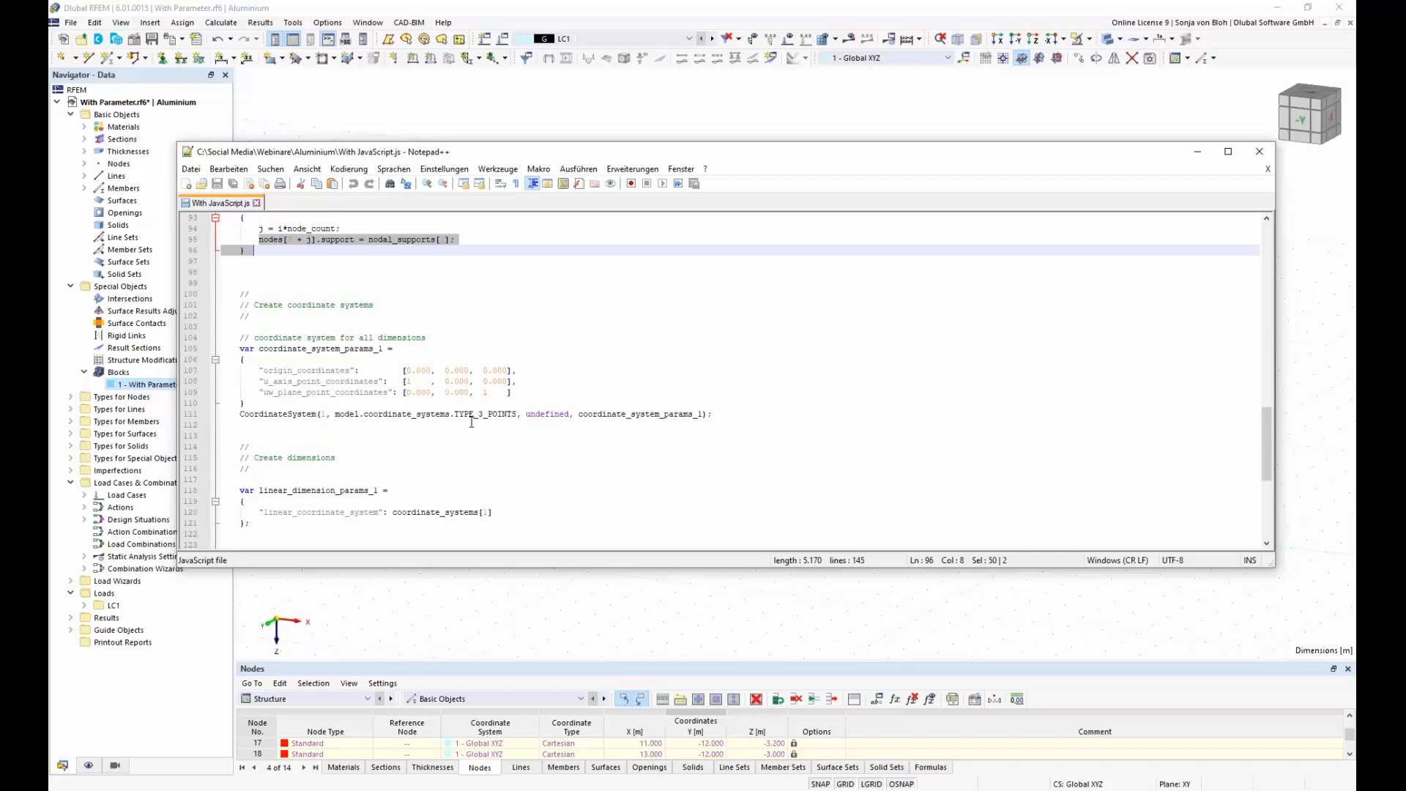
pyautogui.scroll(-4, 472, 423)
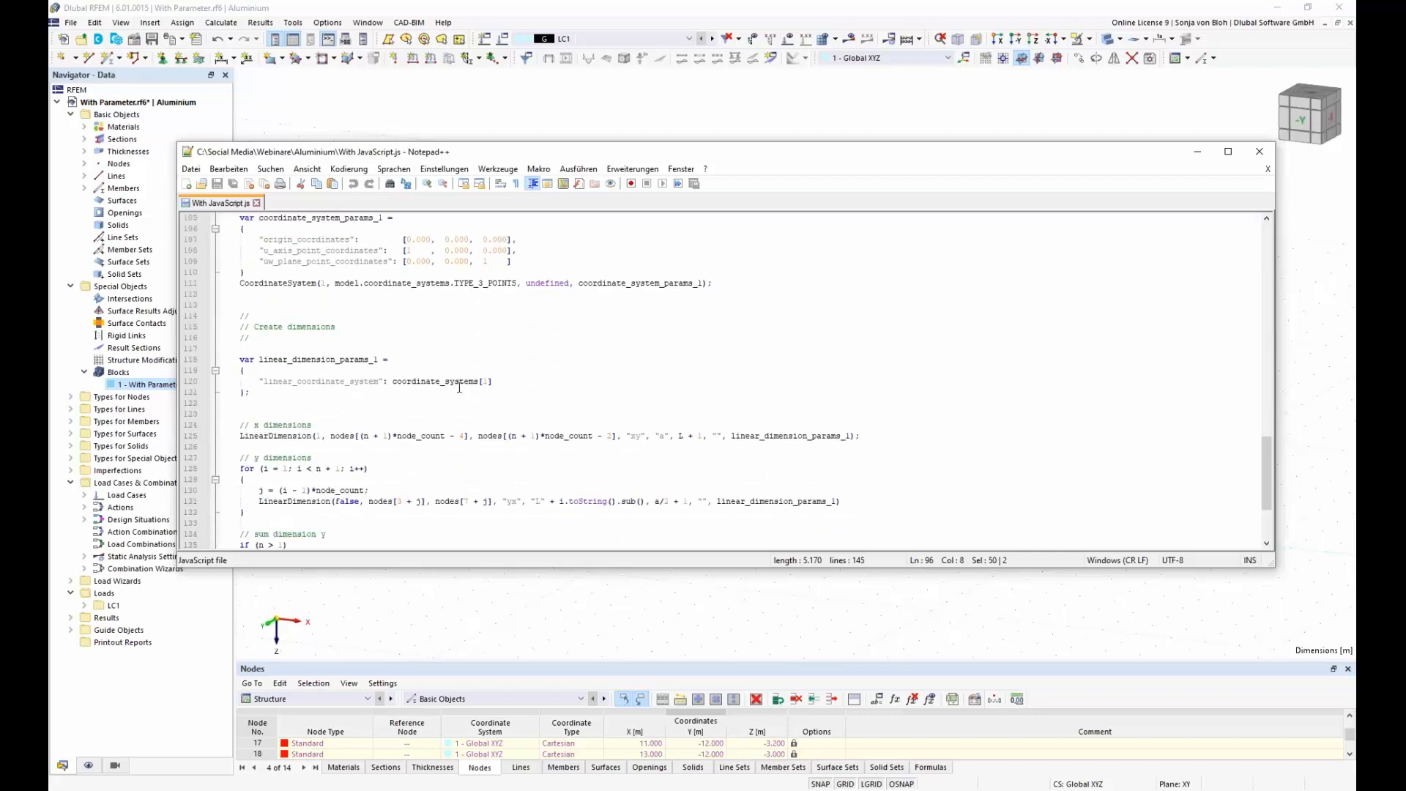
pyautogui.scroll(-2, 293, 315)
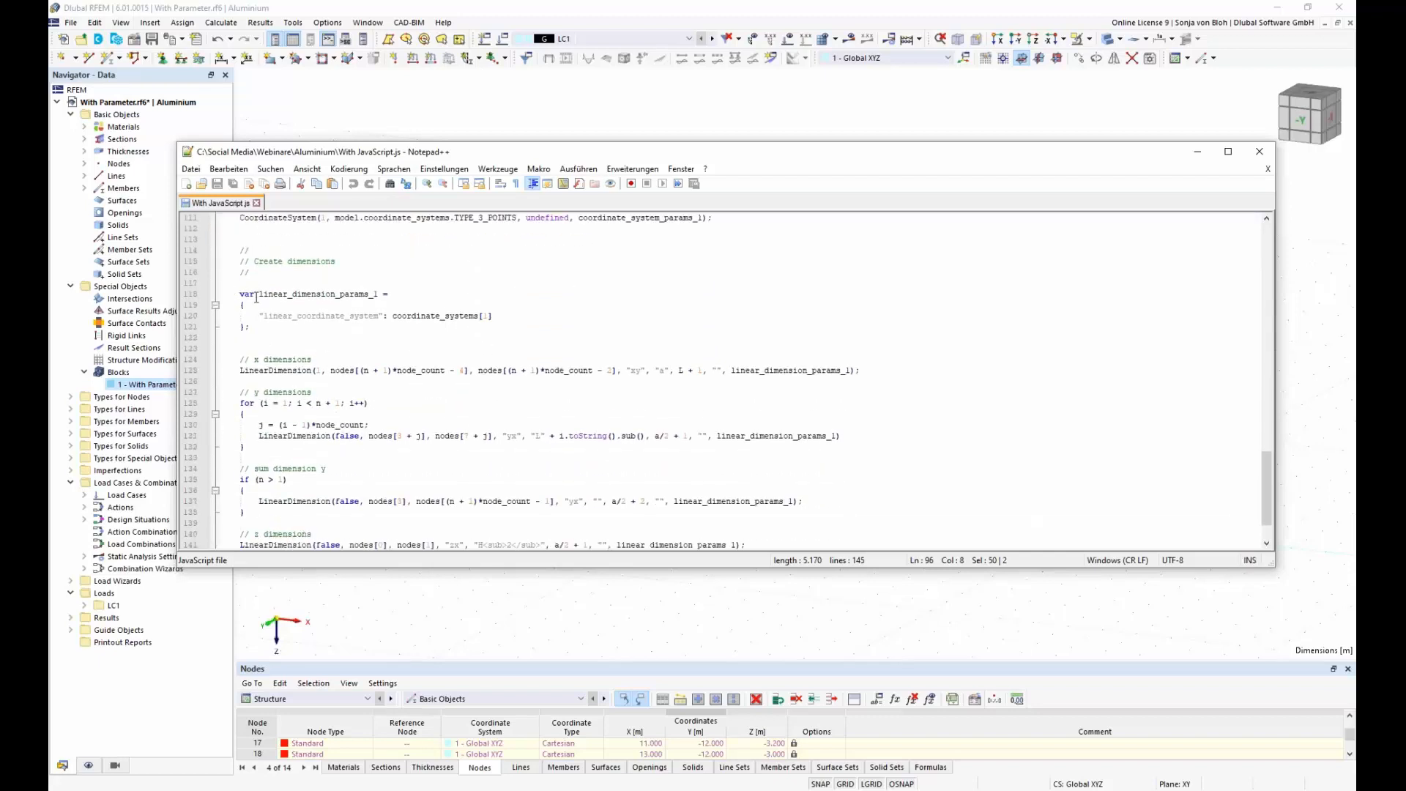
pyautogui.moveTo(259, 293); pyautogui.dragTo(369, 294)
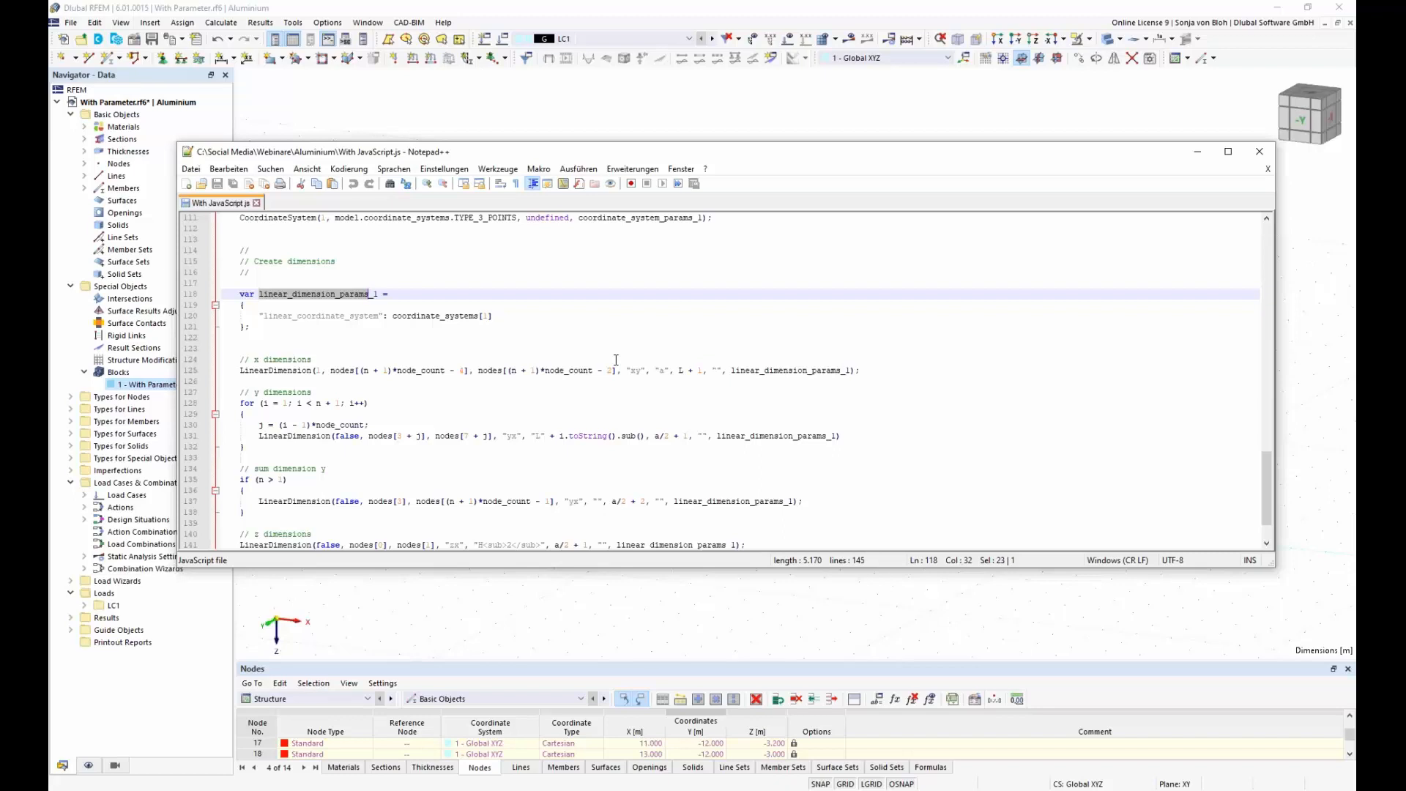
pyautogui.click(1202, 157)
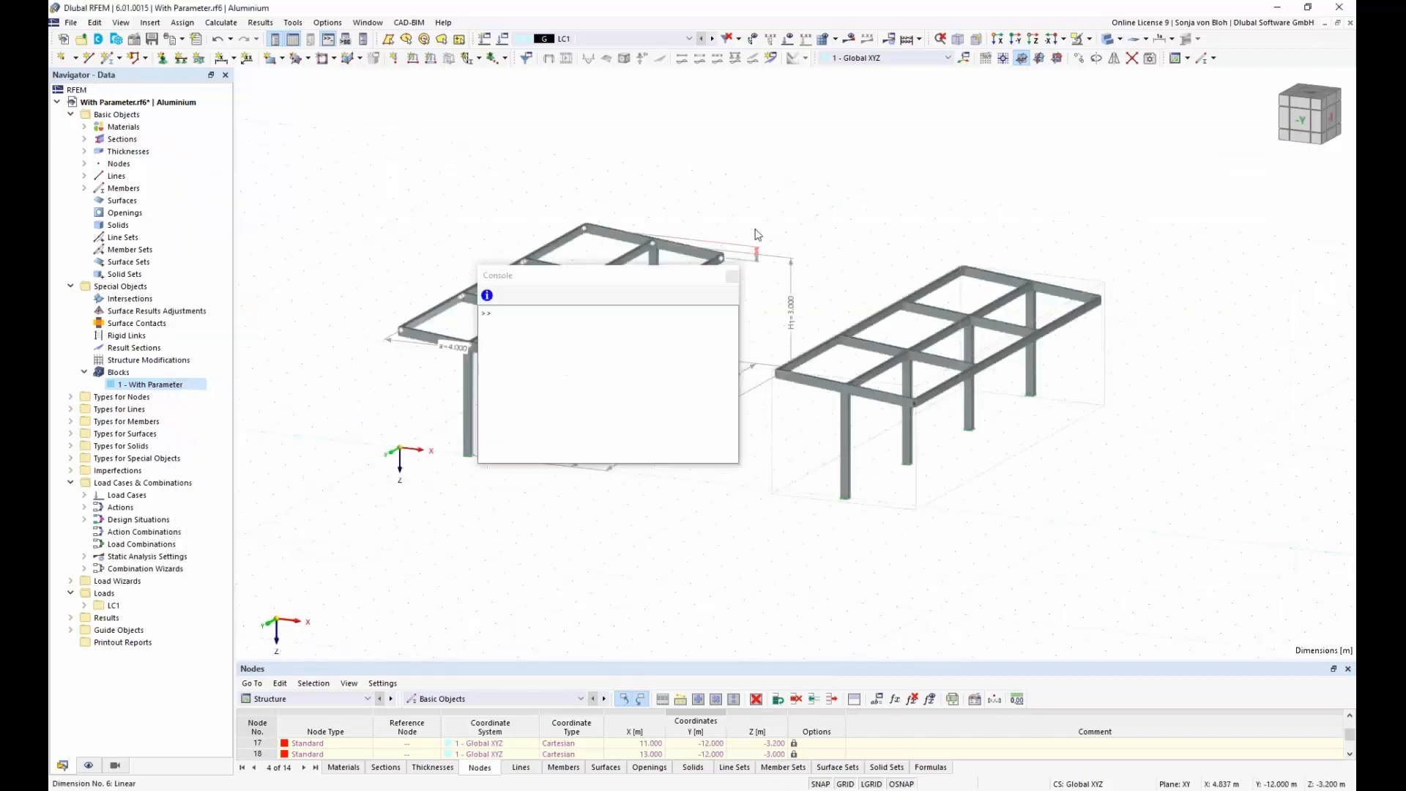
pyautogui.click(732, 277)
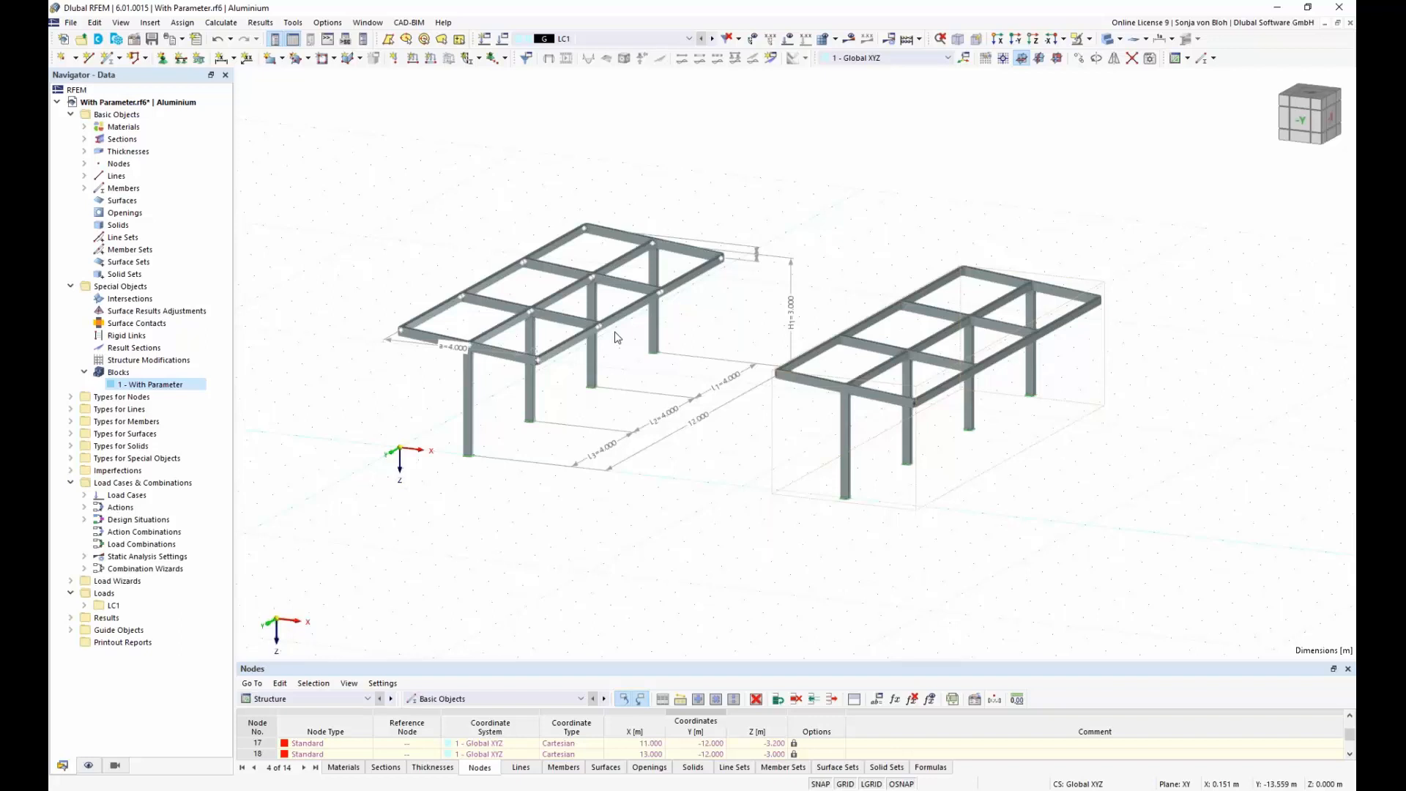
# Step: Start saving the model as a block named With JavaScript, with Beams as model category 1
pyautogui.click(71, 23)
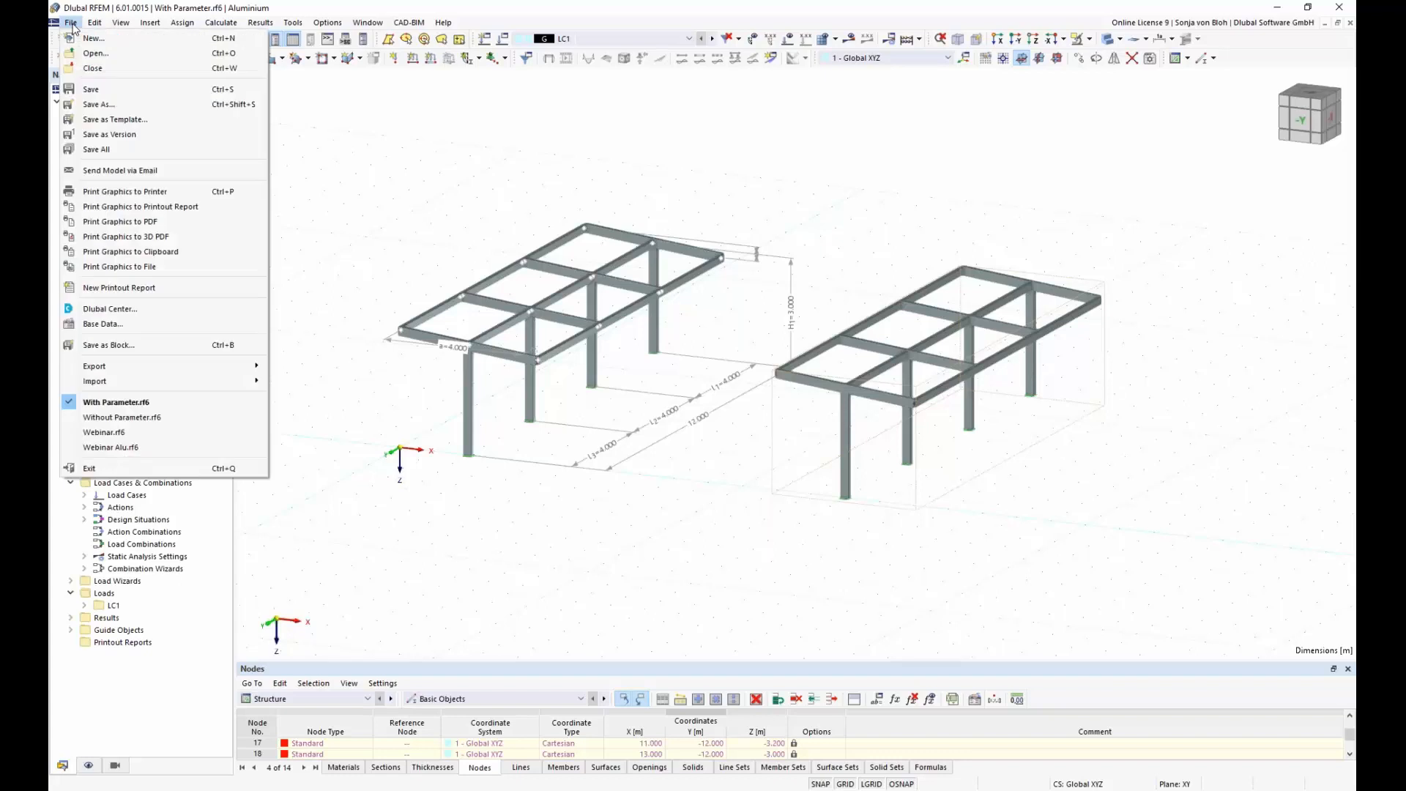
pyautogui.click(132, 345)
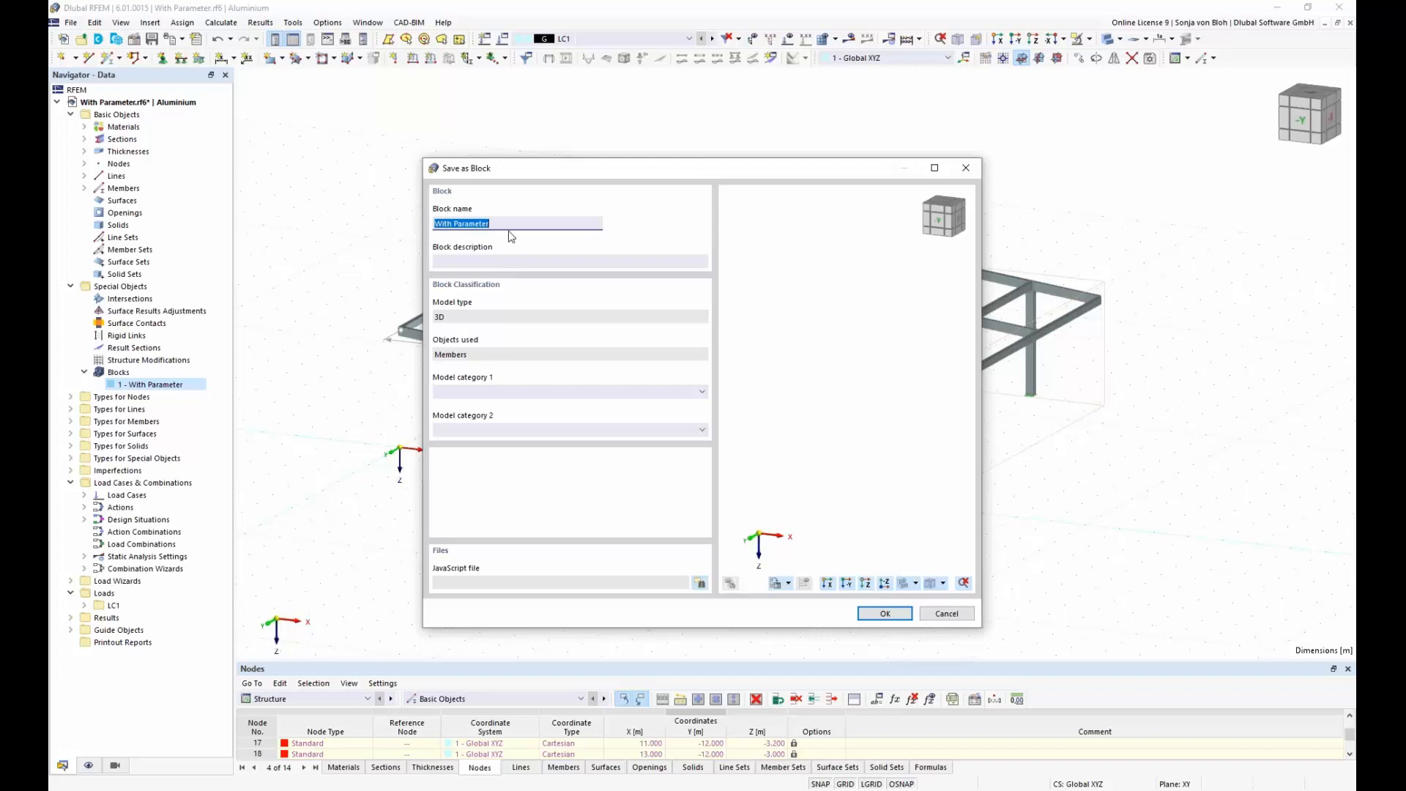
pyautogui.write('With JavaScript')
pyautogui.click(704, 390)
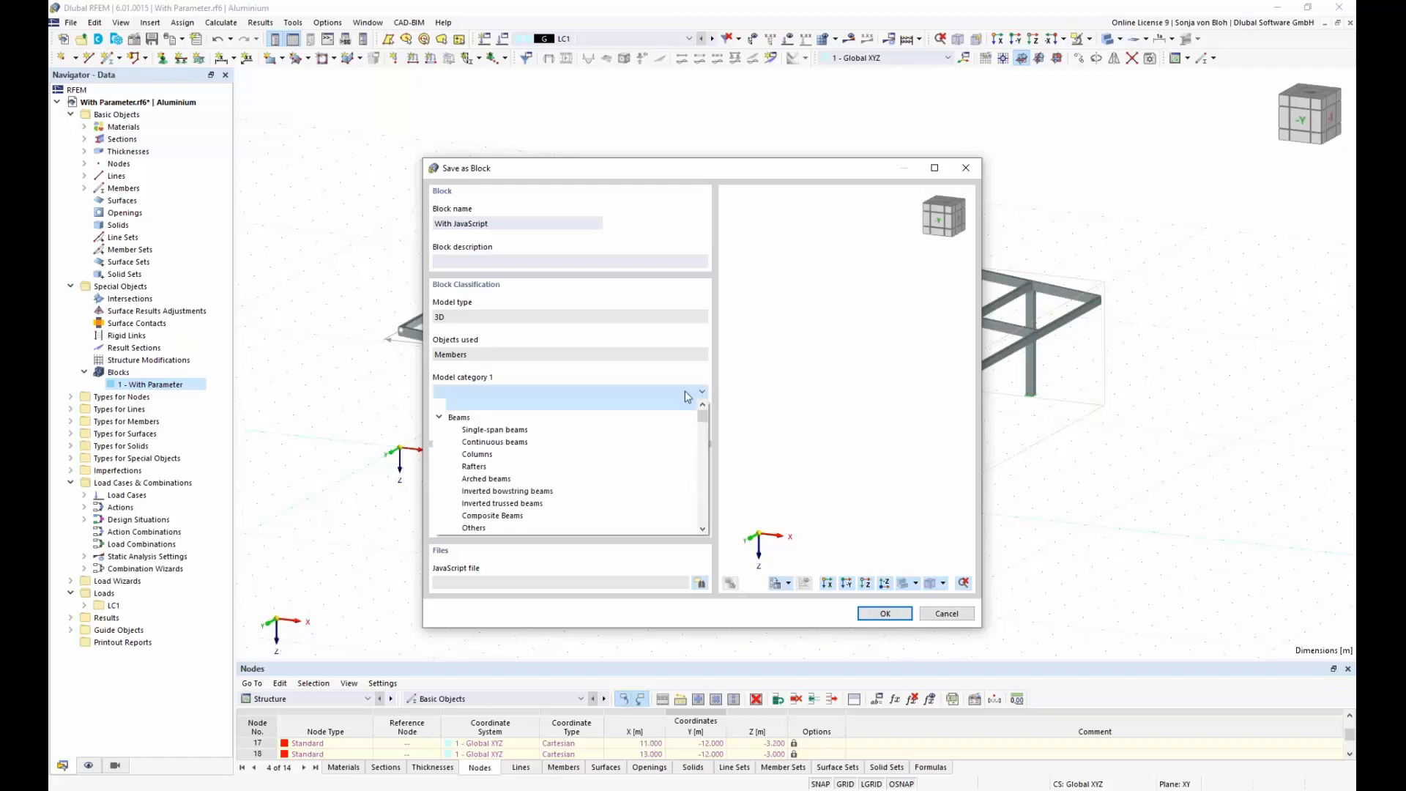
pyautogui.click(657, 418)
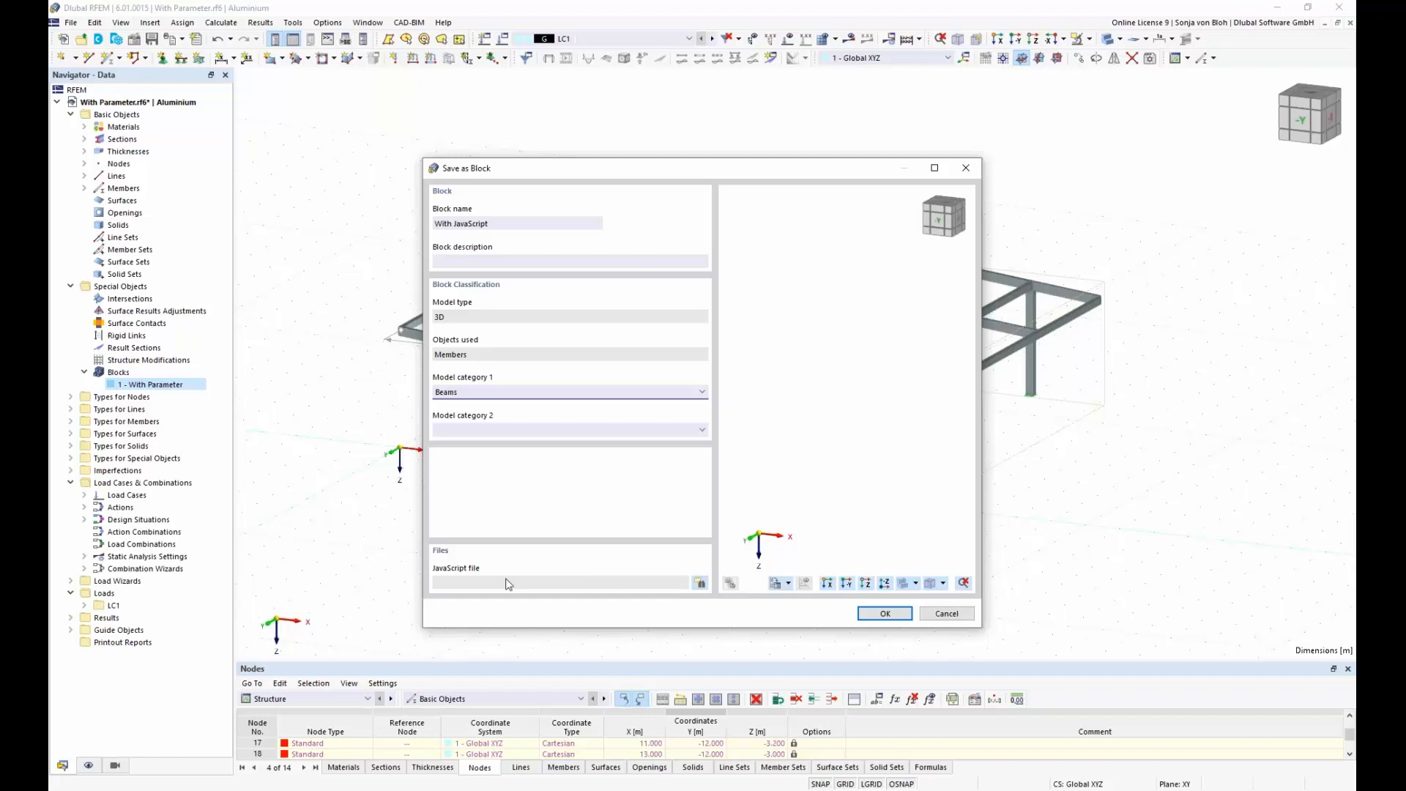
# Step: Attach the file With JavaScript.js as the block's JavaScript file and save the block
pyautogui.click(699, 584)
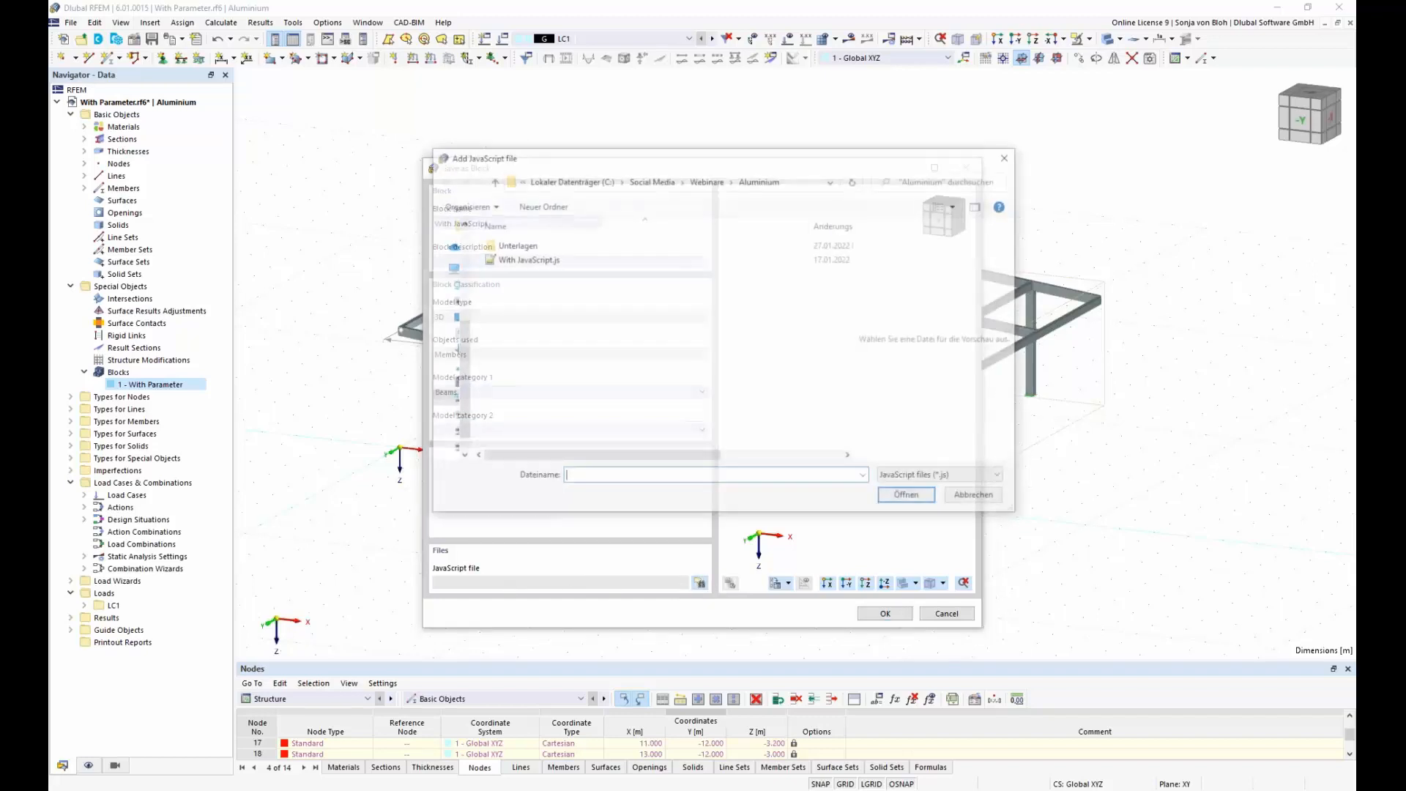
pyautogui.click(549, 262)
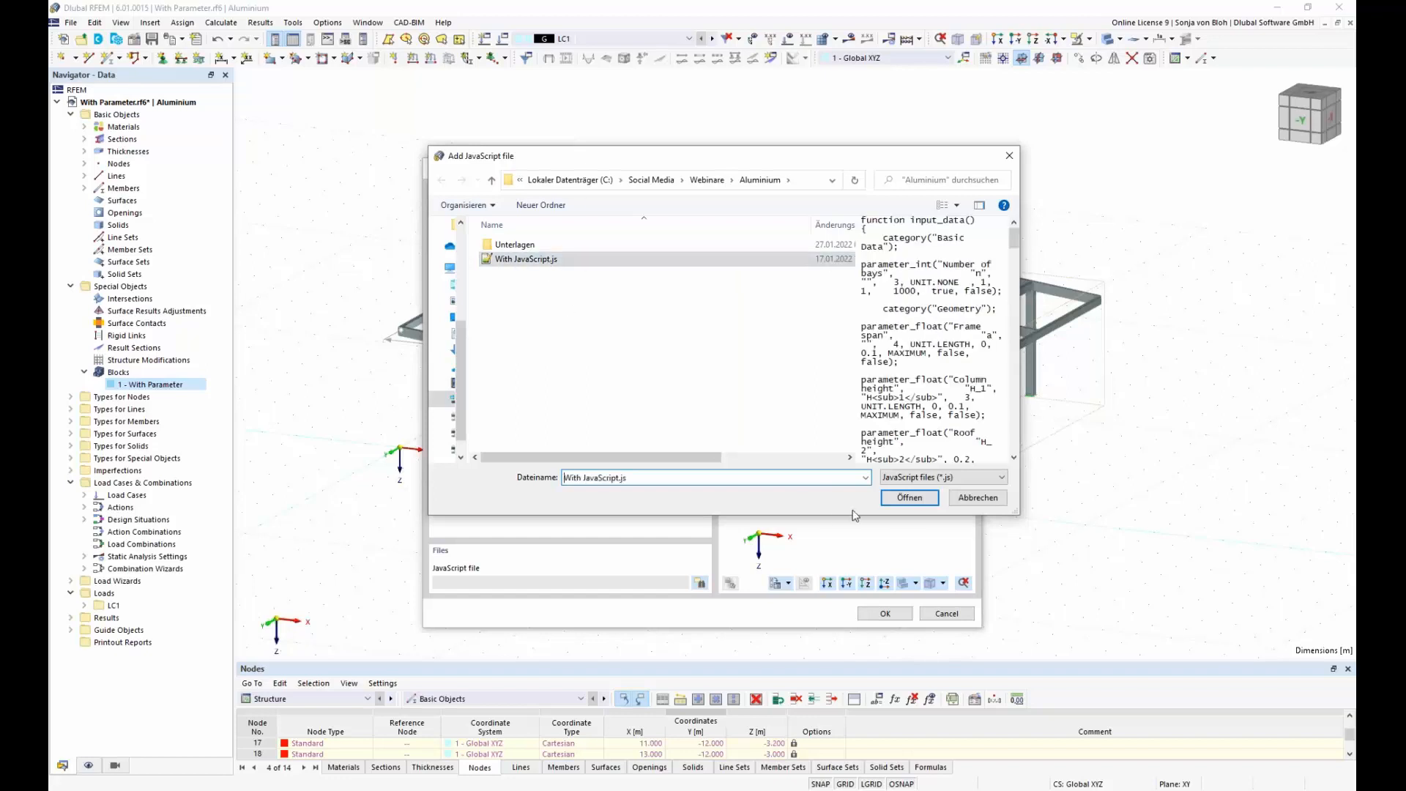
pyautogui.click(900, 501)
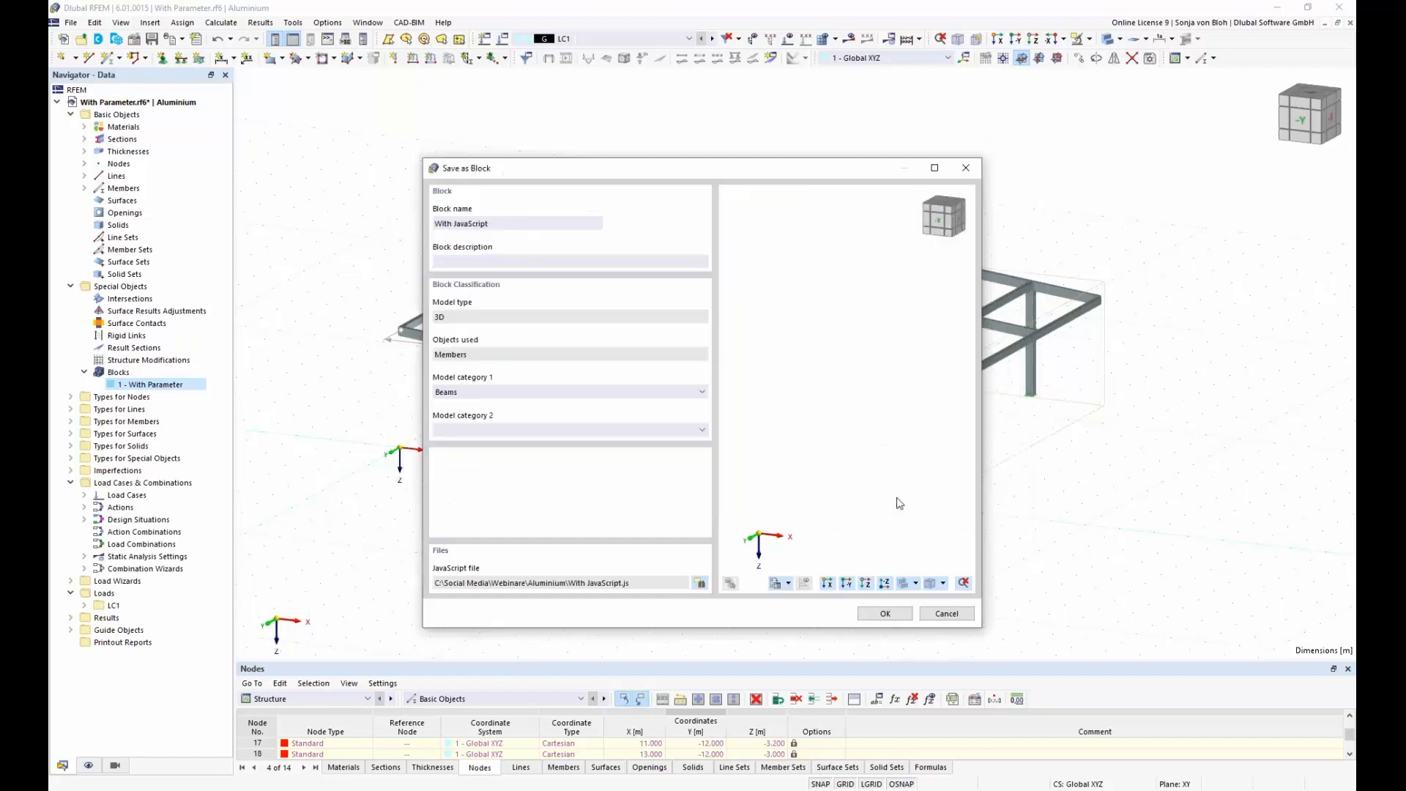
pyautogui.click(886, 614)
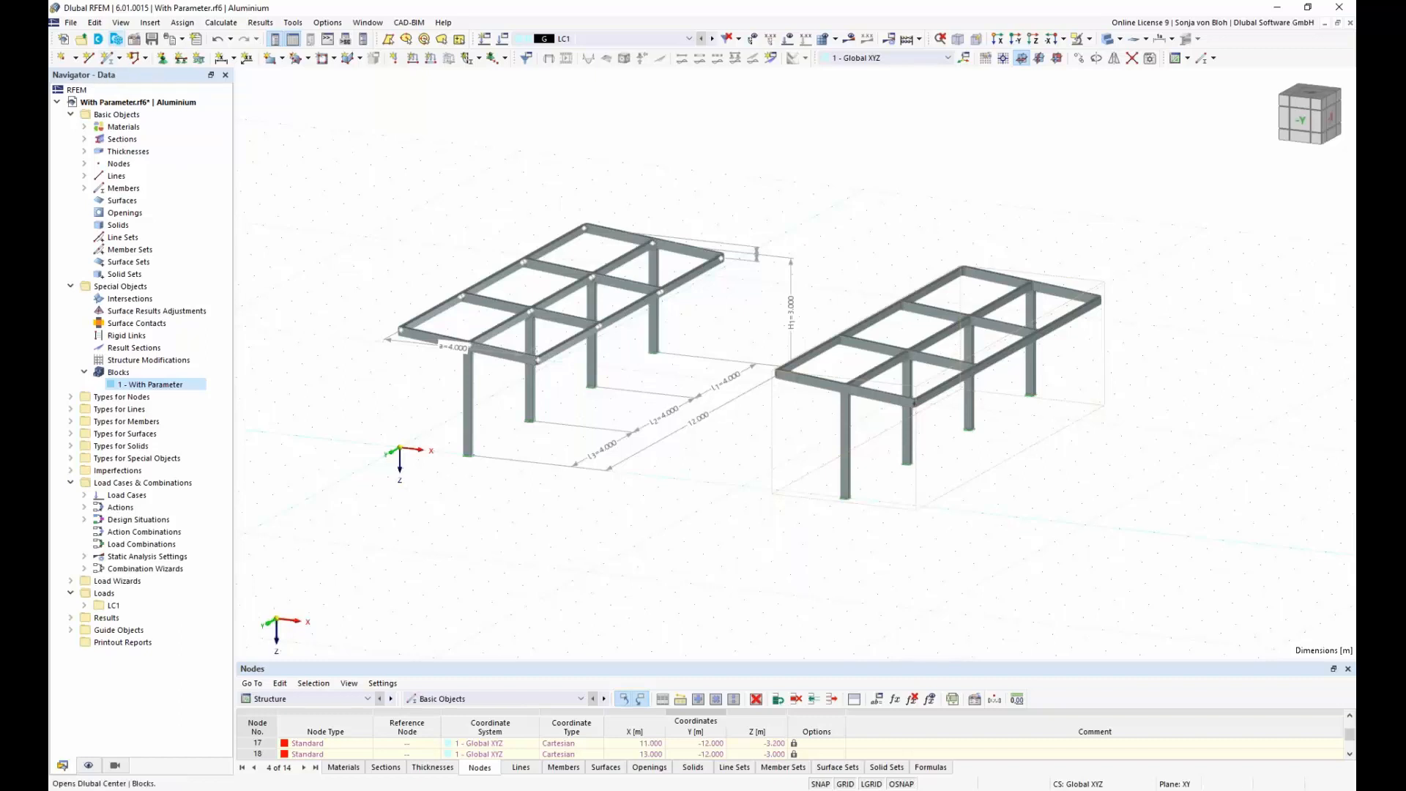
# Step: Load the With JavaScript block from the Beams category of the block library for insertion
pyautogui.click(116, 38)
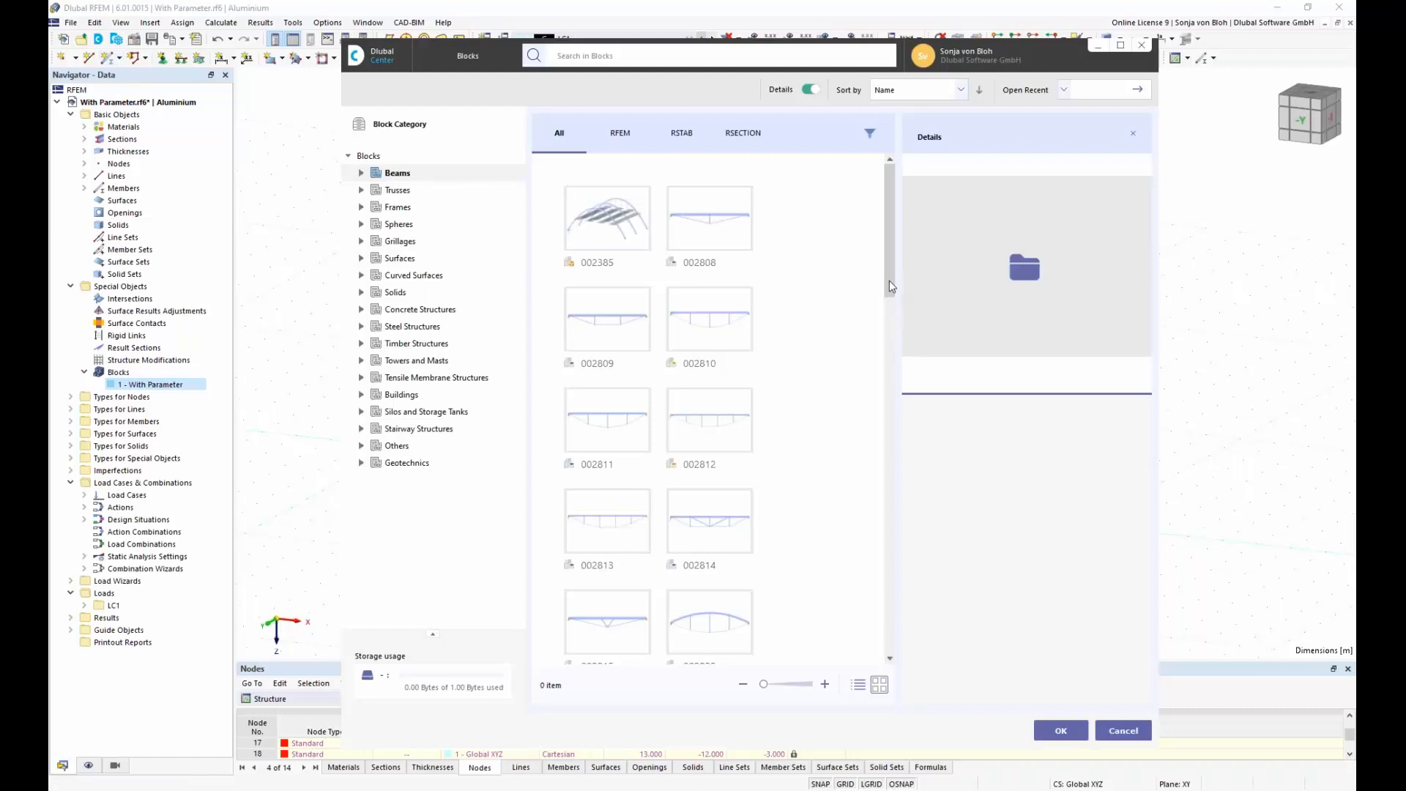
pyautogui.moveTo(889, 282); pyautogui.dragTo(889, 425)
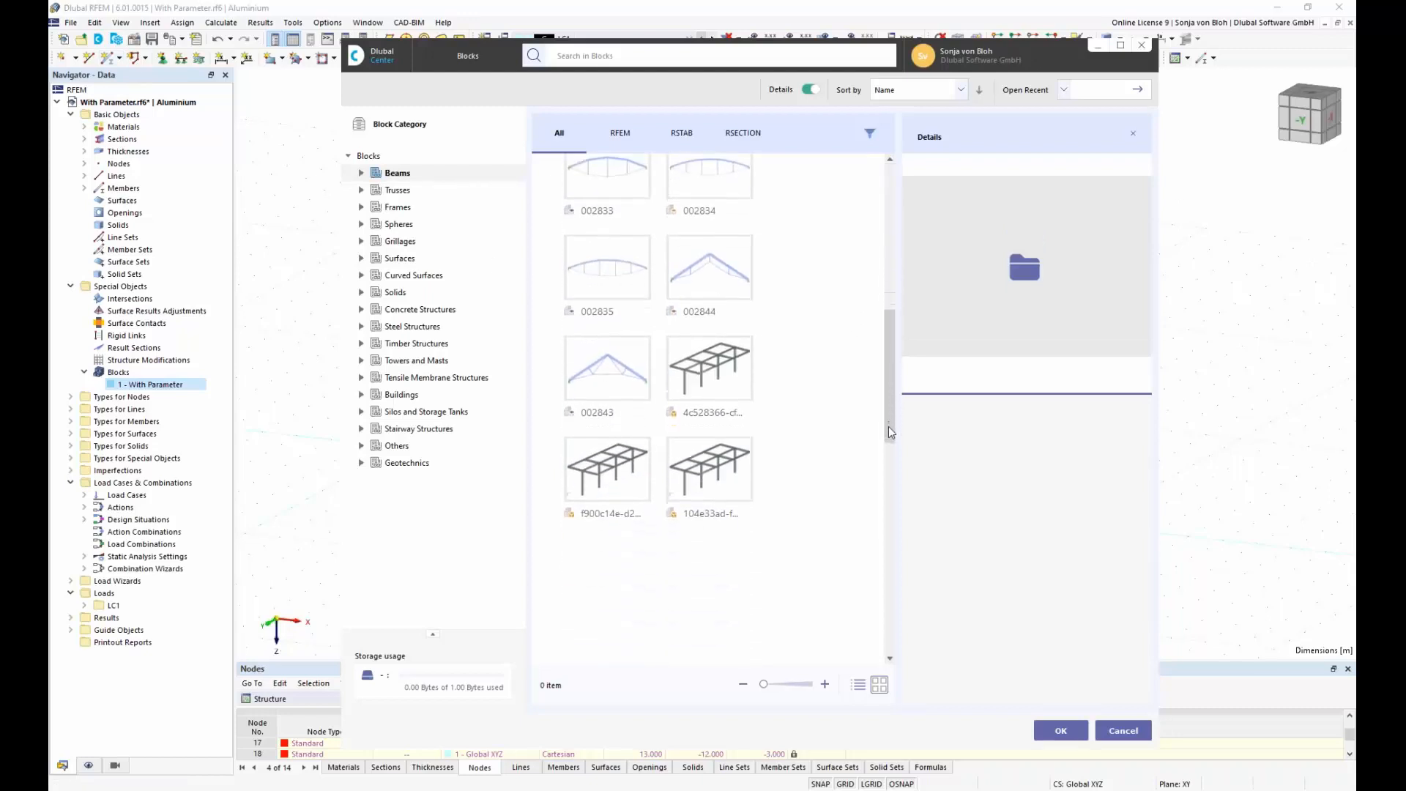
pyautogui.click(720, 369)
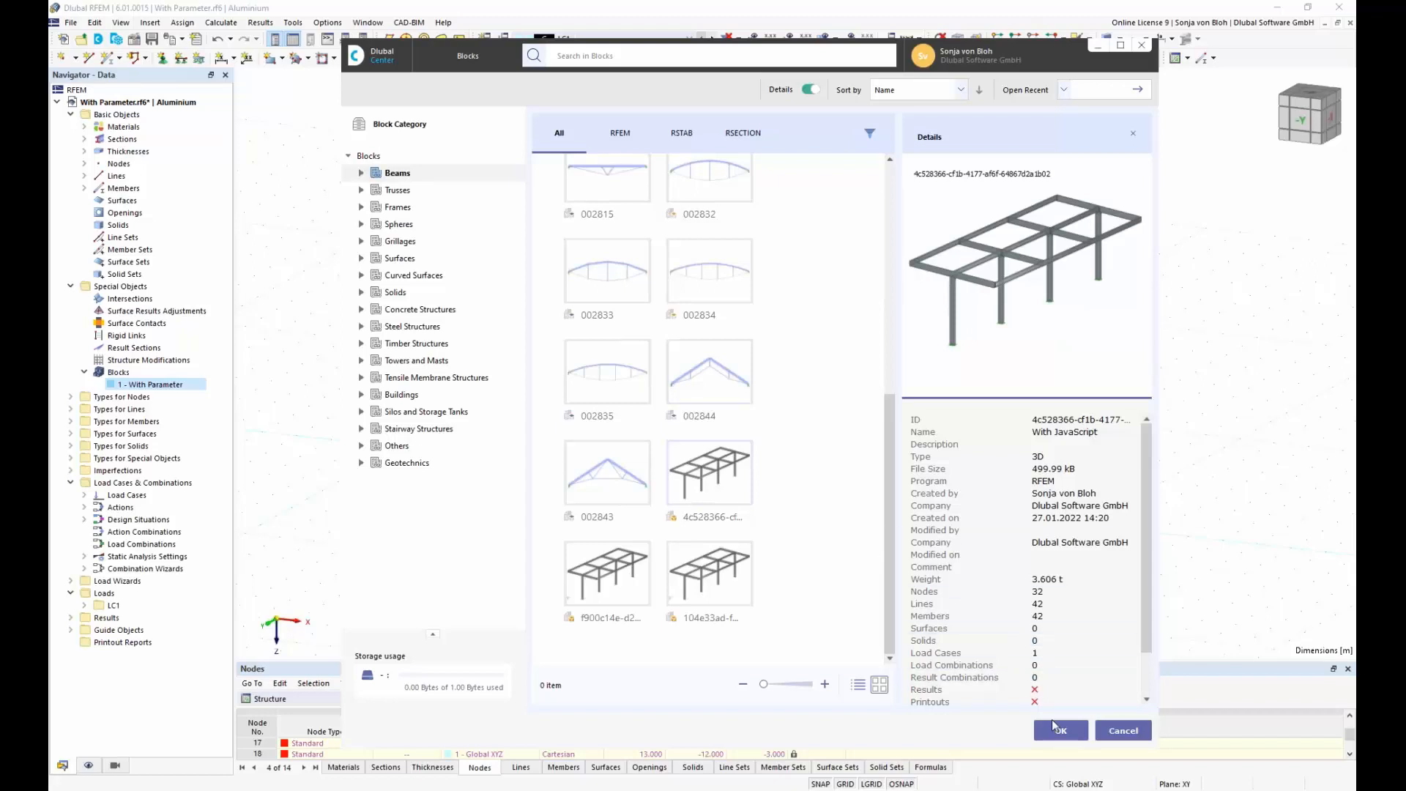
pyautogui.click(1060, 730)
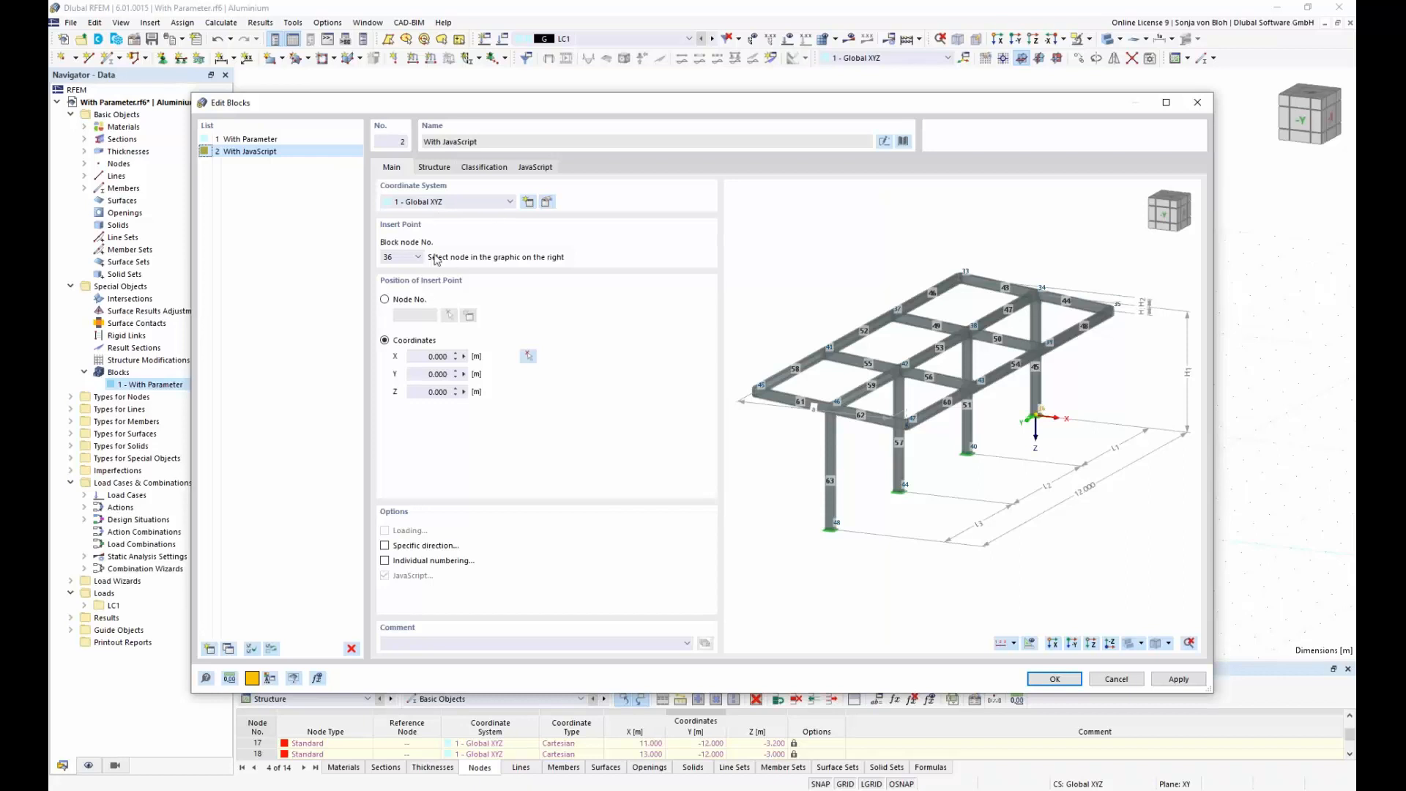
# Step: Try 5 as the number of bays in the With JavaScript block's structure parameters and close the block dialog
pyautogui.click(447, 170)
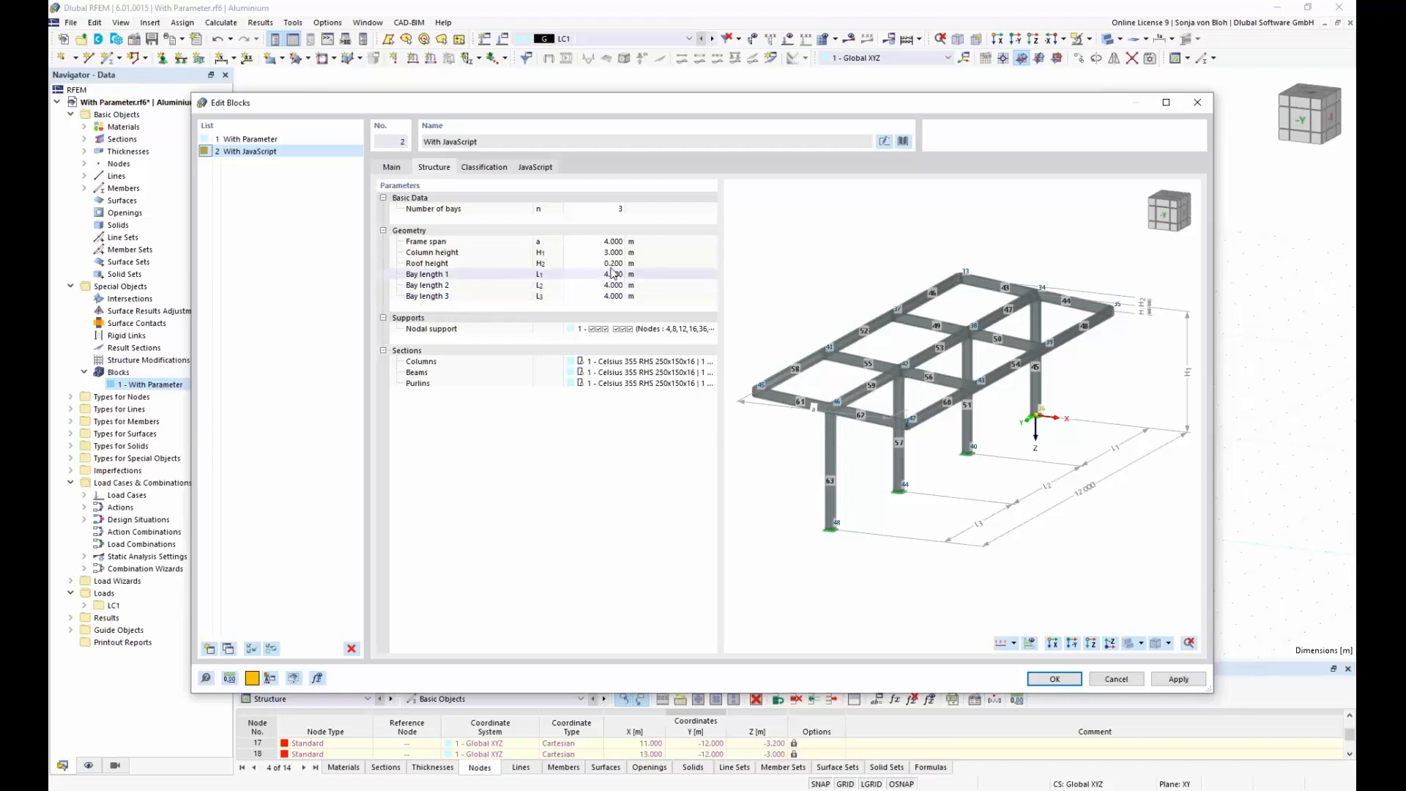
pyautogui.click(601, 209)
pyautogui.write('5')
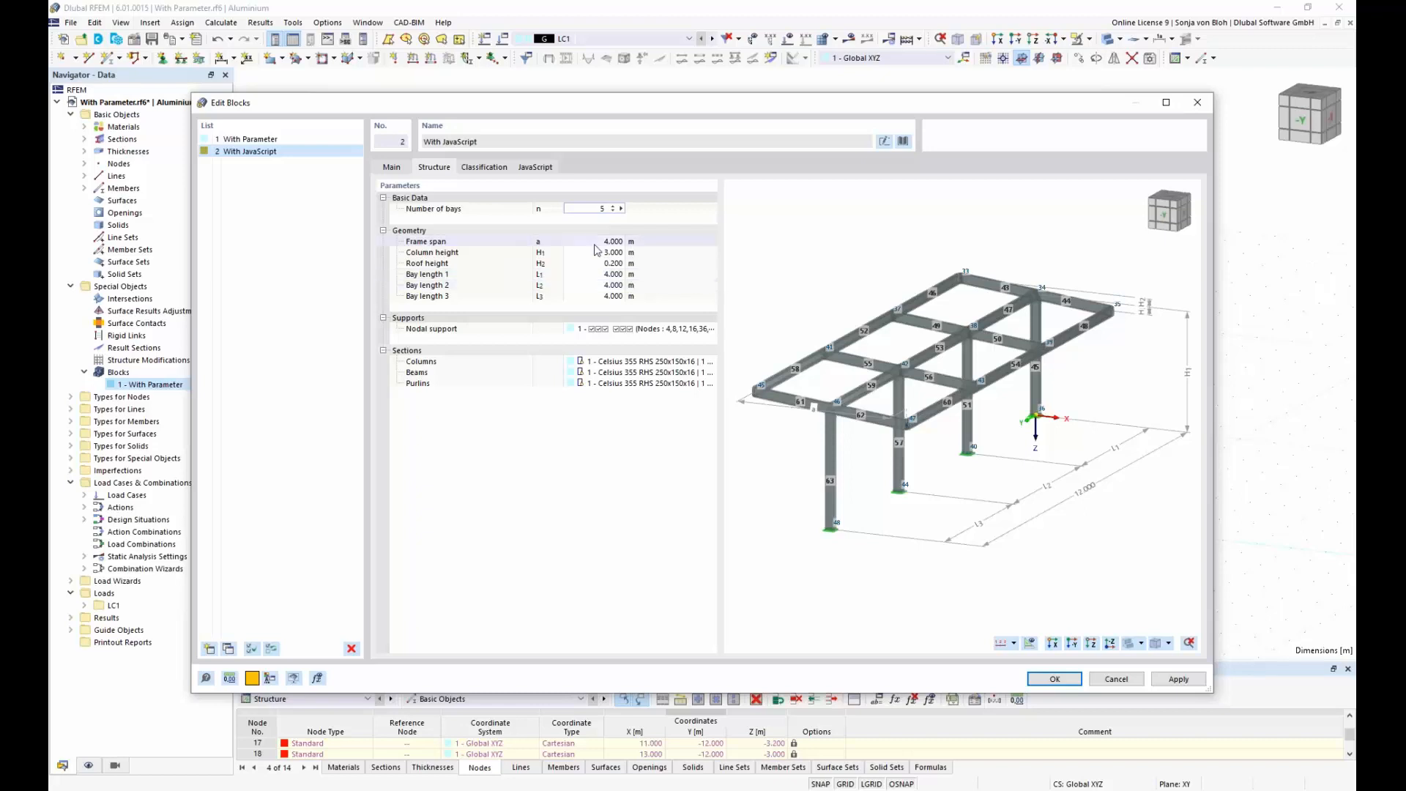
pyautogui.press('Return')
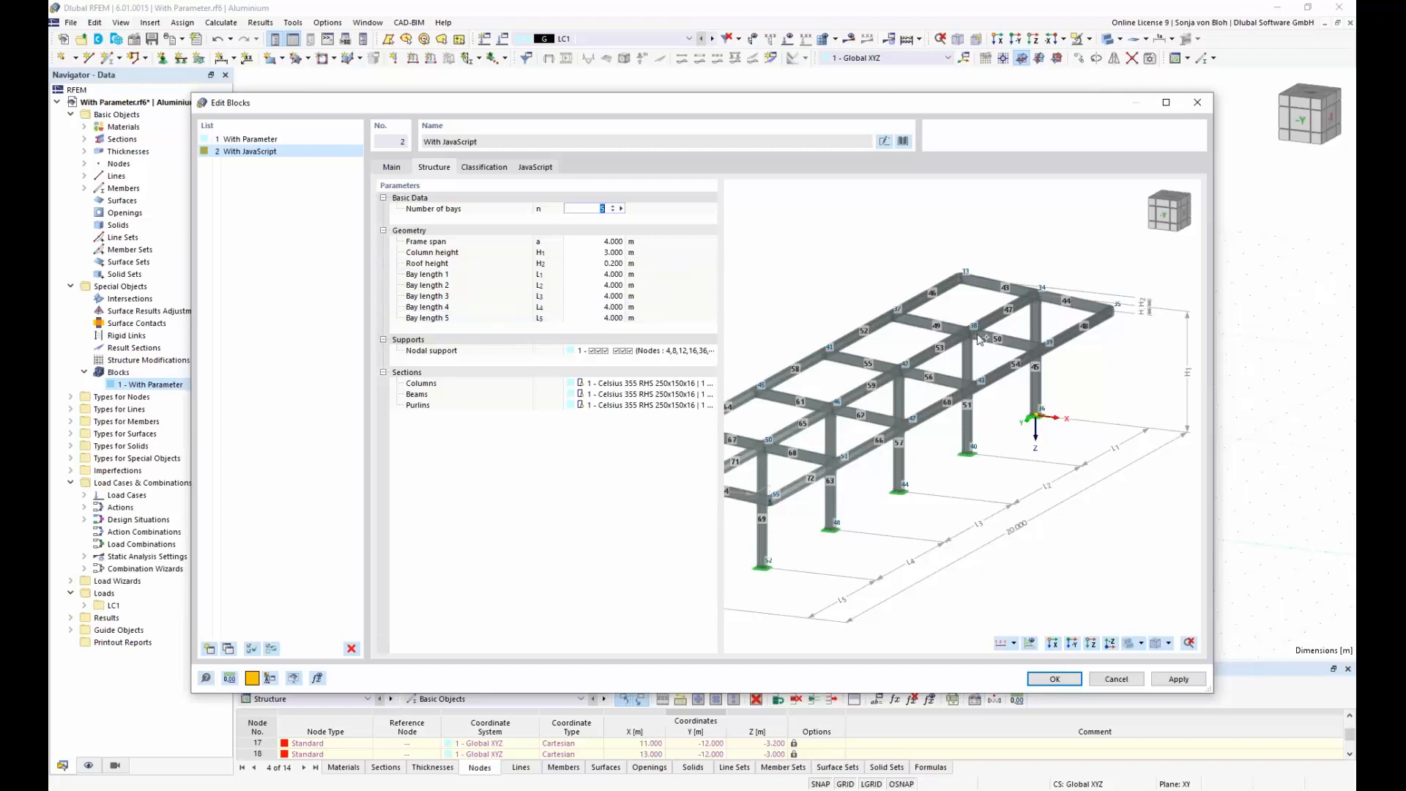
pyautogui.click(1054, 679)
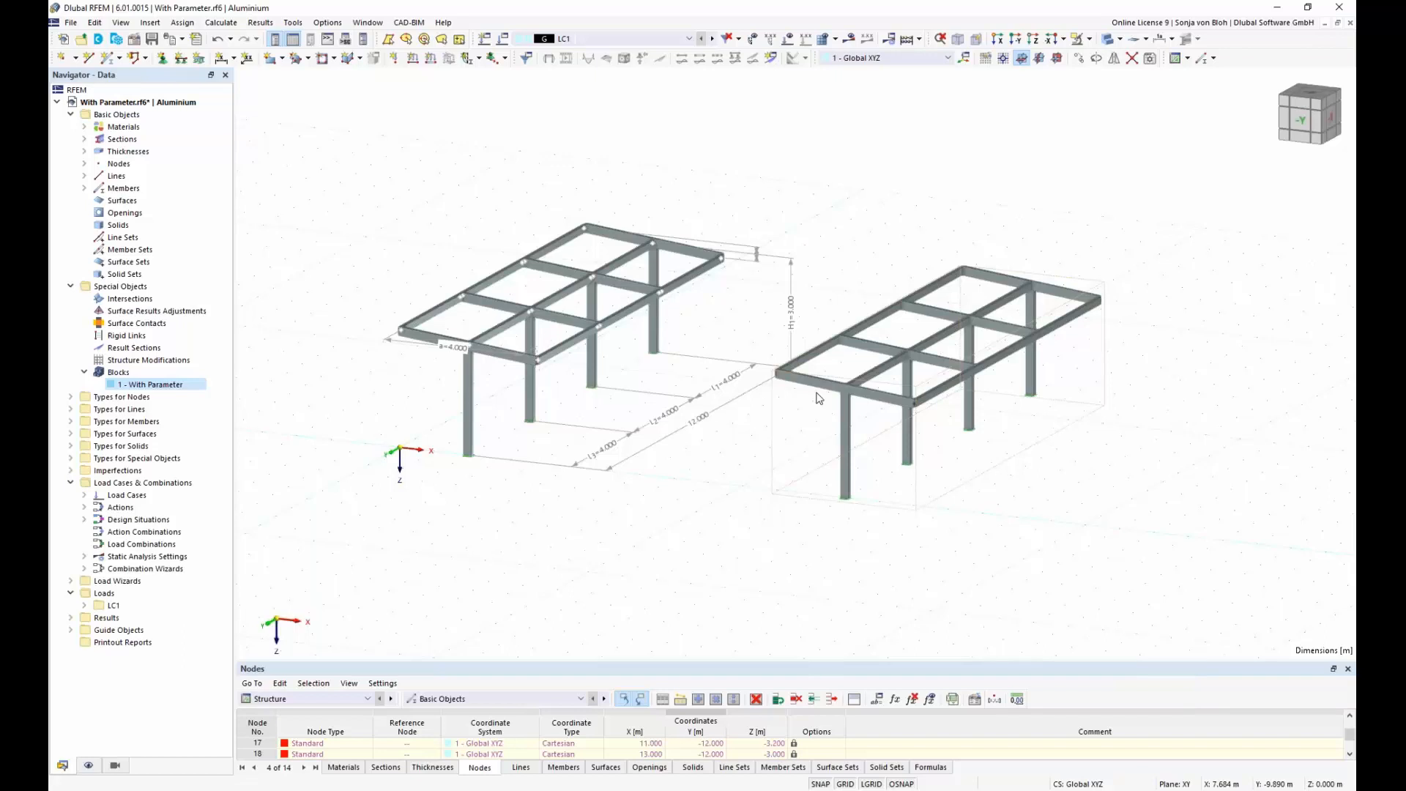
# Step: Close the model With Parameter.rf6 without saving its changes
pyautogui.click(71, 26)
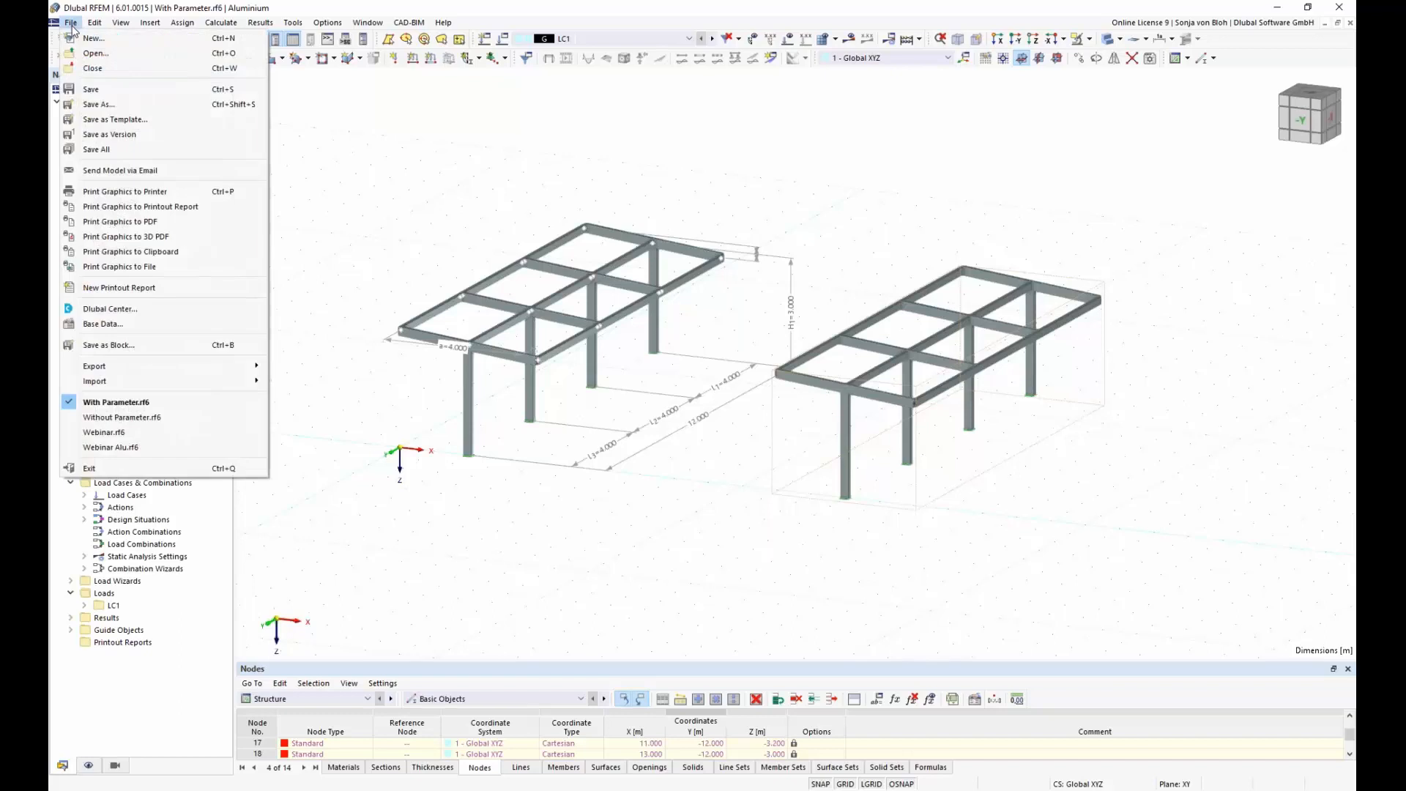
pyautogui.click(93, 68)
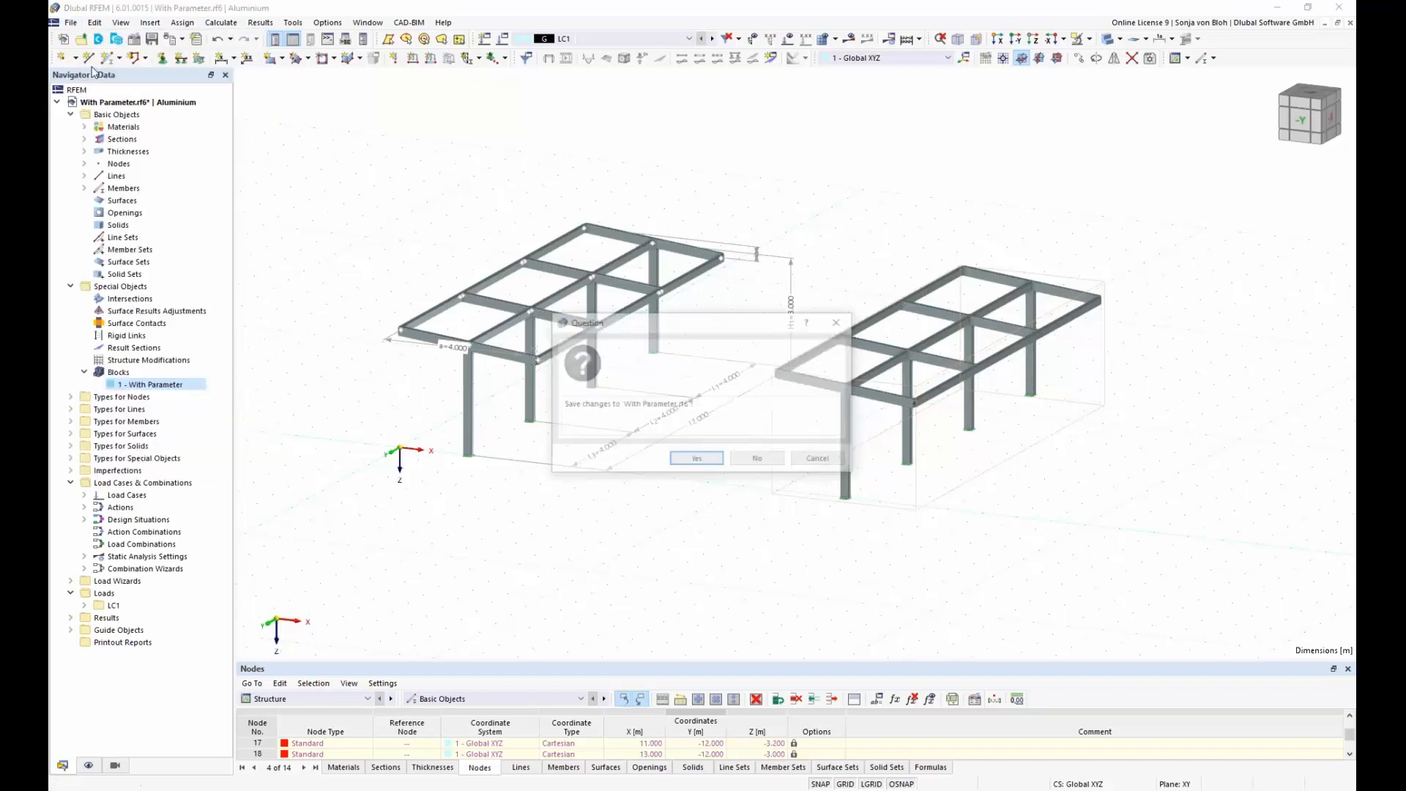
pyautogui.click(765, 462)
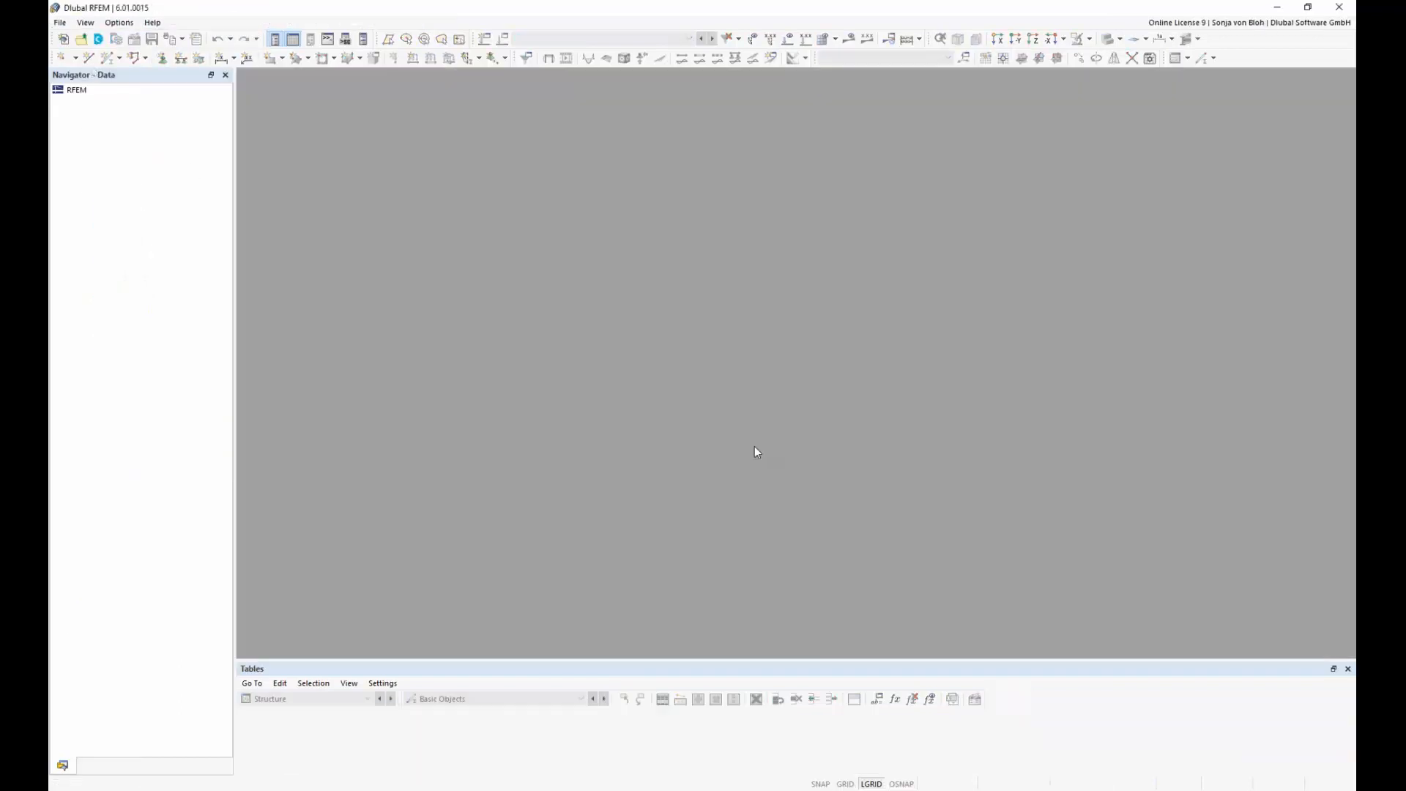
# Step: Start a new model named Webinar in the Aluminium project and activate the Aluminum Design add-on
pyautogui.click(63, 24)
pyautogui.click(86, 38)
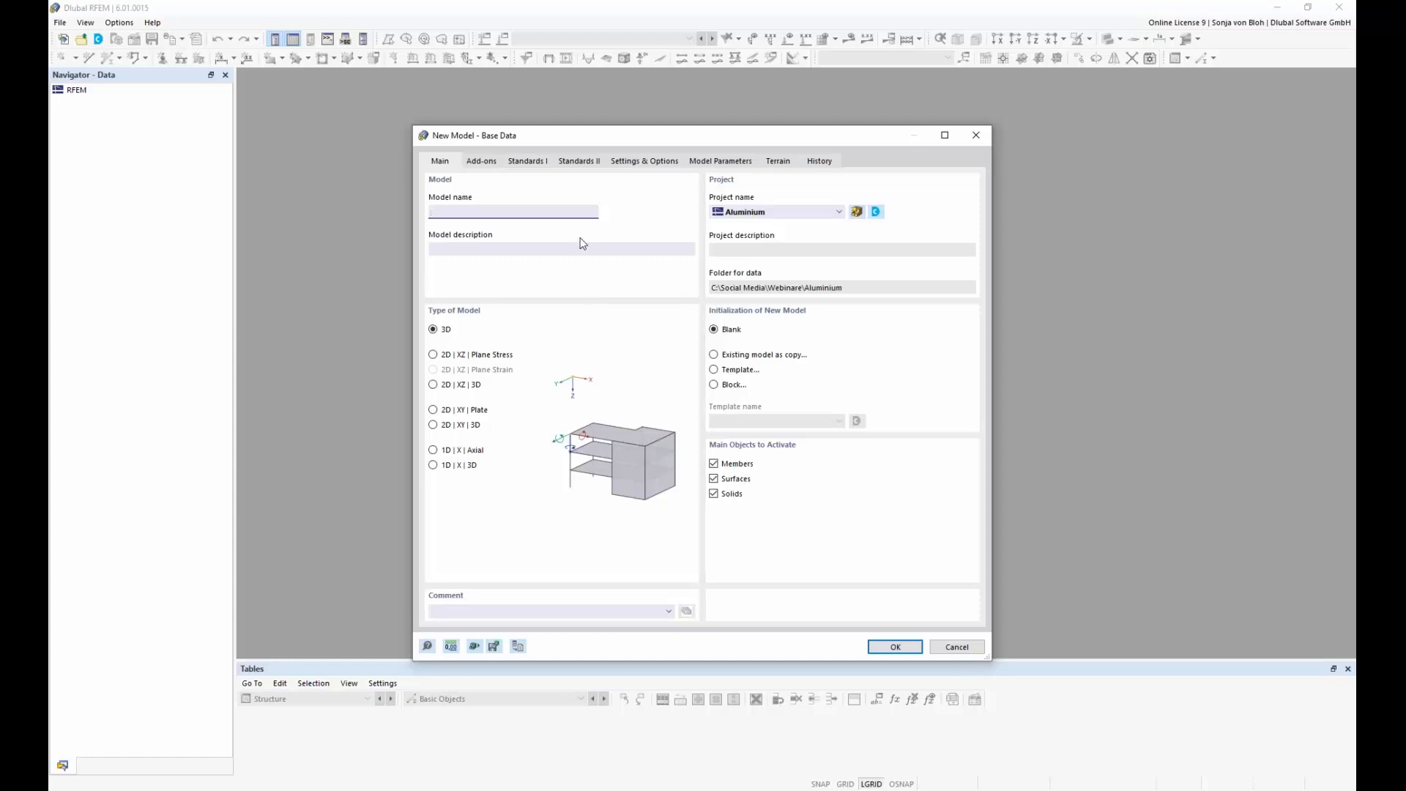
pyautogui.write('Webinar')
pyautogui.click(481, 161)
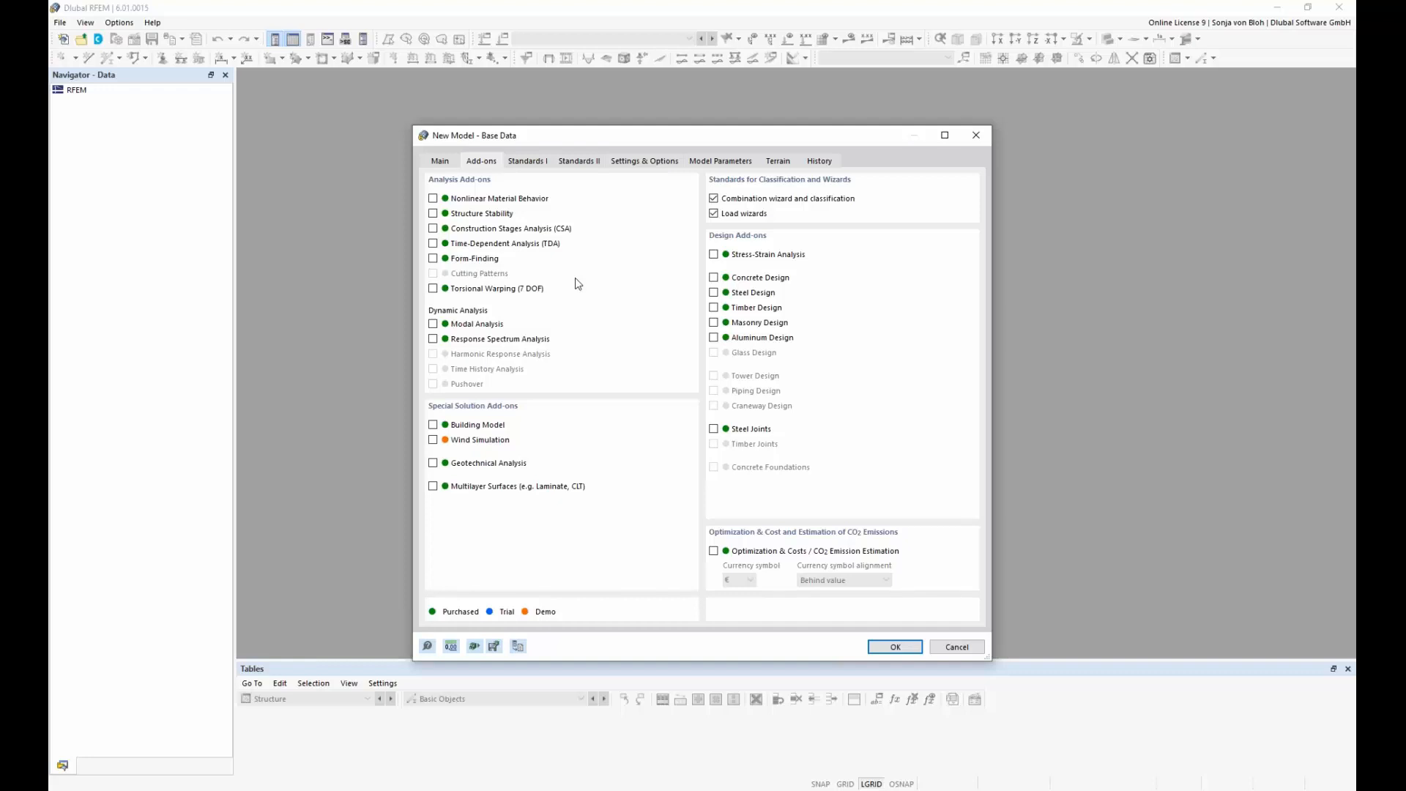
pyautogui.click(714, 339)
# Step: Set the load case classification and combination wizard to EN 1990 with the German national annex DIN | 2012-08
pyautogui.click(533, 162)
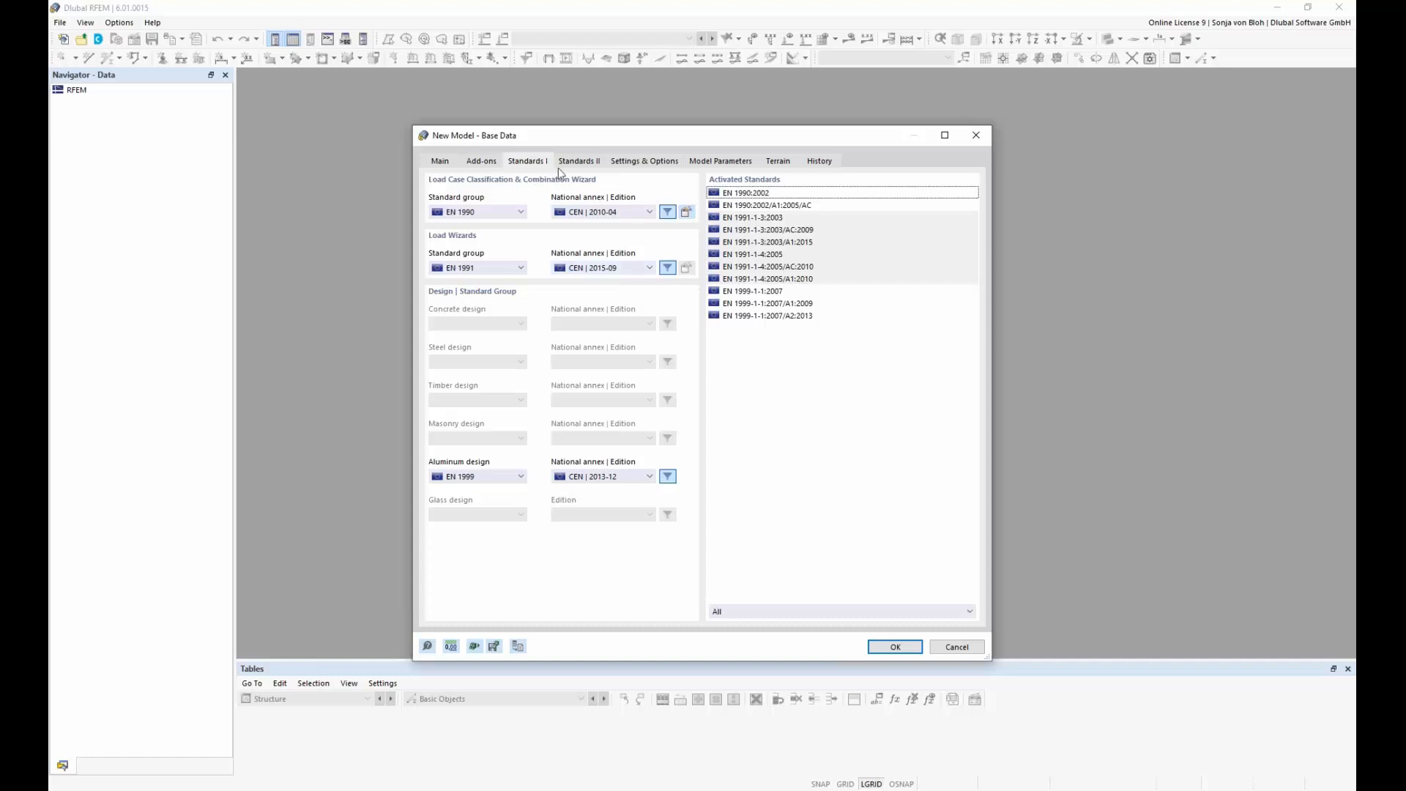
pyautogui.click(521, 212)
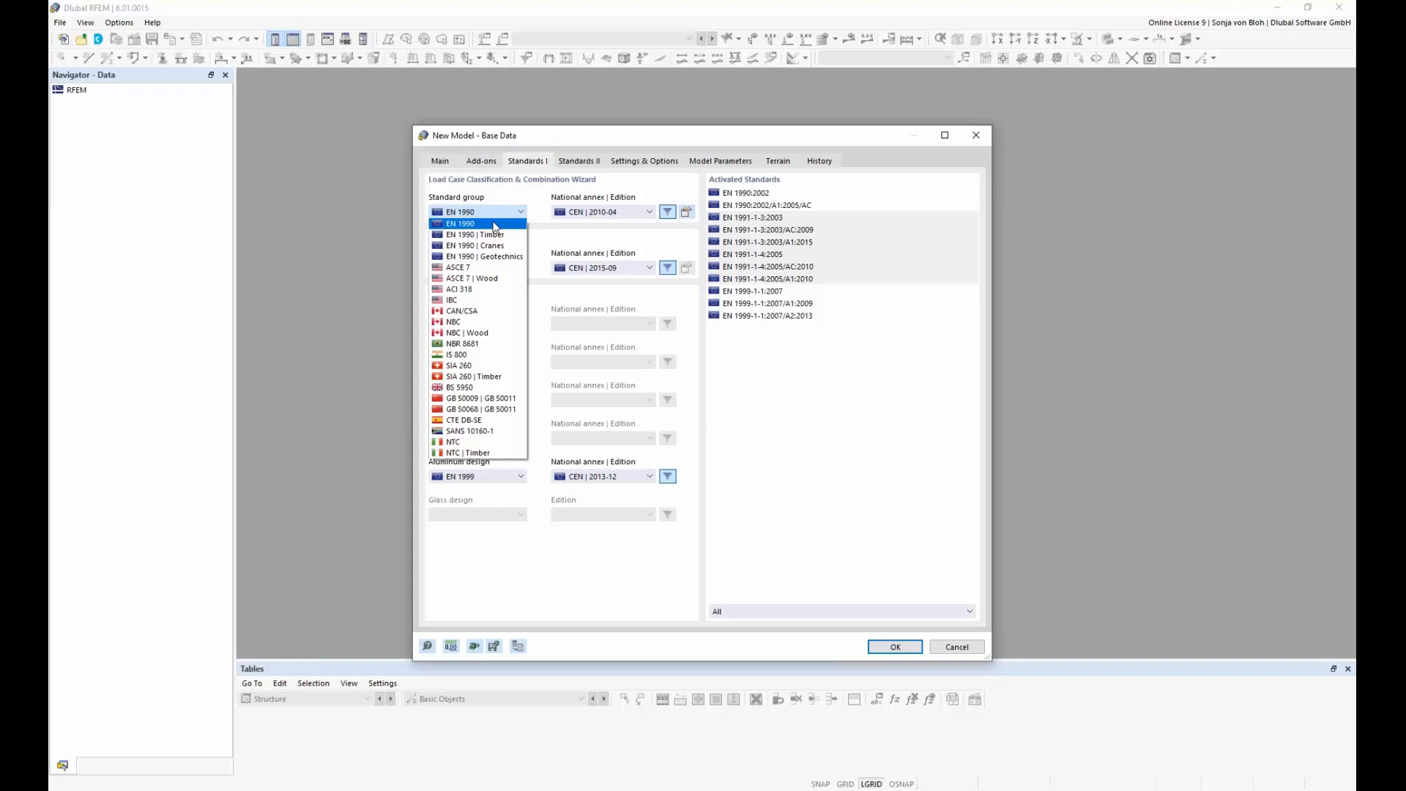
pyautogui.click(495, 225)
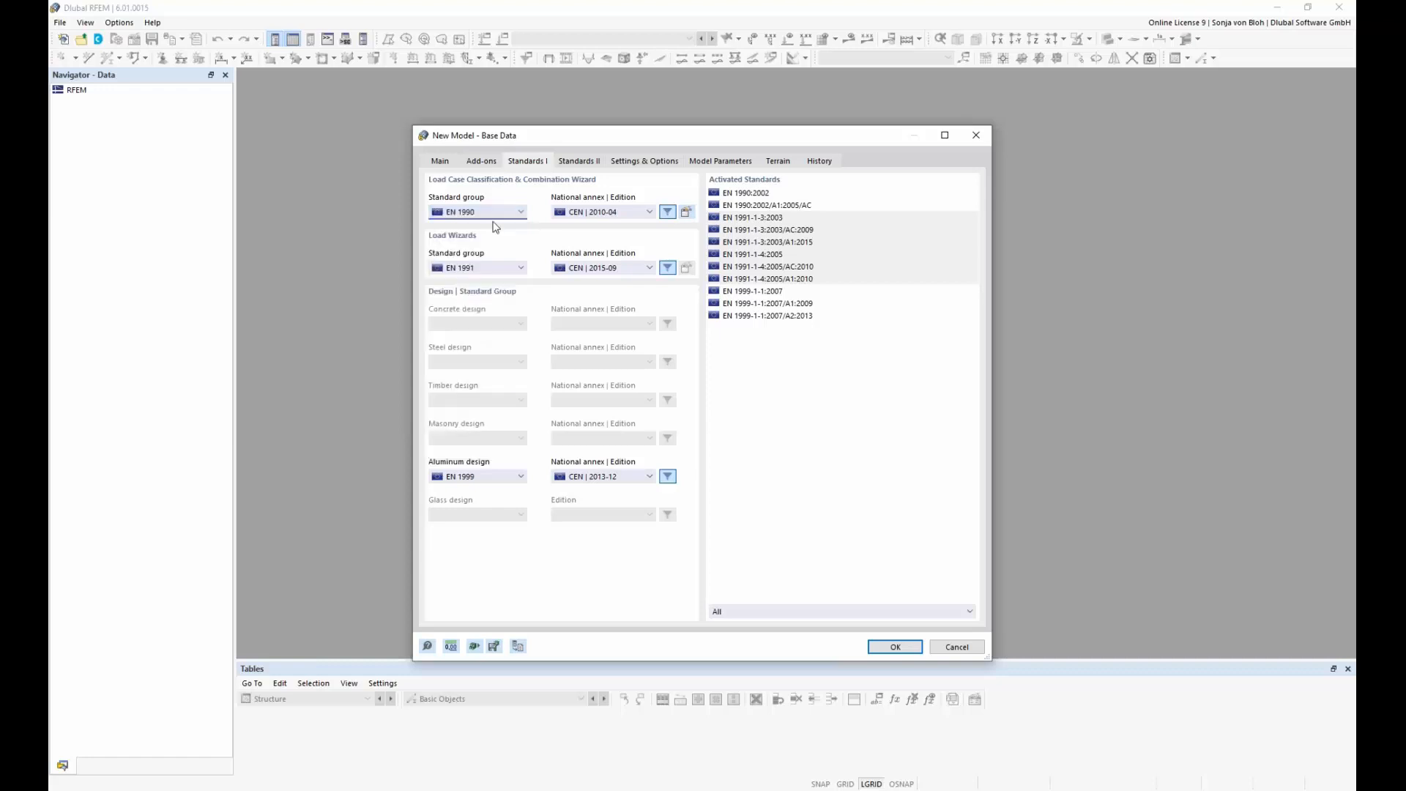
pyautogui.click(650, 213)
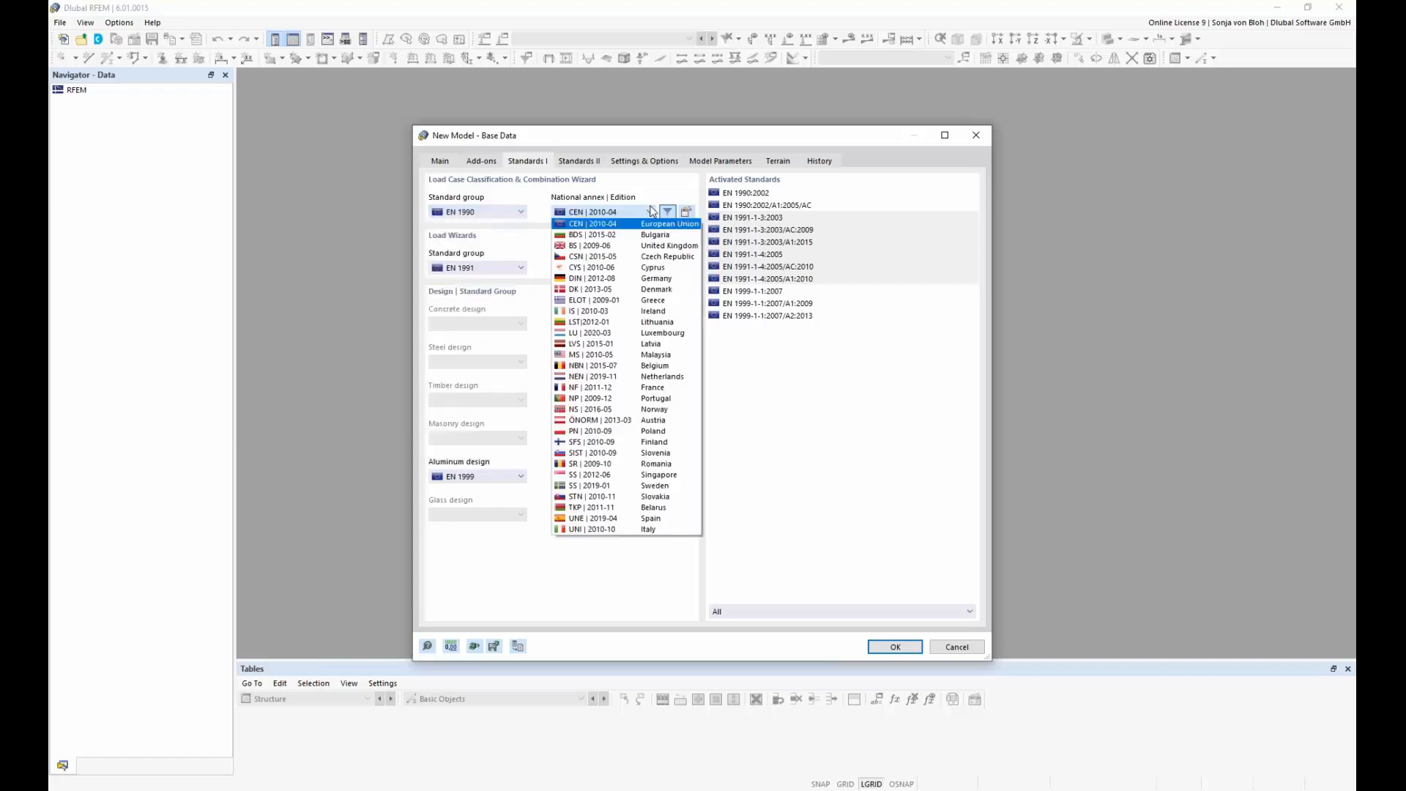
pyautogui.click(616, 280)
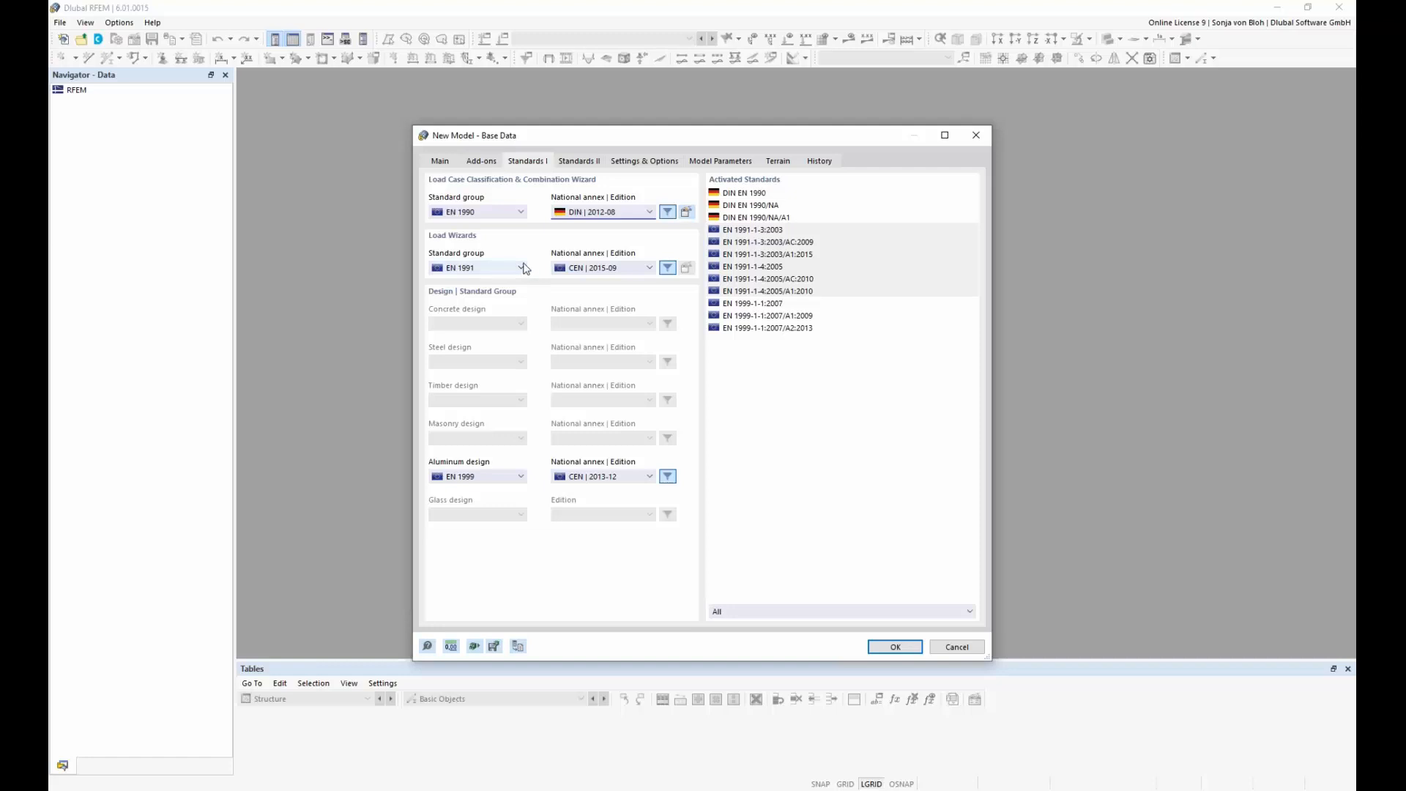
# Step: Keep EN 1991 for the load wizards and set their national annex to the German DIN | 2019-04
pyautogui.click(522, 268)
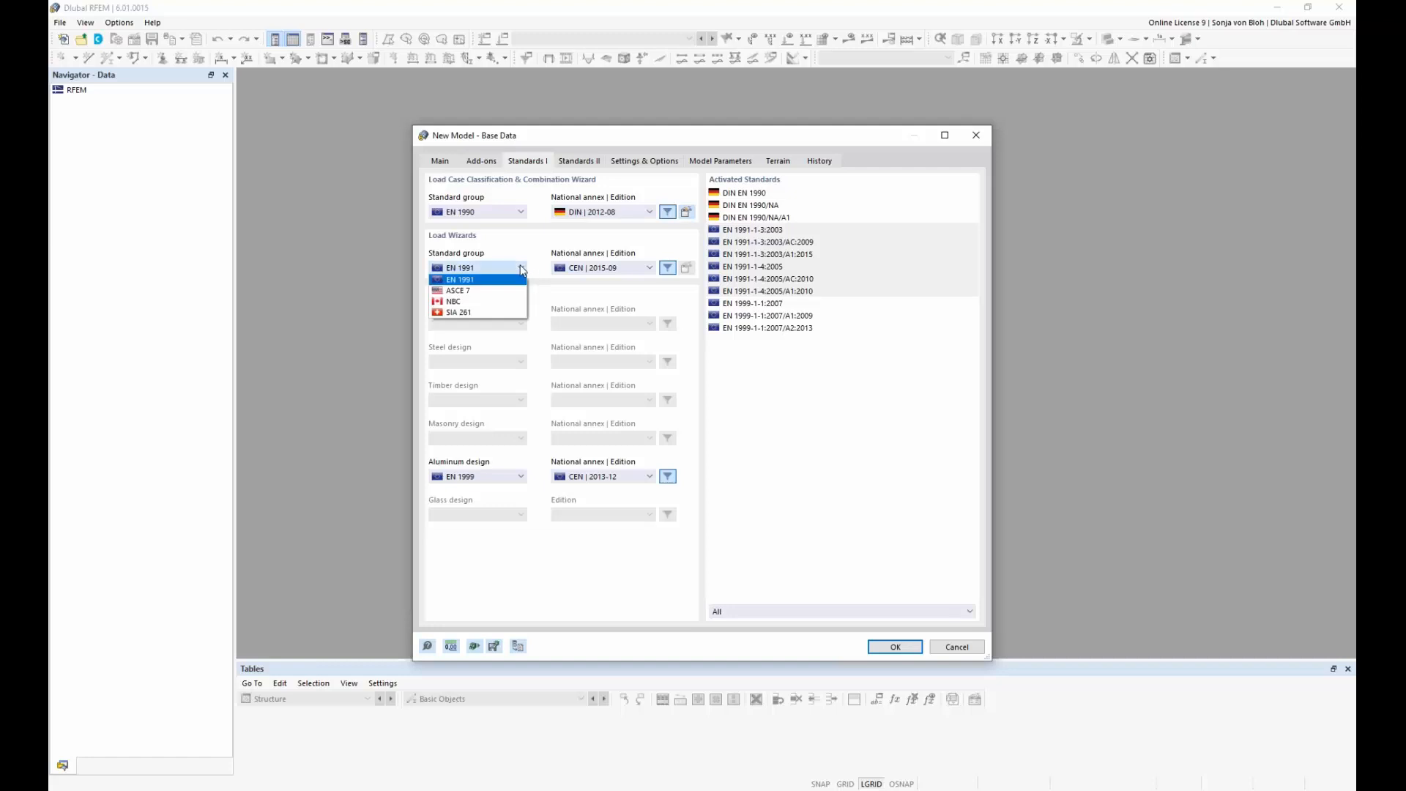
pyautogui.click(522, 270)
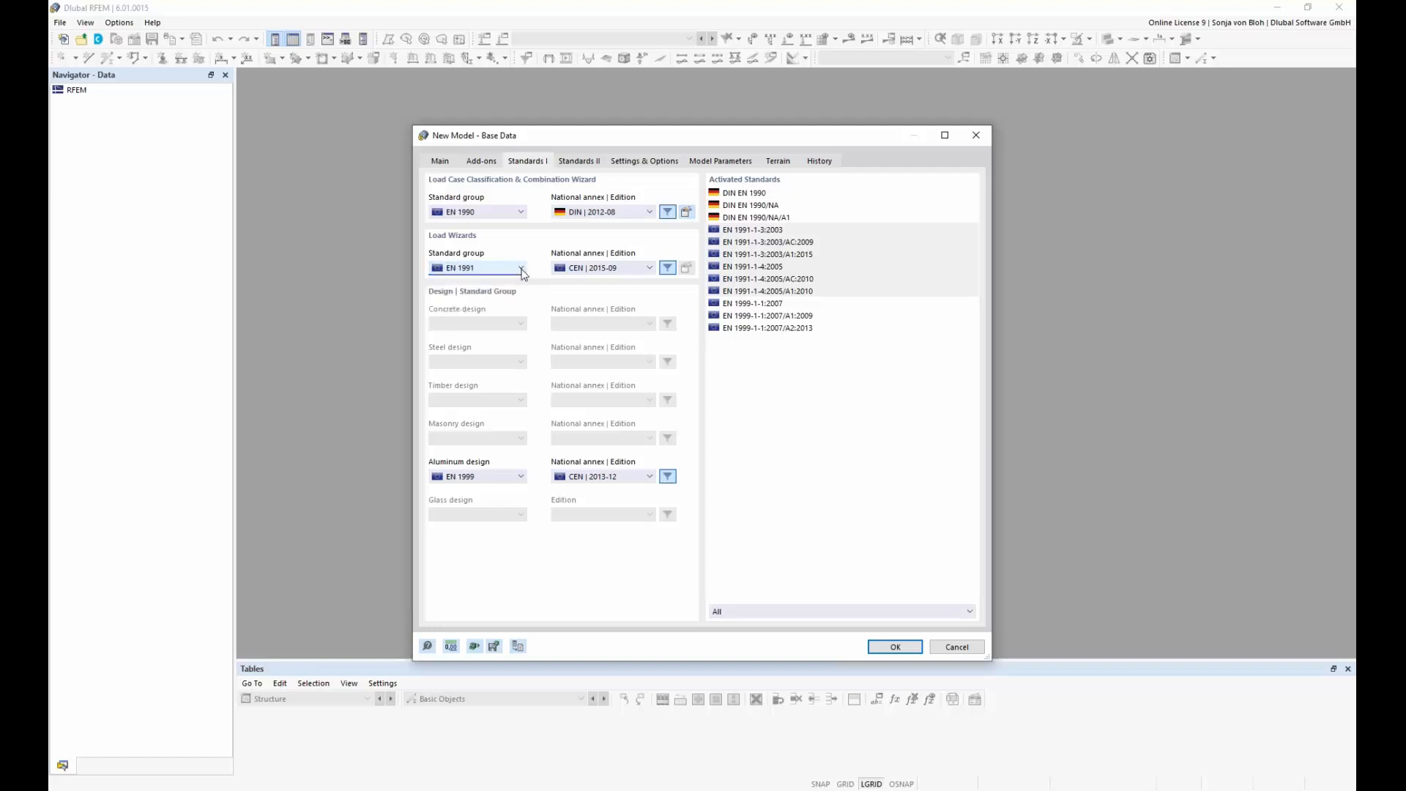
pyautogui.click(650, 269)
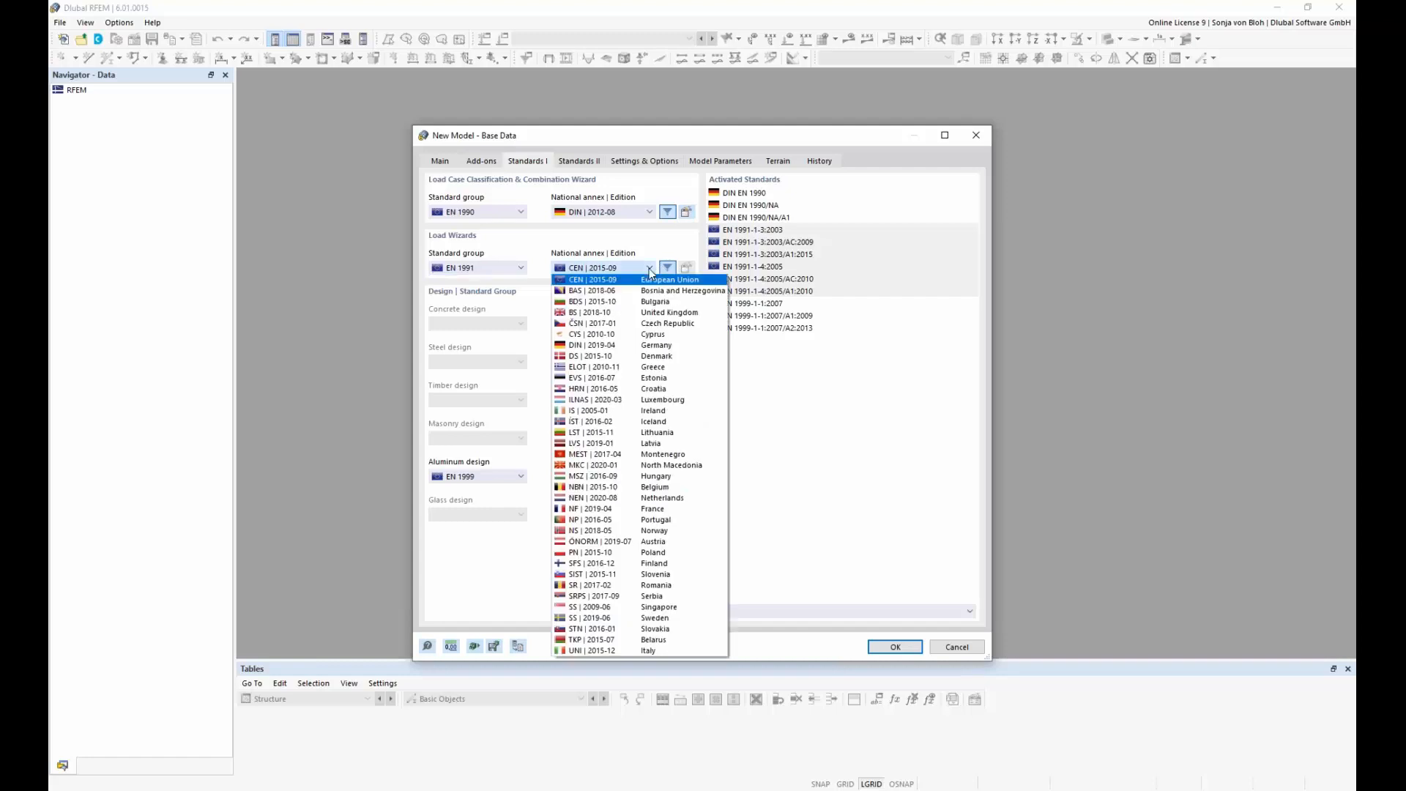
pyautogui.click(618, 345)
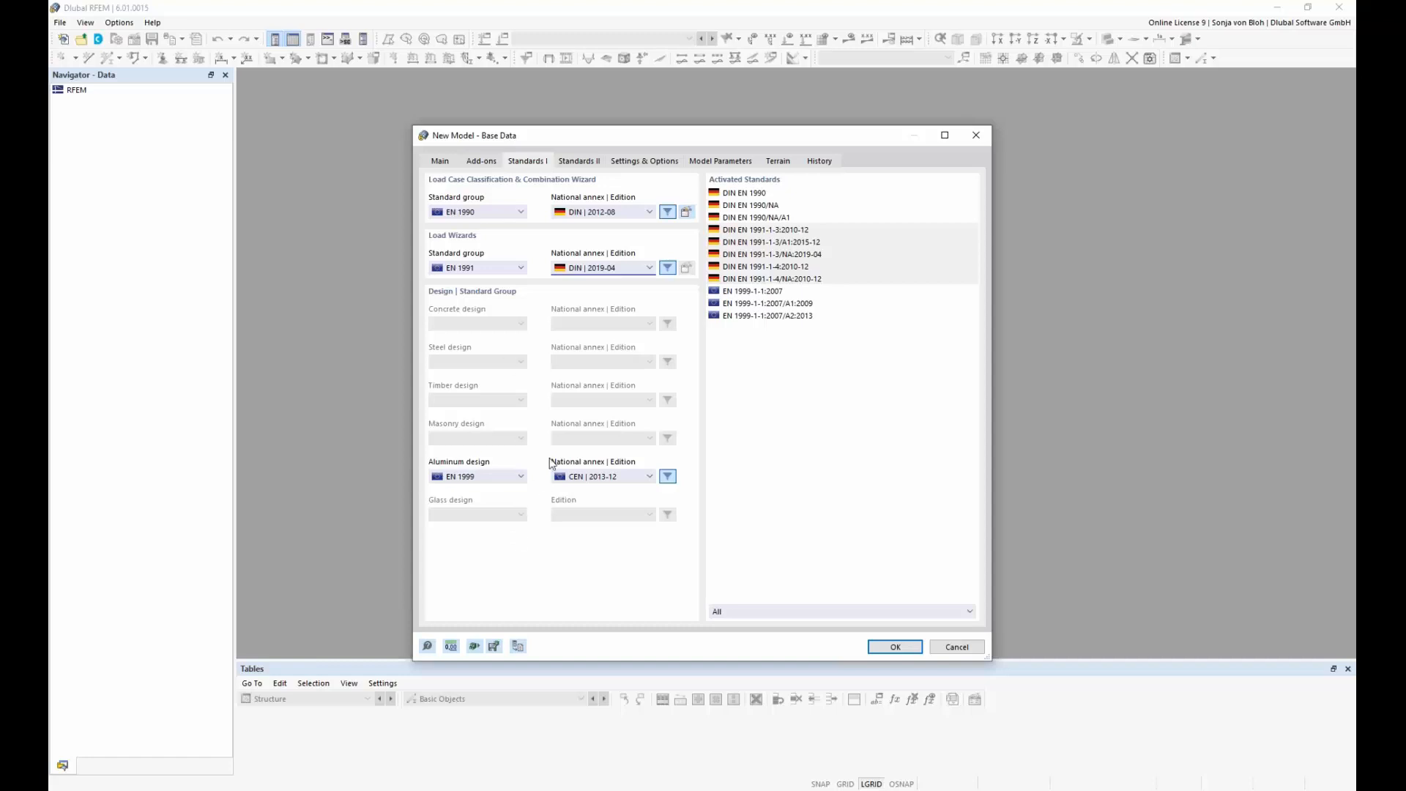
# Step: Set the aluminum design standard to EN 1999 with the German national annex DIN | 2021-03
pyautogui.click(522, 477)
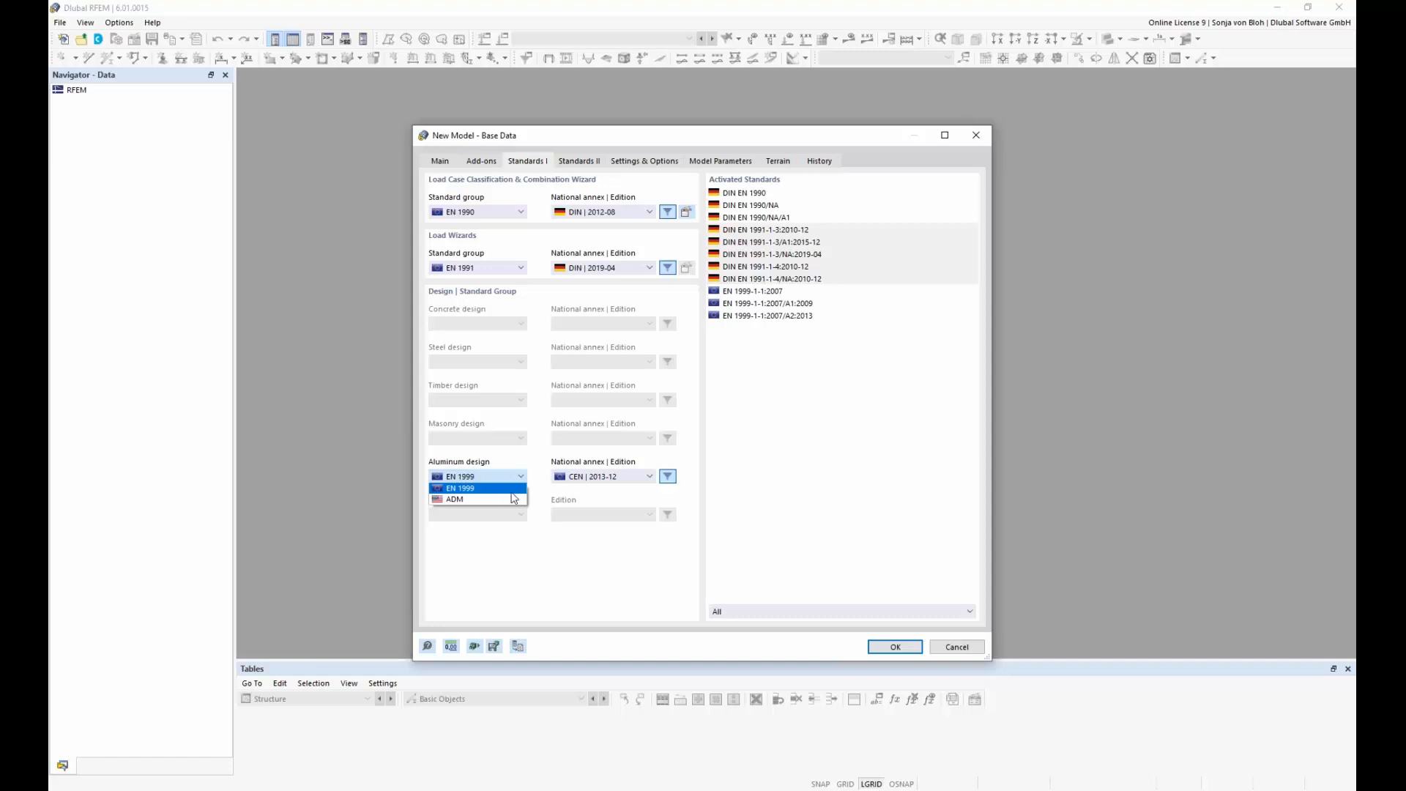
pyautogui.click(509, 489)
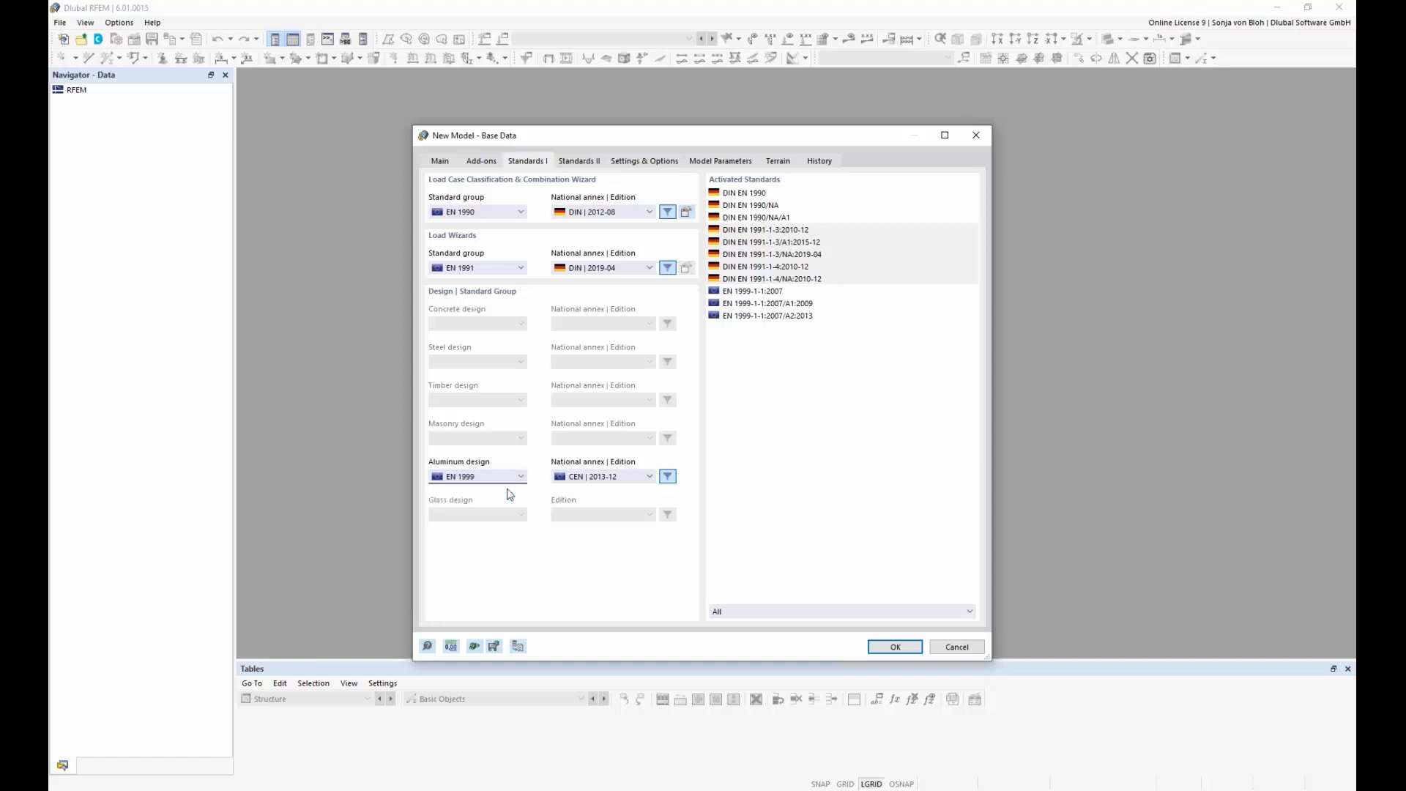
pyautogui.click(646, 476)
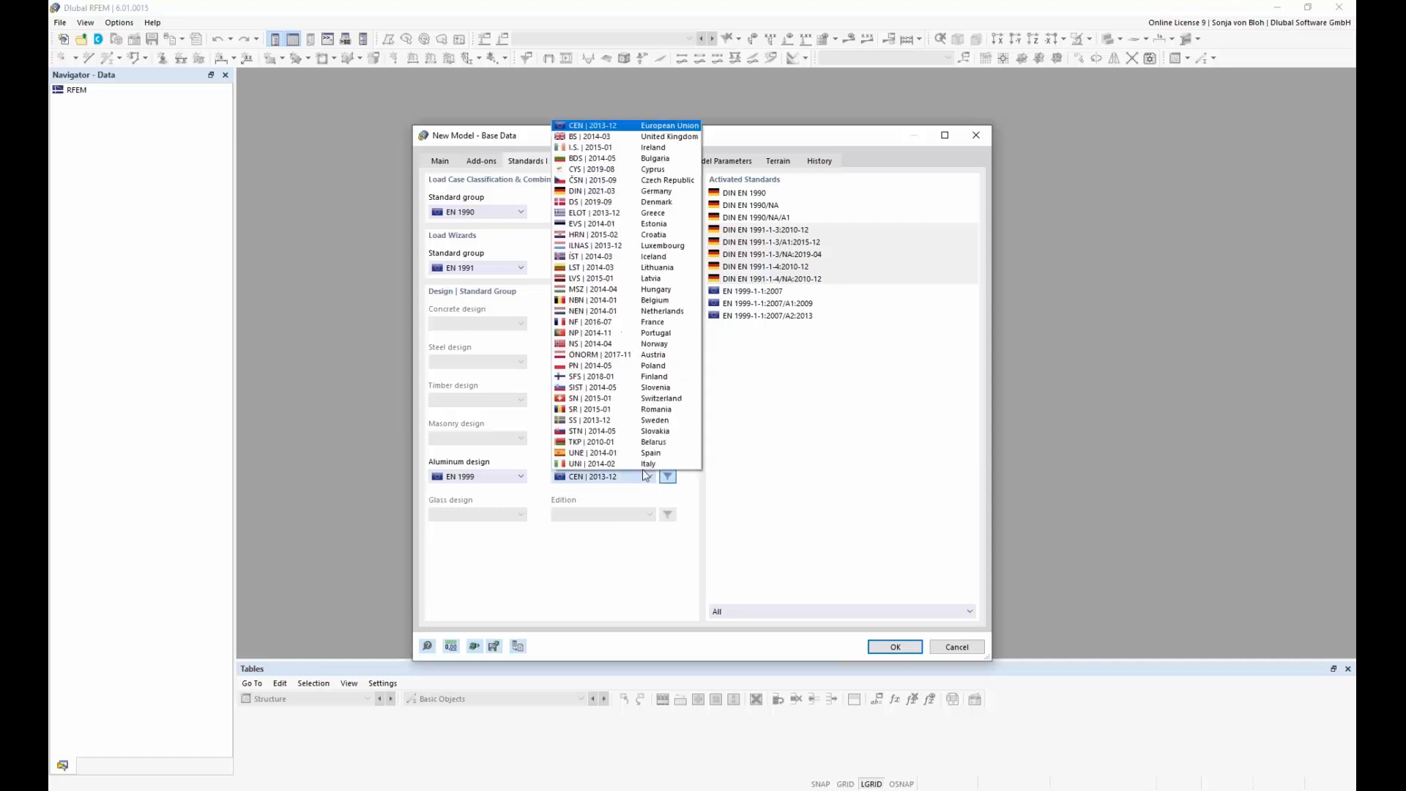
pyautogui.click(595, 192)
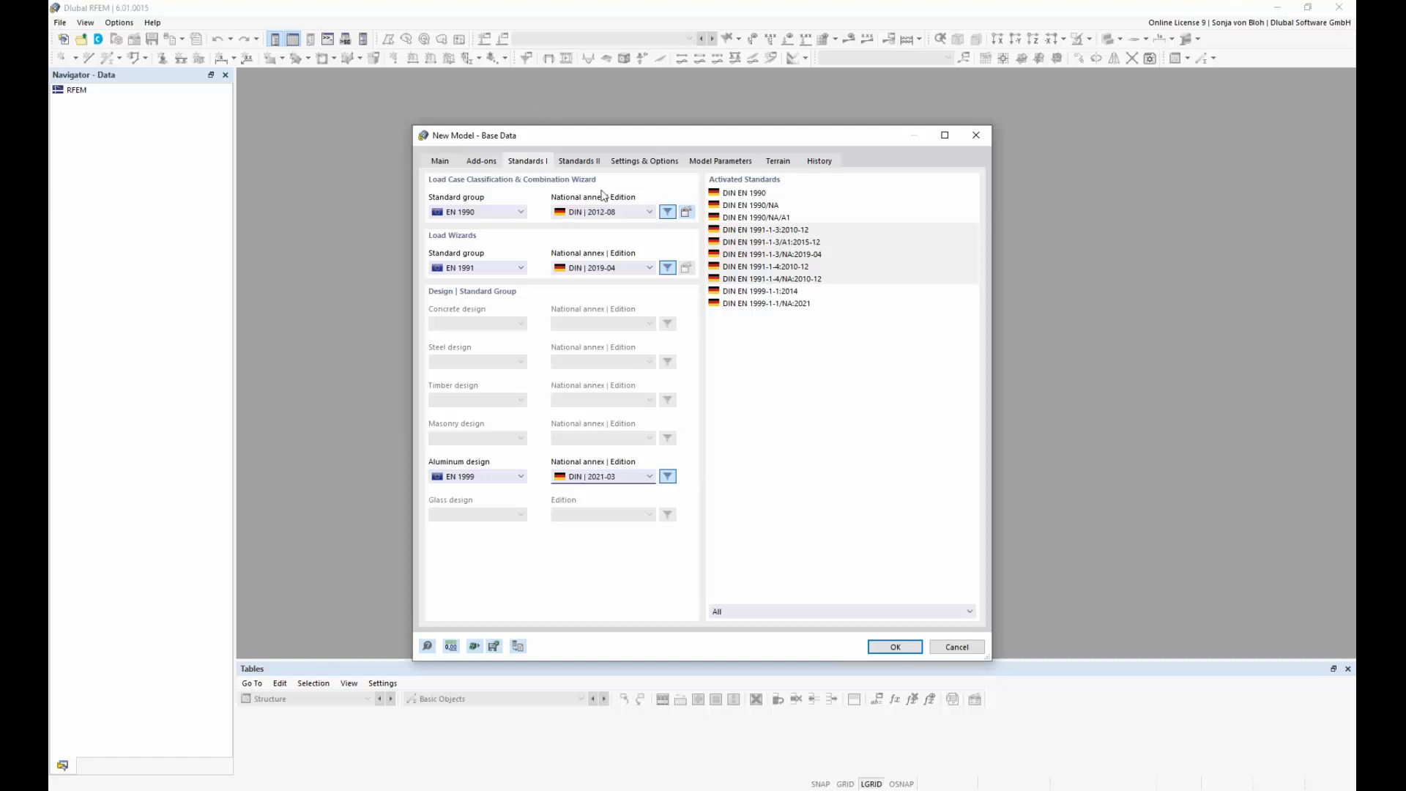
# Step: Enable member representatives for the new model and review which member properties they consider
pyautogui.click(647, 162)
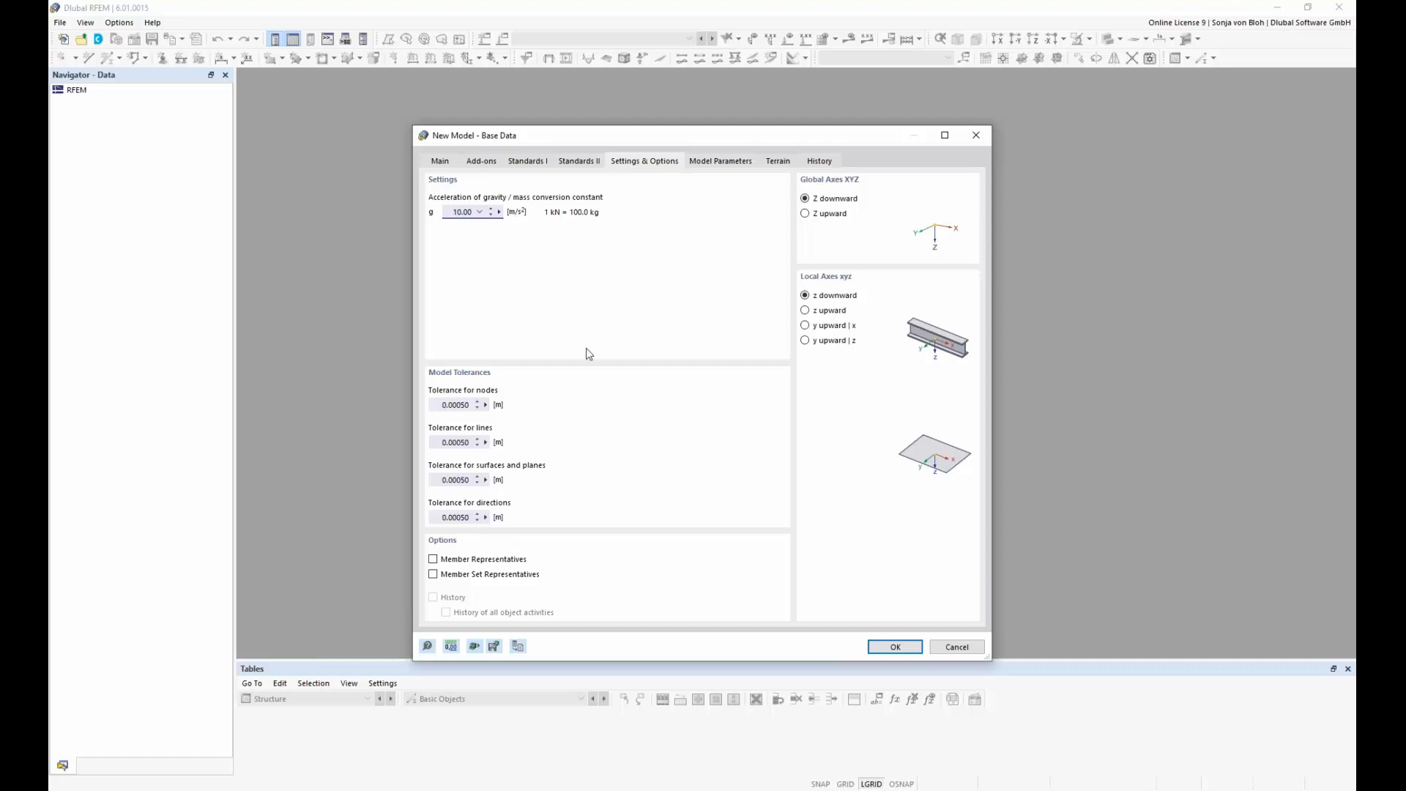
pyautogui.click(433, 560)
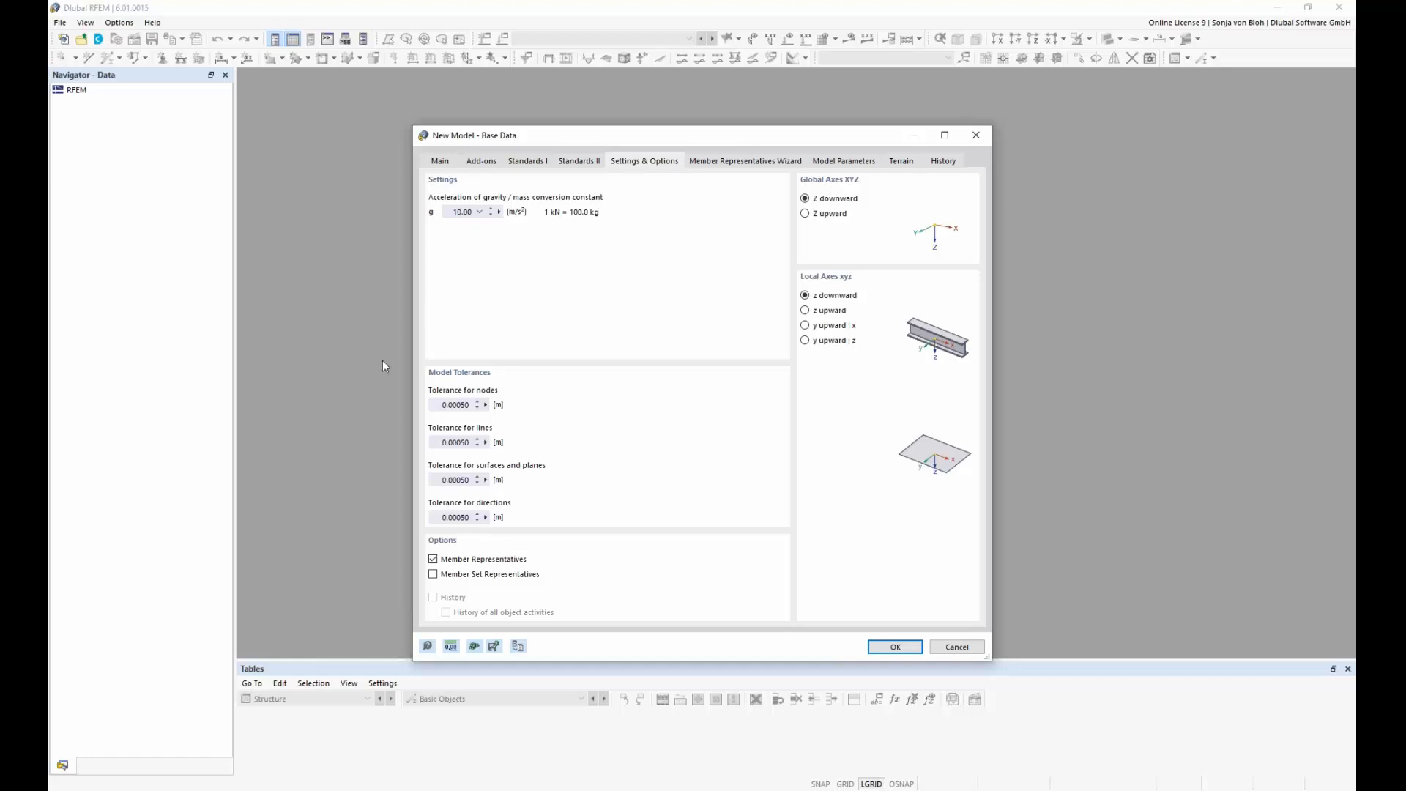
pyautogui.click(745, 162)
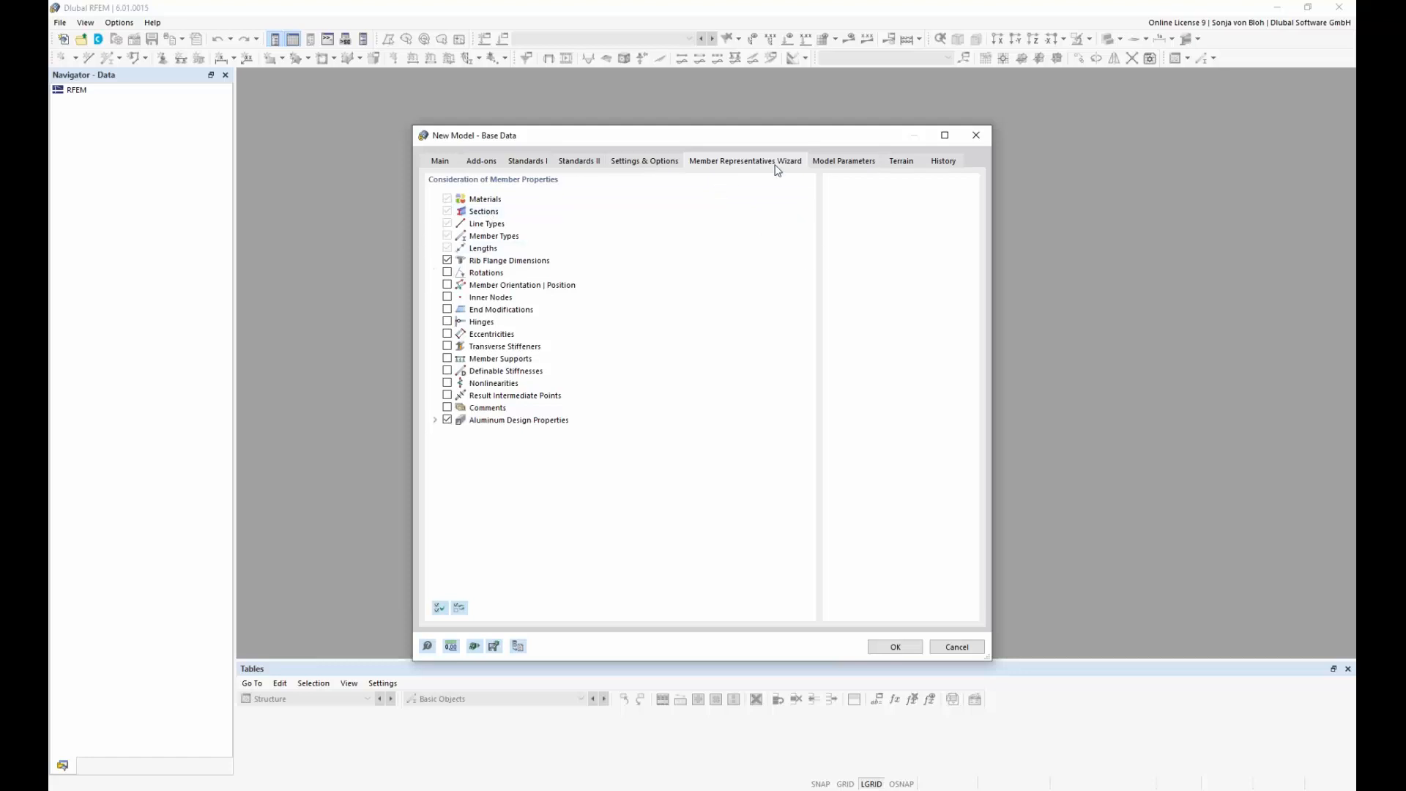
# Step: Set the model location by searching for the company's street address on the map, and create the model
pyautogui.click(863, 165)
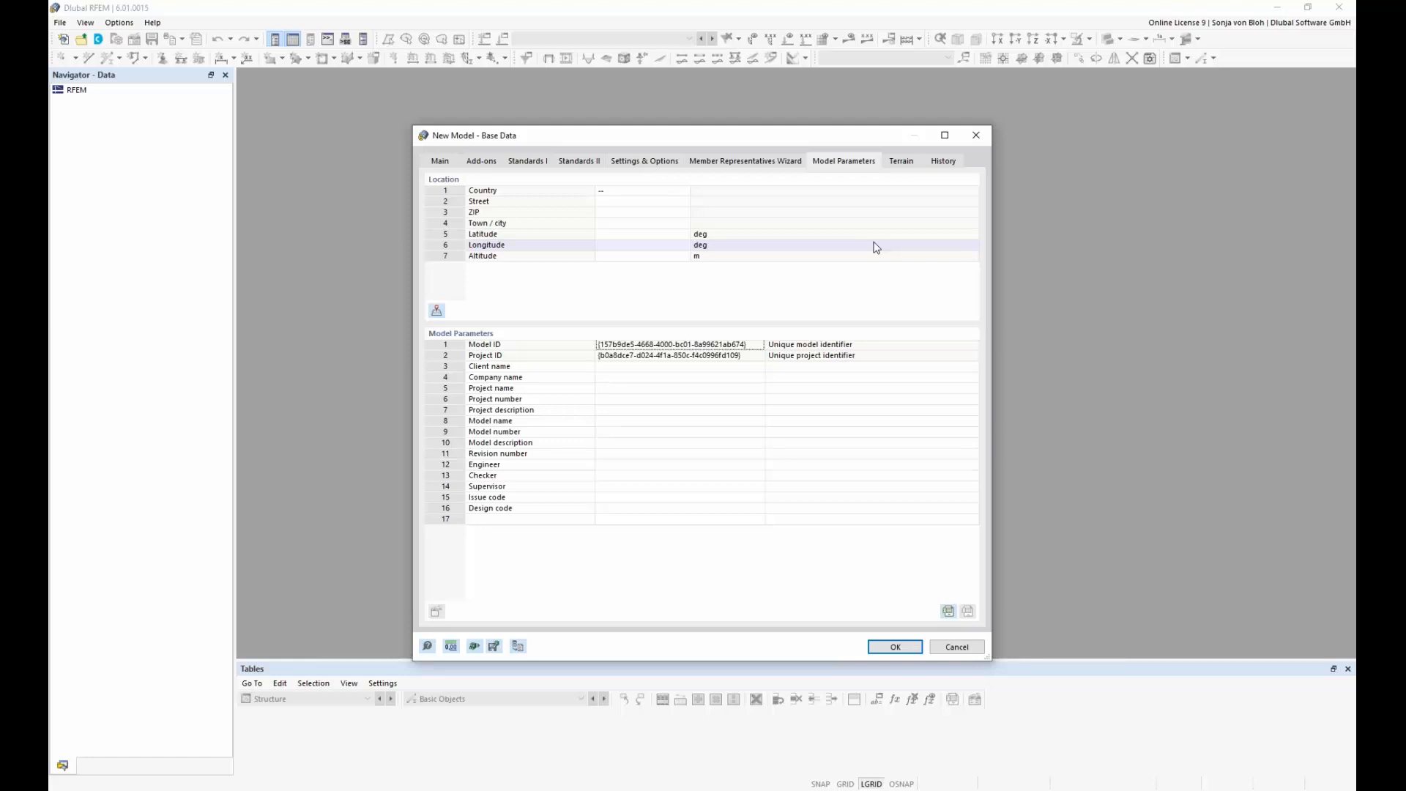
pyautogui.click(673, 191)
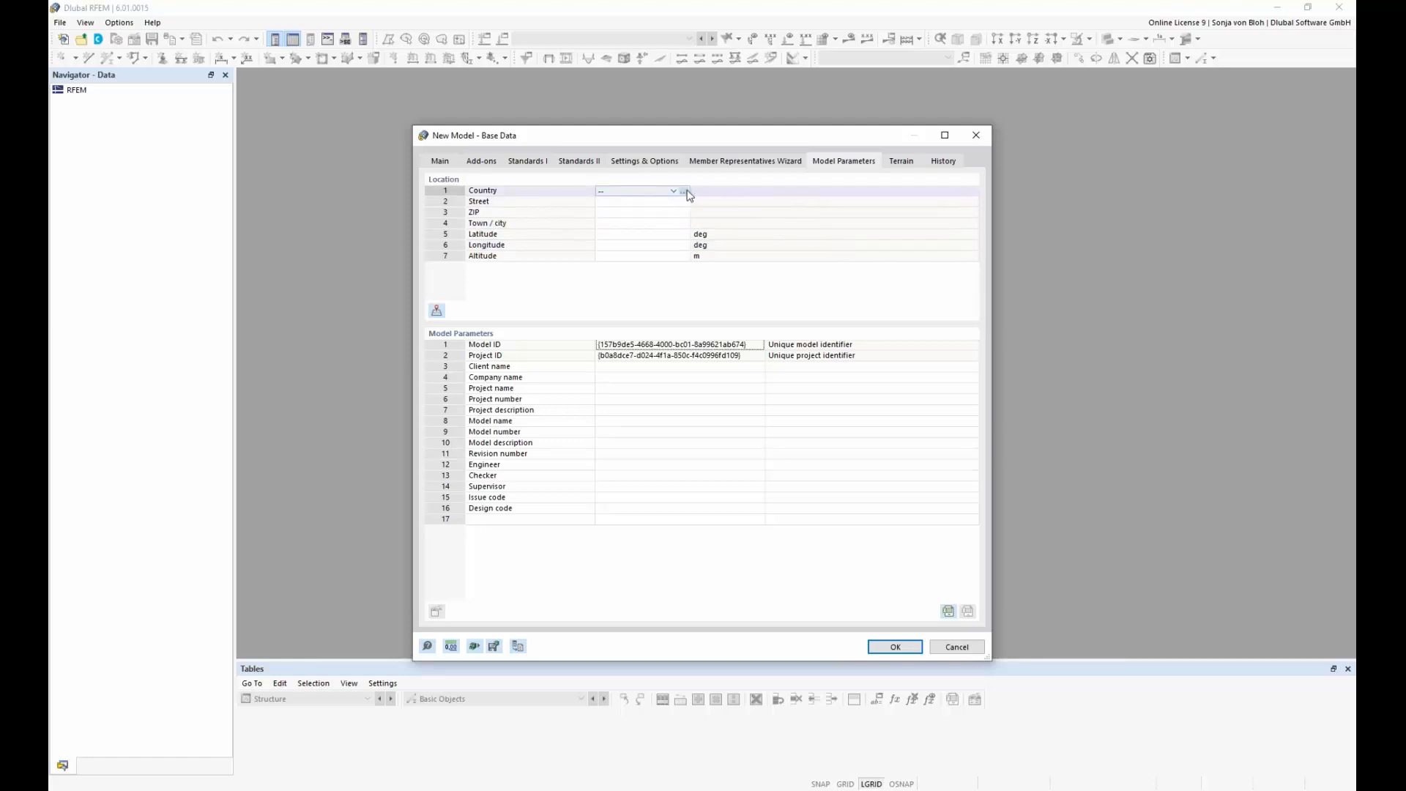
pyautogui.click(686, 193)
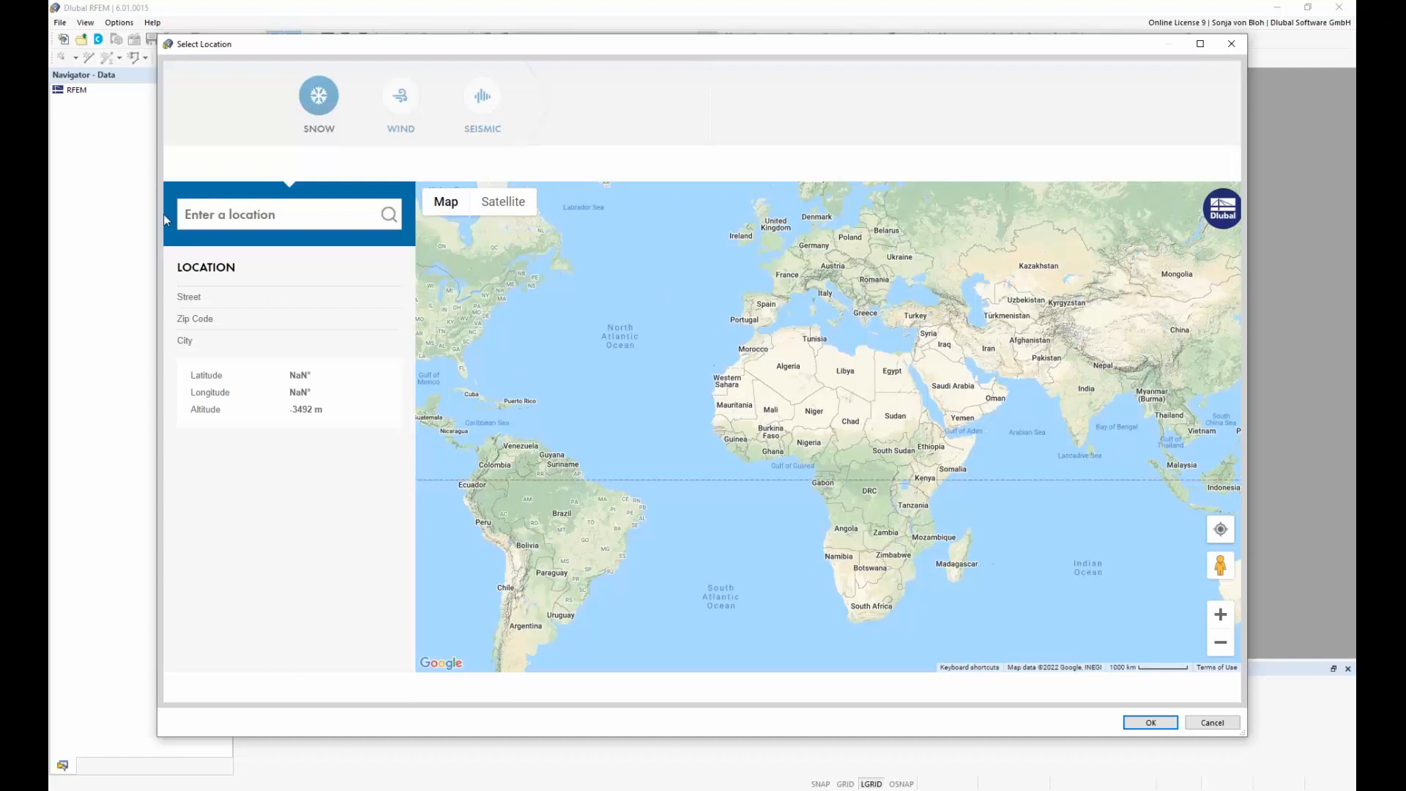
pyautogui.click(221, 216)
pyautogui.write('Am Z')
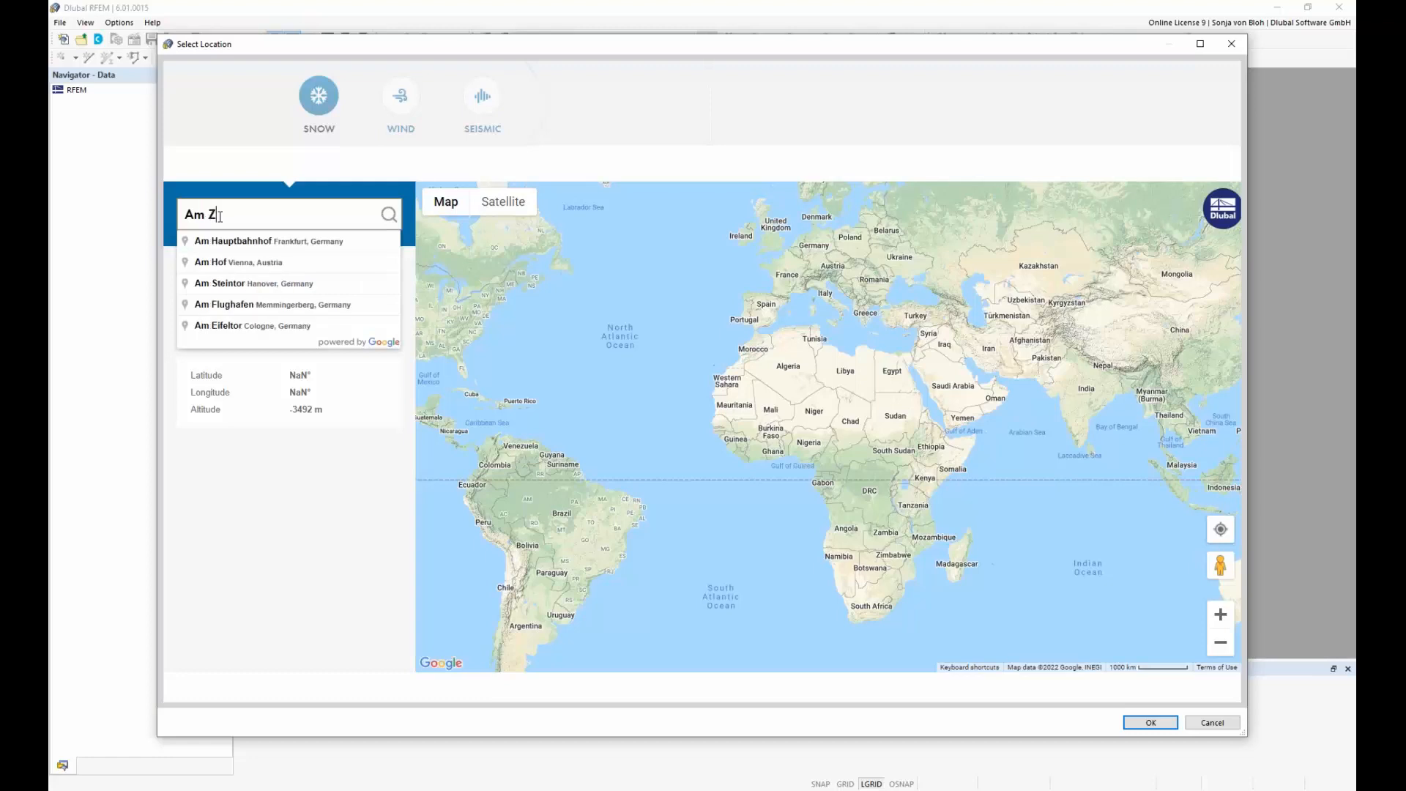
pyautogui.write('ellweg 2')
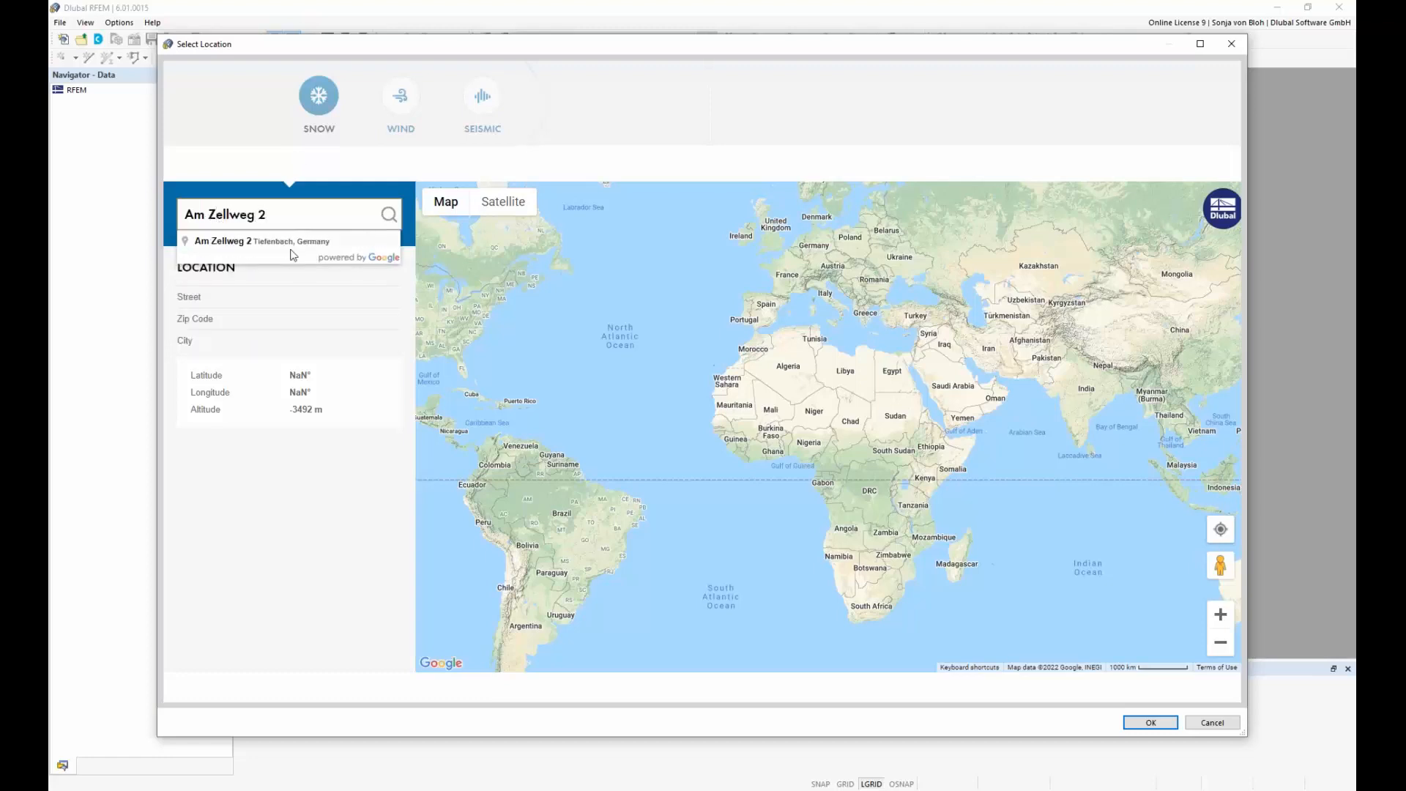
pyautogui.click(291, 247)
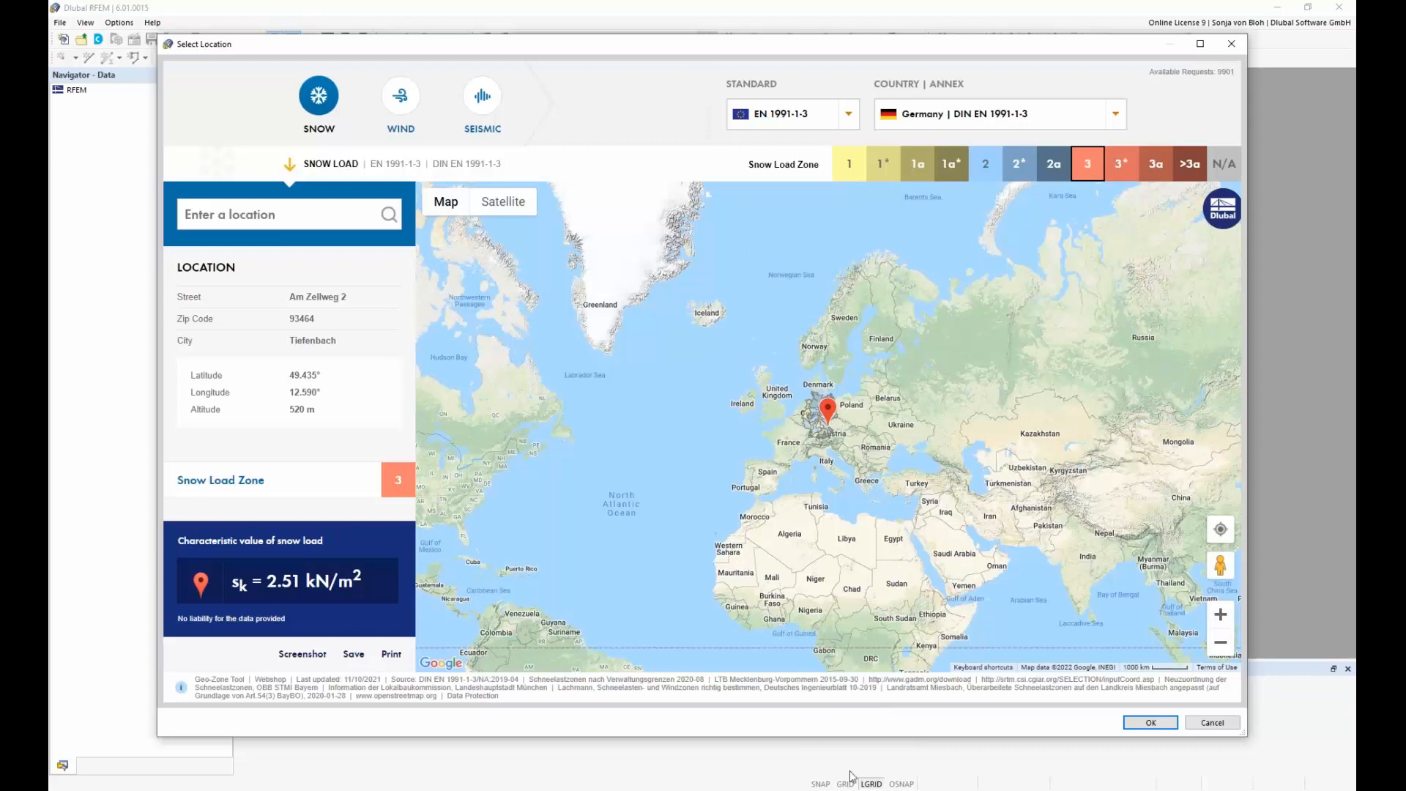
pyautogui.click(1150, 723)
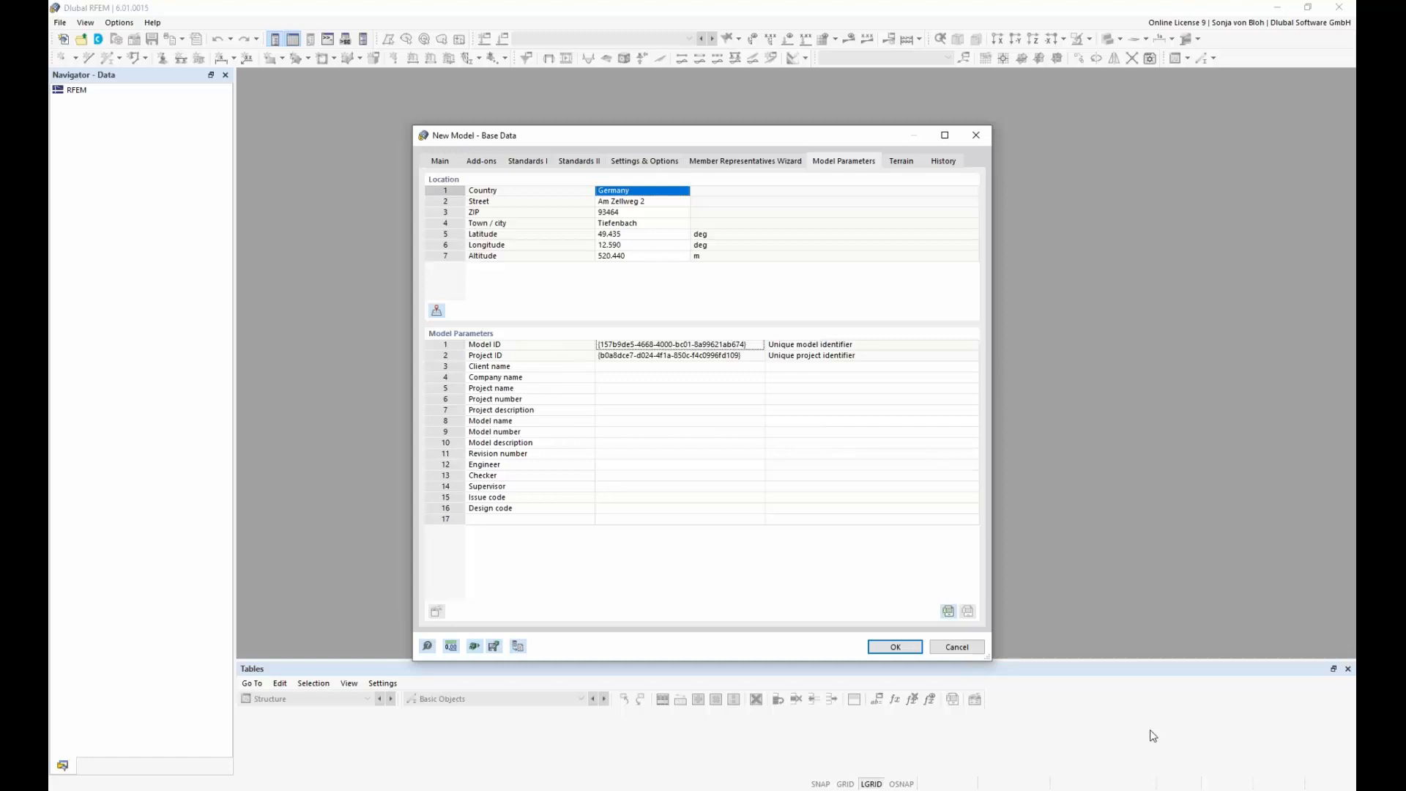
pyautogui.click(897, 648)
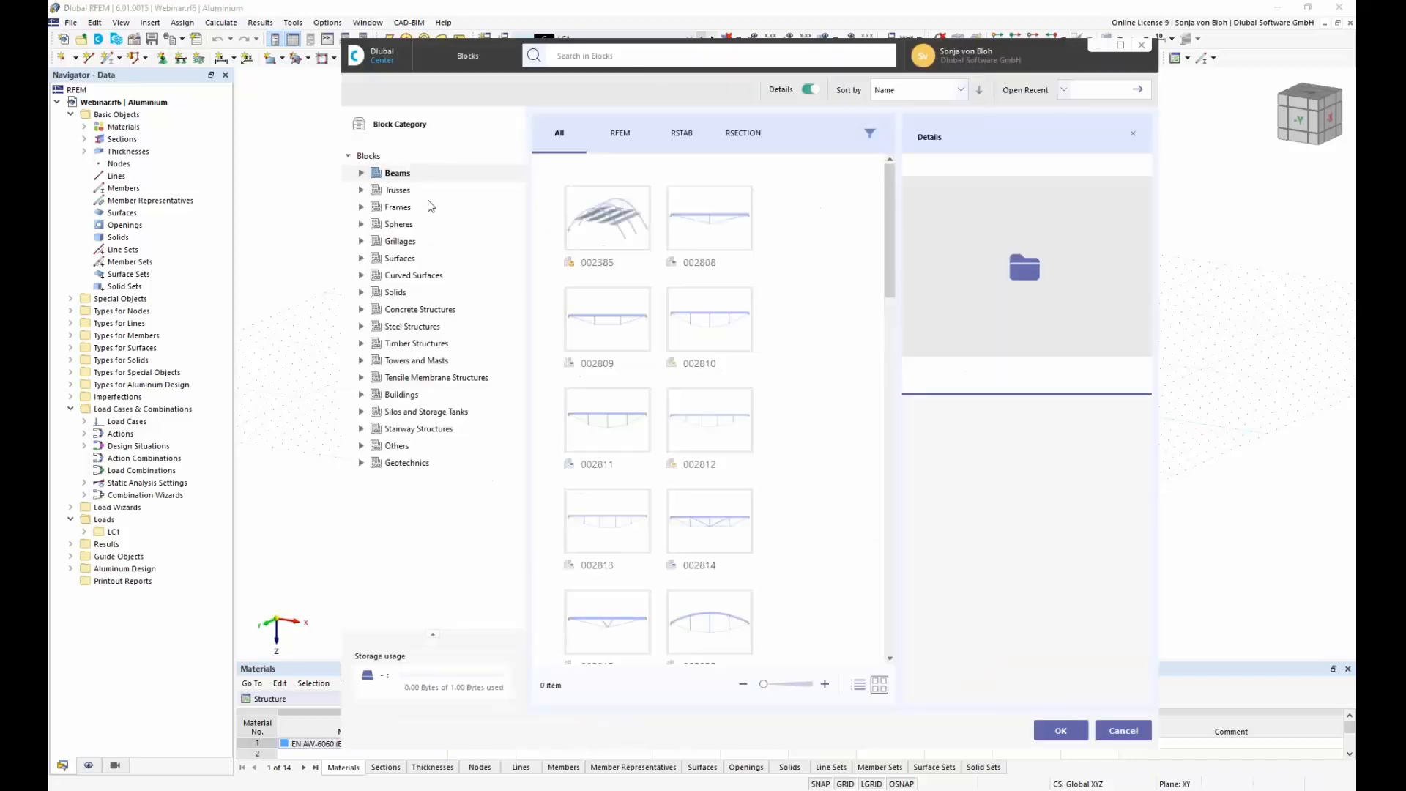
# Step: Load the canopy frame block named With JavaScript from the Beams category of the block library
pyautogui.moveTo(893, 282); pyautogui.dragTo(908, 421)
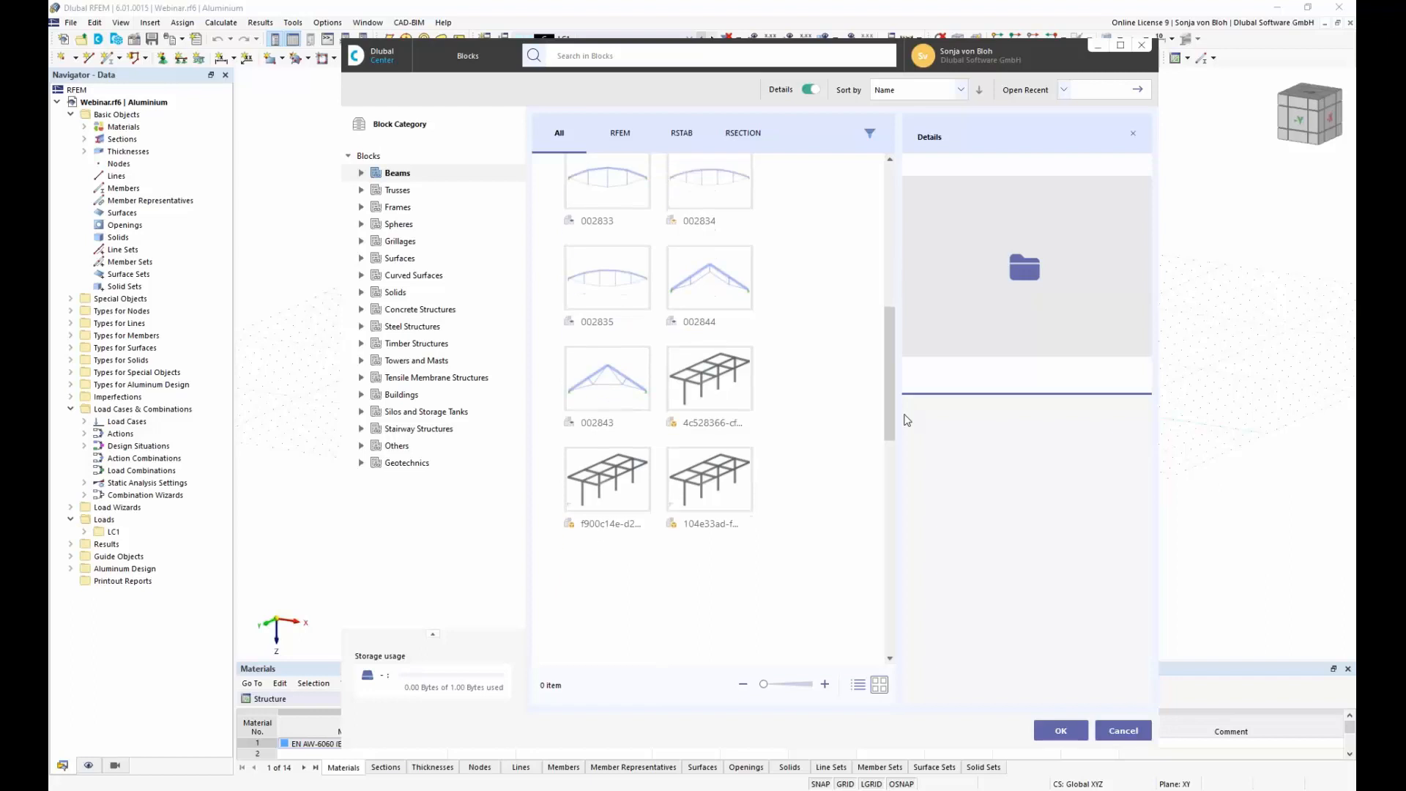
pyautogui.click(725, 372)
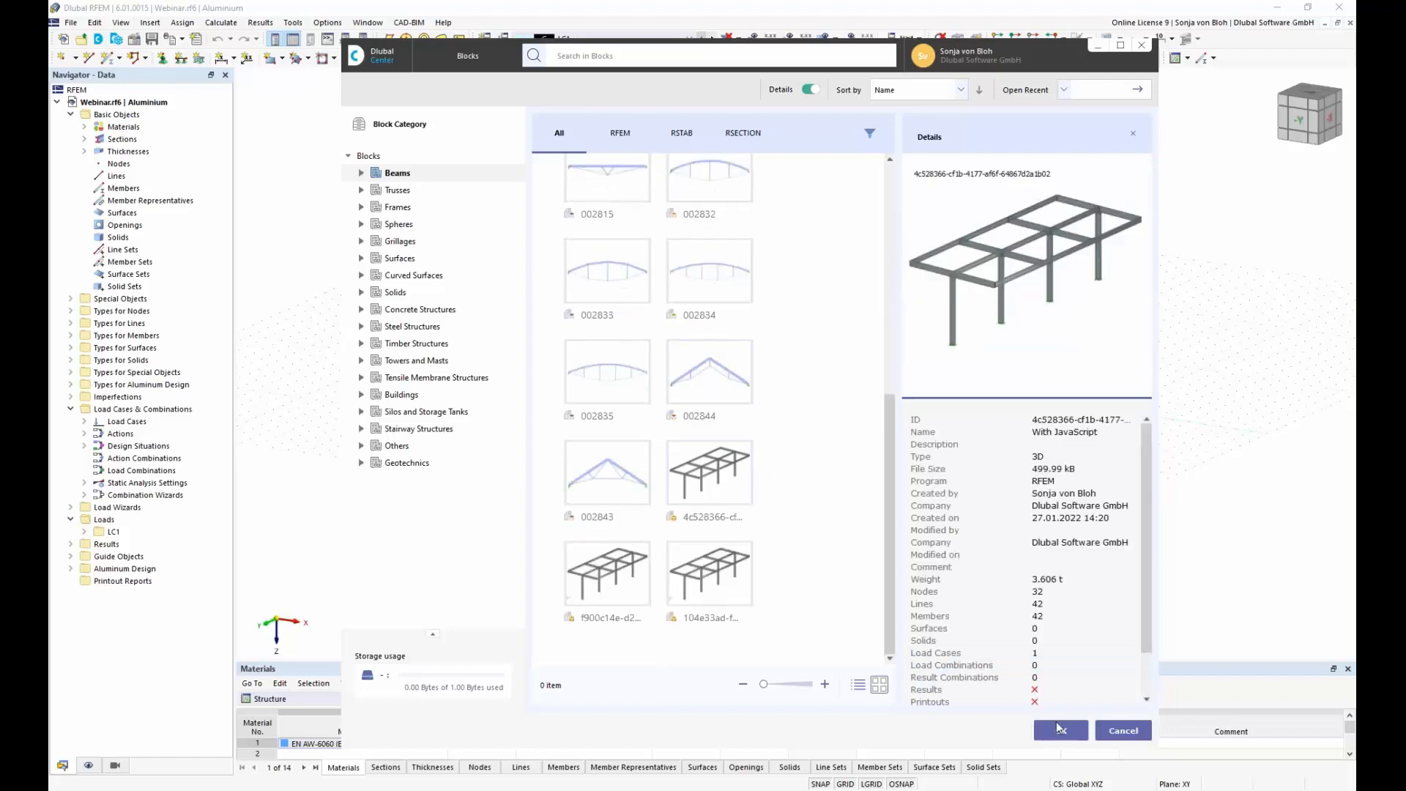
pyautogui.click(1059, 729)
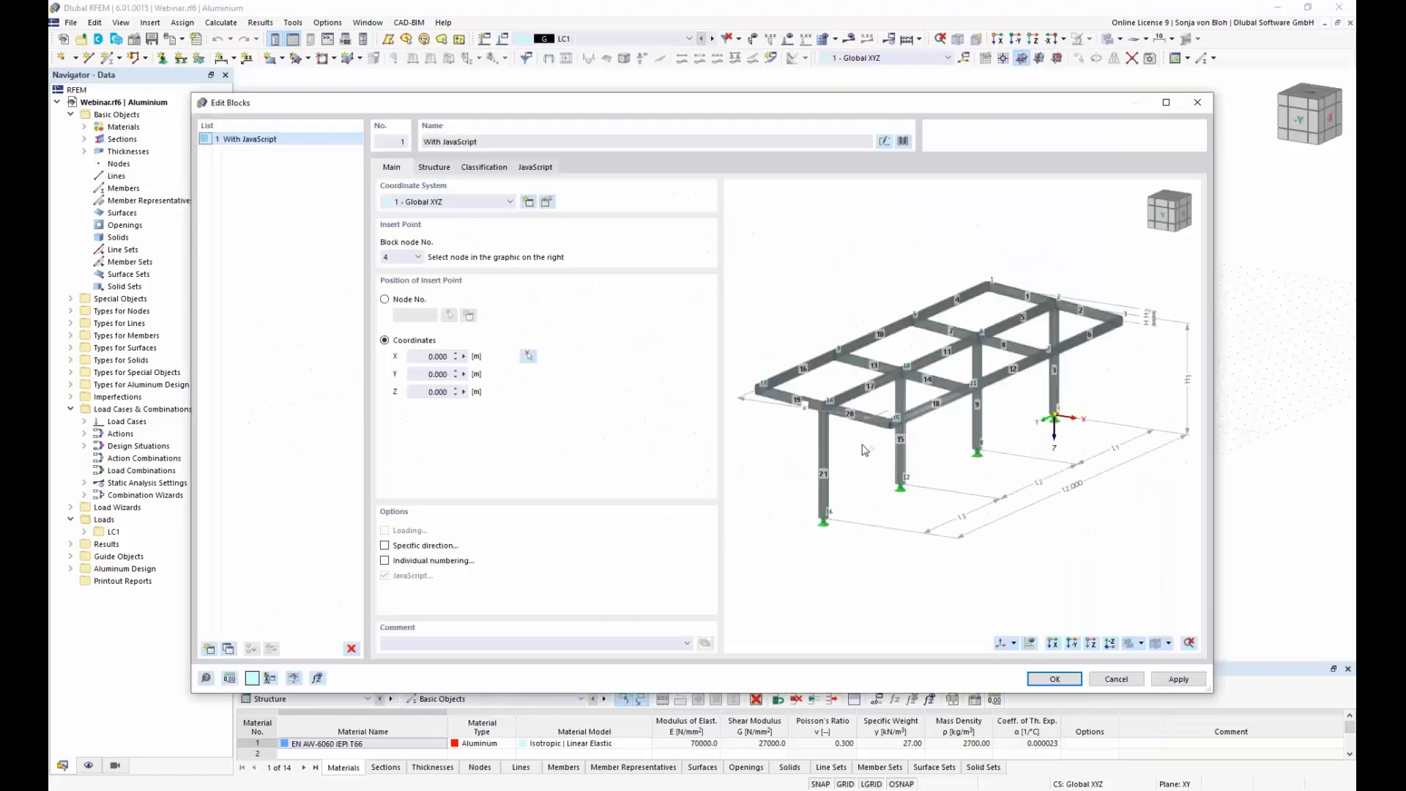
# Step: Use block node 16 at the front column base as the insert point and set its X coordinate to 2 m
pyautogui.click(824, 519)
pyautogui.click(438, 356)
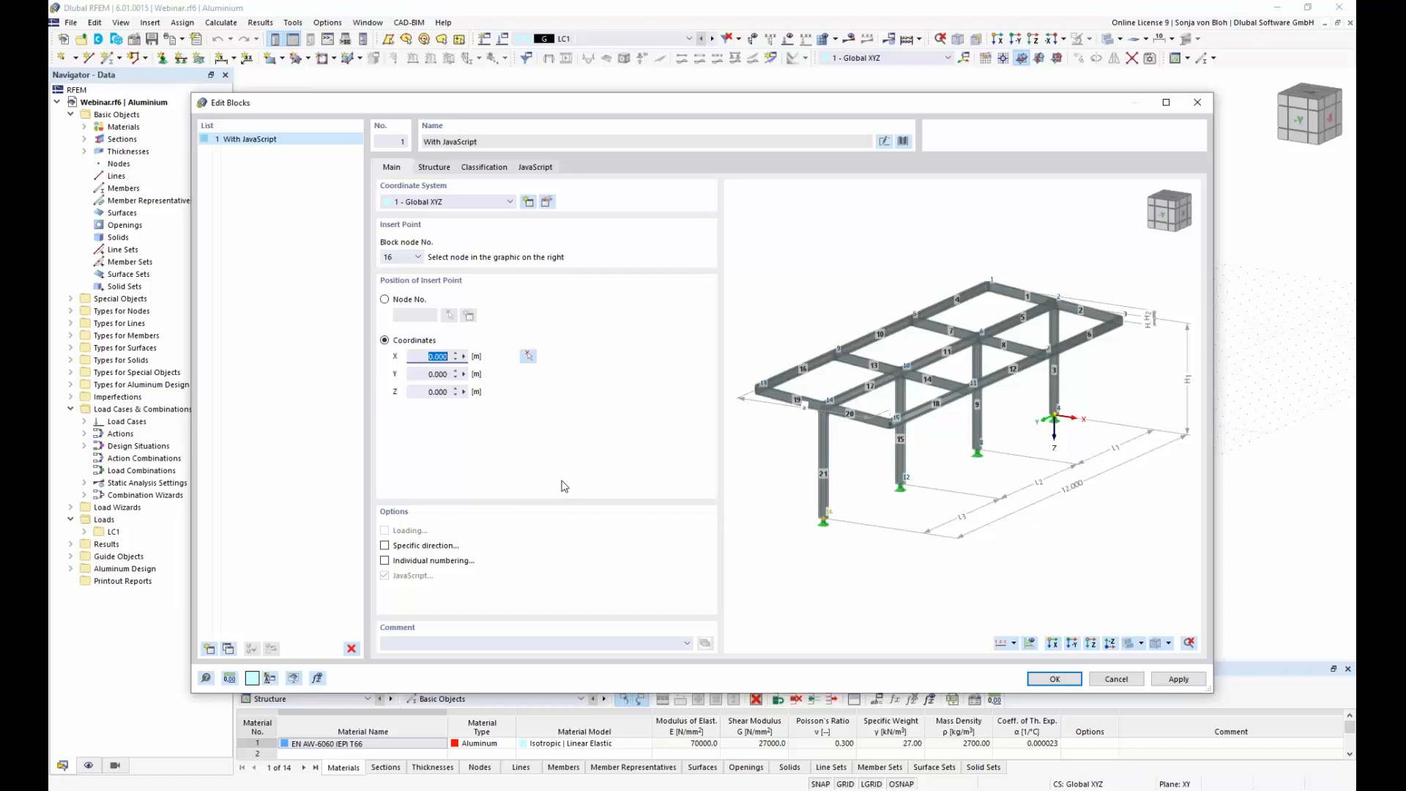
pyautogui.write('2')
pyautogui.press('Tab')
# Step: Assign nodal support type 2, with all displacements and rotations fixed, to the block's column bases
pyautogui.click(434, 167)
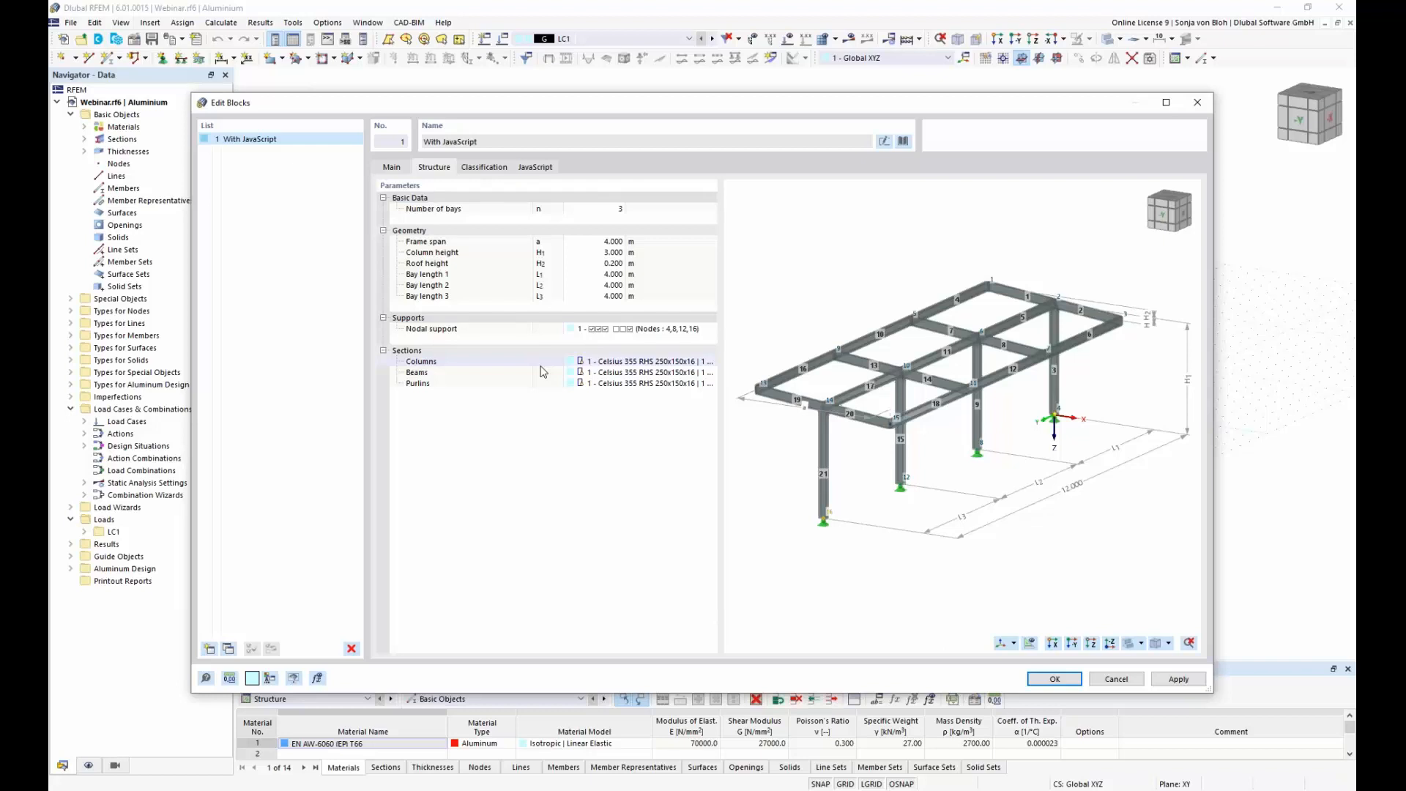
pyautogui.click(701, 331)
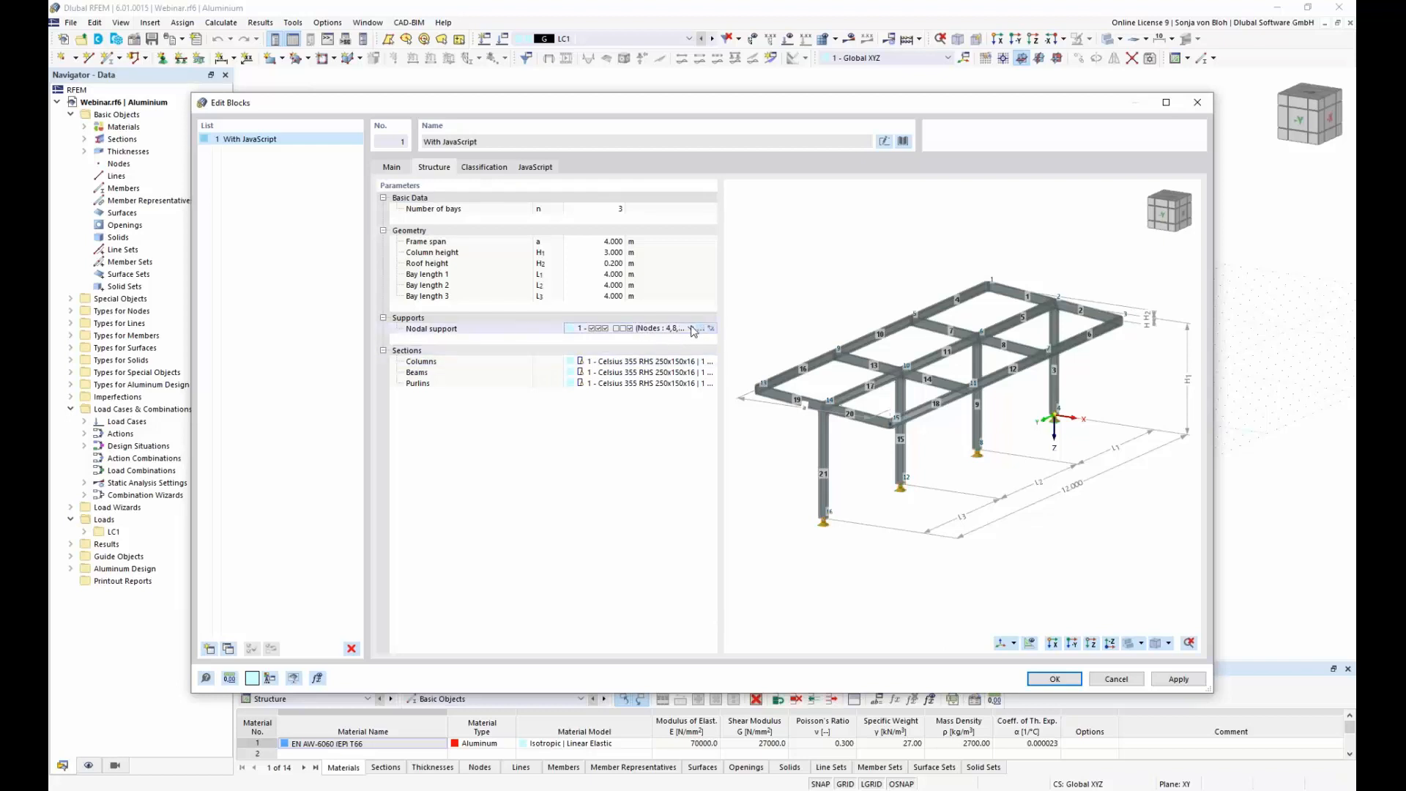
pyautogui.click(693, 329)
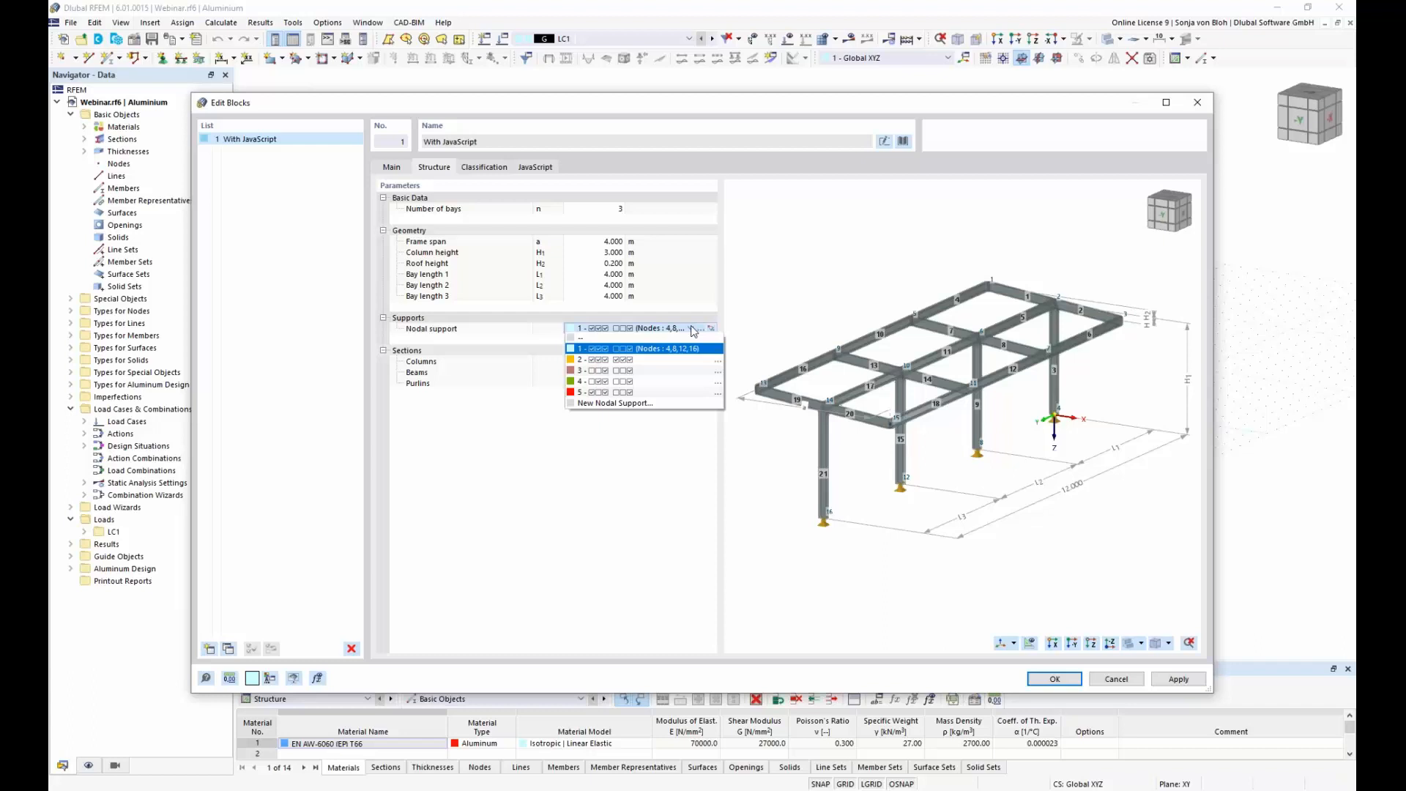
pyautogui.click(657, 360)
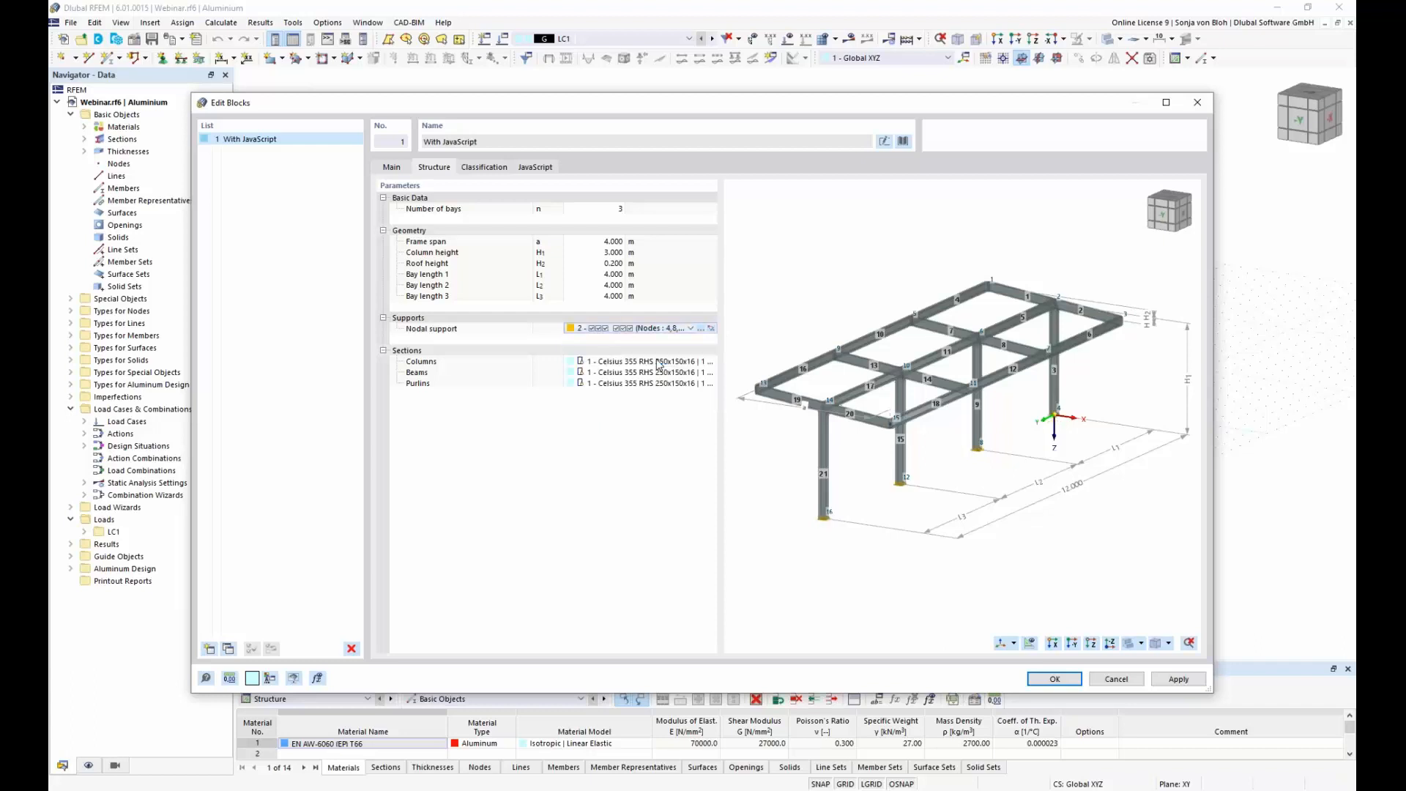
# Step: Assign section 2, the Celsius 355 RHS 220 profile, to the purlins and insert the block into the model
pyautogui.click(691, 383)
pyautogui.click(644, 404)
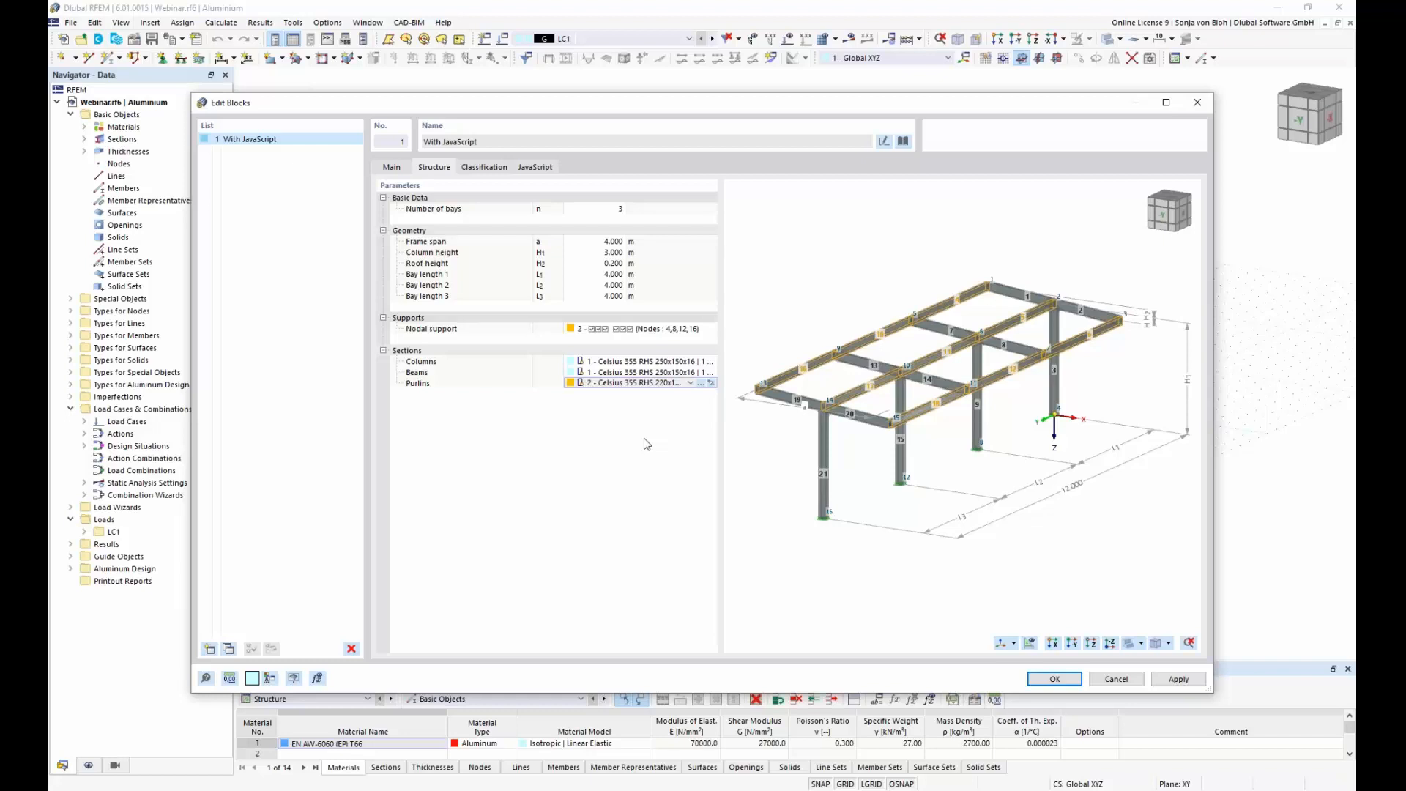
pyautogui.click(1062, 680)
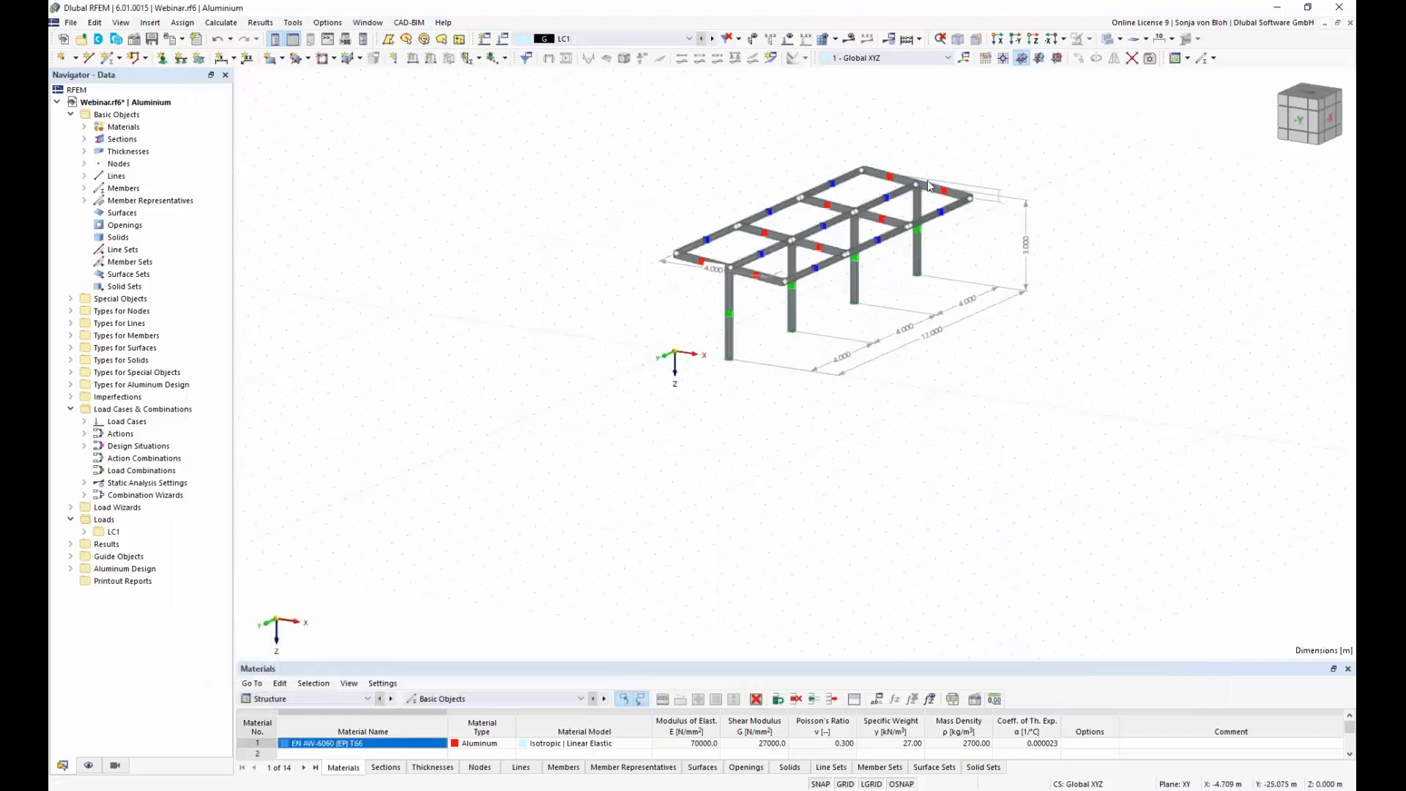
pyautogui.scroll(4, 928, 184)
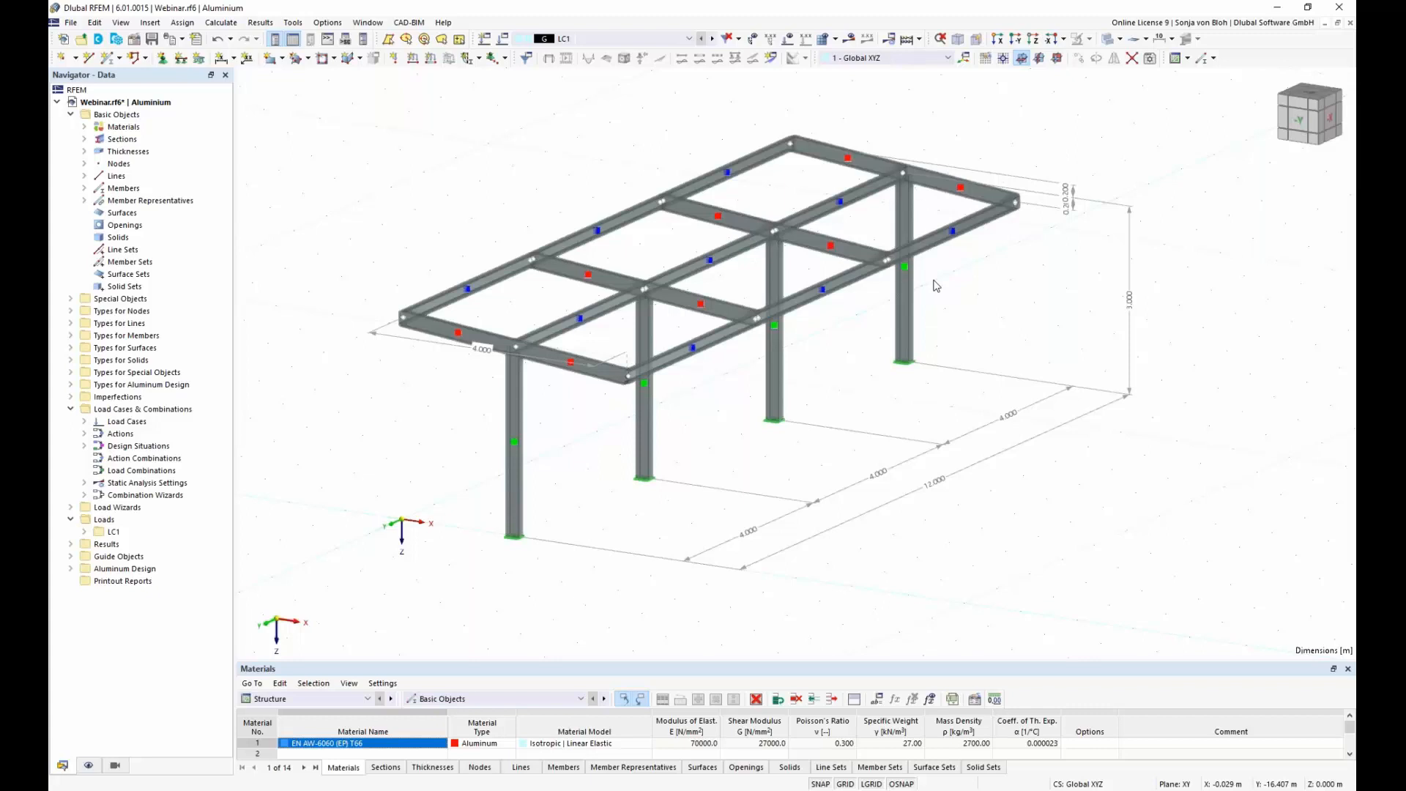
# Step: Name load case LC1 Self Weight
pyautogui.click(83, 422)
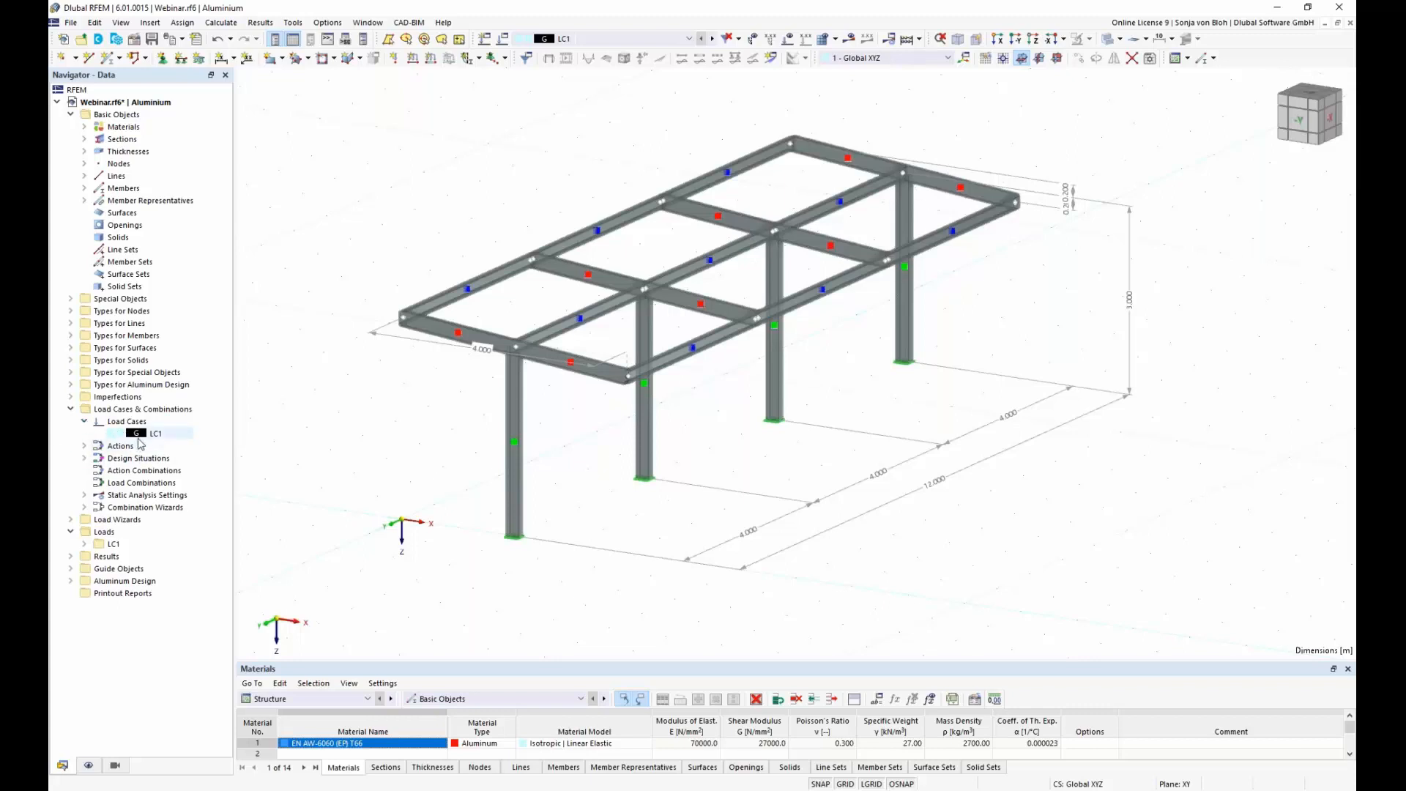
pyautogui.click(154, 436)
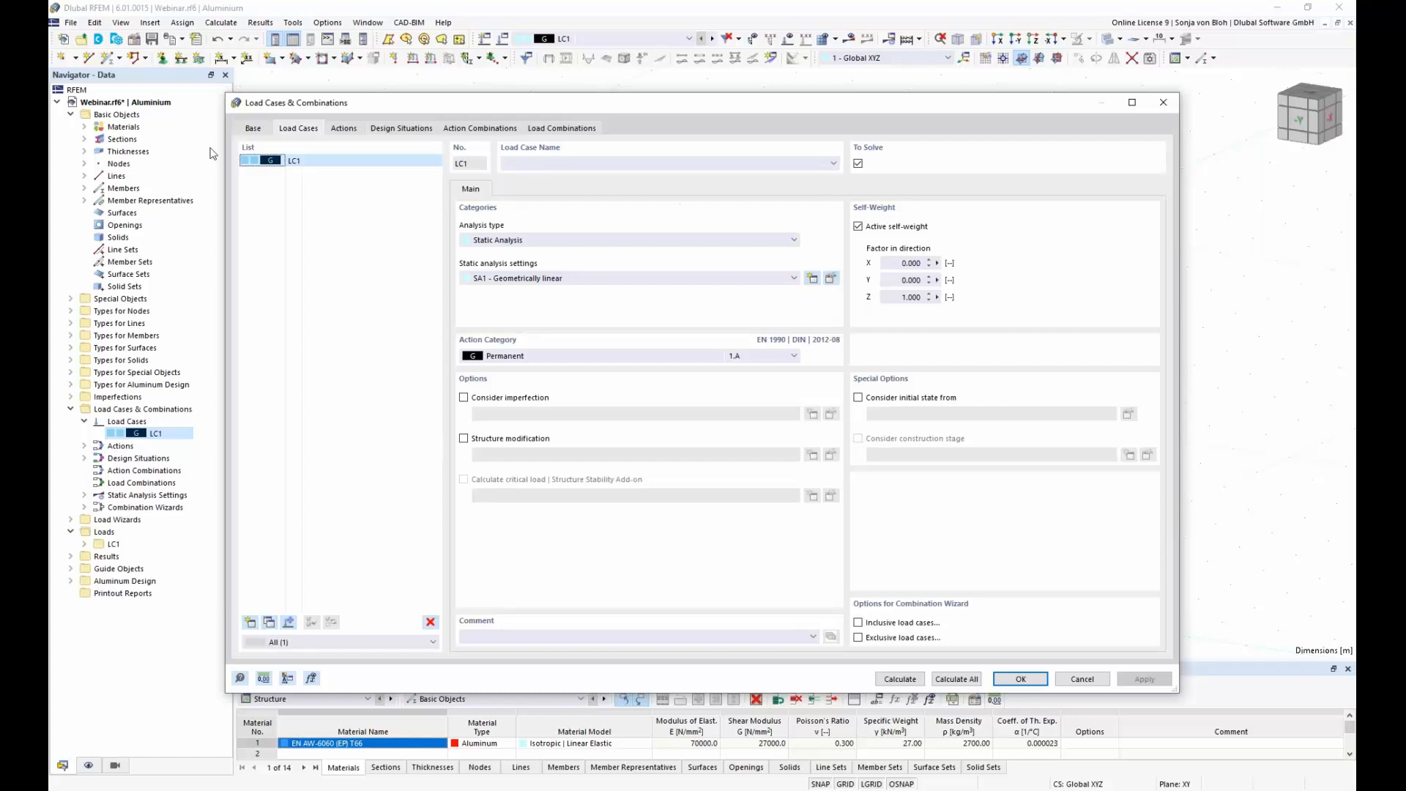
pyautogui.click(565, 164)
pyautogui.write('Self W')
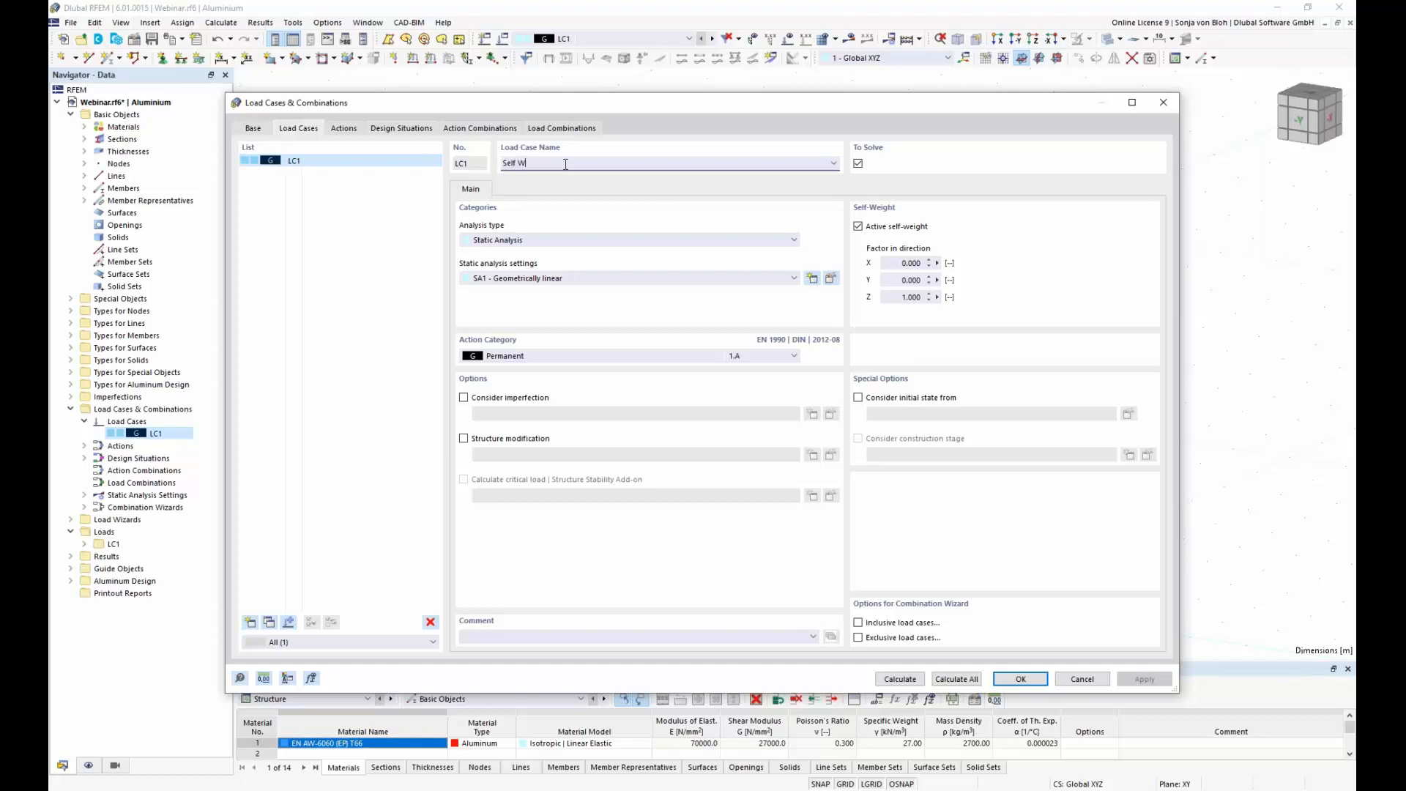
pyautogui.write('eight')
# Step: Keep geometrically linear static analysis for the Self Weight load case, look through its analysis settings and accept the load case
pyautogui.click(795, 279)
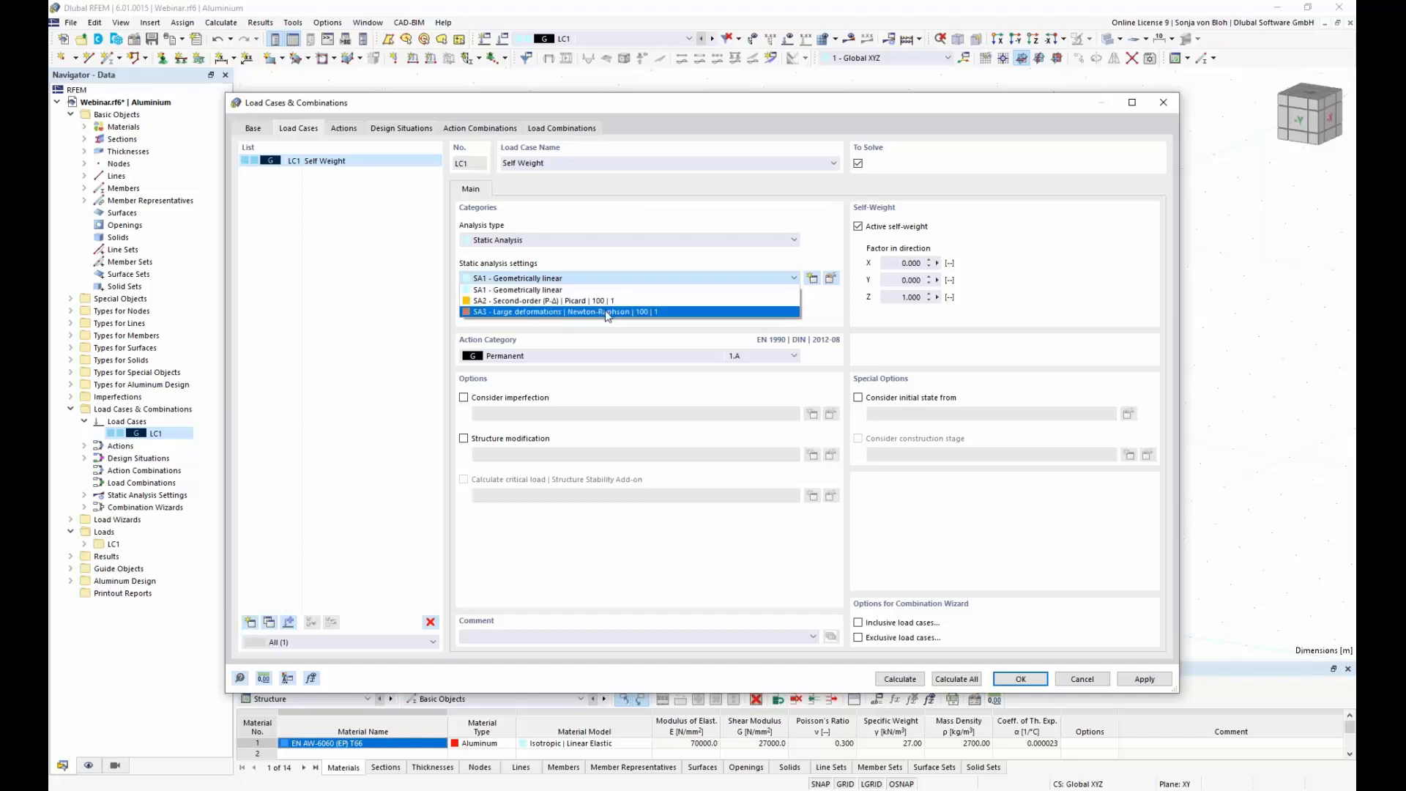
pyautogui.click(616, 266)
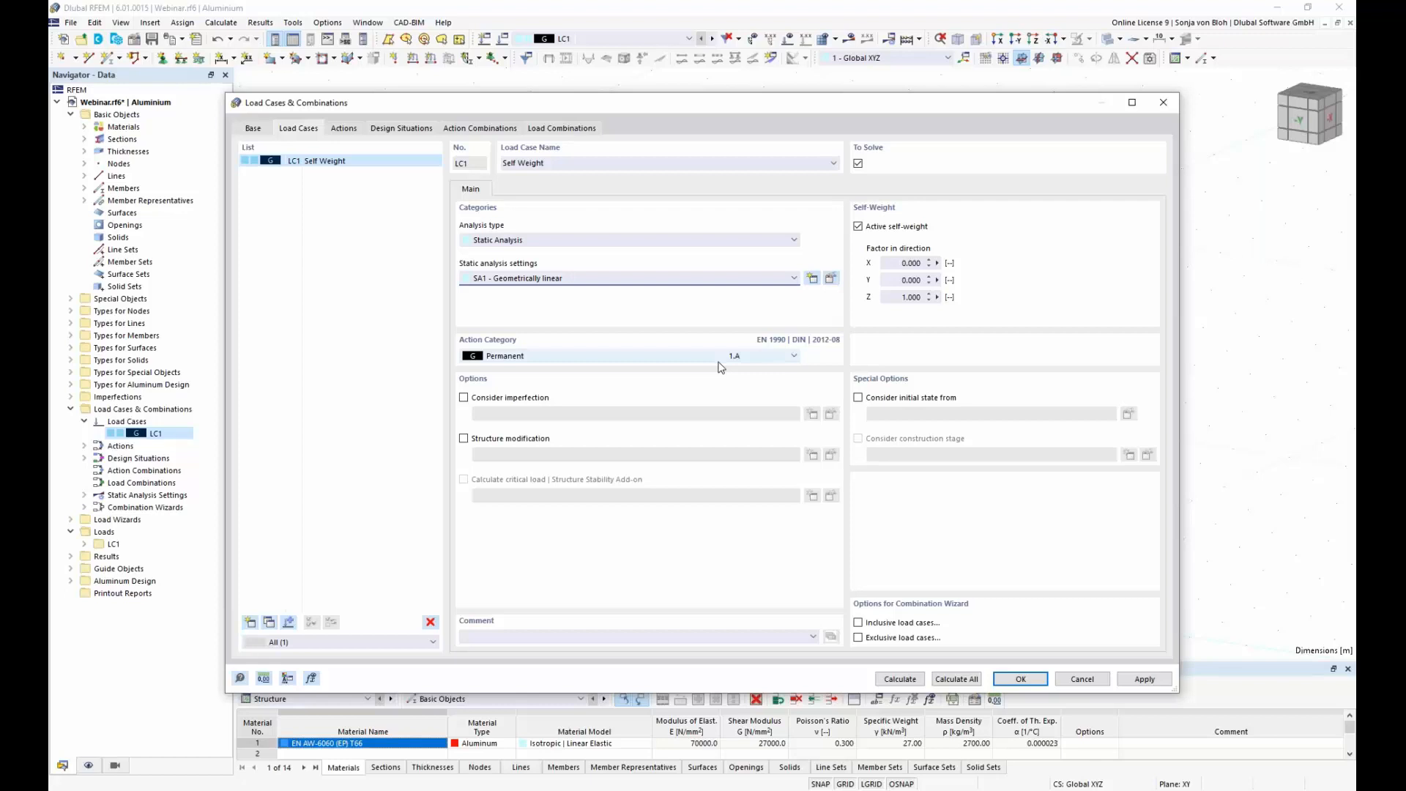
pyautogui.click(831, 280)
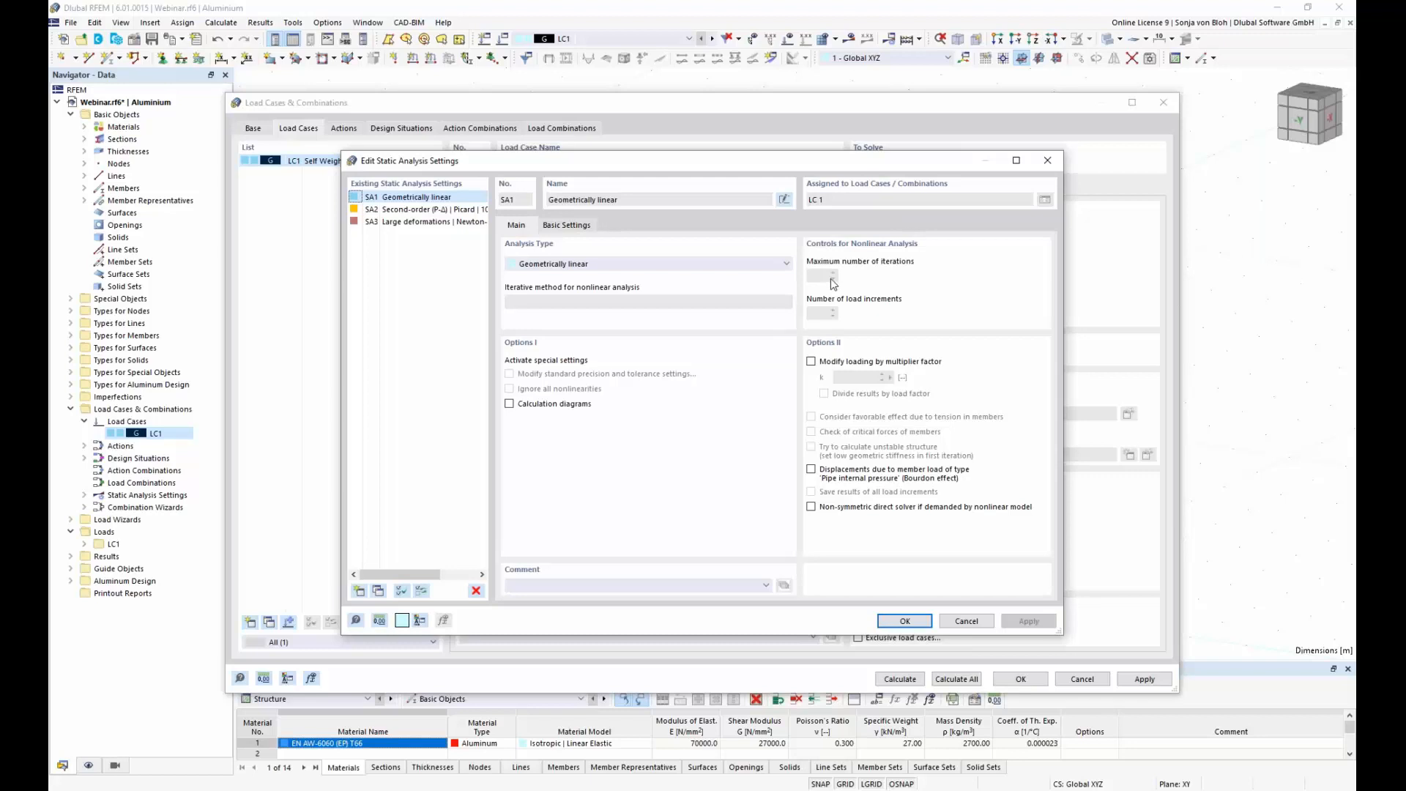
pyautogui.moveTo(634, 157); pyautogui.dragTo(666, 277)
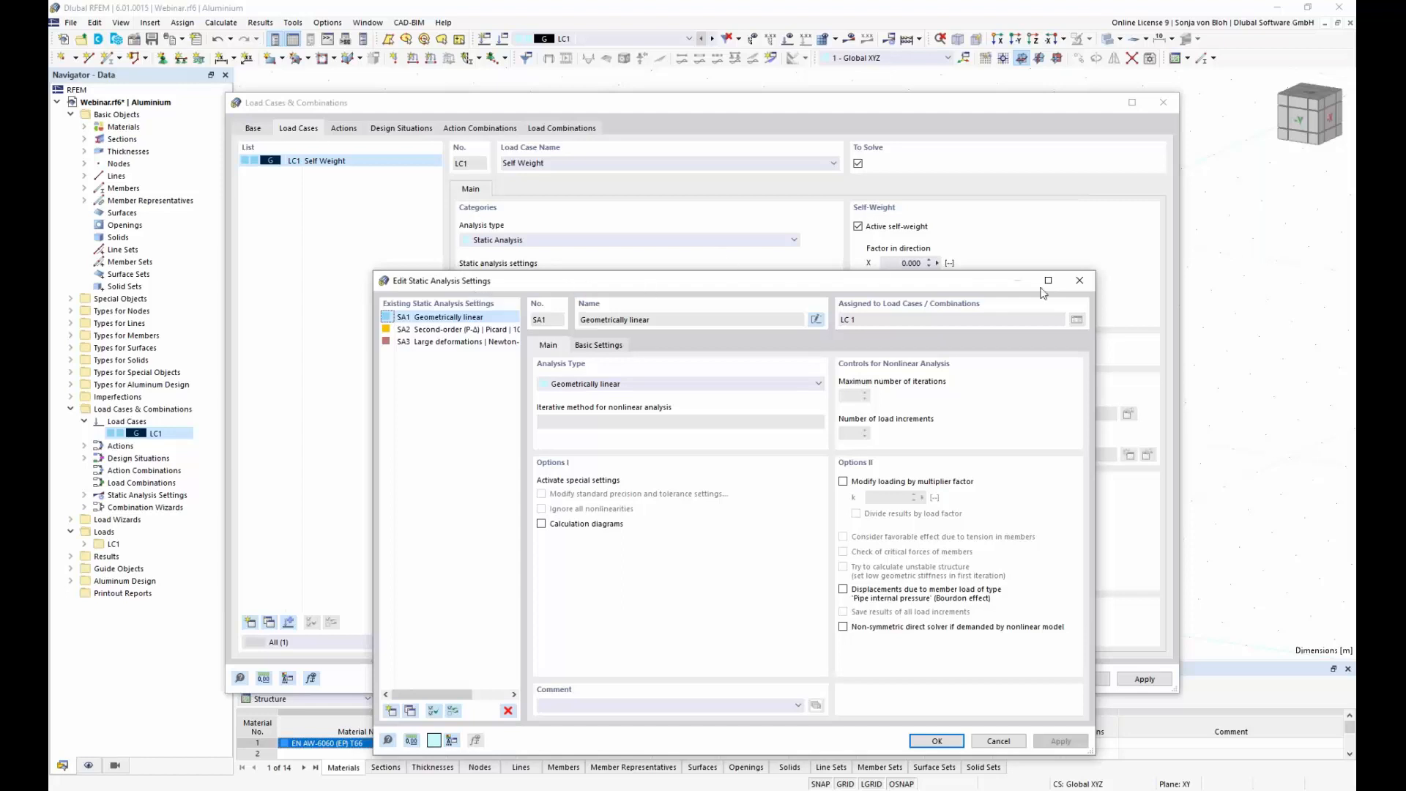
pyautogui.click(1080, 283)
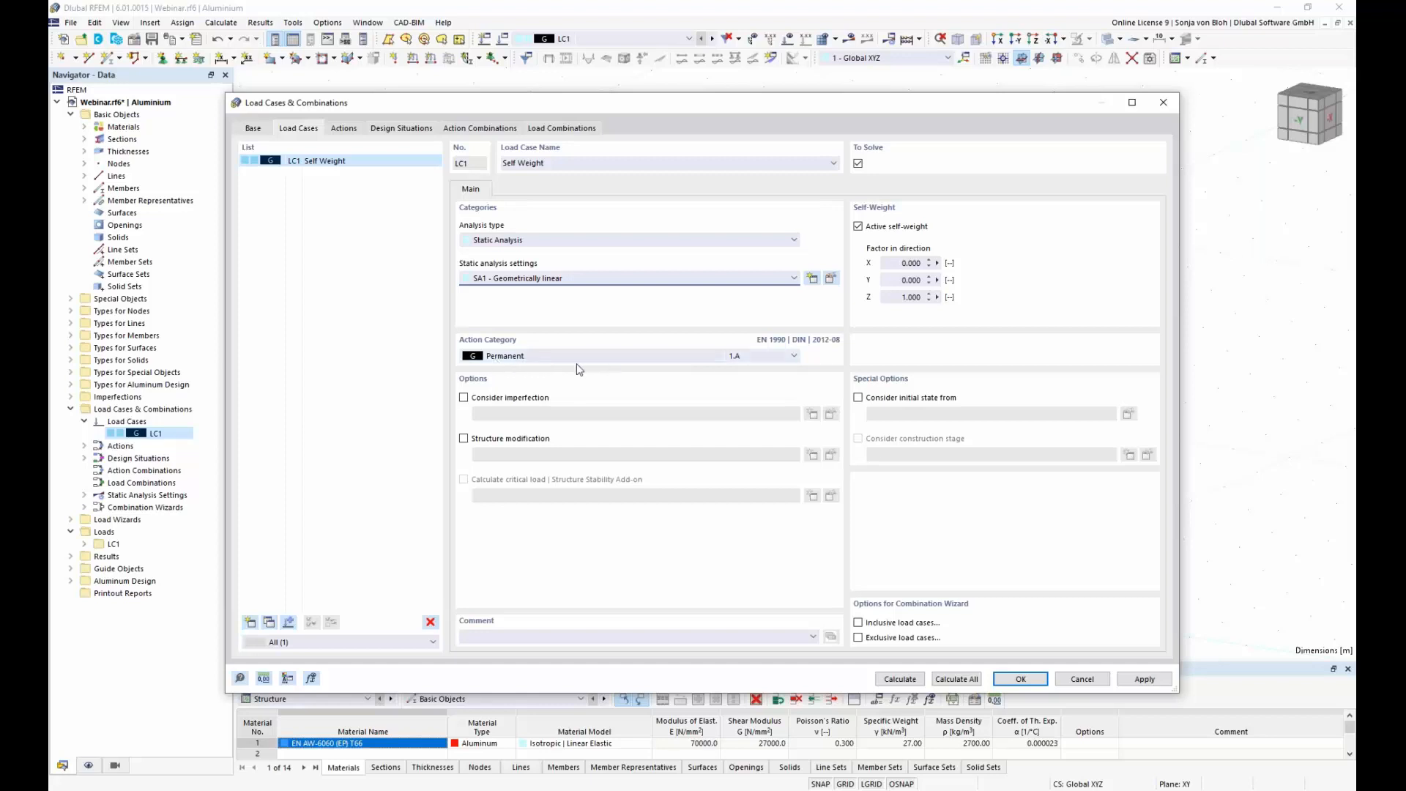
pyautogui.click(1018, 679)
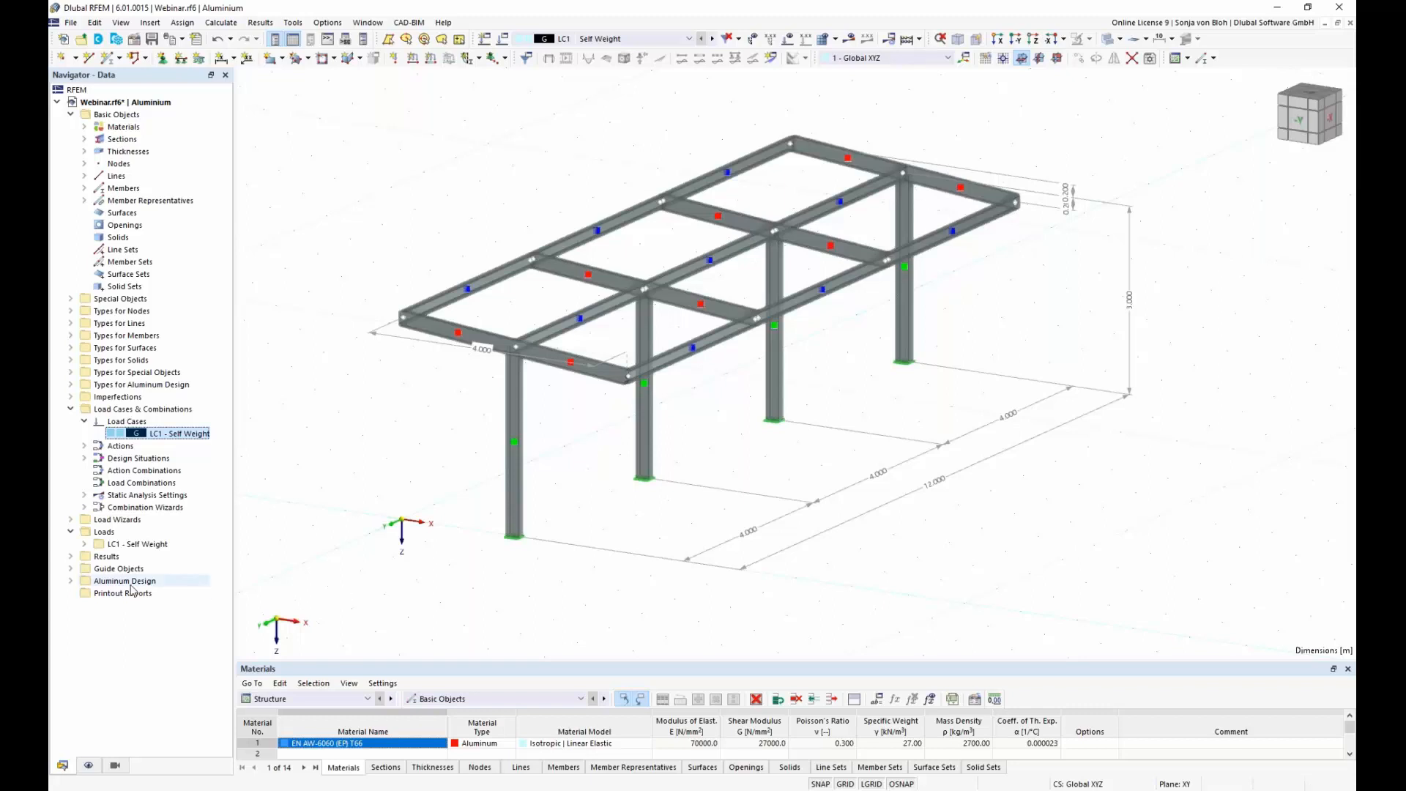
# Step: Create a Member Loads from Area Load wizard for the Self Weight load case with a uniform load of 0.15 kN/m²
pyautogui.click(70, 520)
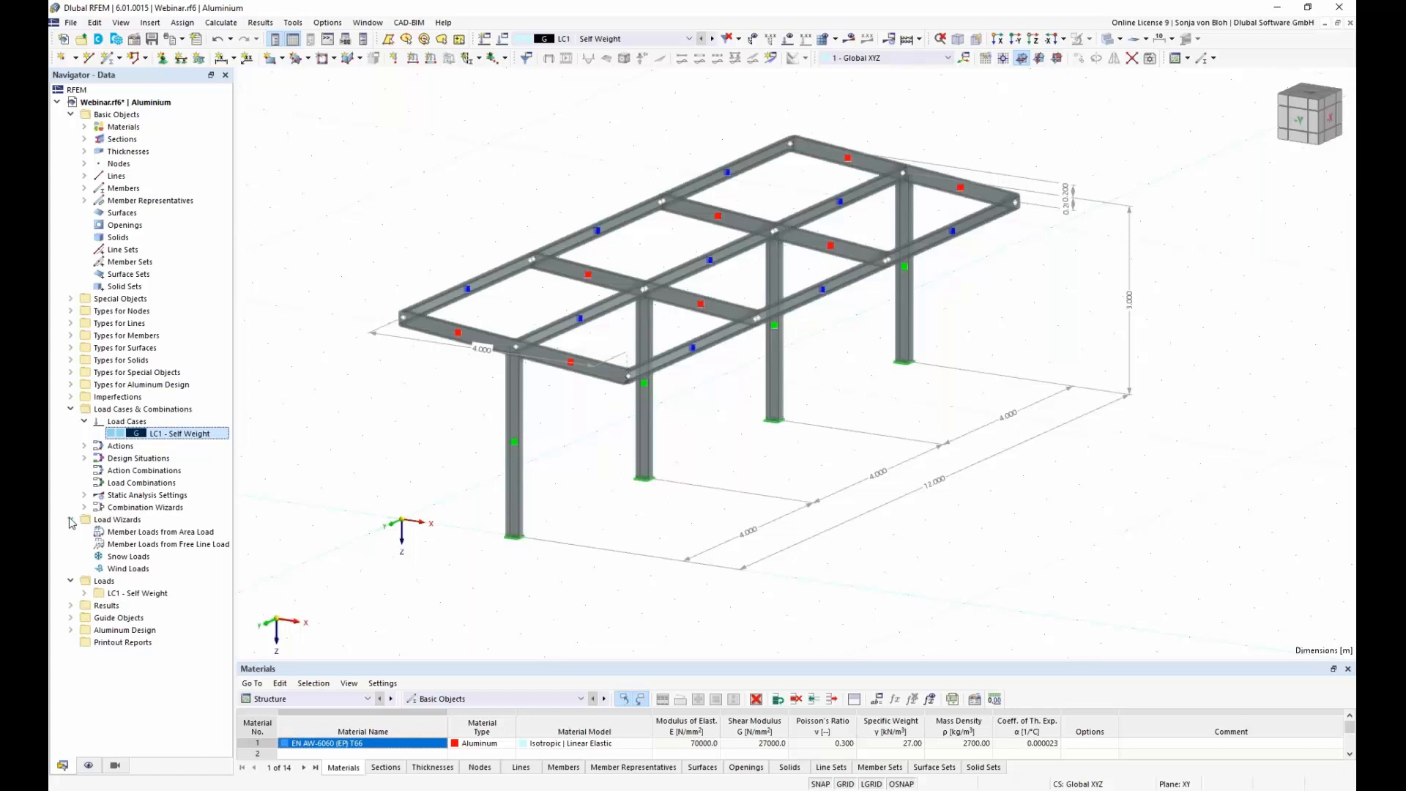
pyautogui.click(140, 534)
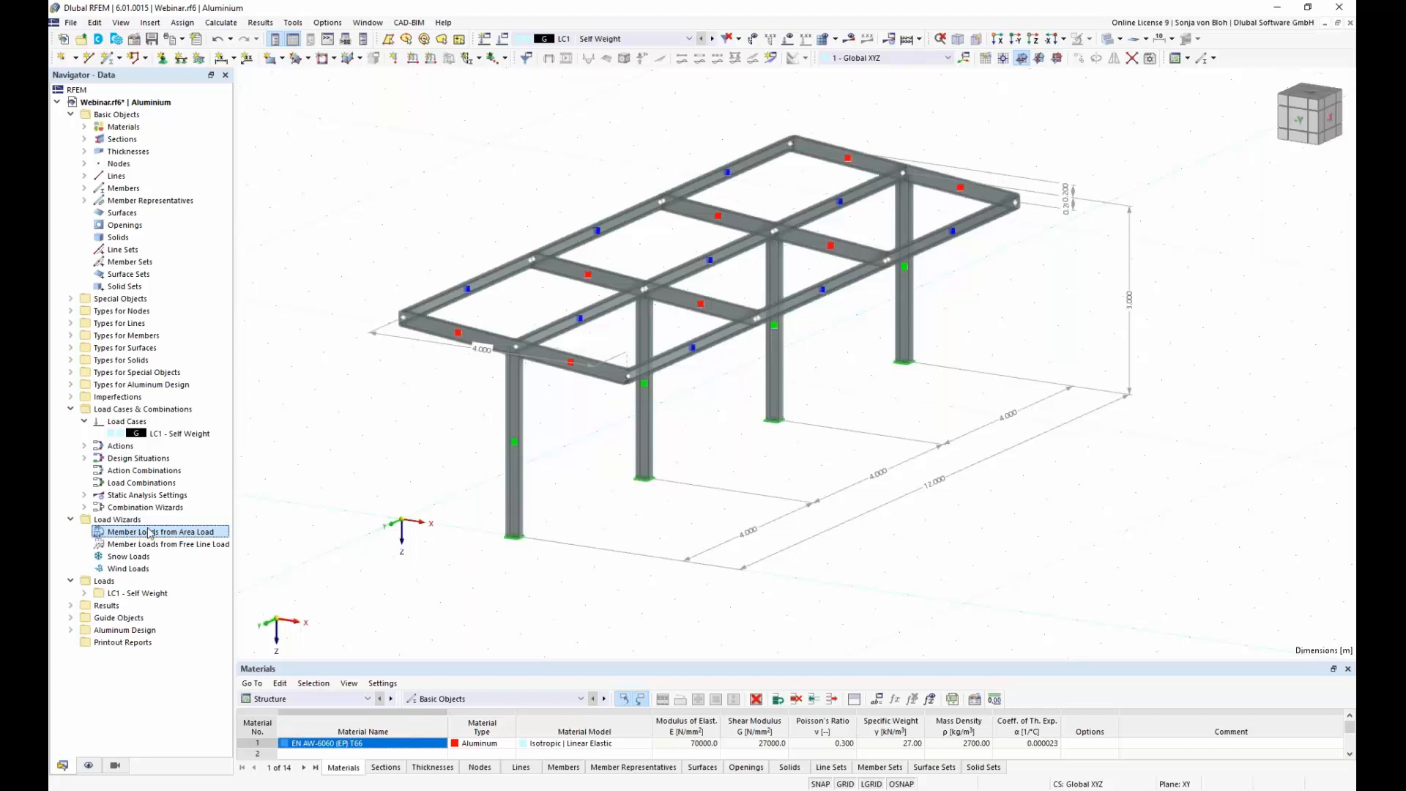
pyautogui.rightClick(150, 533)
pyautogui.click(210, 552)
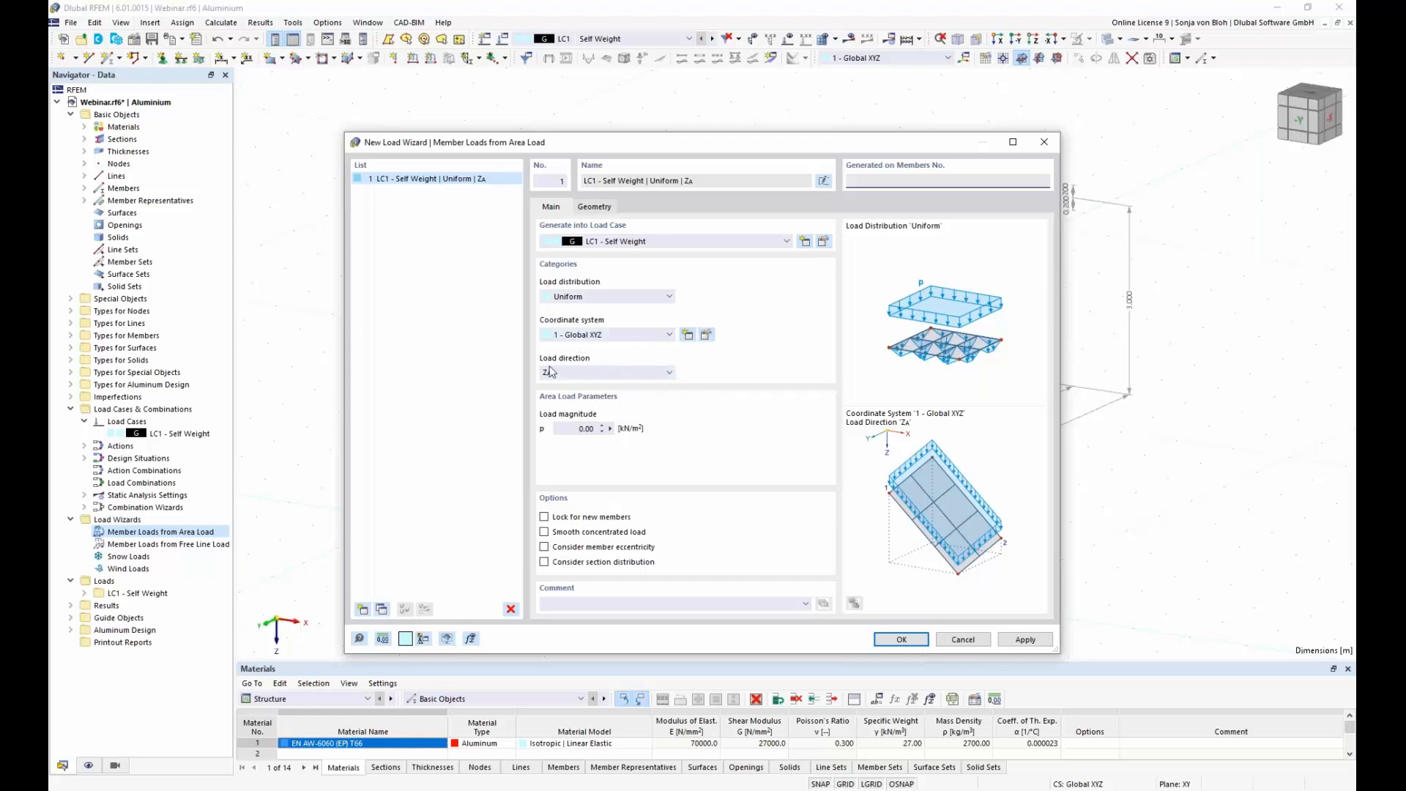
pyautogui.click(575, 429)
pyautogui.hotkey('ctrl', 'a')
pyautogui.write('0,15')
# Step: Define the area load plane of the self-weight wizard by the four roof corner nodes 3, 15, 13 and 1
pyautogui.click(606, 209)
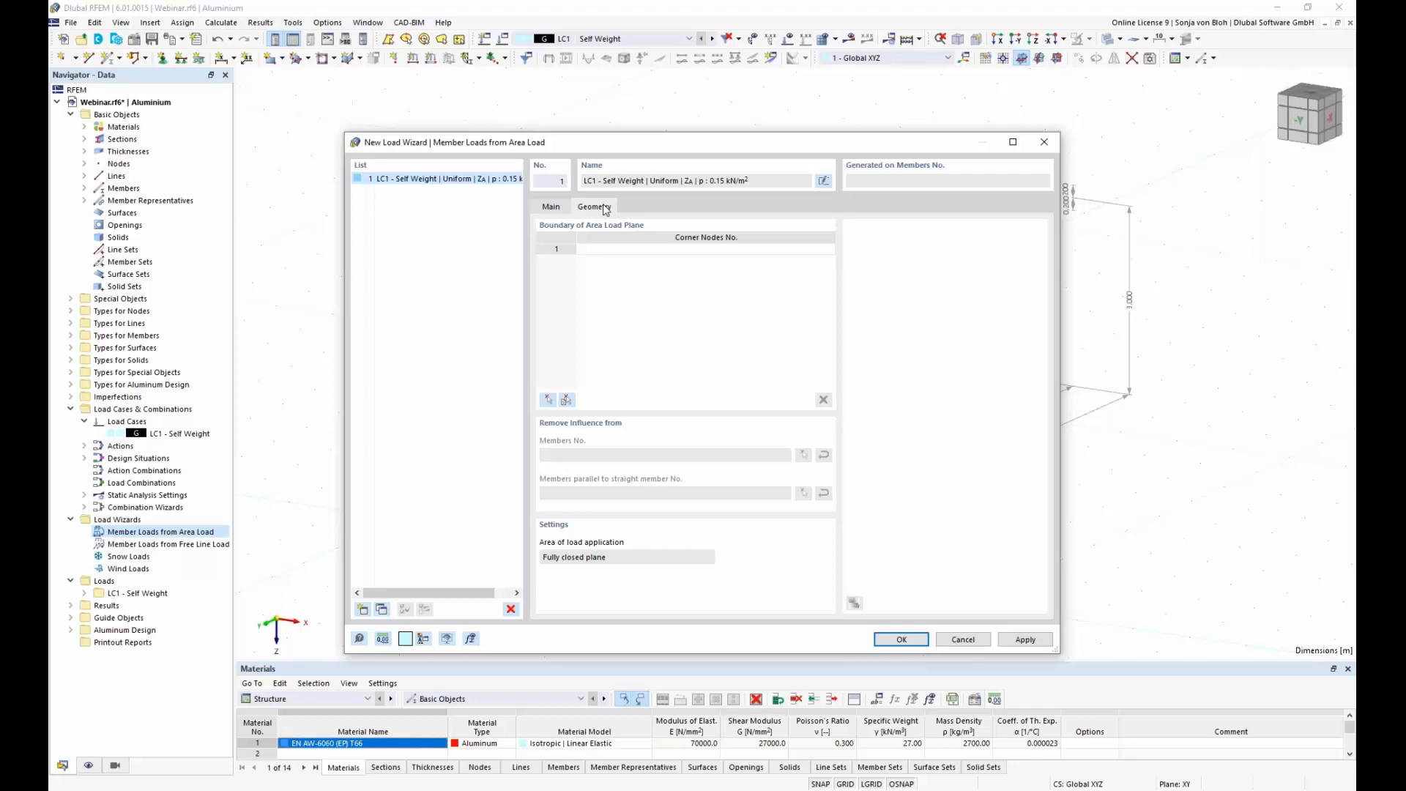
pyautogui.click(549, 400)
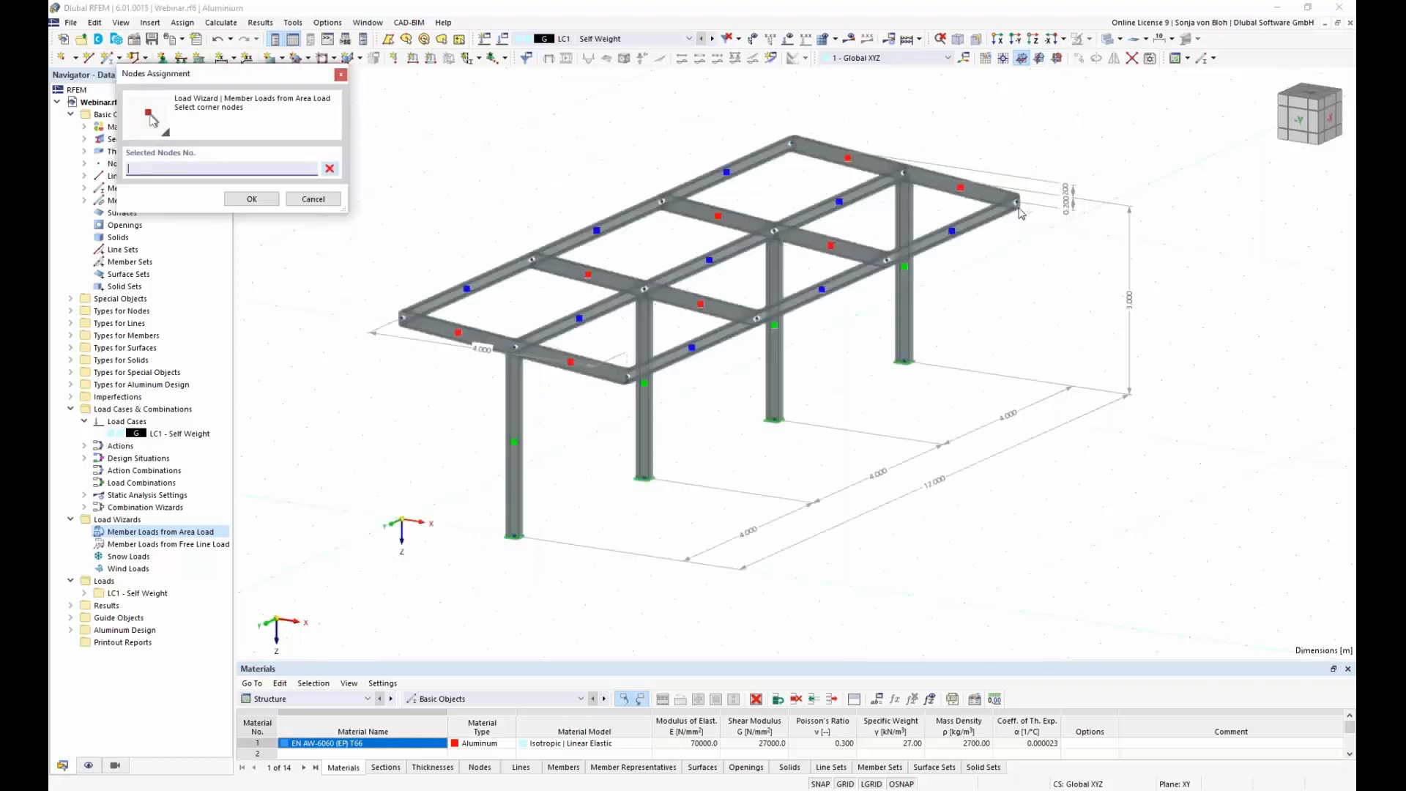
pyautogui.click(1019, 206)
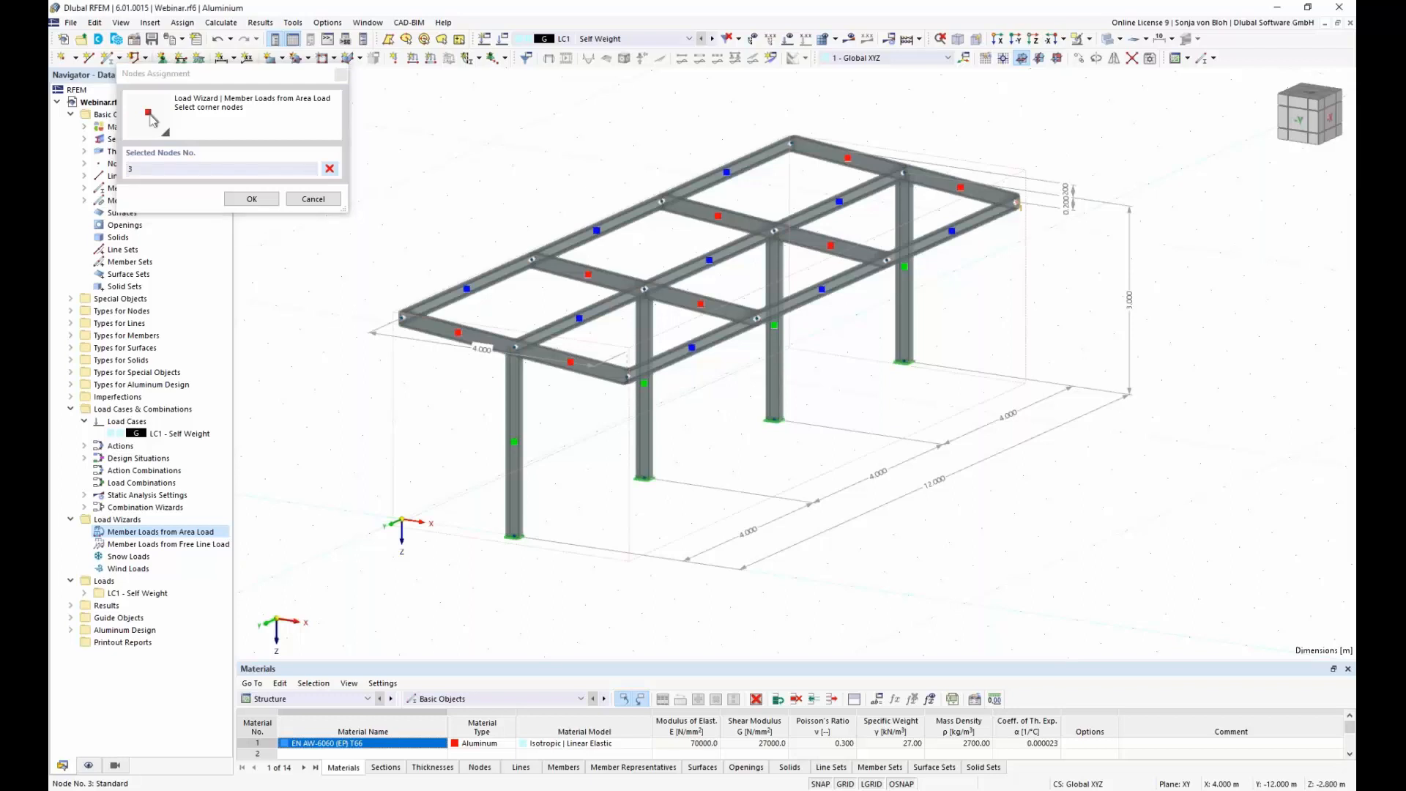
pyautogui.click(627, 380)
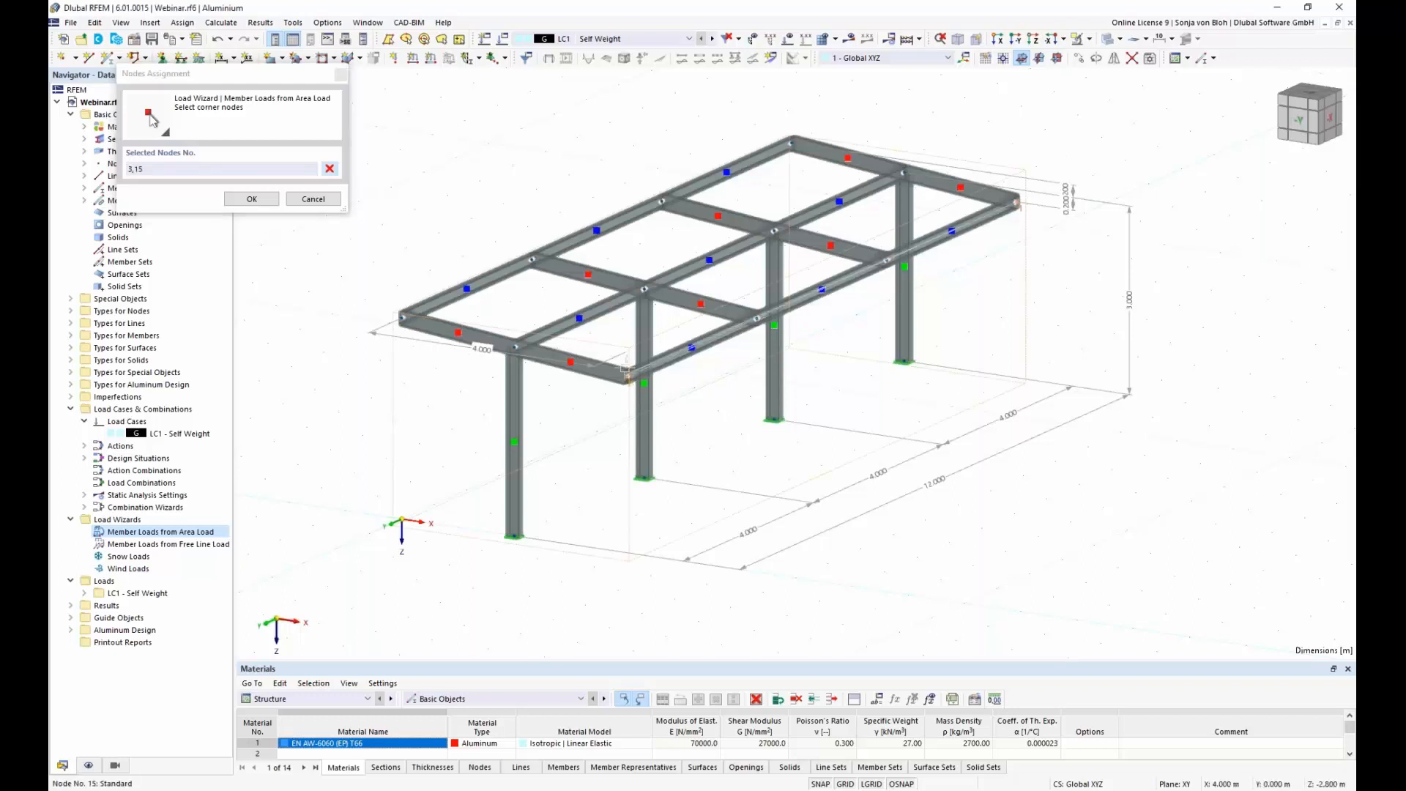
pyautogui.click(406, 320)
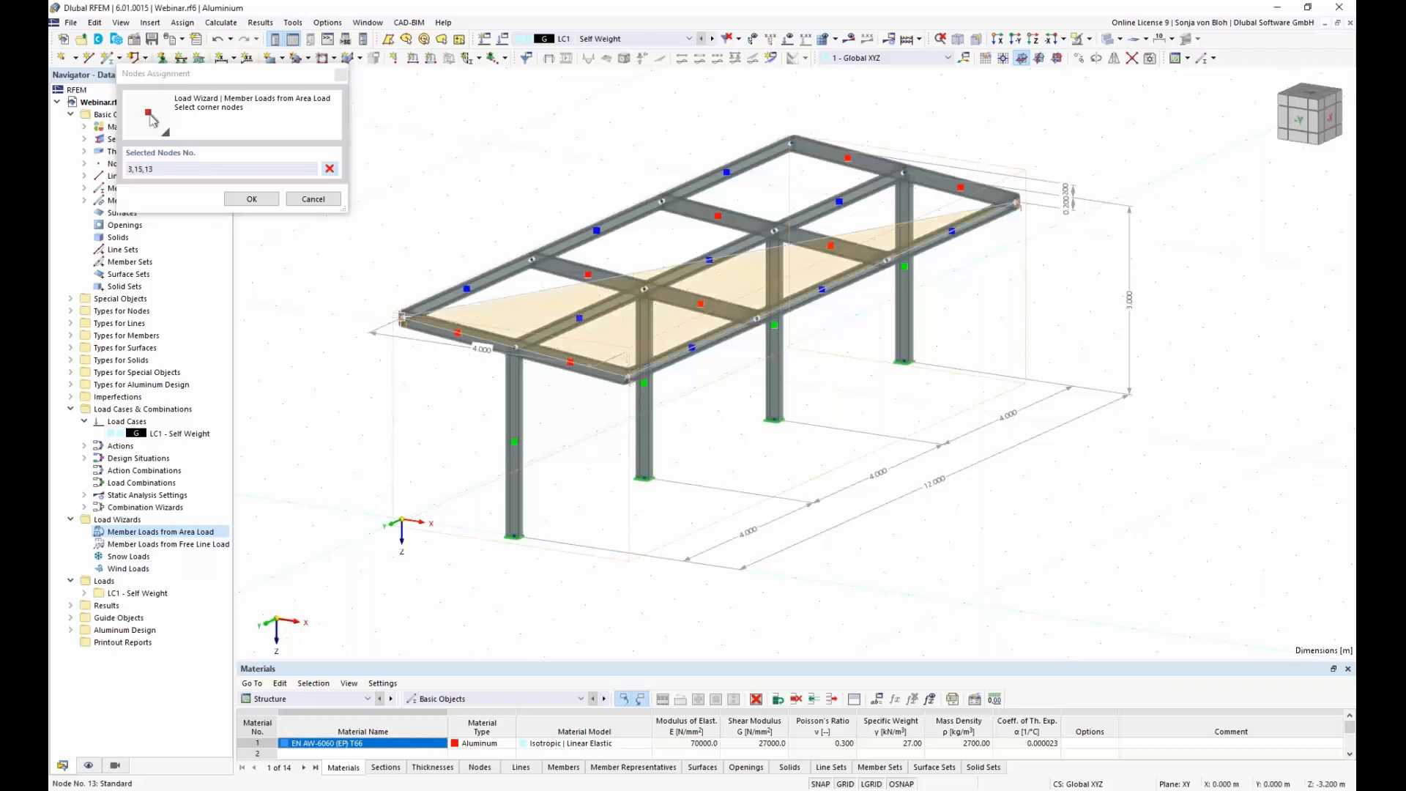
pyautogui.click(795, 145)
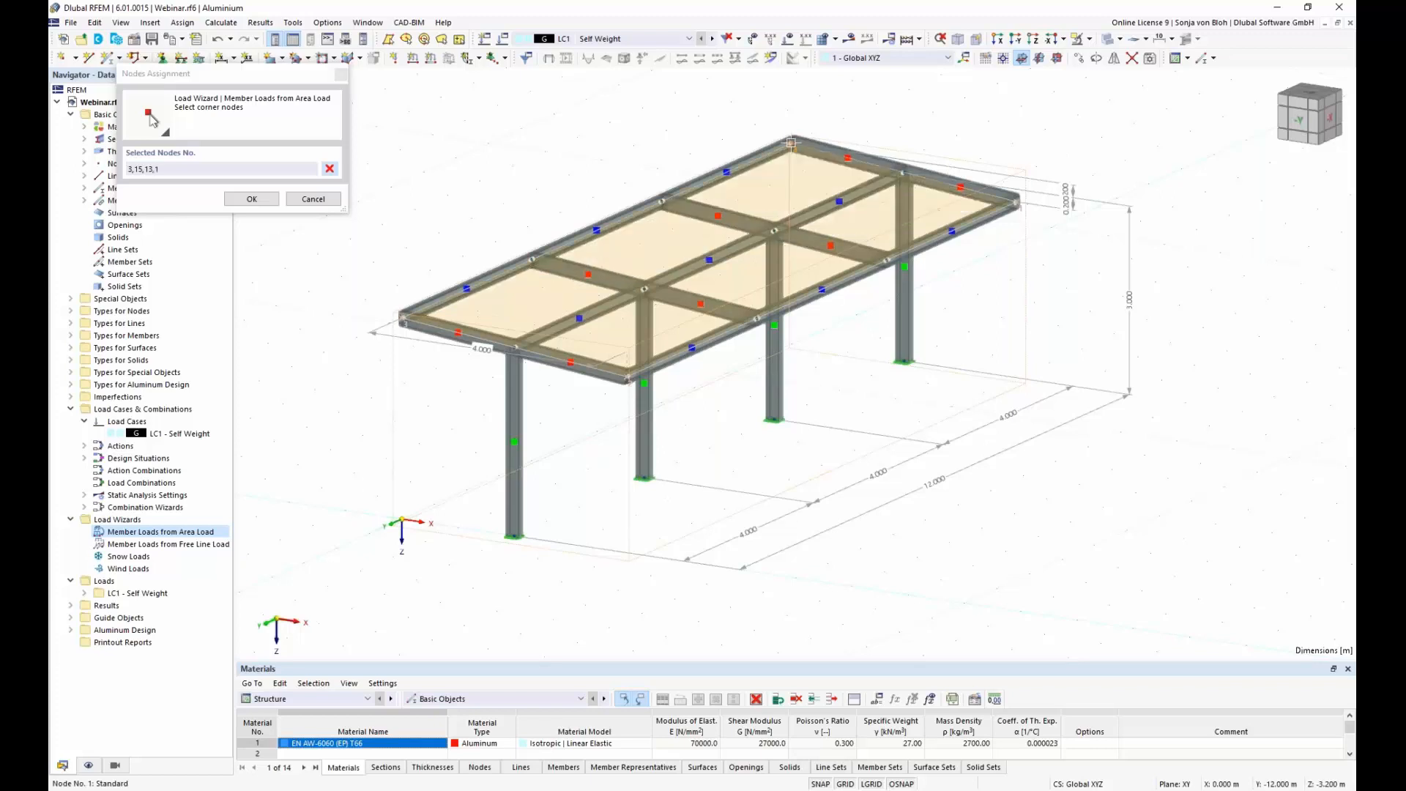
pyautogui.click(251, 200)
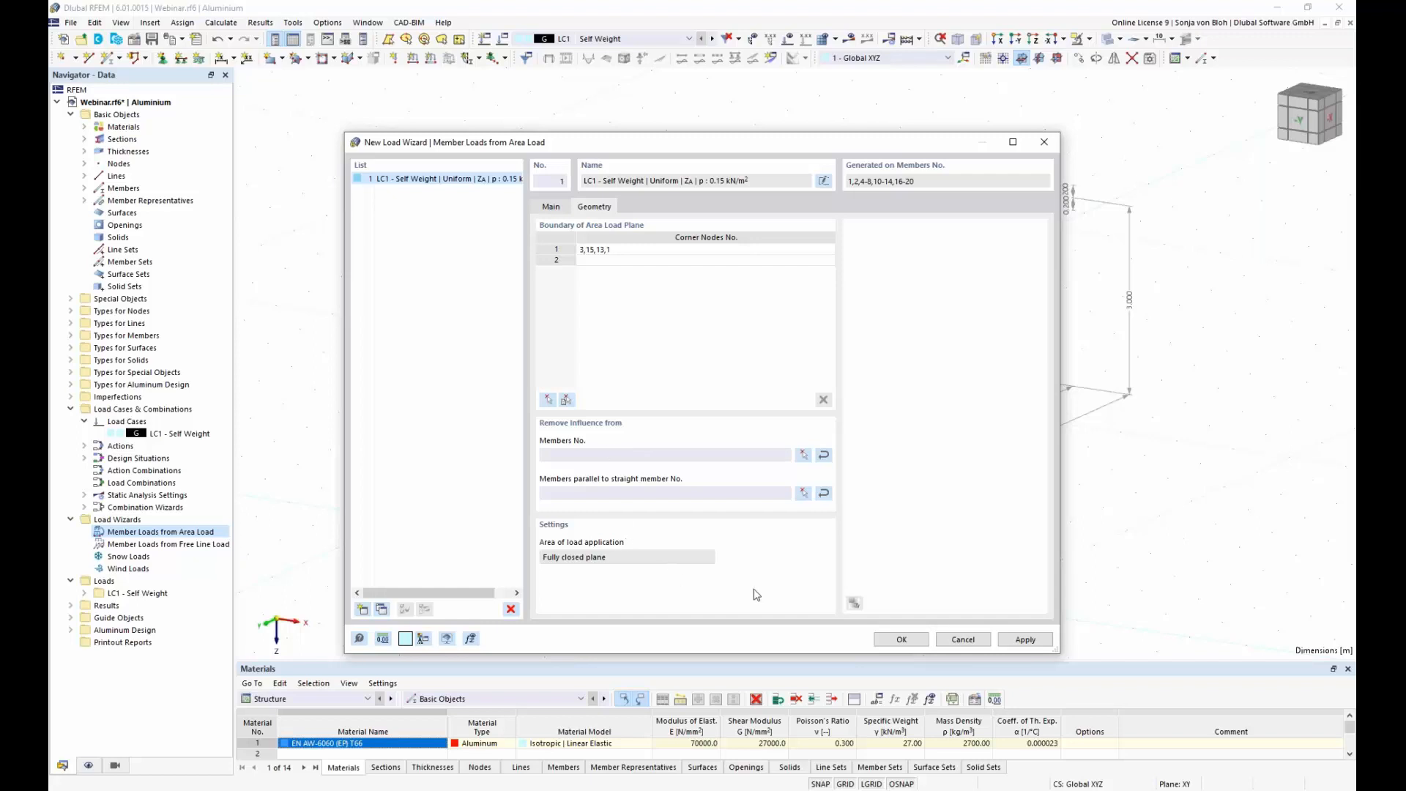
# Step: Remove the area load's influence from members parallel to edge beam 20 and display the wizard's generated member loads separately
pyautogui.click(804, 493)
pyautogui.click(613, 376)
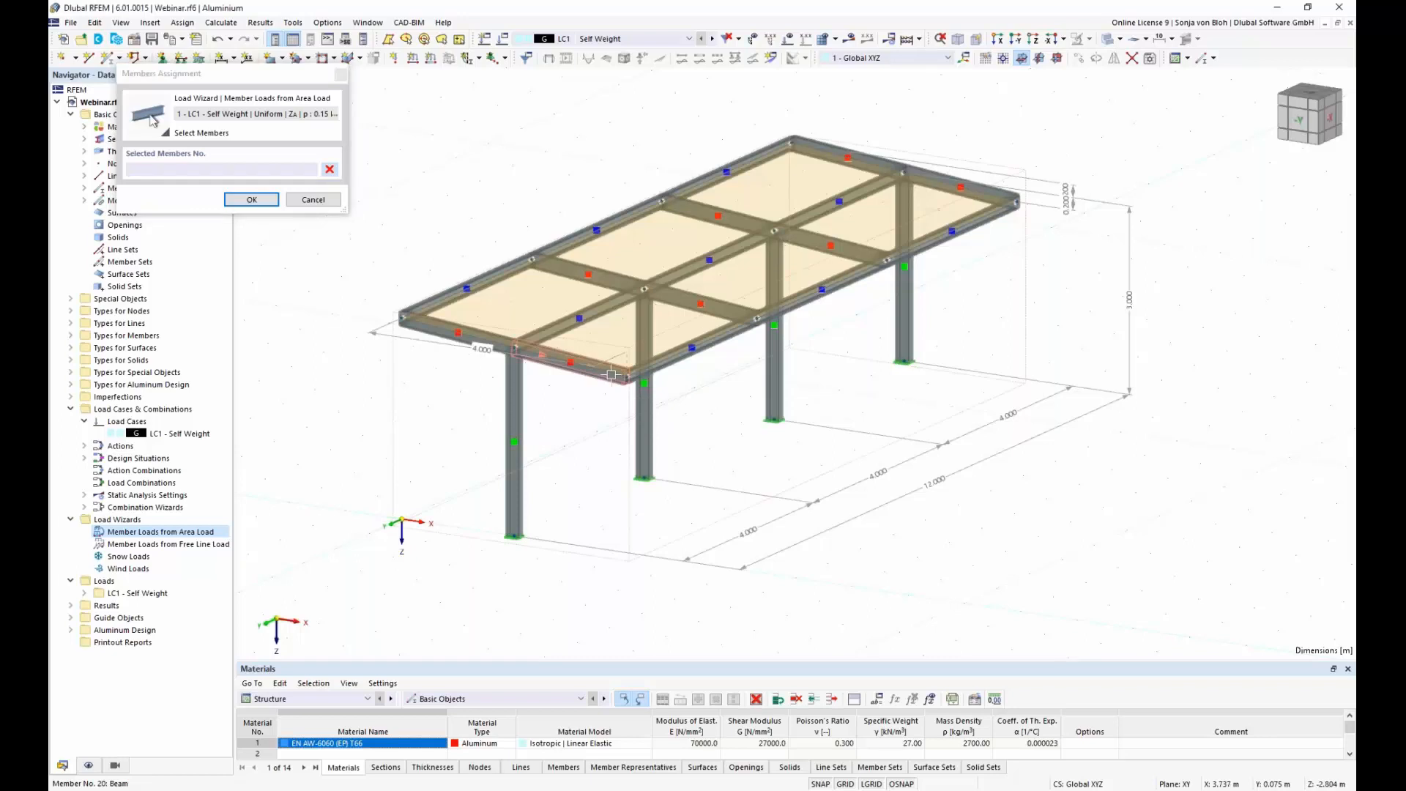
pyautogui.click(252, 199)
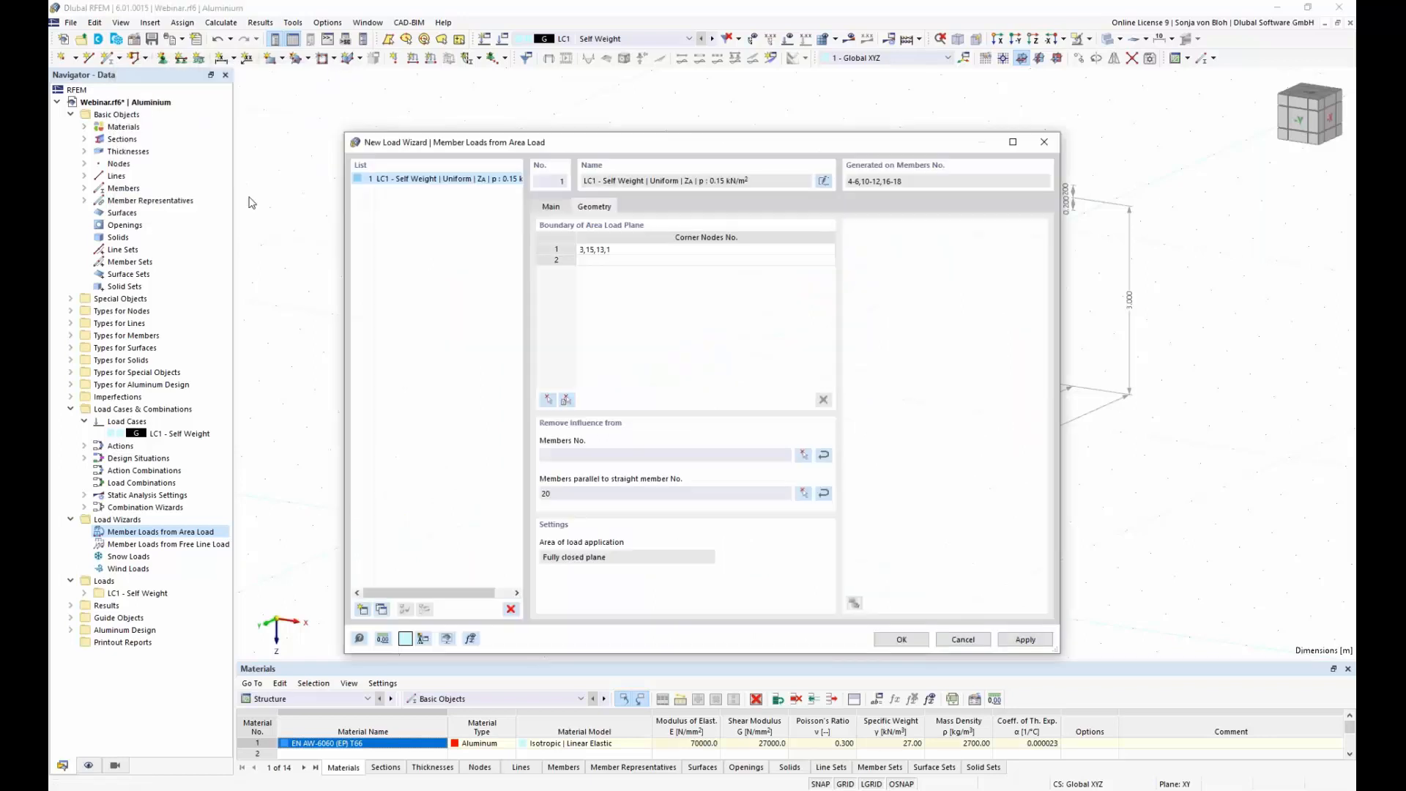
pyautogui.click(926, 641)
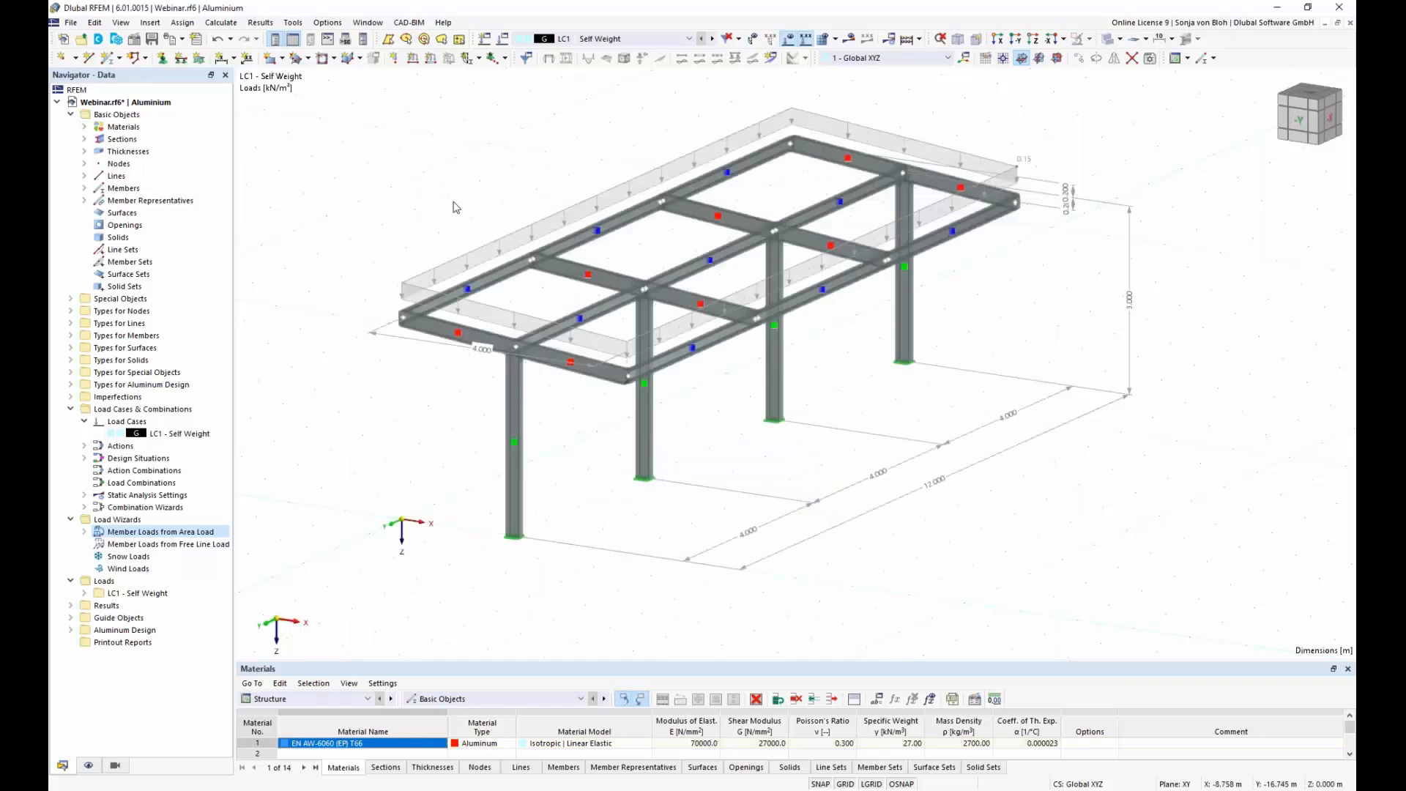
pyautogui.rightClick(484, 251)
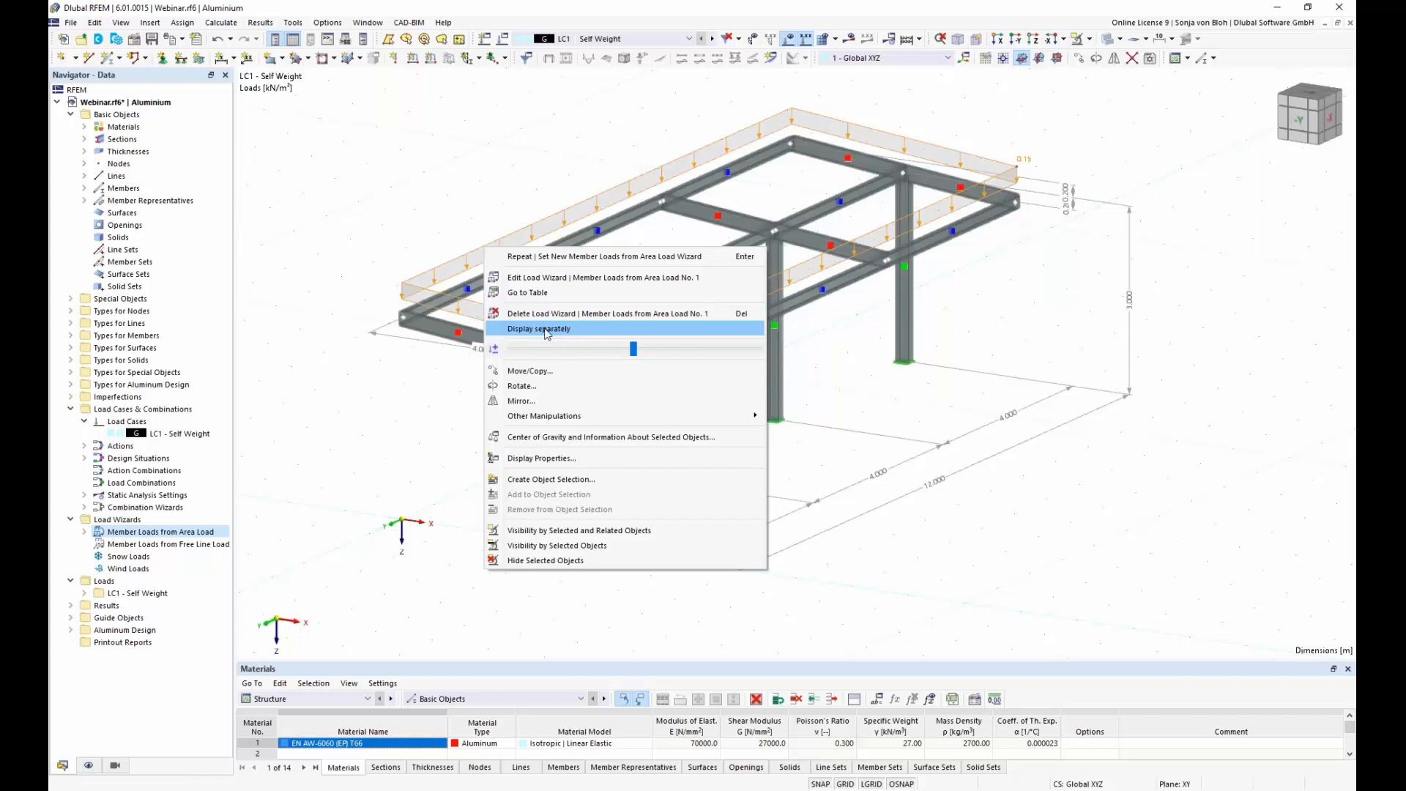
pyautogui.click(546, 331)
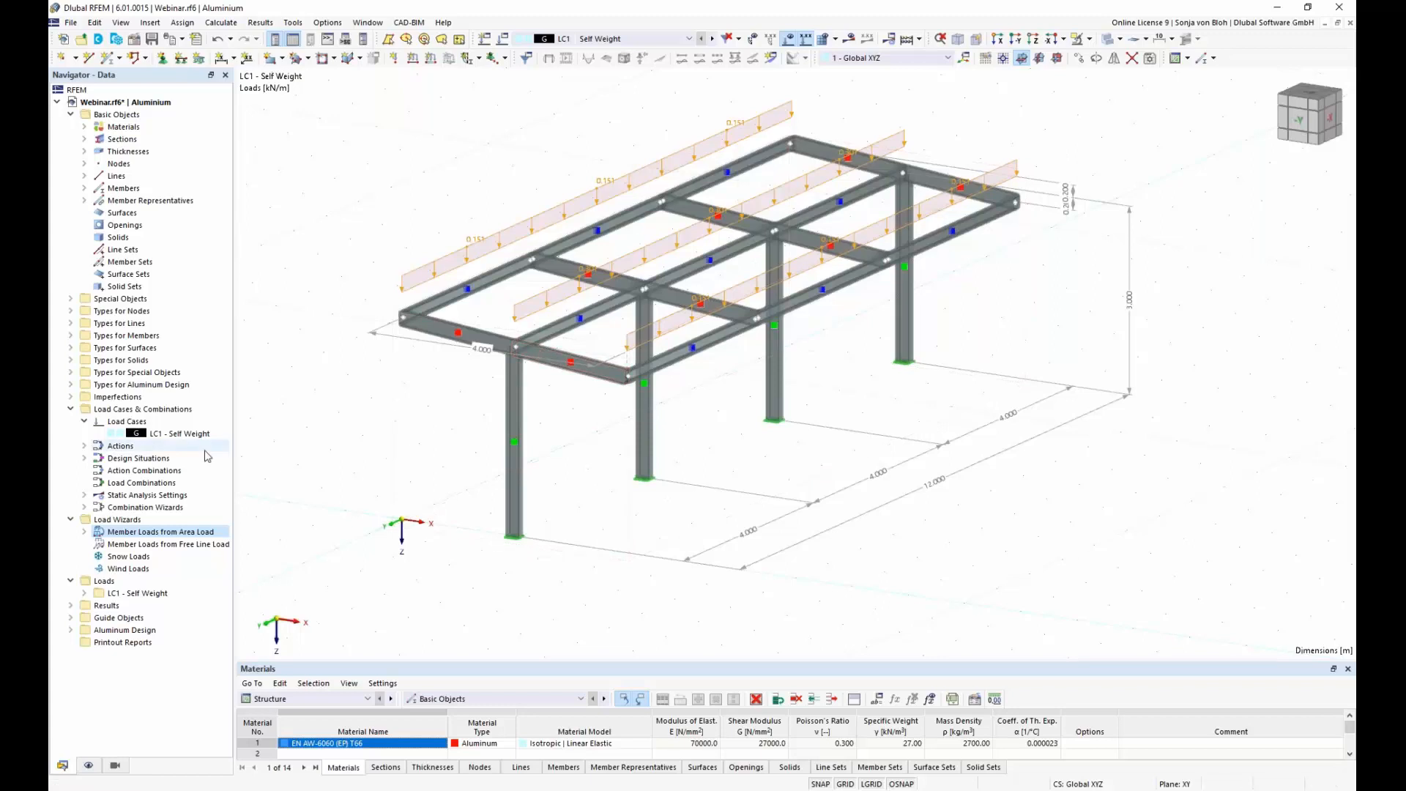
# Step: Create load case LC2 named Snow with the action category Snow / Ice loads - H <= 1000 m
pyautogui.rightClick(142, 429)
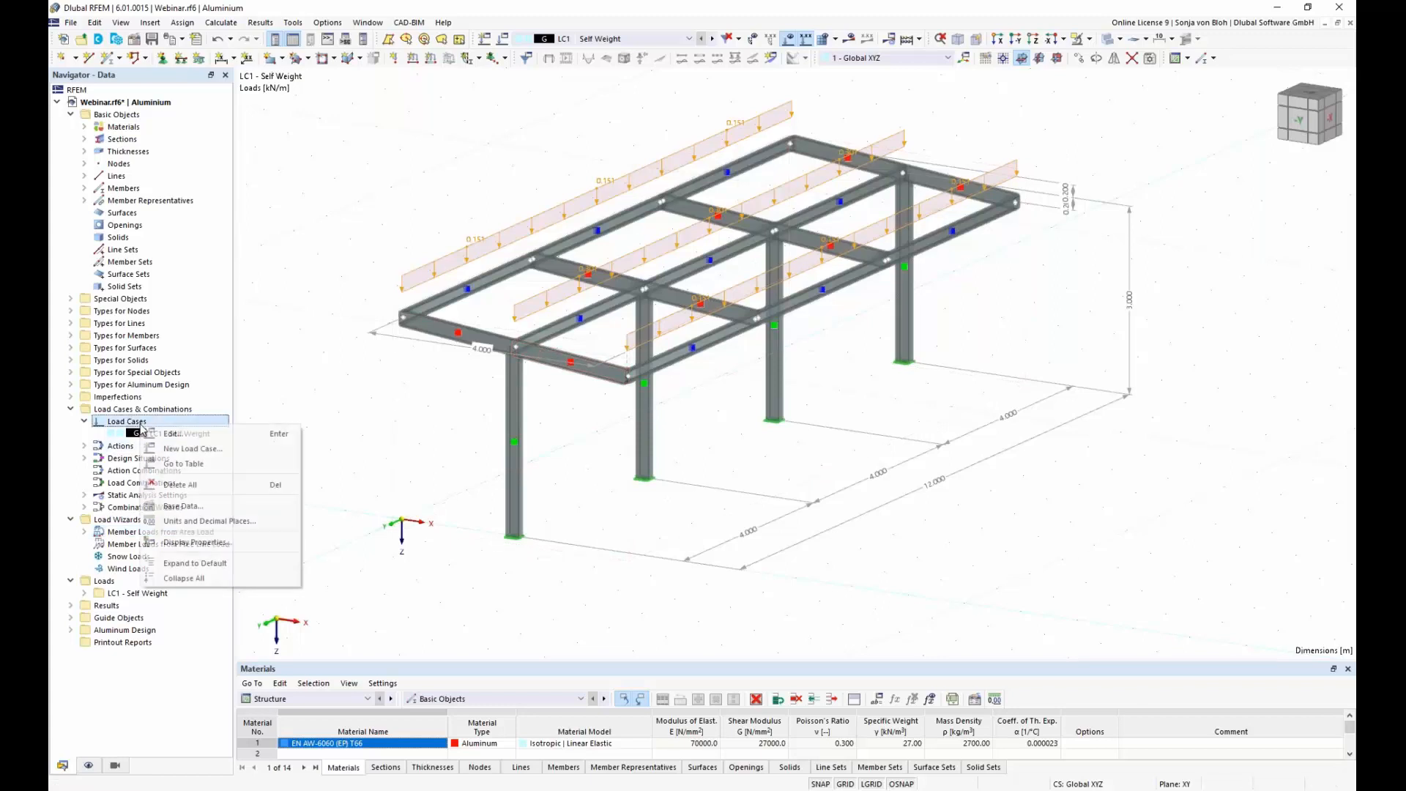
pyautogui.click(193, 448)
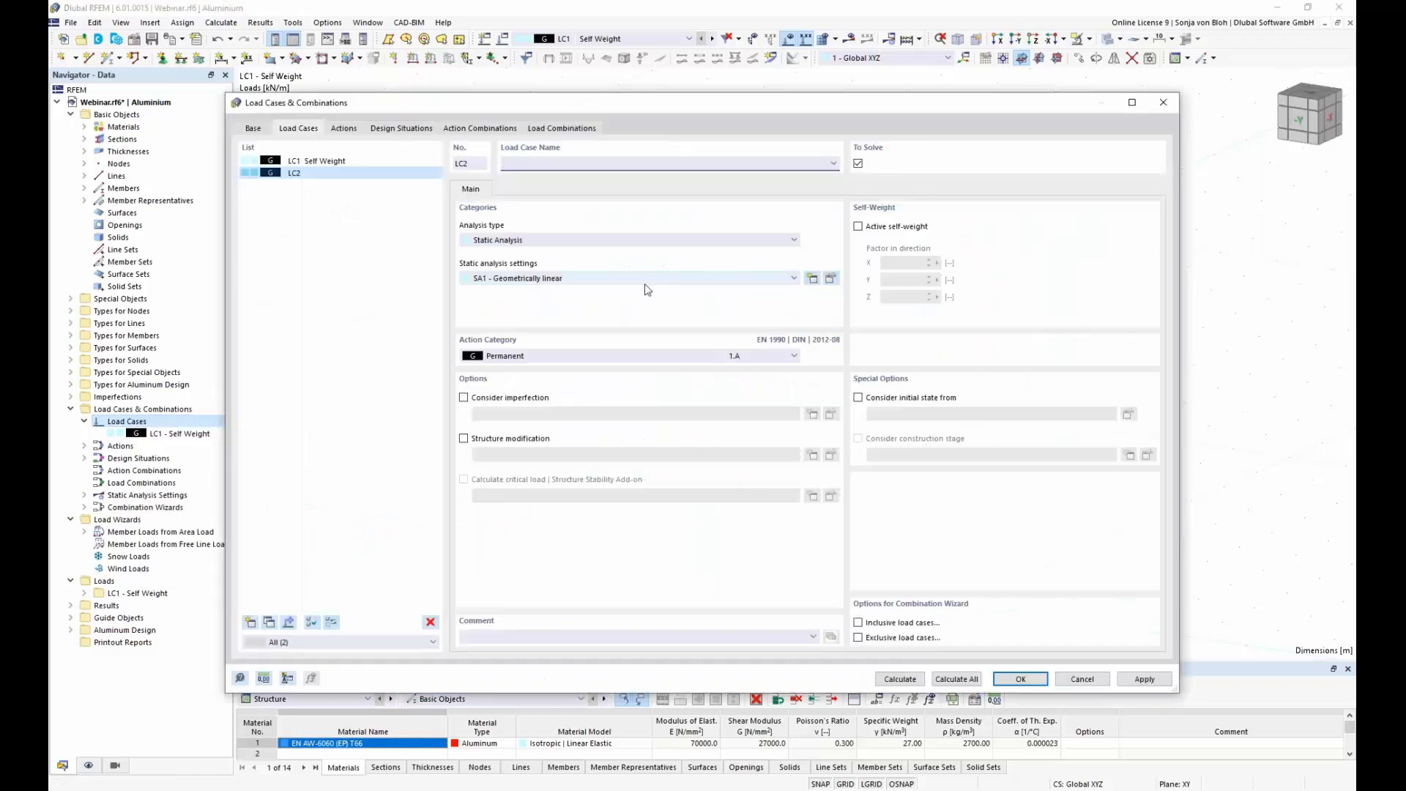
pyautogui.write('Snow')
pyautogui.click(794, 356)
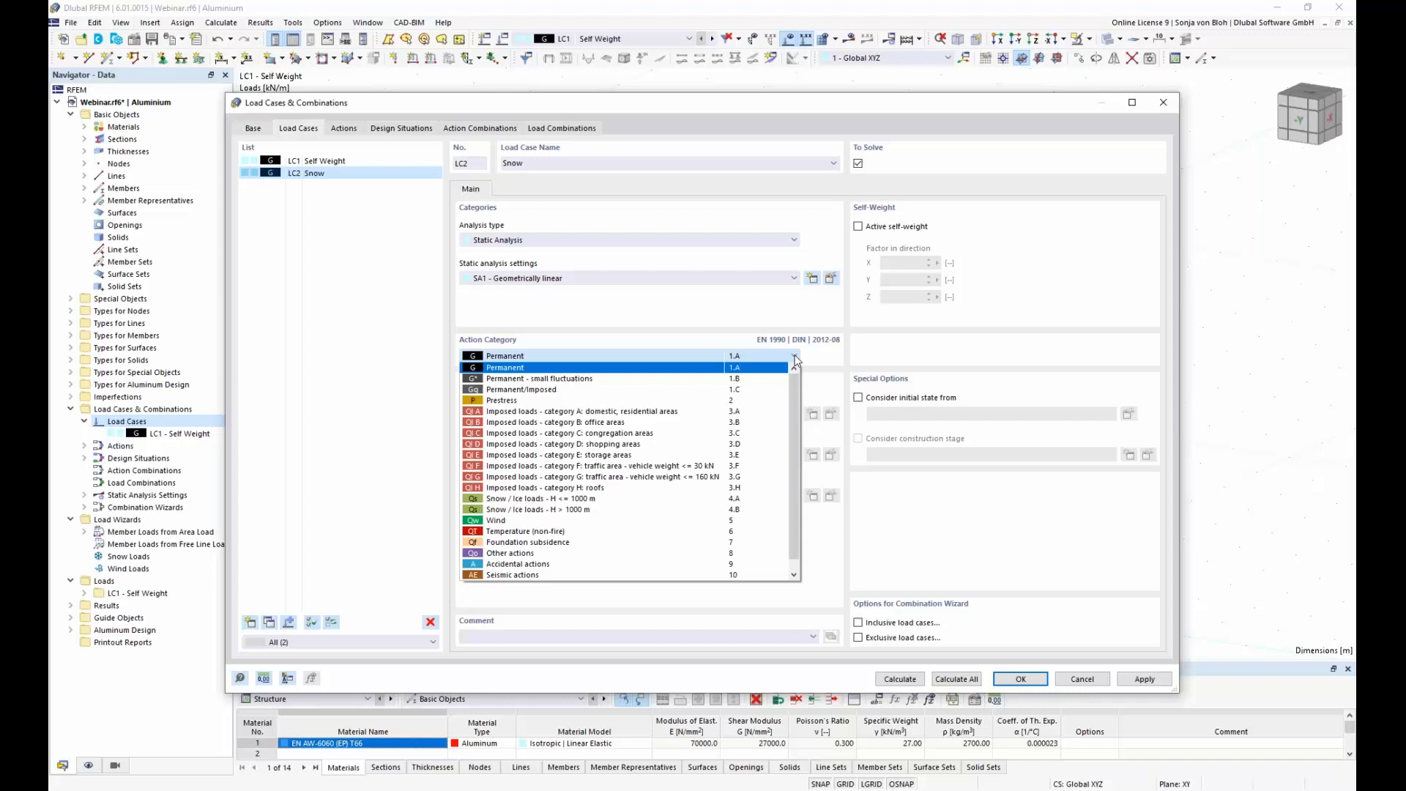
pyautogui.click(552, 502)
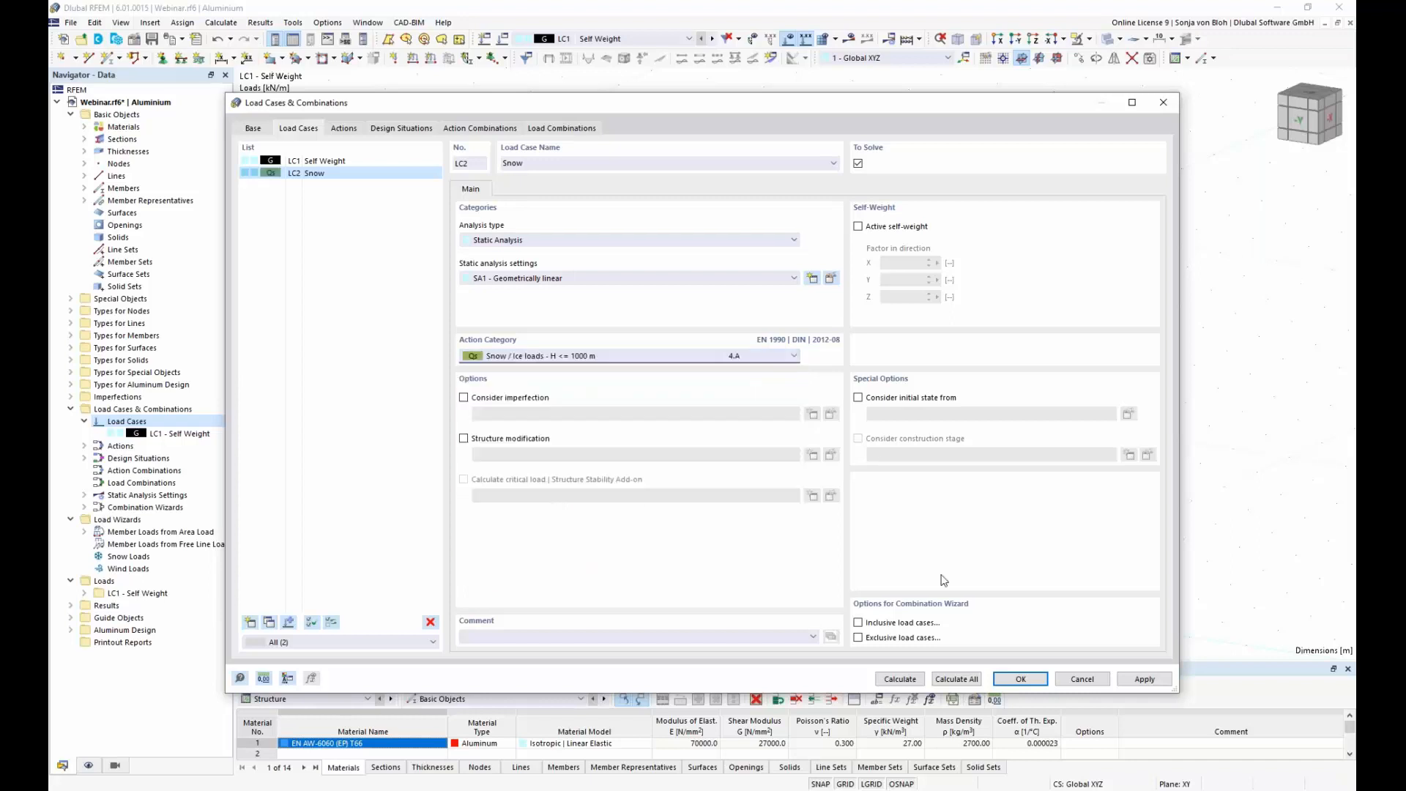
pyautogui.click(1021, 680)
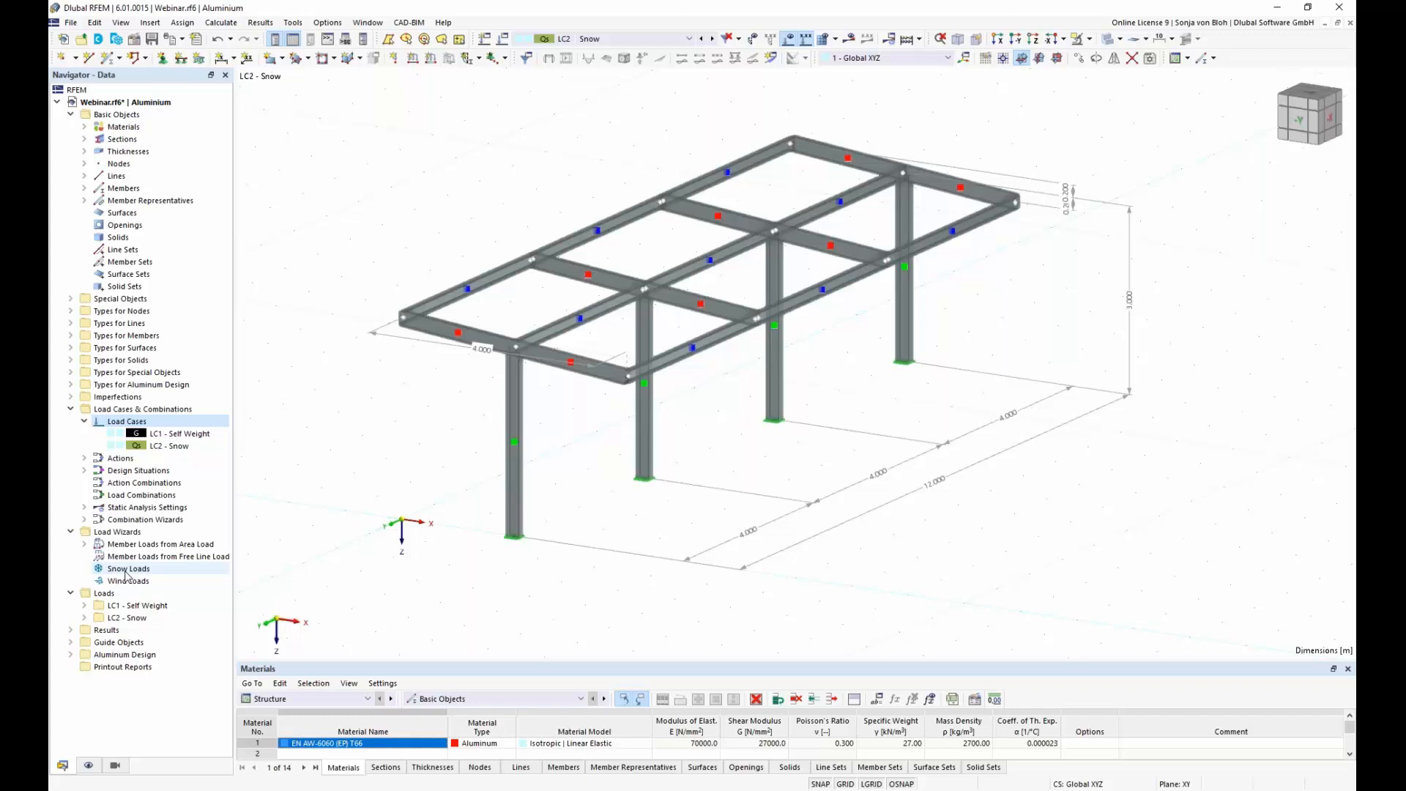
# Step: Start a Snow Load wizard for a Flat/Monopitch roof and assign roof corner nodes 3, 15, 13 and 1
pyautogui.rightClick(126, 572)
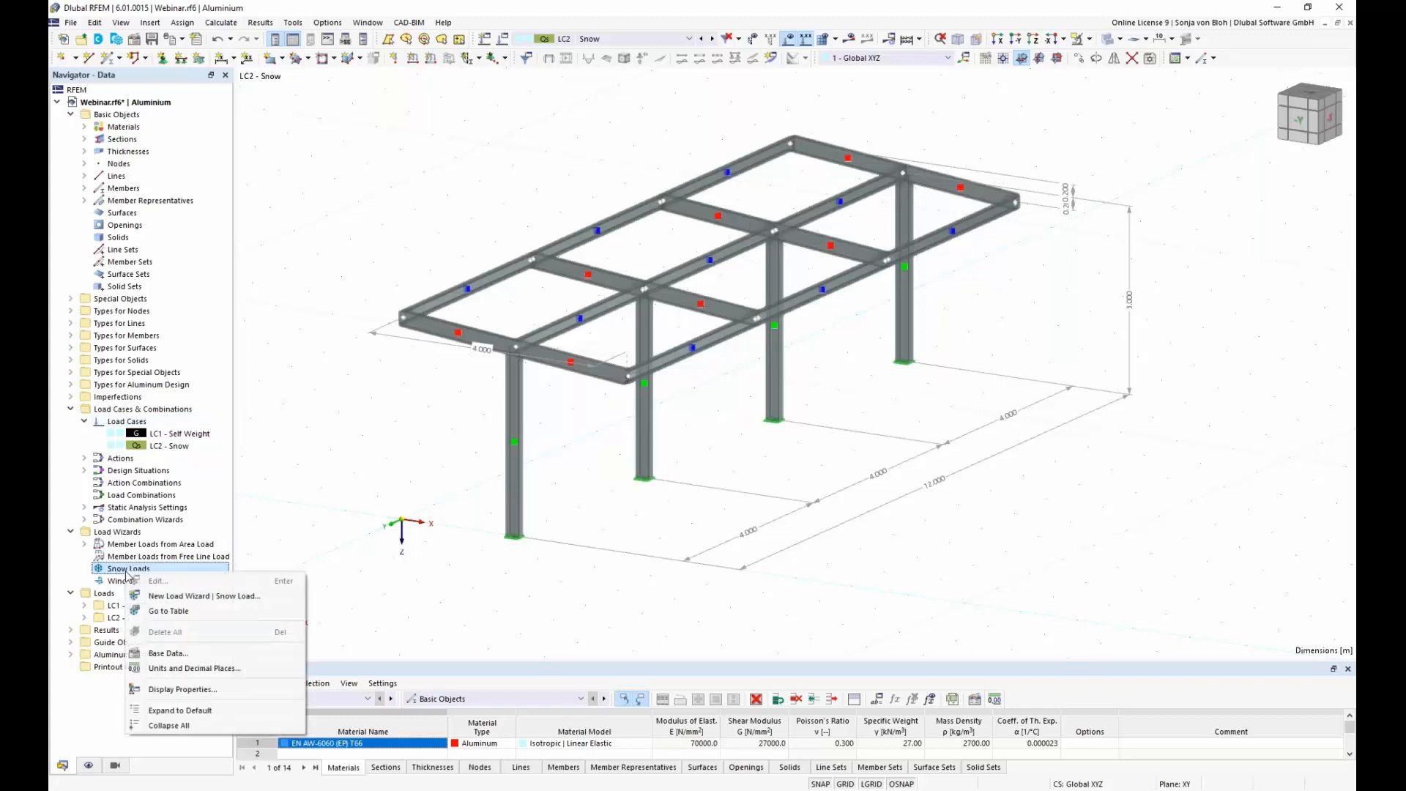
pyautogui.click(206, 597)
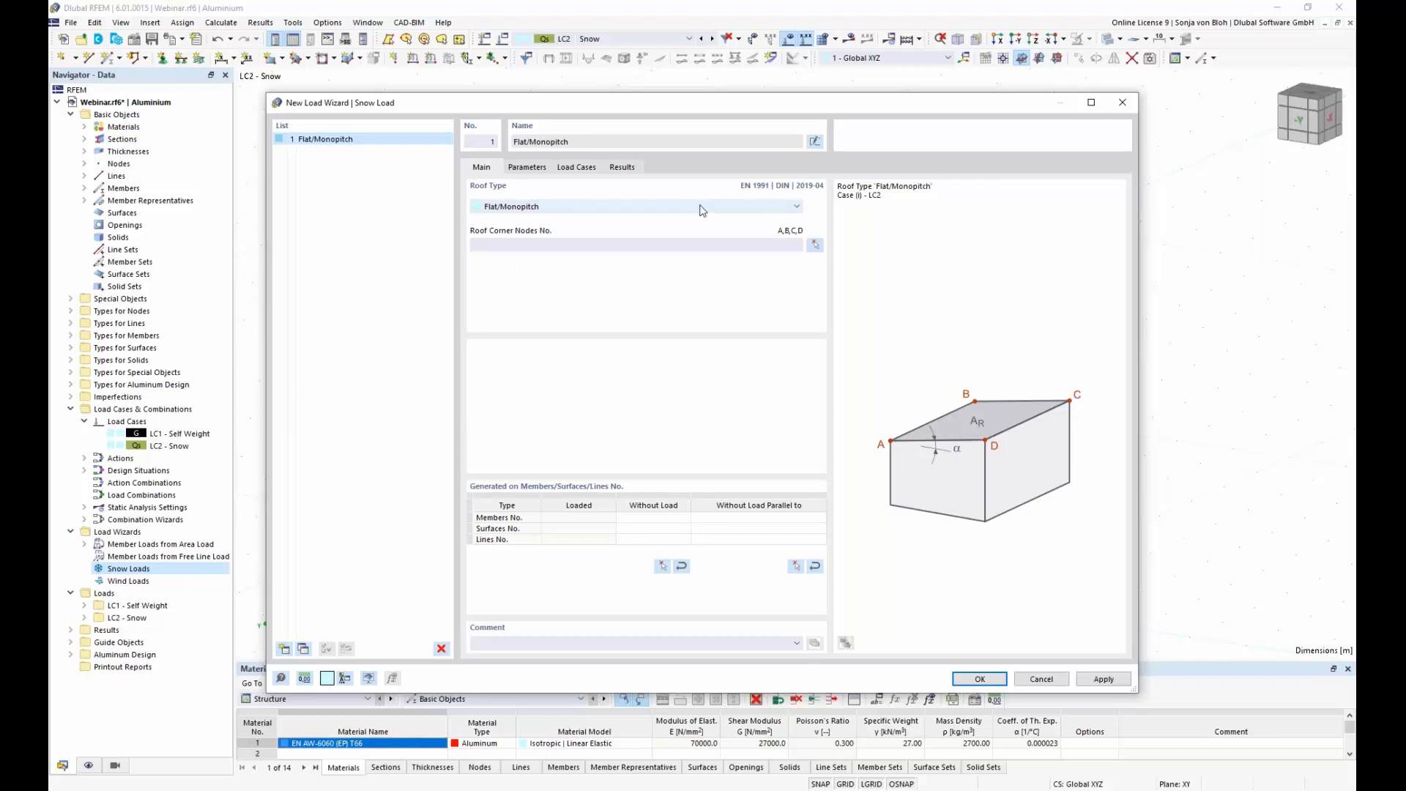
pyautogui.click(797, 208)
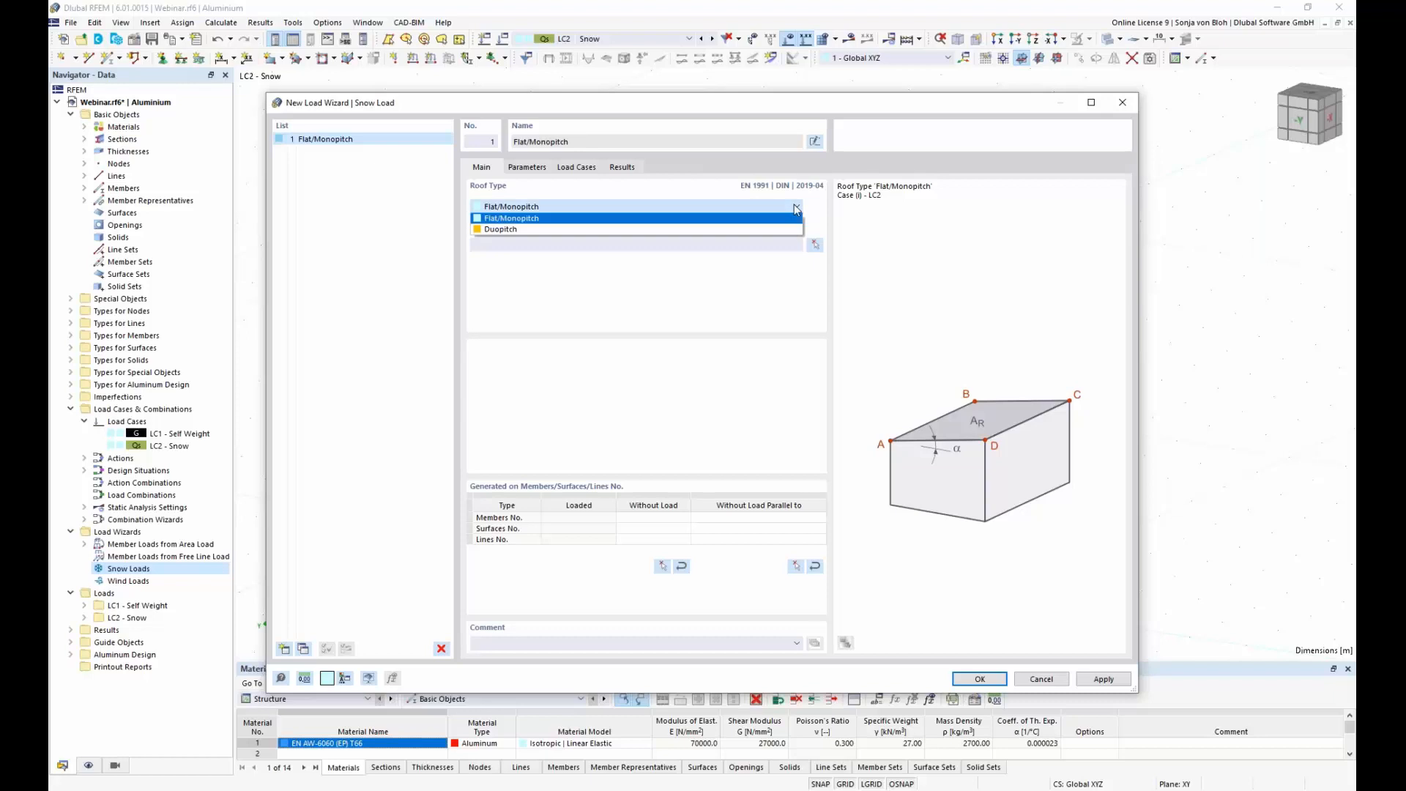
pyautogui.click(797, 208)
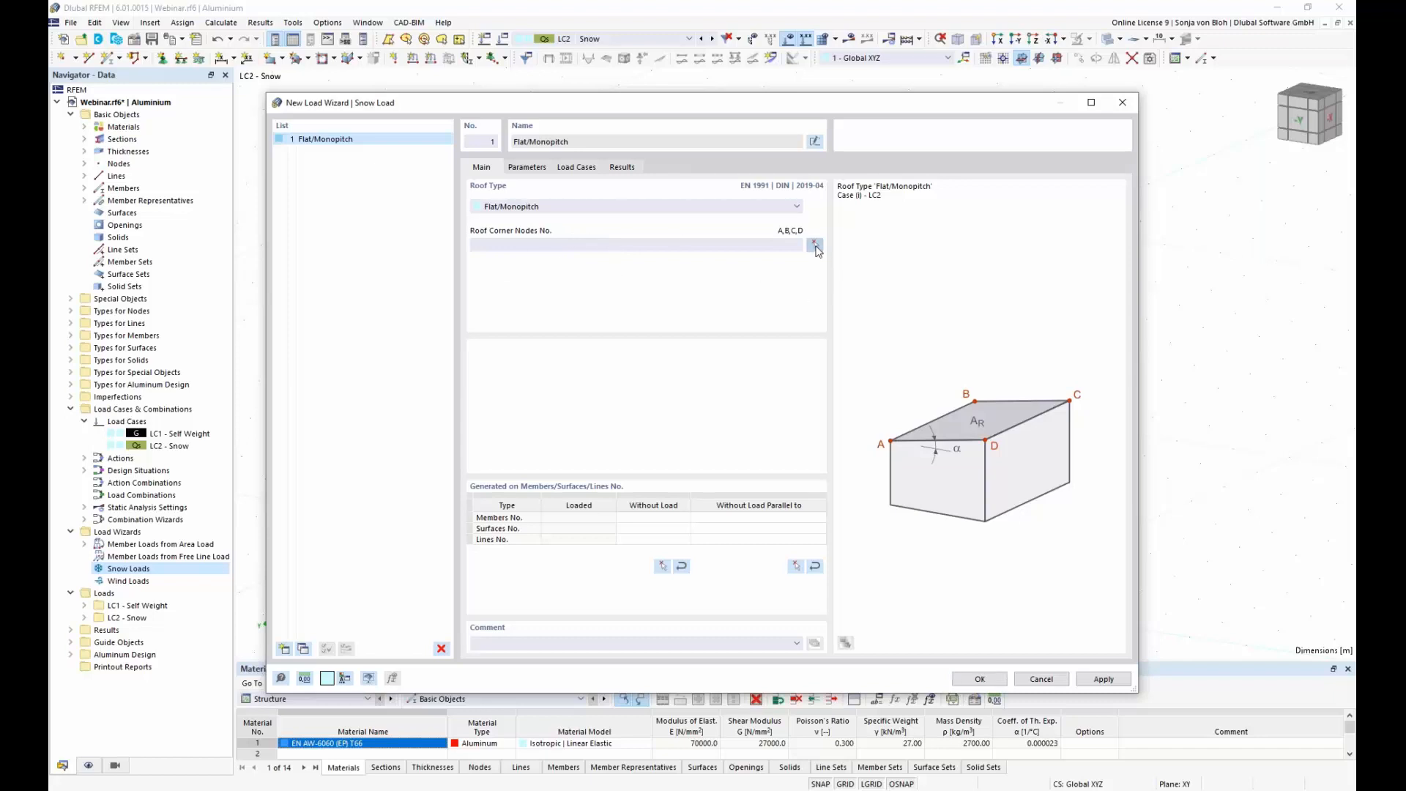
pyautogui.click(815, 245)
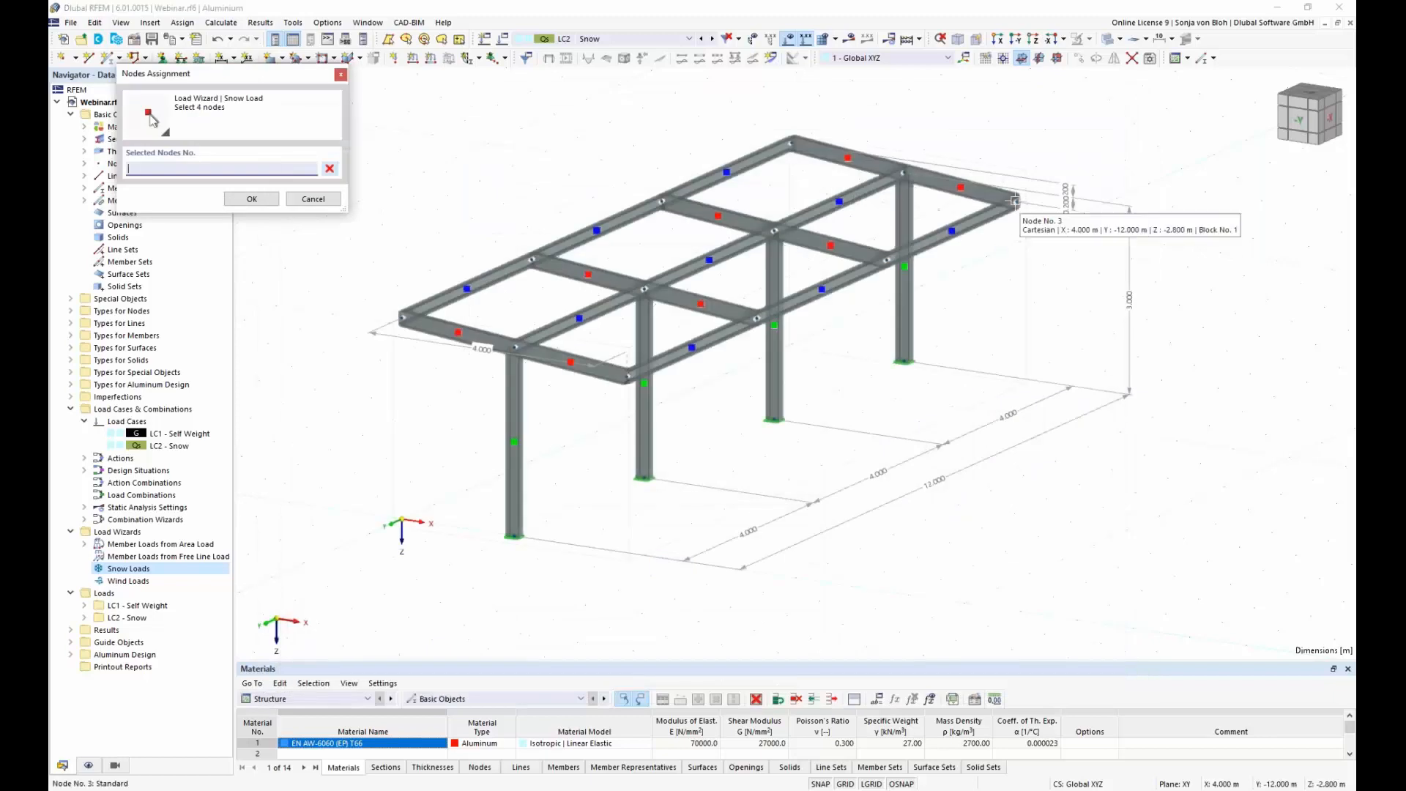
pyautogui.click(1017, 203)
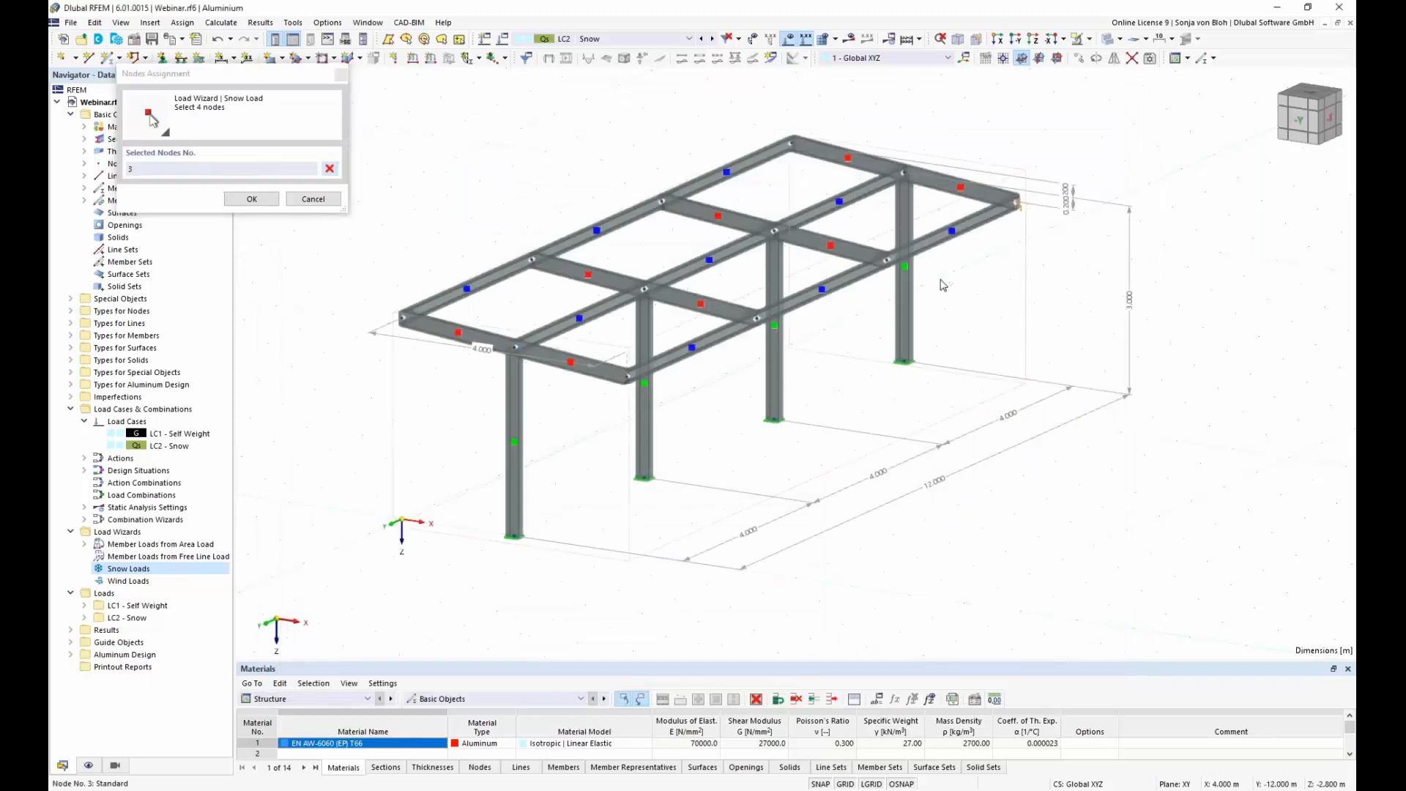
pyautogui.click(631, 377)
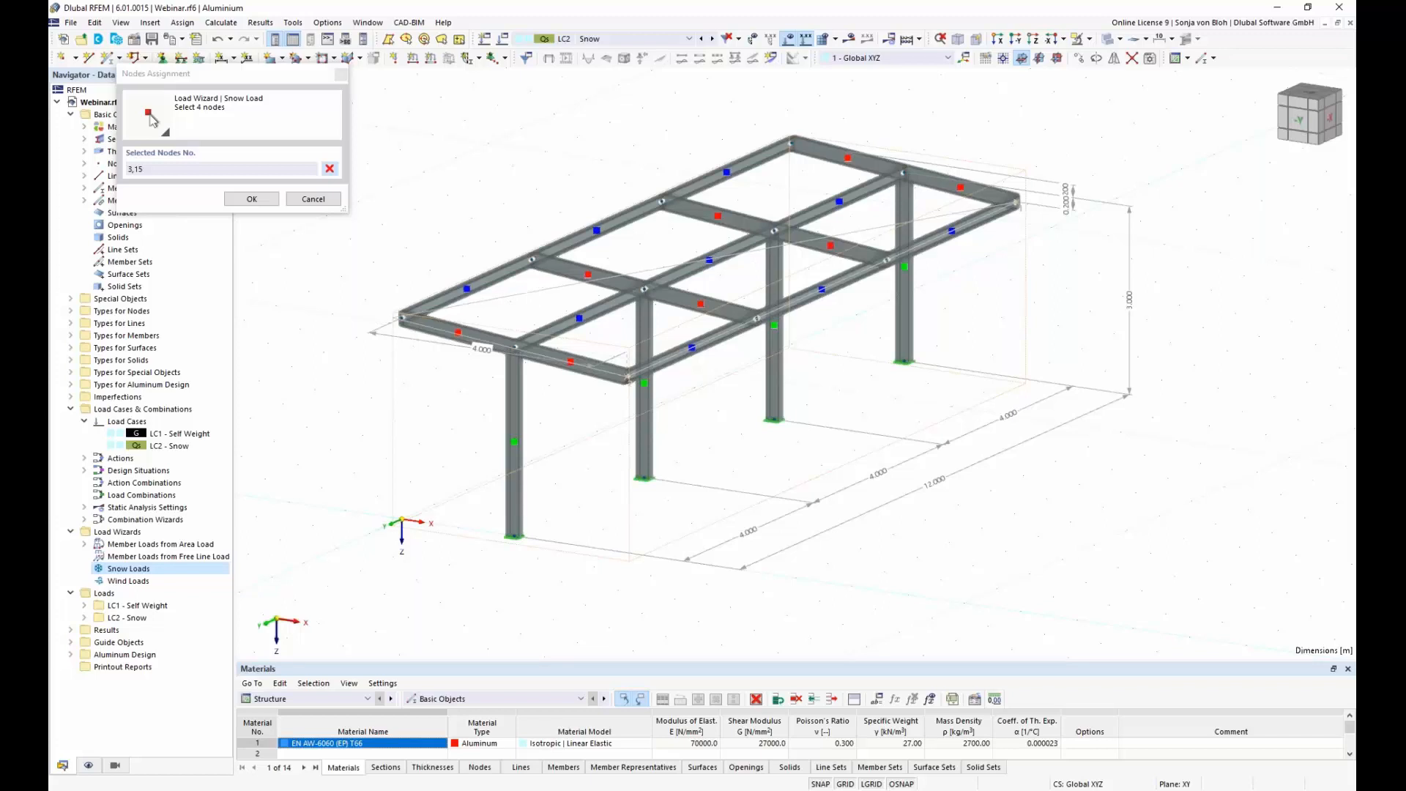
pyautogui.click(402, 317)
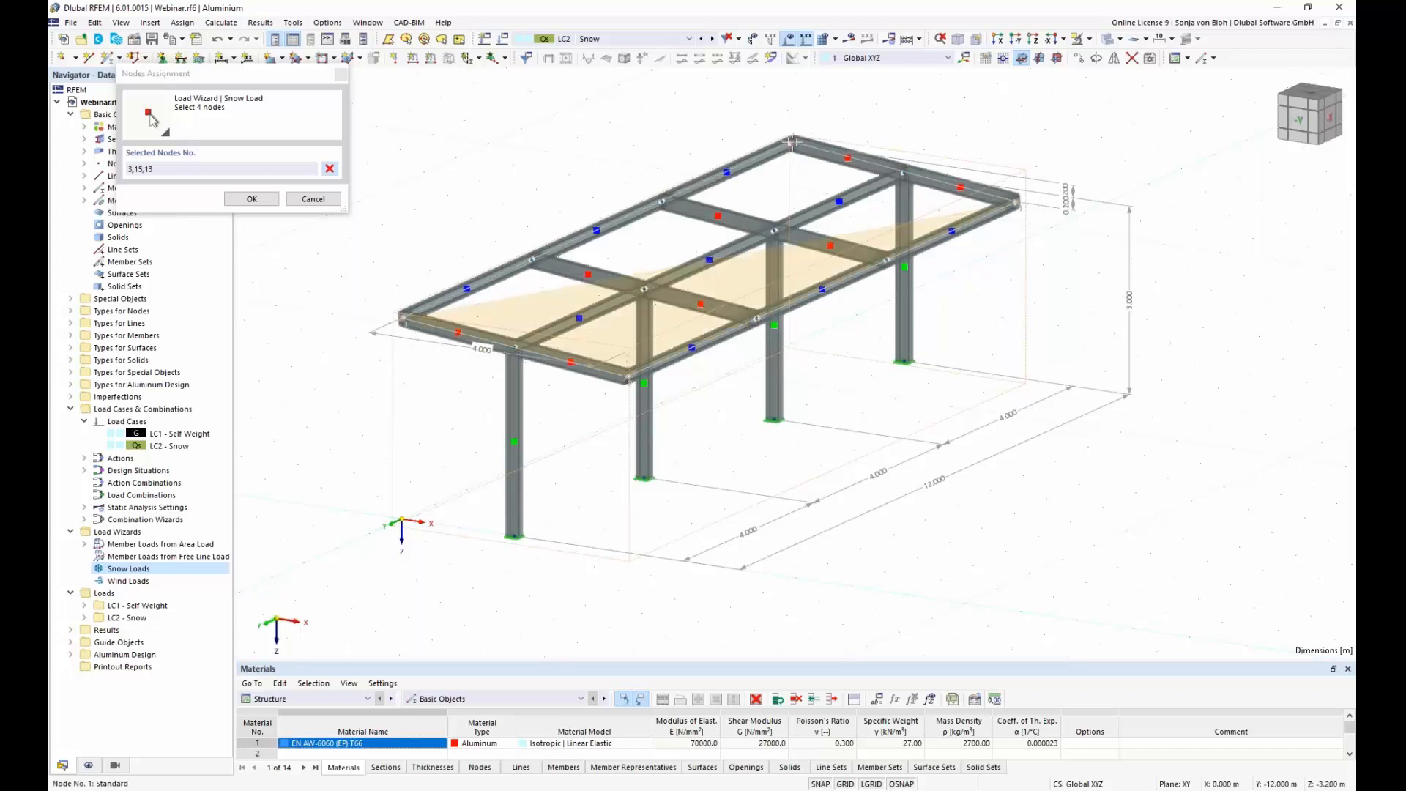
pyautogui.click(793, 141)
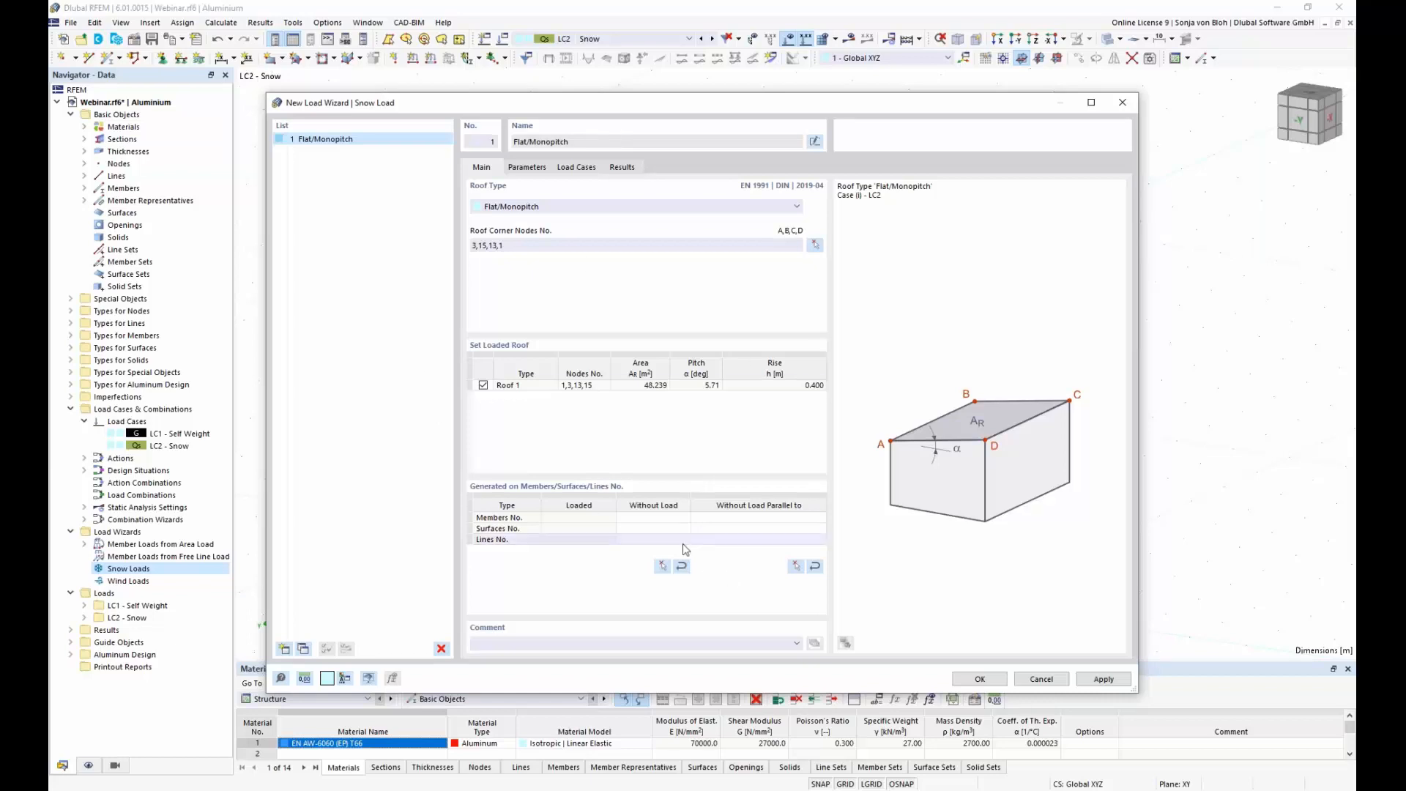
# Step: Exclude members parallel to edge beam 20 from the snow load and bring up the wizard's snow load parameters
pyautogui.click(796, 567)
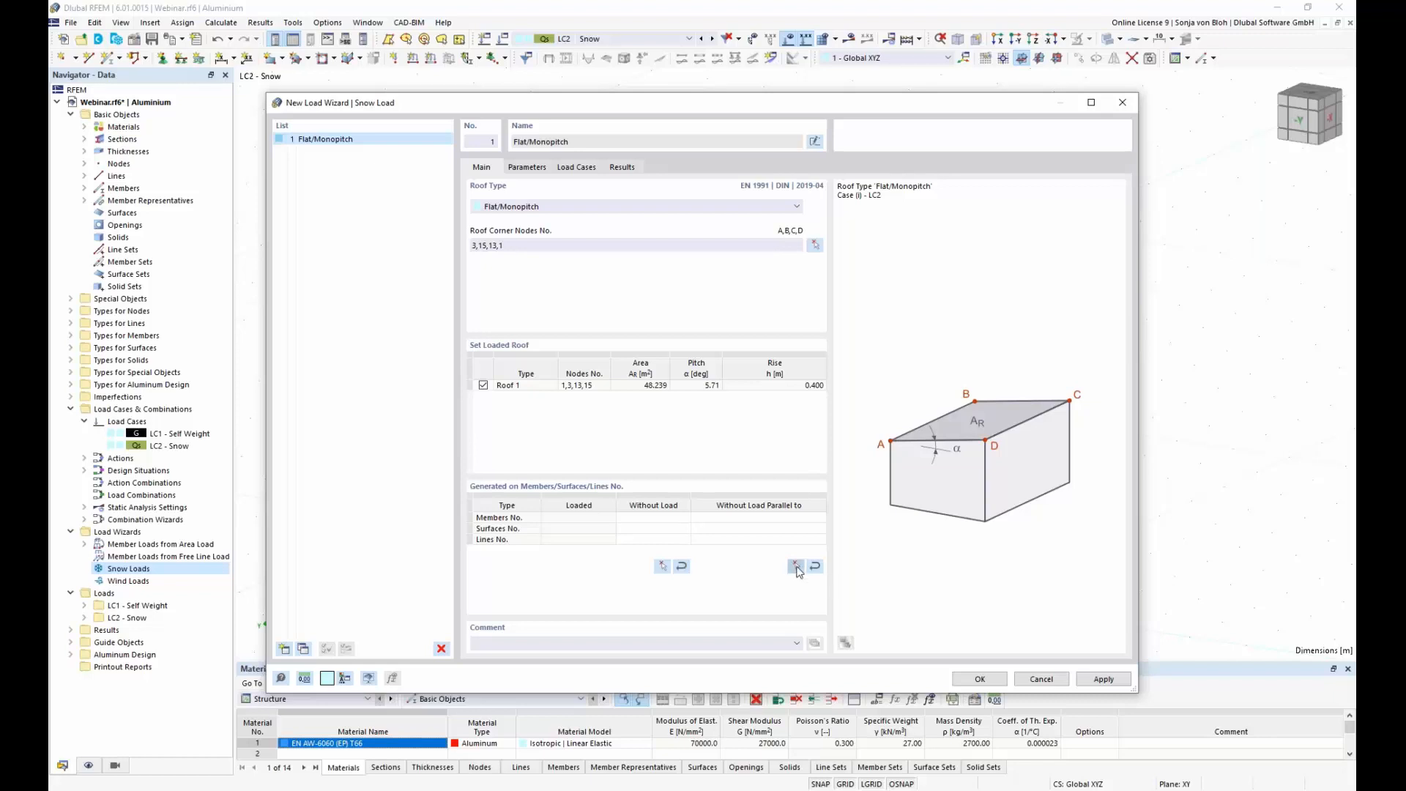
pyautogui.click(612, 373)
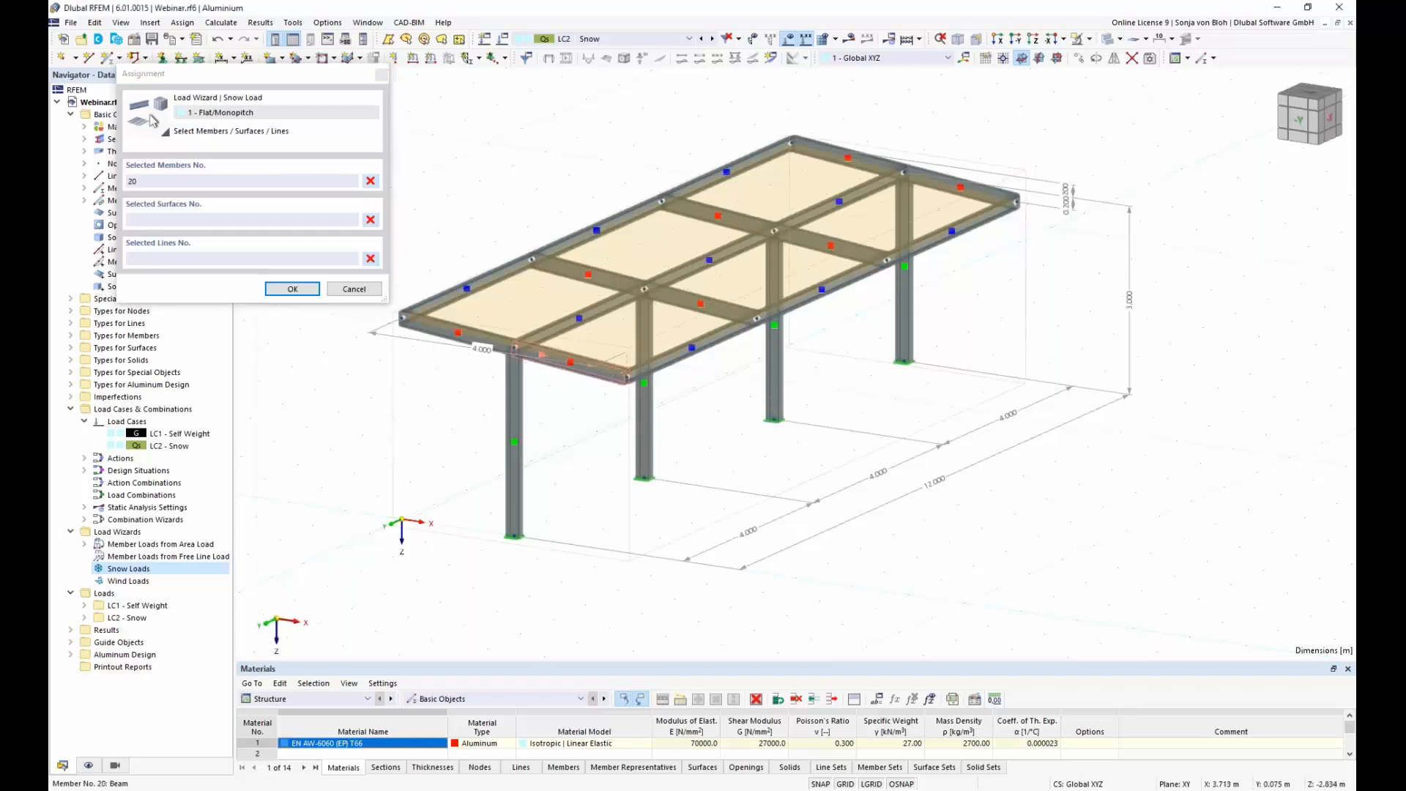
pyautogui.click(292, 289)
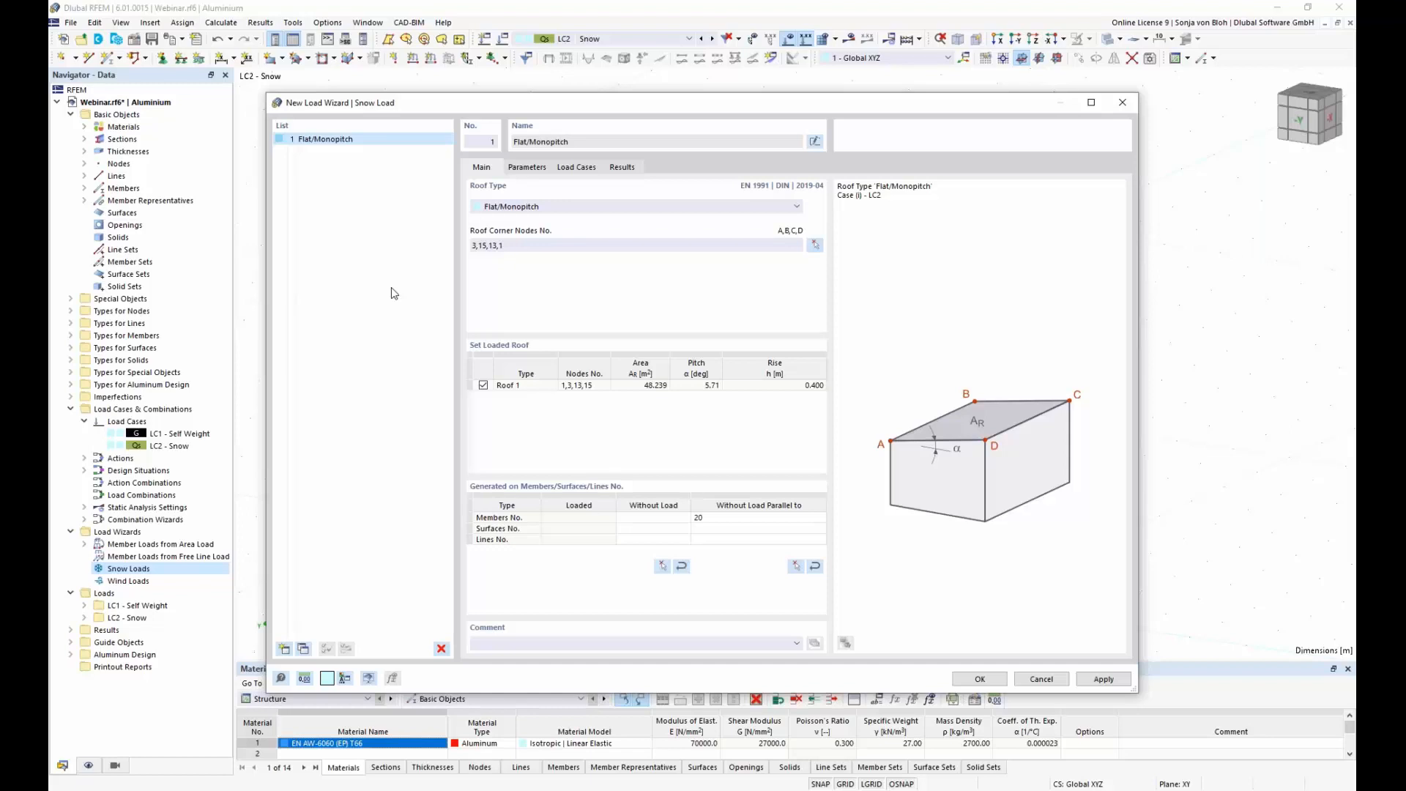
pyautogui.click(527, 167)
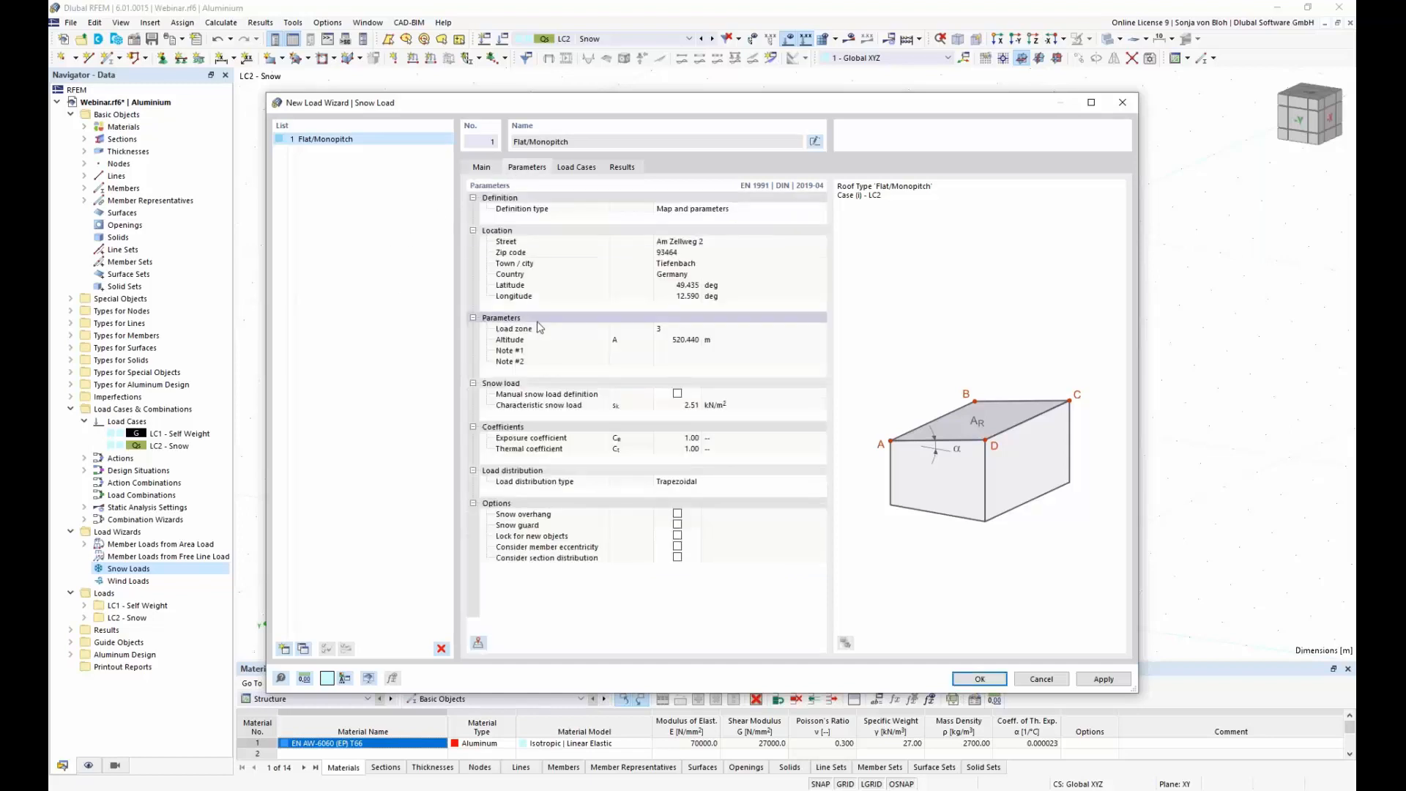
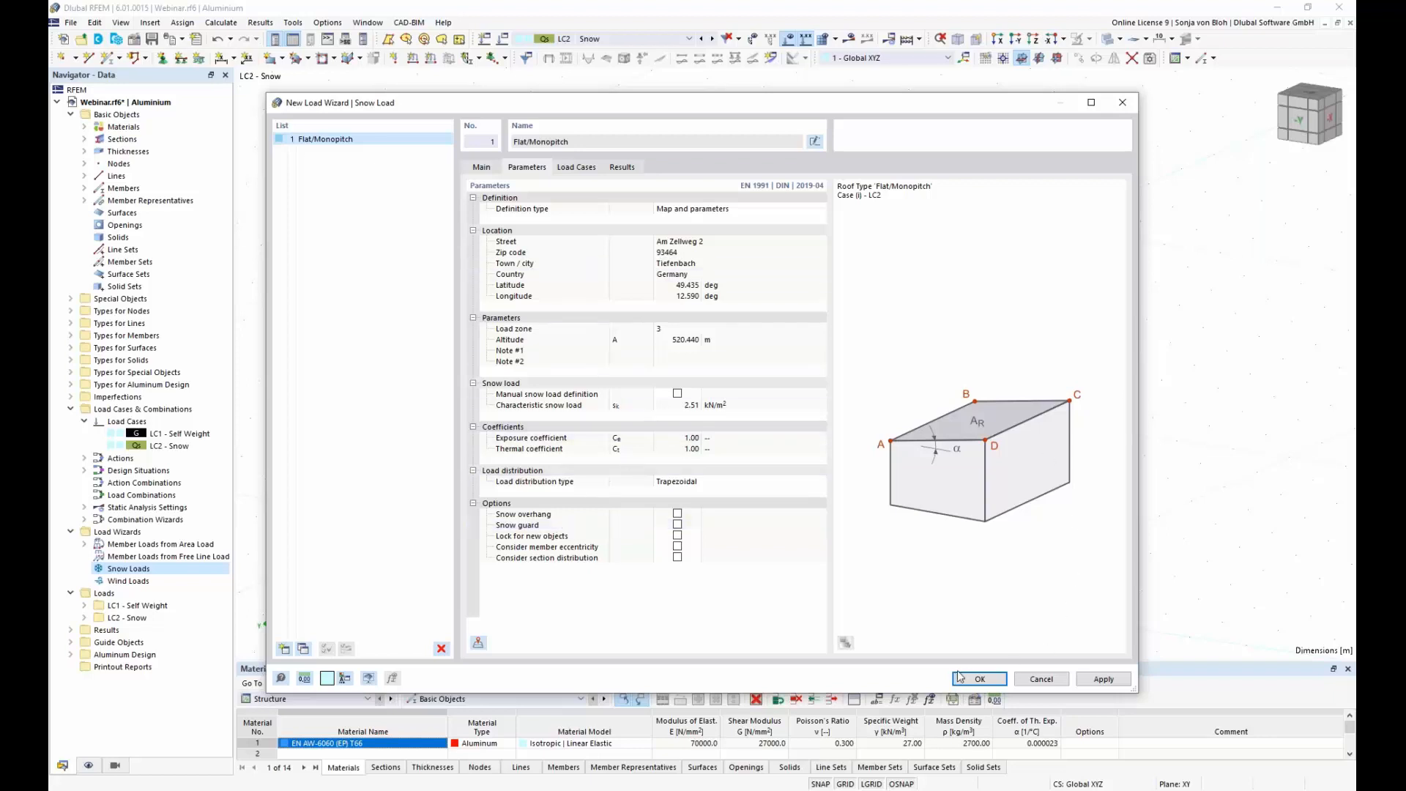
# Step: Confirm the Flat/Monopitch snow load wizard and display its generated member loads separately
pyautogui.click(978, 679)
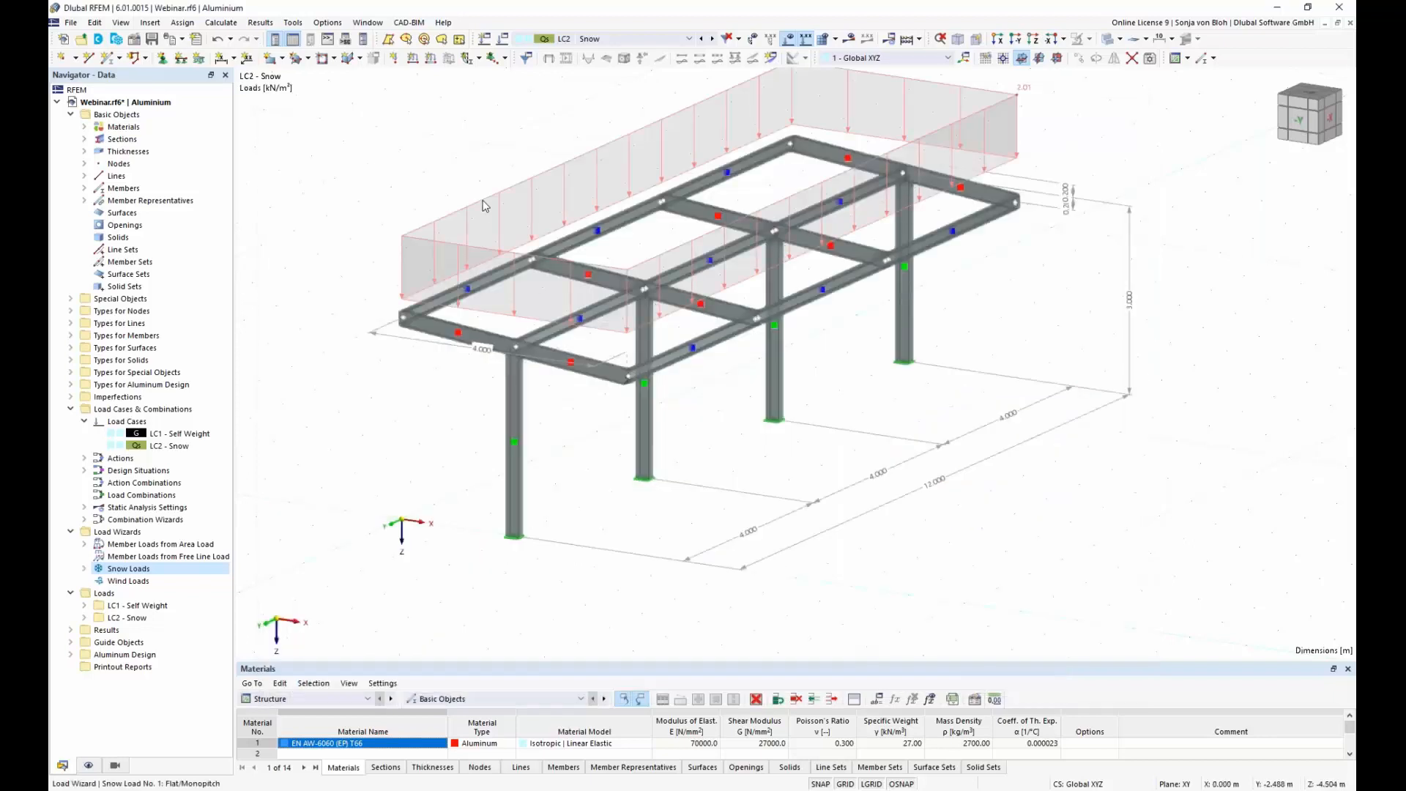
pyautogui.rightClick(485, 205)
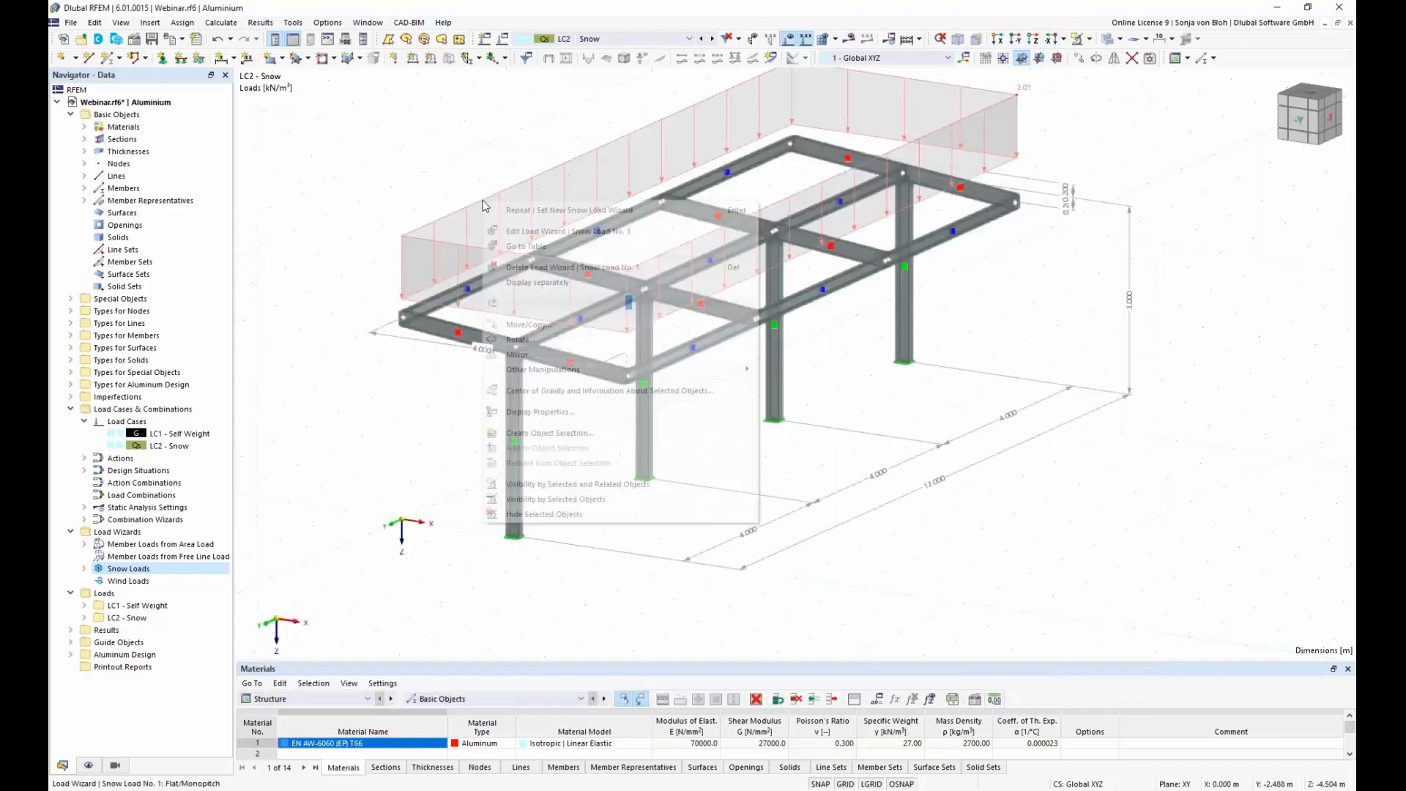
pyautogui.click(539, 282)
pyautogui.moveTo(578, 382); pyautogui.dragTo(559, 437, button='middle')
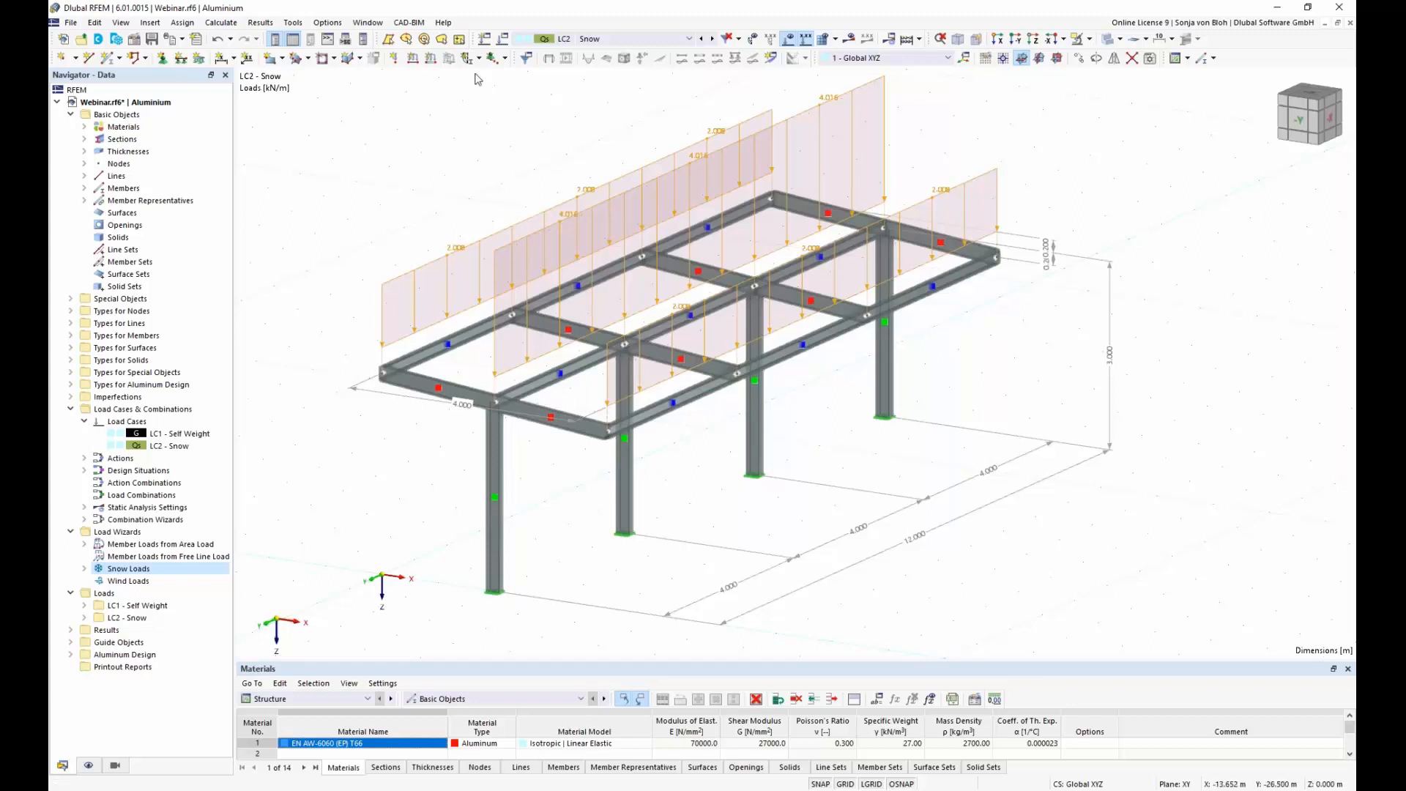
# Step: Set up a new uniform force member load in LC2 acting Global in Z on projected length with a magnitude of 0.537 kN/m
pyautogui.click(434, 63)
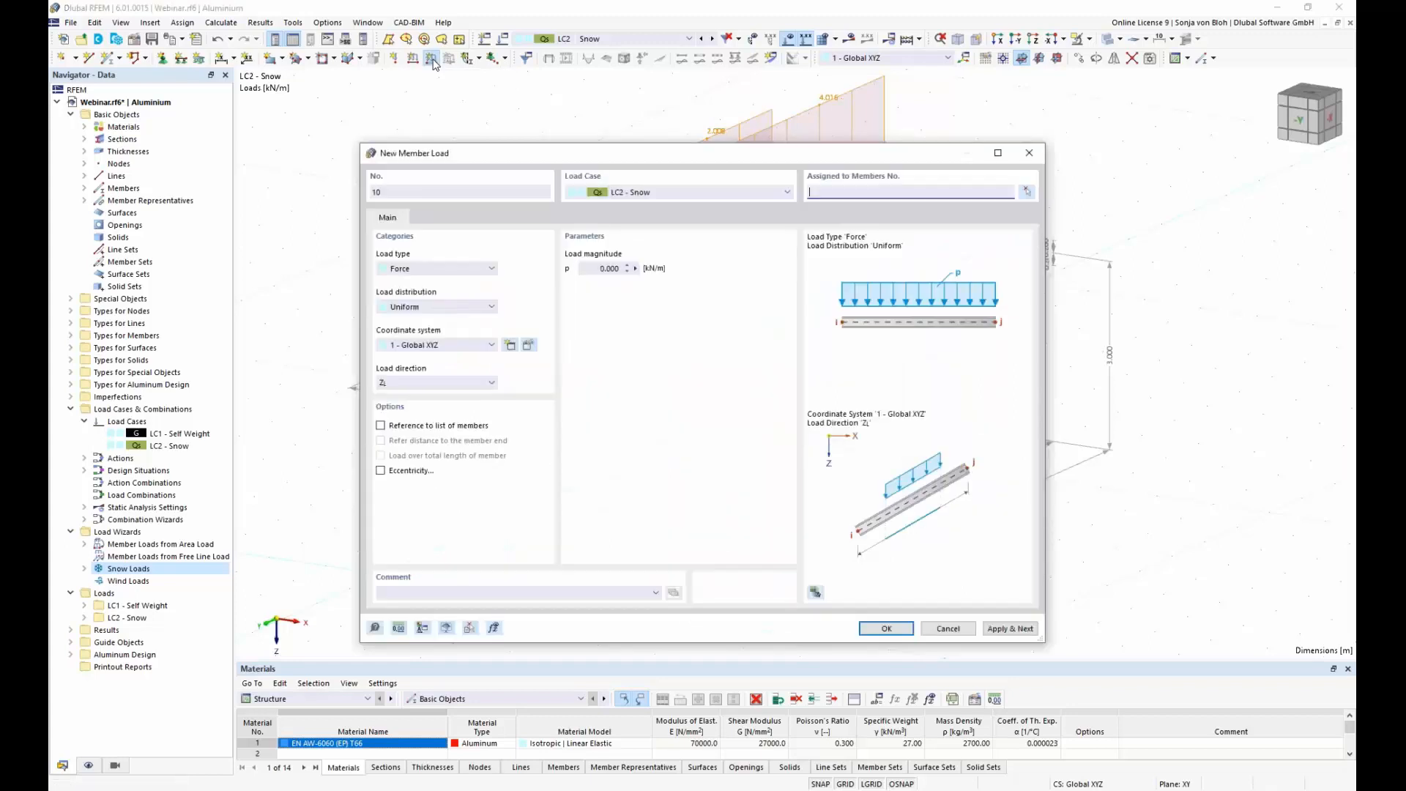
pyautogui.click(494, 385)
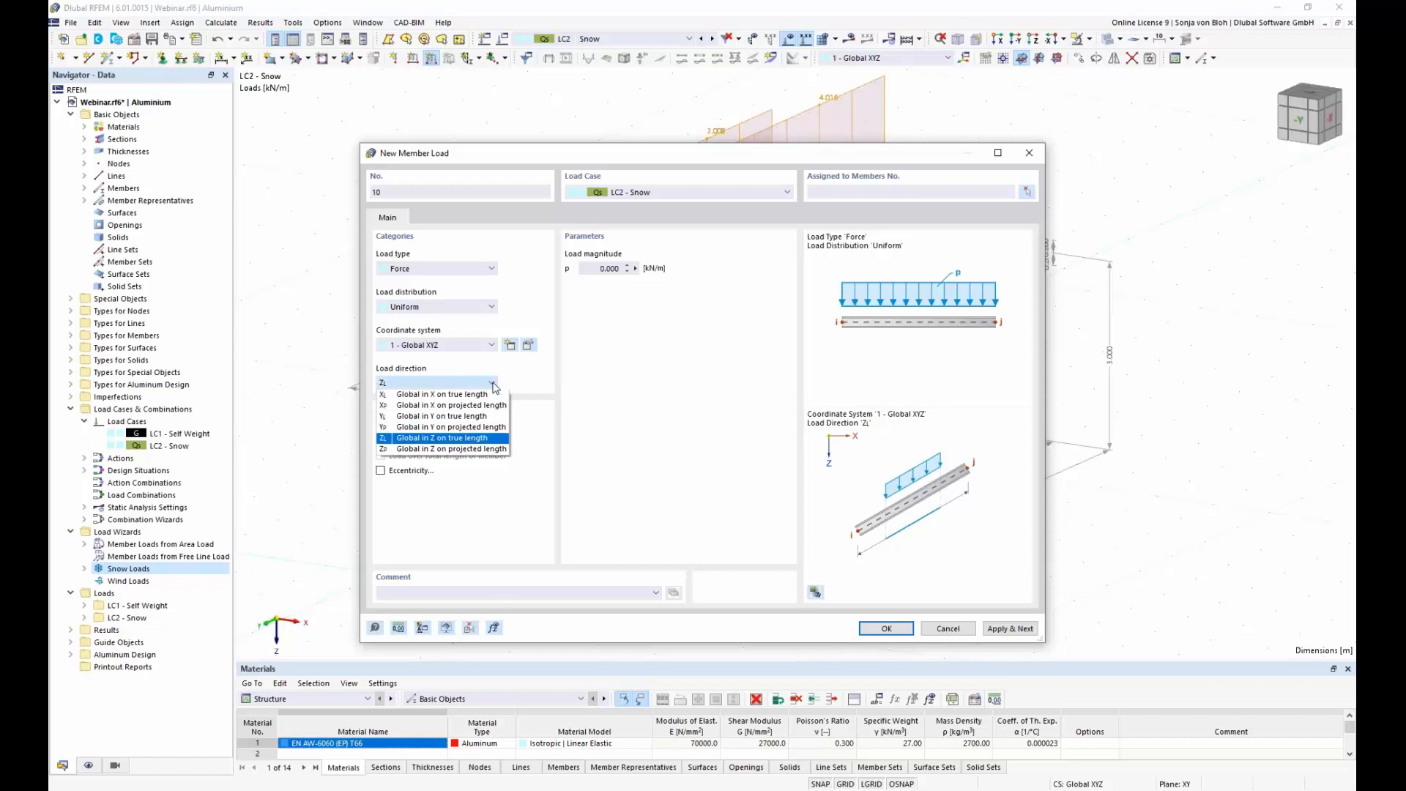
pyautogui.click(469, 450)
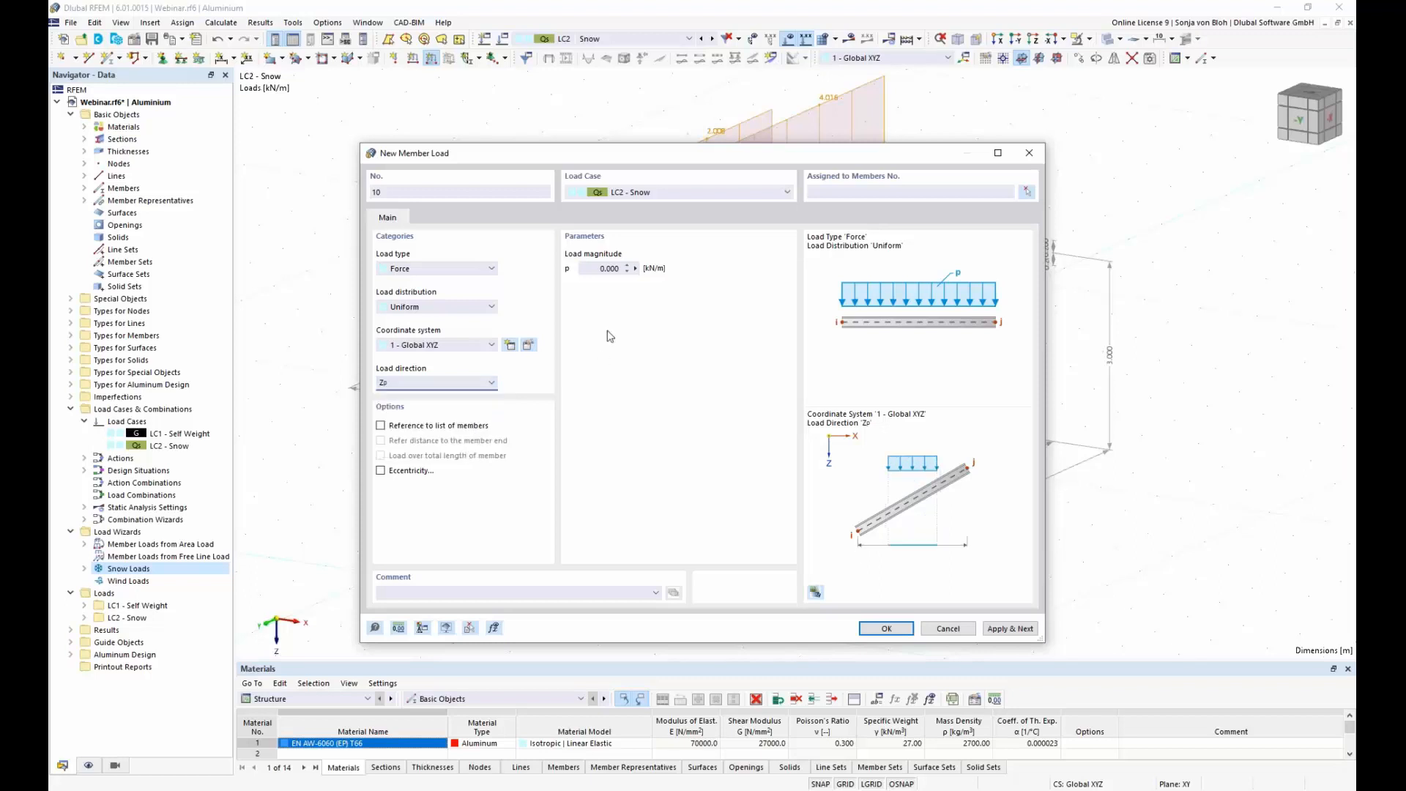
pyautogui.doubleClick(602, 269)
pyautogui.write('0,537')
# Step: Assign the new snow member load to edge beams 6, 12 and 18 and create it
pyautogui.click(1028, 191)
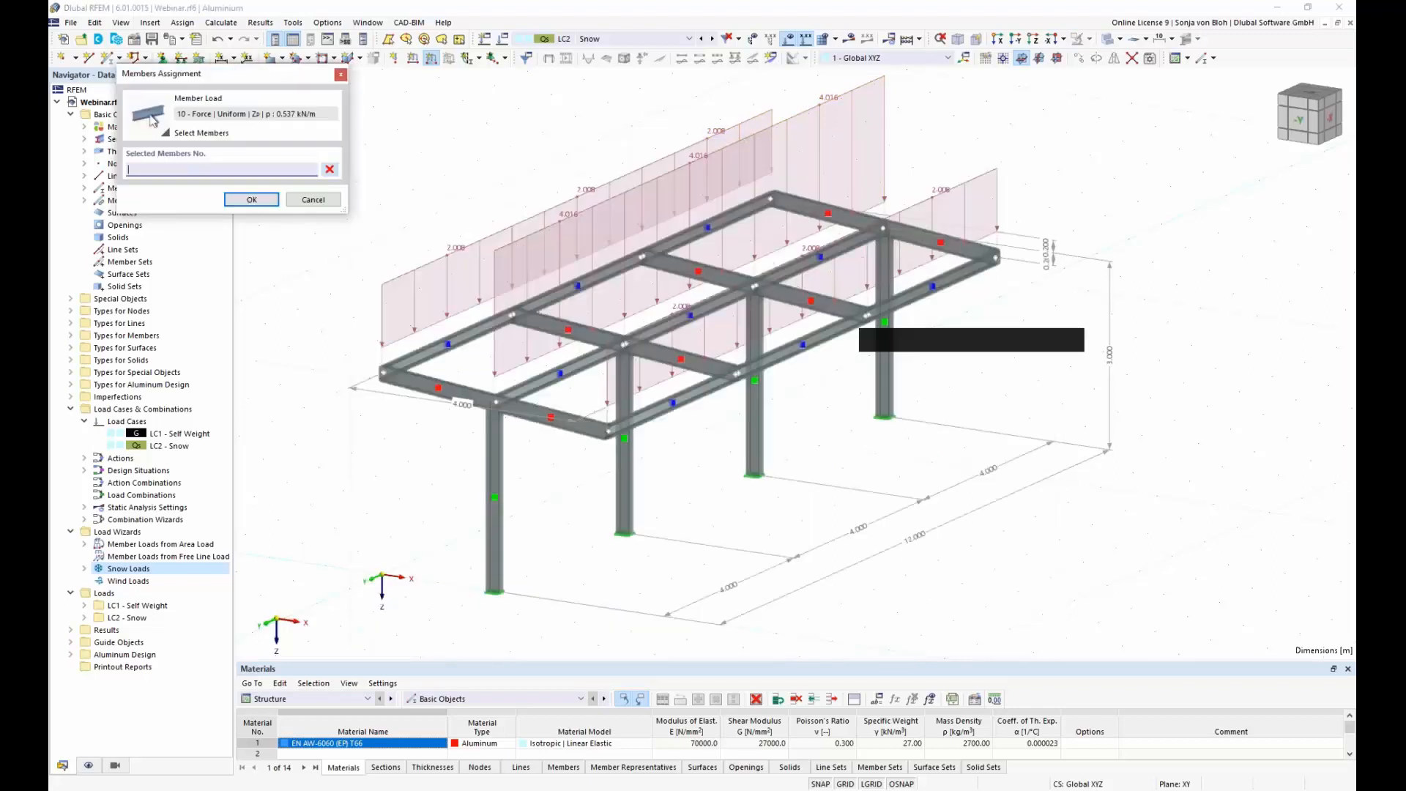
pyautogui.click(660, 407)
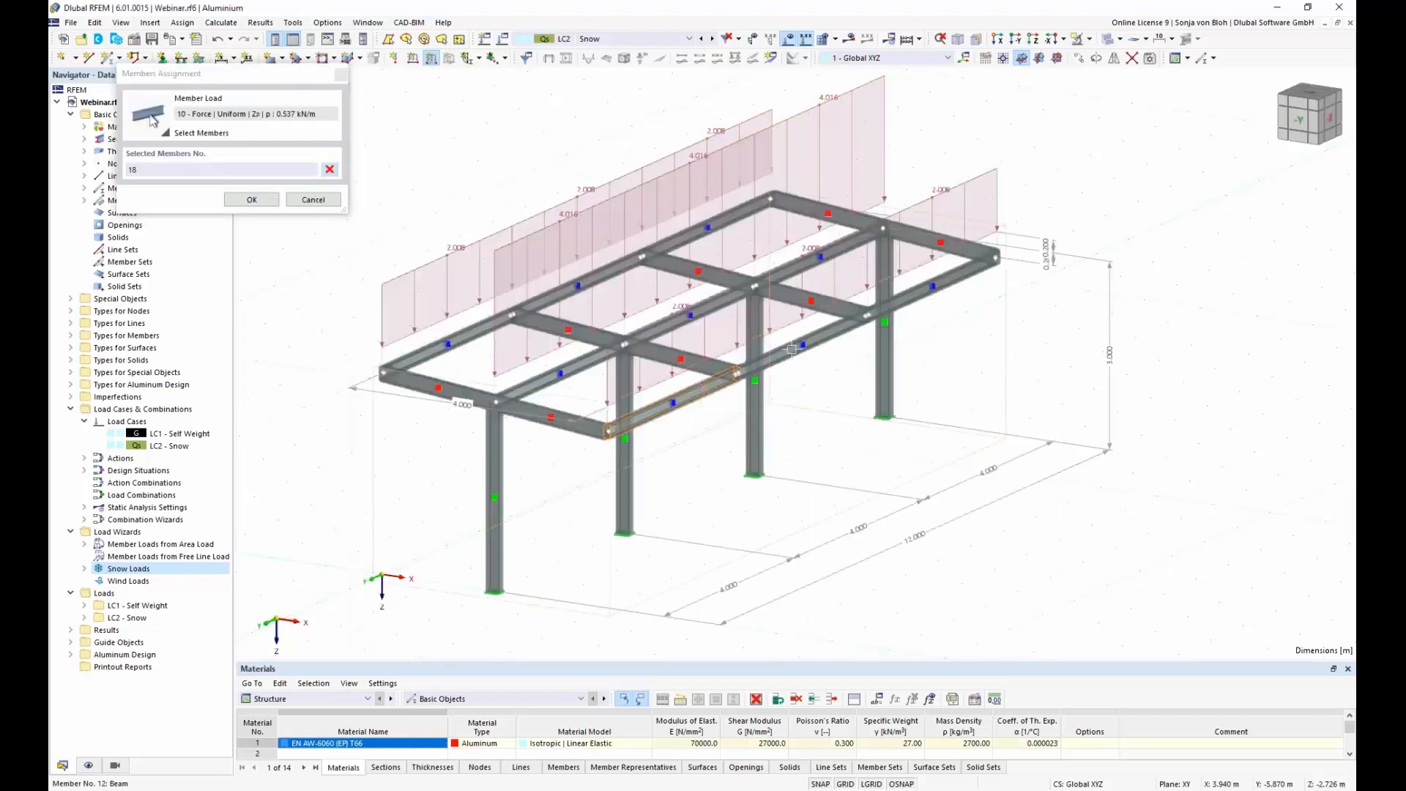
pyautogui.click(835, 329)
pyautogui.click(916, 294)
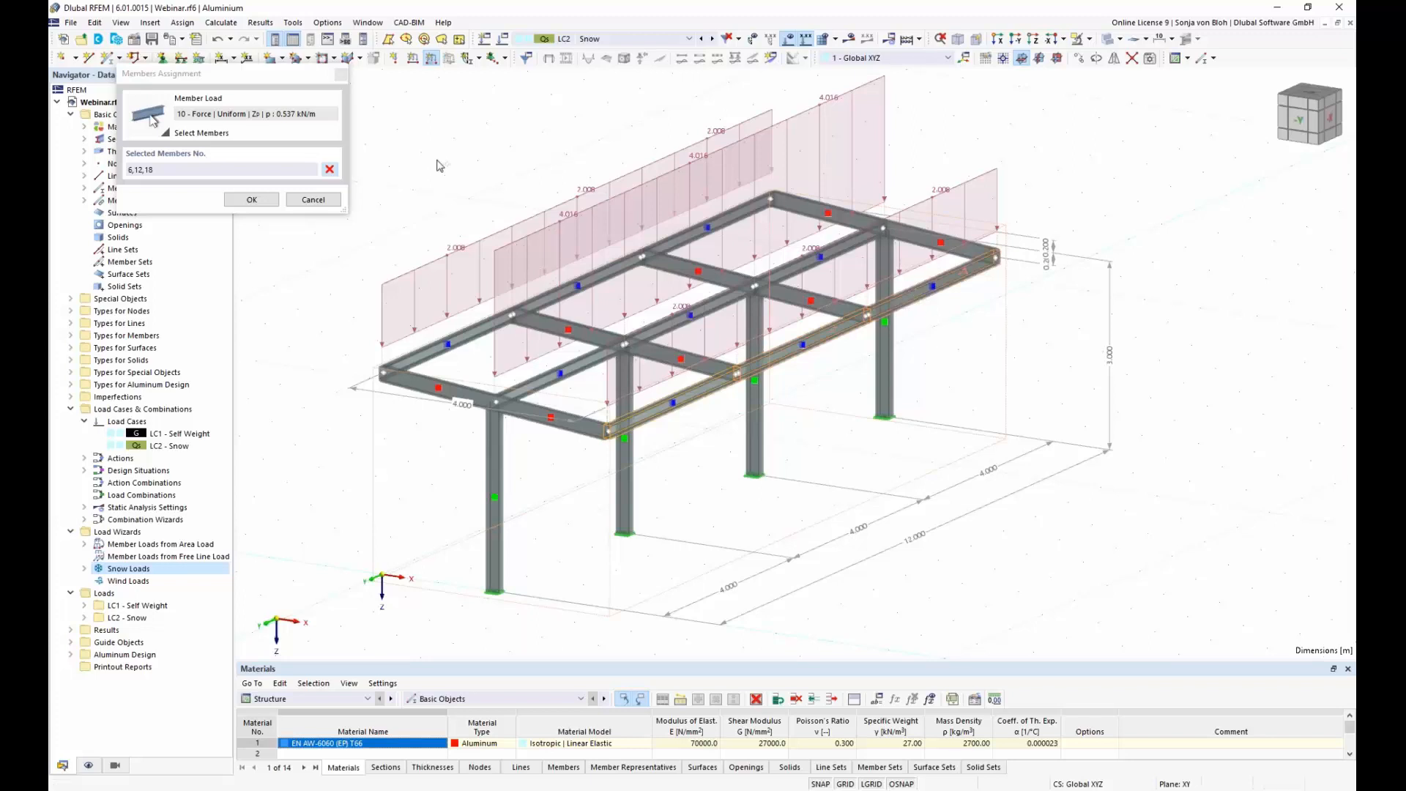
pyautogui.click(252, 200)
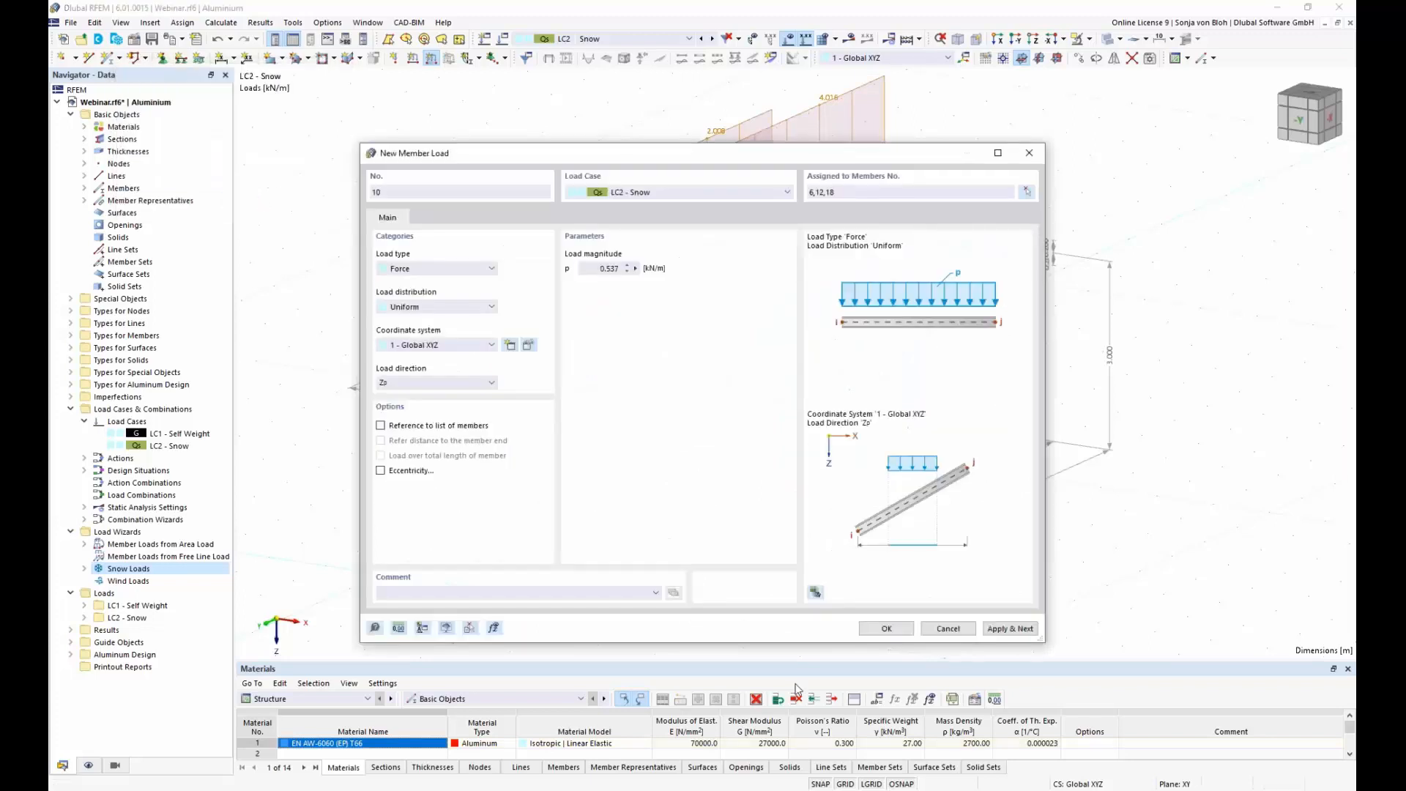
pyautogui.click(885, 630)
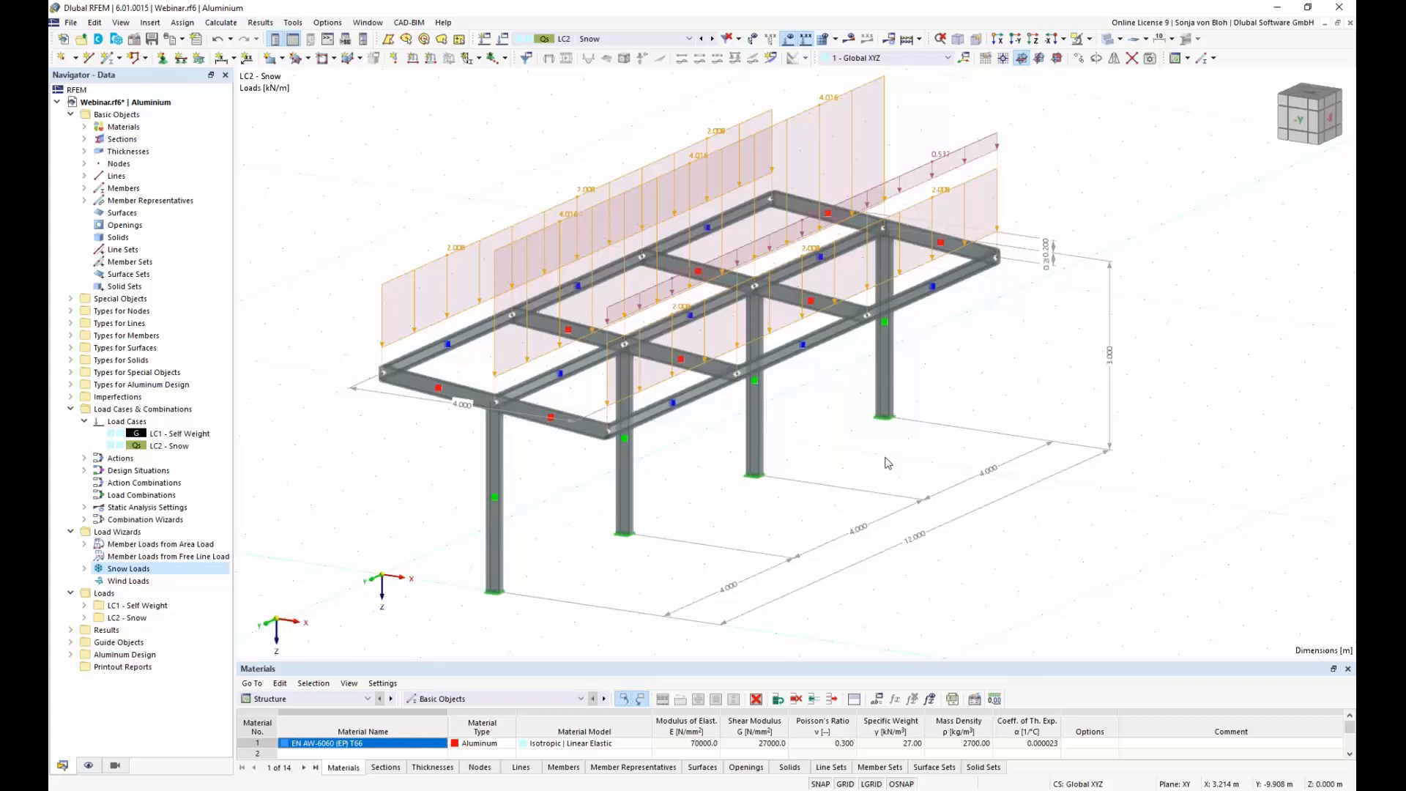
# Step: Switch to the browser, review the Dlubal article on canopy roof wind loads according to EN 1991-1-4, and return to RFEM
pyautogui.click(112, 583)
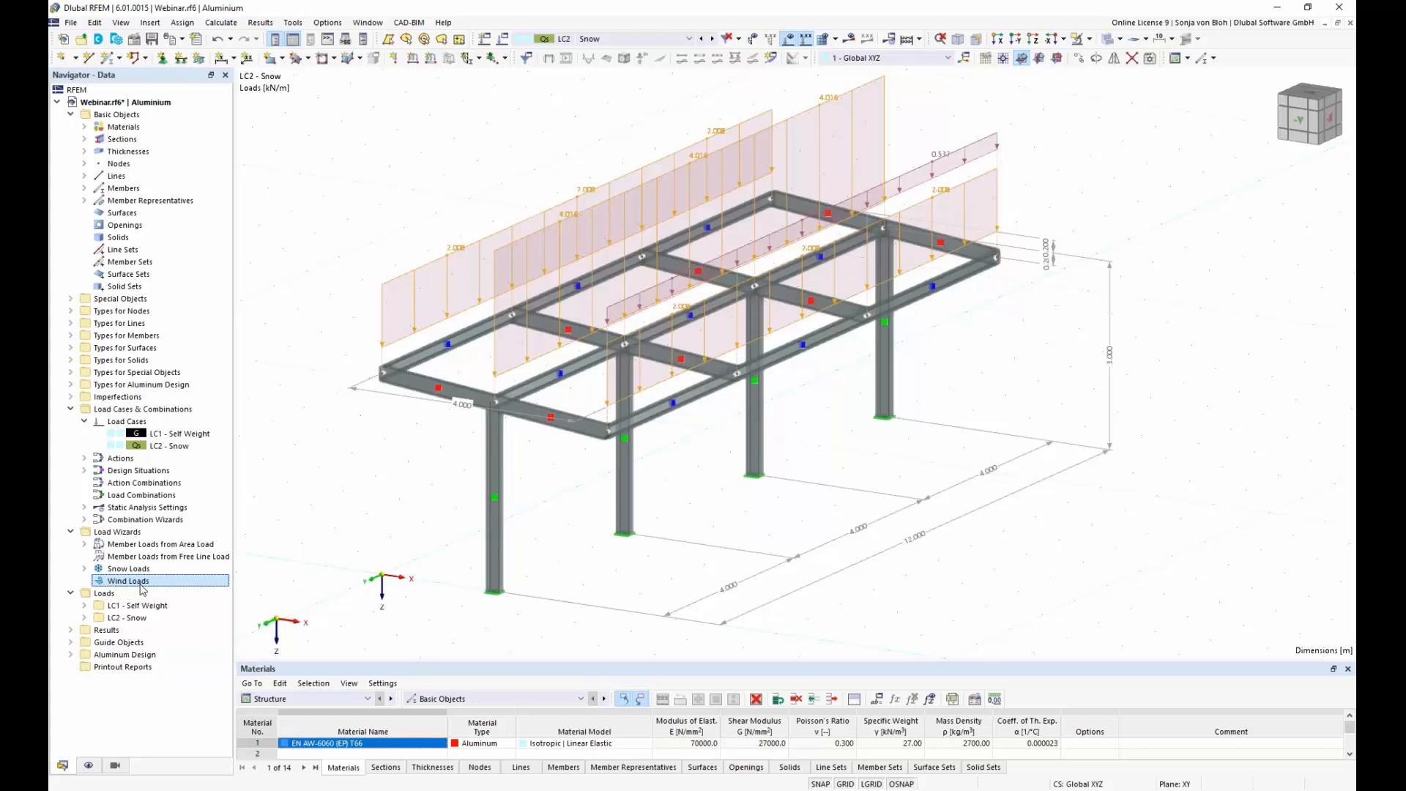
pyautogui.click(241, 725)
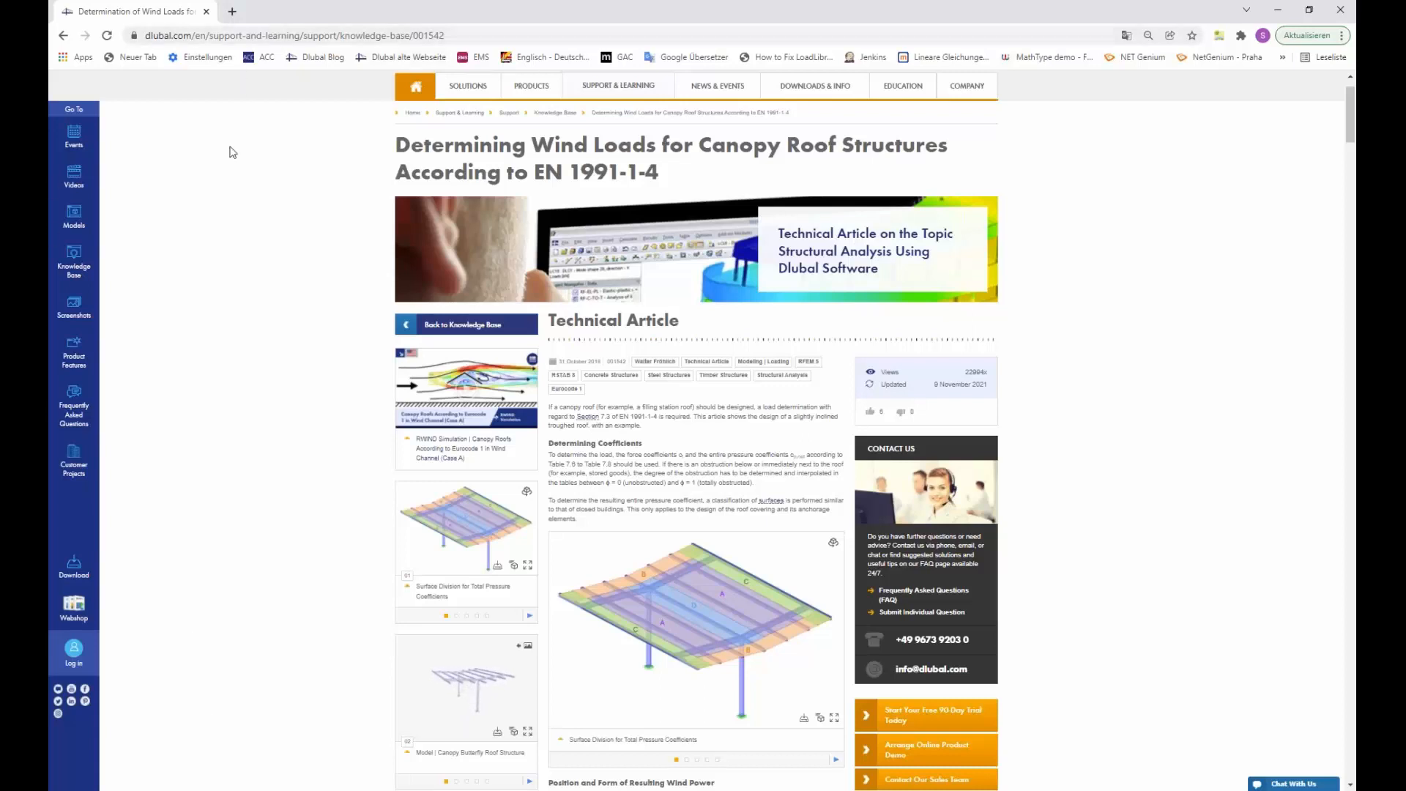
pyautogui.scroll(1, 516, 454)
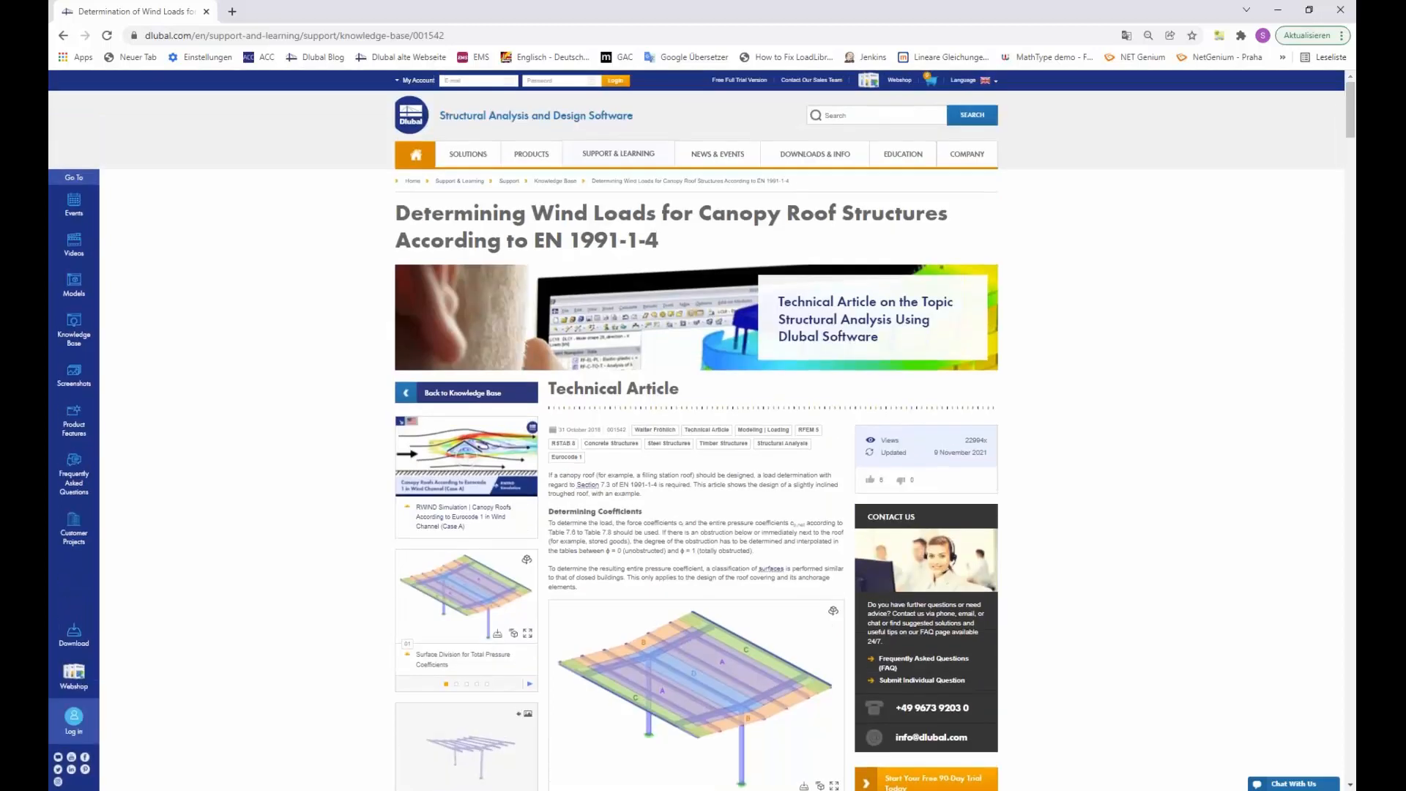
pyautogui.moveTo(613, 155)
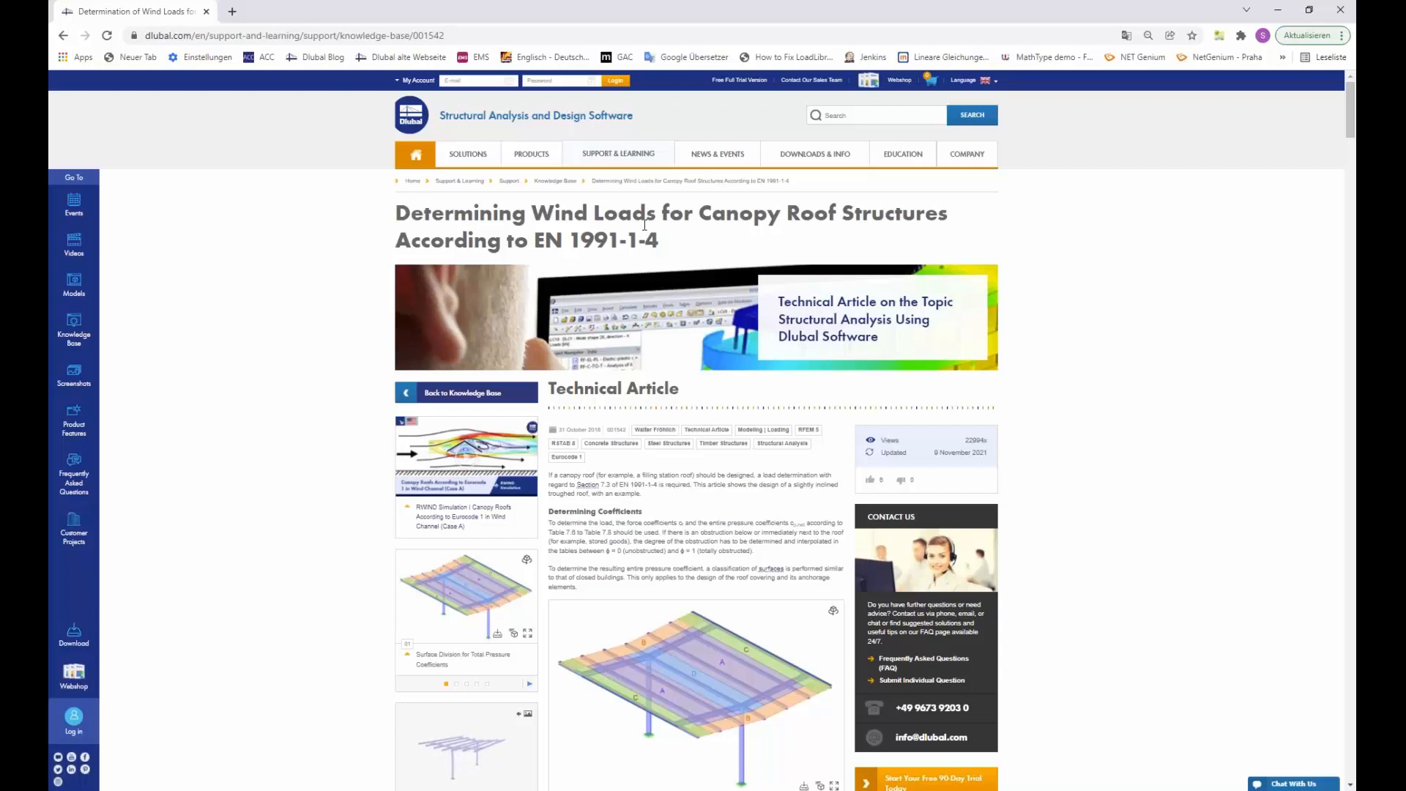
pyautogui.scroll(-10, 945, 496)
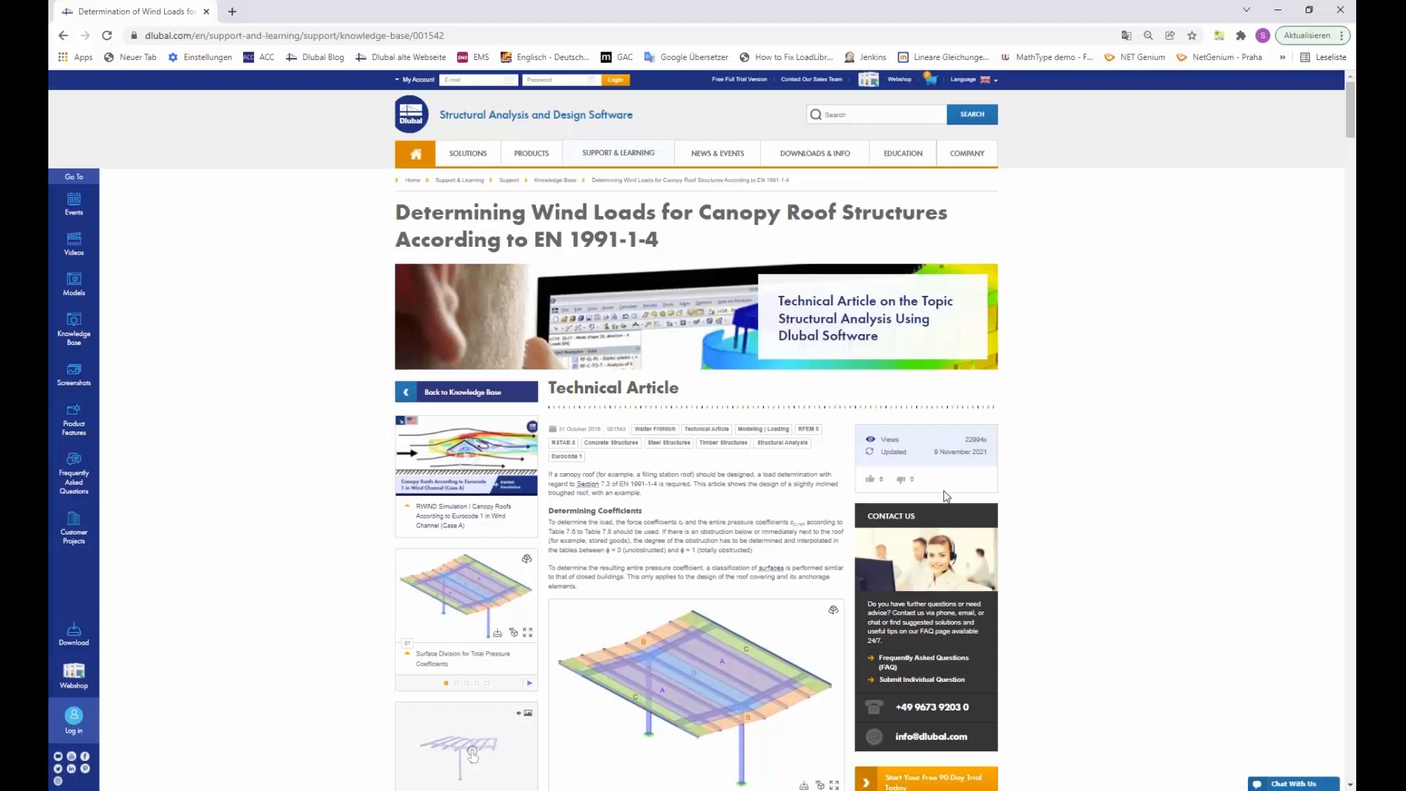
pyautogui.scroll(-3, 755, 477)
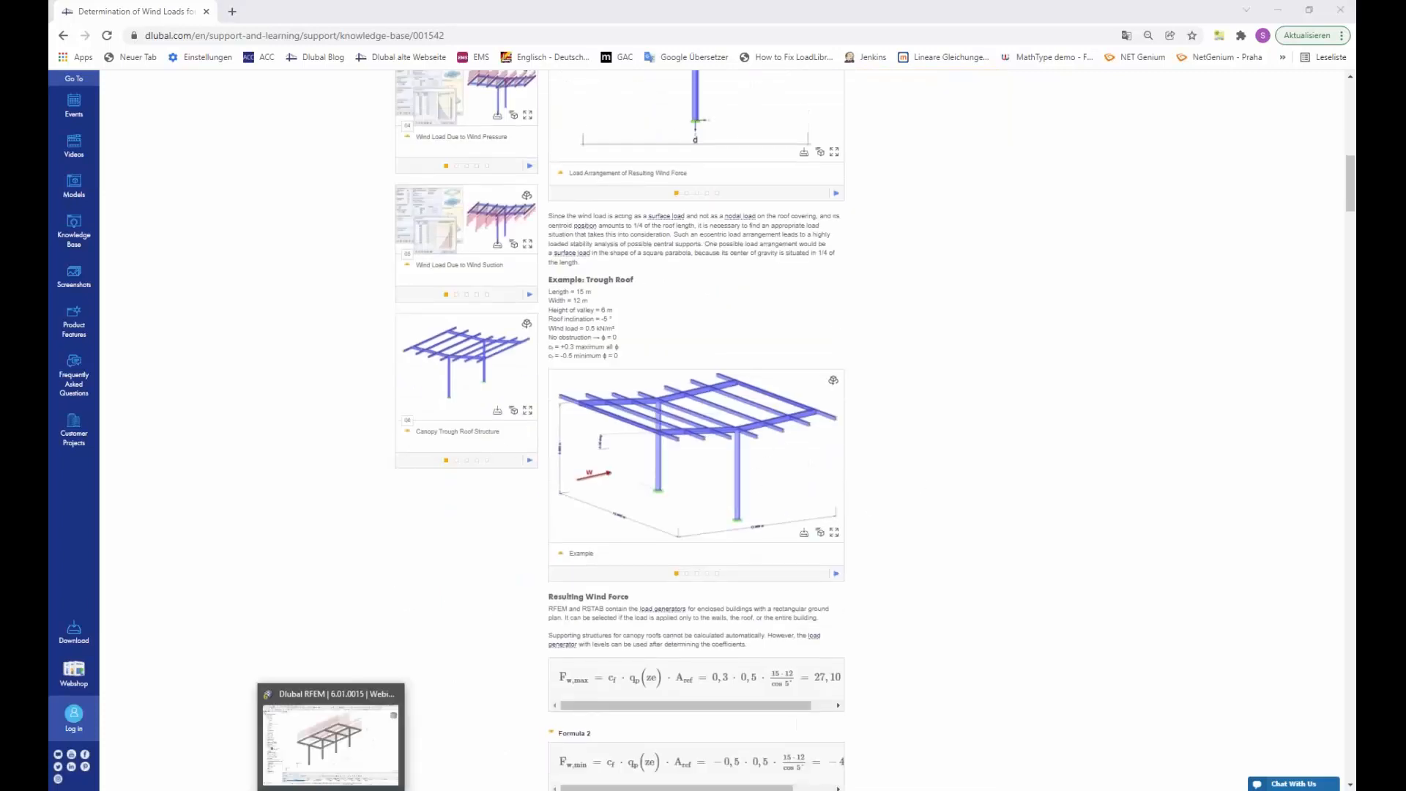
pyautogui.click(337, 788)
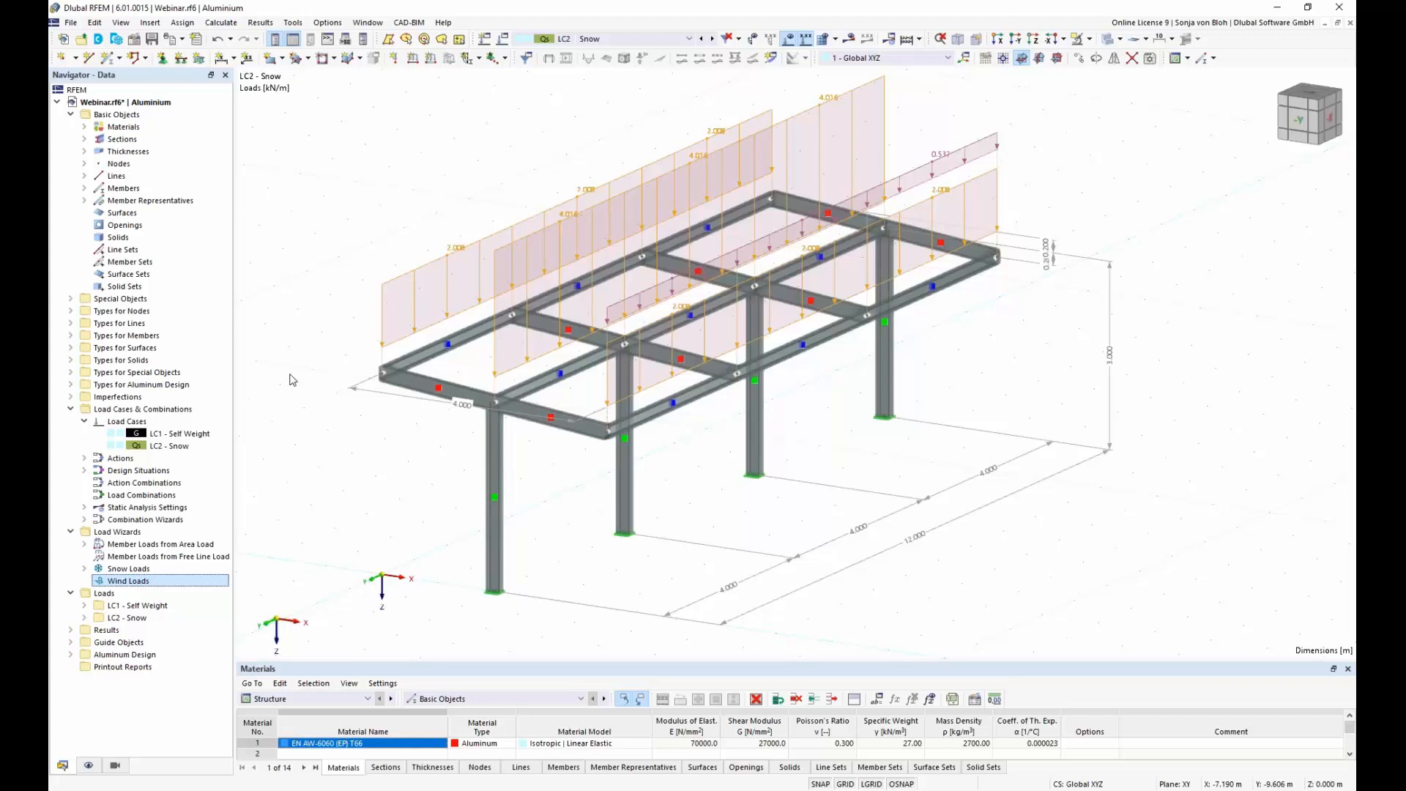
# Step: Create load case LC3 named Wind pressure in +X with the action category Wind
pyautogui.rightClick(123, 423)
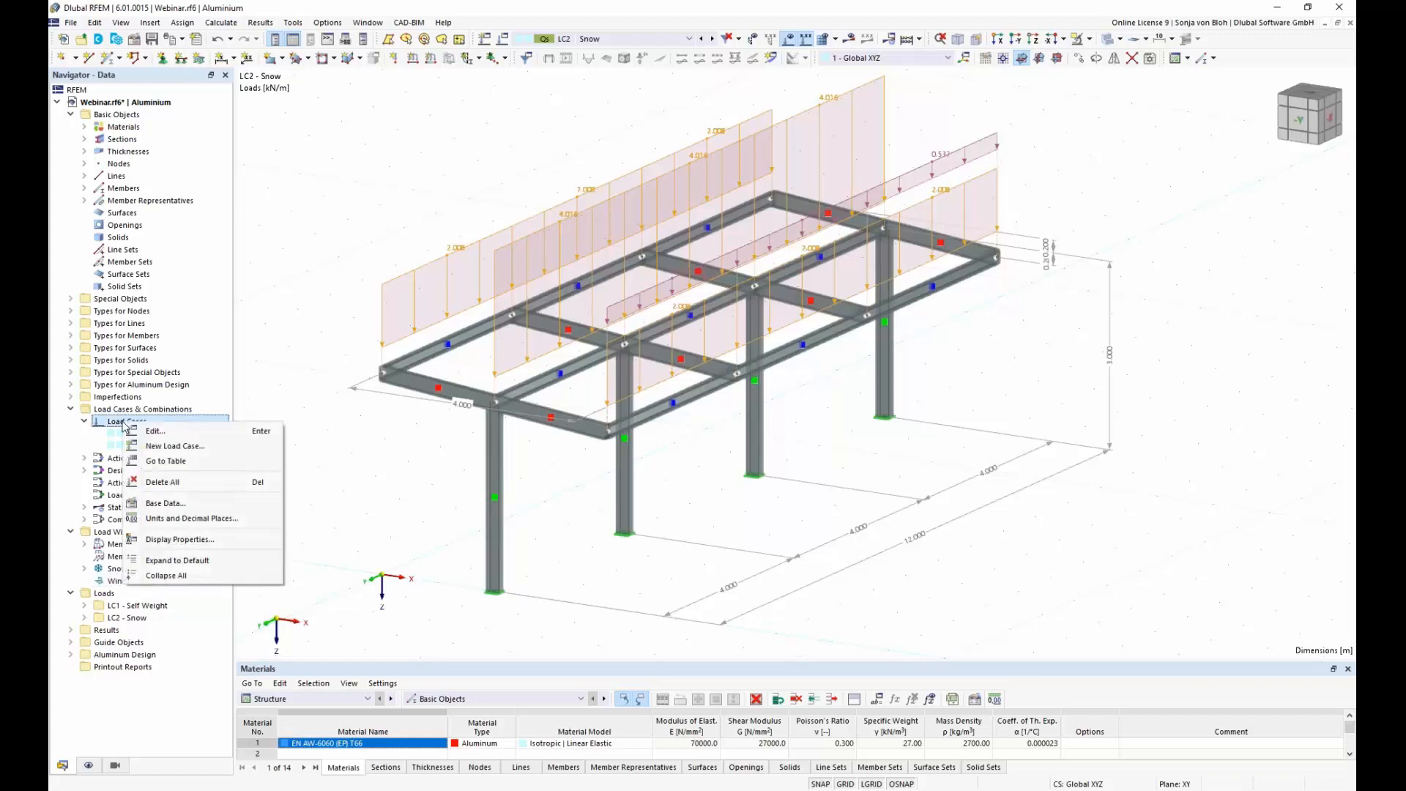
pyautogui.click(192, 448)
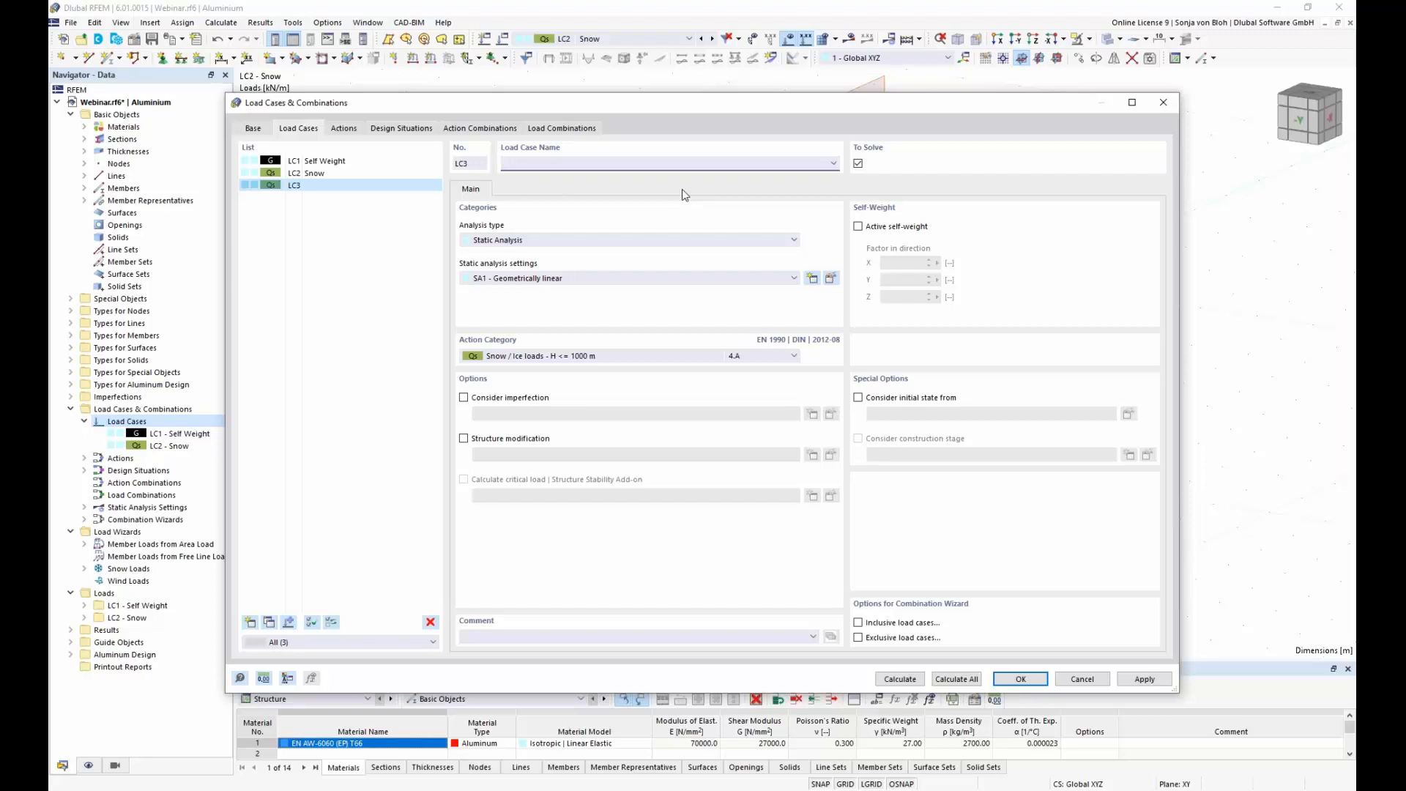
pyautogui.write('Wind pressure in +X')
pyautogui.click(794, 356)
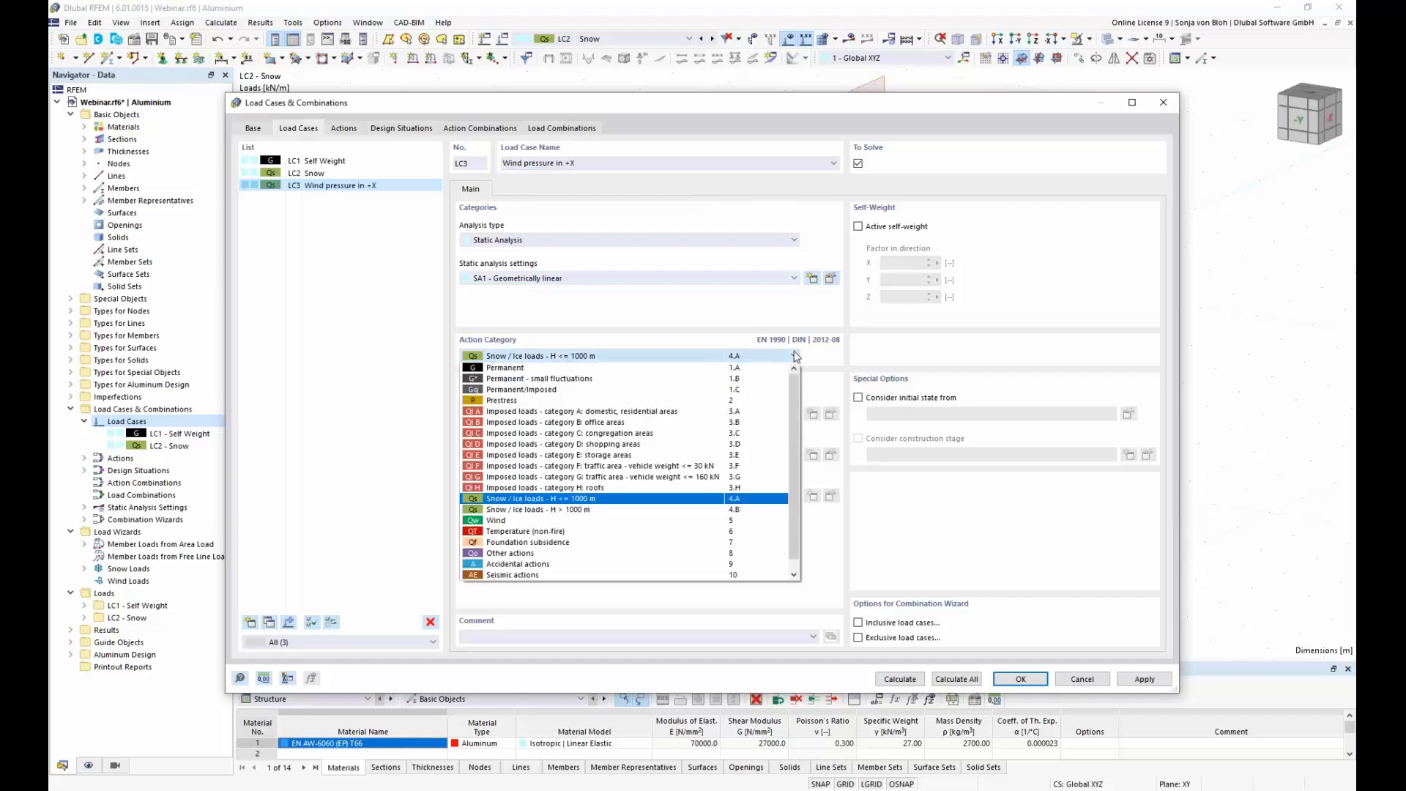
pyautogui.click(512, 521)
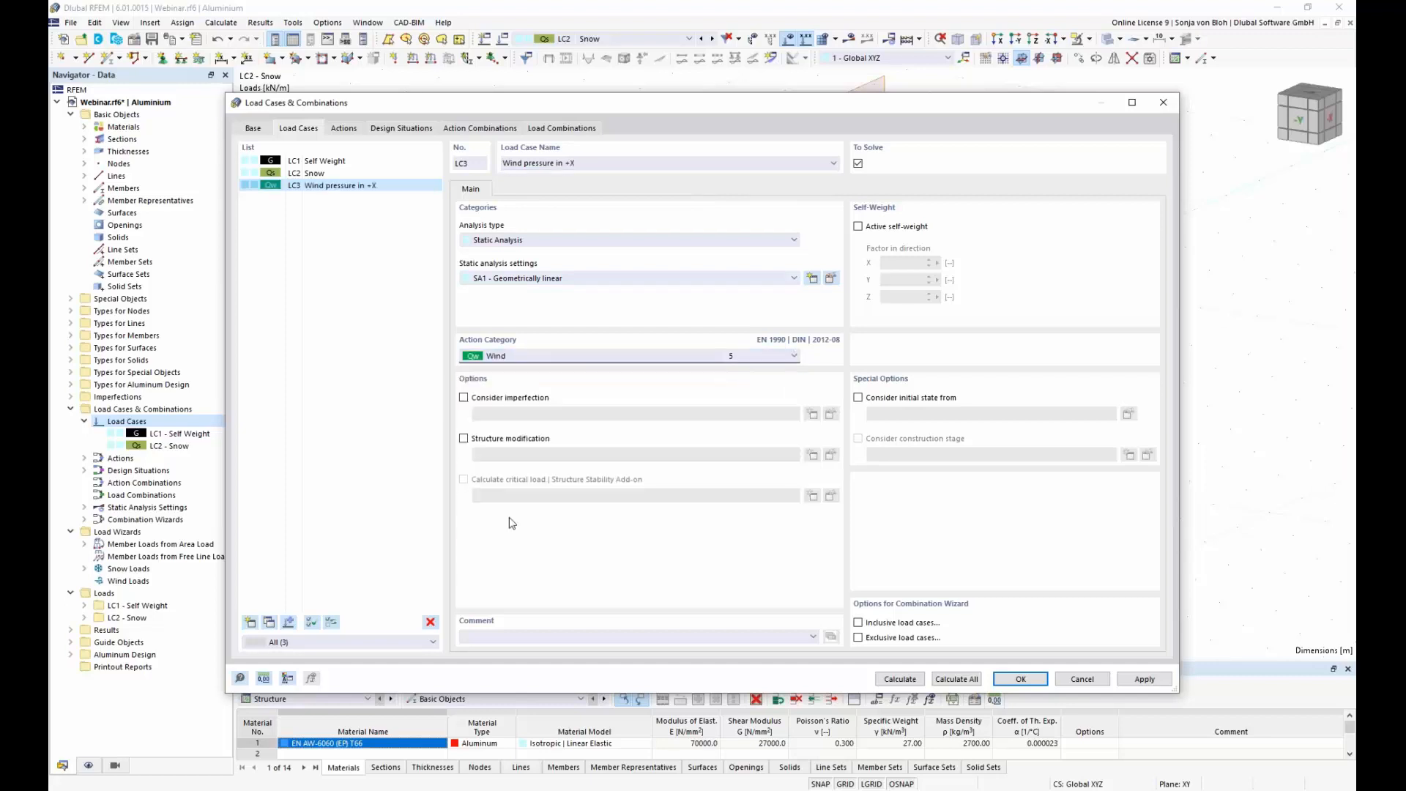
pyautogui.click(1021, 680)
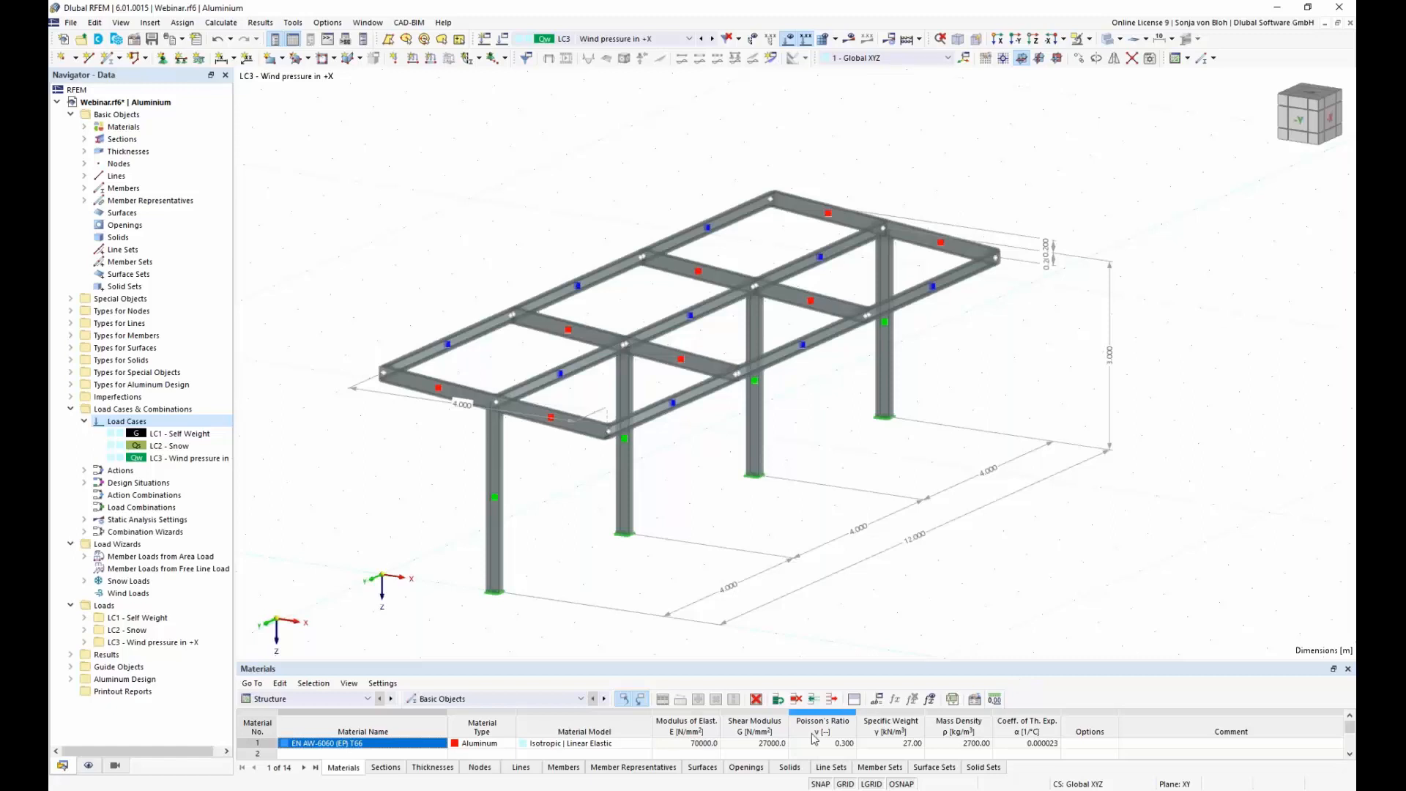
# Step: Start a Member Loads from Area Load wizard for LC3 with the load distribution Varying in X and the coordinate system Local z
pyautogui.rightClick(152, 563)
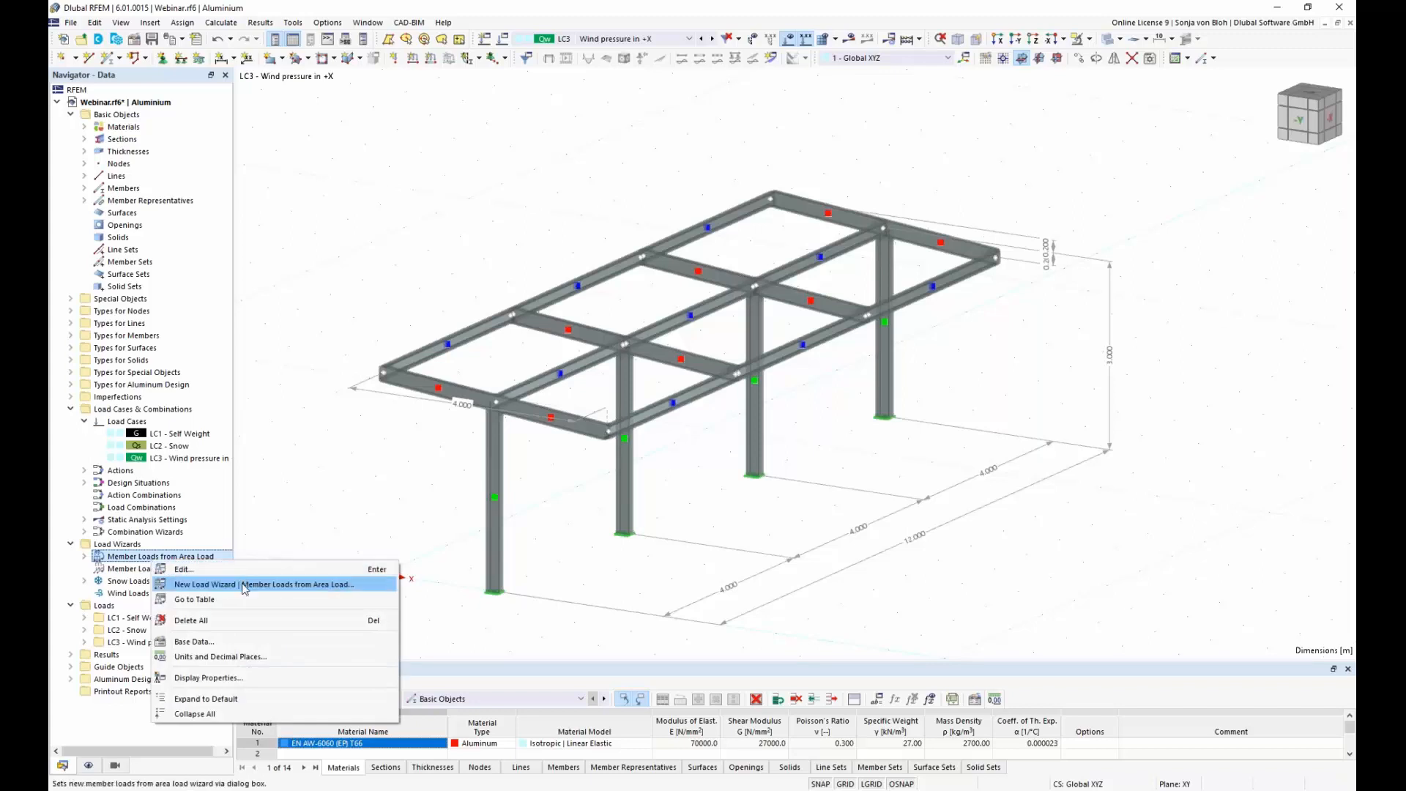
pyautogui.click(245, 586)
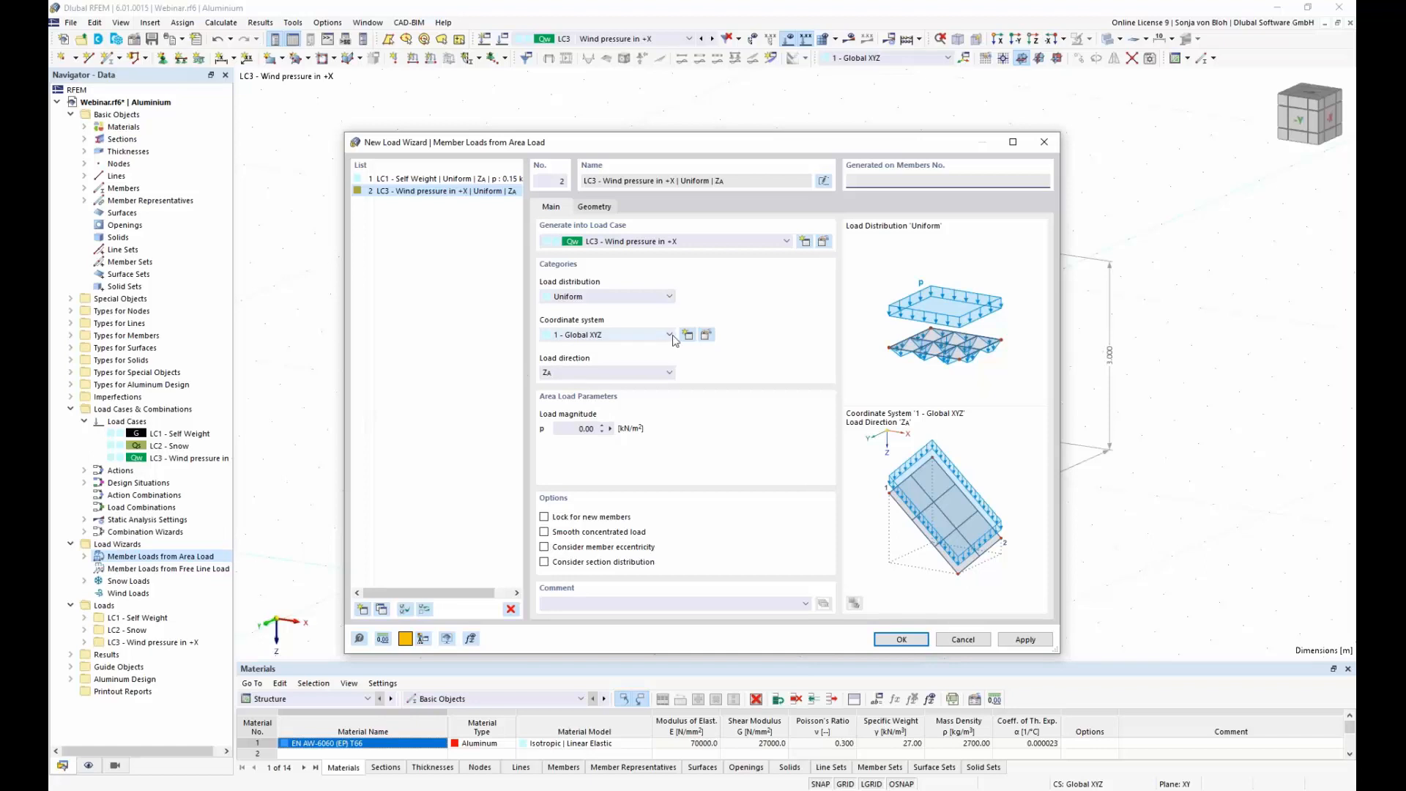
pyautogui.click(670, 297)
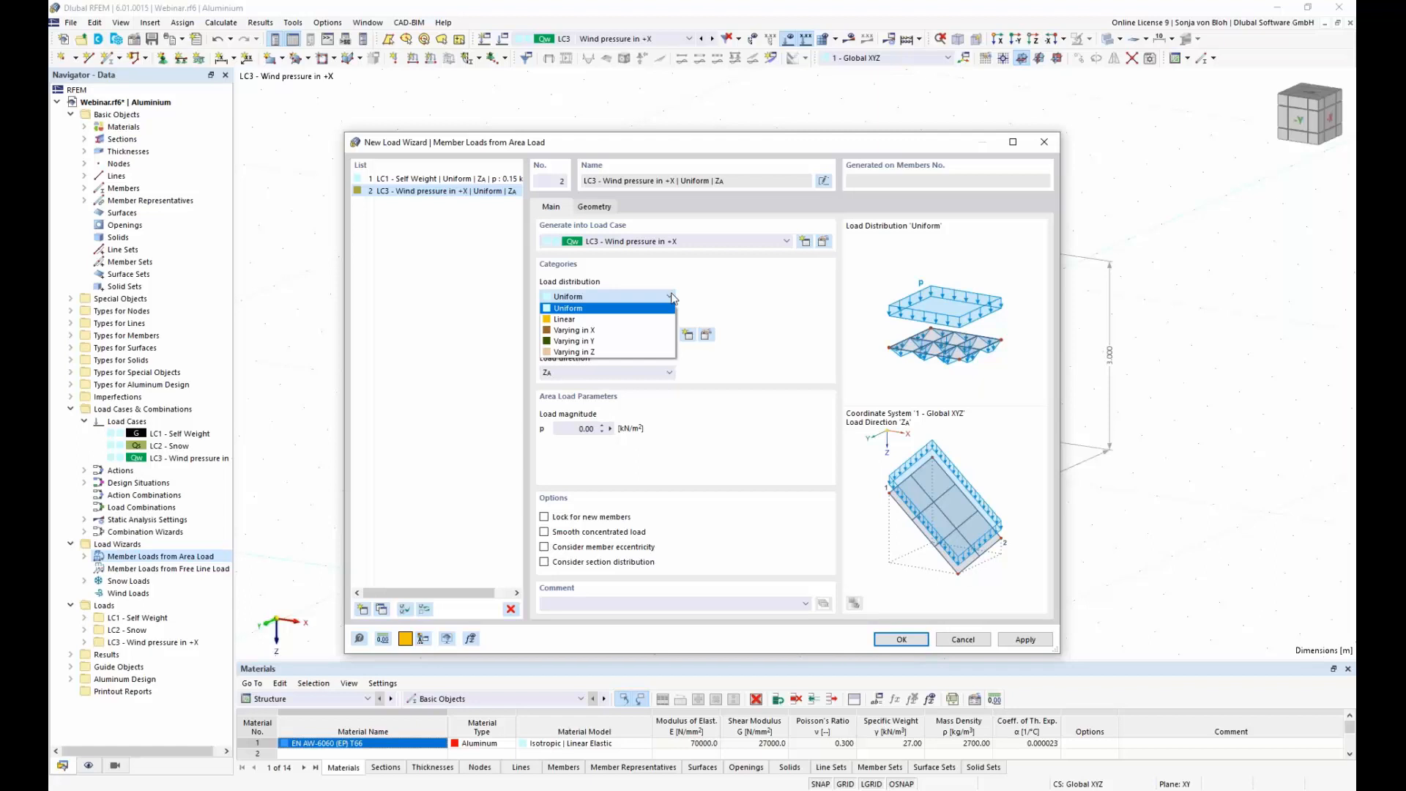
pyautogui.click(635, 329)
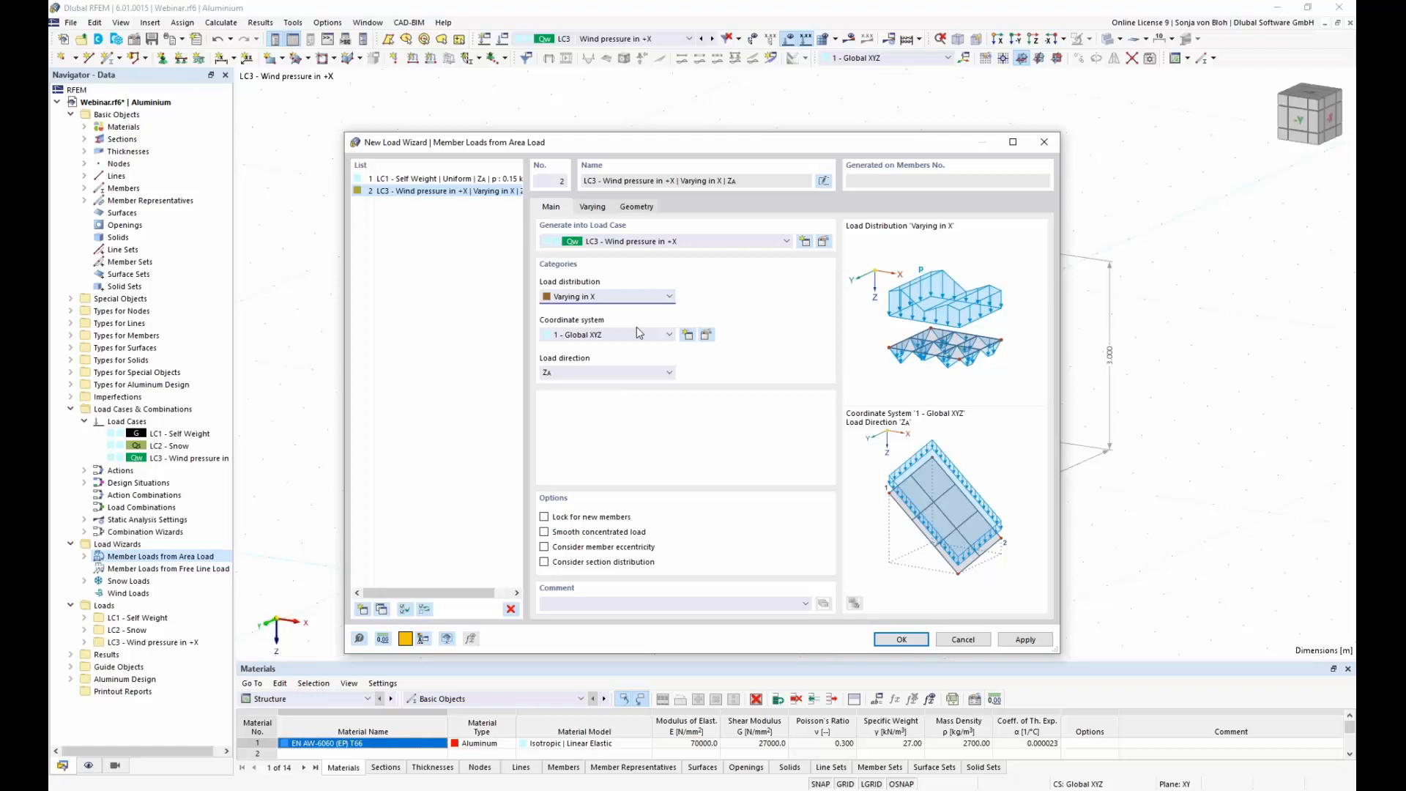
pyautogui.click(669, 335)
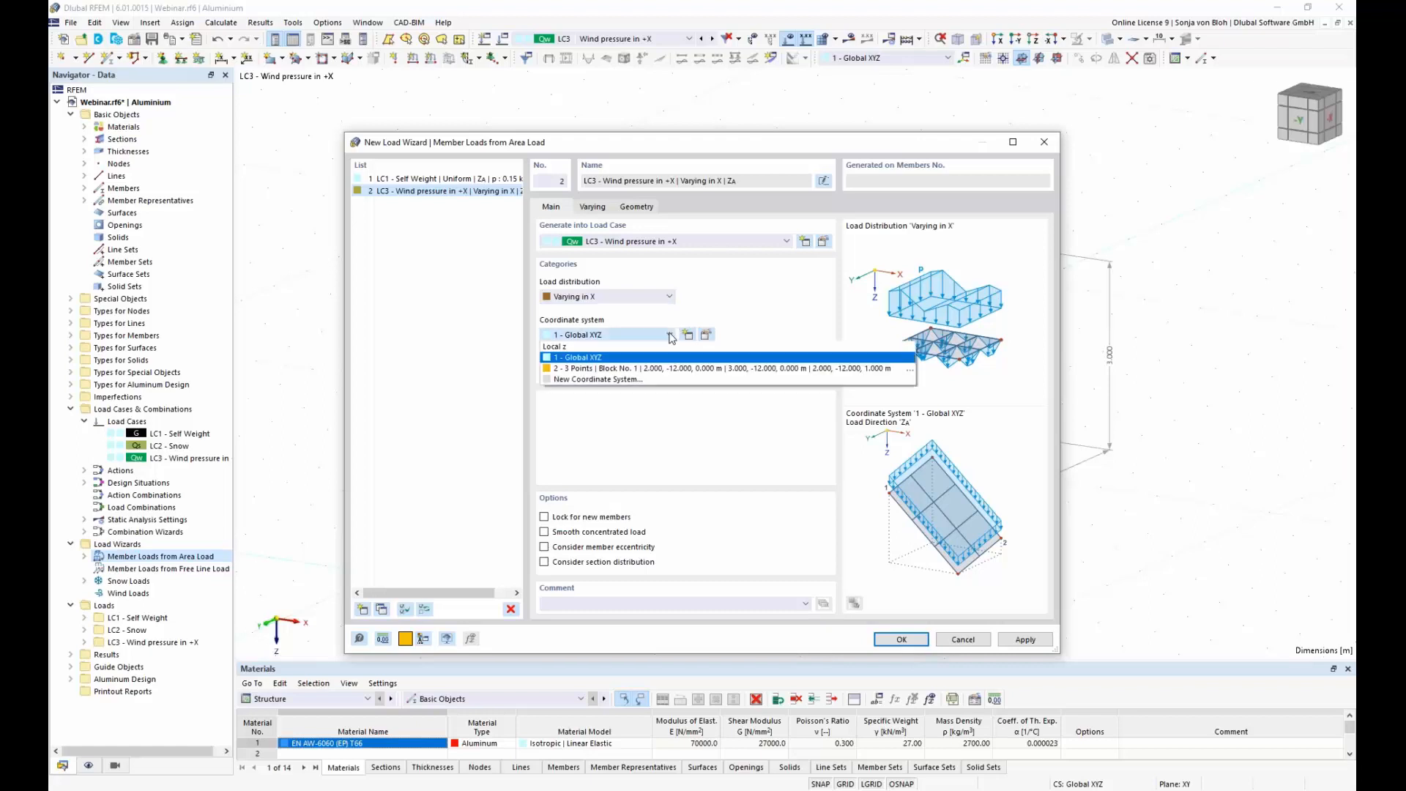
pyautogui.click(655, 347)
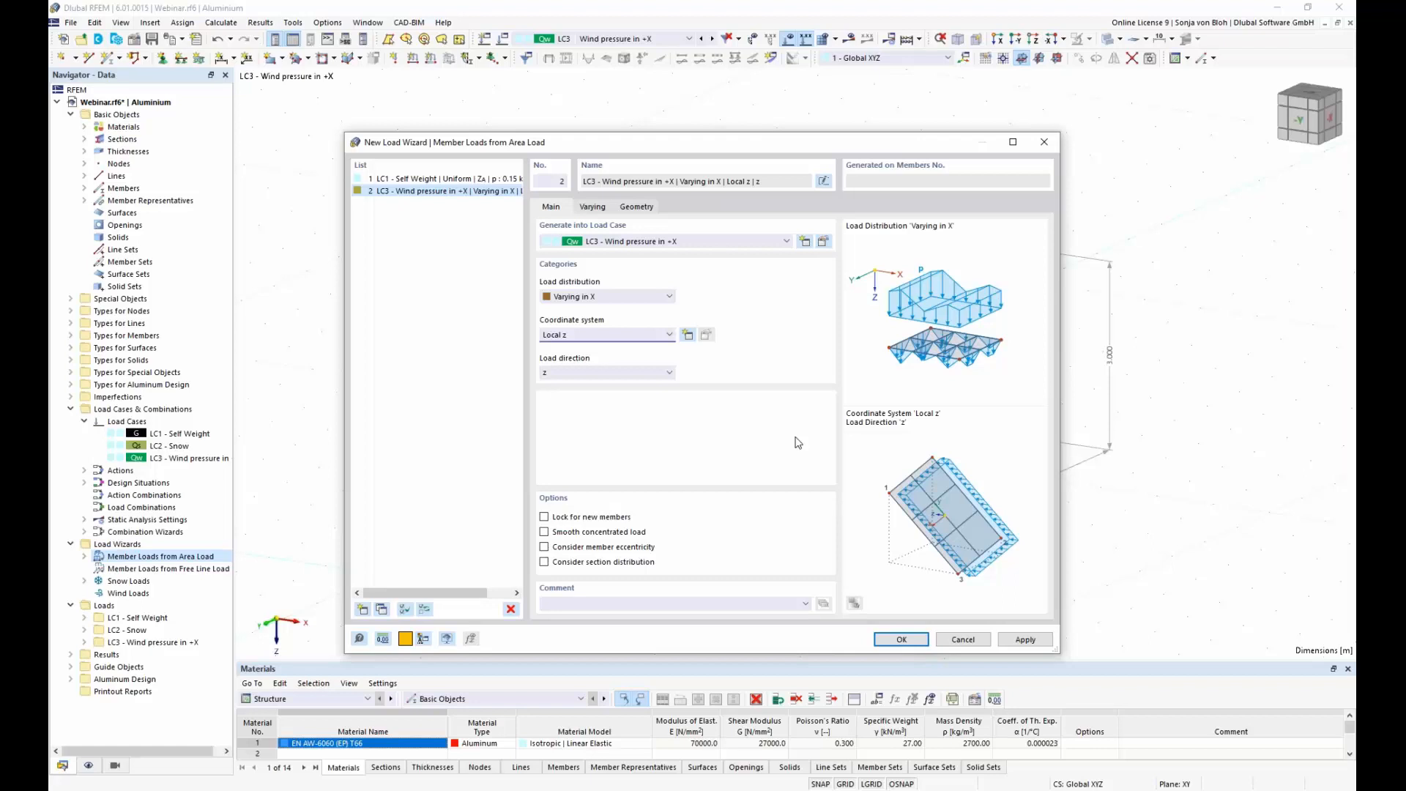
# Step: Copy the Wind pressure in +X values from A10:C26 of the Excel wind load sheet into the wizard's varying area load parameters
pyautogui.click(593, 207)
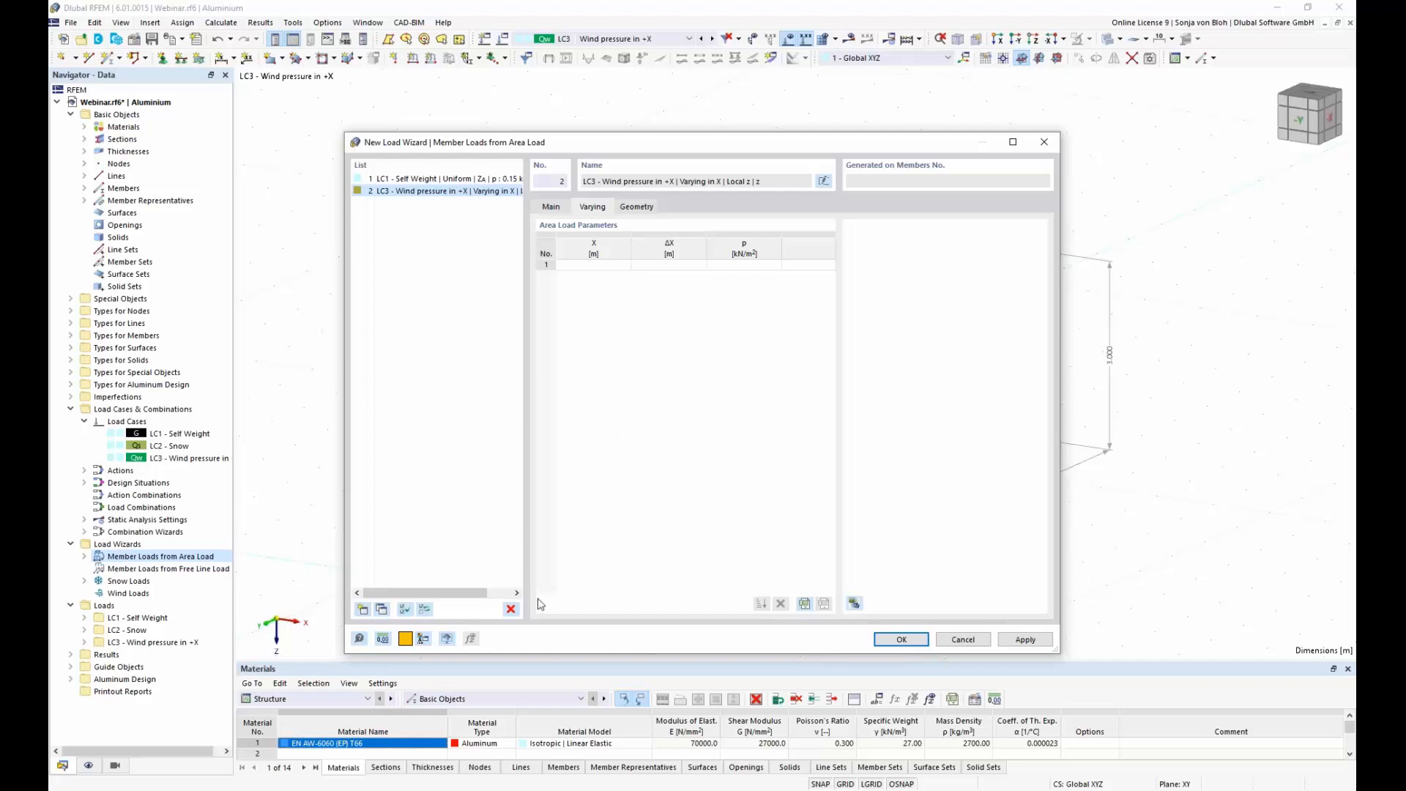
pyautogui.click(393, 788)
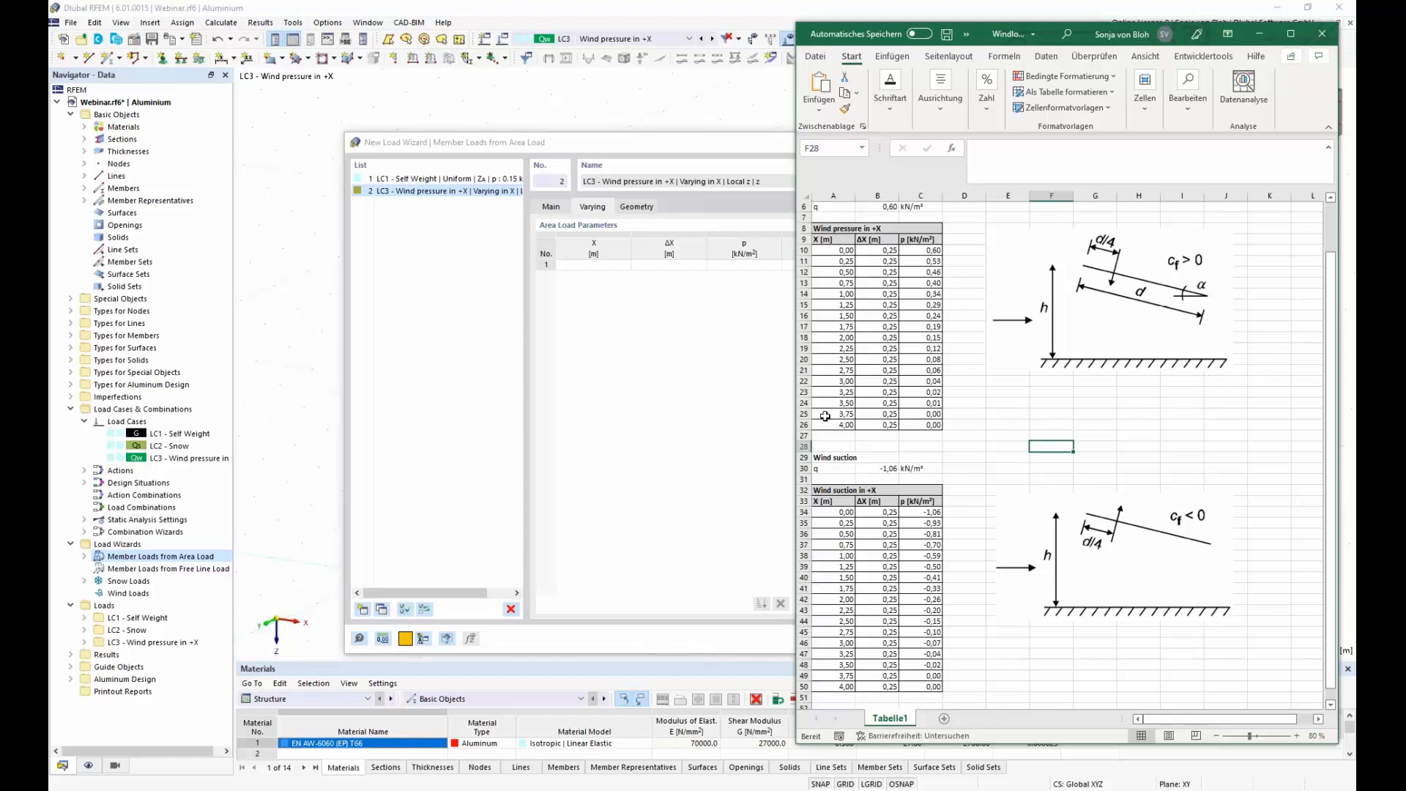
pyautogui.click(841, 252)
pyautogui.moveTo(841, 253); pyautogui.dragTo(929, 425)
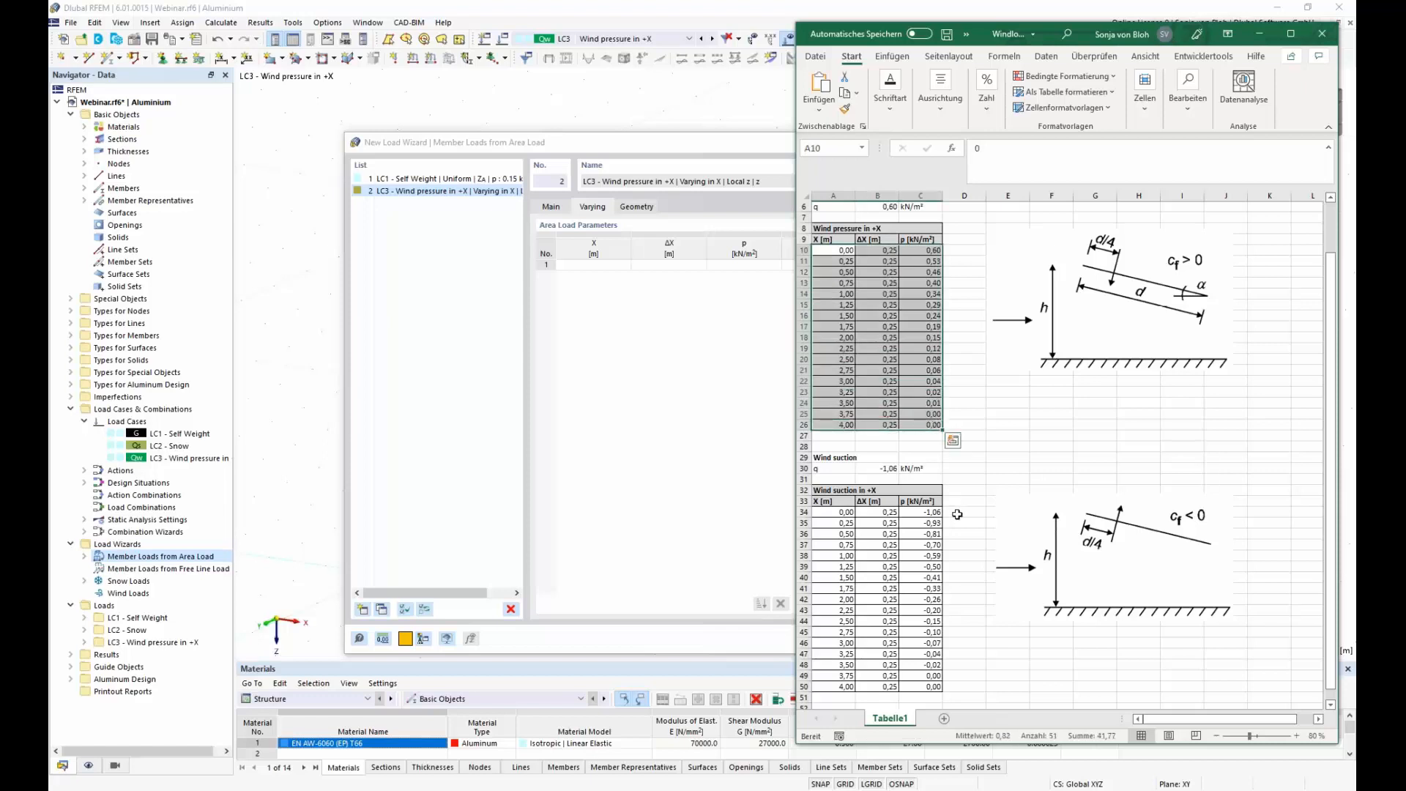
pyautogui.hotkey('ctrl', 'c')
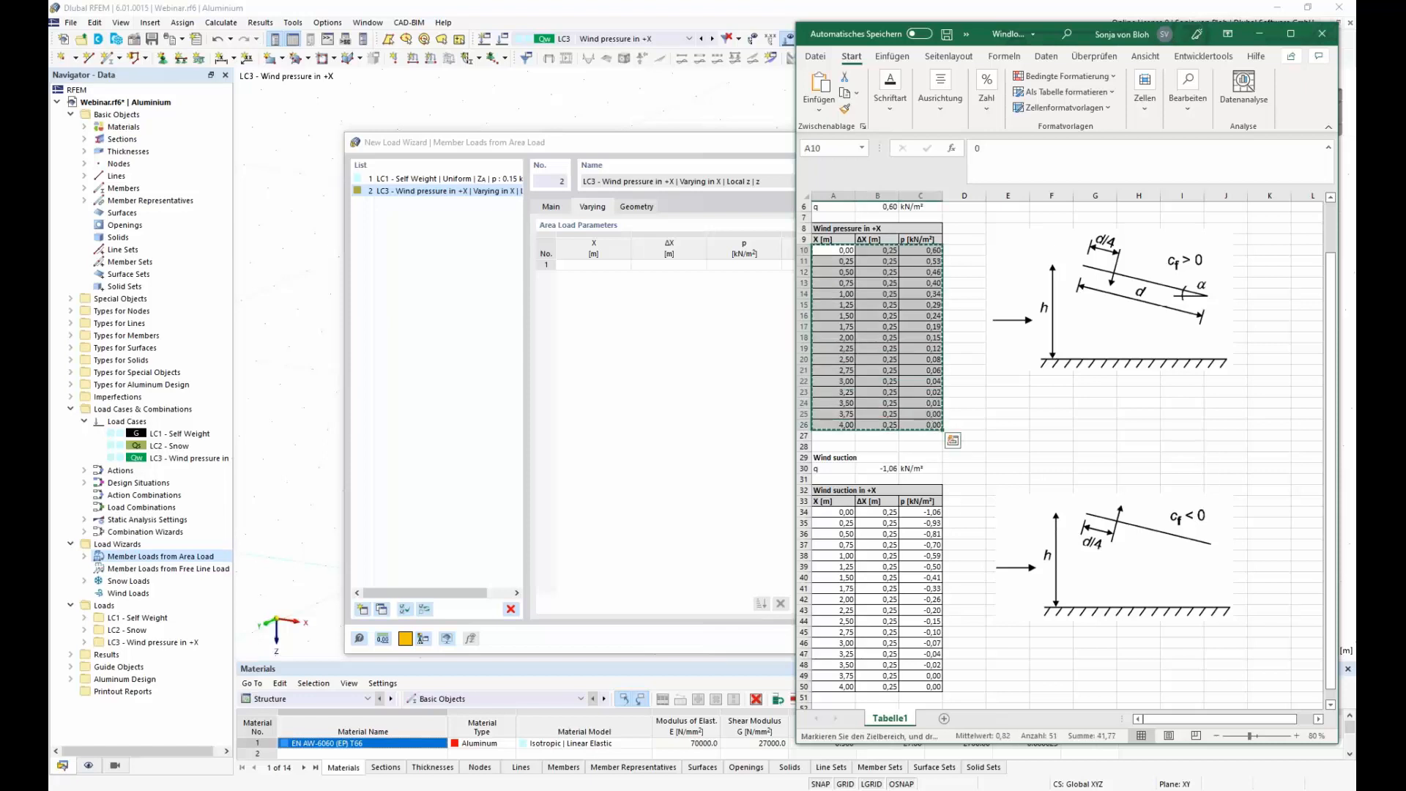
pyautogui.click(597, 266)
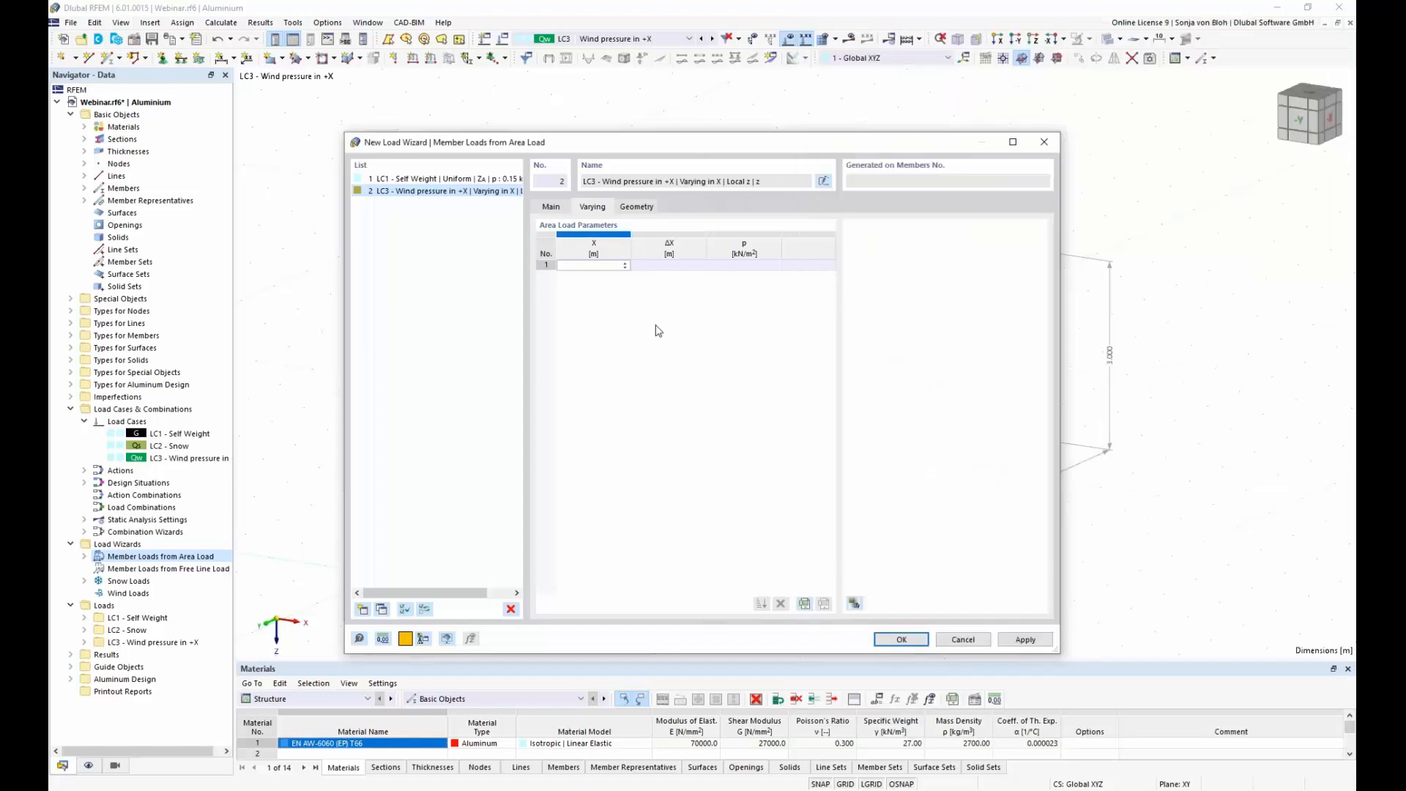
pyautogui.hotkey('ctrl', 'v')
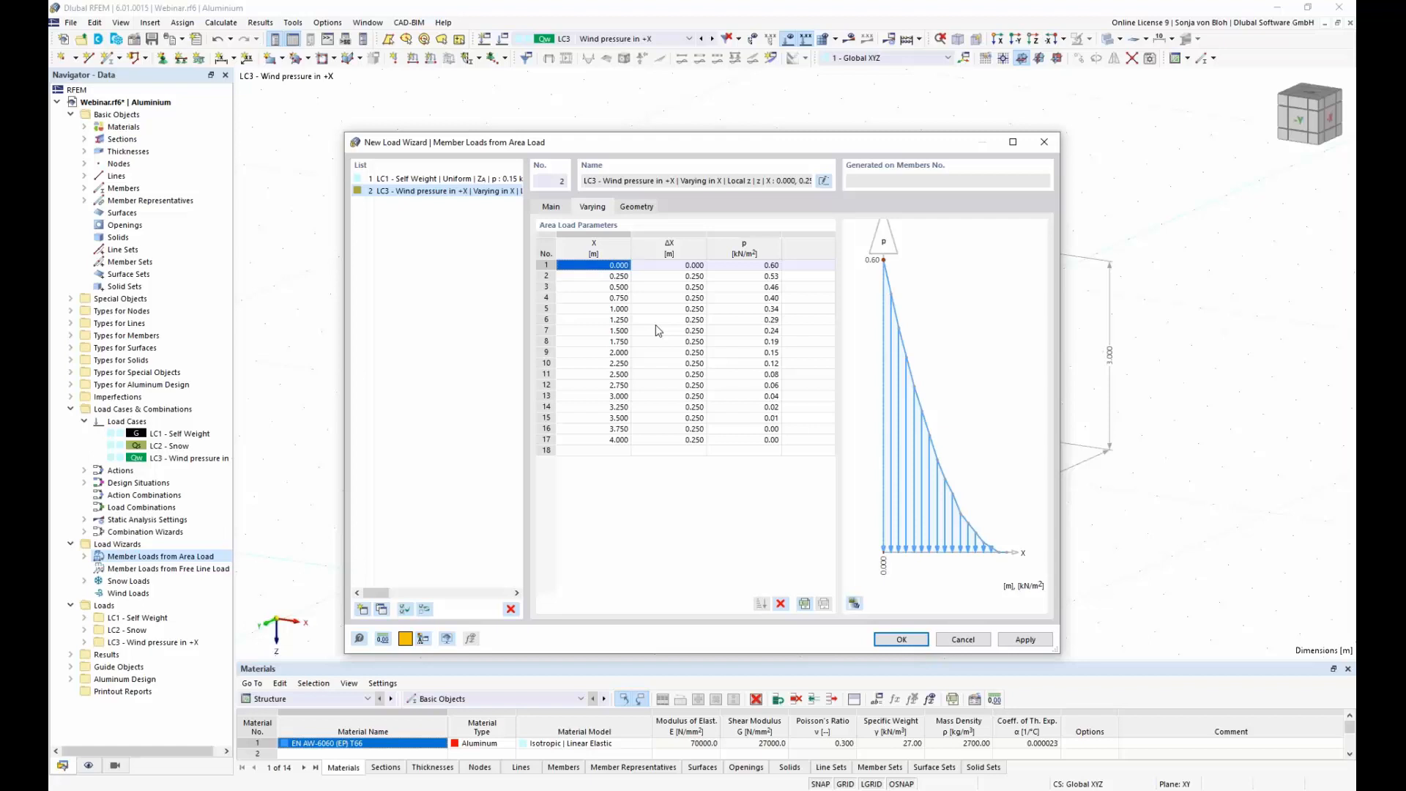
# Step: Define the boundary of the area load plane with the roof's corner nodes 3, 15, 13 and 1
pyautogui.click(637, 208)
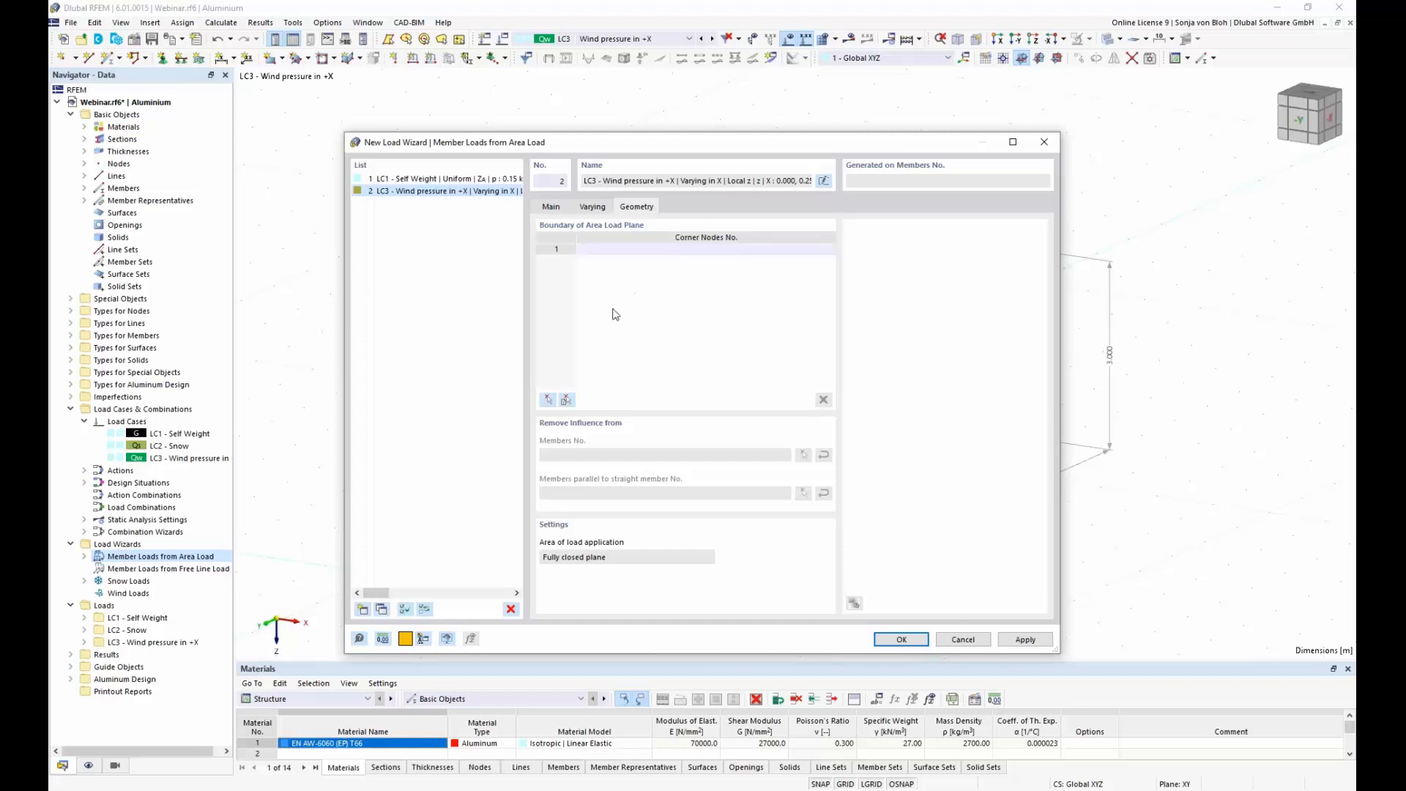
pyautogui.click(550, 399)
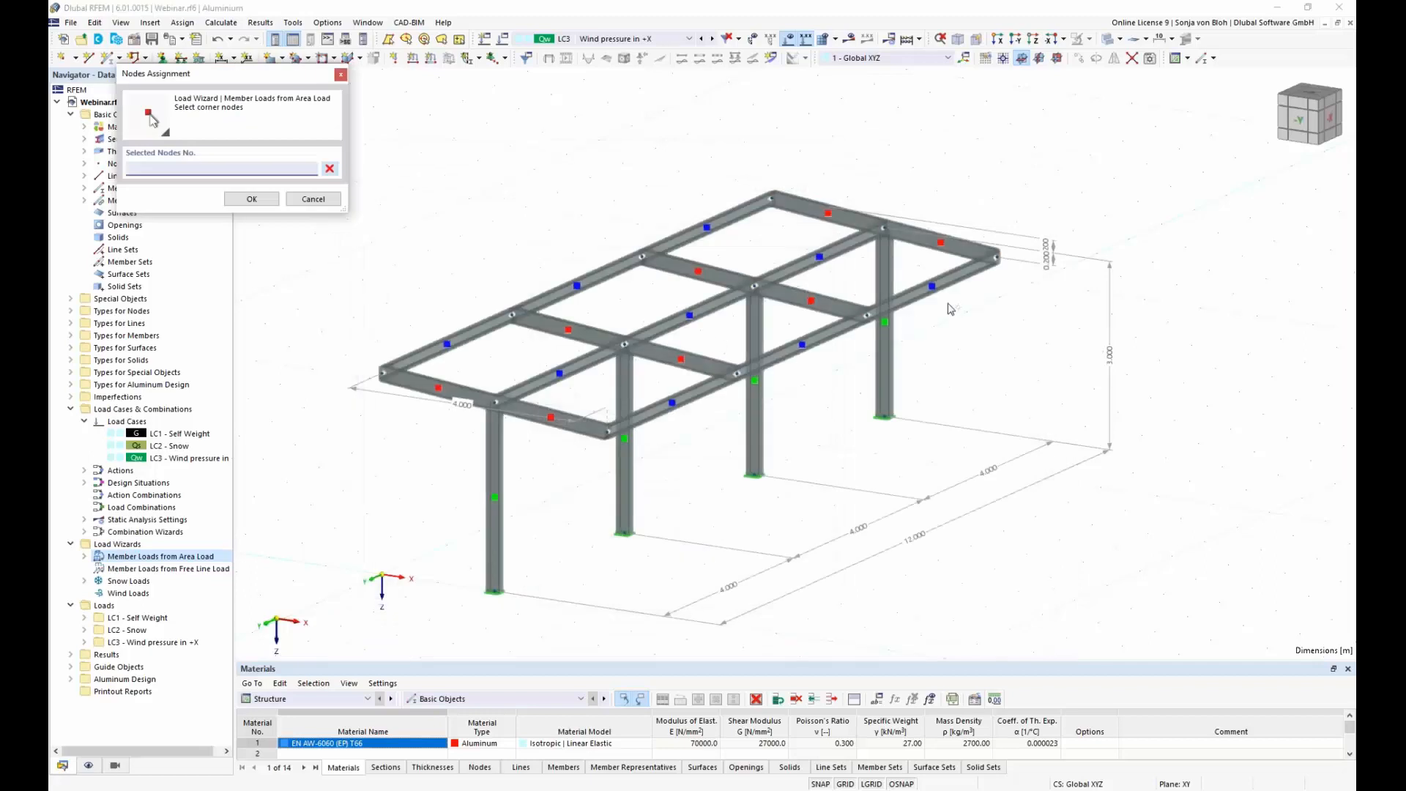
pyautogui.click(997, 257)
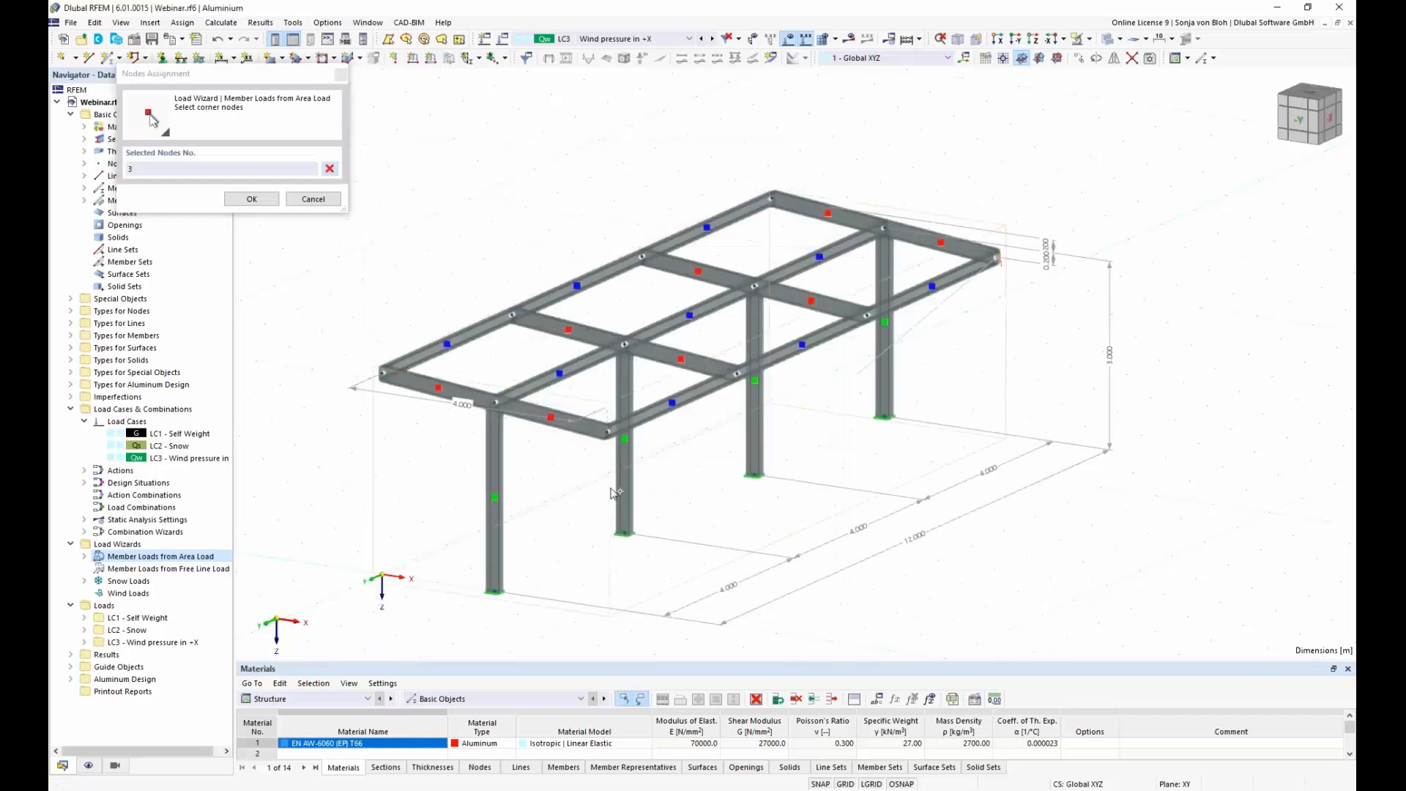
pyautogui.click(608, 434)
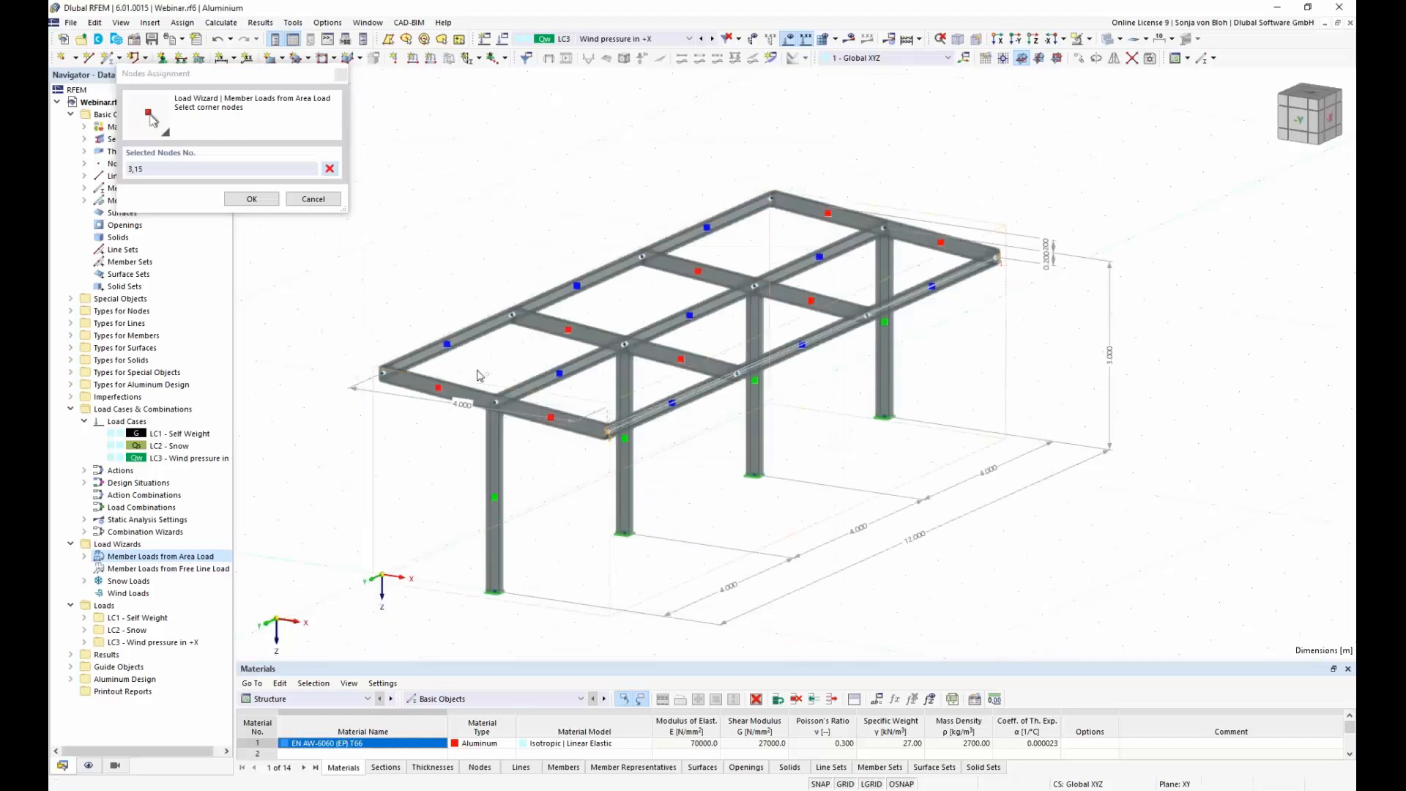
pyautogui.click(383, 373)
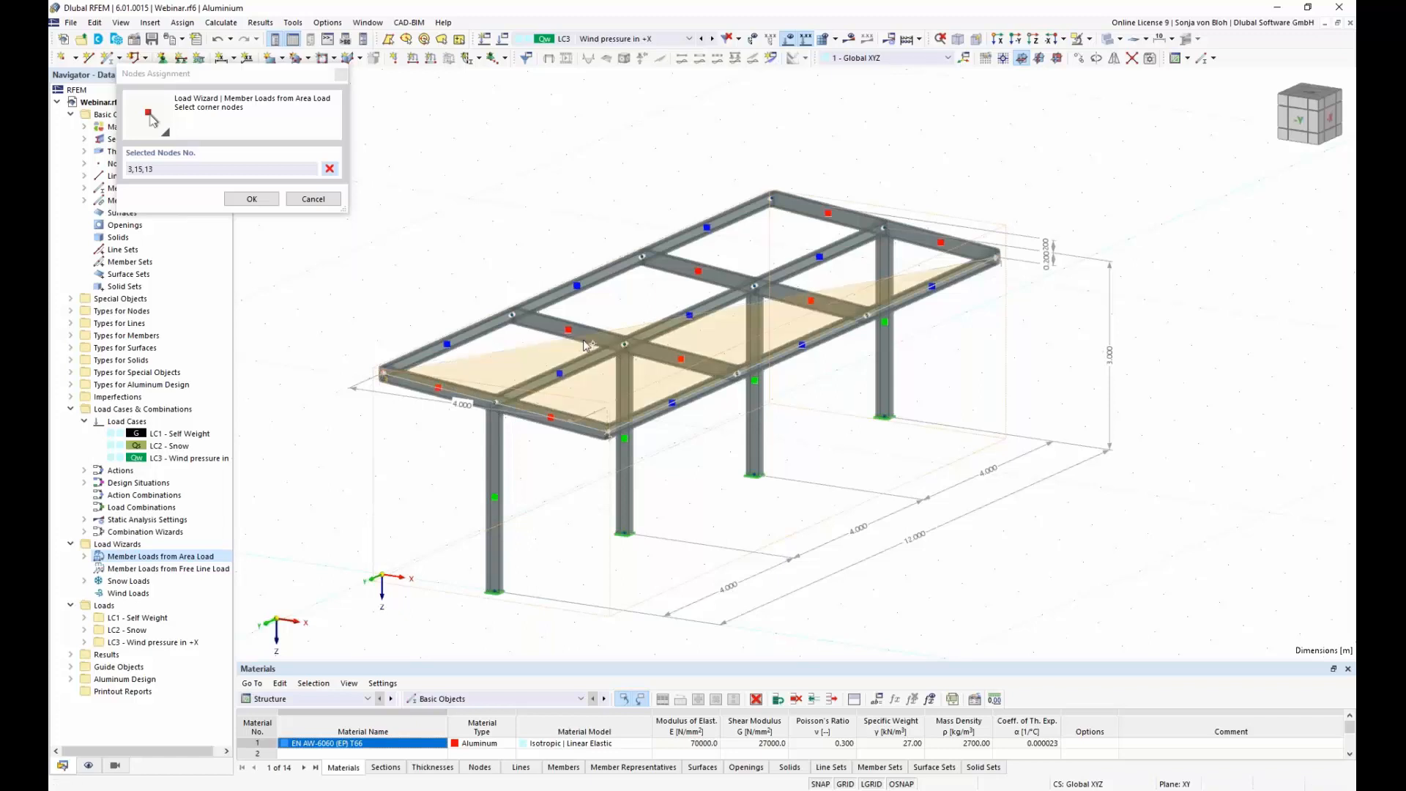
pyautogui.click(771, 196)
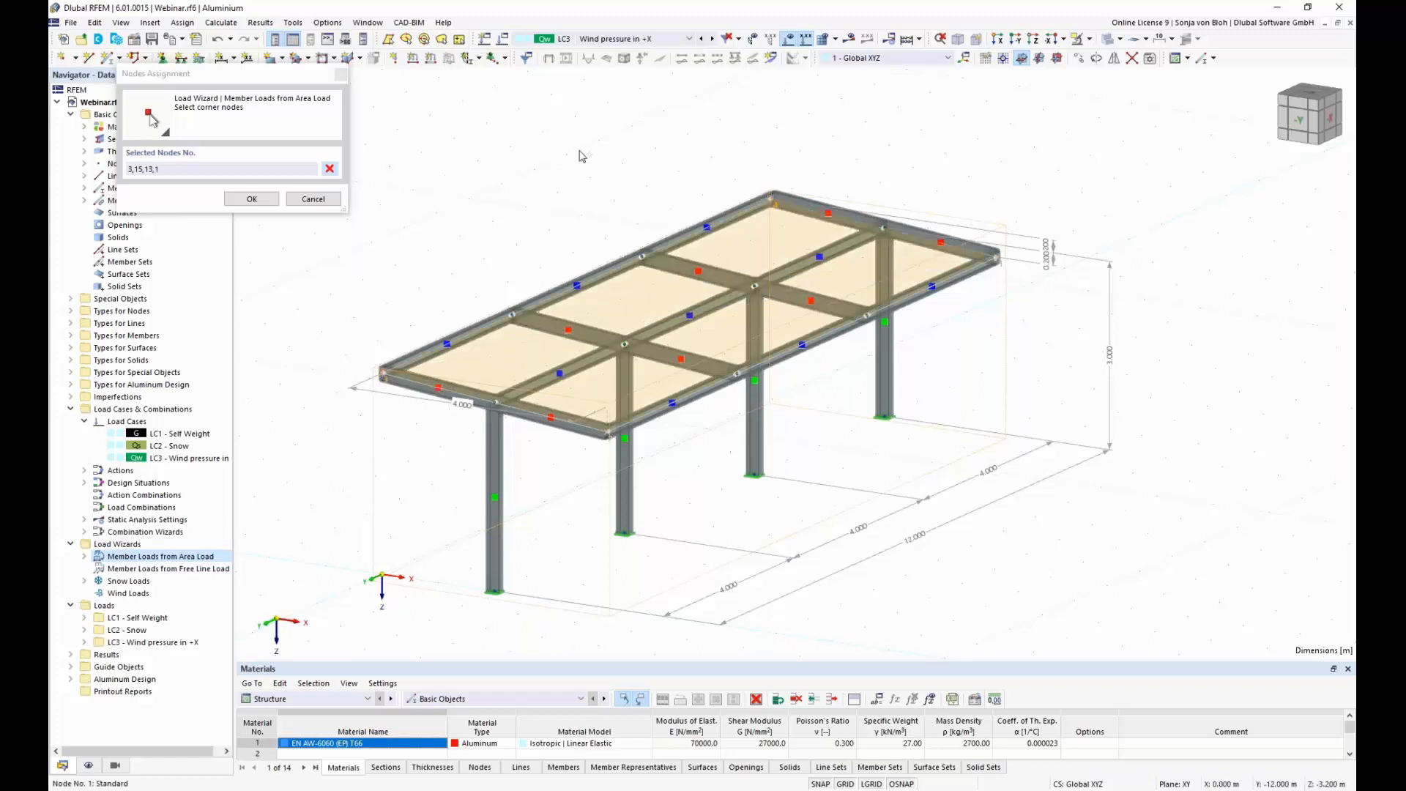
pyautogui.click(251, 199)
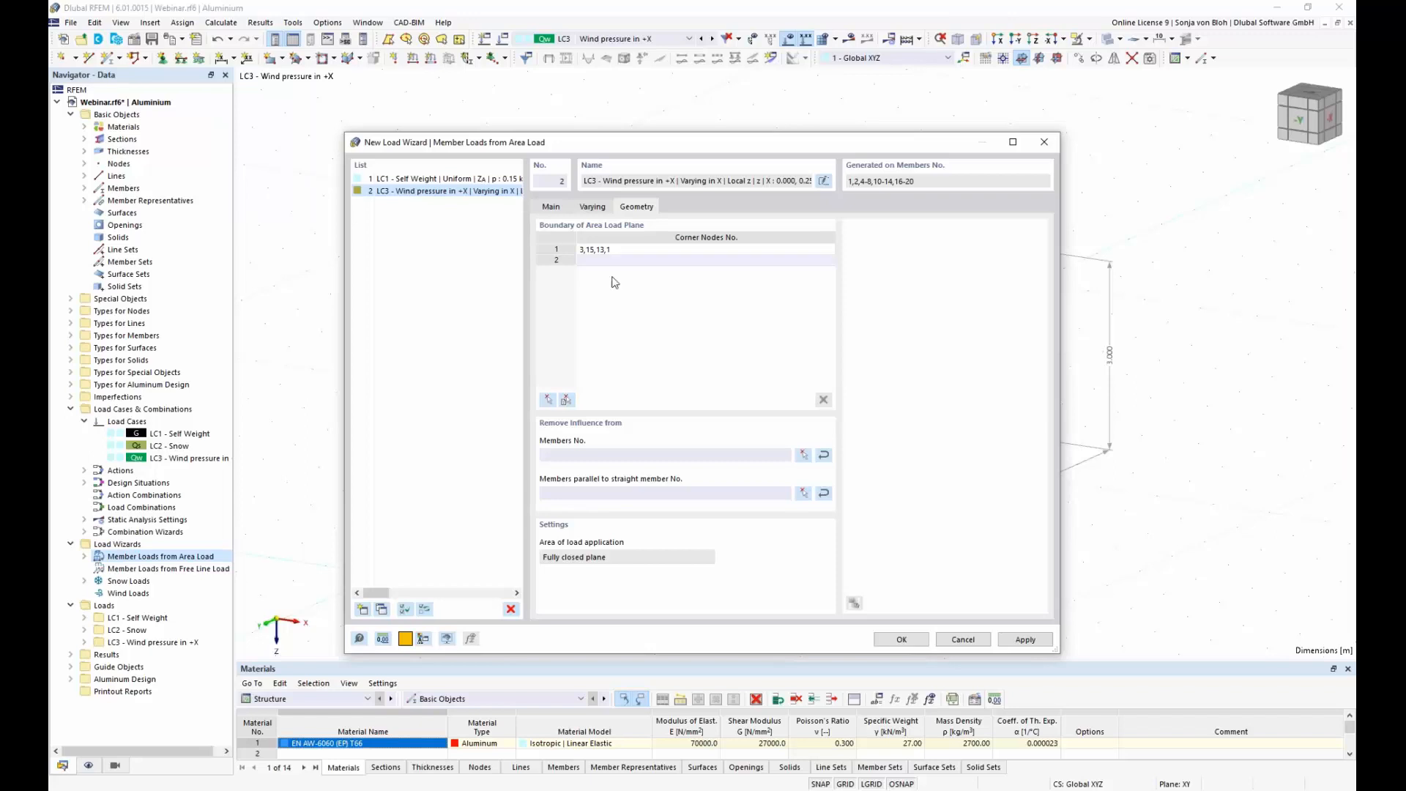
# Step: Remove the load influence from all members parallel to member 20 and create the LC3 area load
pyautogui.click(804, 494)
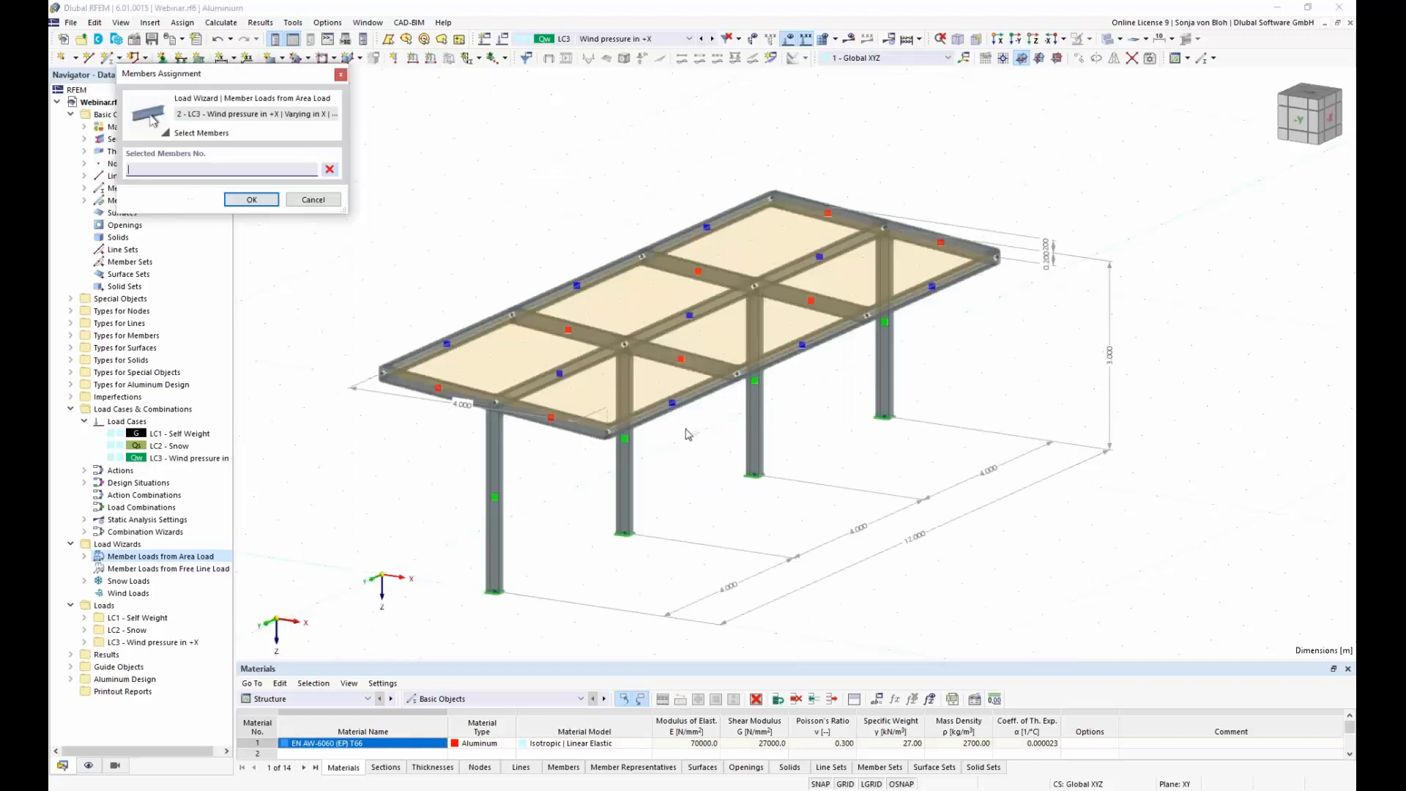
pyautogui.click(571, 423)
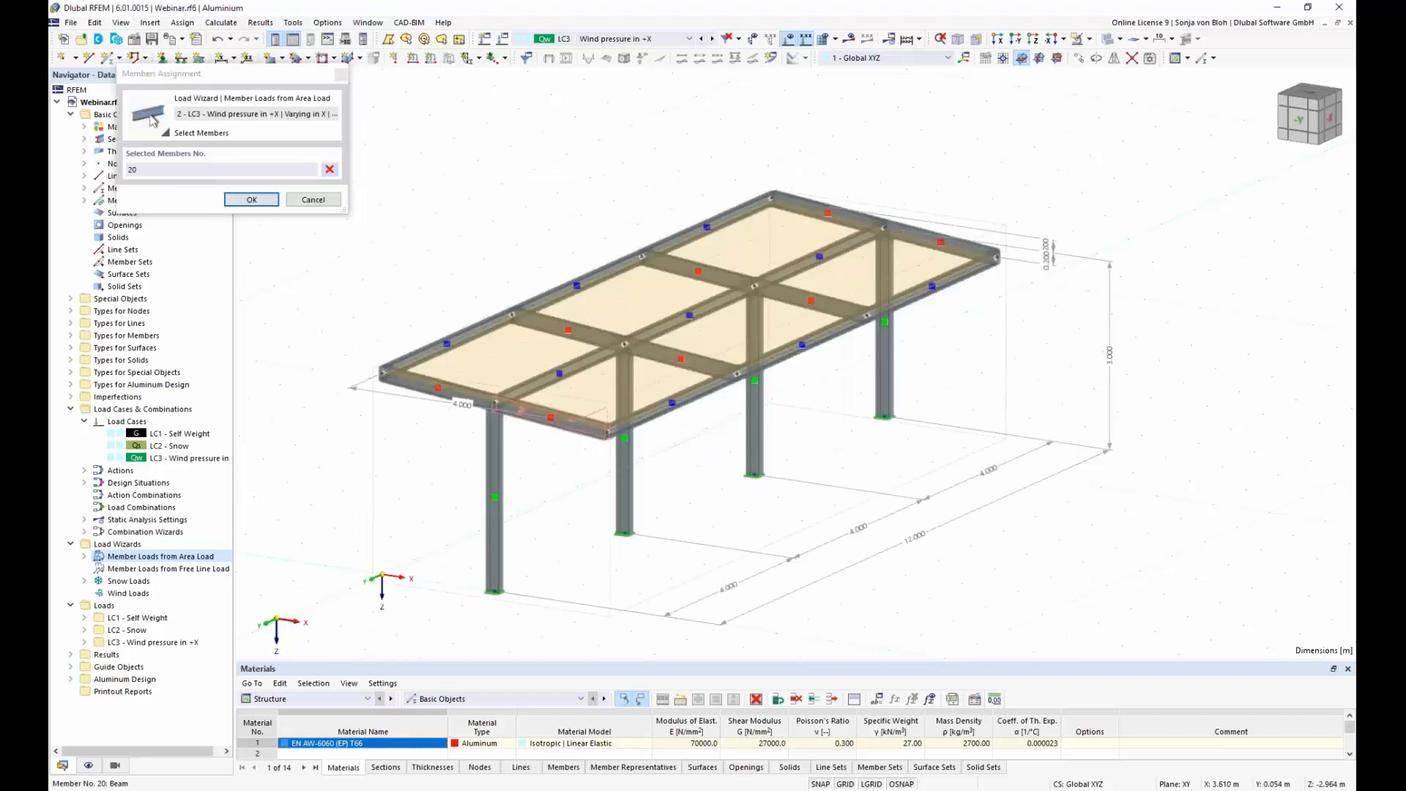
pyautogui.click(261, 201)
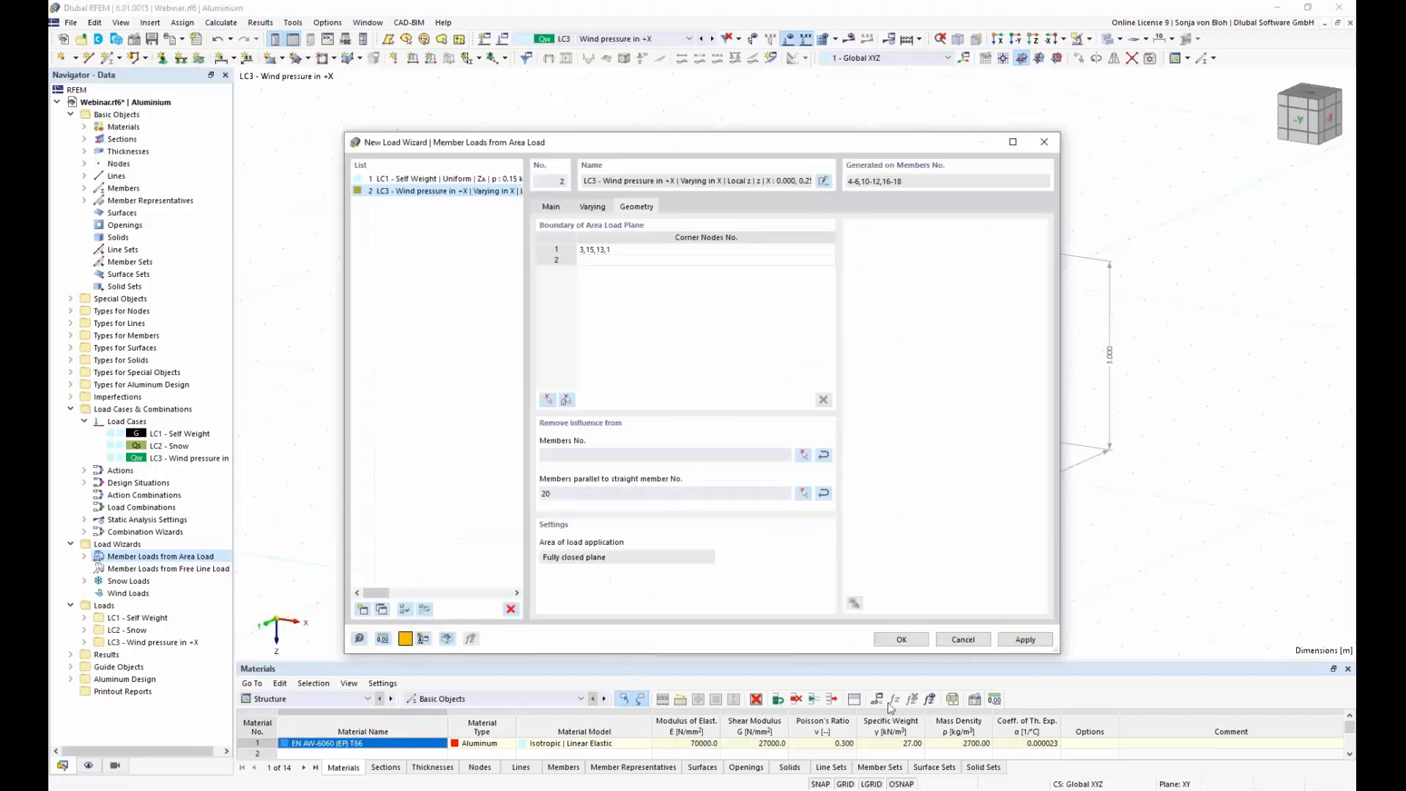
pyautogui.click(902, 639)
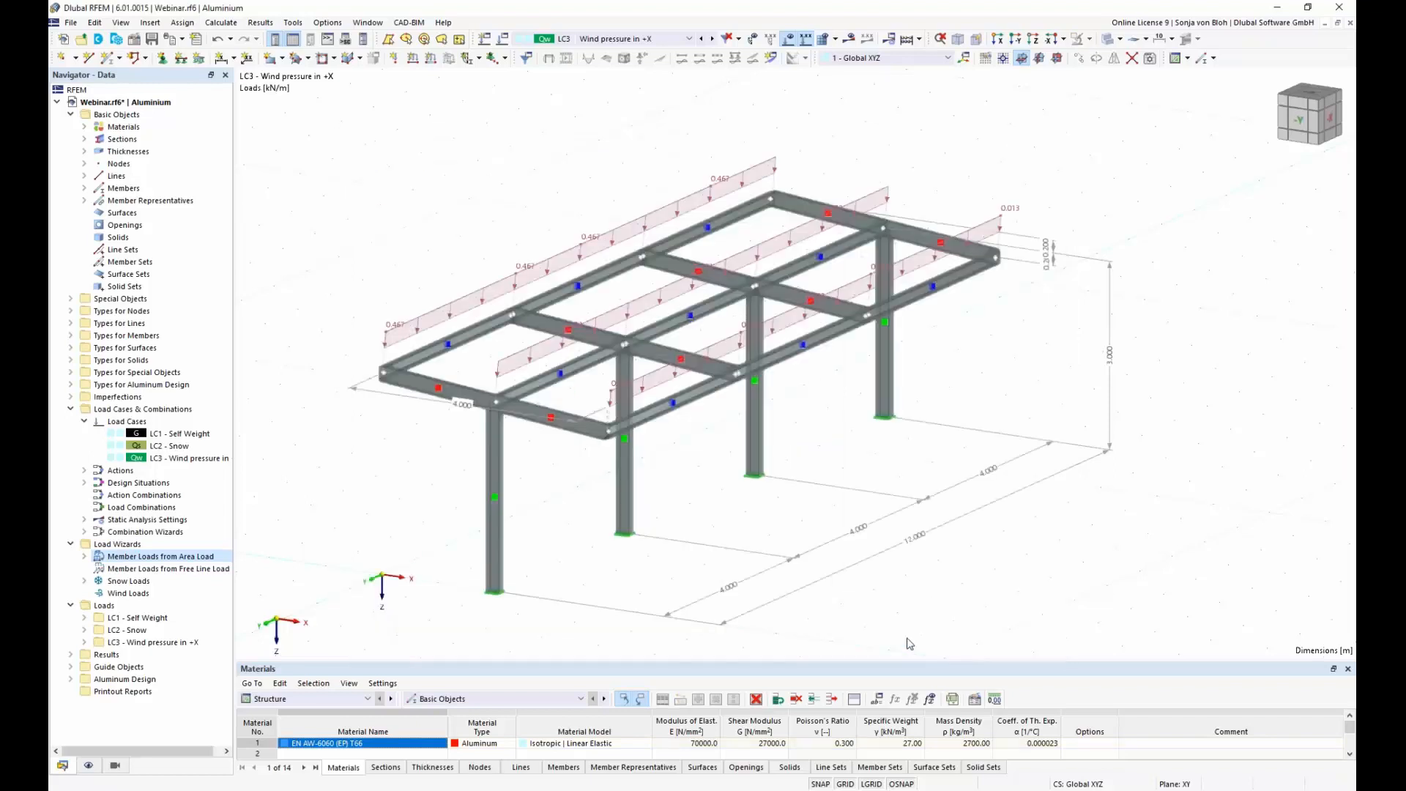
# Step: Turn off the separate display of the LC3 wizard's member loads and examine the varying area load on the roof
pyautogui.rightClick(407, 328)
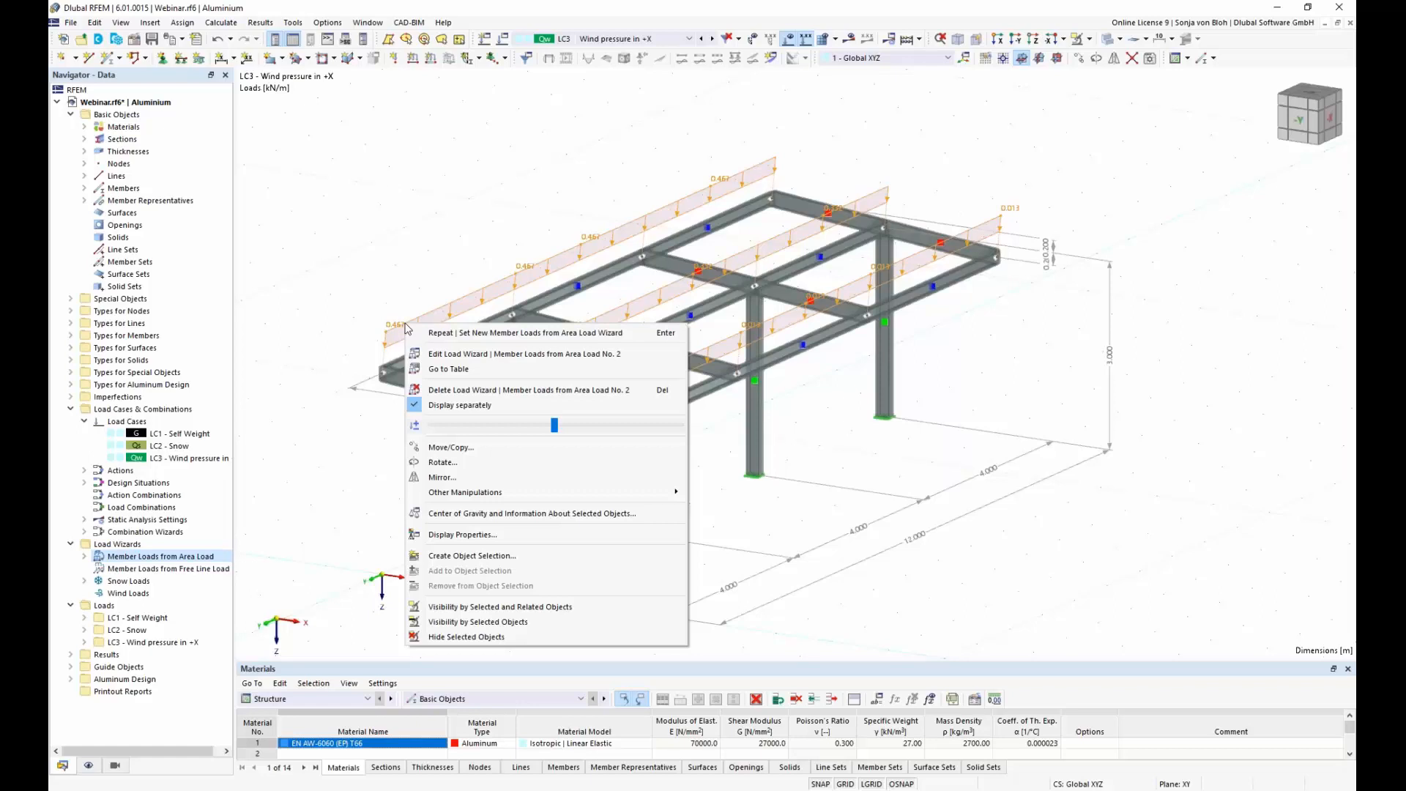
pyautogui.click(478, 406)
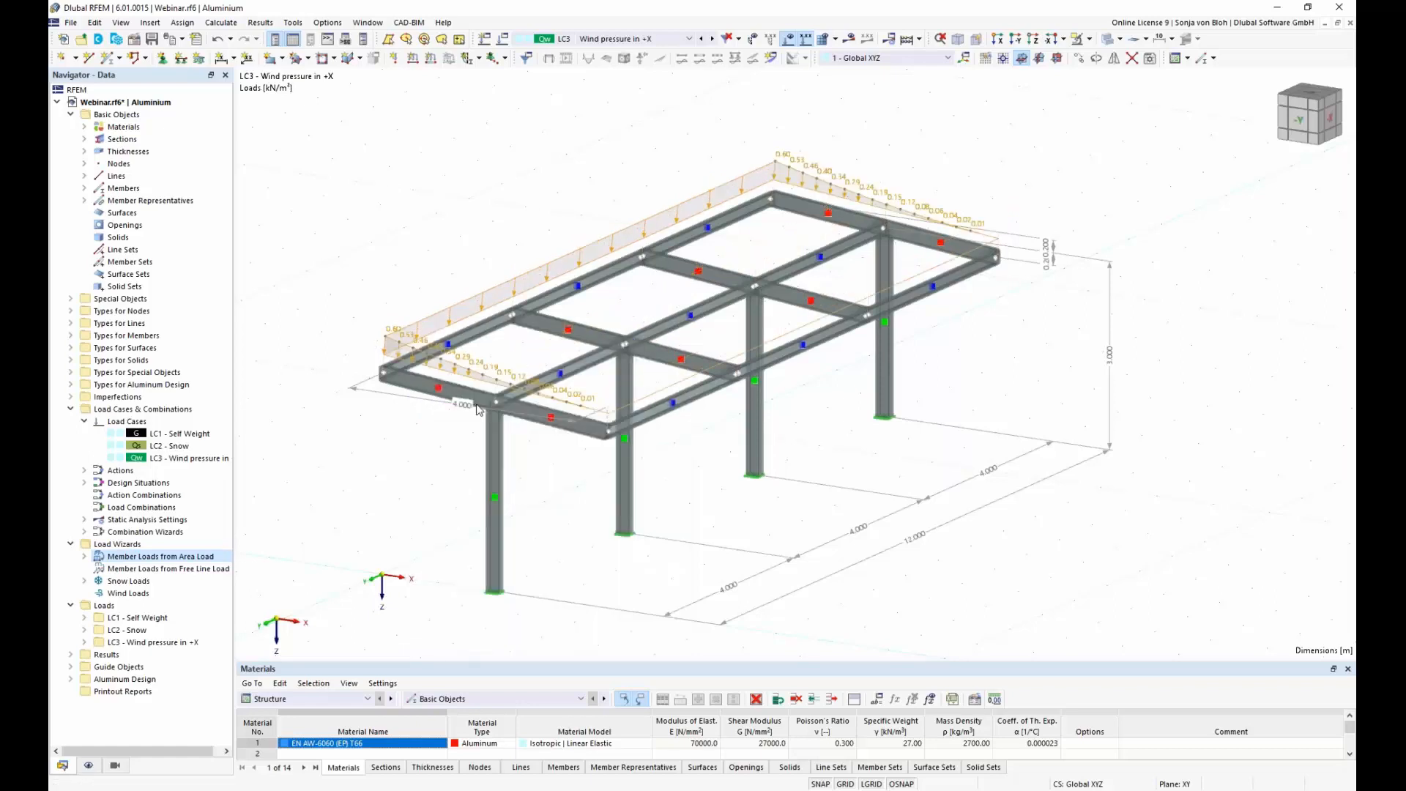
pyautogui.scroll(1, 476, 409)
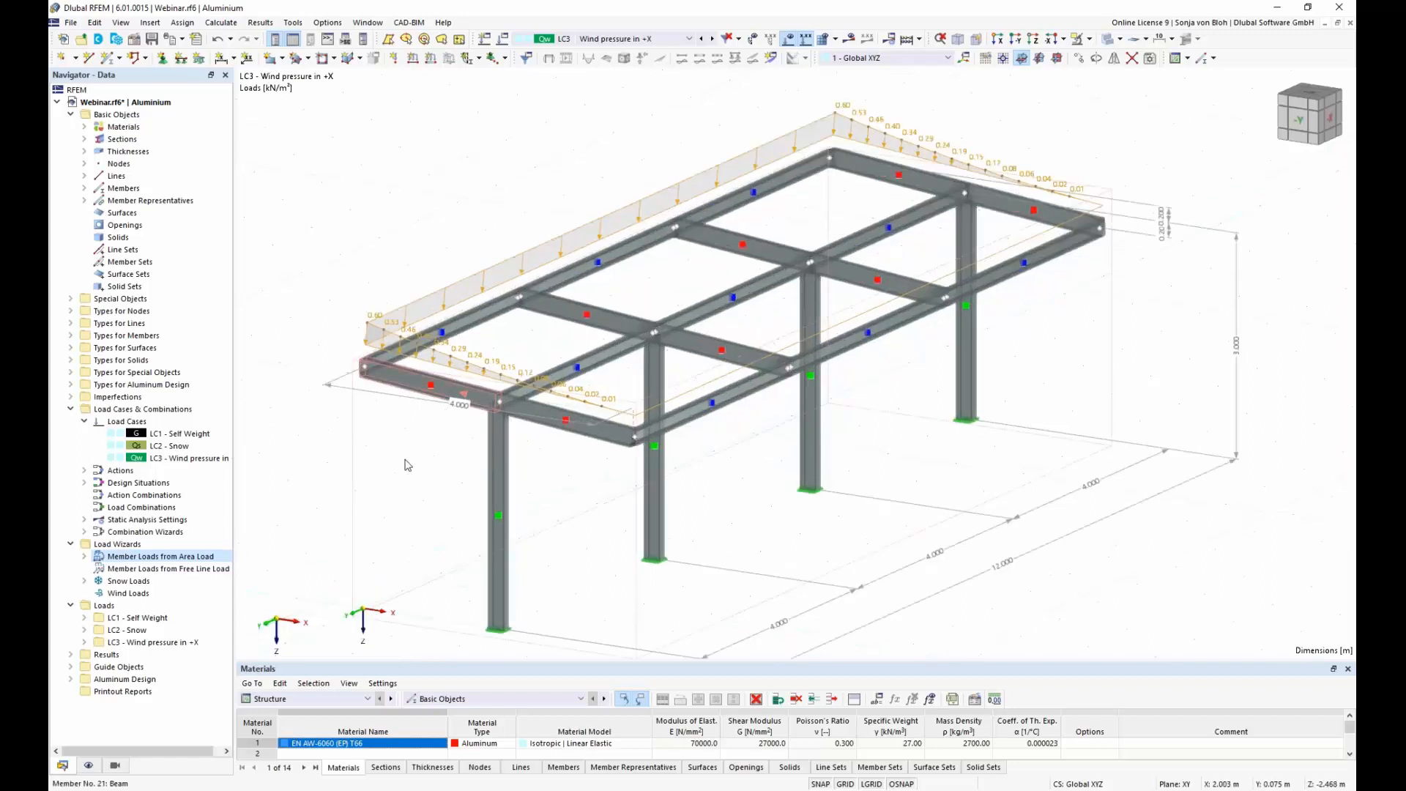
pyautogui.scroll(1, 402, 461)
pyautogui.moveTo(392, 467)
pyautogui.keyDown('ctrl'); pyautogui.mouseDown(button='middle')
pyautogui.moveTo(453, 437)
pyautogui.moveTo(372, 464)
pyautogui.mouseUp(button='middle'); pyautogui.keyUp('ctrl')
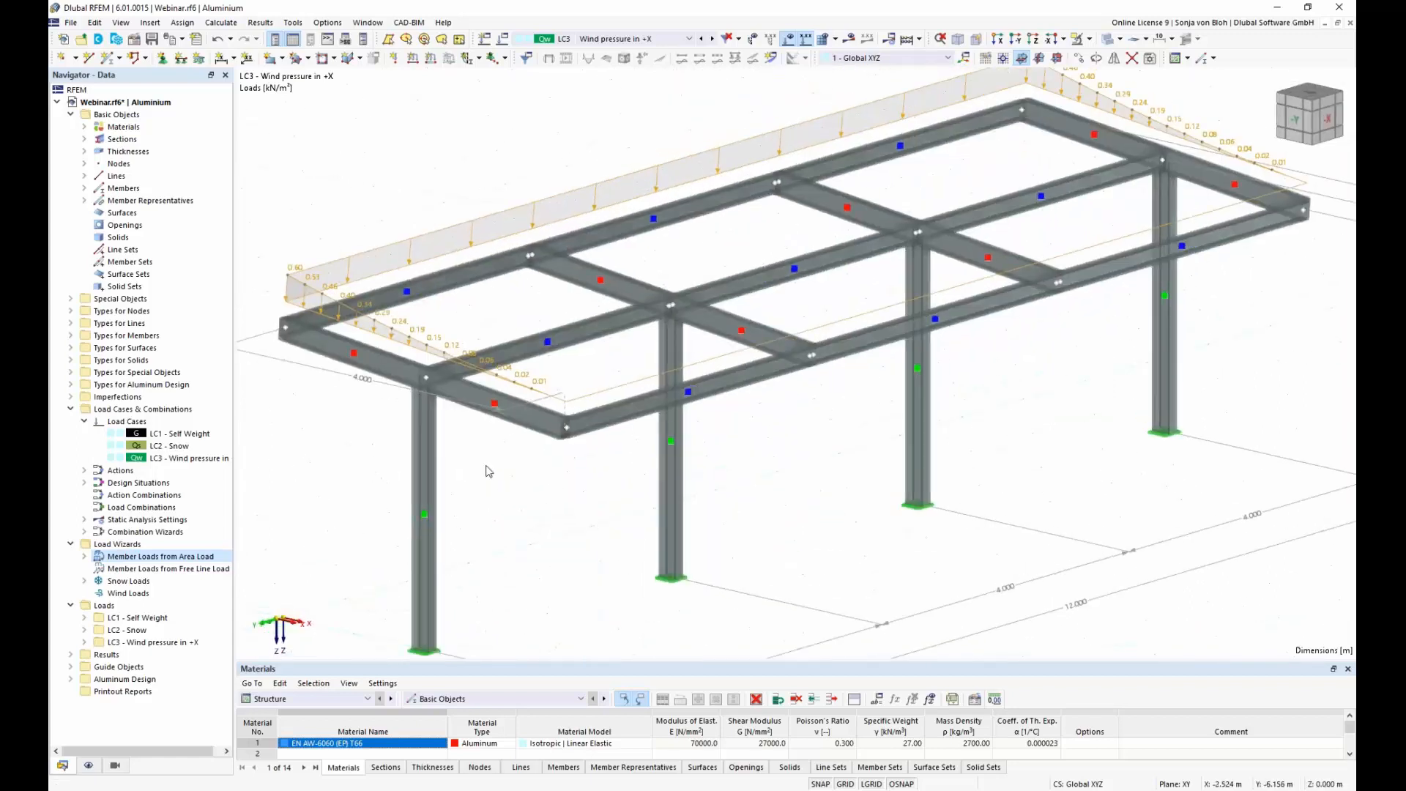
pyautogui.scroll(-1, 490, 471)
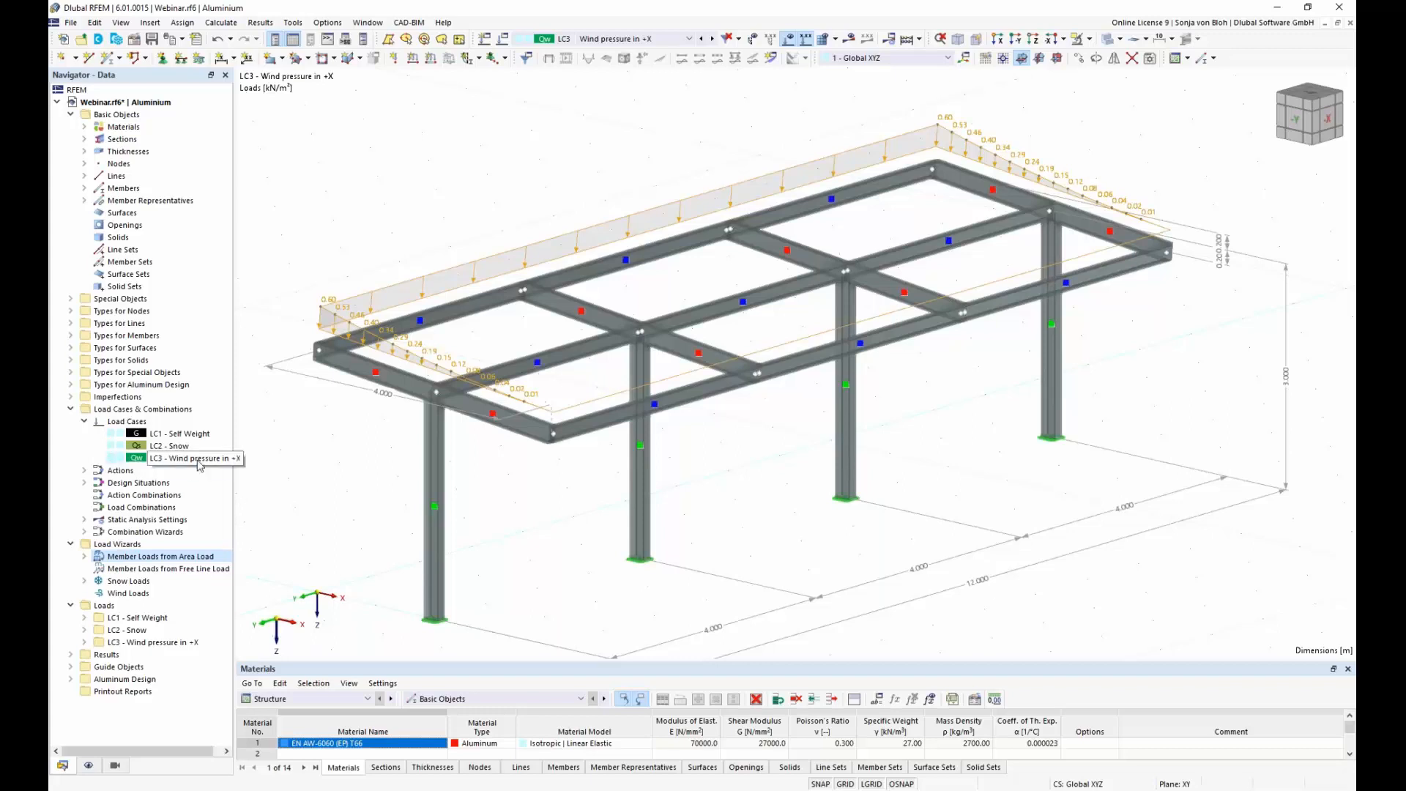
# Step: Copy load case LC3 to a new load case LC4 and name it Wind suction in +X
pyautogui.click(198, 462)
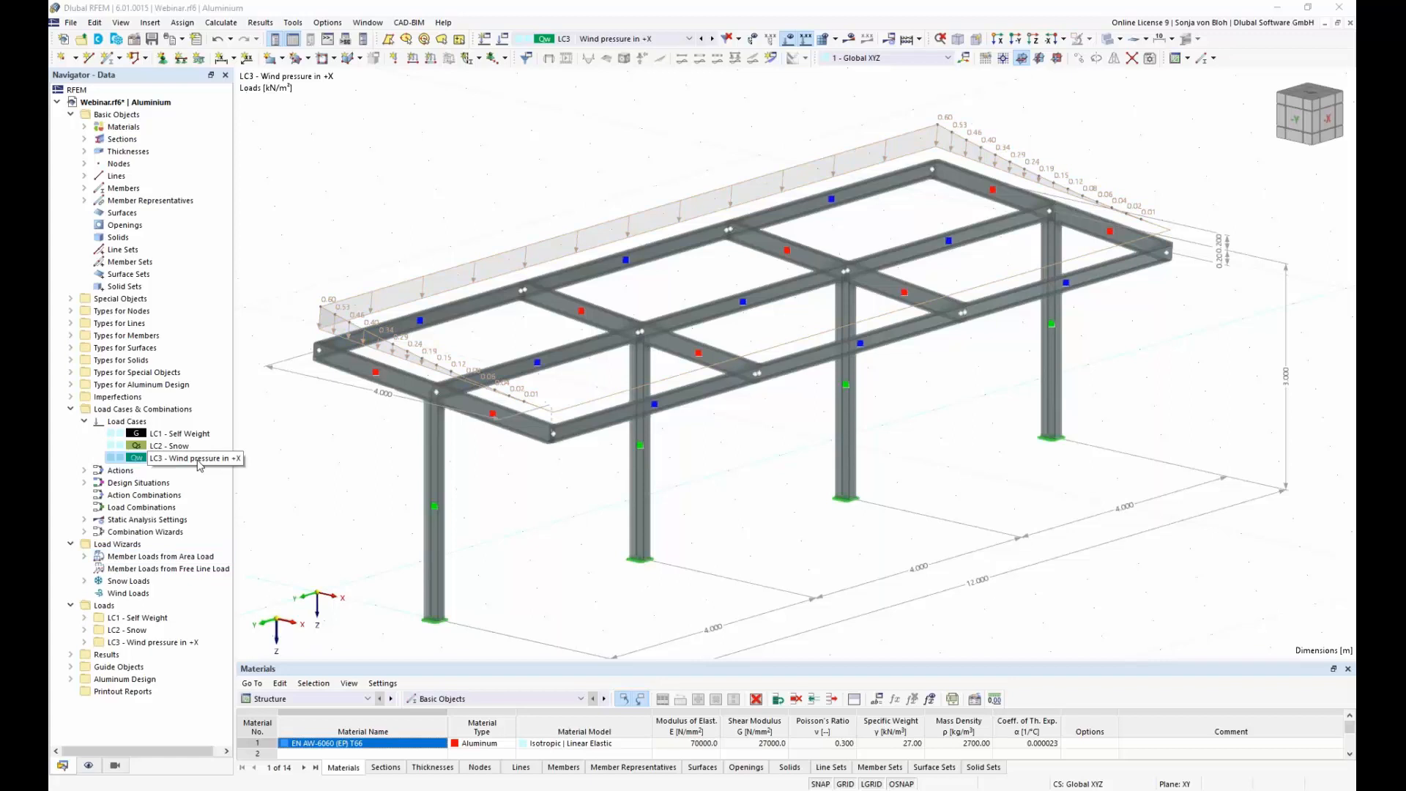
pyautogui.rightClick(199, 464)
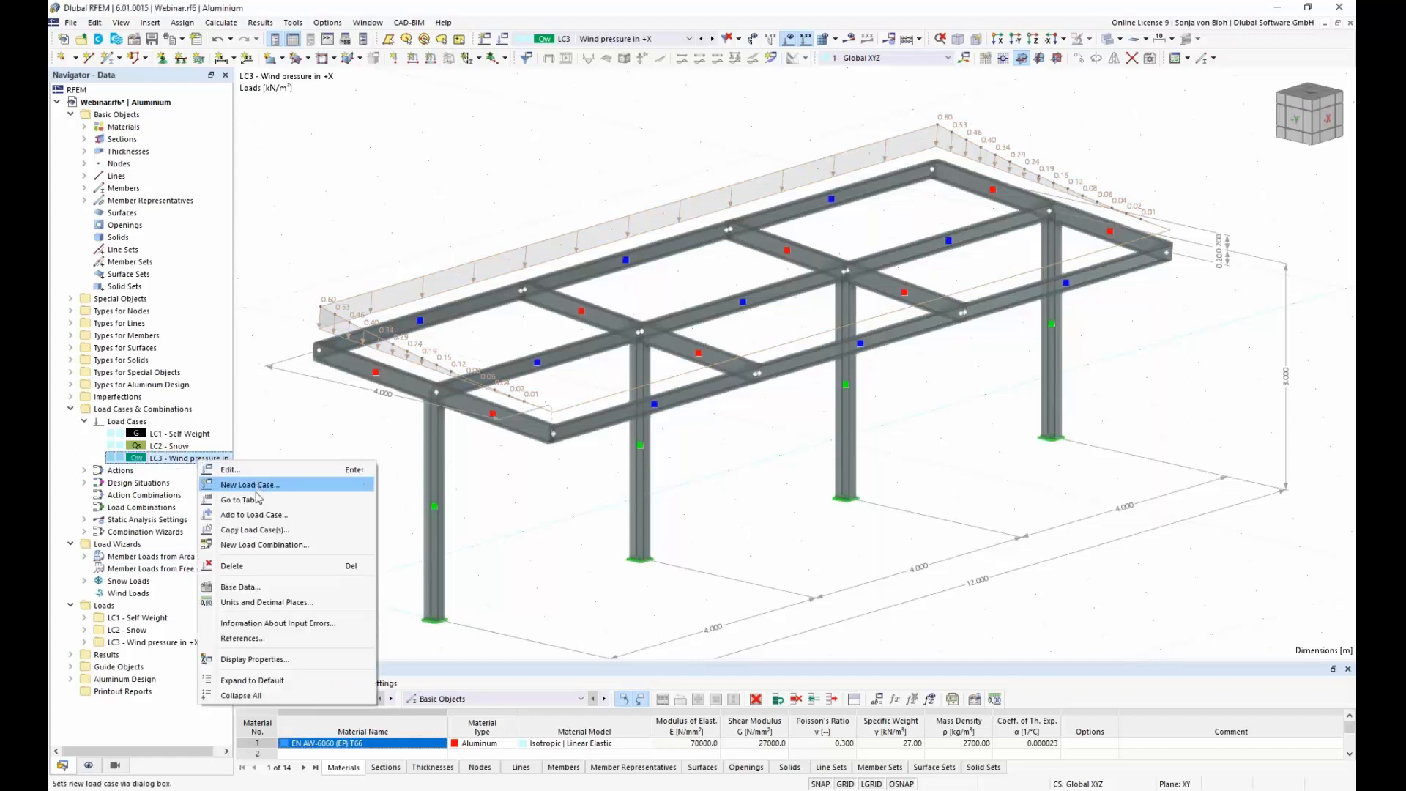
pyautogui.click(267, 530)
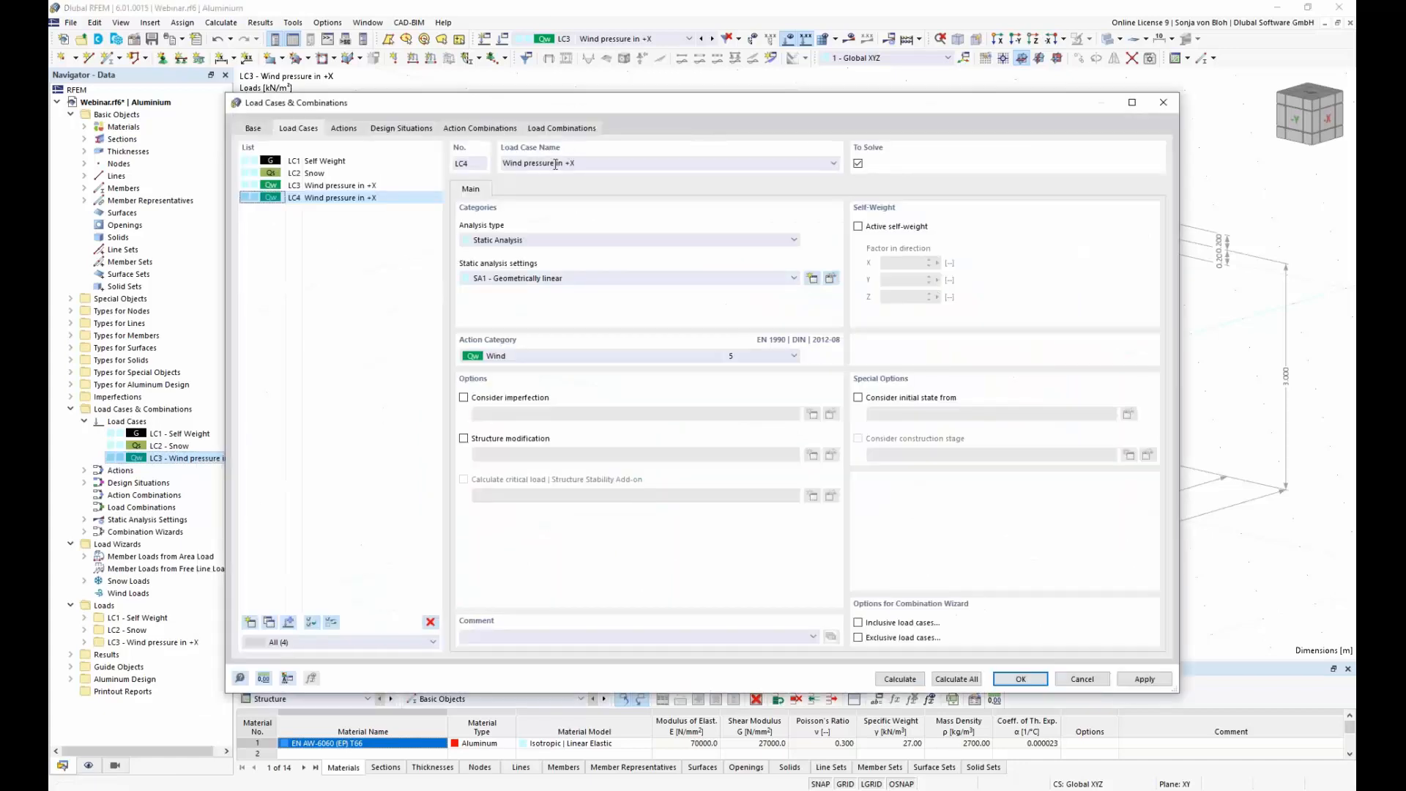
pyautogui.moveTo(556, 164); pyautogui.dragTo(526, 162)
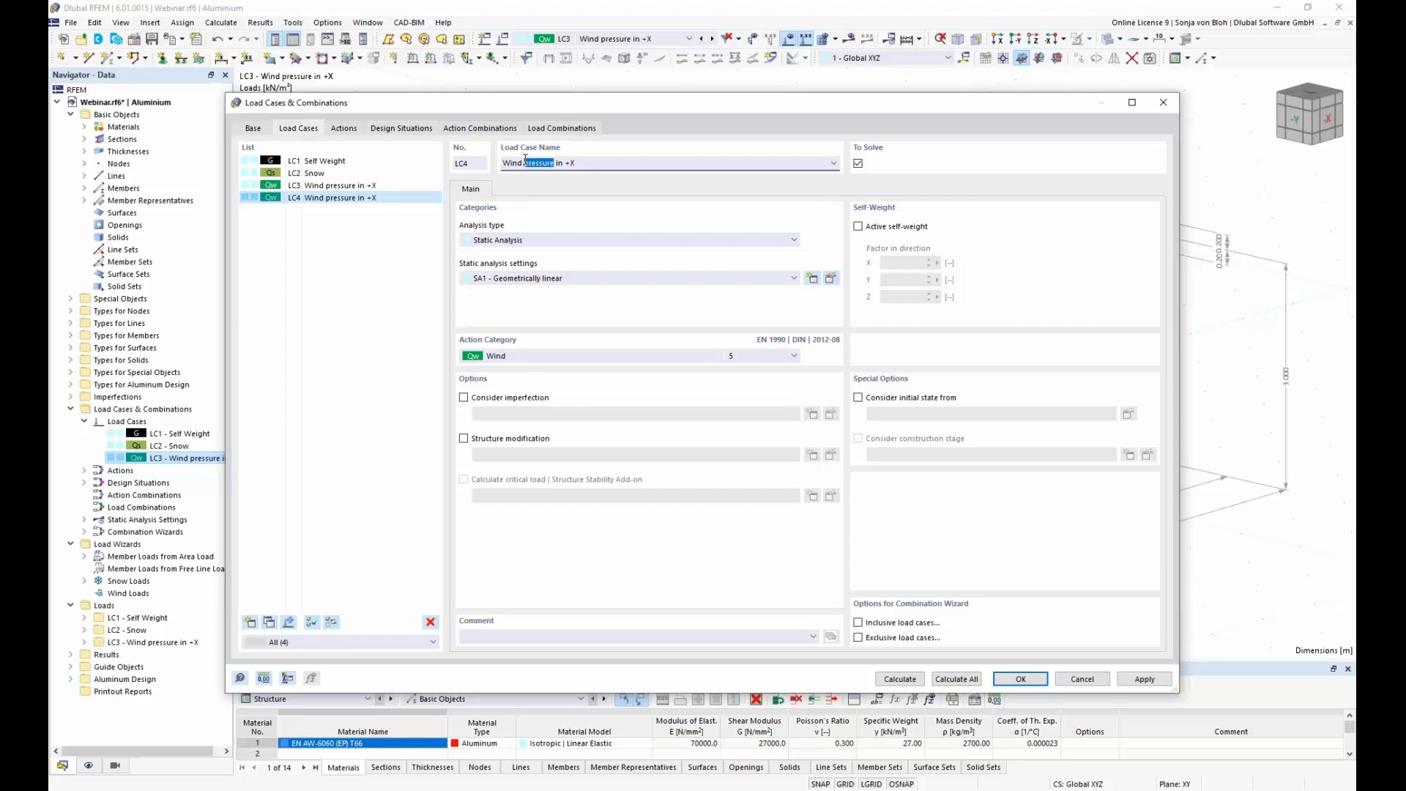
pyautogui.write('suction')
pyautogui.click(1017, 679)
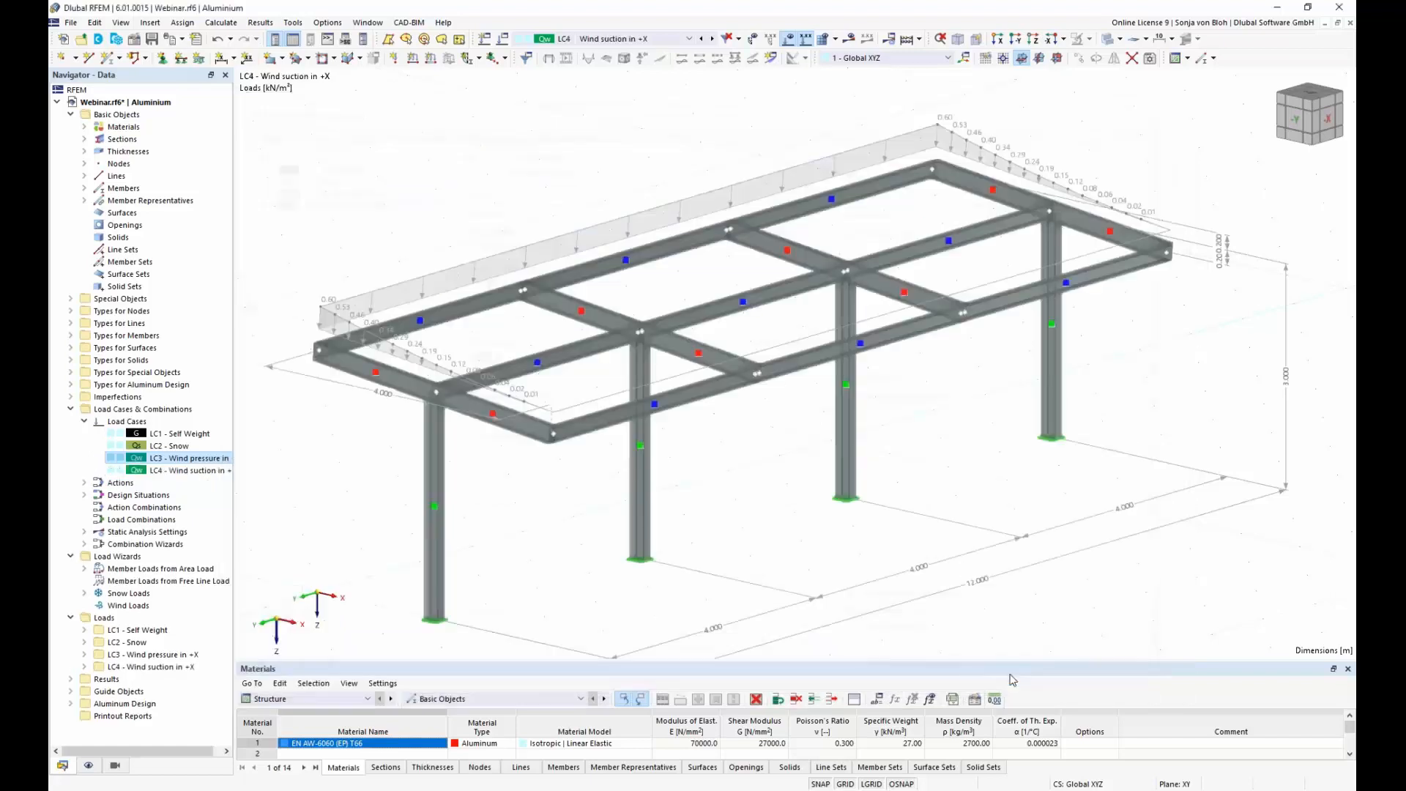
# Step: Replace the varying parameters of the LC4 area load wizard with the Wind suction in +X values from A34:C50 of the Excel sheet
pyautogui.click(85, 569)
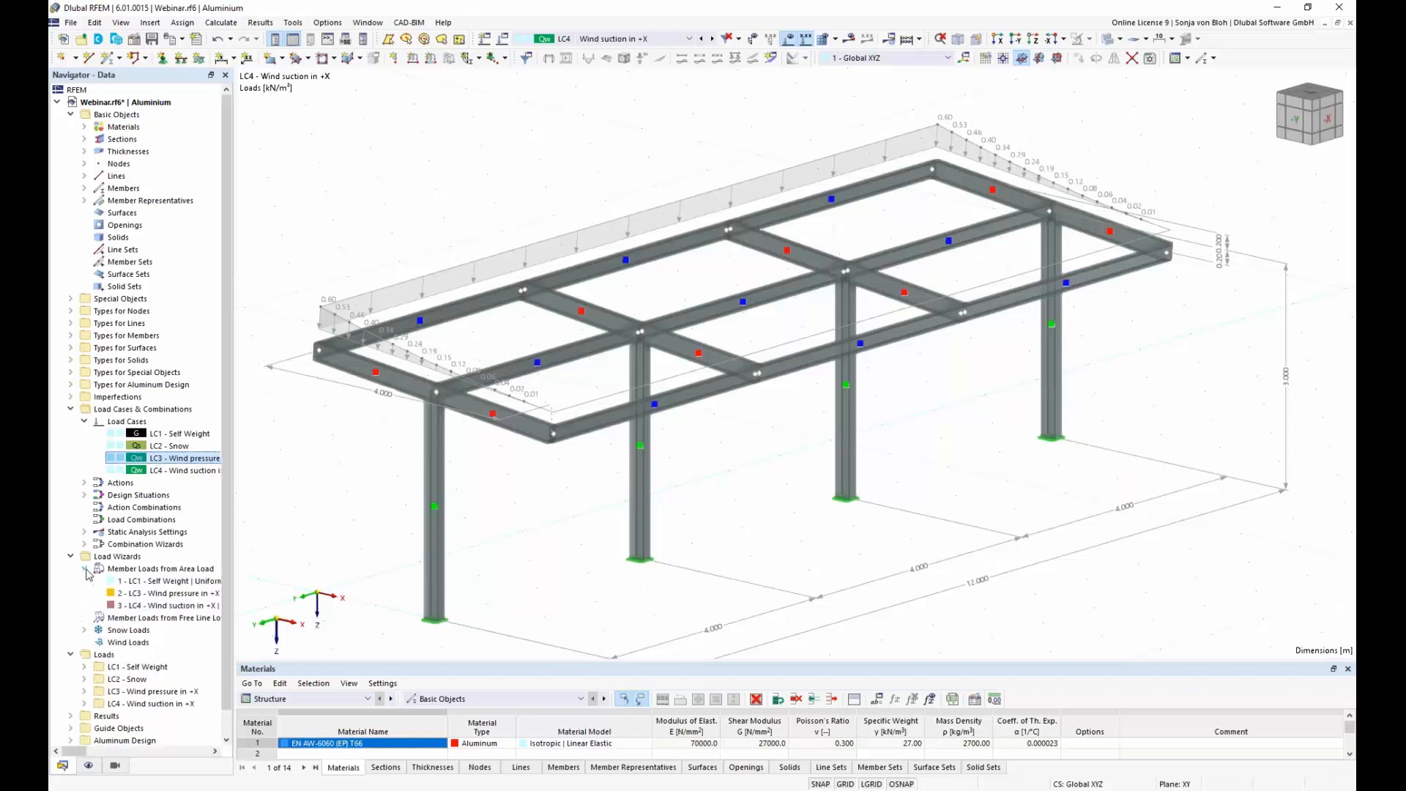
pyautogui.doubleClick(167, 606)
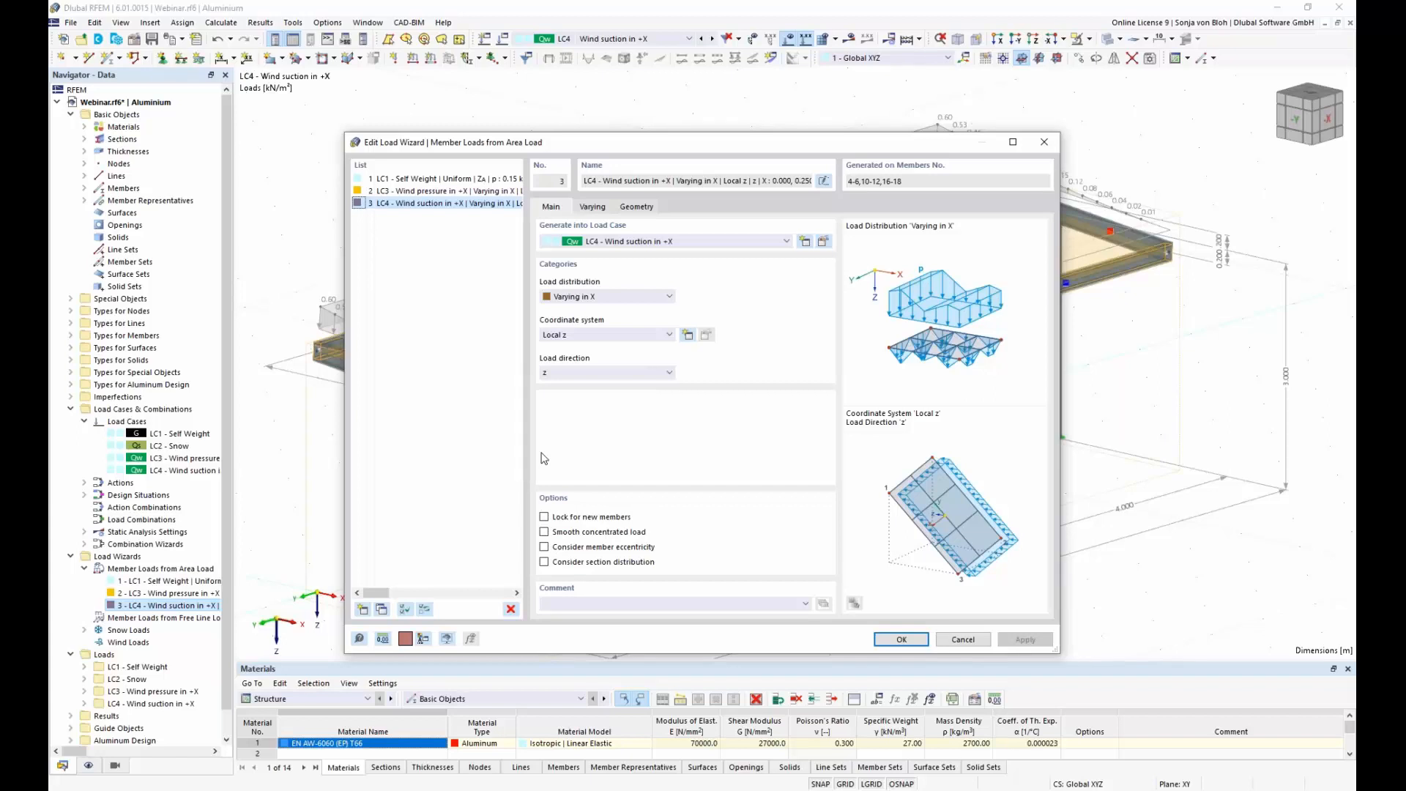
pyautogui.click(595, 208)
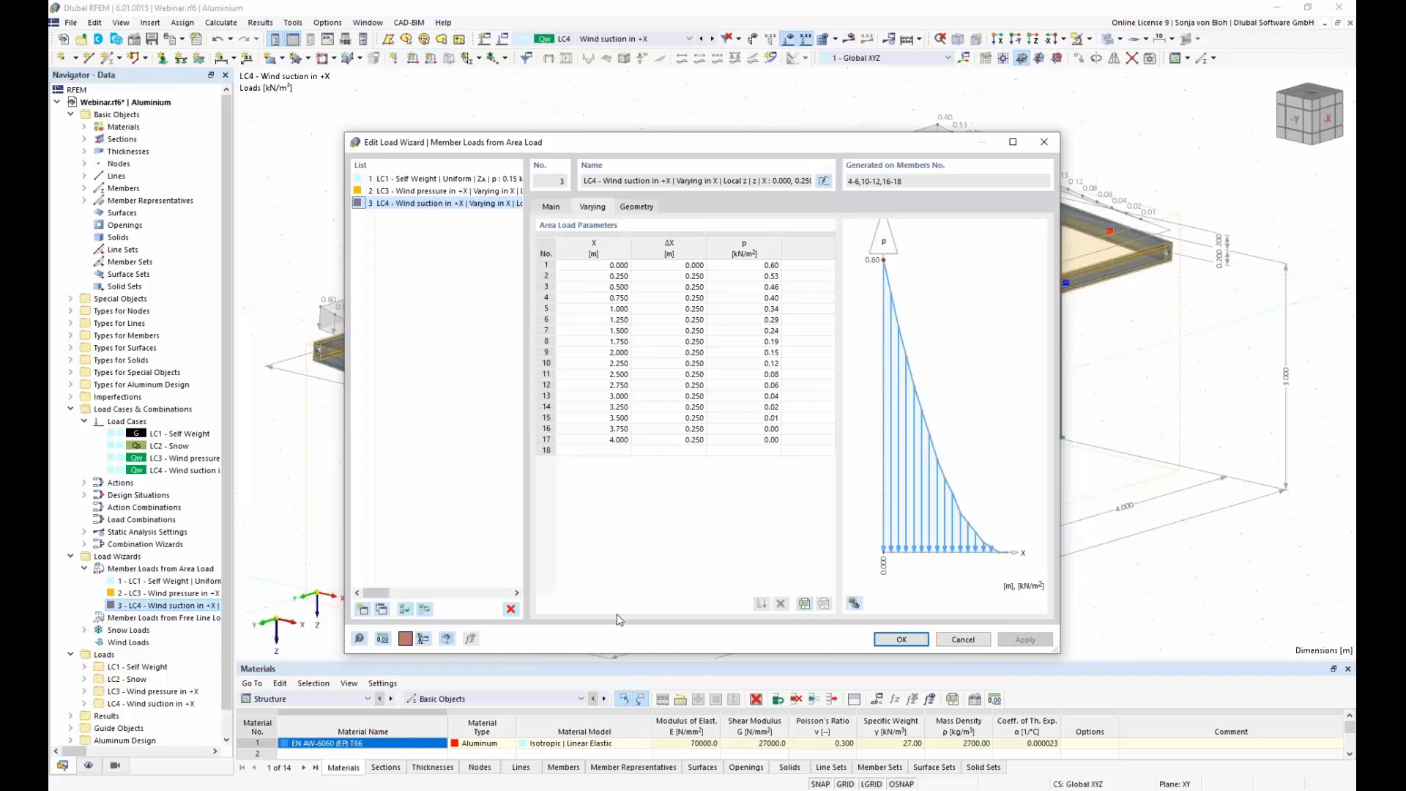
pyautogui.click(403, 790)
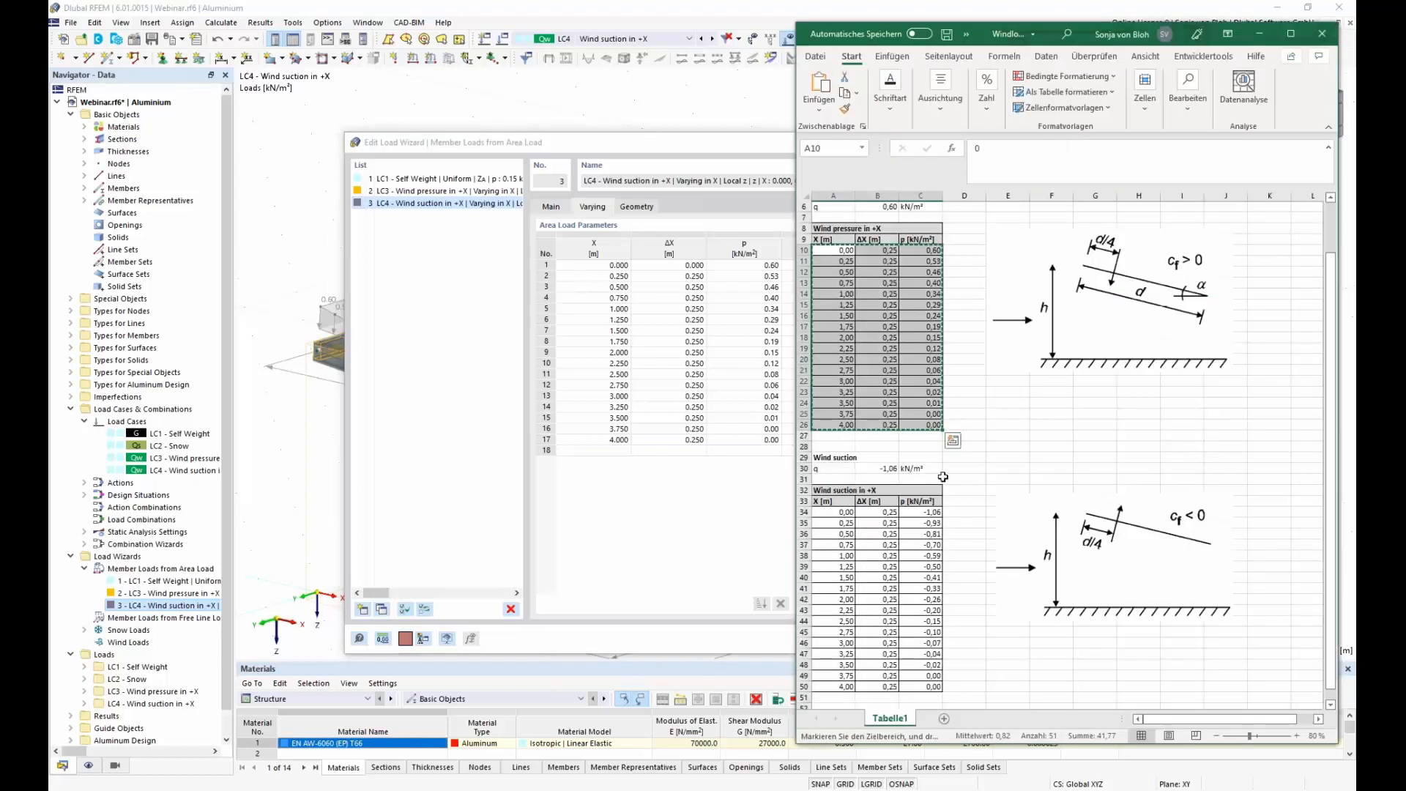
pyautogui.scroll(-3, 916, 440)
pyautogui.moveTo(828, 416); pyautogui.dragTo(934, 590)
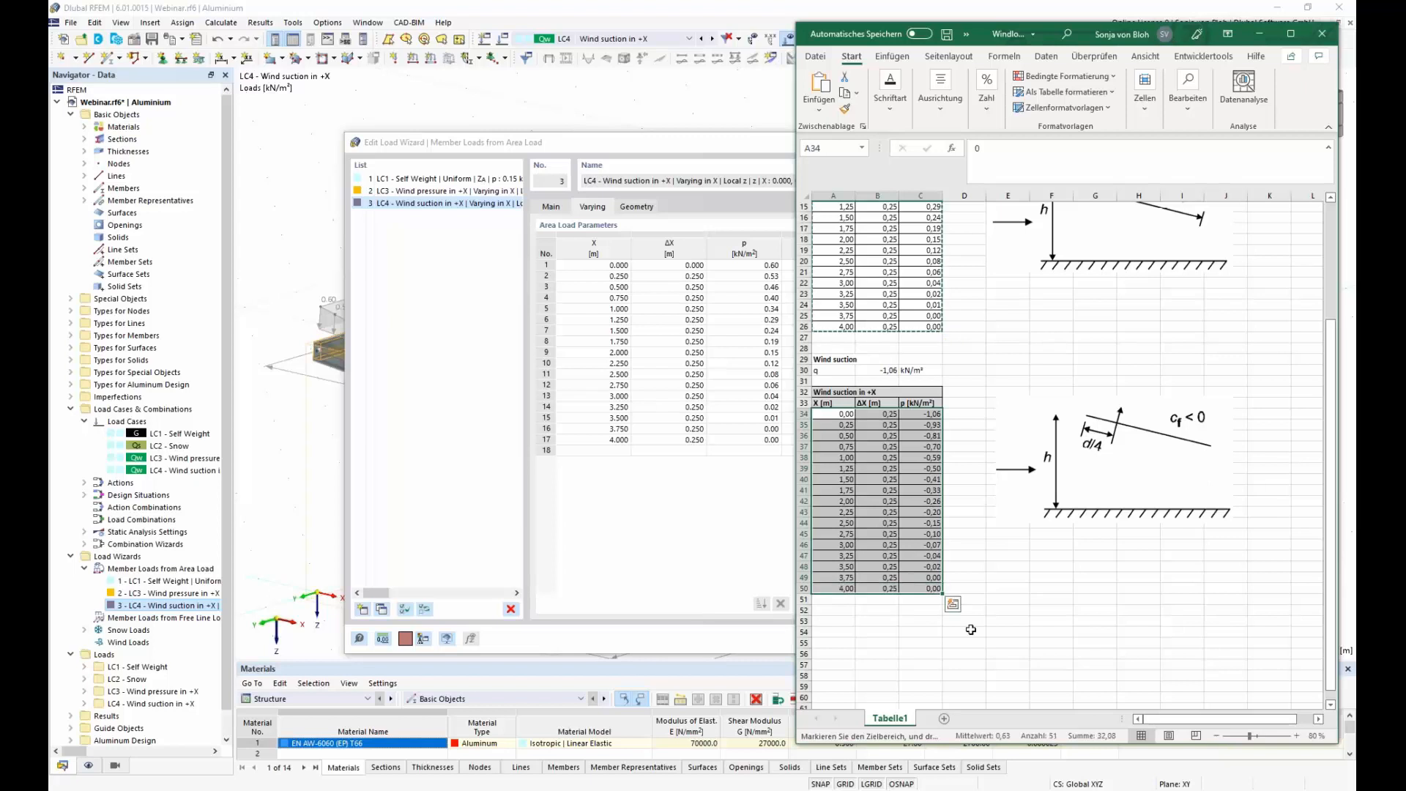
pyautogui.hotkey('ctrl', 'c')
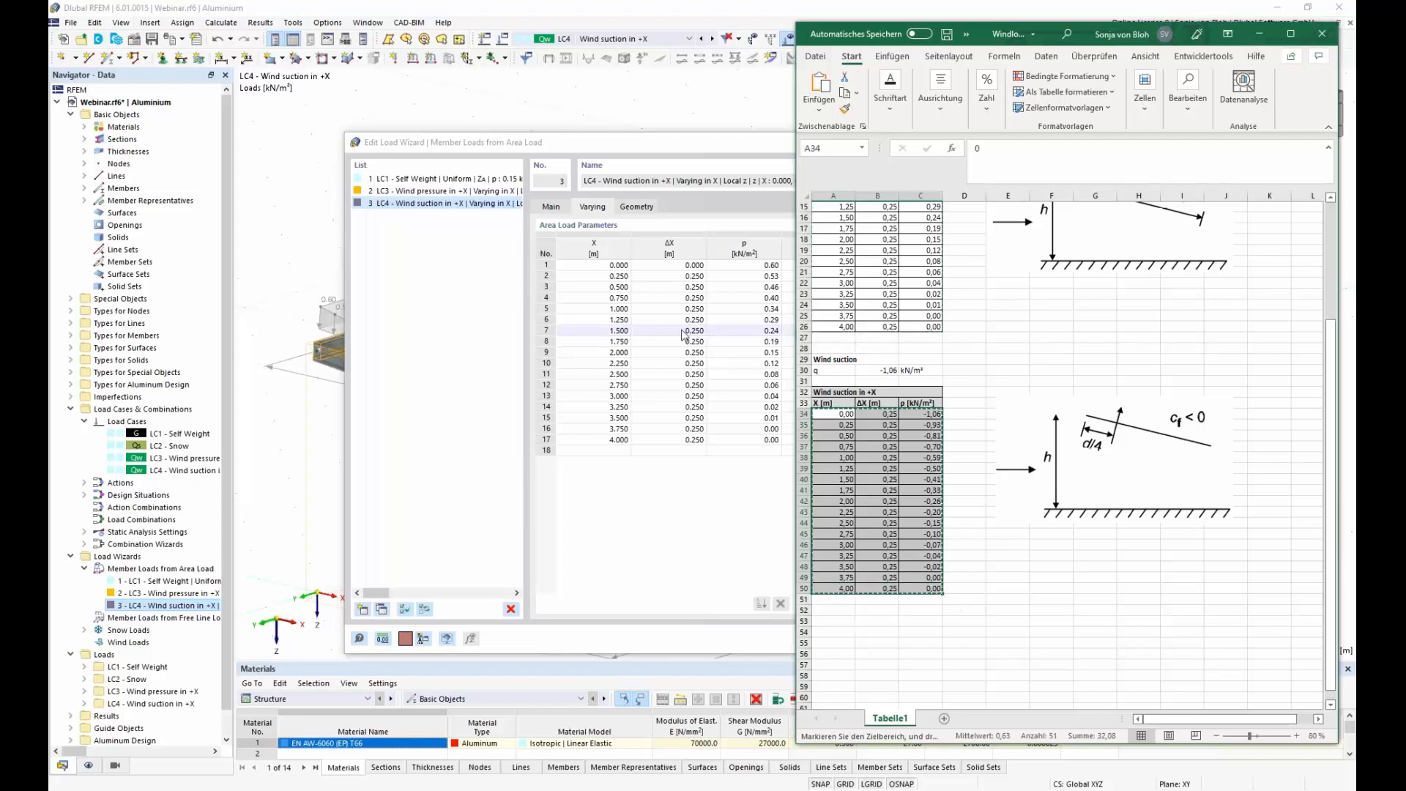
pyautogui.click(608, 266)
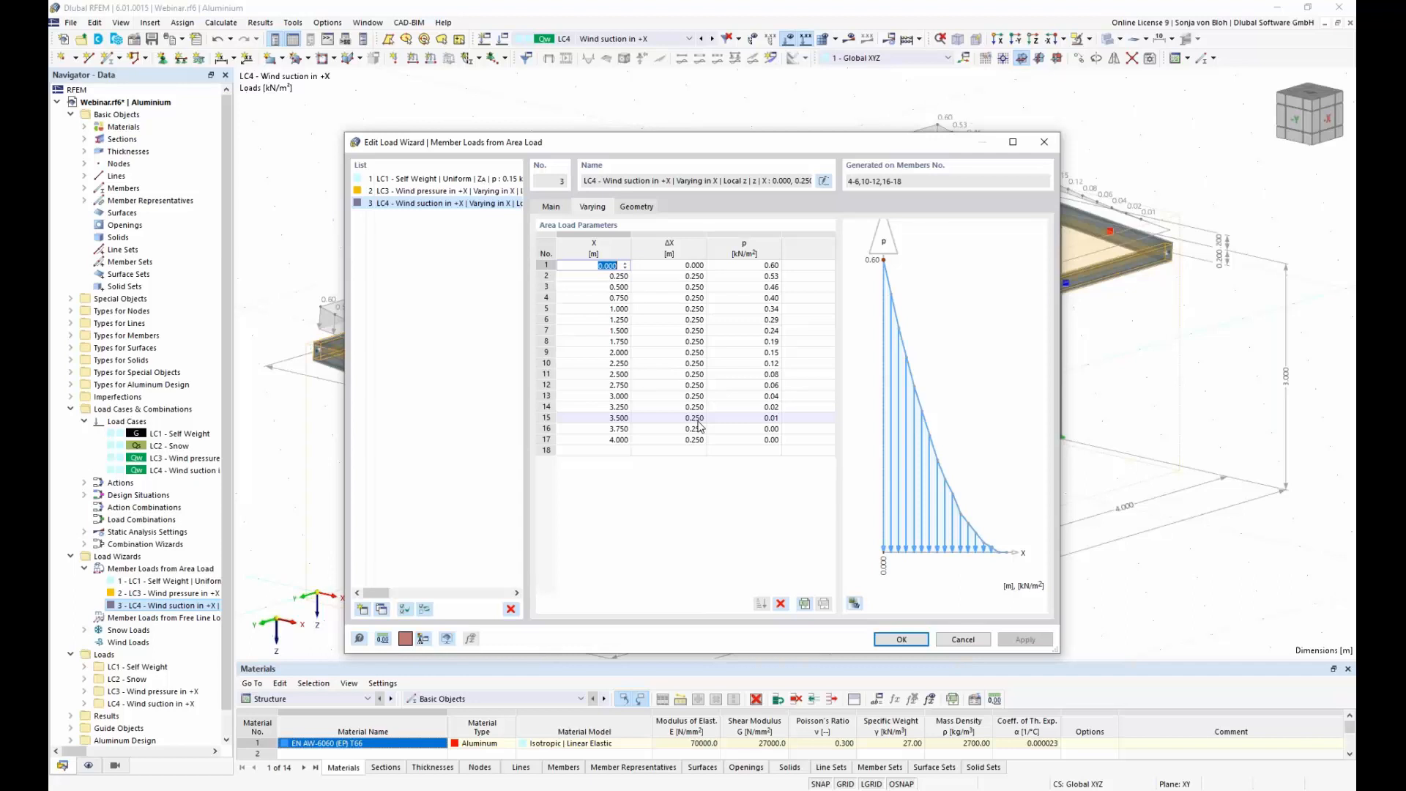
pyautogui.hotkey('ctrl', 'v')
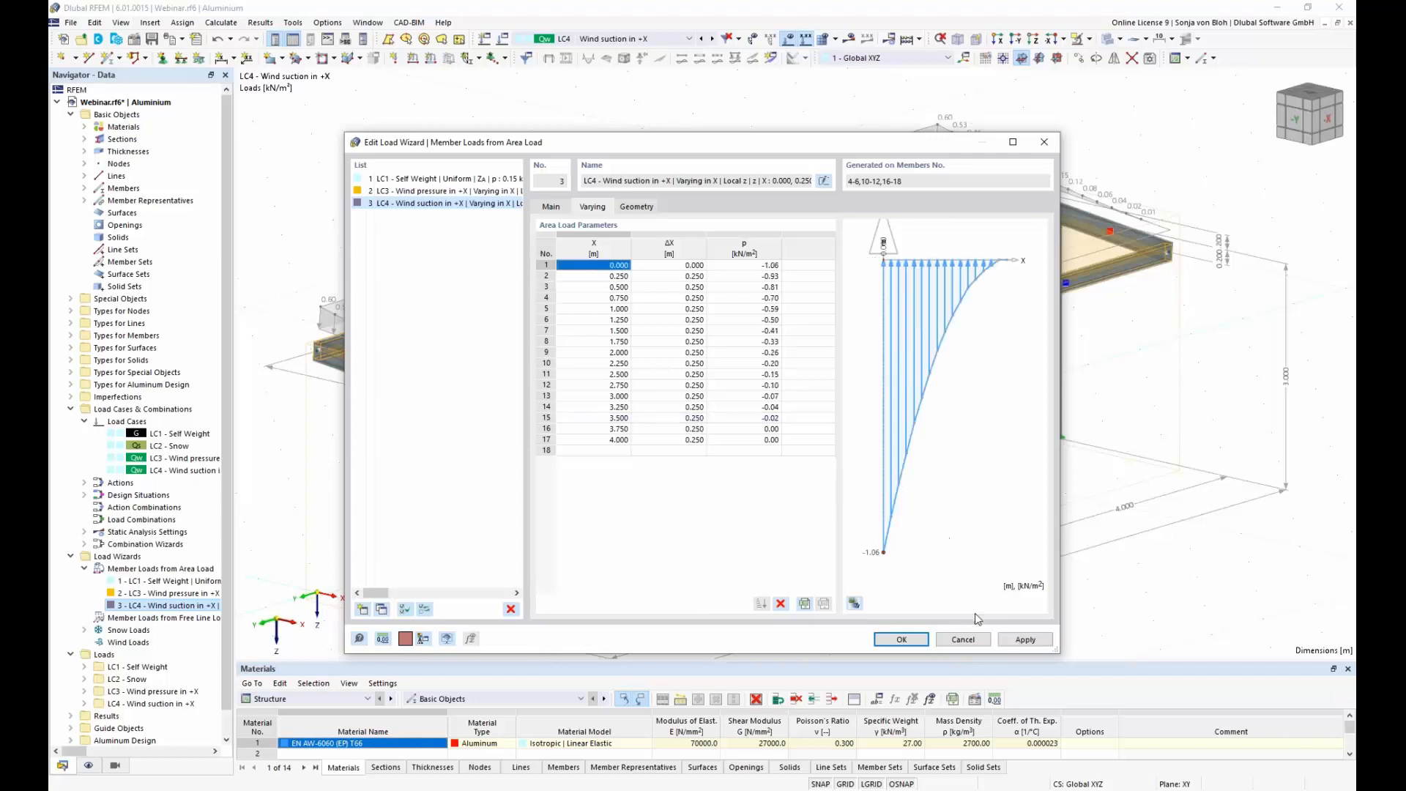
# Step: Accept the edited varying wind suction parameters of the LC4 area load wizard
pyautogui.click(903, 640)
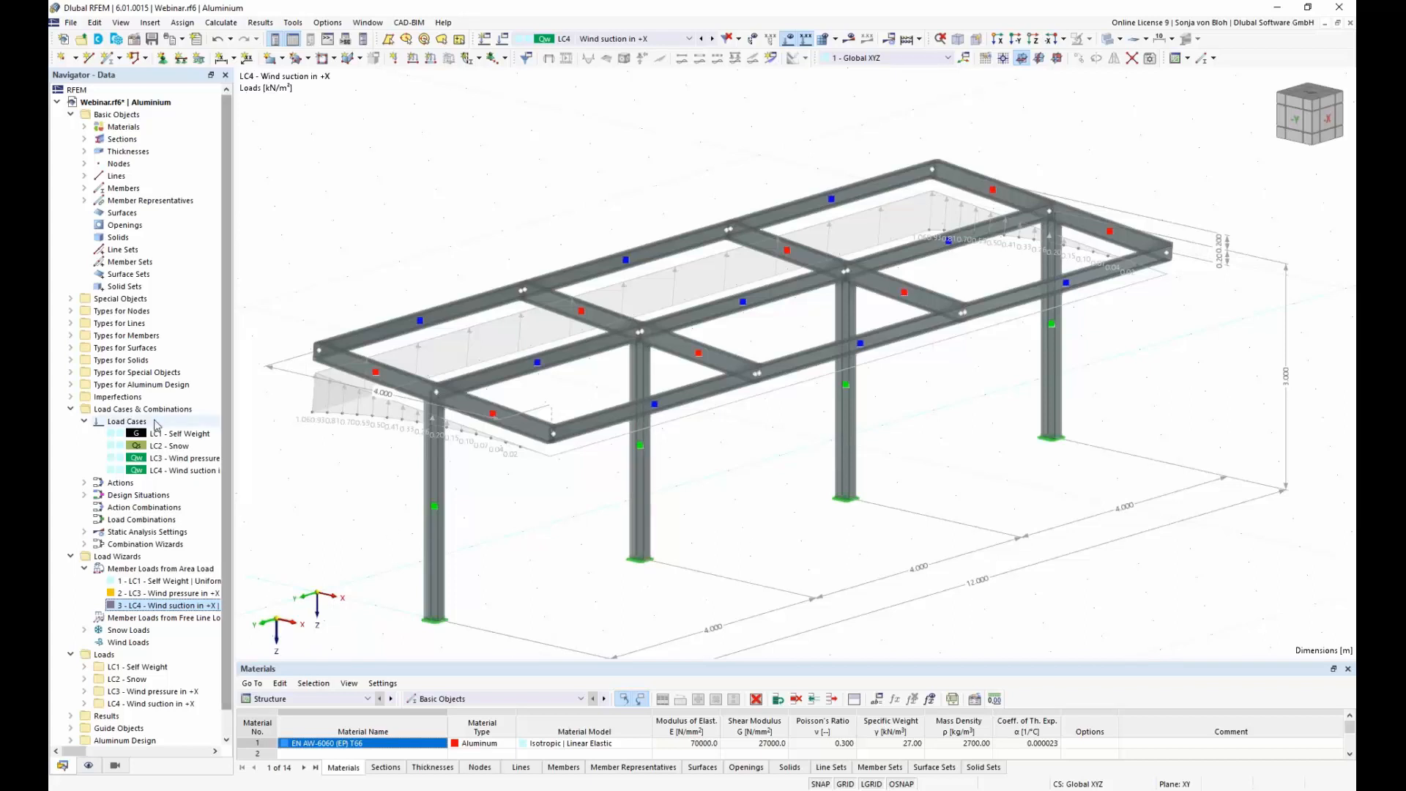
# Step: Start a new imperfection case named Imperfection in +X with the imperfection type Local Imperfections
pyautogui.click(71, 396)
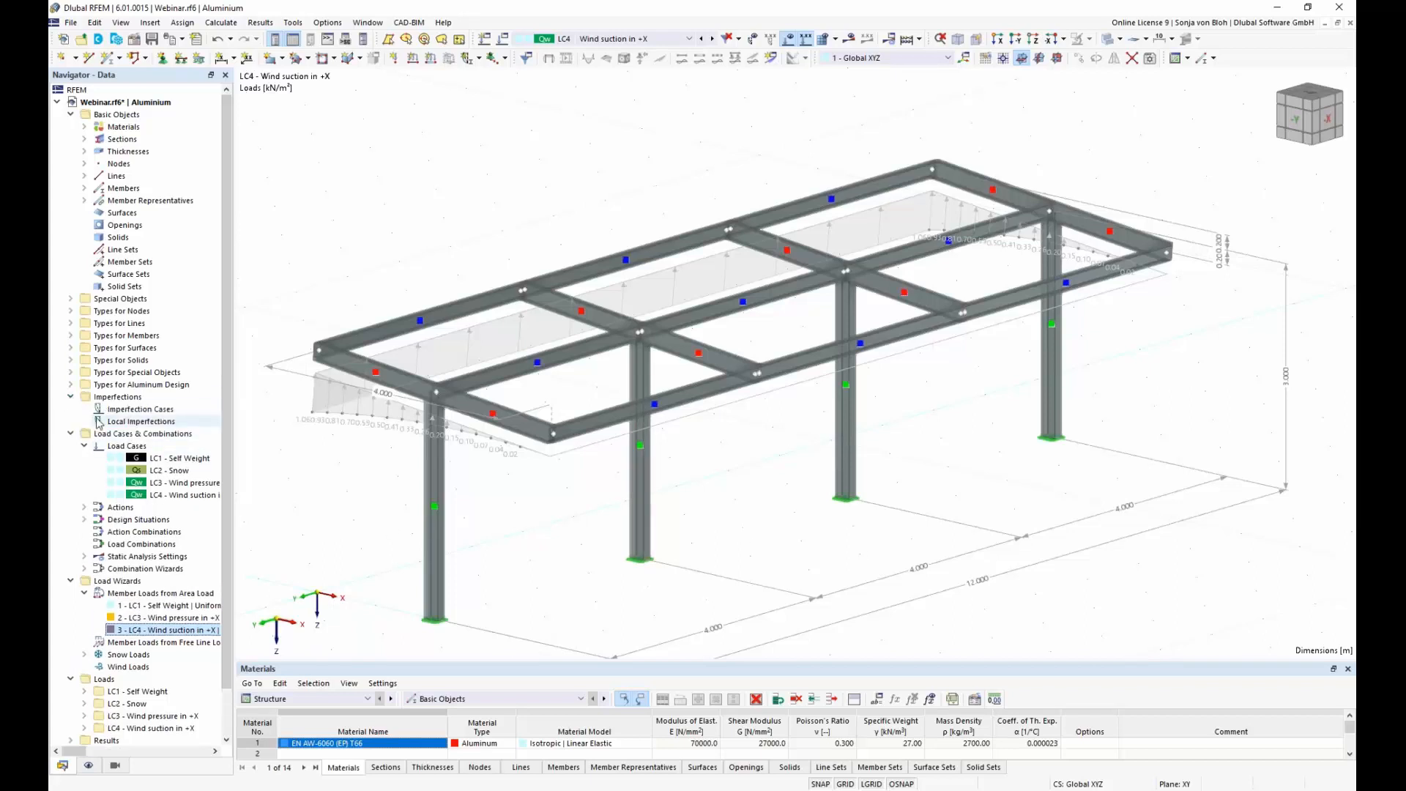
pyautogui.click(147, 411)
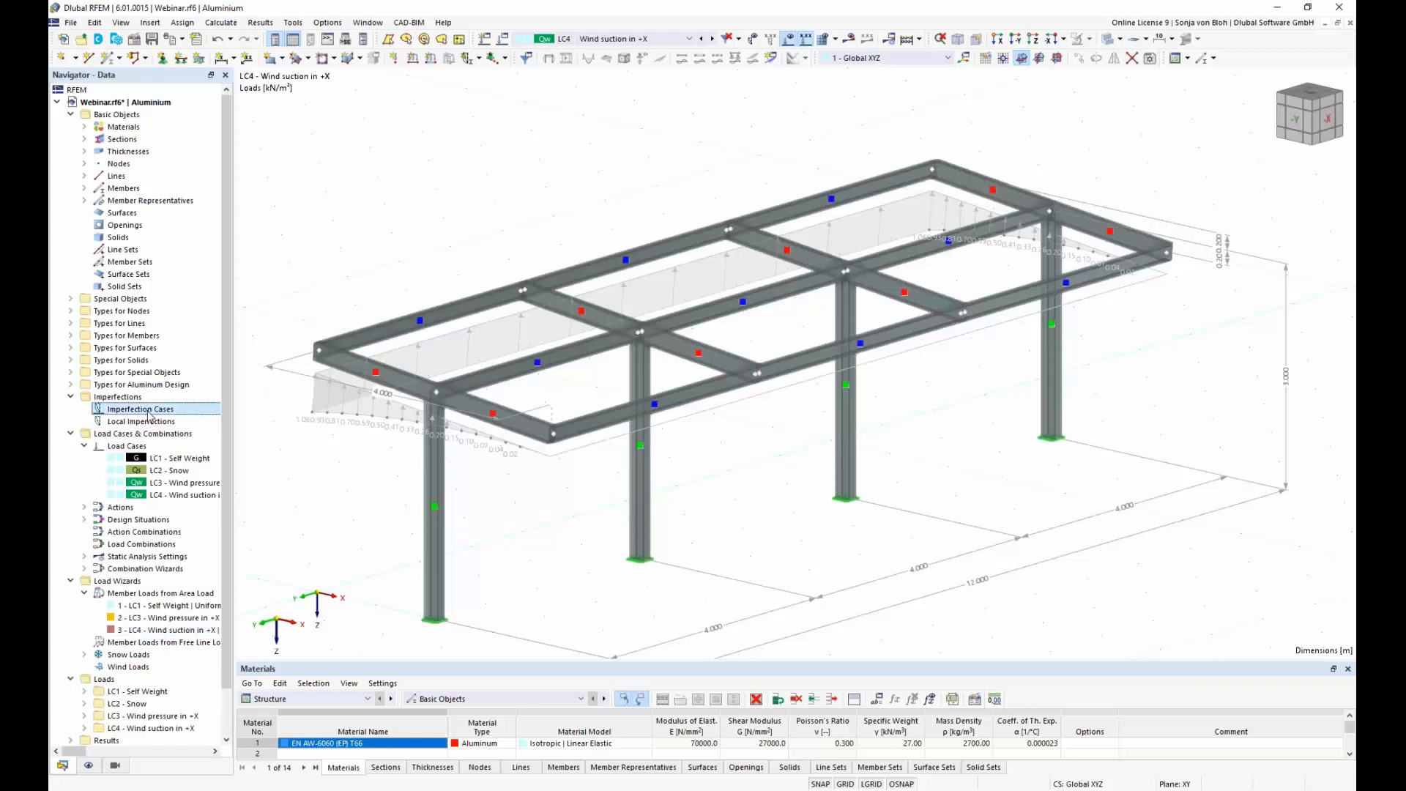
pyautogui.rightClick(149, 412)
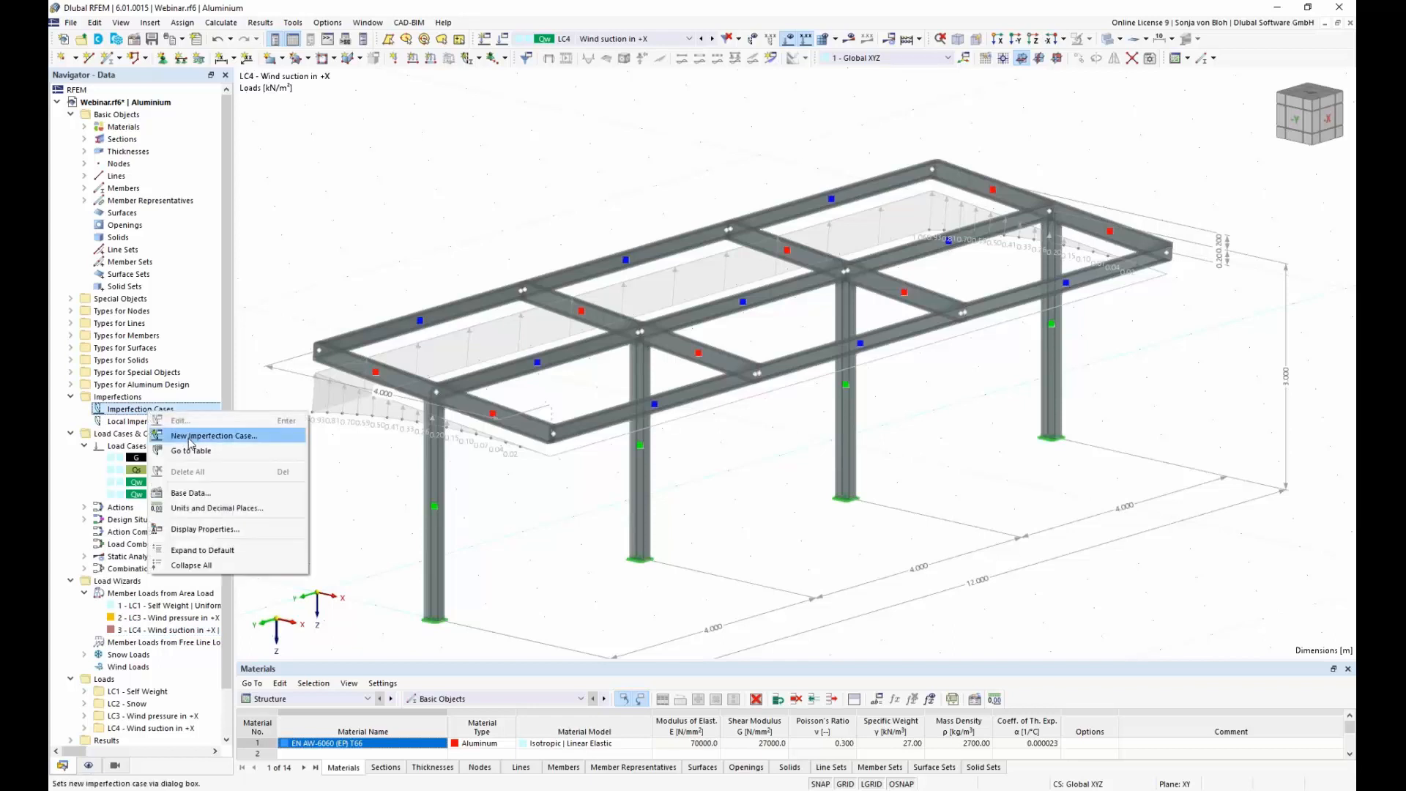
pyautogui.click(190, 442)
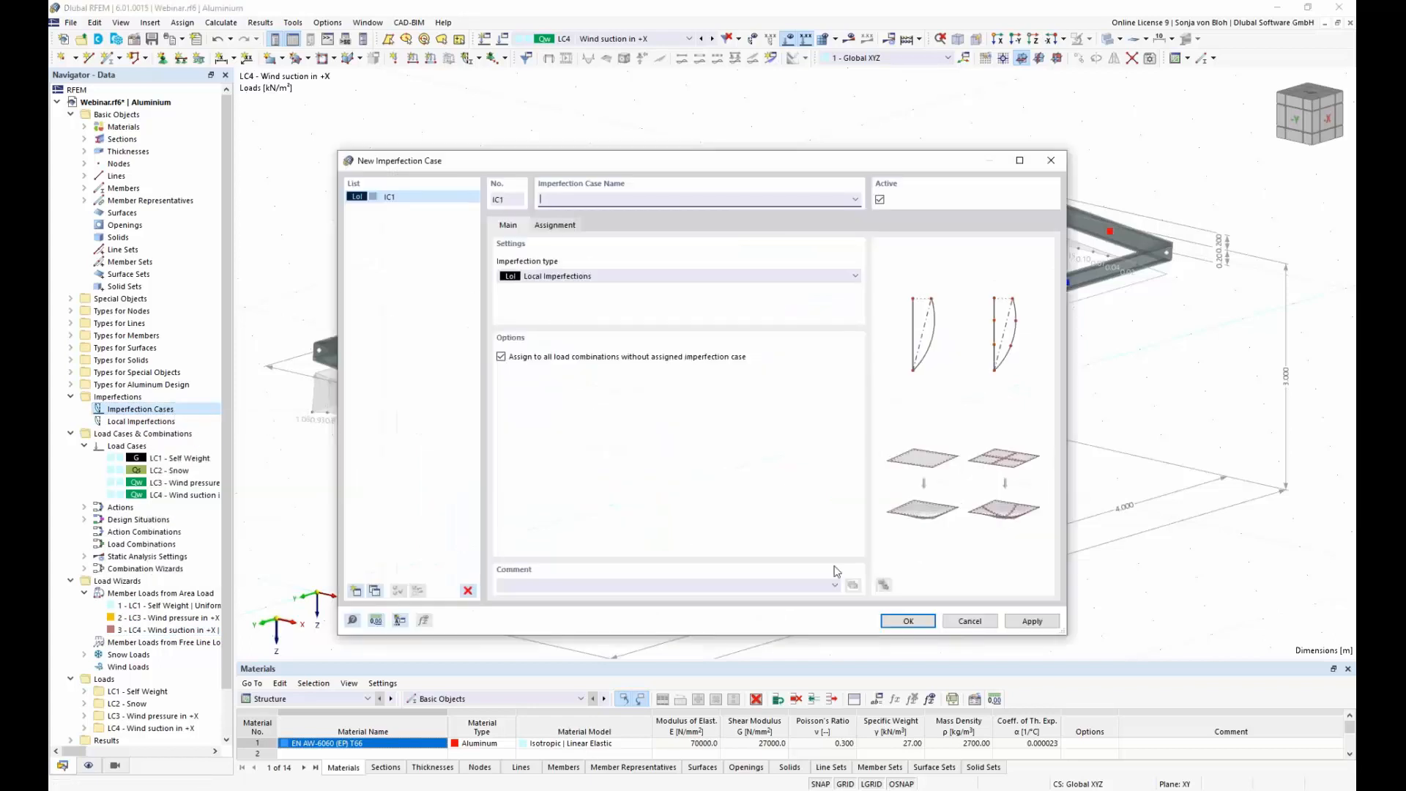
pyautogui.write('Imperfection in +X')
pyautogui.click(855, 276)
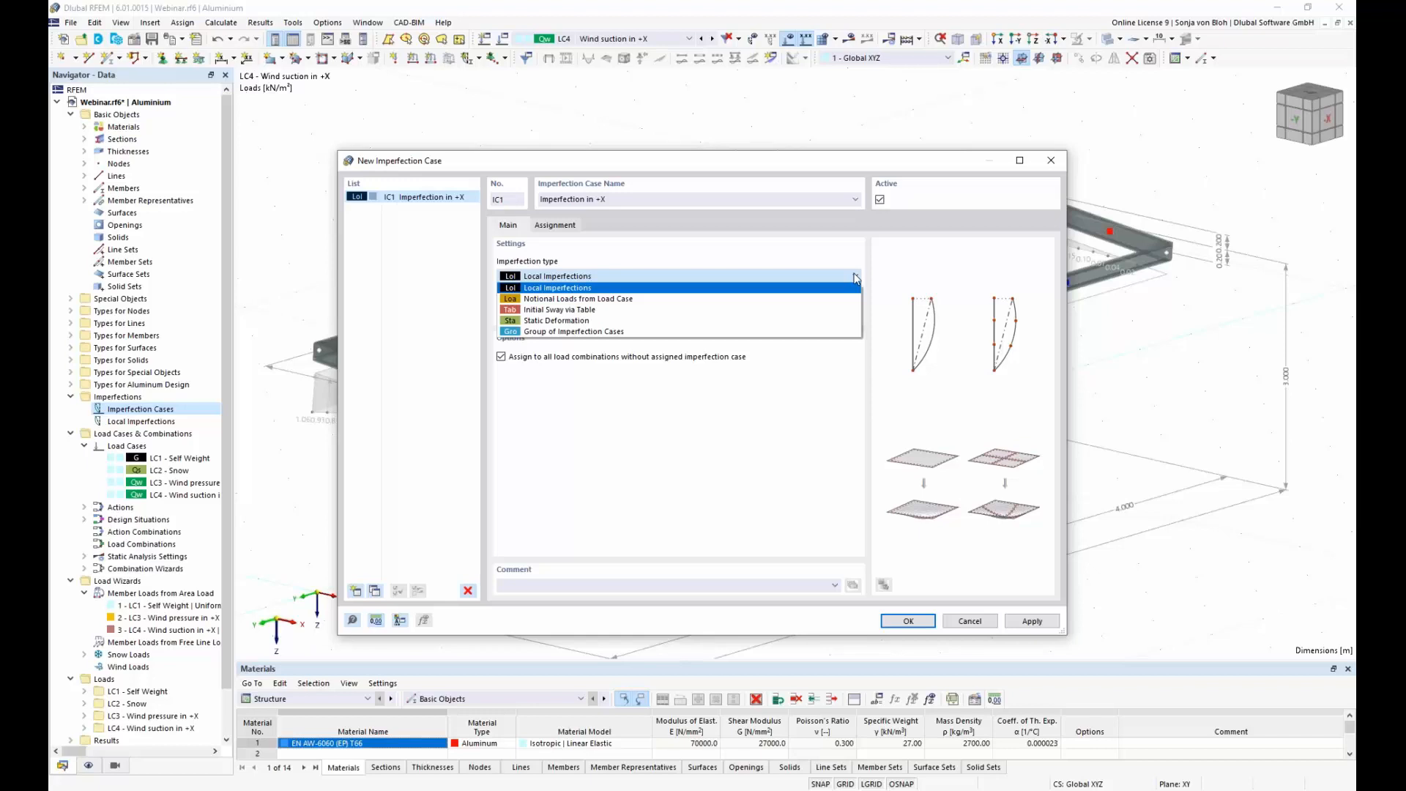
pyautogui.click(854, 254)
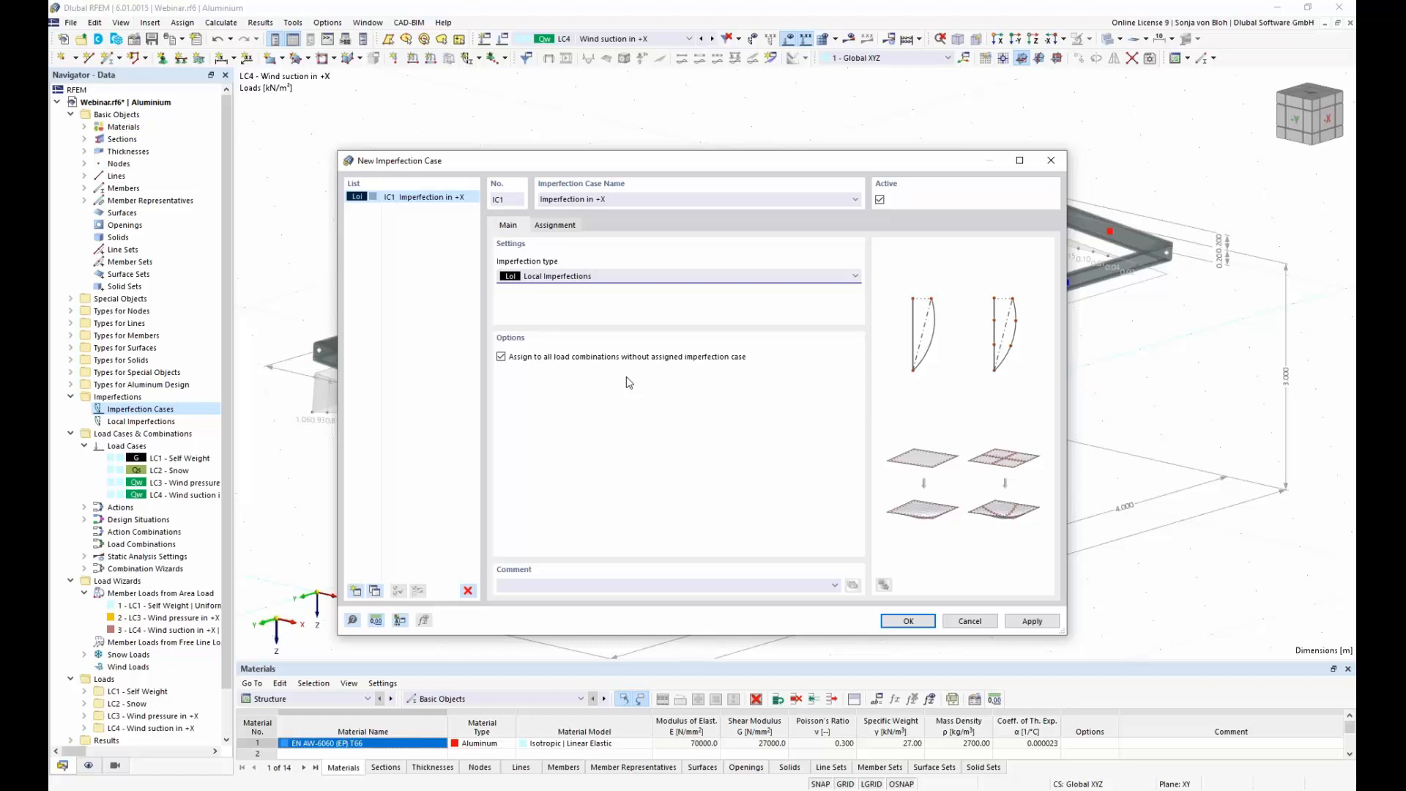
# Step: Try assigning the imperfection case to load case LC4 without automatic assignment to all load combinations lacking an imperfection case
pyautogui.click(572, 229)
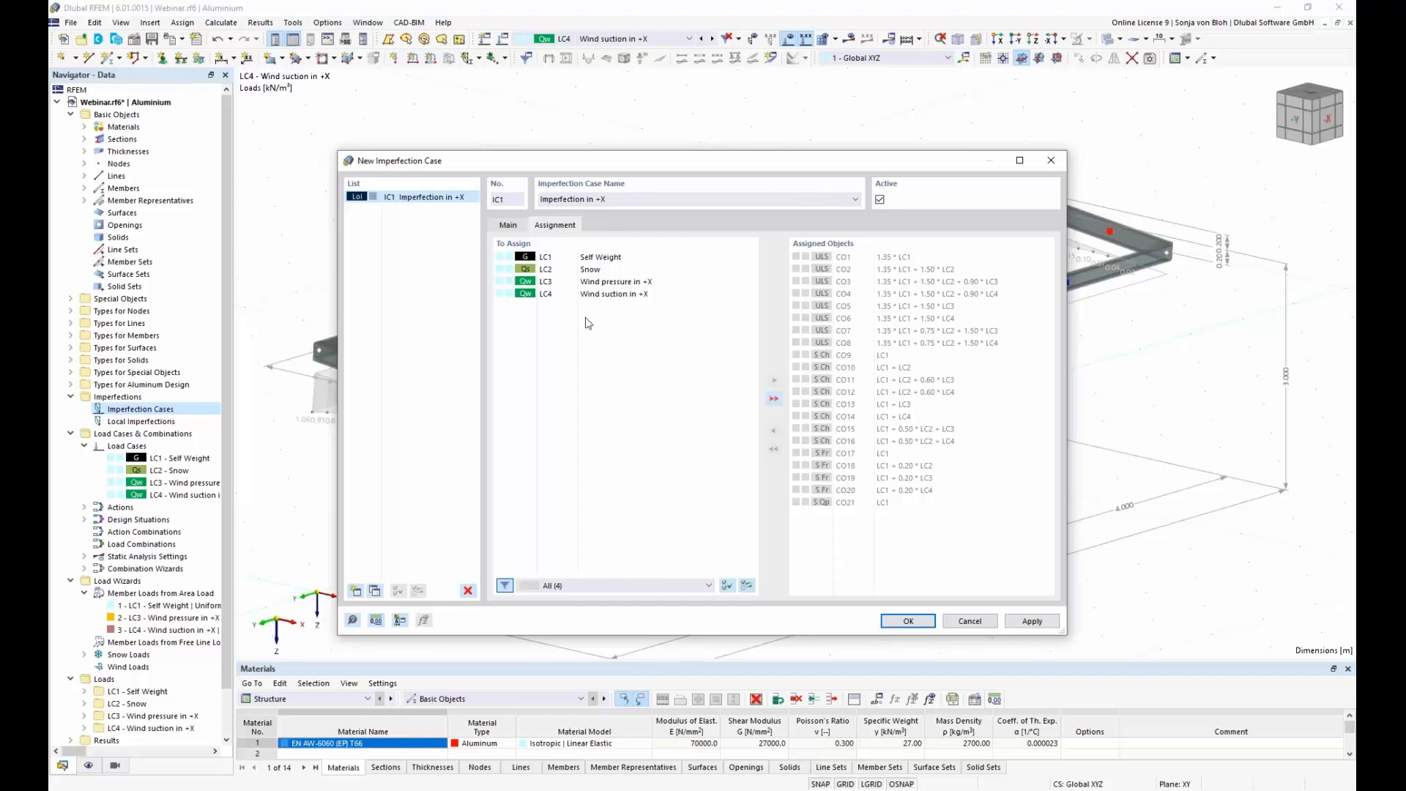
pyautogui.click(623, 294)
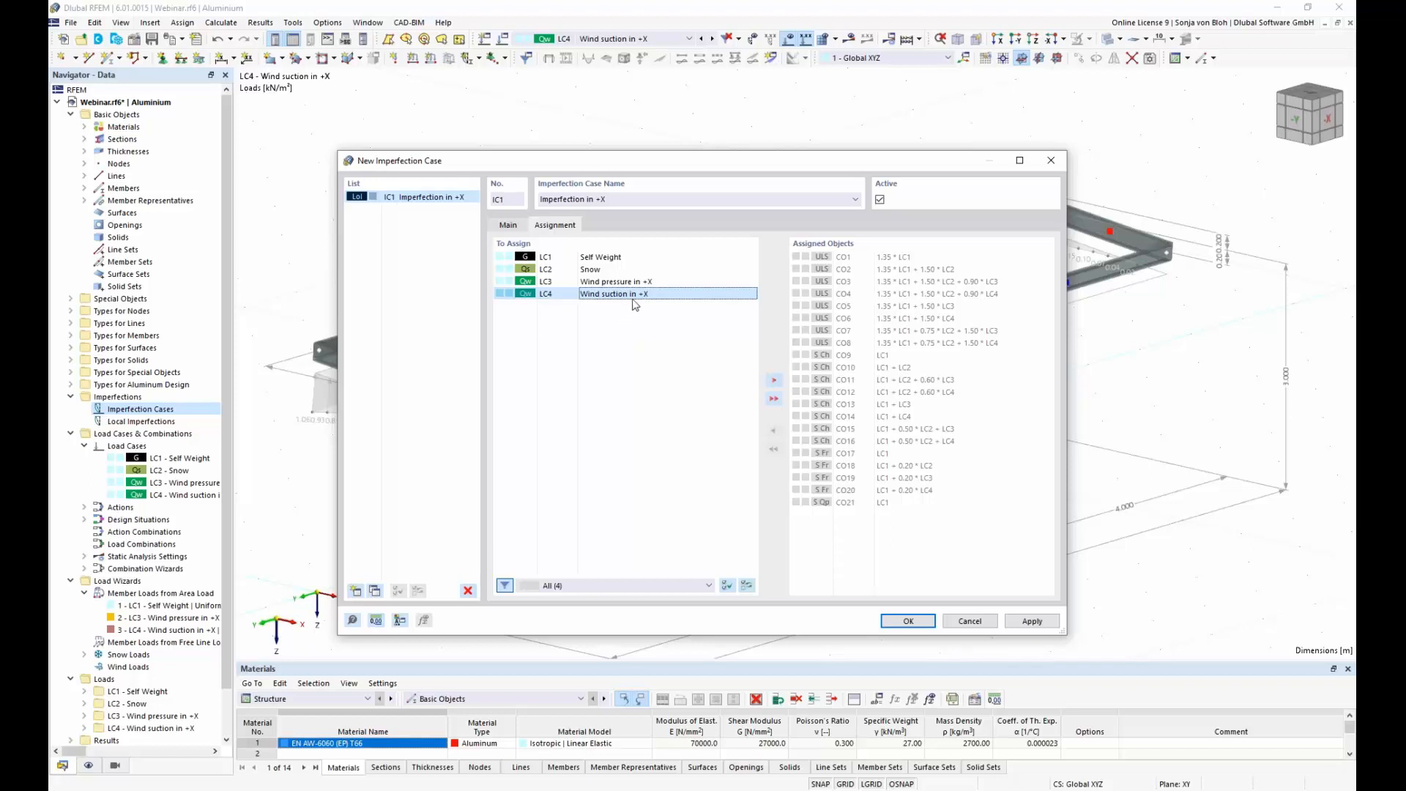
pyautogui.doubleClick(644, 296)
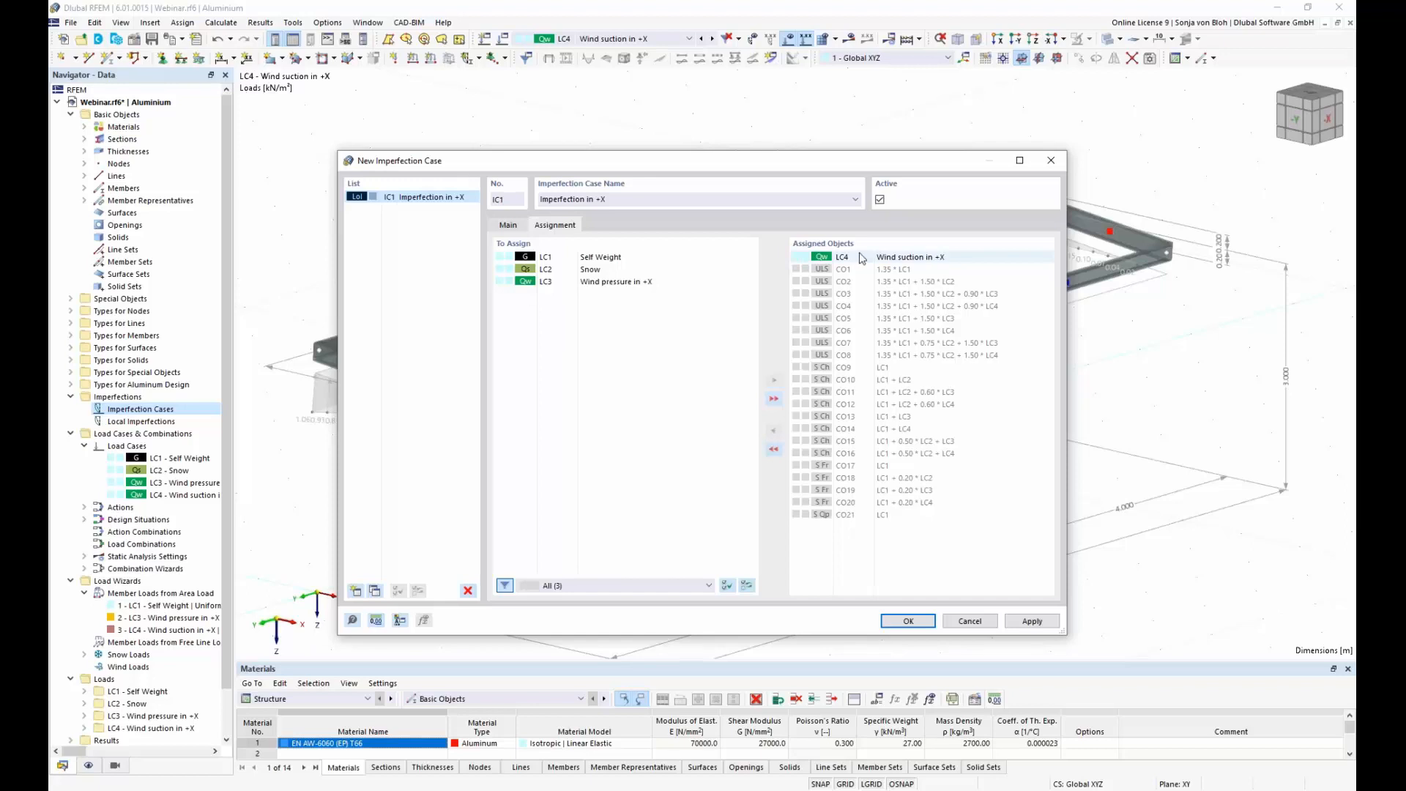
pyautogui.click(515, 225)
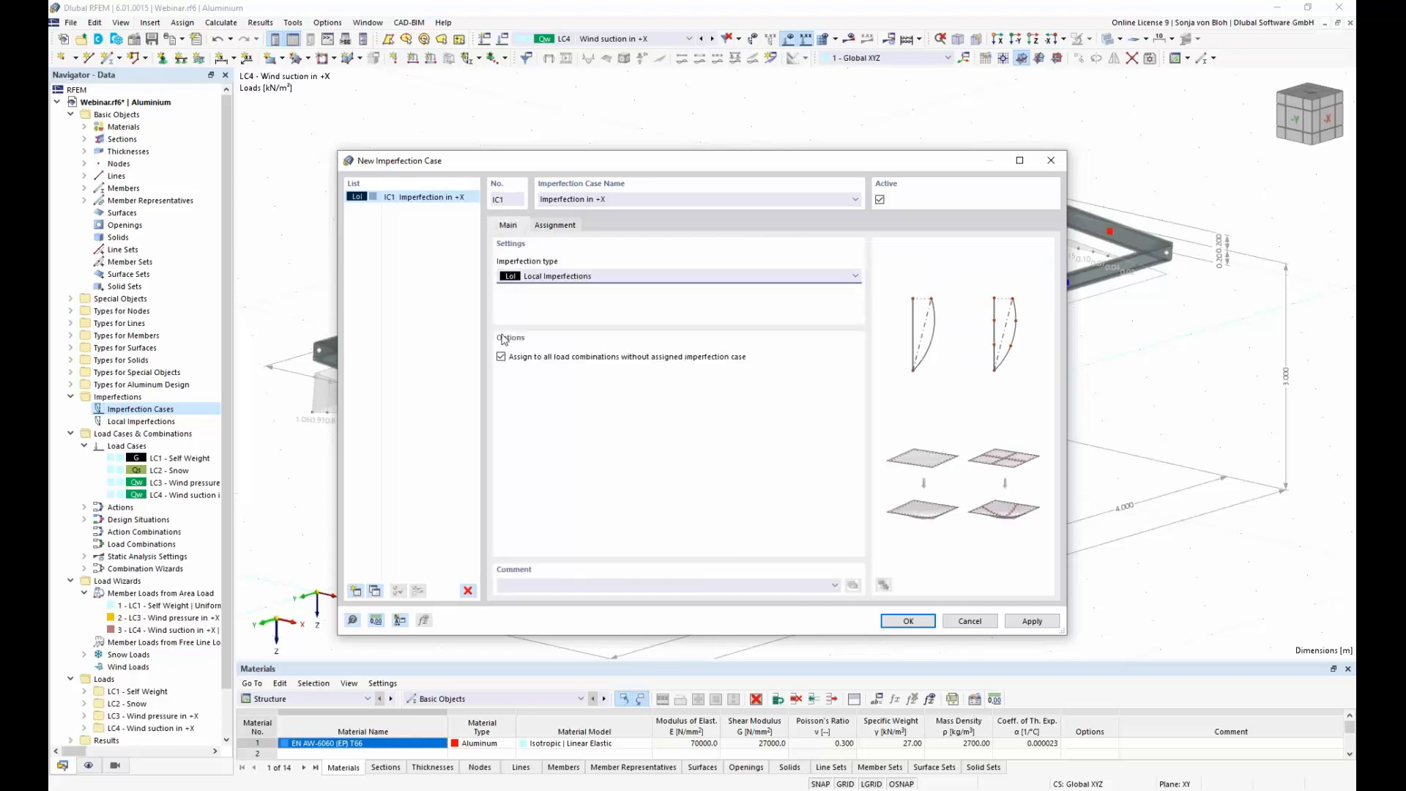
pyautogui.click(502, 357)
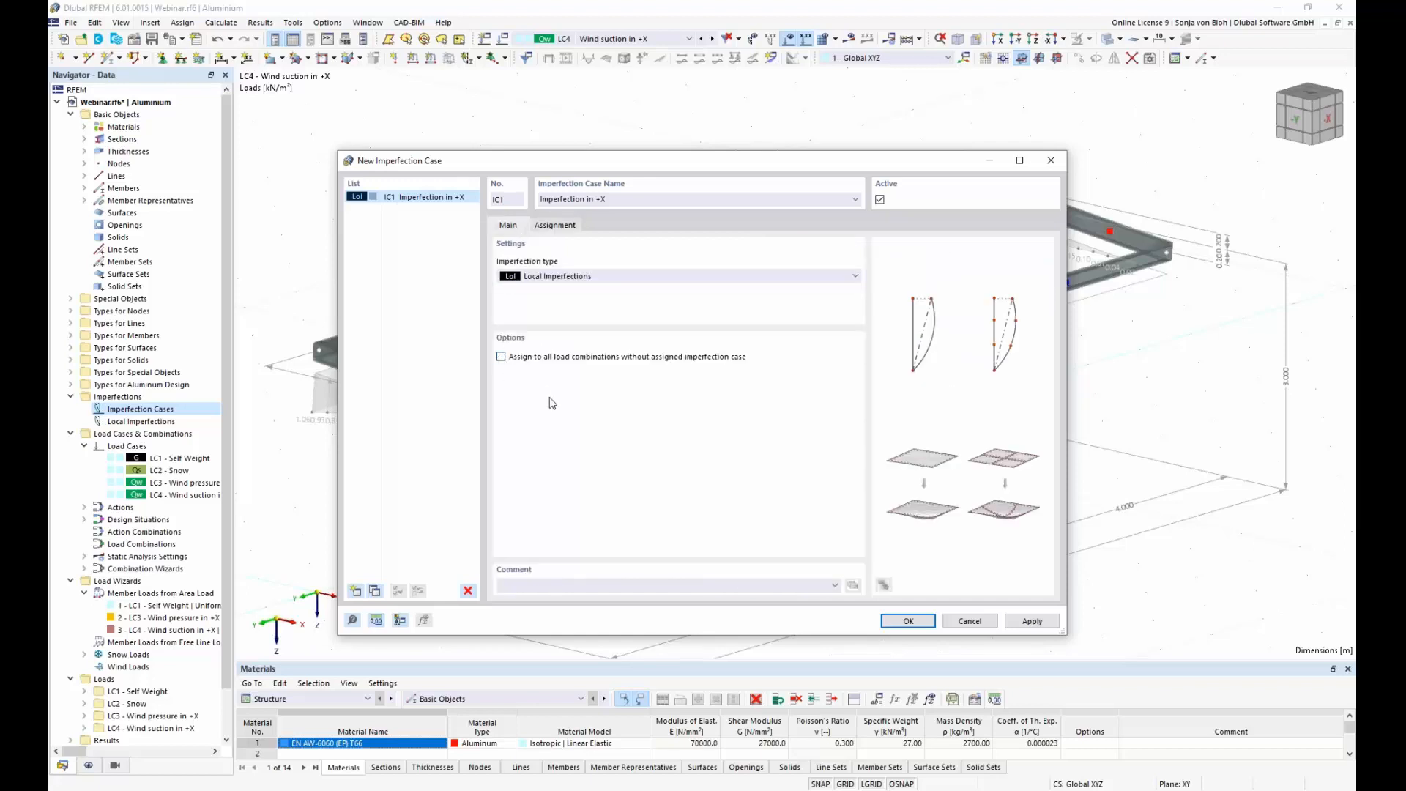
pyautogui.click(557, 226)
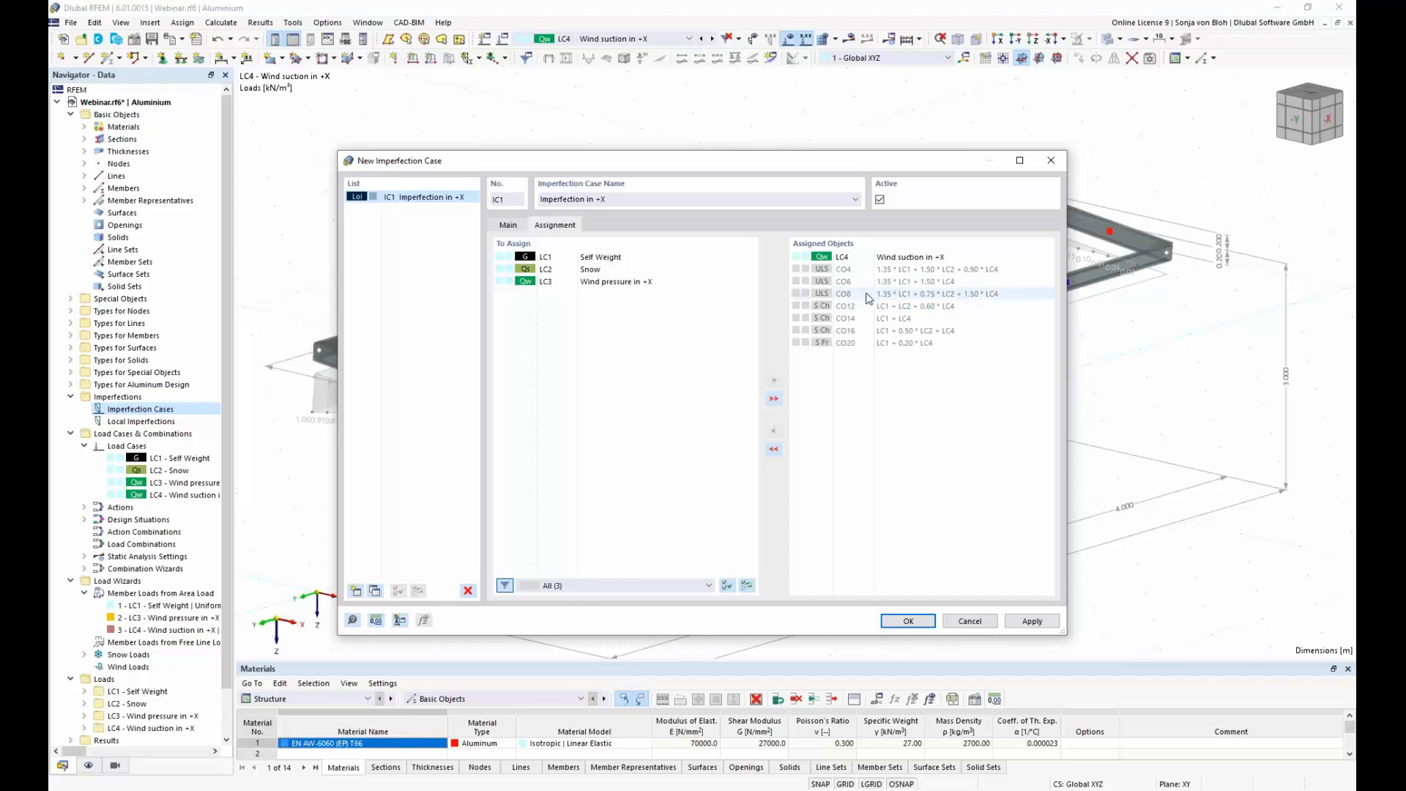
# Step: Unassign LC4, assign the imperfection case to all load combinations without an assigned imperfection case, and create it
pyautogui.doubleClick(860, 257)
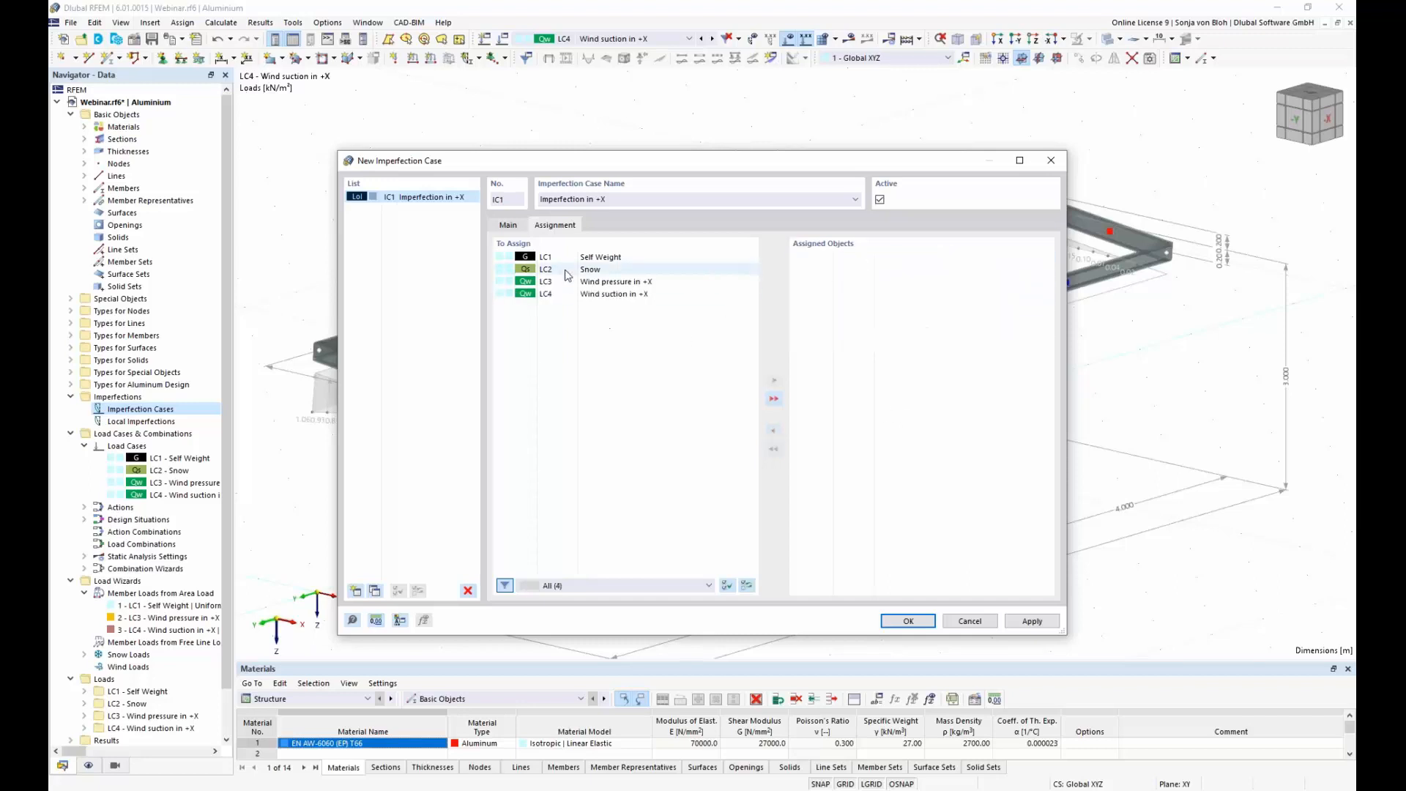
pyautogui.click(510, 226)
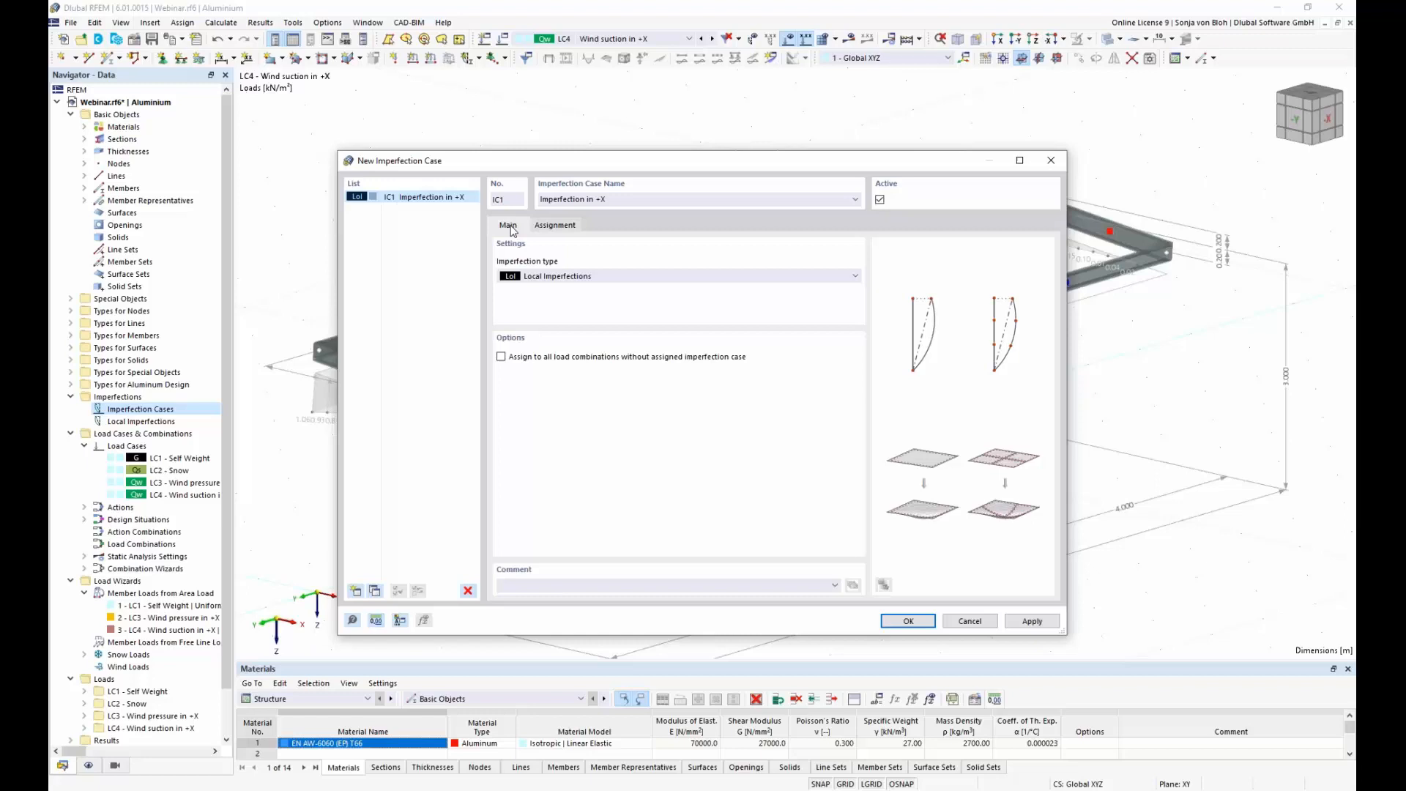
pyautogui.click(501, 356)
pyautogui.click(909, 622)
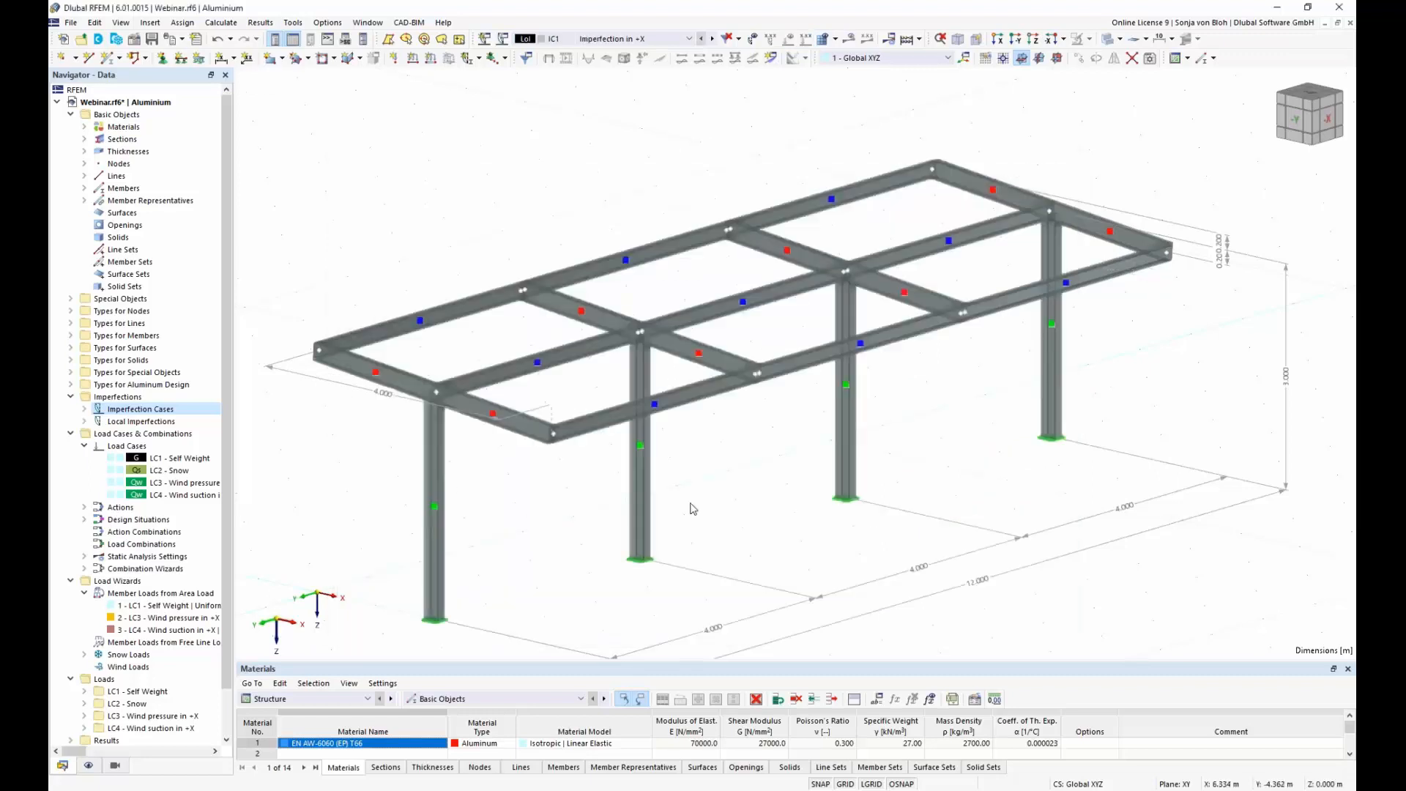
# Step: Start a new member imperfection in IC1 and assign it to the four columns, members 3, 9, 15 and 21
pyautogui.click(85, 422)
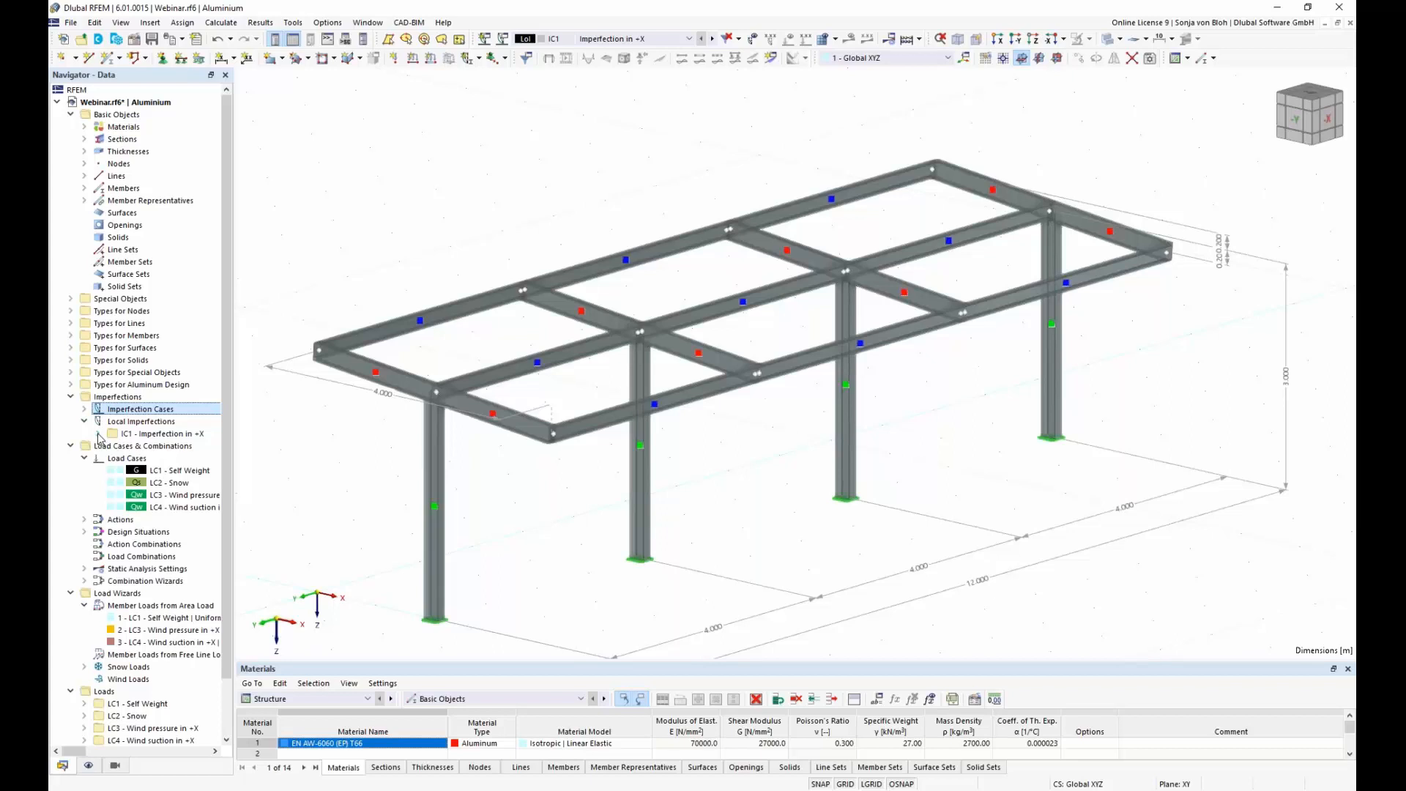
pyautogui.click(99, 434)
pyautogui.rightClick(159, 447)
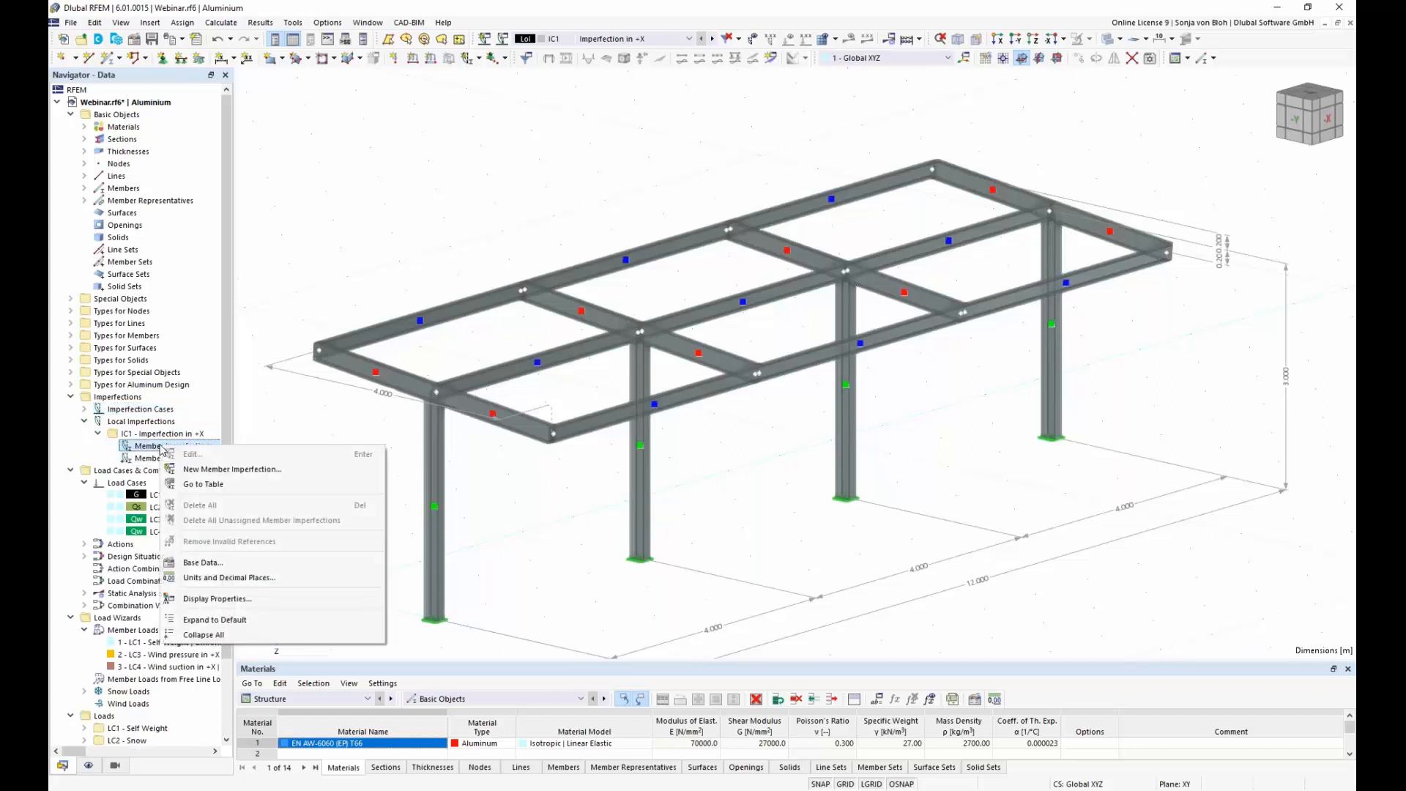
pyautogui.click(219, 470)
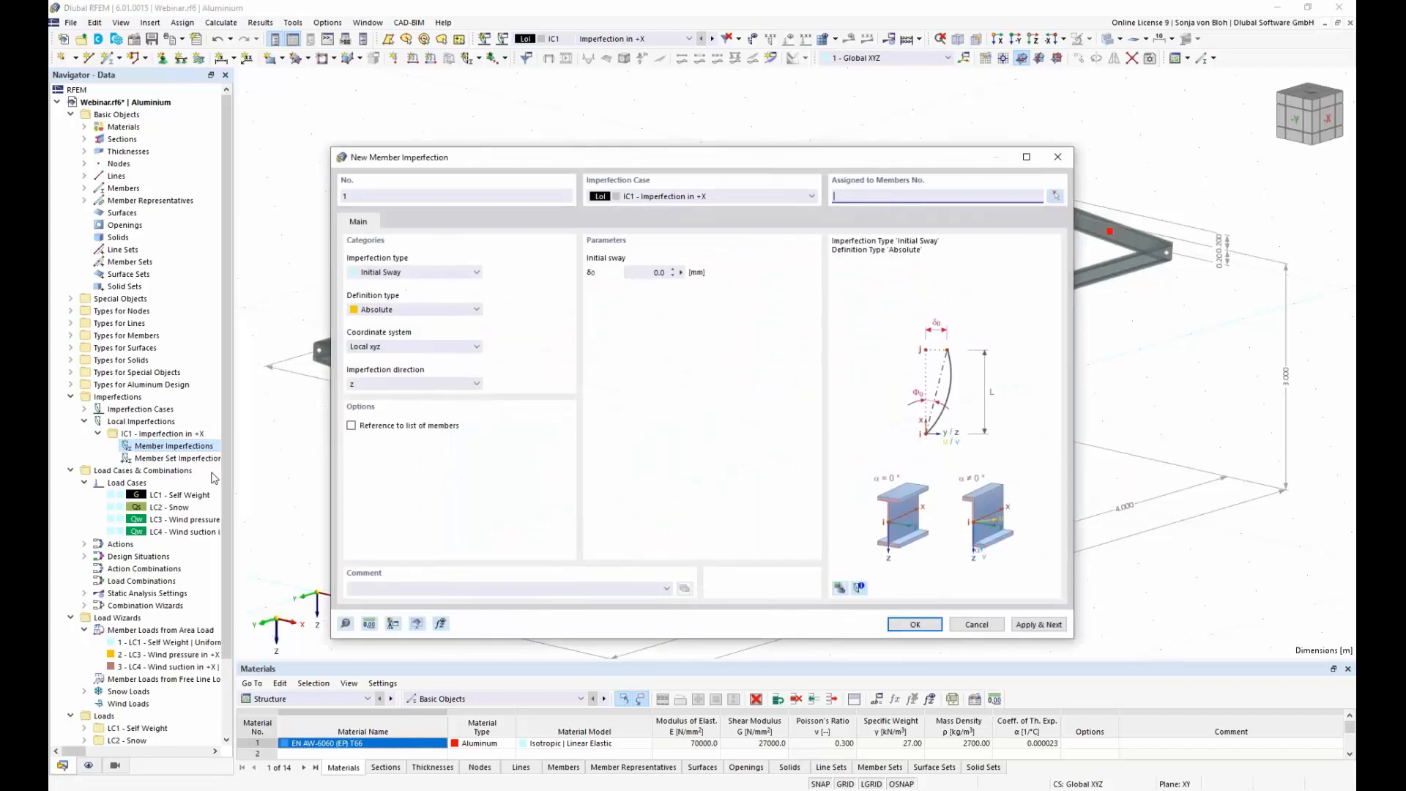
pyautogui.click(1055, 196)
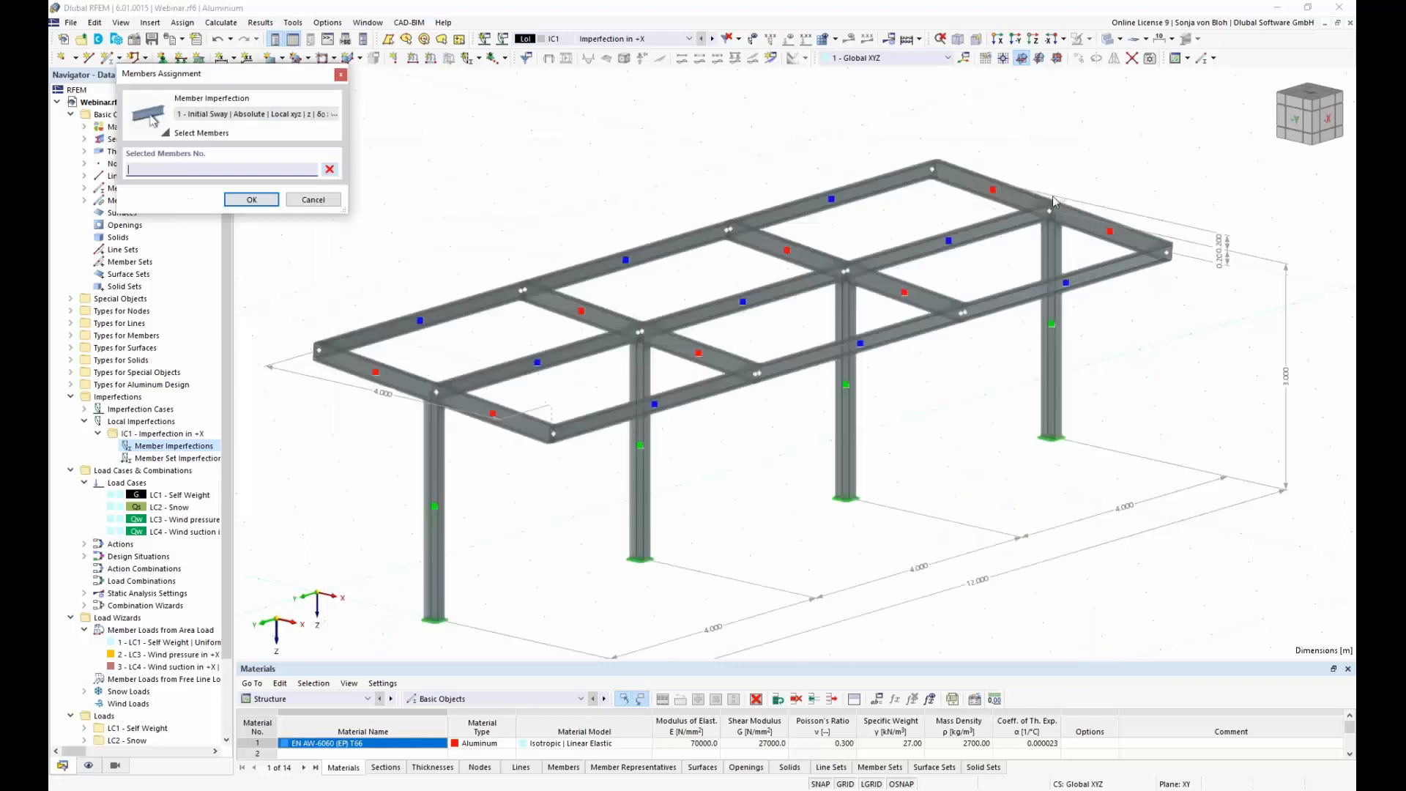
pyautogui.click(437, 546)
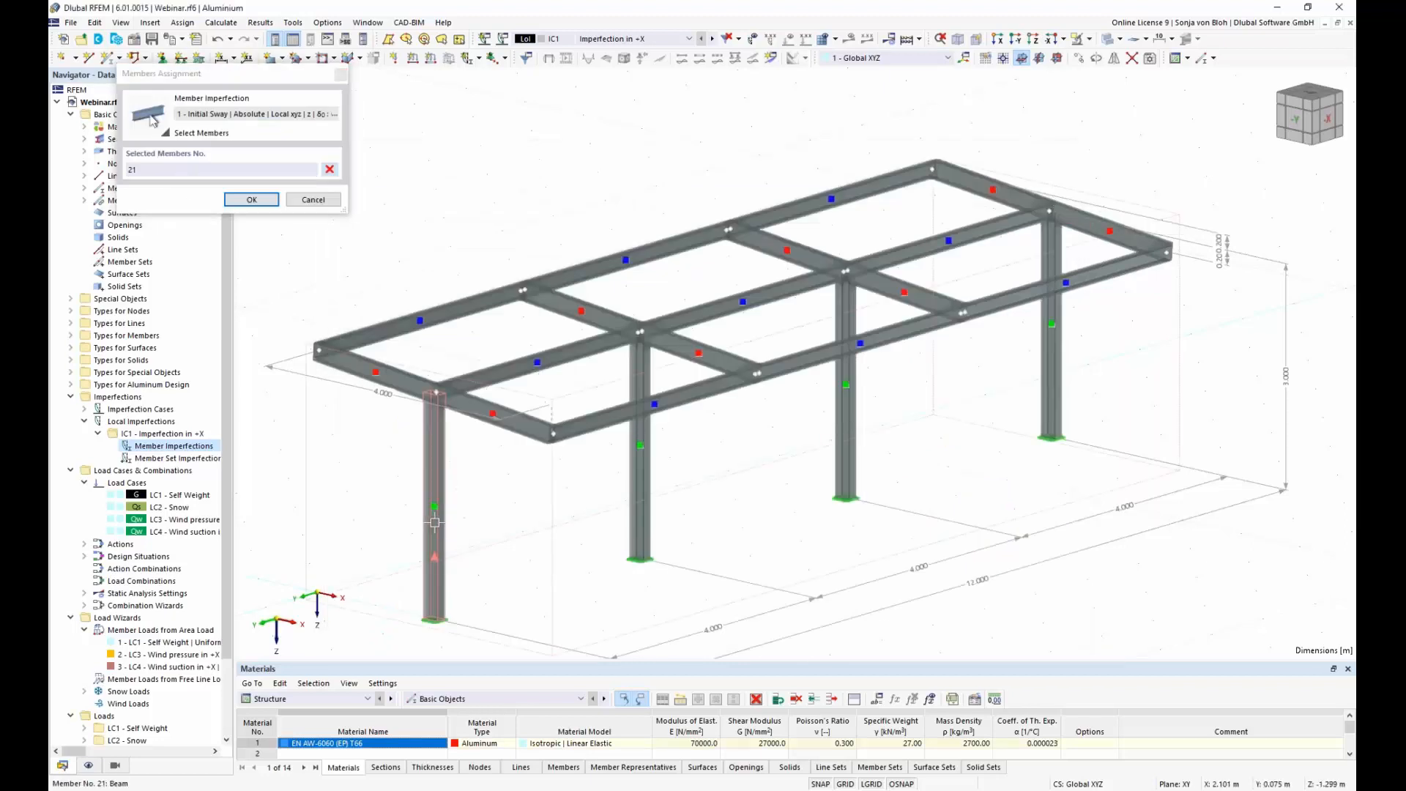
pyautogui.click(644, 477)
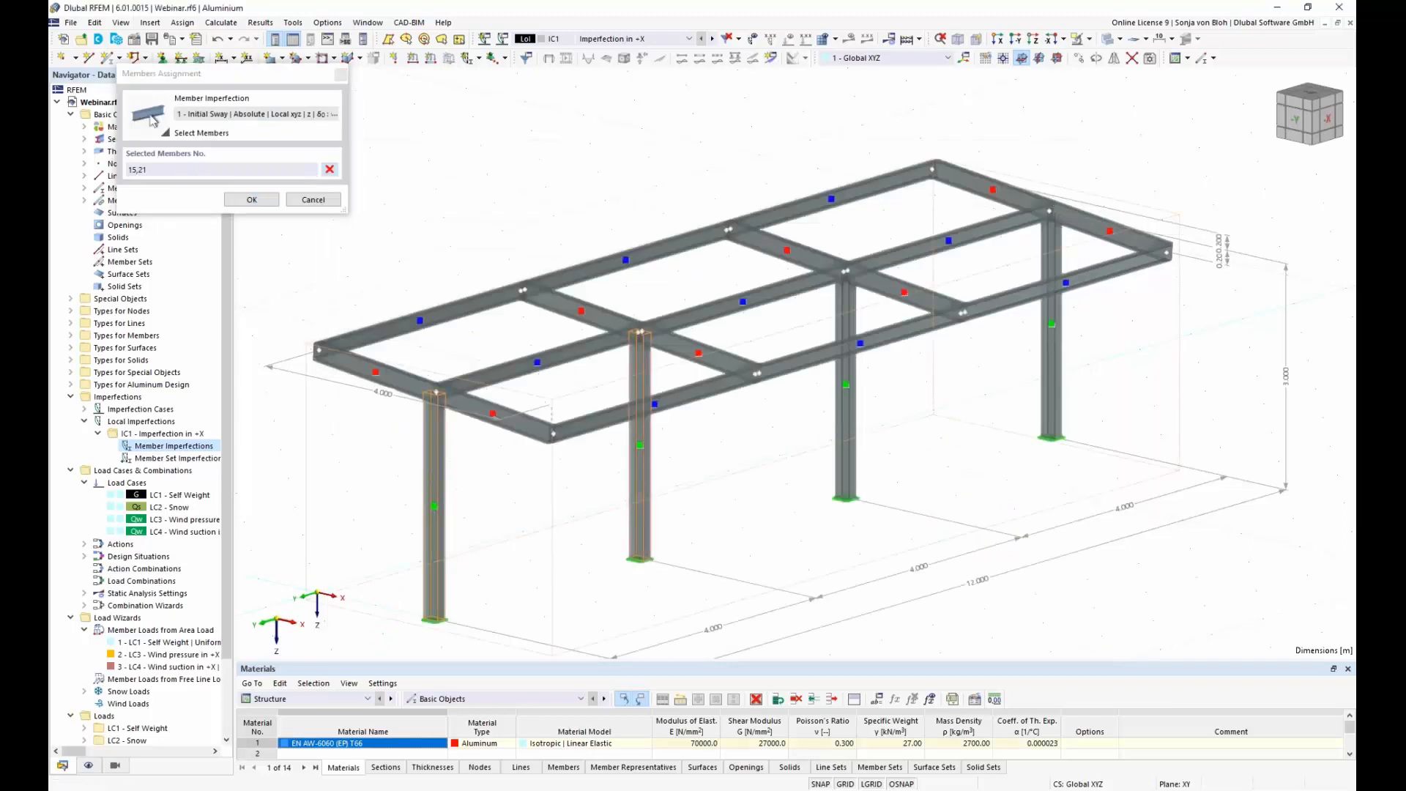
pyautogui.click(842, 454)
pyautogui.click(1056, 348)
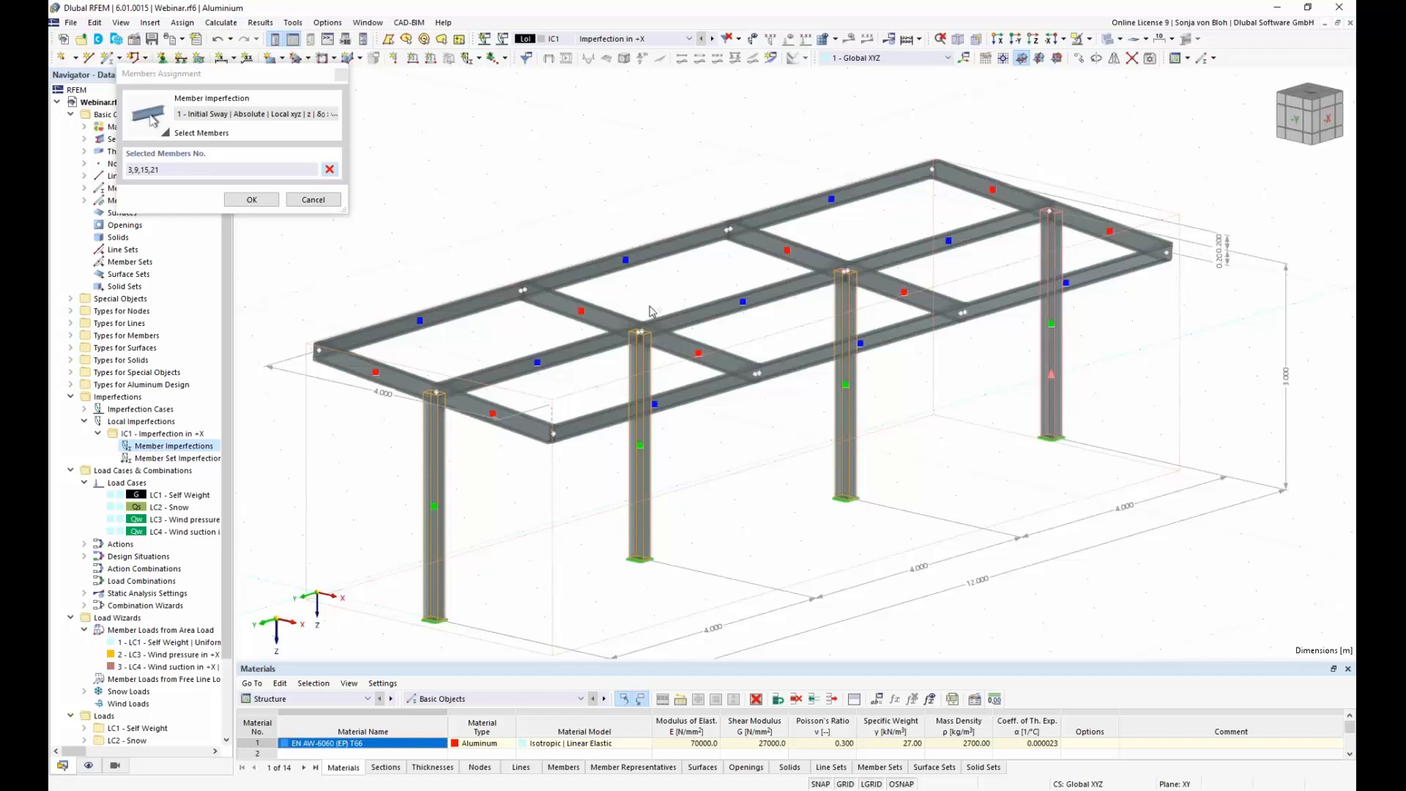
pyautogui.click(251, 199)
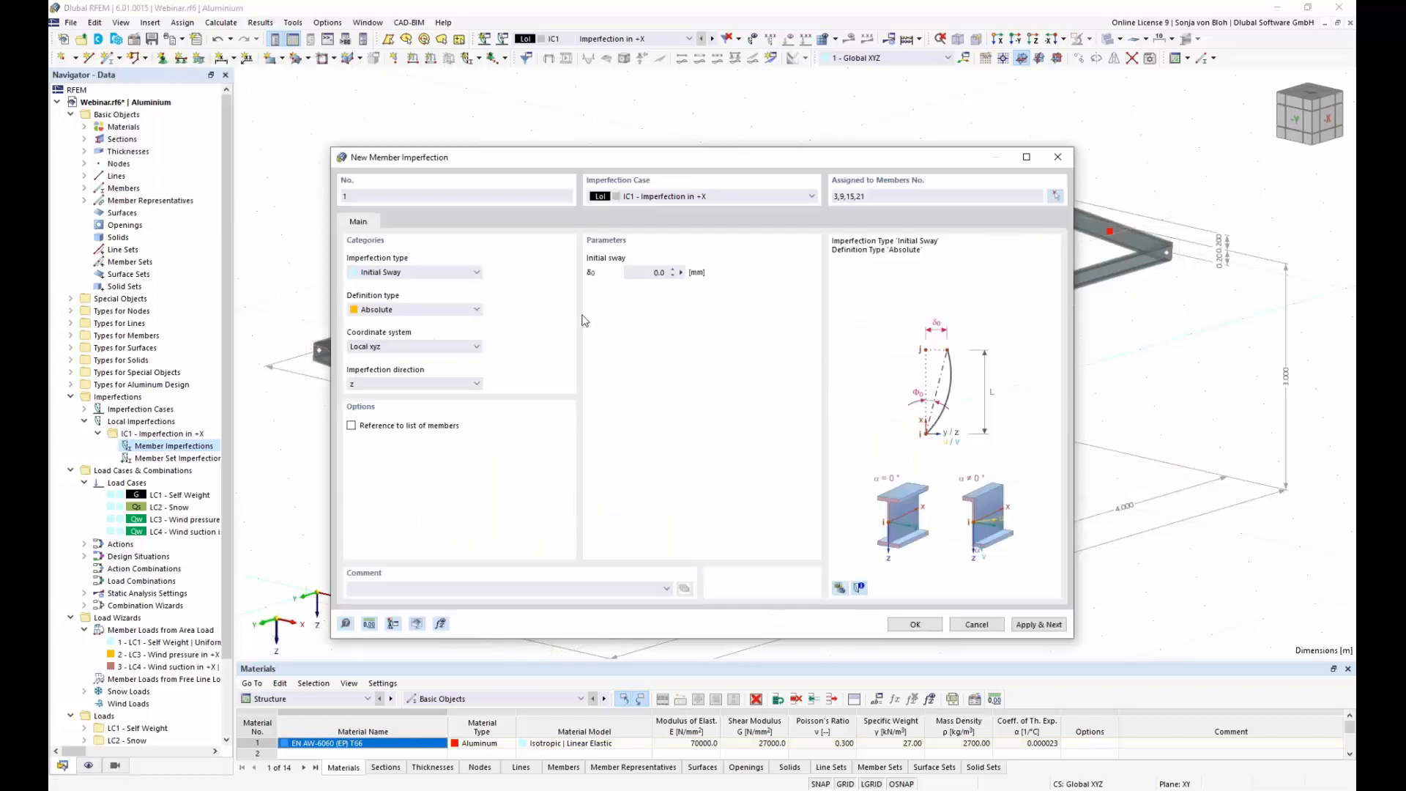
# Step: Define the member imperfection as an initial sway to EN 1992-1-1 & EN 1993-1-1 and check it in the real-view preview
pyautogui.moveTo(623, 157); pyautogui.dragTo(727, 107)
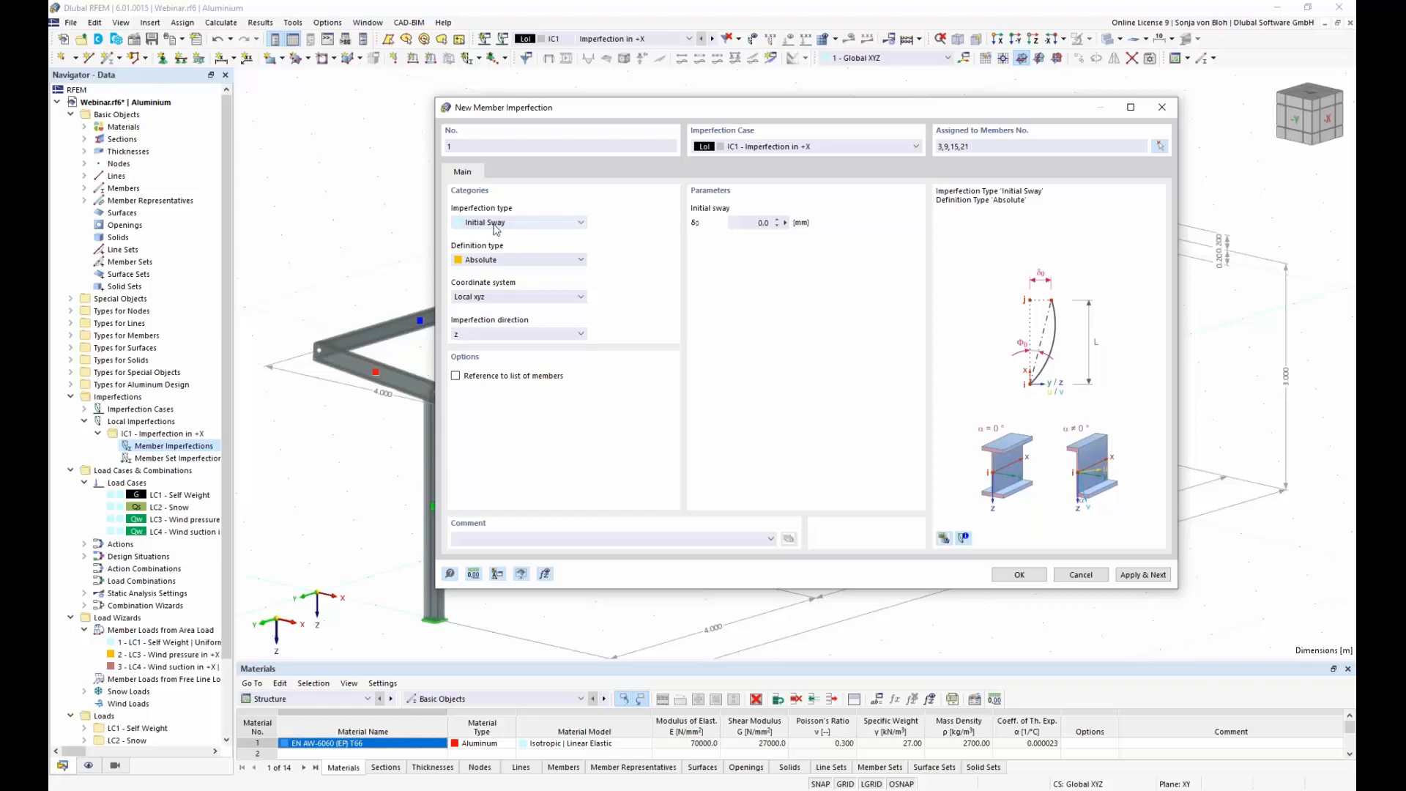
pyautogui.click(581, 224)
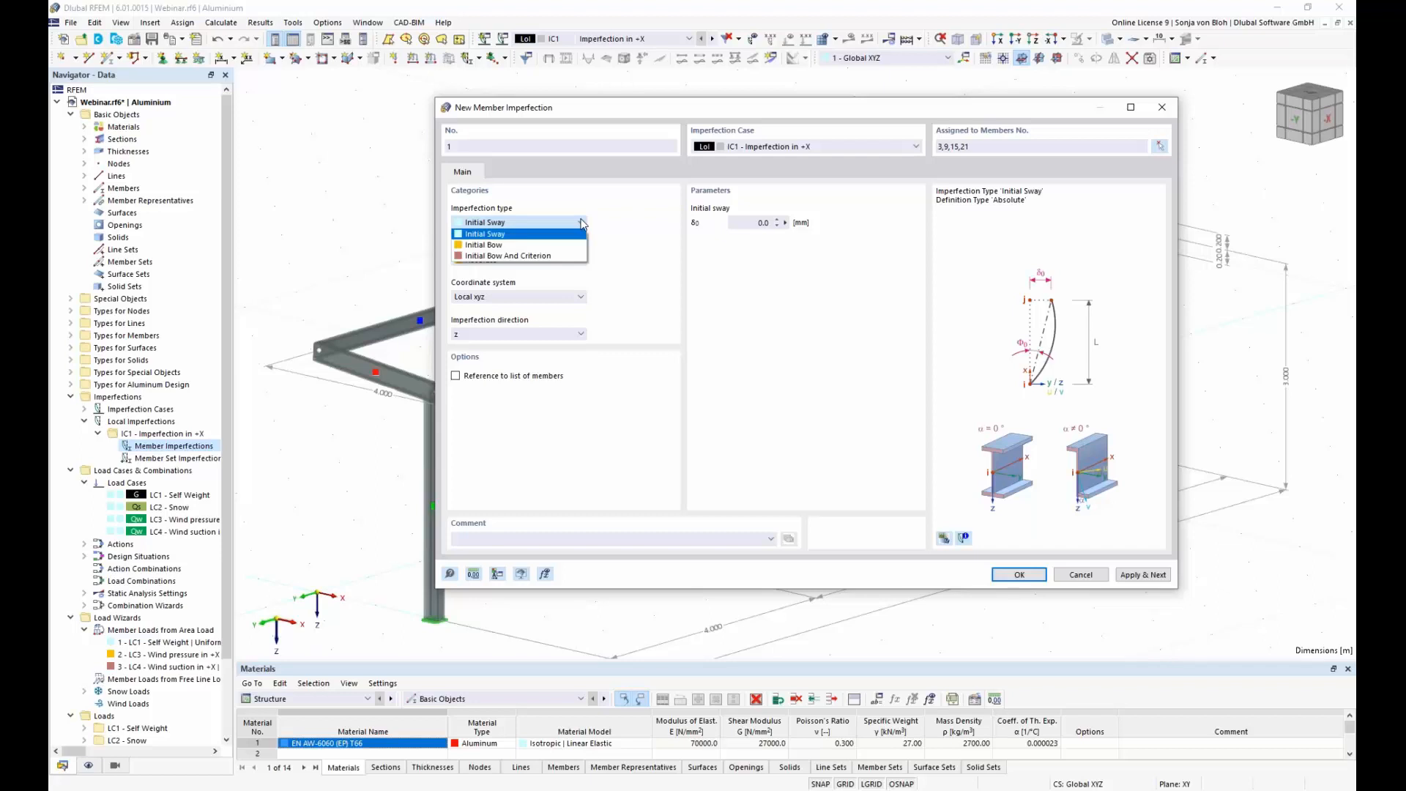
pyautogui.click(588, 210)
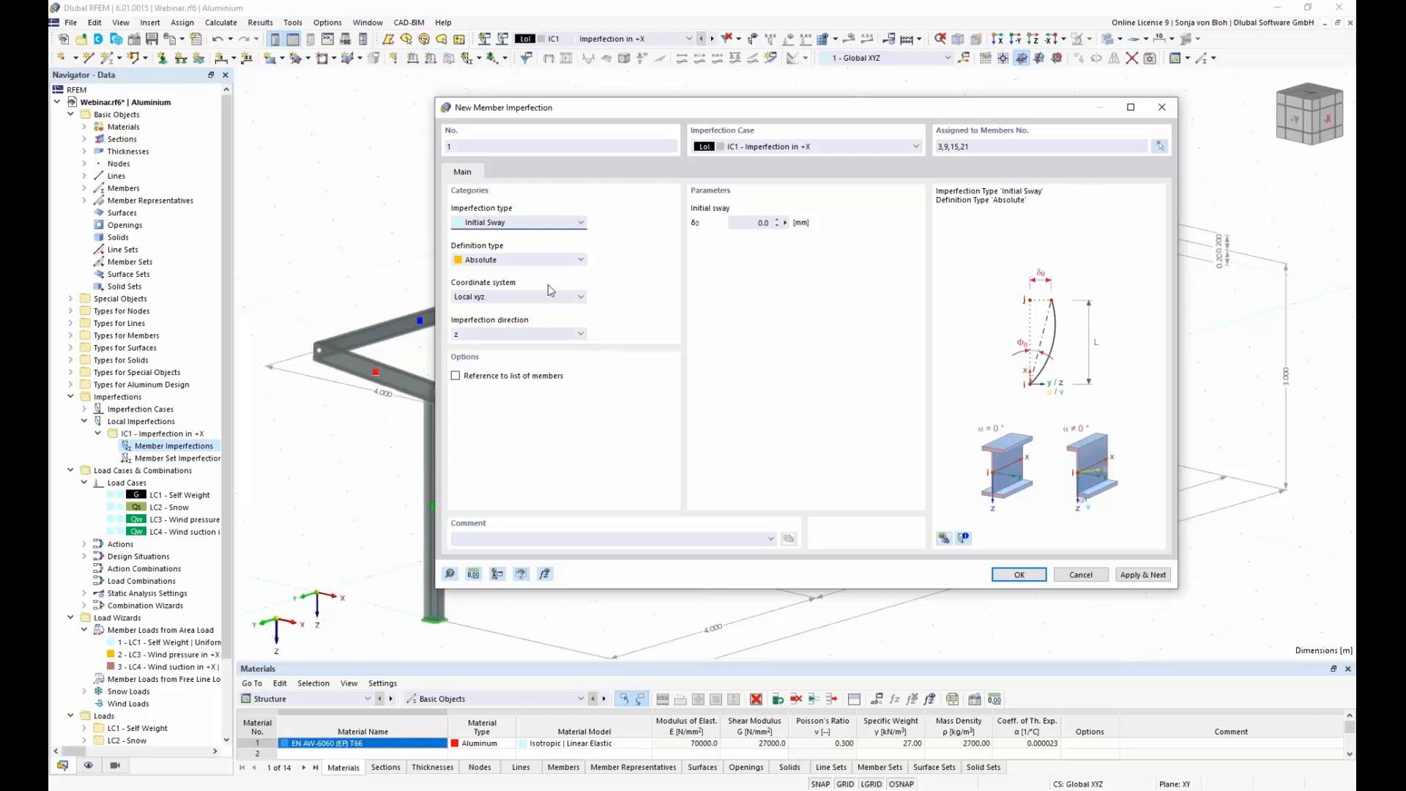
pyautogui.click(580, 260)
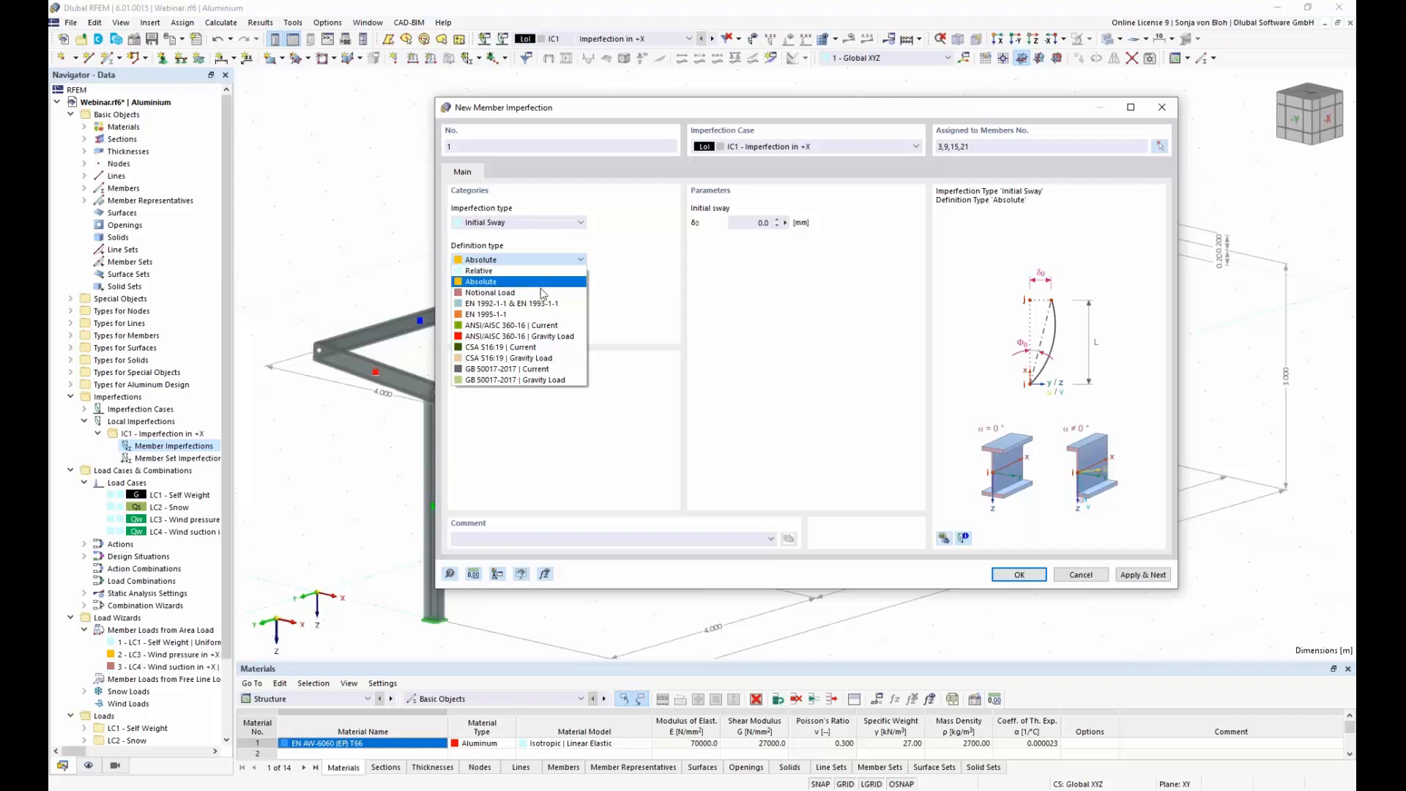
pyautogui.click(559, 303)
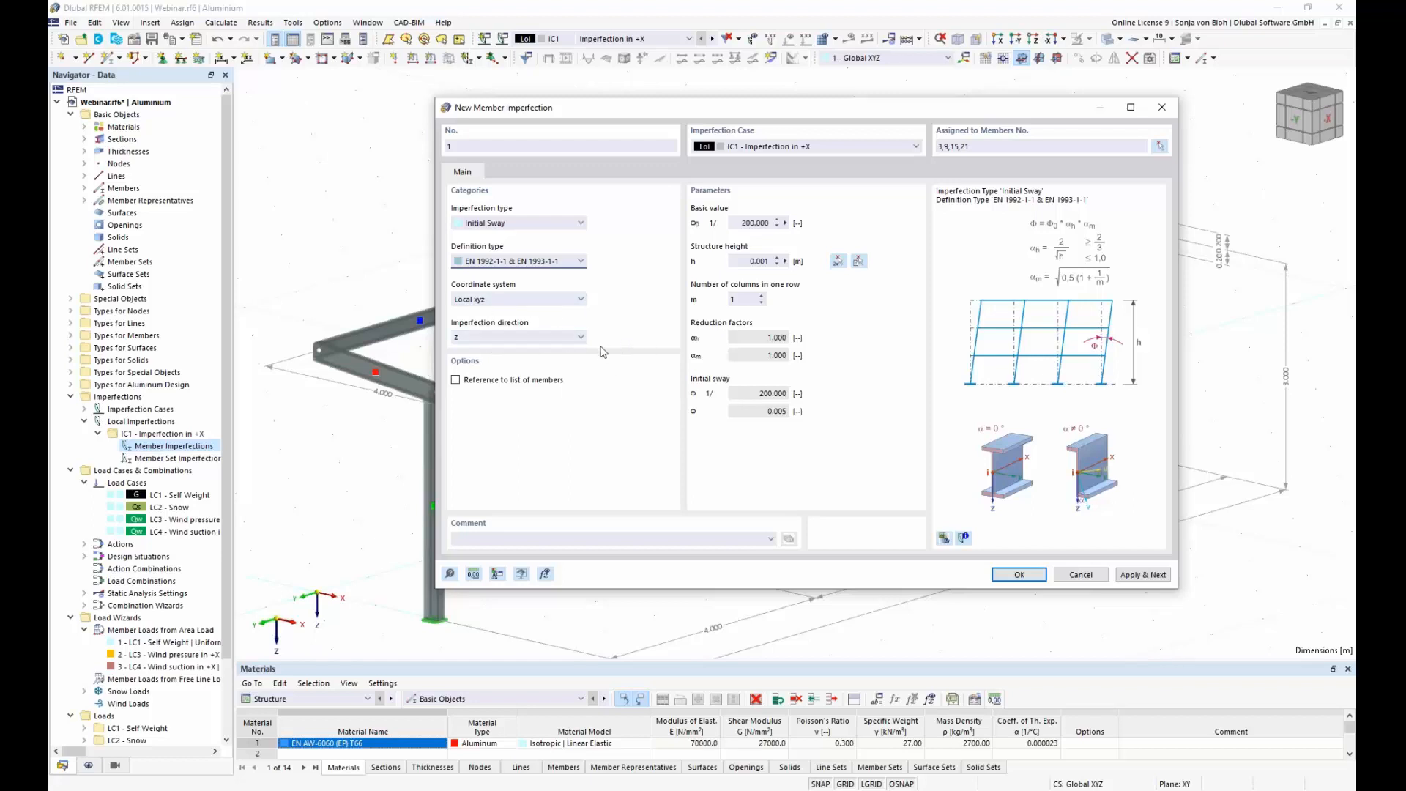
pyautogui.click(945, 537)
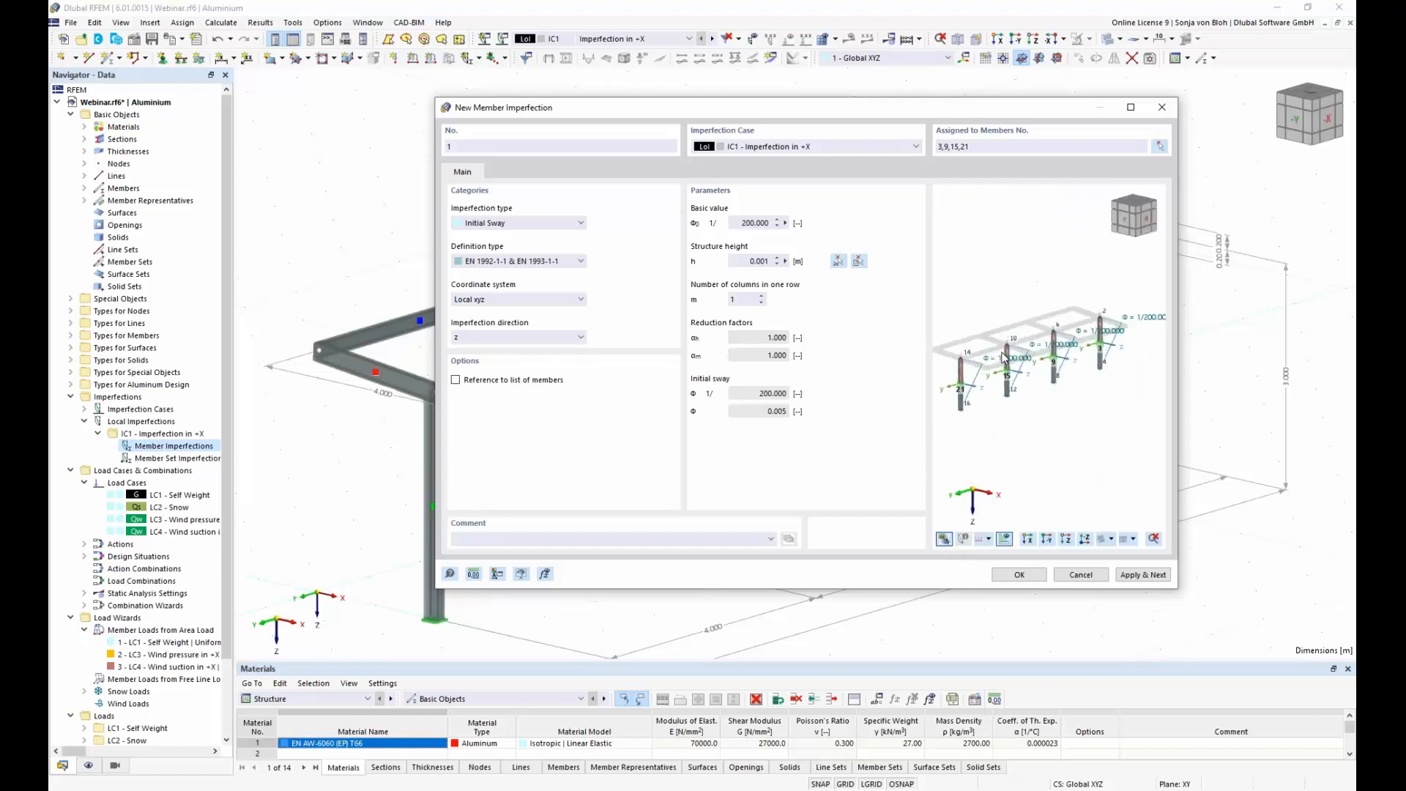
pyautogui.scroll(4, 1004, 357)
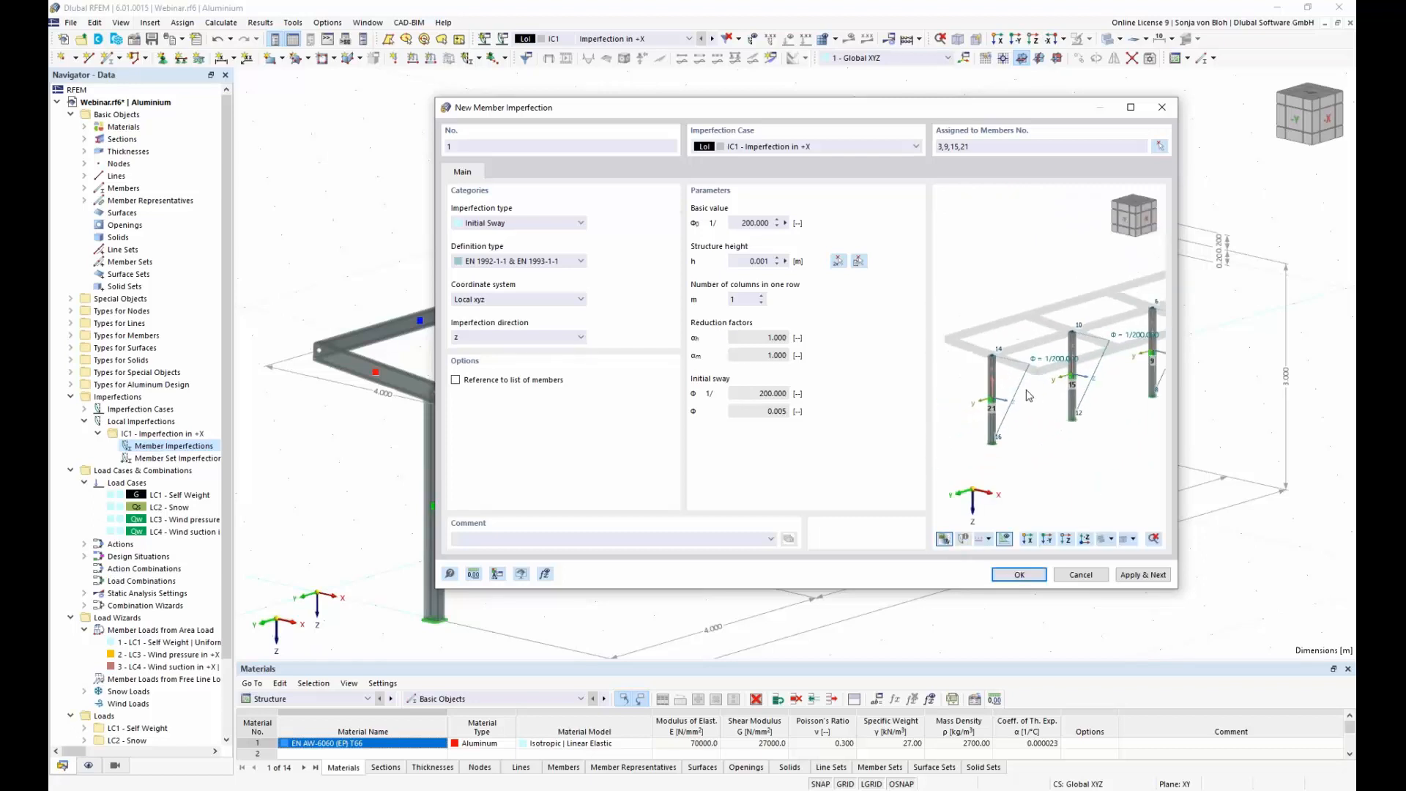
pyautogui.scroll(-2, 1029, 396)
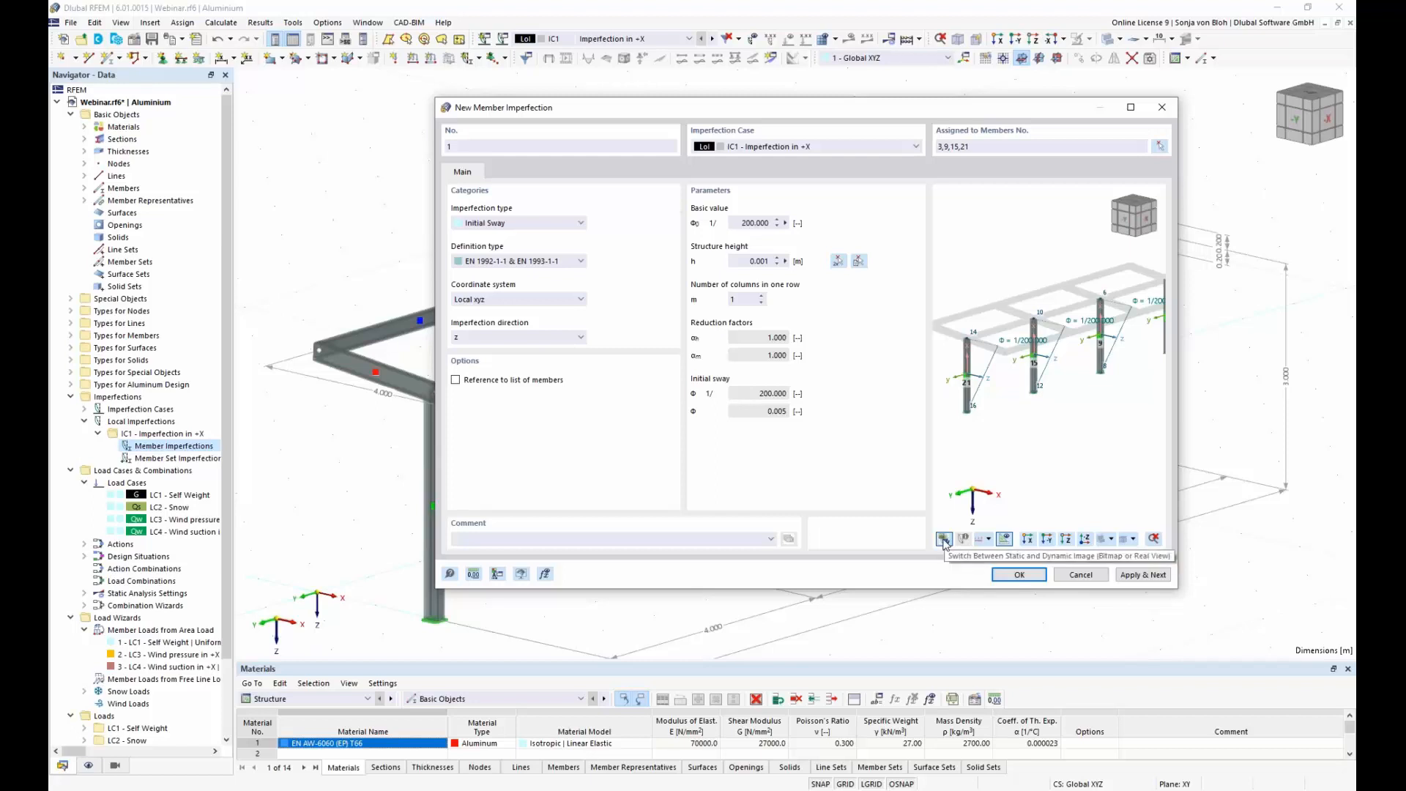
pyautogui.click(945, 541)
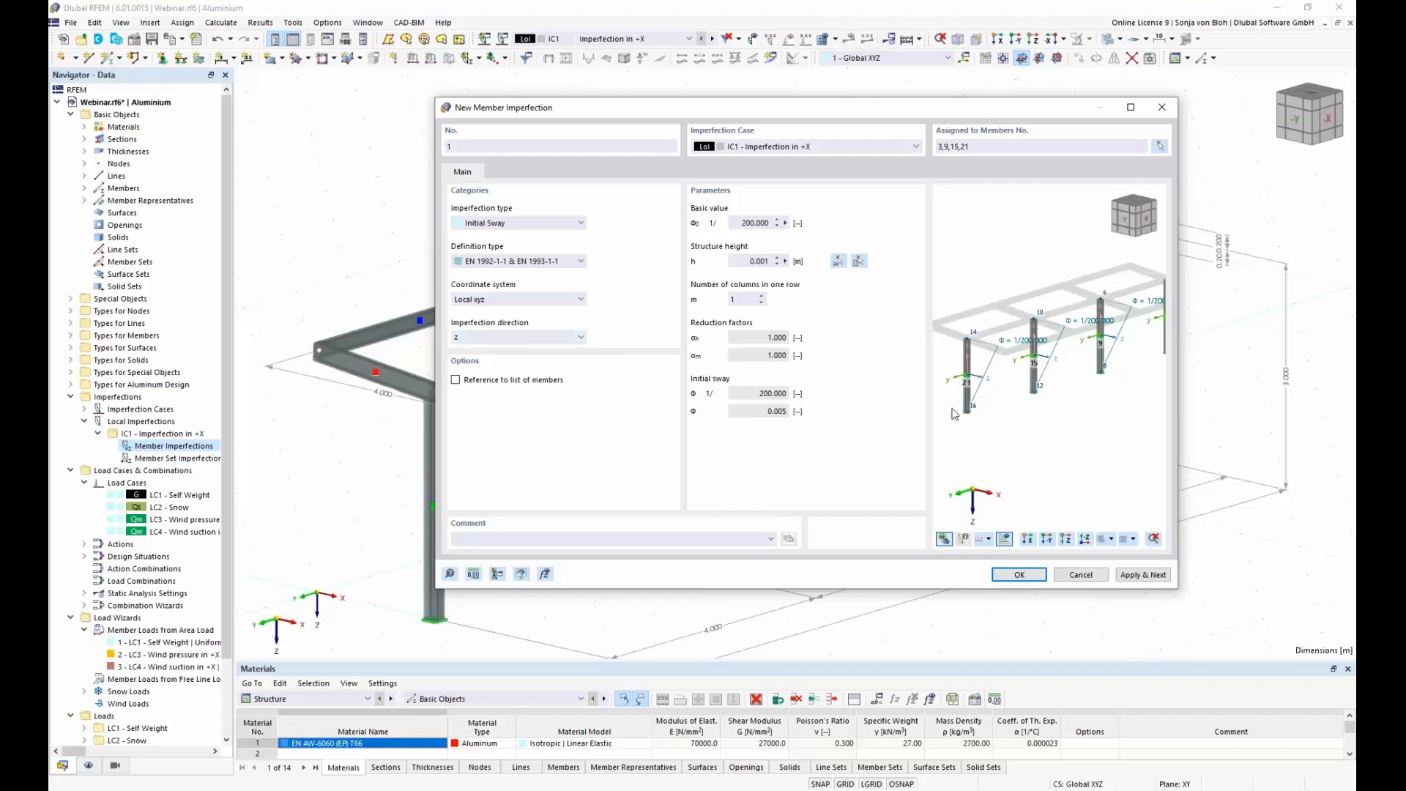
# Step: Set the structure height to 3.000 m by measuring a column from foot to top, save the member imperfection, and display imperfections in the model
pyautogui.click(785, 262)
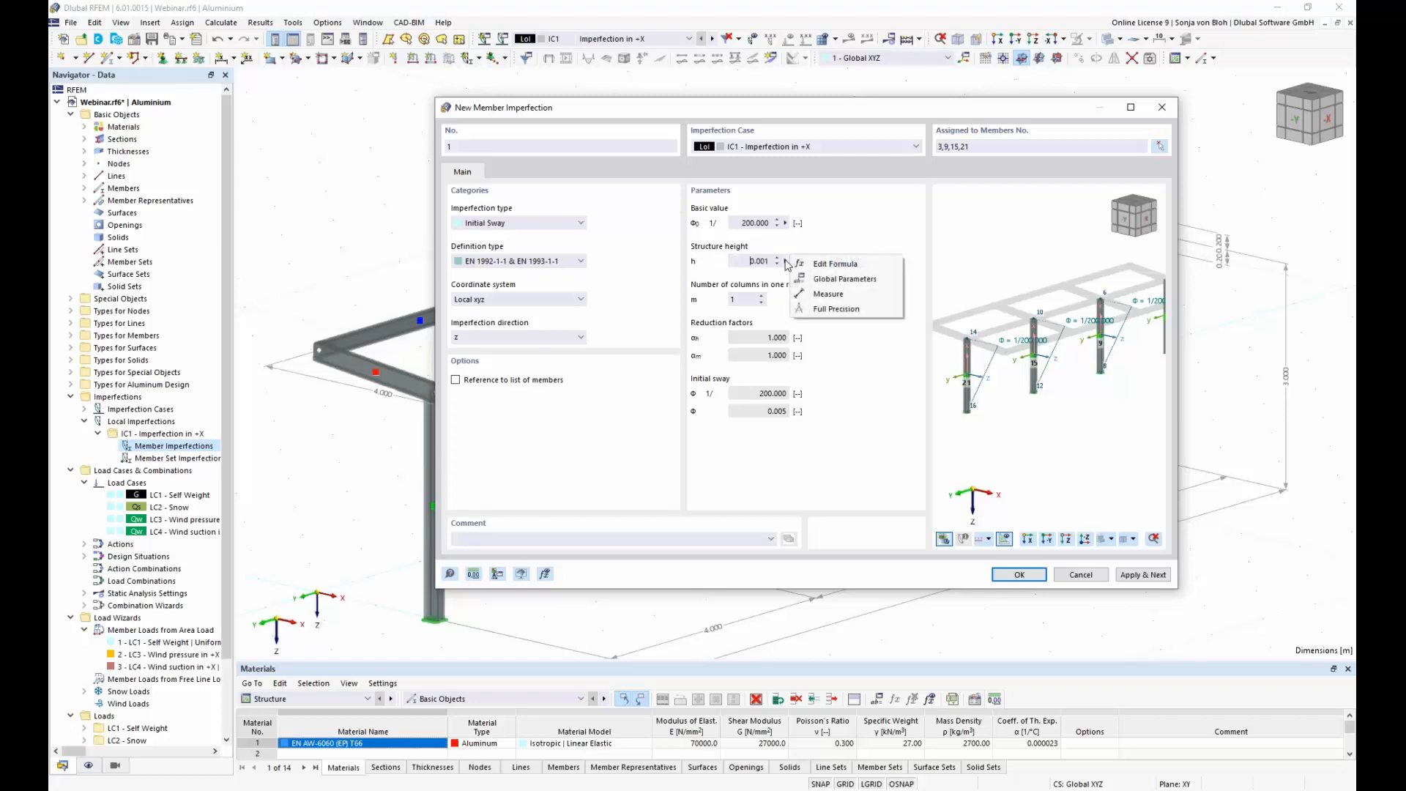
pyautogui.click(835, 299)
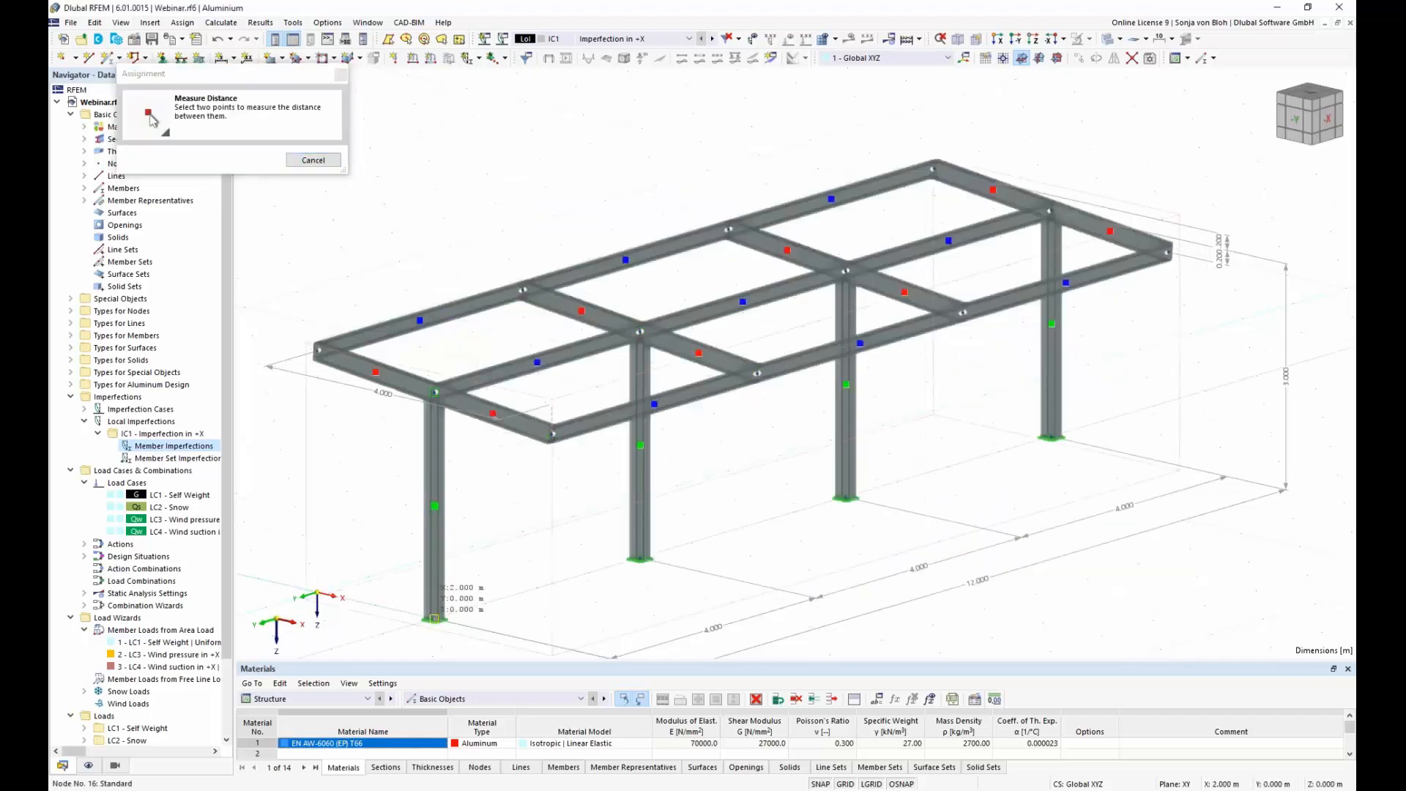
pyautogui.click(434, 392)
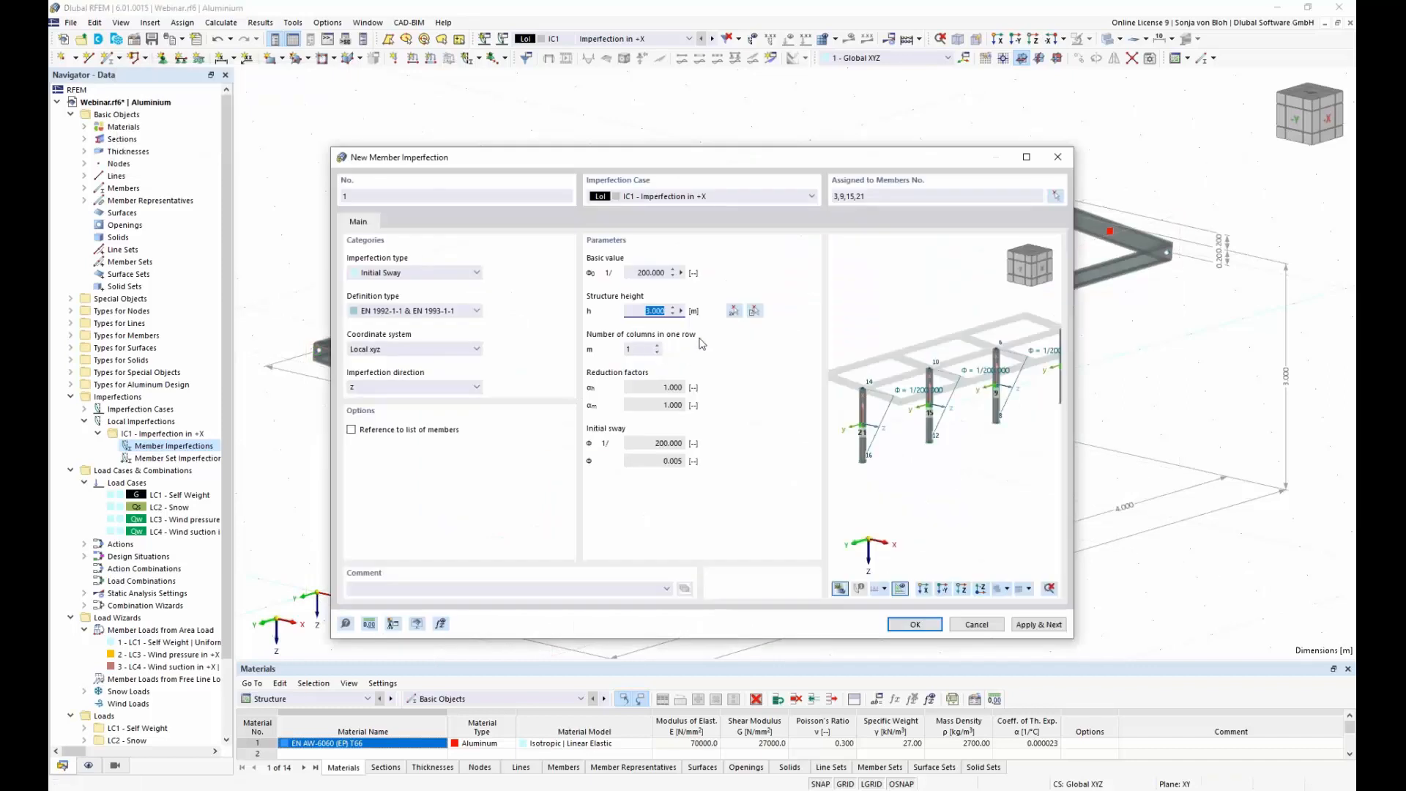
pyautogui.moveTo(655, 161); pyautogui.dragTo(730, 99)
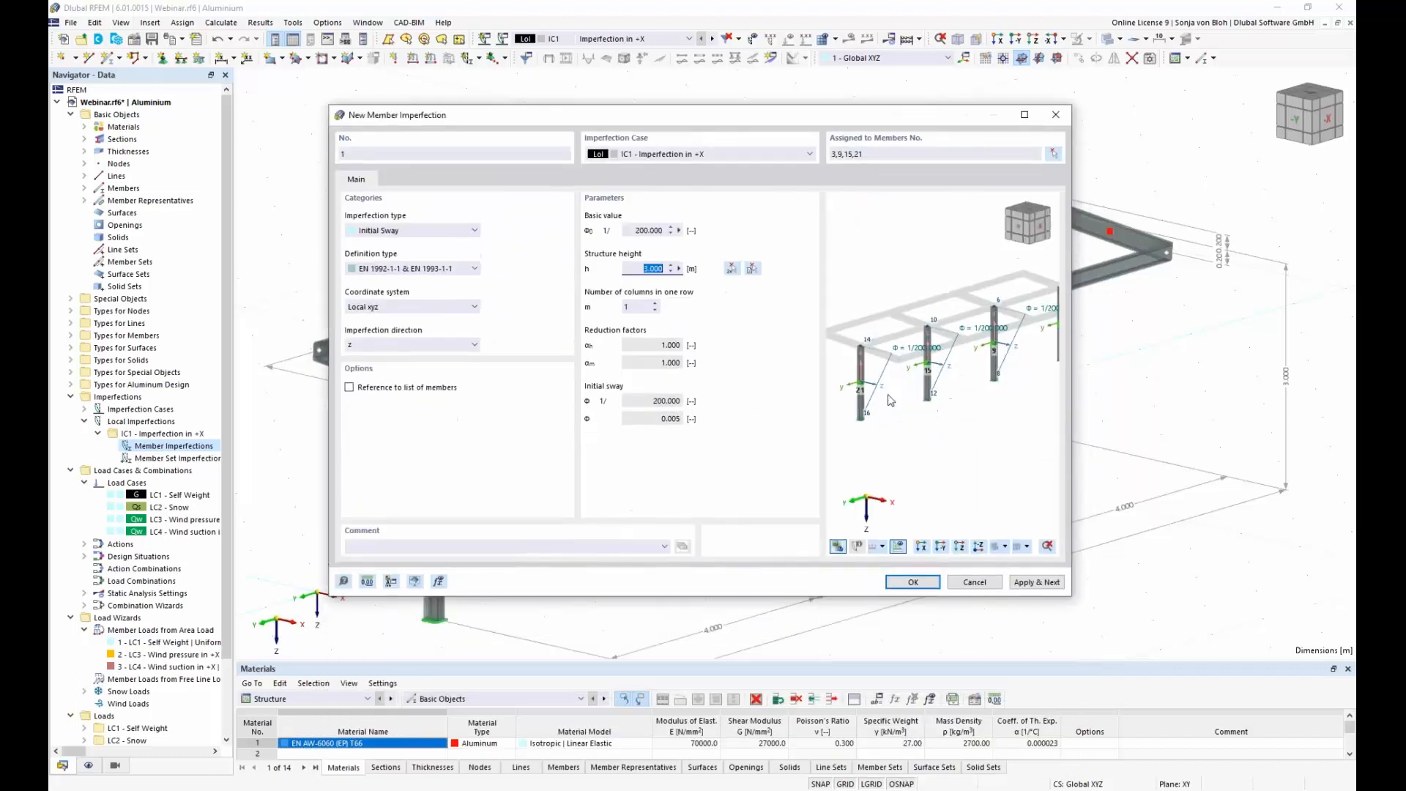
pyautogui.click(911, 581)
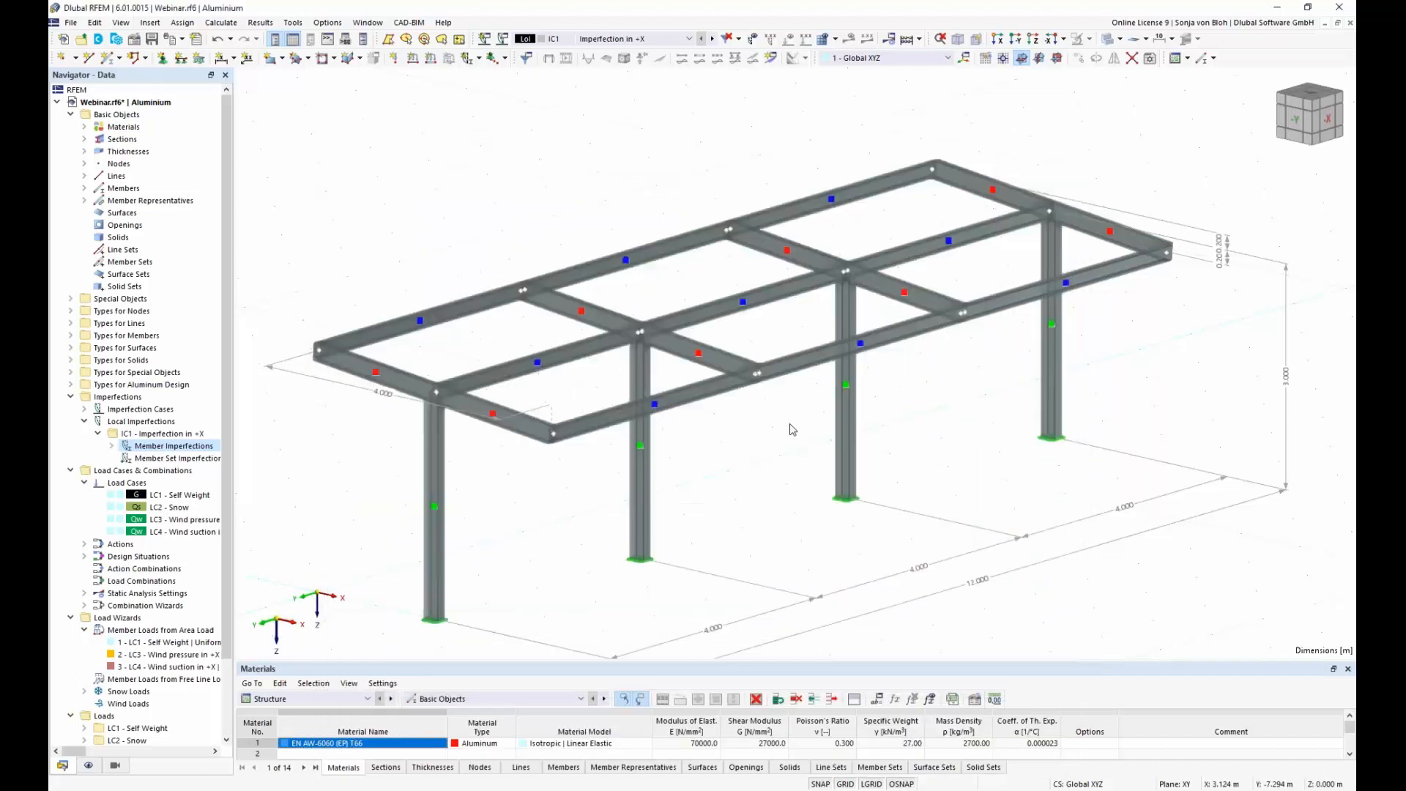
pyautogui.click(753, 40)
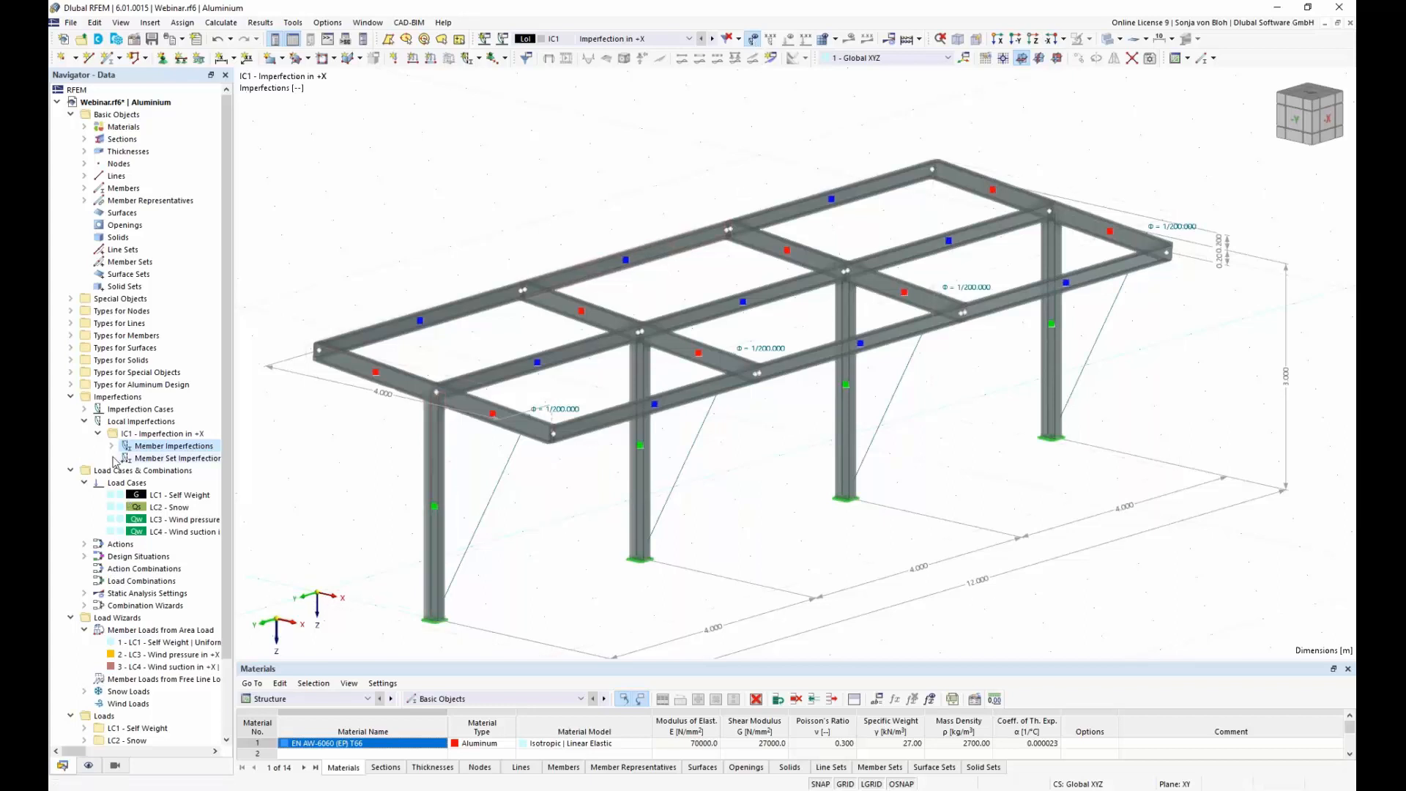
# Step: Copy imperfection case IC1 and name the copy "Imperfection in -X"
pyautogui.click(84, 409)
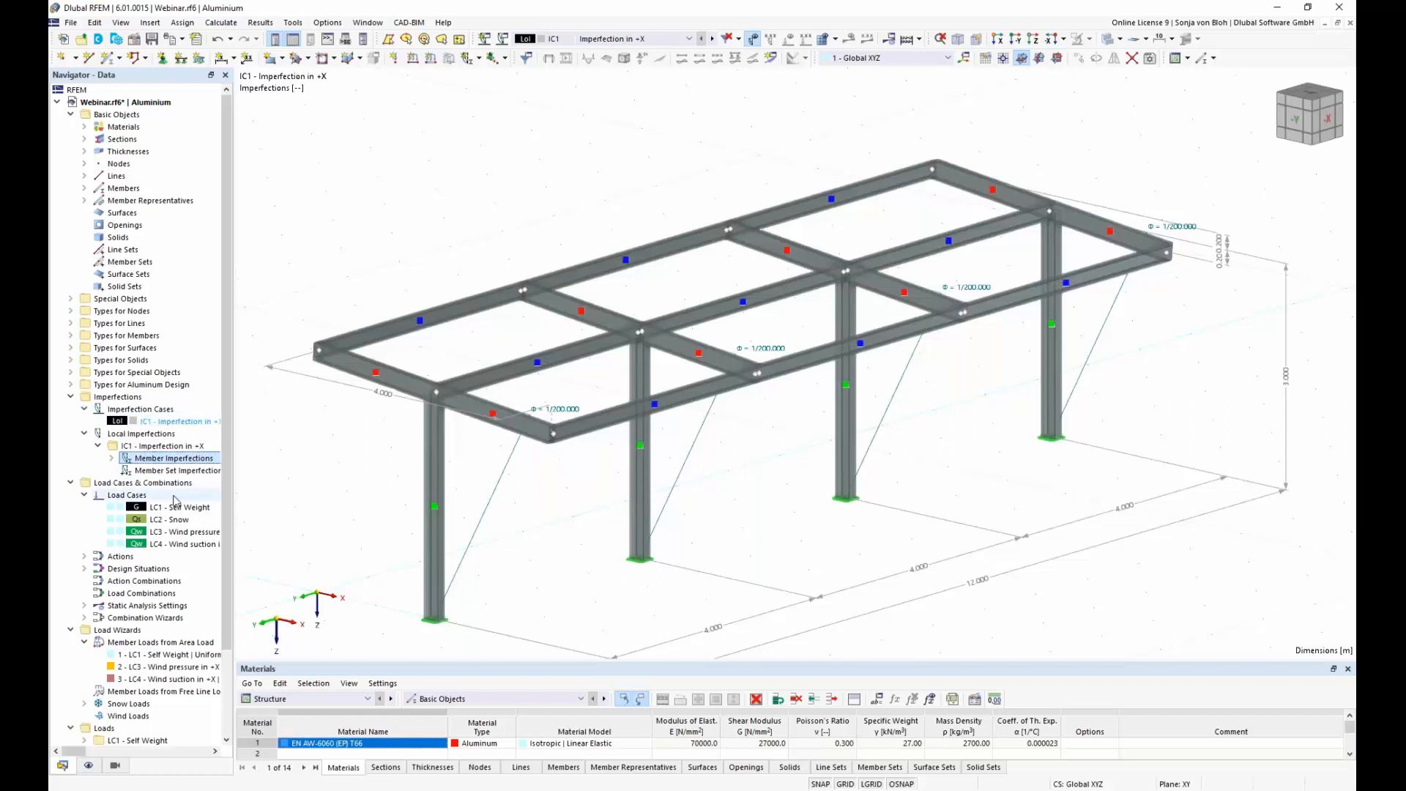
pyautogui.doubleClick(175, 421)
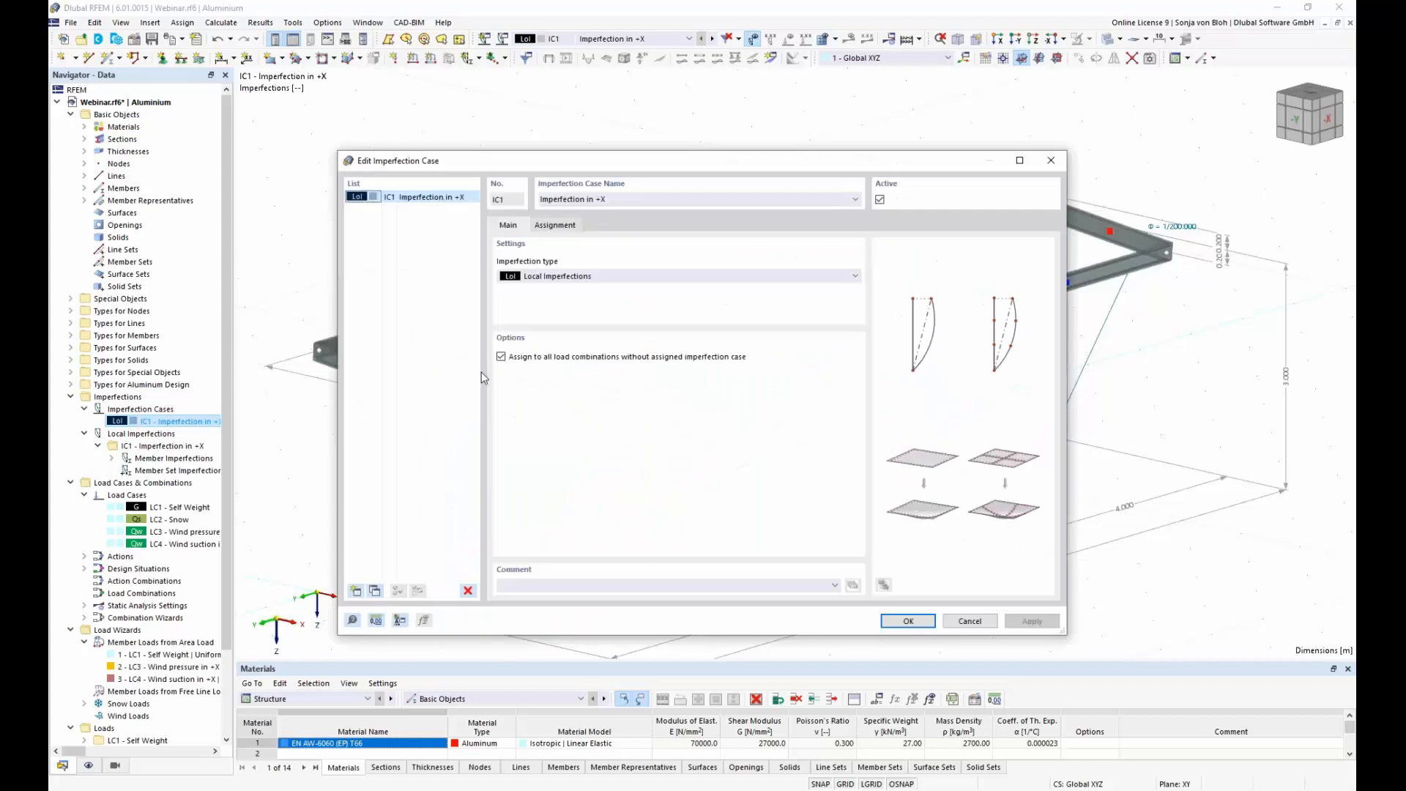
pyautogui.click(375, 591)
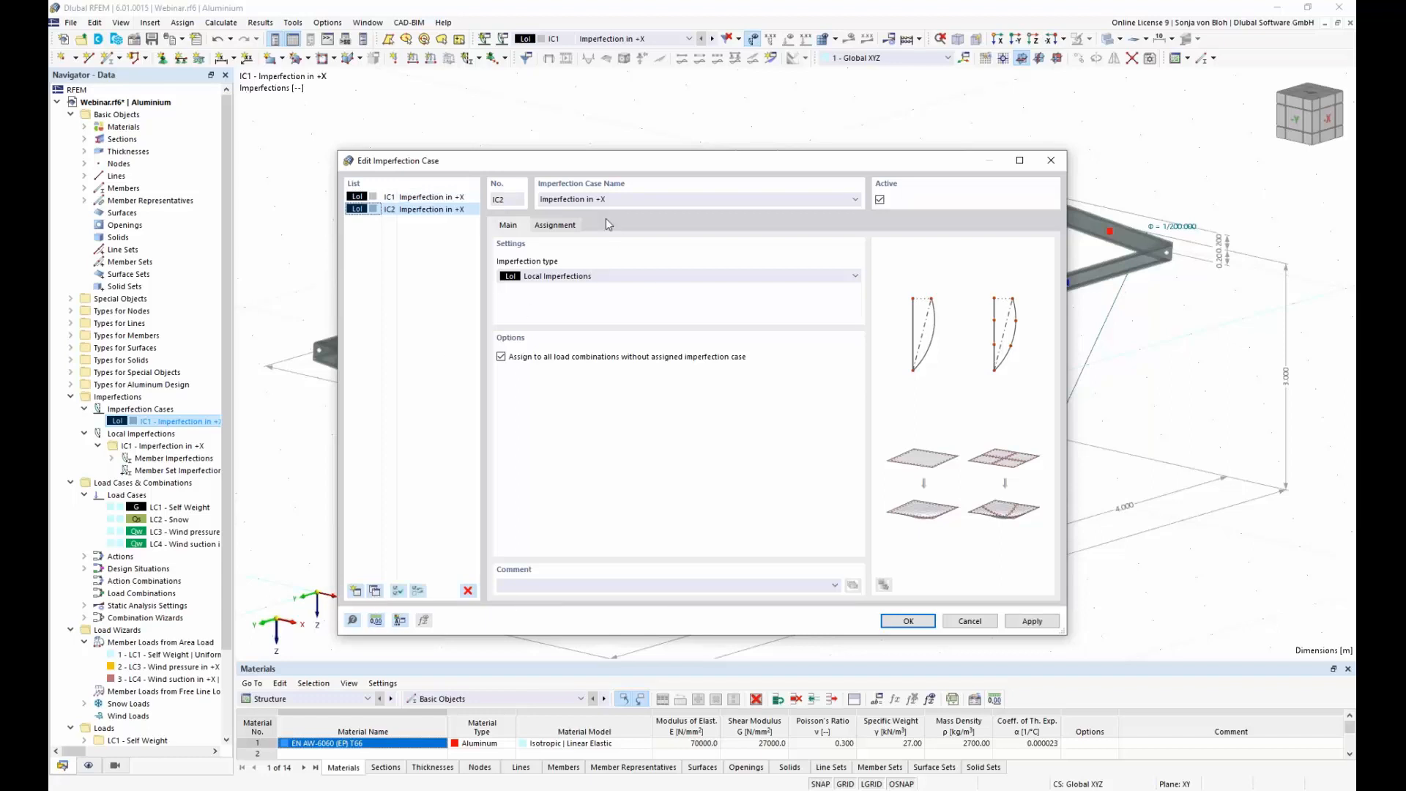
pyautogui.click(604, 200)
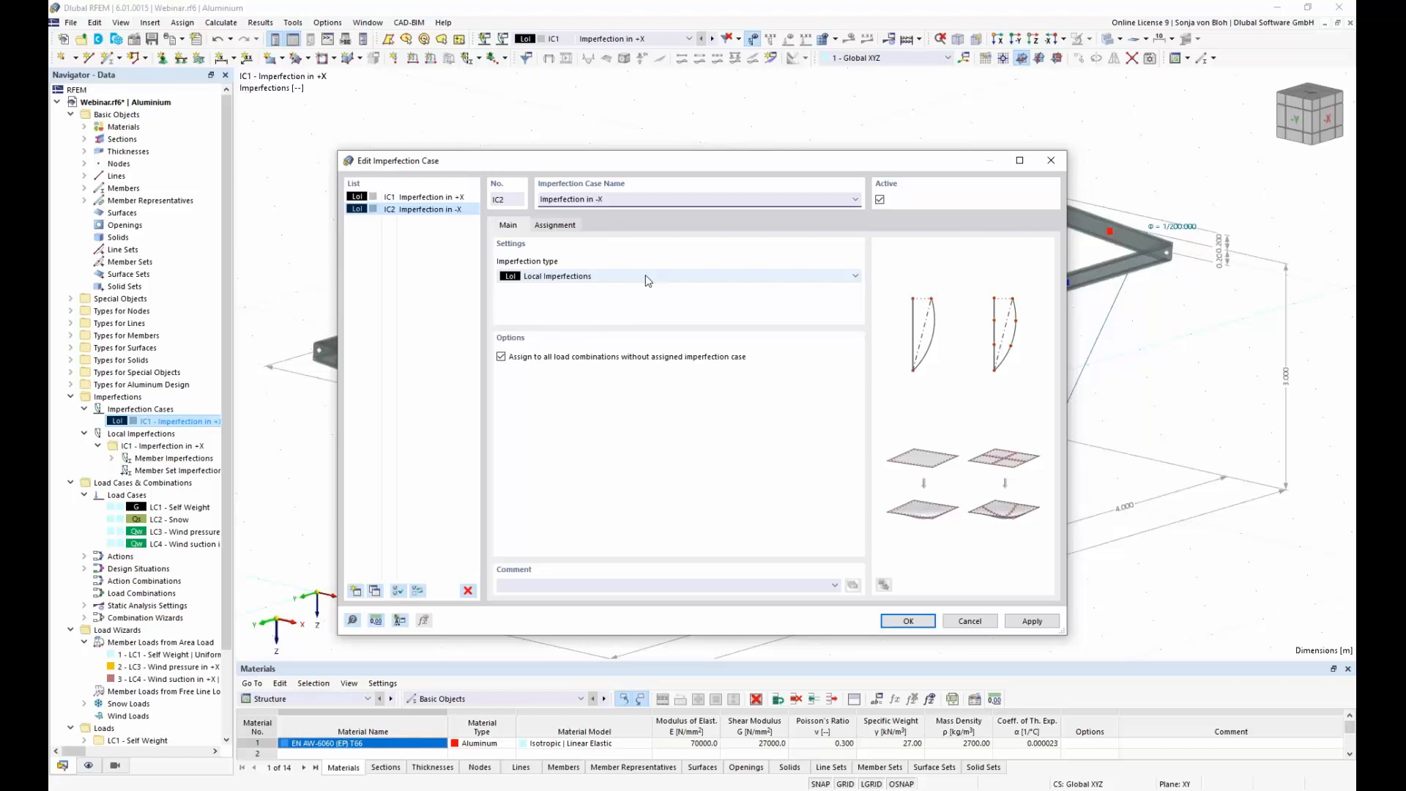
pyautogui.click(899, 623)
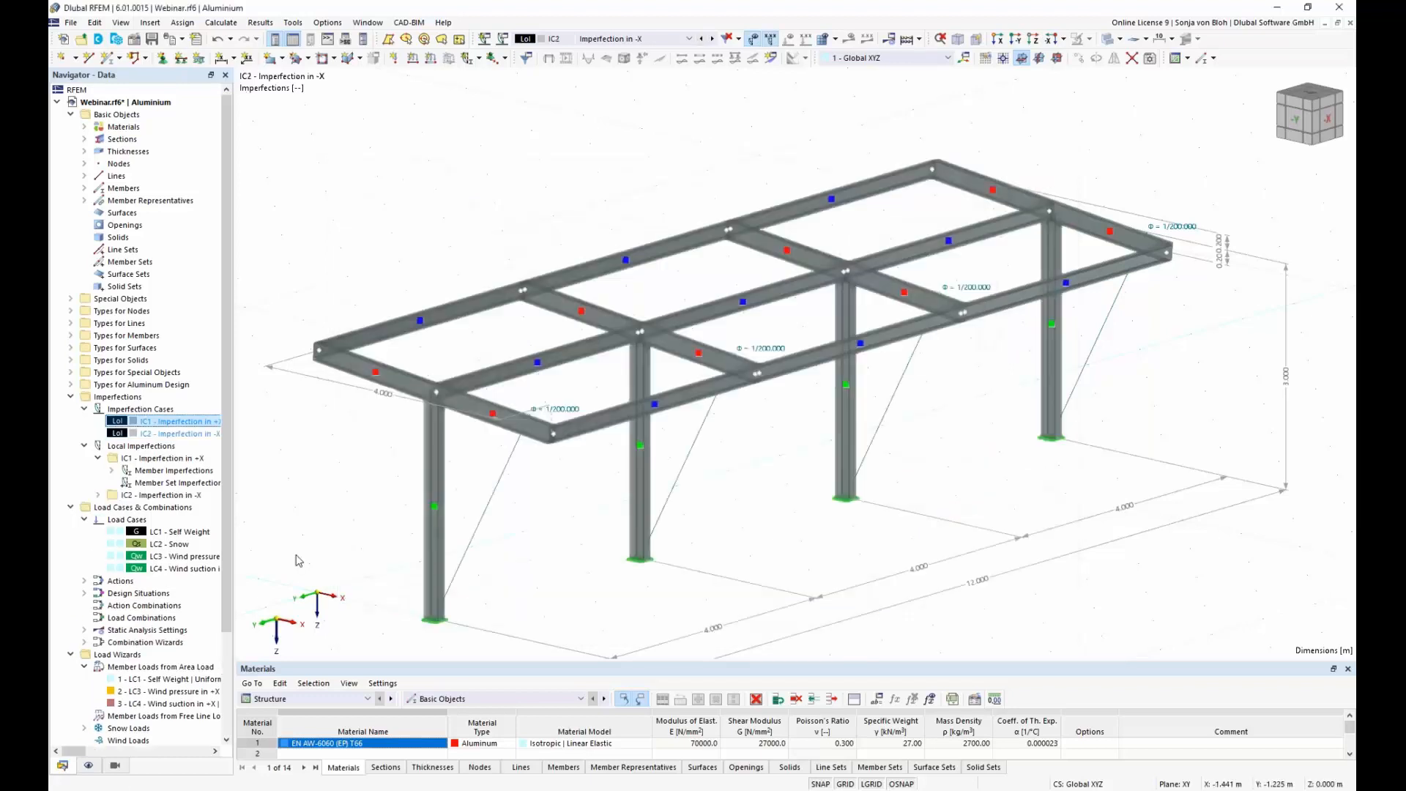
# Step: Set the imperfection direction of the initial sway in the "Imperfection in -X" case to local -z
pyautogui.click(98, 495)
pyautogui.click(111, 506)
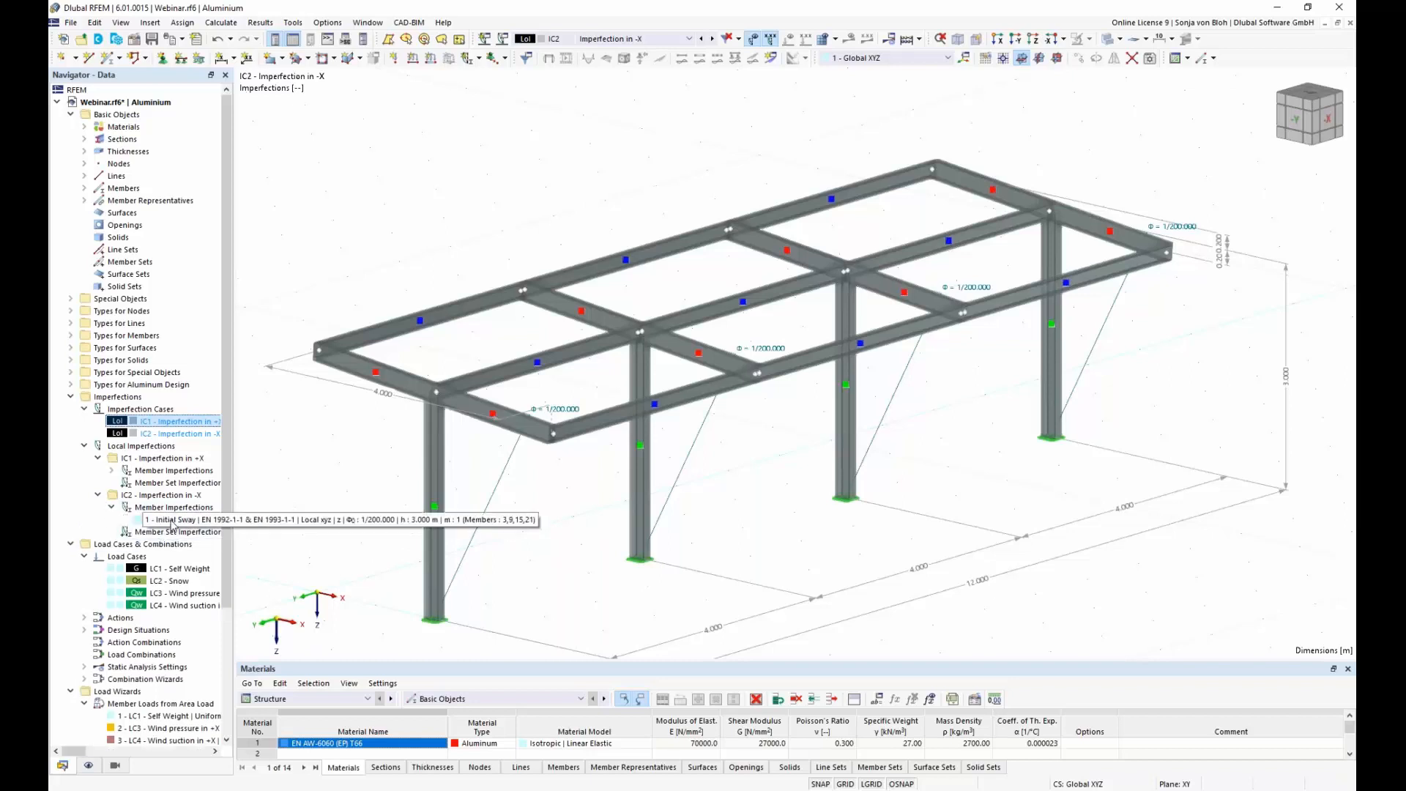
pyautogui.doubleClick(172, 522)
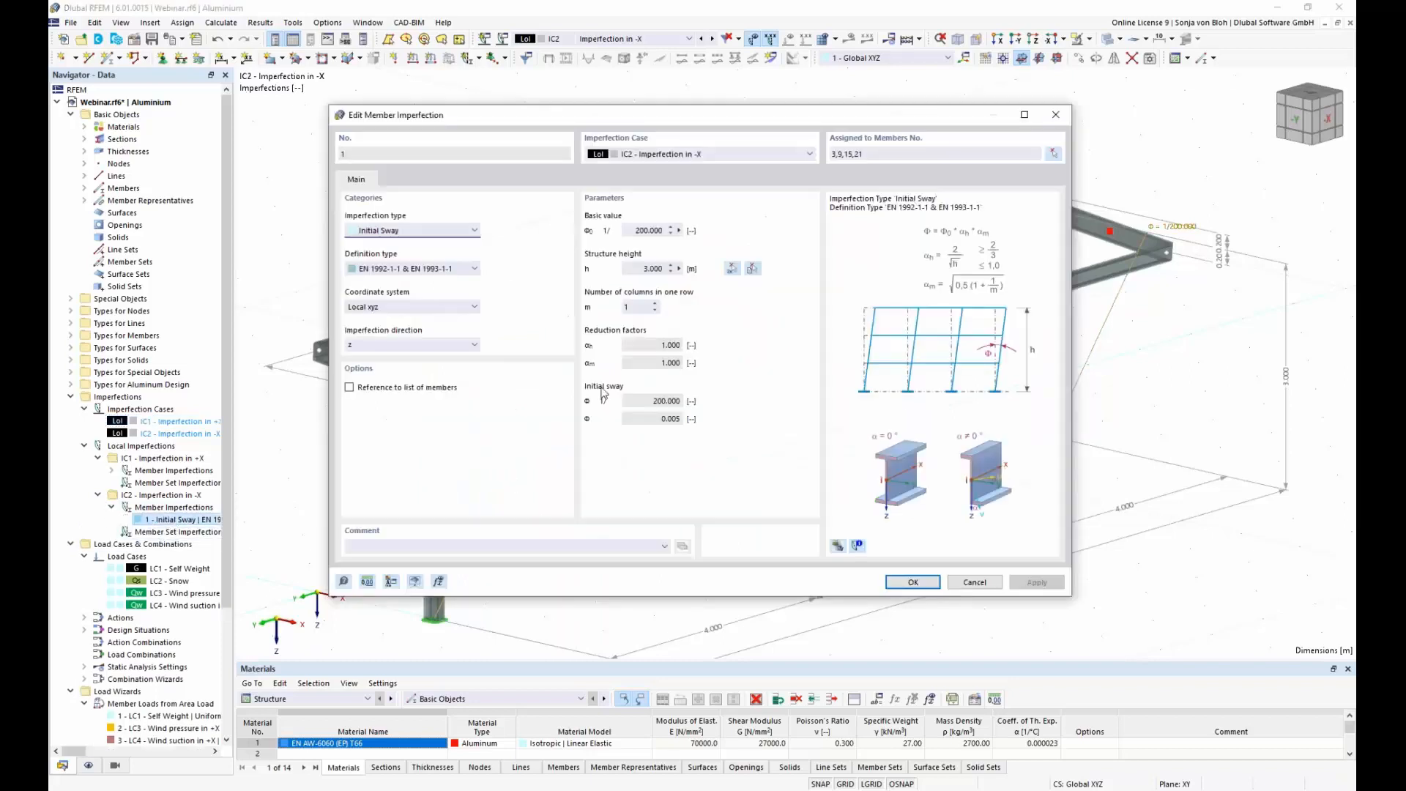
pyautogui.click(475, 345)
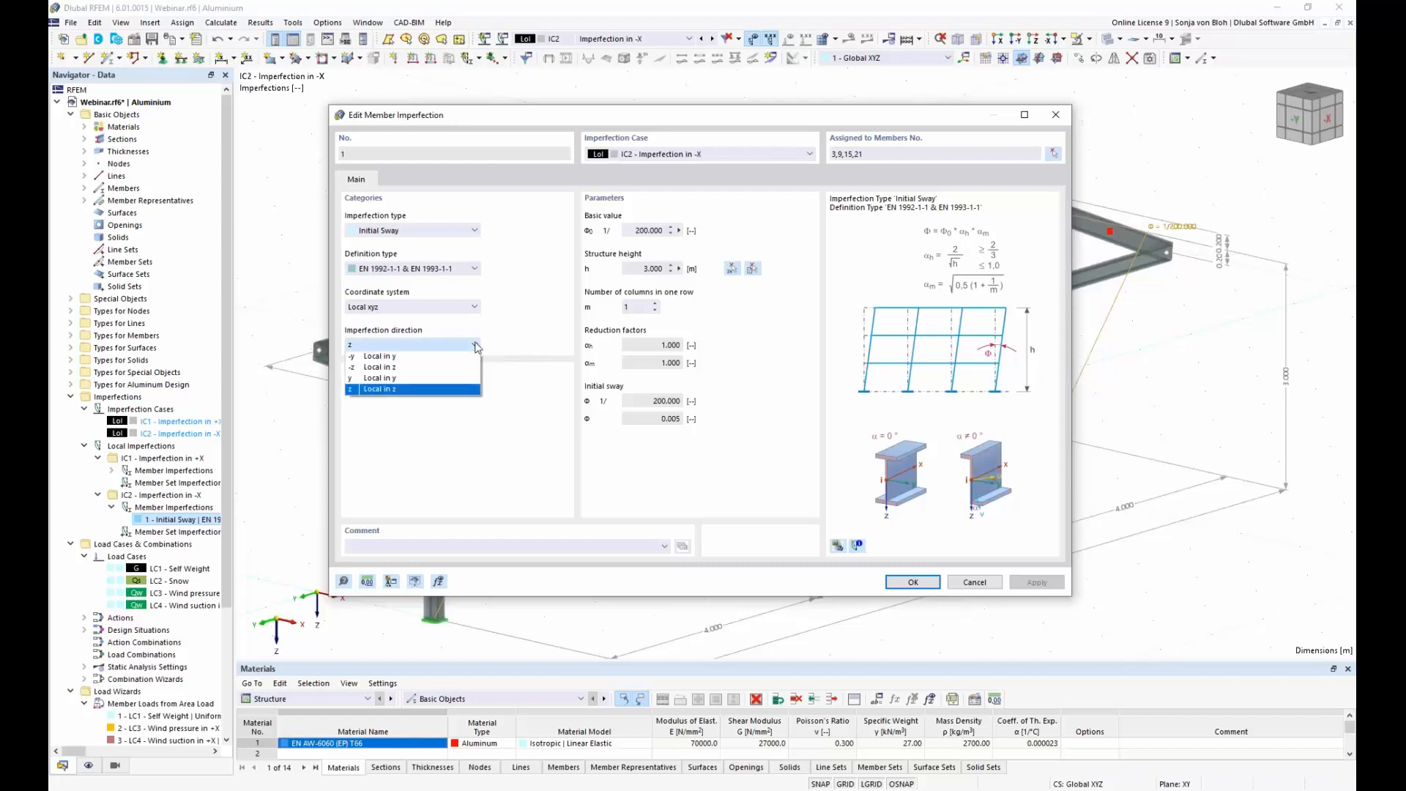
pyautogui.click(433, 368)
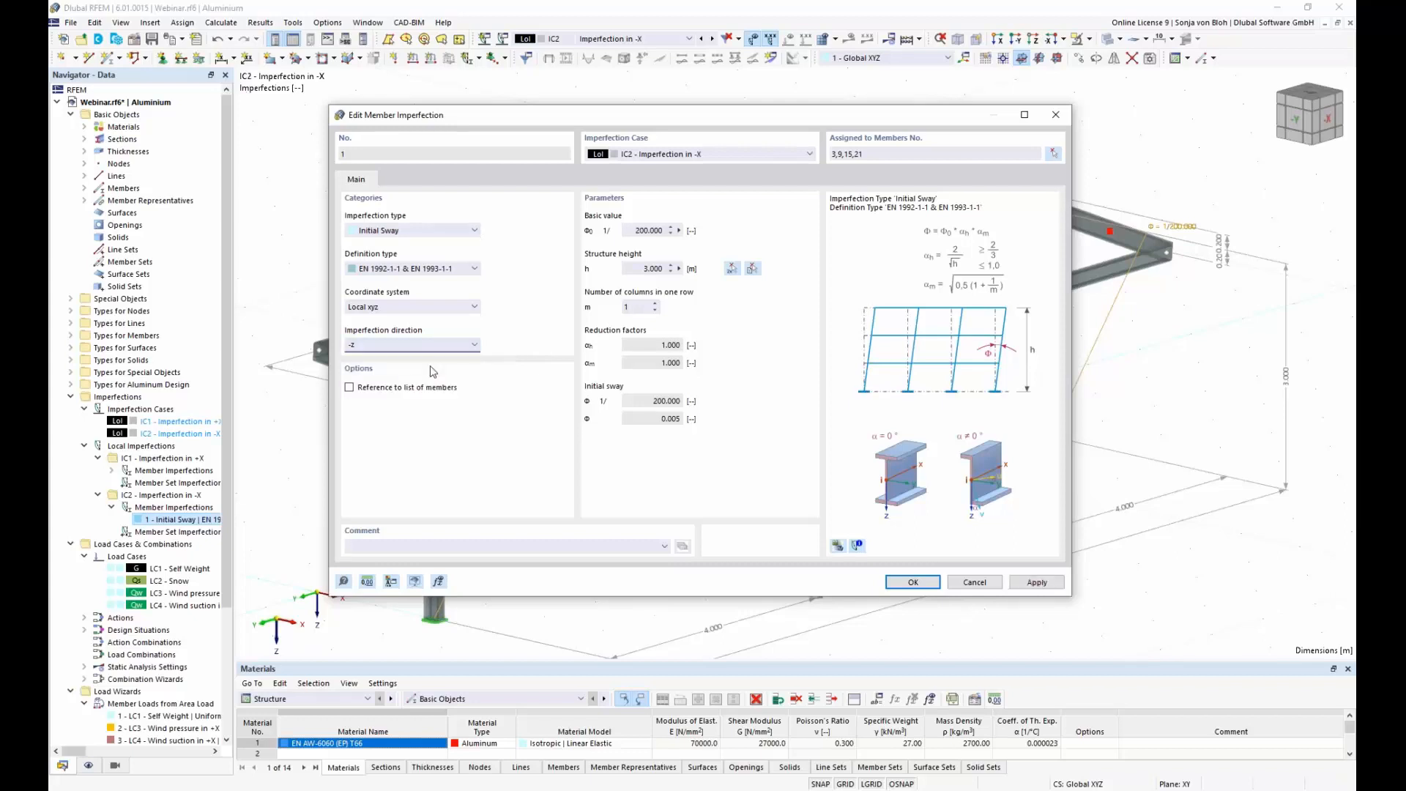
pyautogui.click(913, 582)
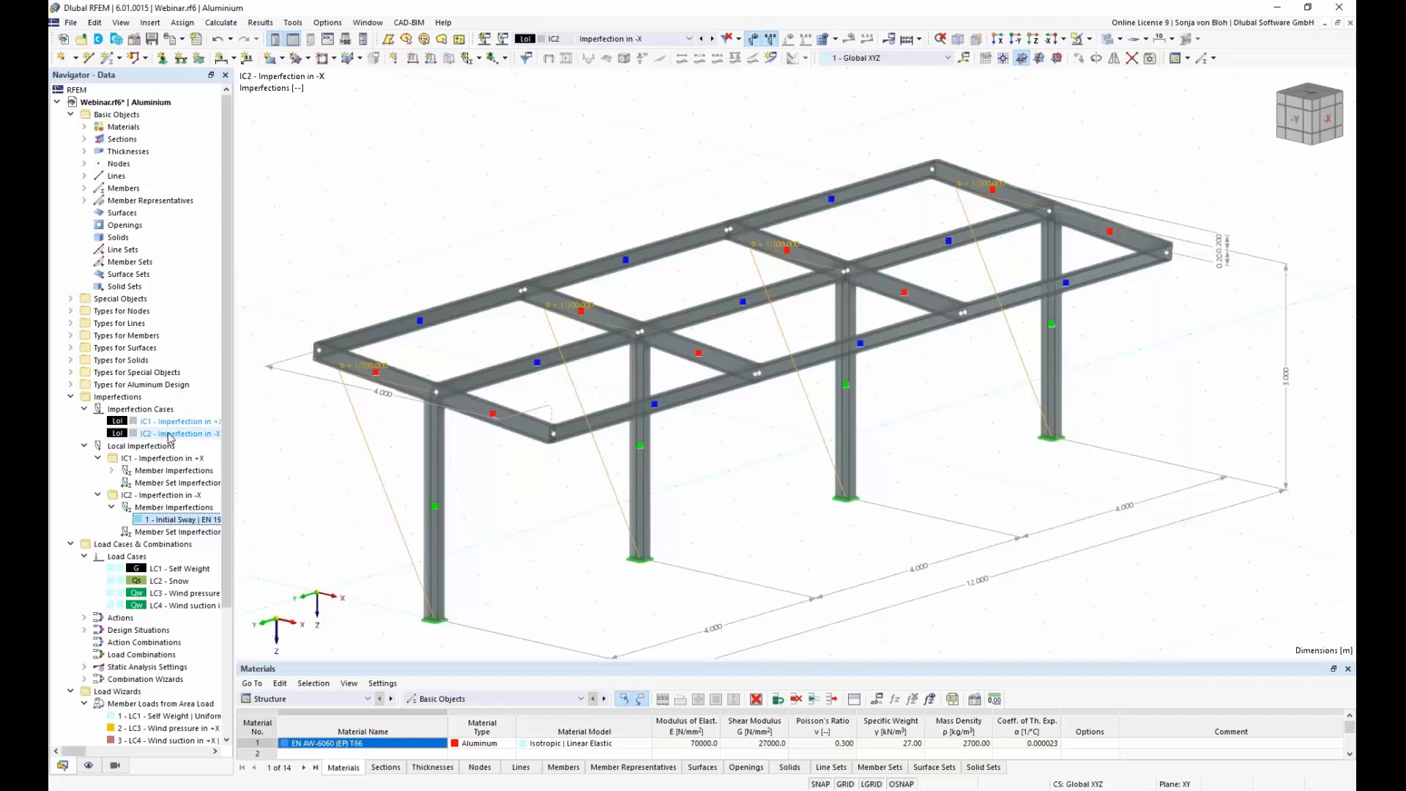
# Step: Copy imperfection case IC1 again and name the copy "Imperfection in +Y"
pyautogui.doubleClick(169, 434)
pyautogui.click(432, 197)
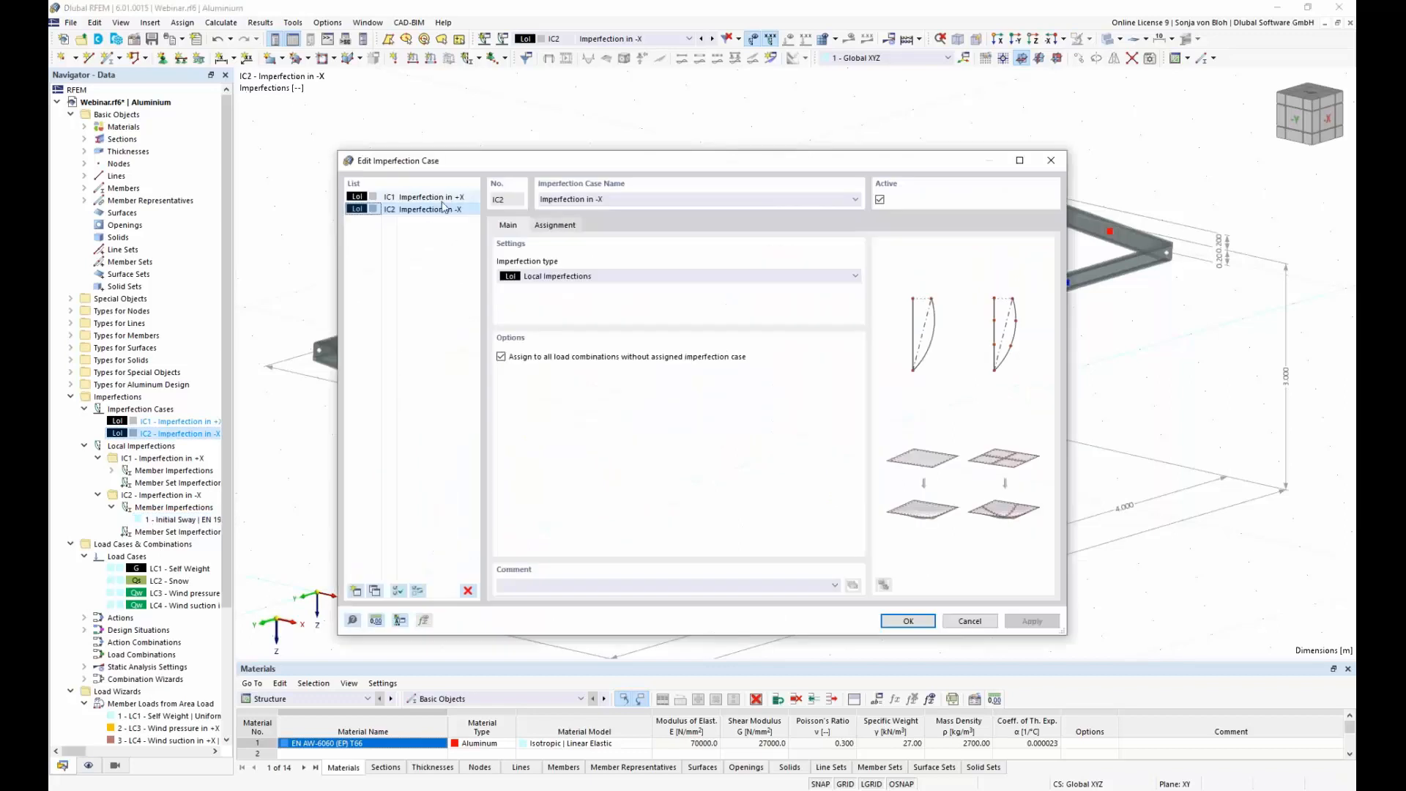
pyautogui.click(374, 591)
pyautogui.click(613, 198)
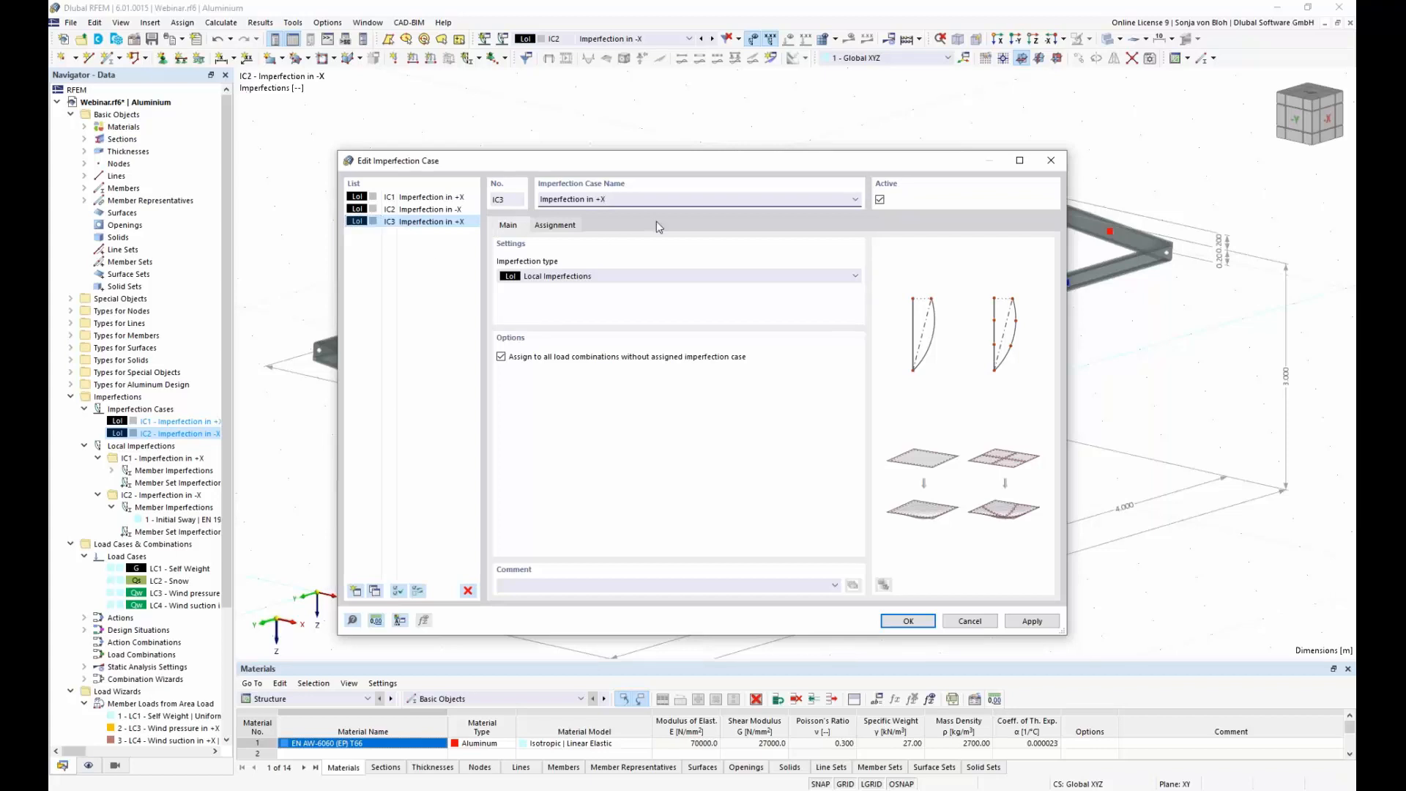
pyautogui.write('Y')
pyautogui.click(903, 621)
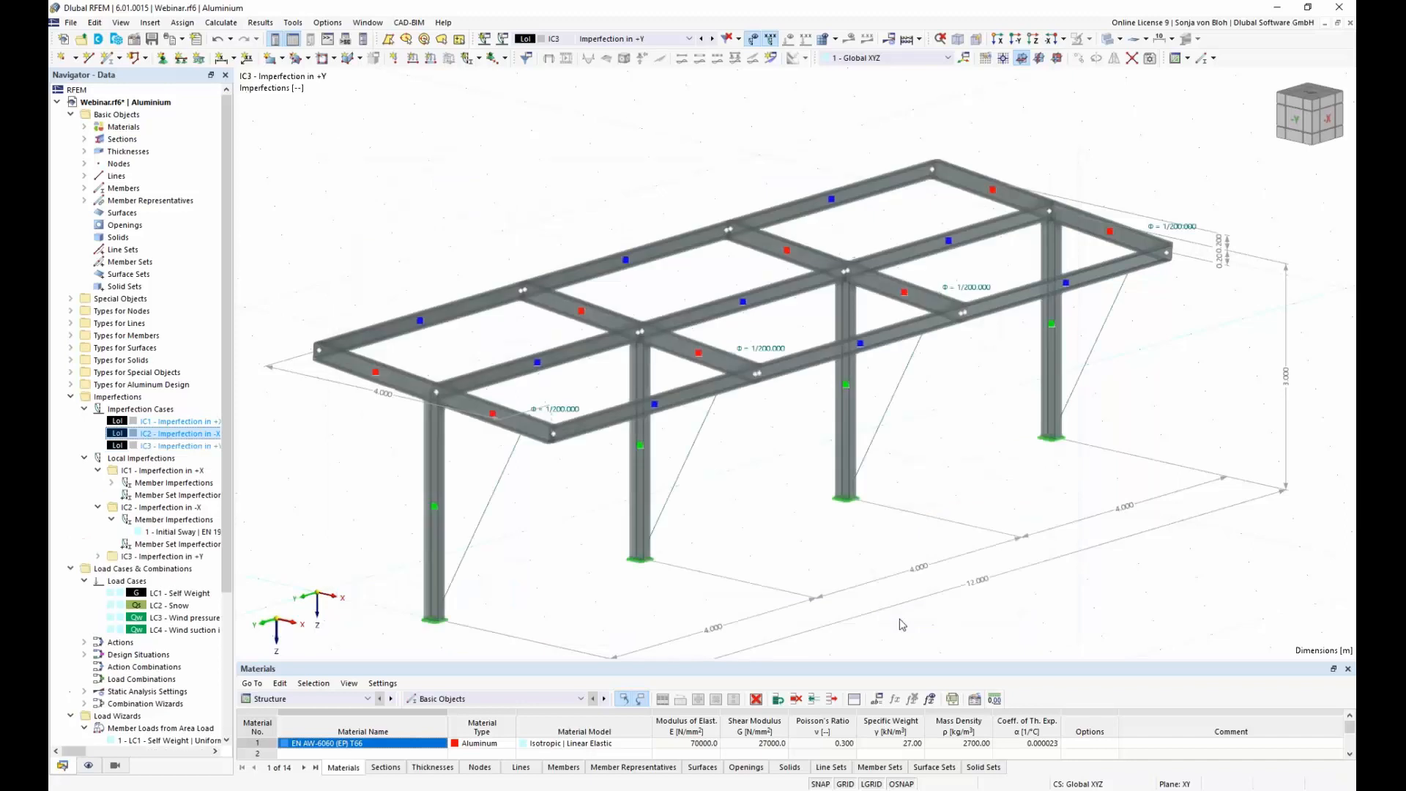
# Step: Set the initial sway in the "Imperfection in +Y" case to direction local y with 4 columns in one row
pyautogui.click(97, 557)
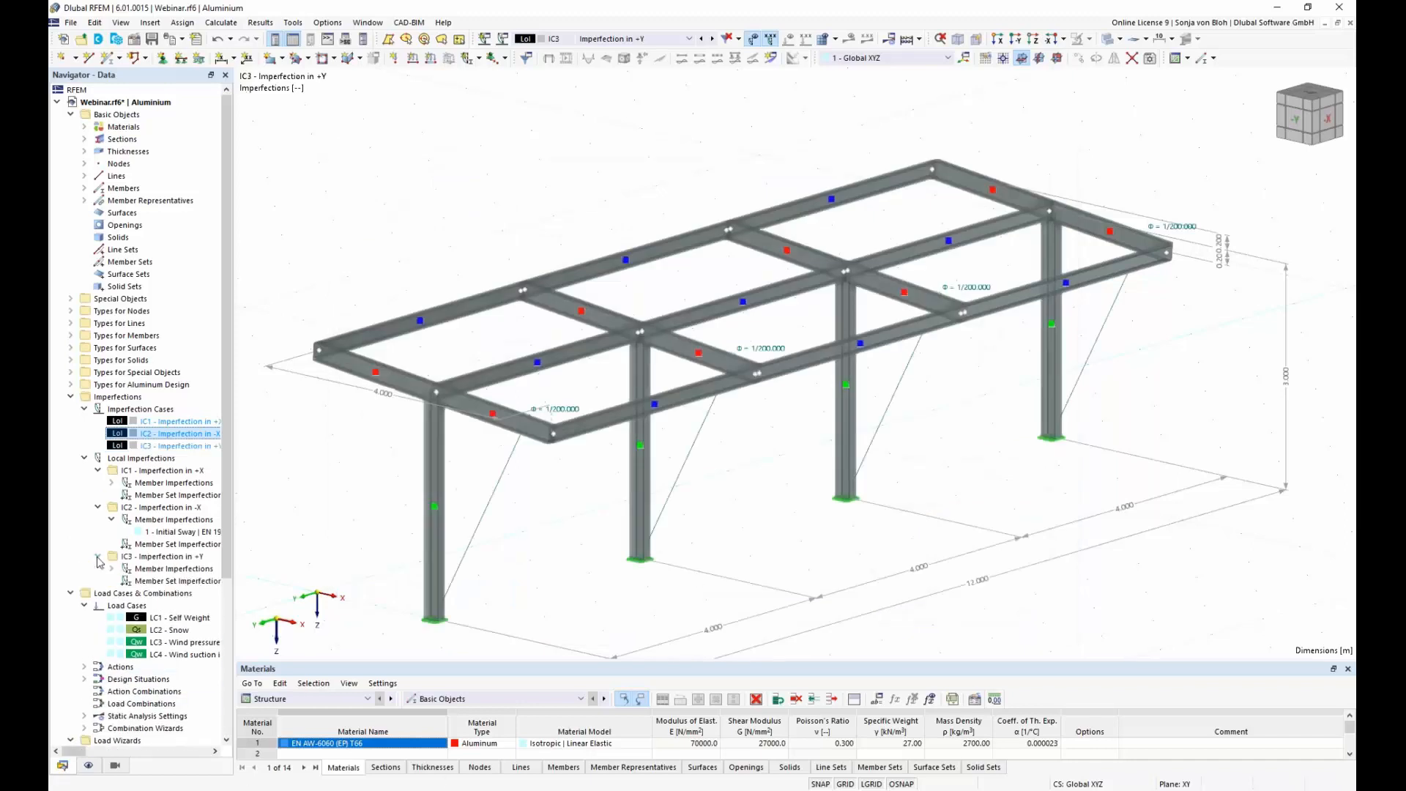
pyautogui.click(112, 569)
pyautogui.doubleClick(176, 581)
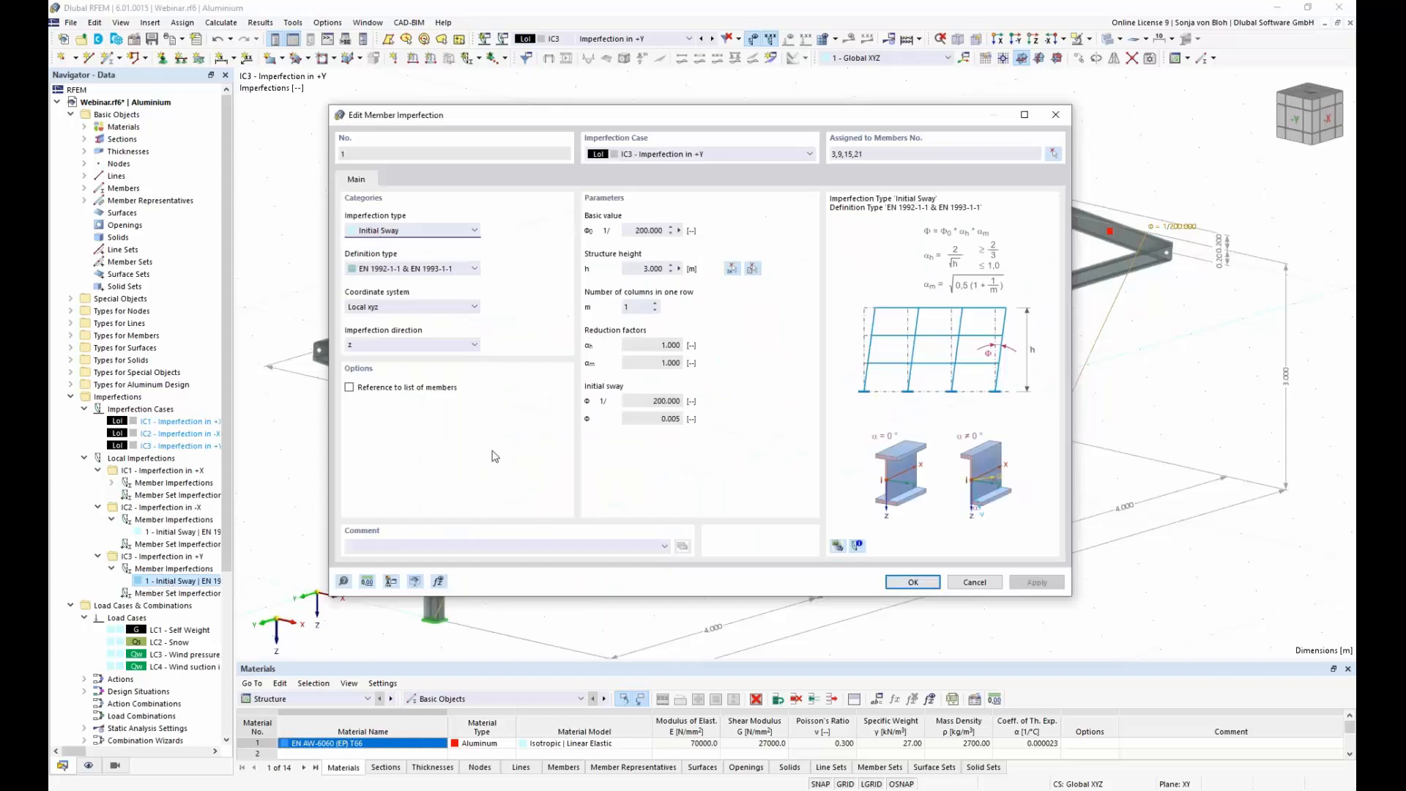
pyautogui.click(462, 344)
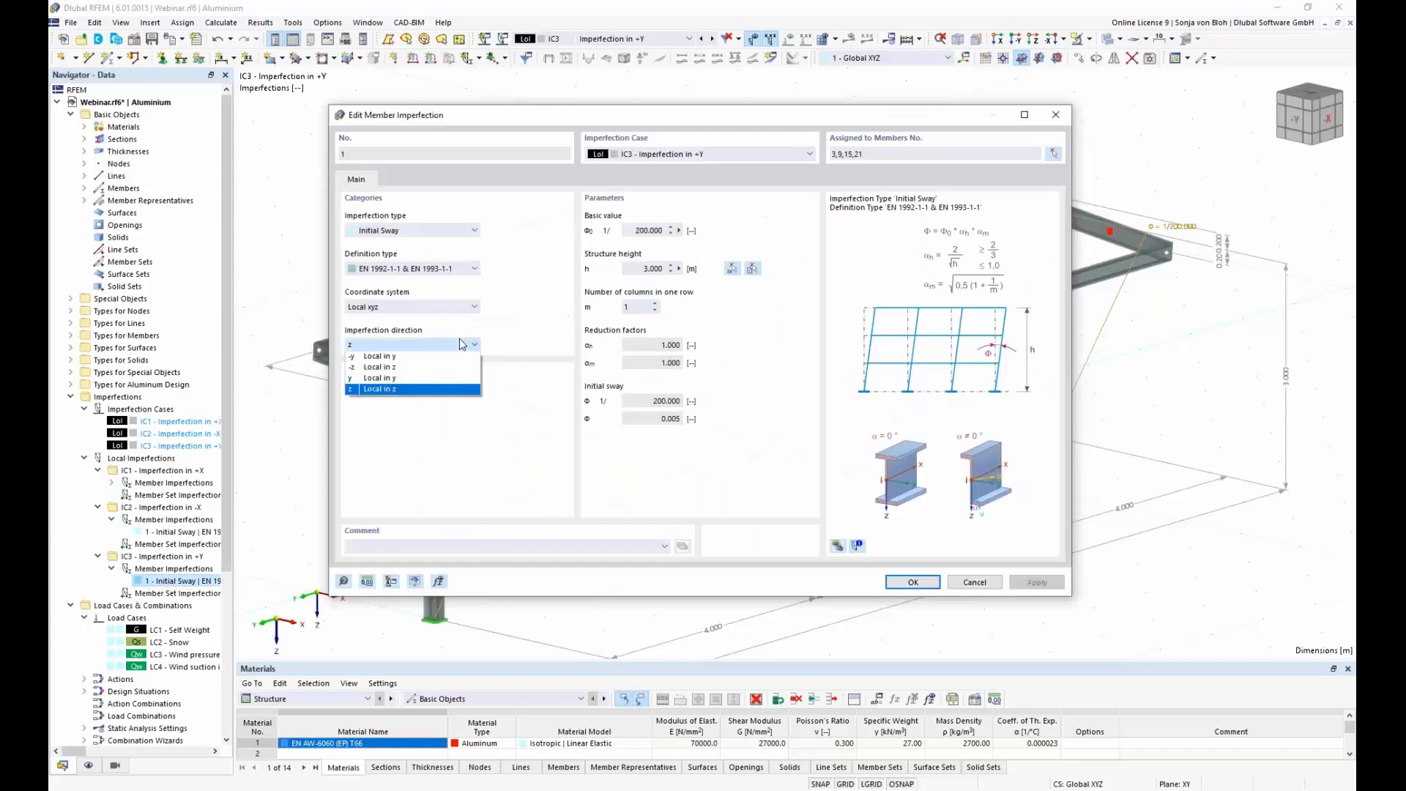
pyautogui.click(390, 379)
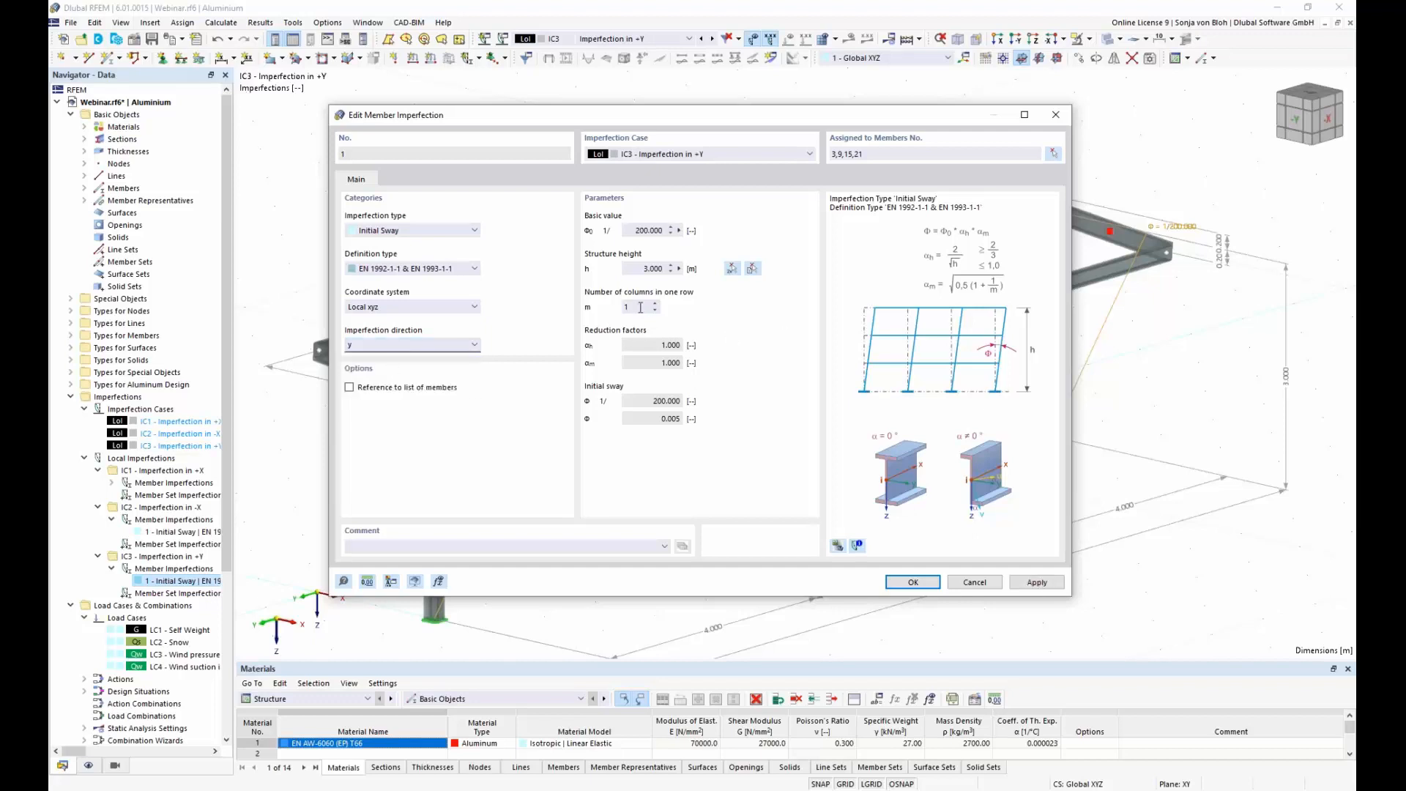
pyautogui.moveTo(673, 125); pyautogui.dragTo(691, 643)
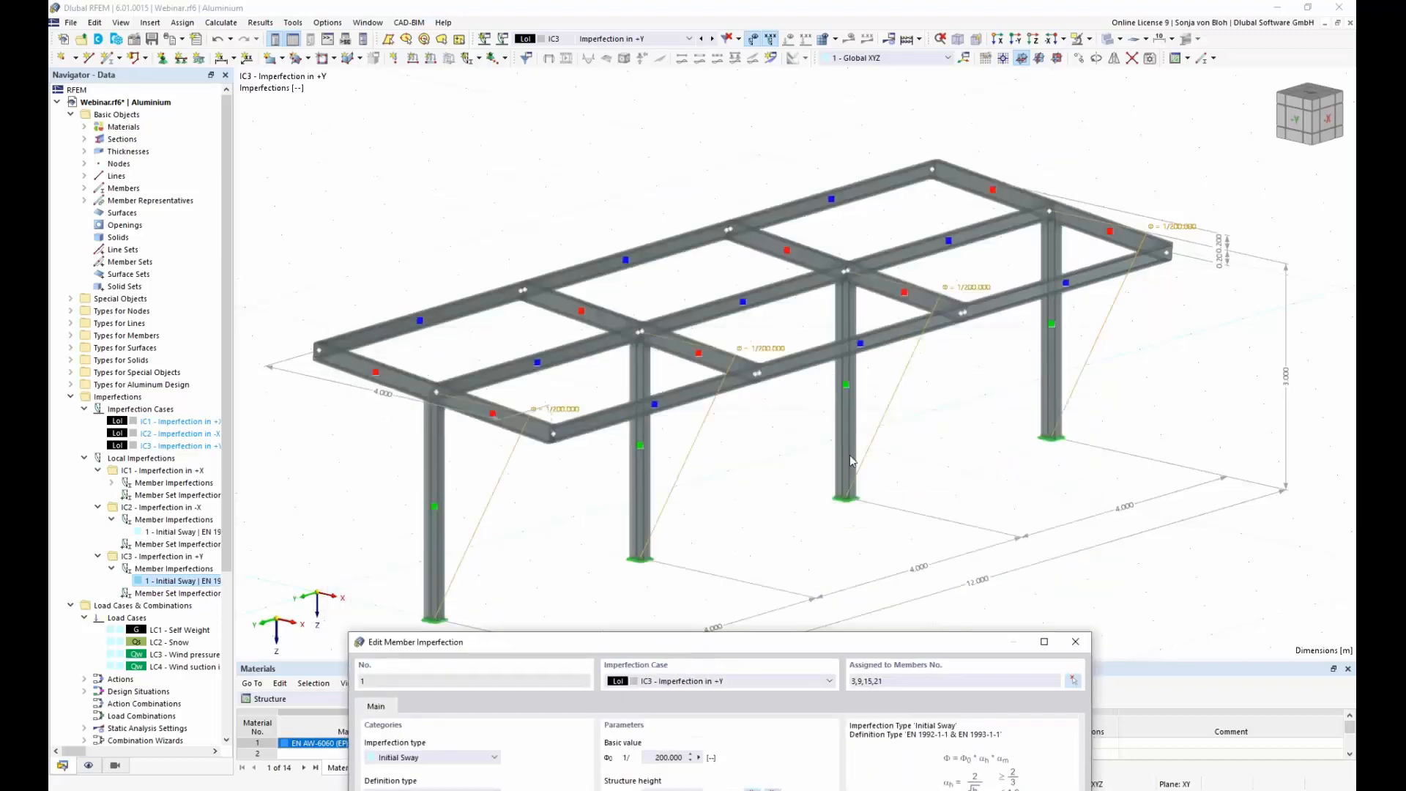
pyautogui.moveTo(648, 637); pyautogui.dragTo(613, 188)
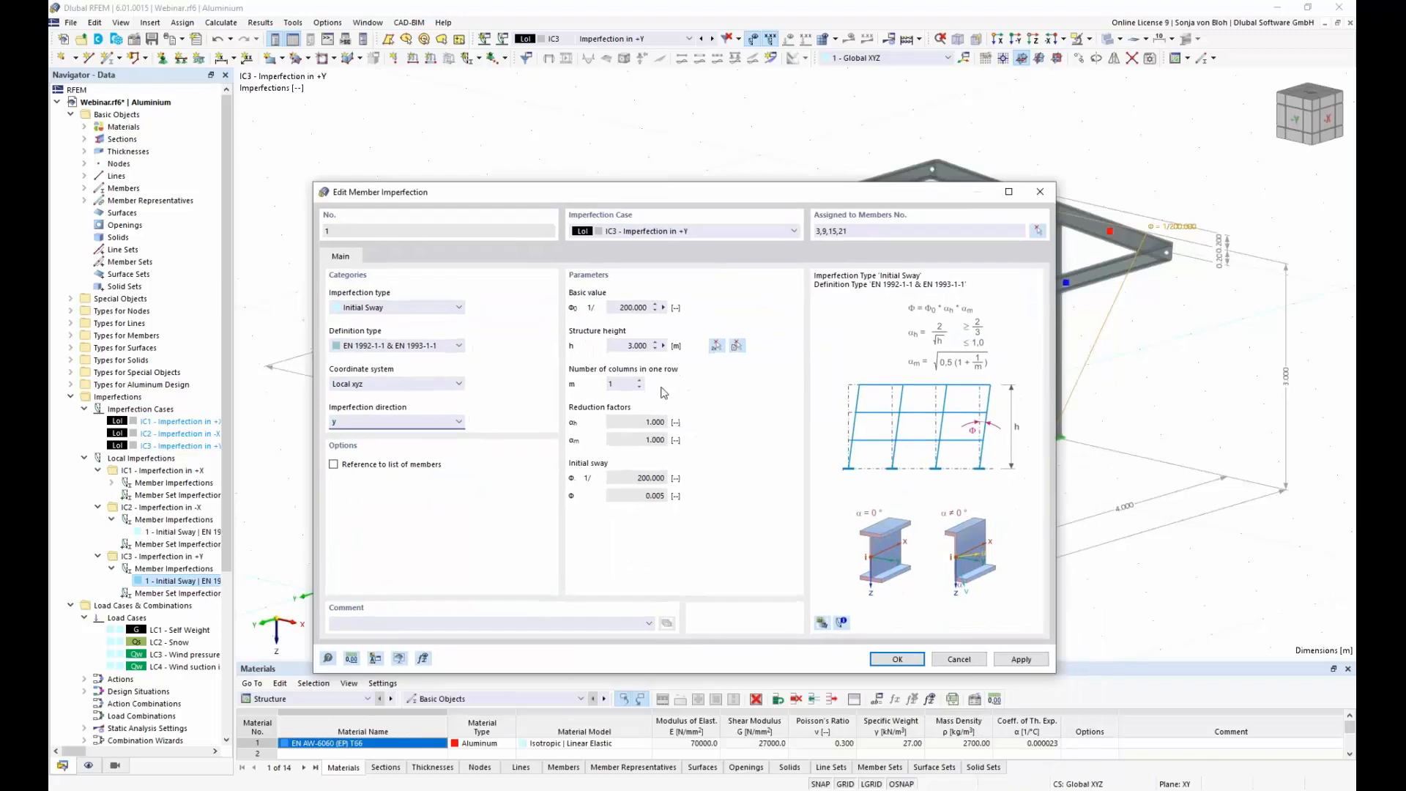
pyautogui.click(624, 385)
pyautogui.click(912, 662)
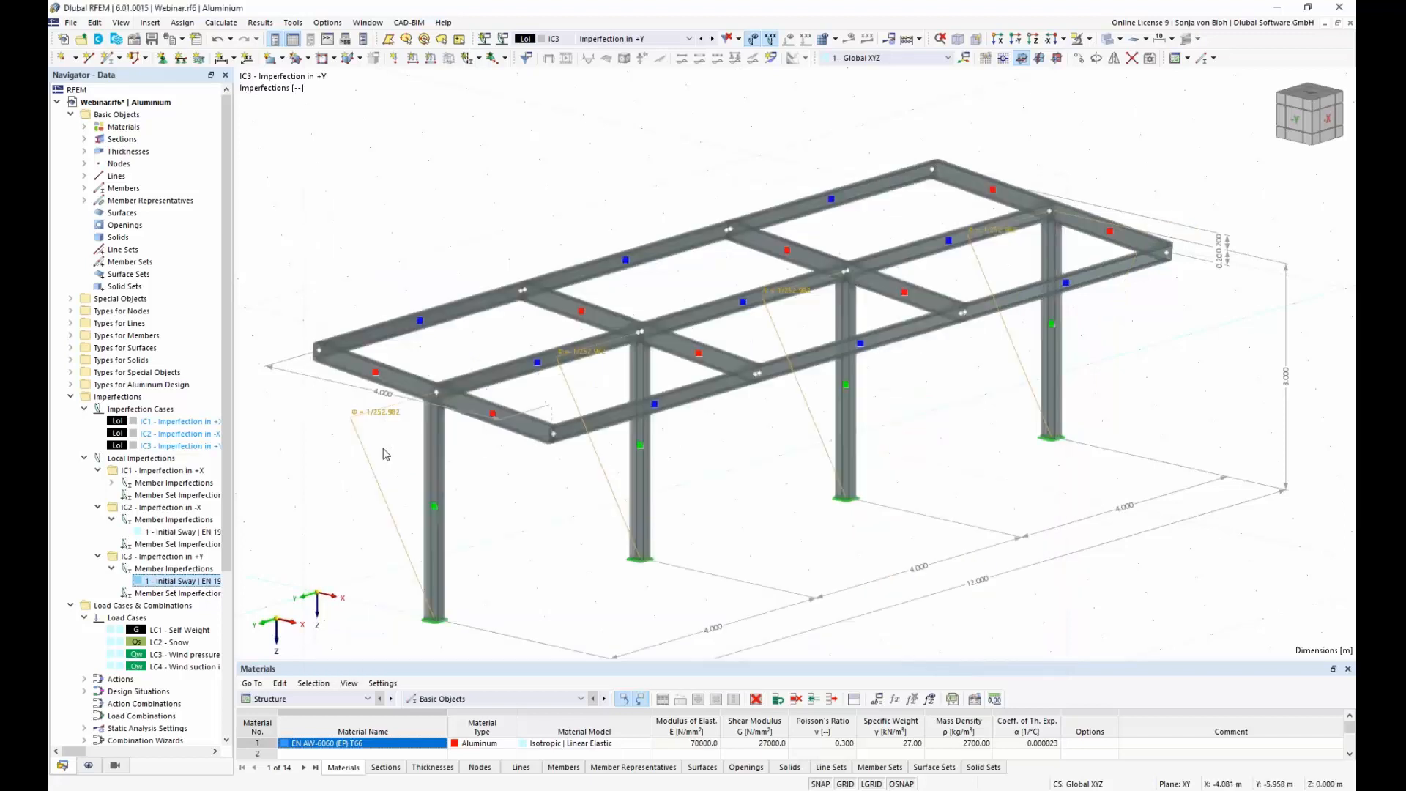
# Step: Copy the "Imperfection in +Y" case and name the copy "Imperfection in -Y"
pyautogui.doubleClick(143, 447)
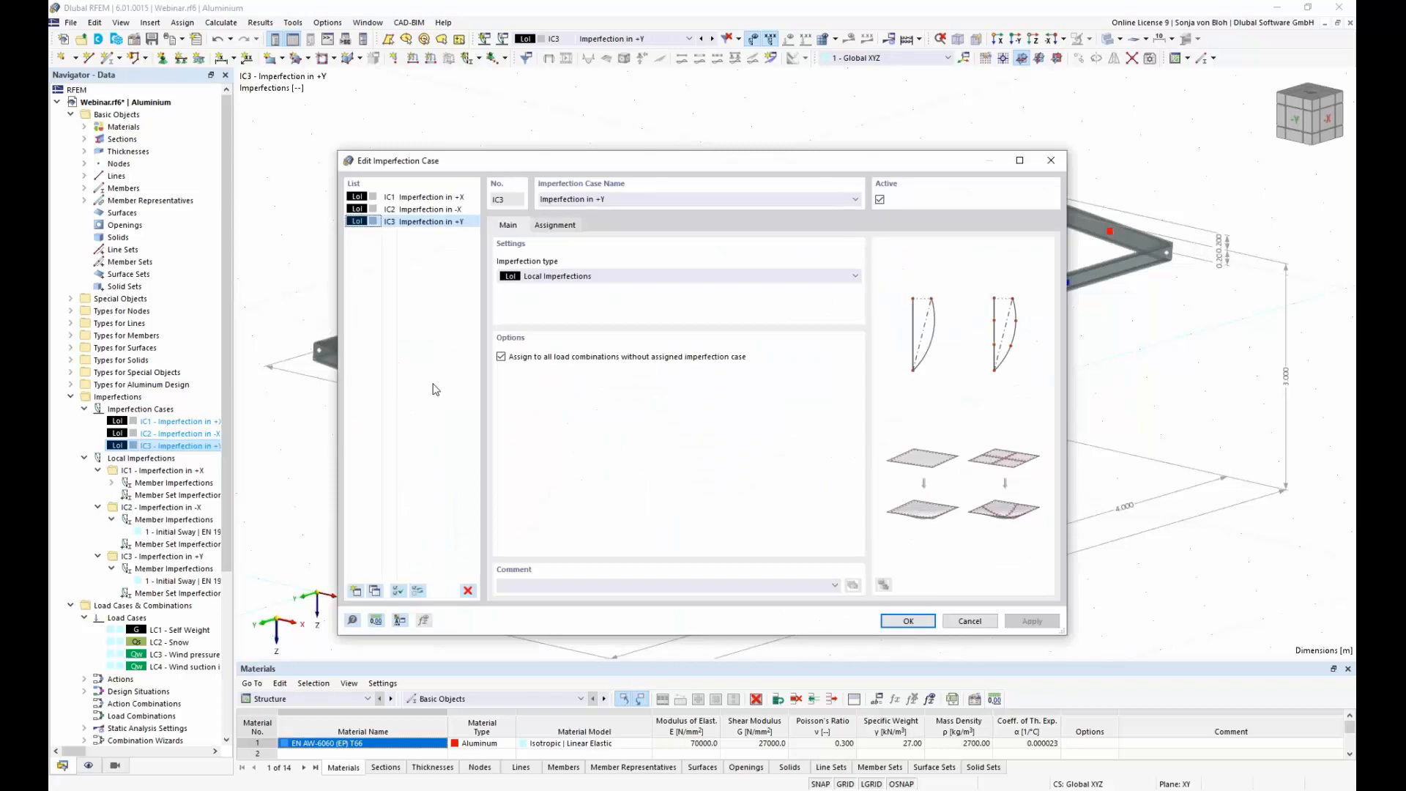
pyautogui.click(375, 591)
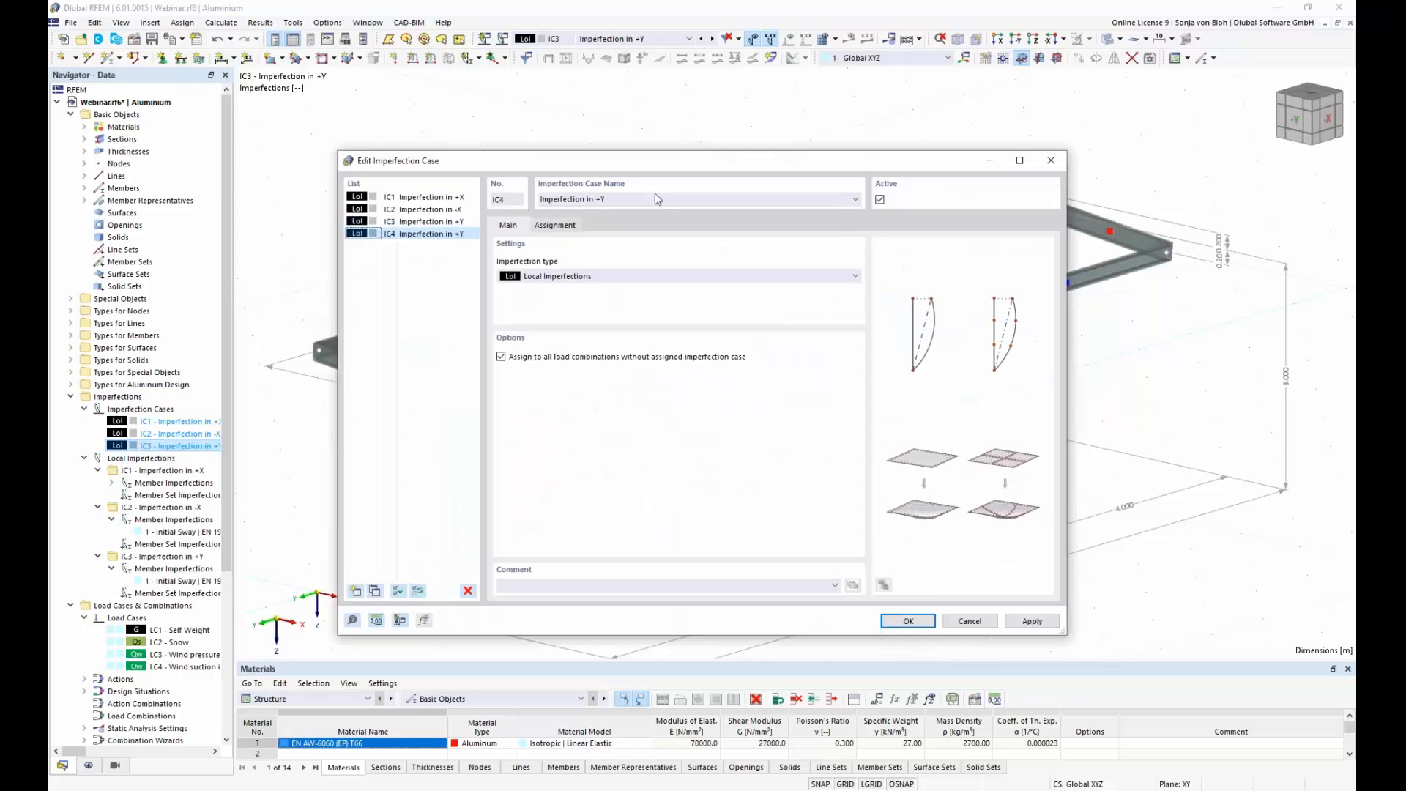
pyautogui.click(602, 200)
pyautogui.press('BackSpace')
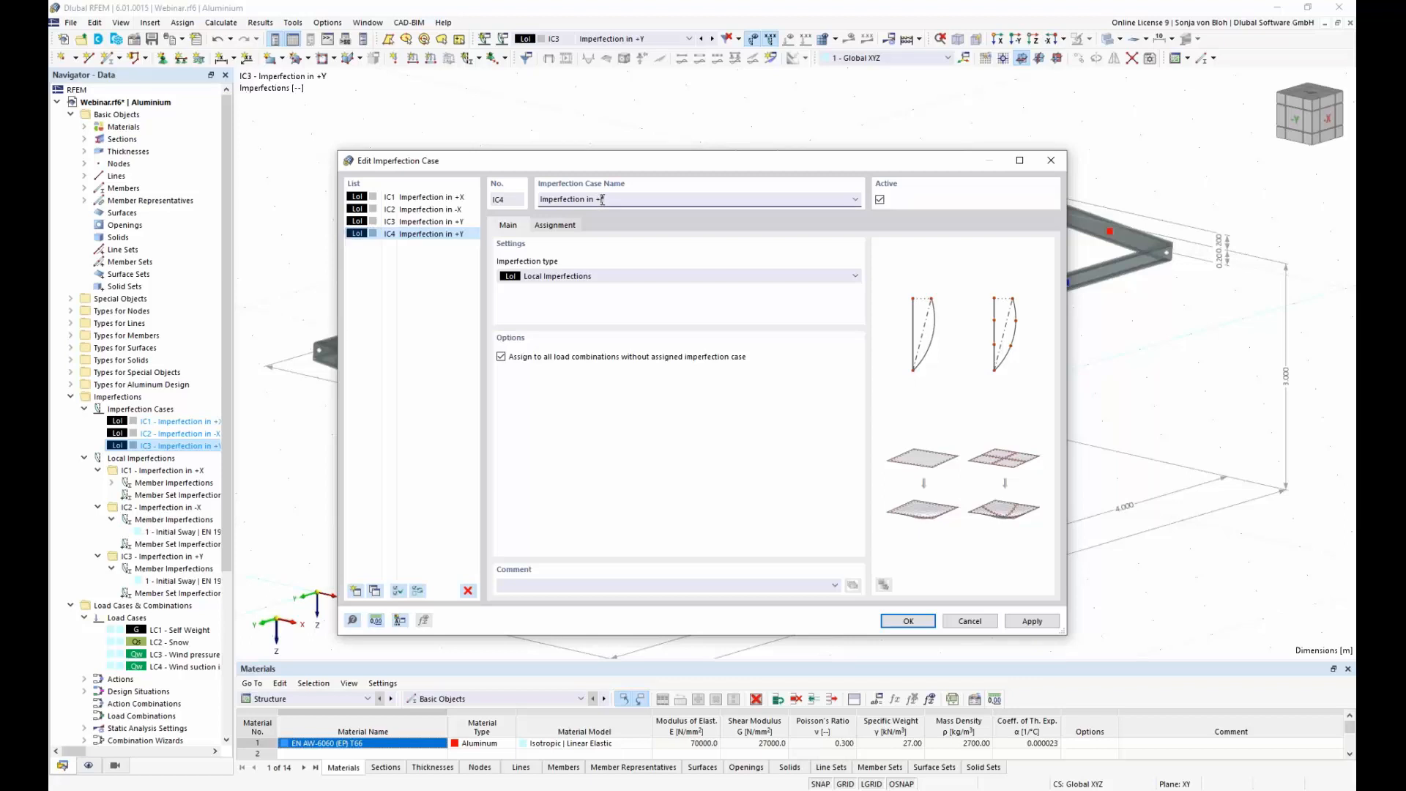
pyautogui.write('-')
pyautogui.click(915, 623)
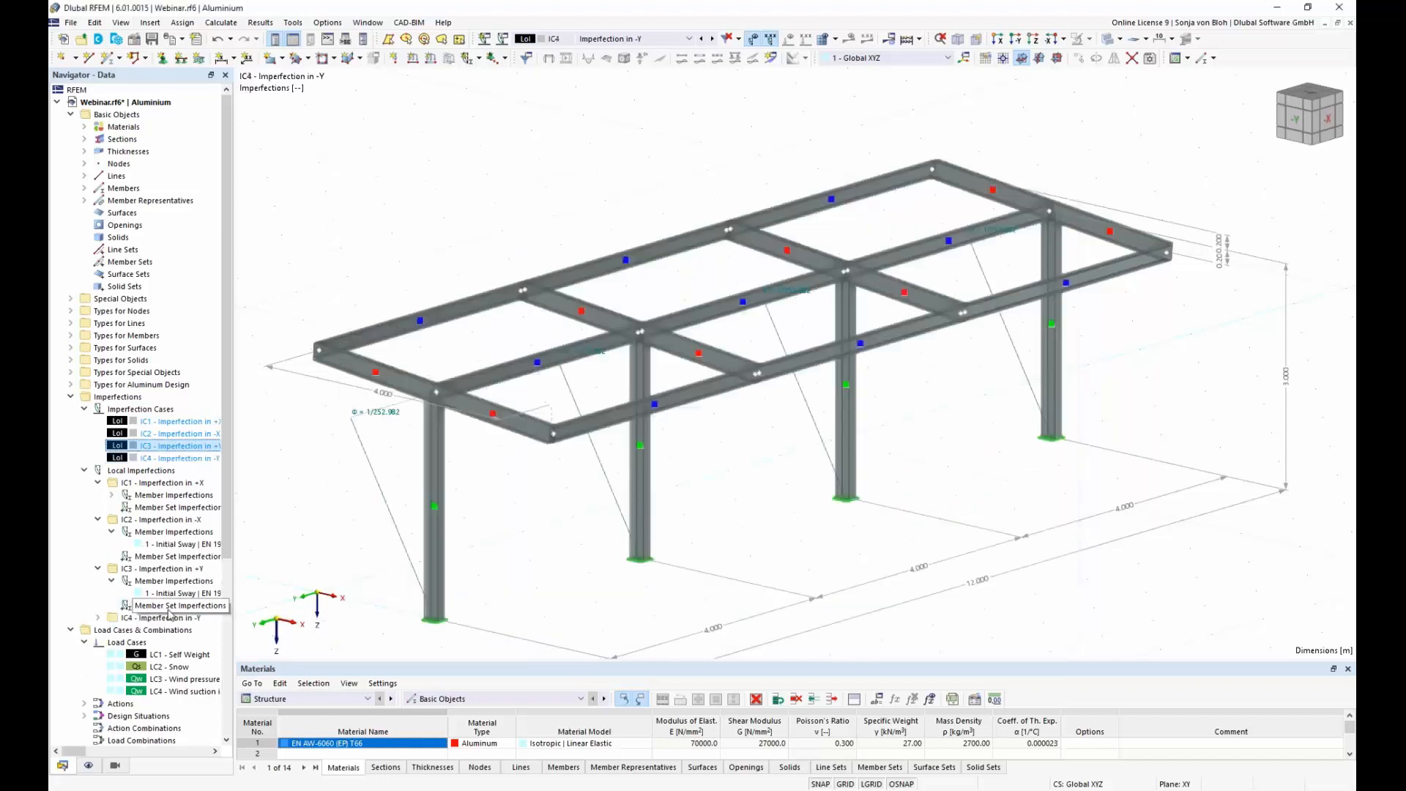
# Step: Set the imperfection direction of the initial sway in the "Imperfection in -Y" case to local -y
pyautogui.click(98, 618)
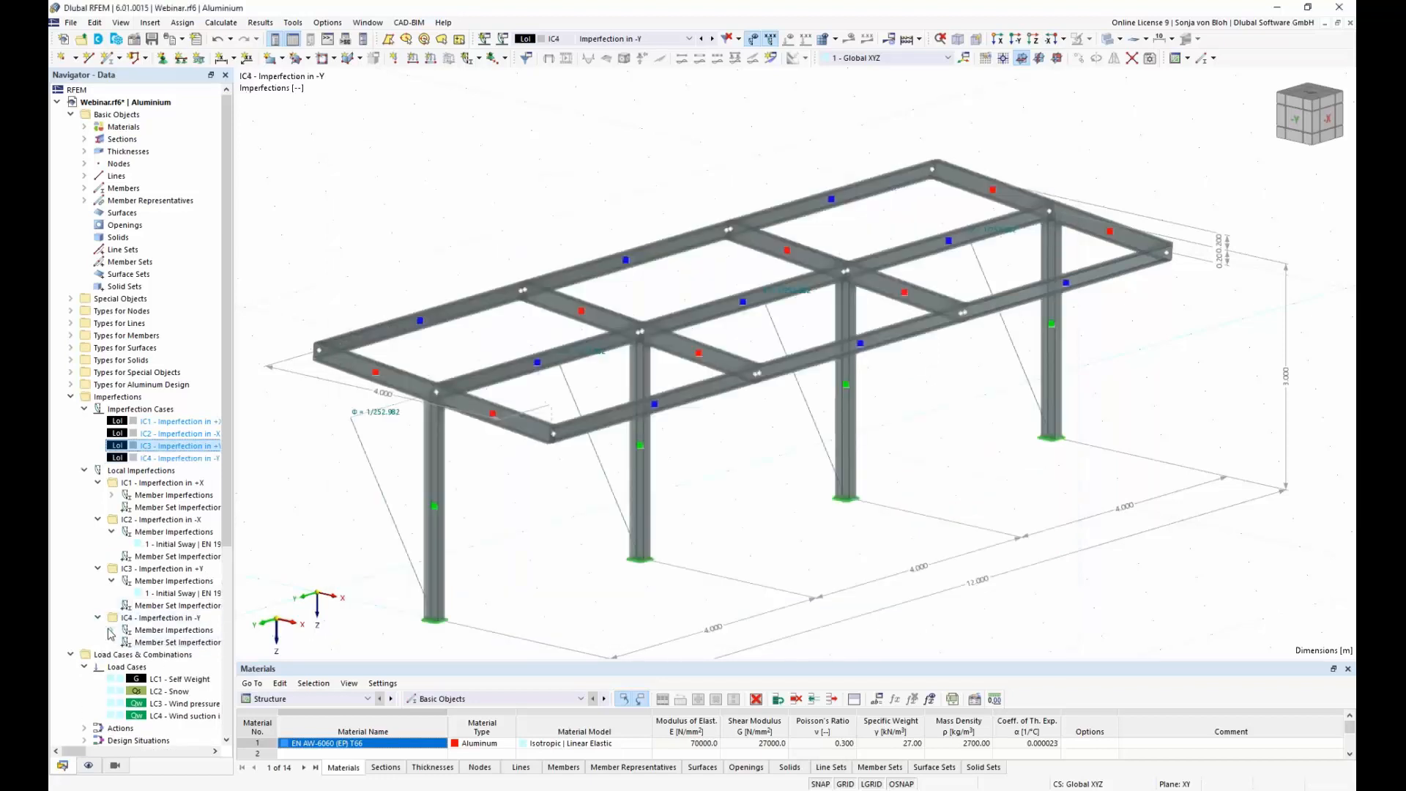
pyautogui.click(111, 630)
pyautogui.doubleClick(176, 643)
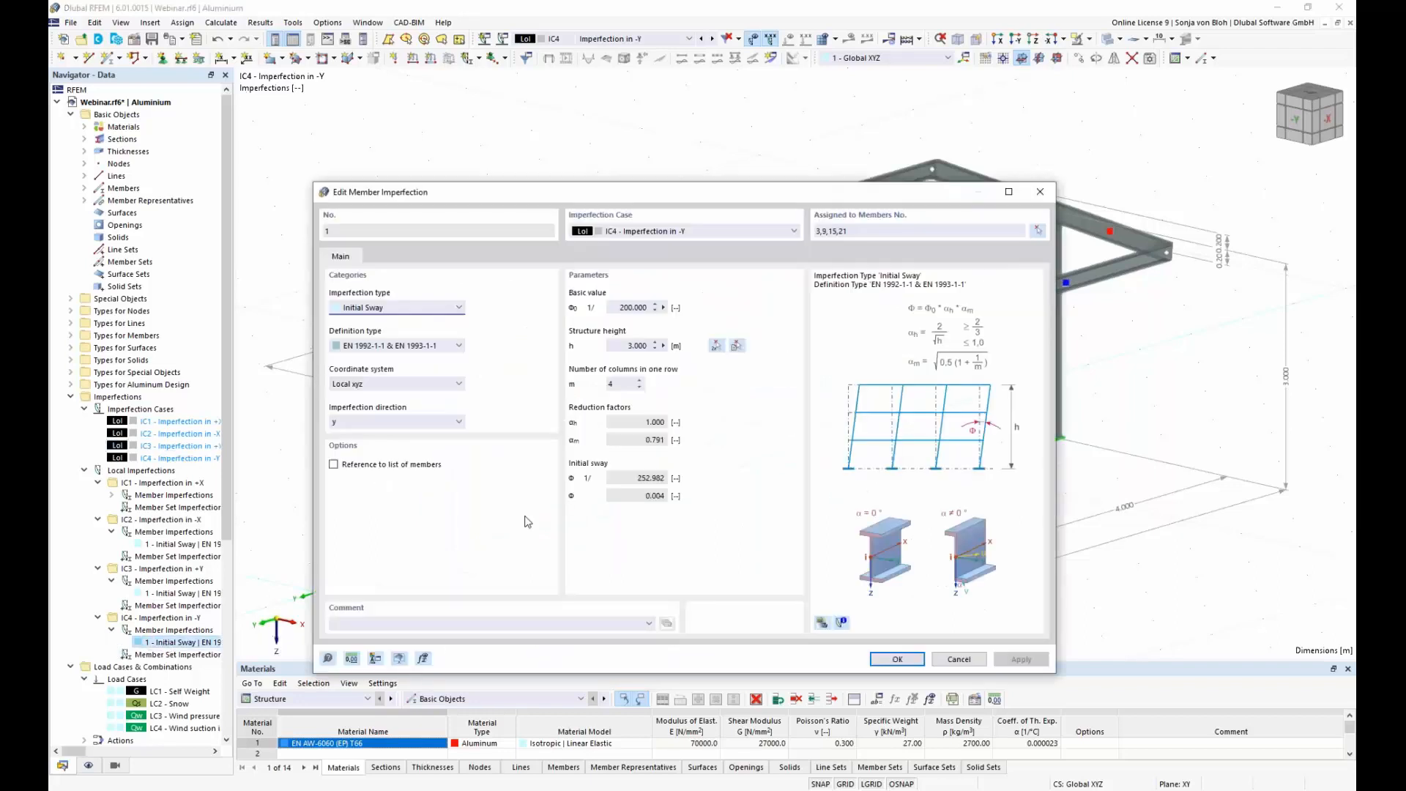
pyautogui.click(447, 424)
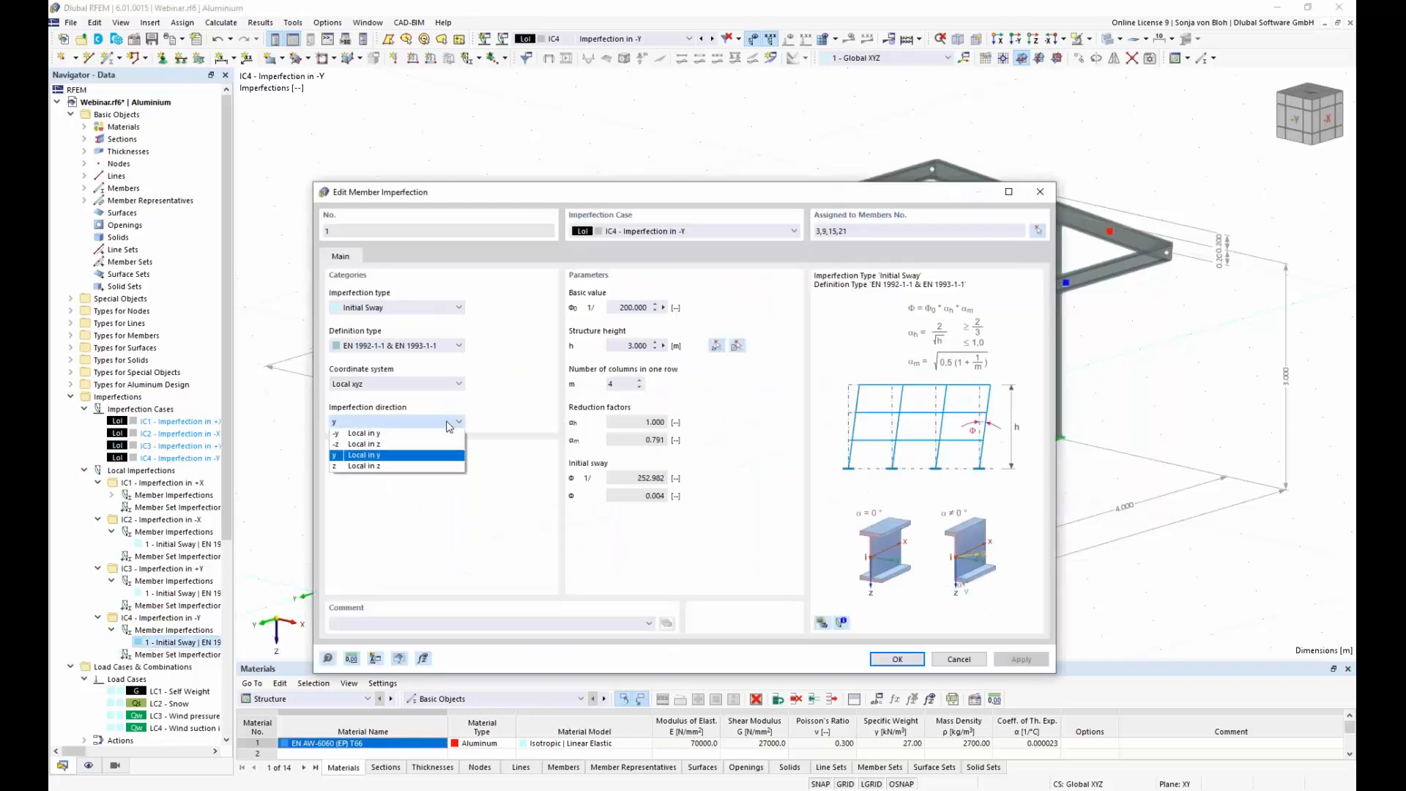
pyautogui.click(412, 434)
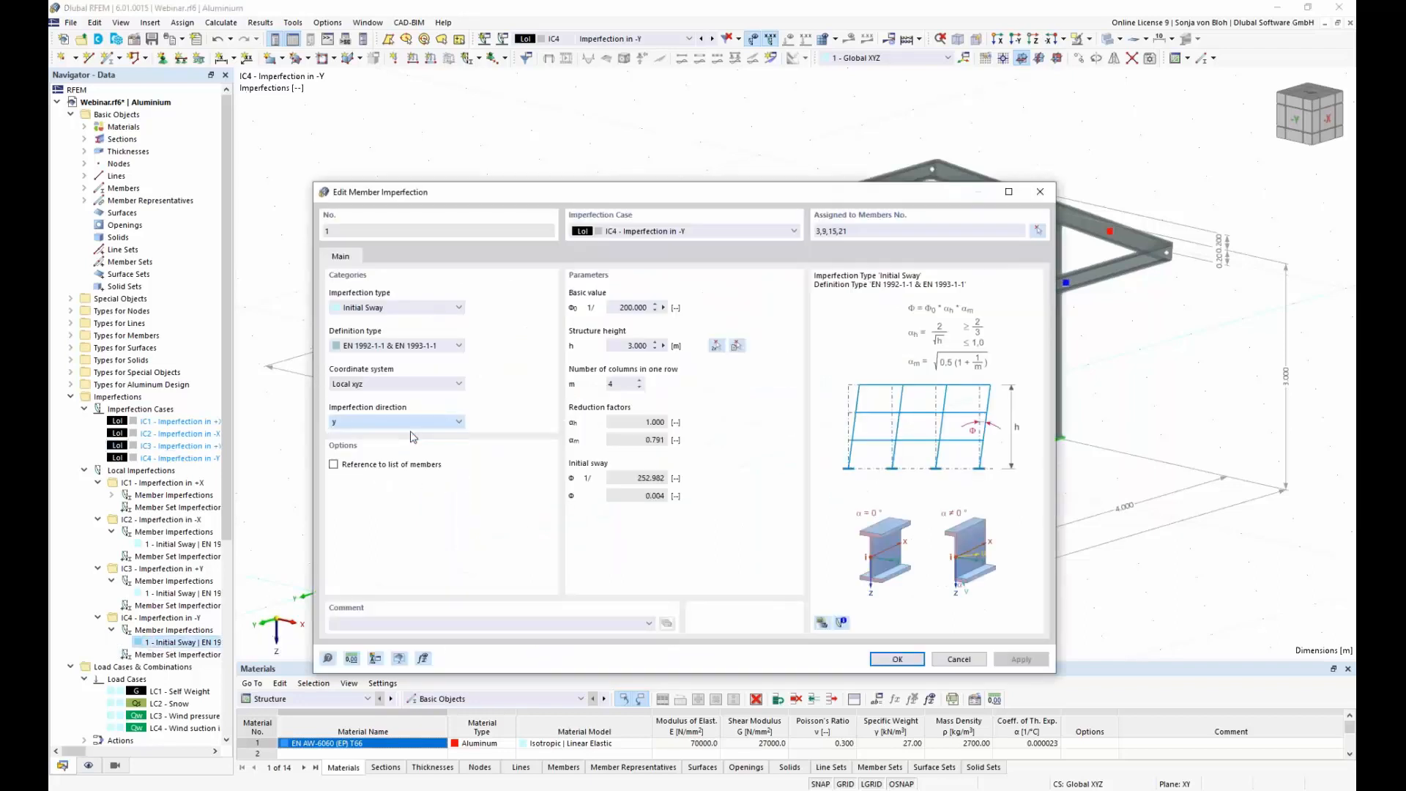
pyautogui.click(897, 660)
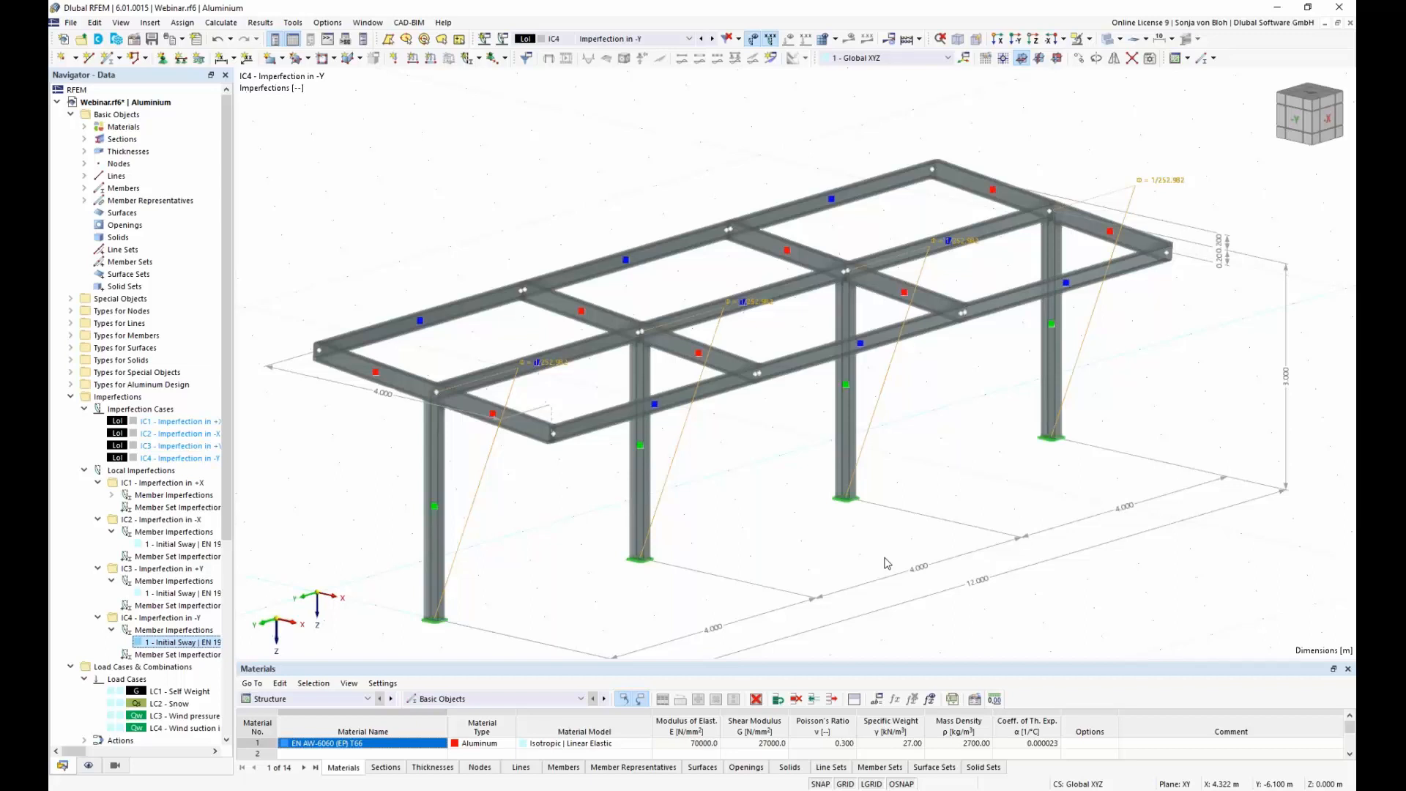
# Step: Set the second-order load combination wizard to also generate the same load combinations without imperfection case
pyautogui.click(71, 397)
pyautogui.click(70, 409)
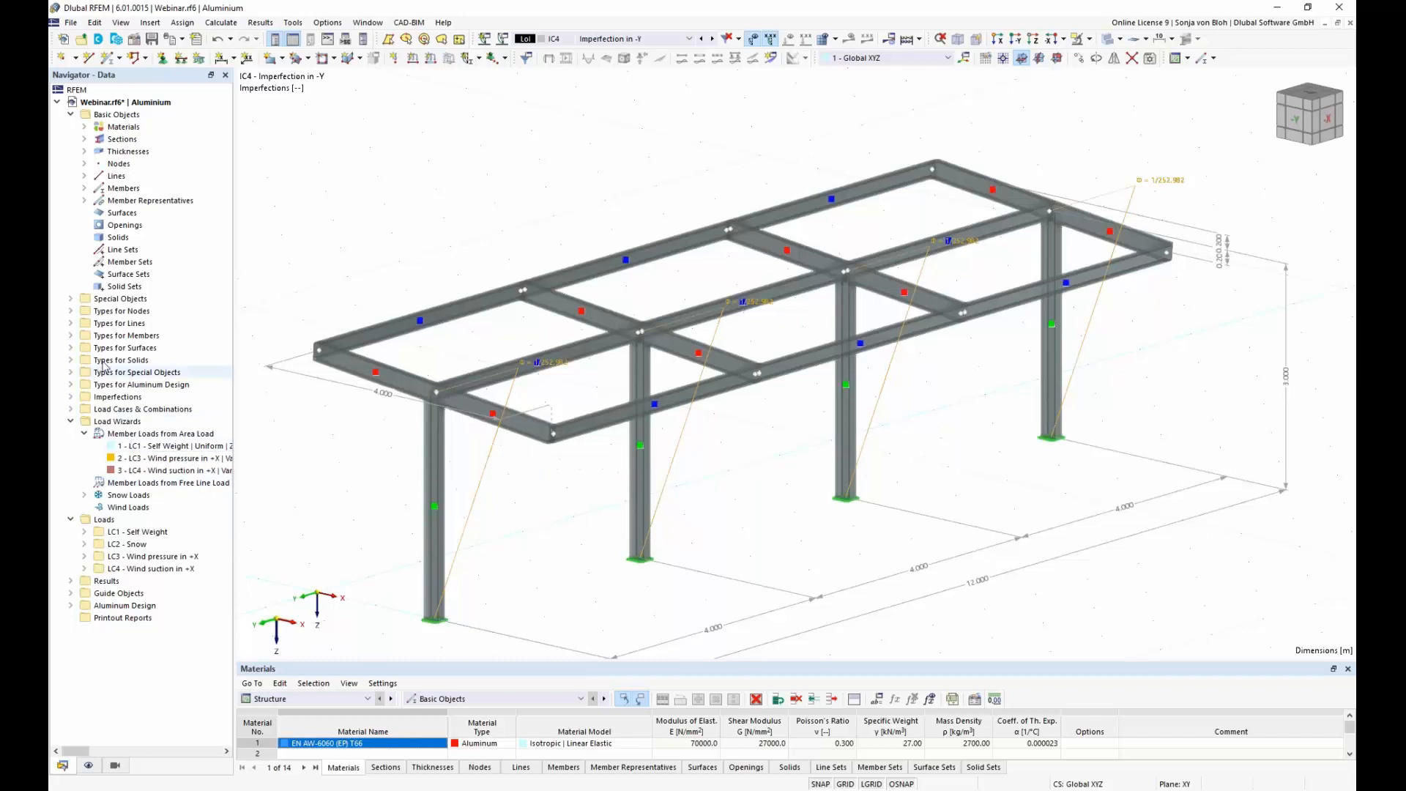
pyautogui.click(70, 408)
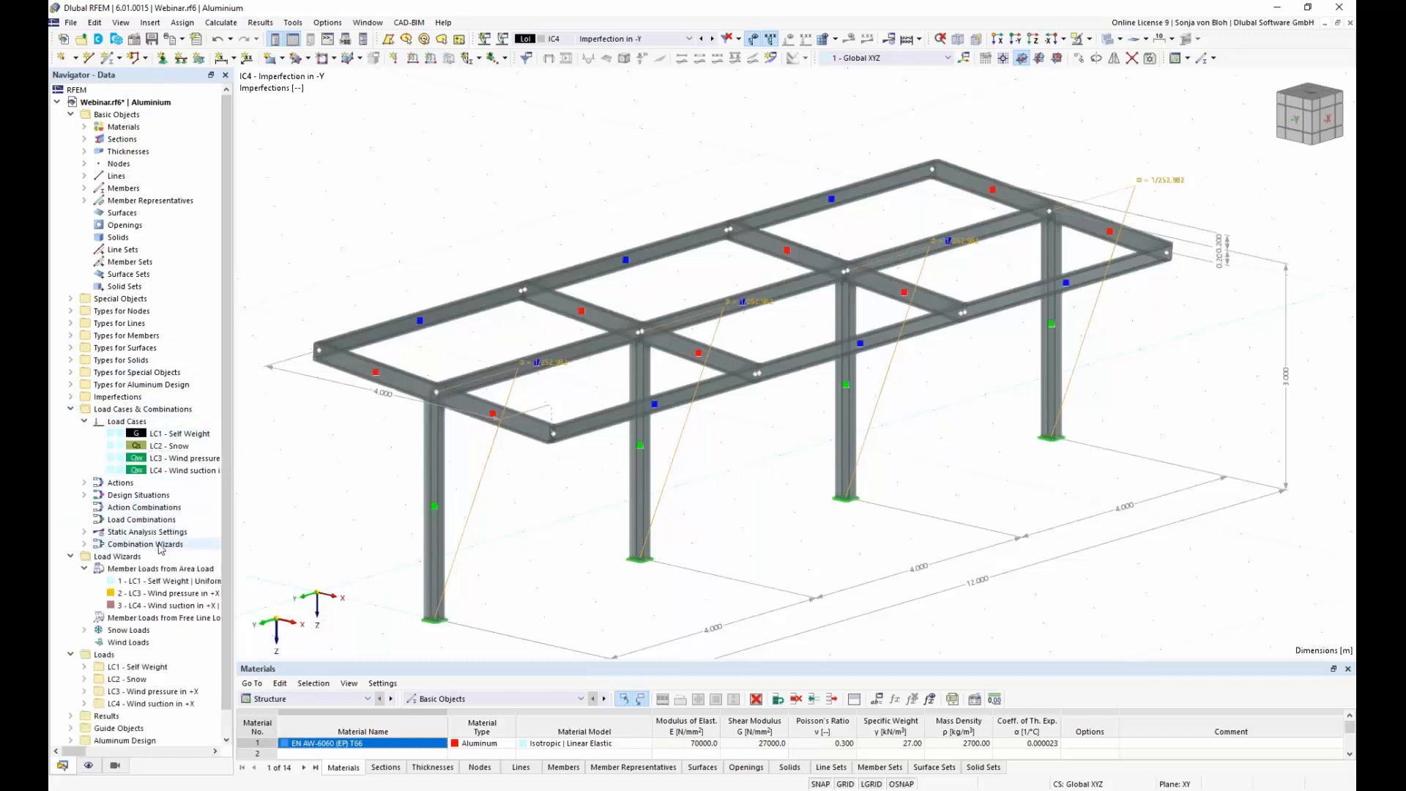
pyautogui.click(84, 543)
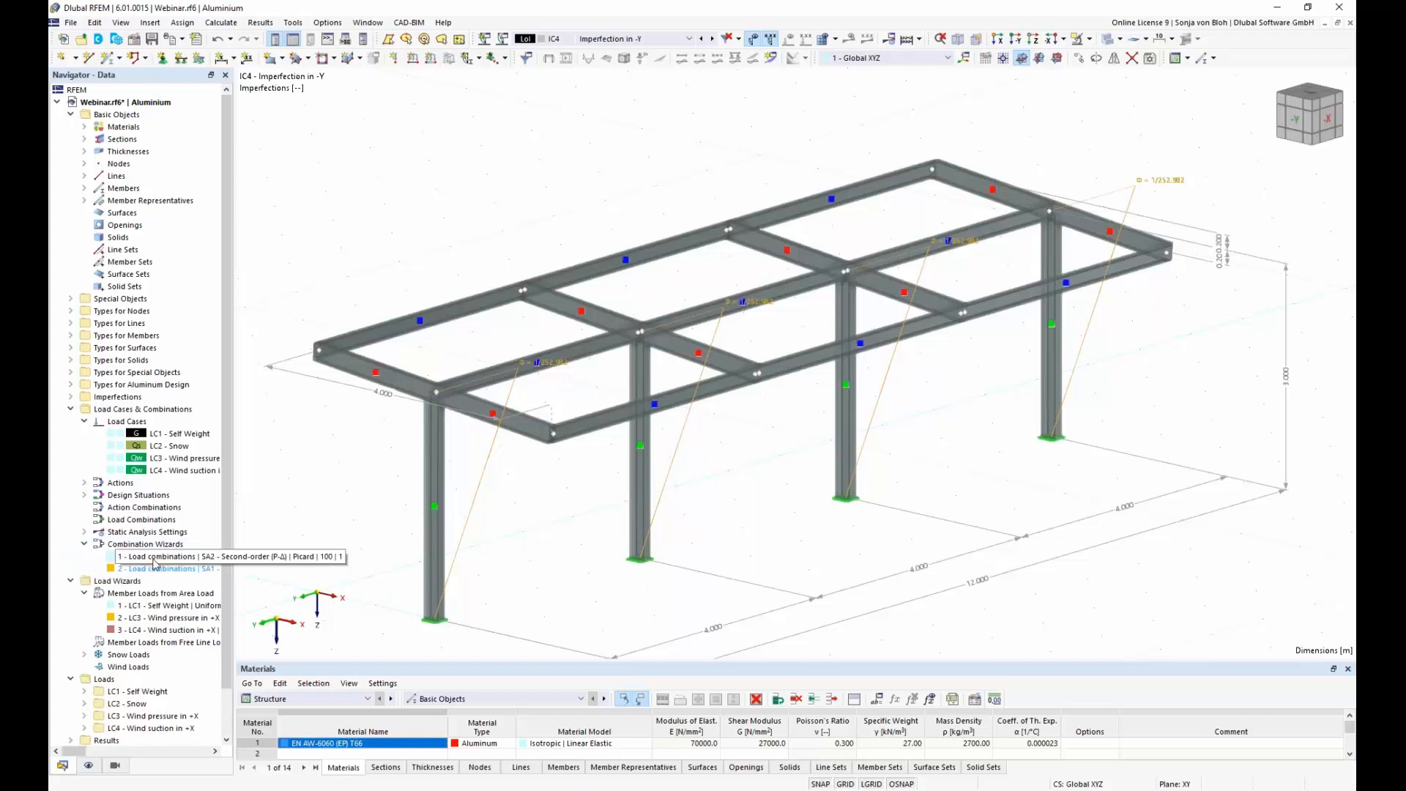
pyautogui.doubleClick(161, 556)
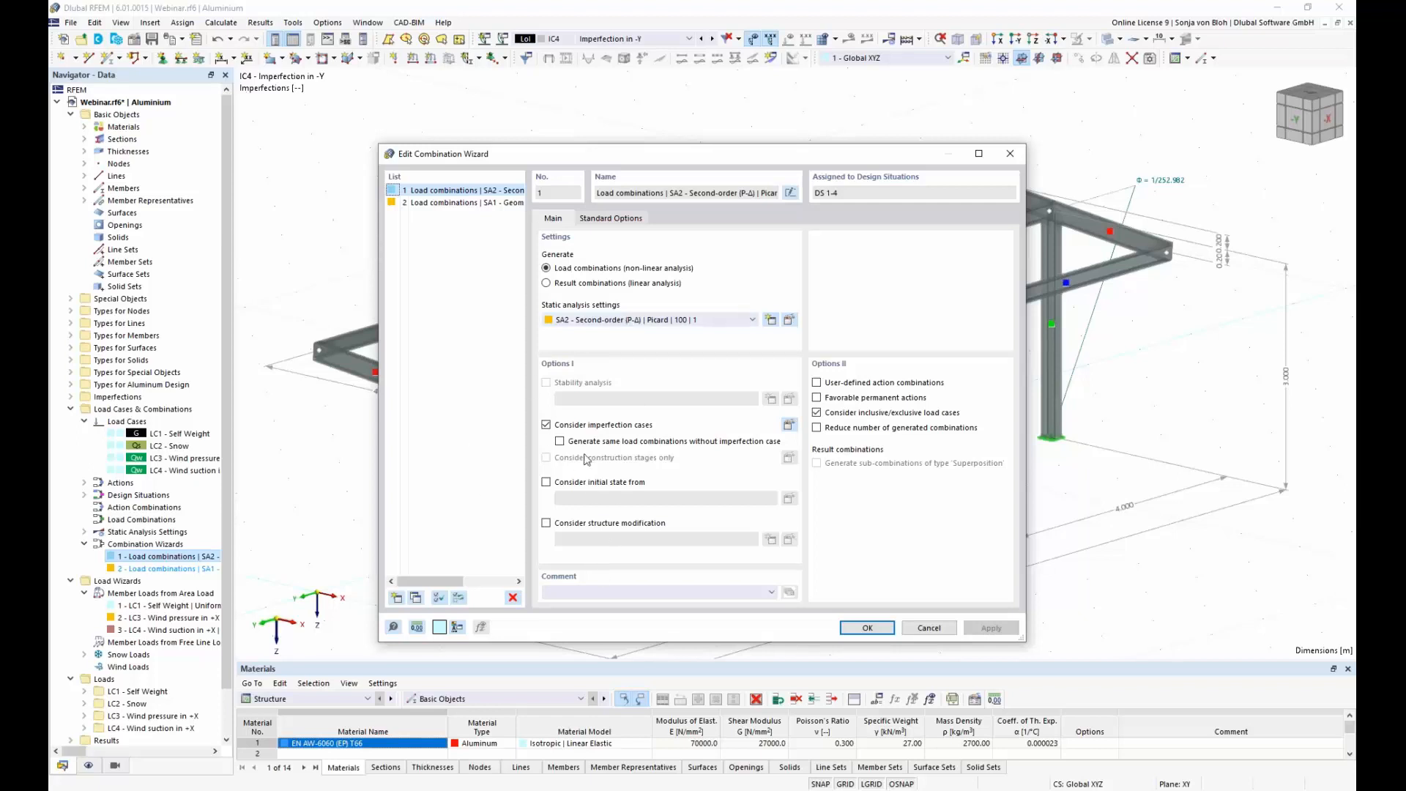
pyautogui.click(561, 441)
pyautogui.click(868, 629)
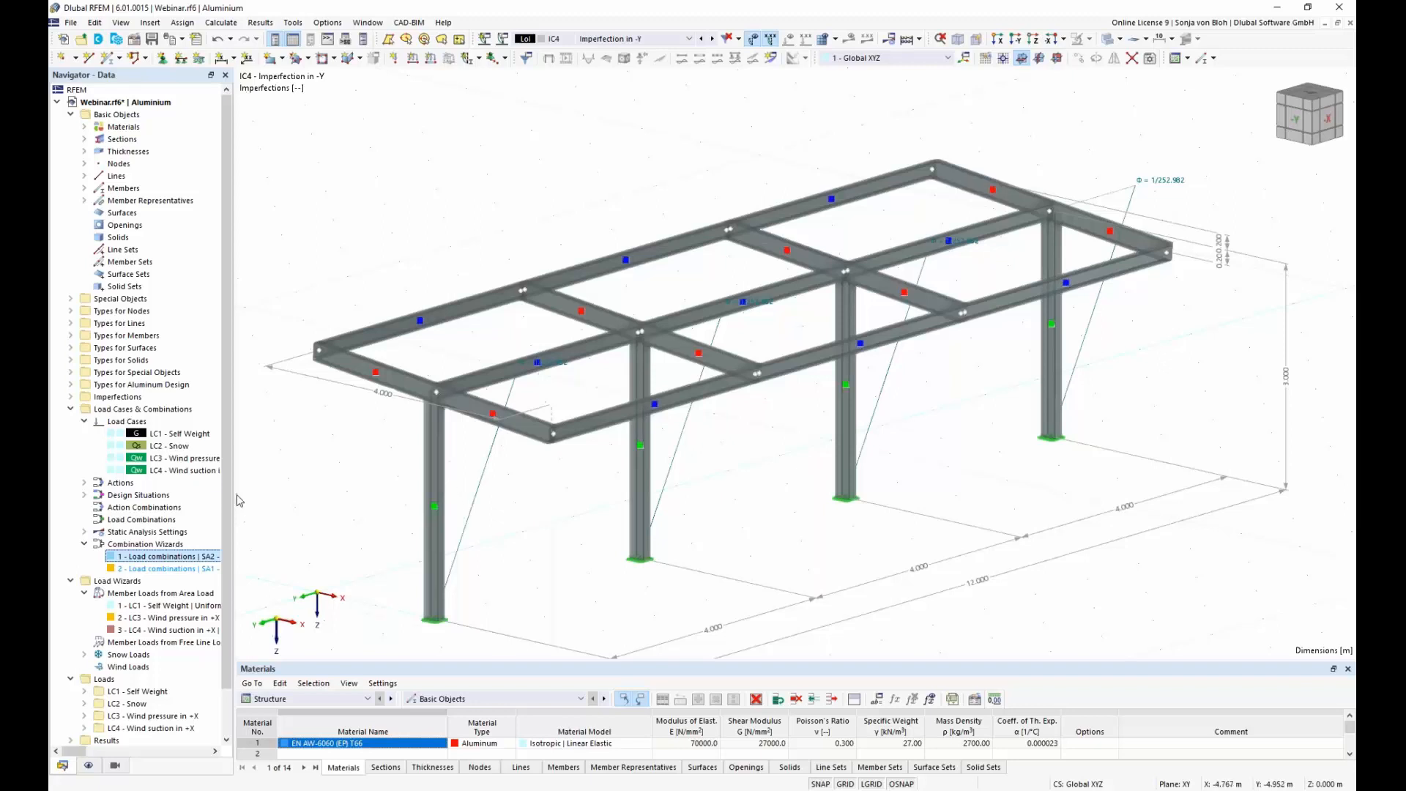
# Step: Review the permanent, snow and wind actions with their assigned load cases, and check the action type options for wind
pyautogui.click(84, 482)
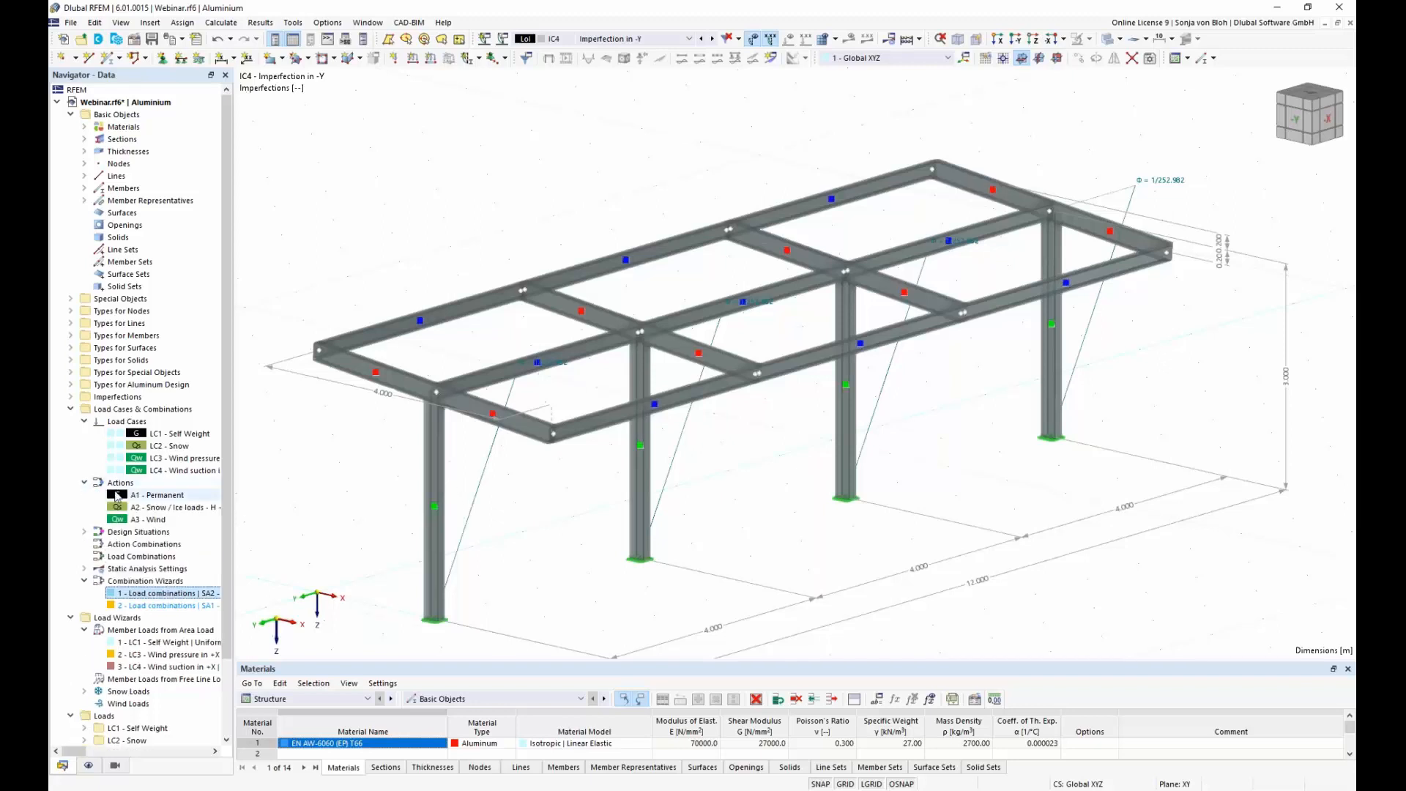
pyautogui.rightClick(119, 488)
pyautogui.click(179, 500)
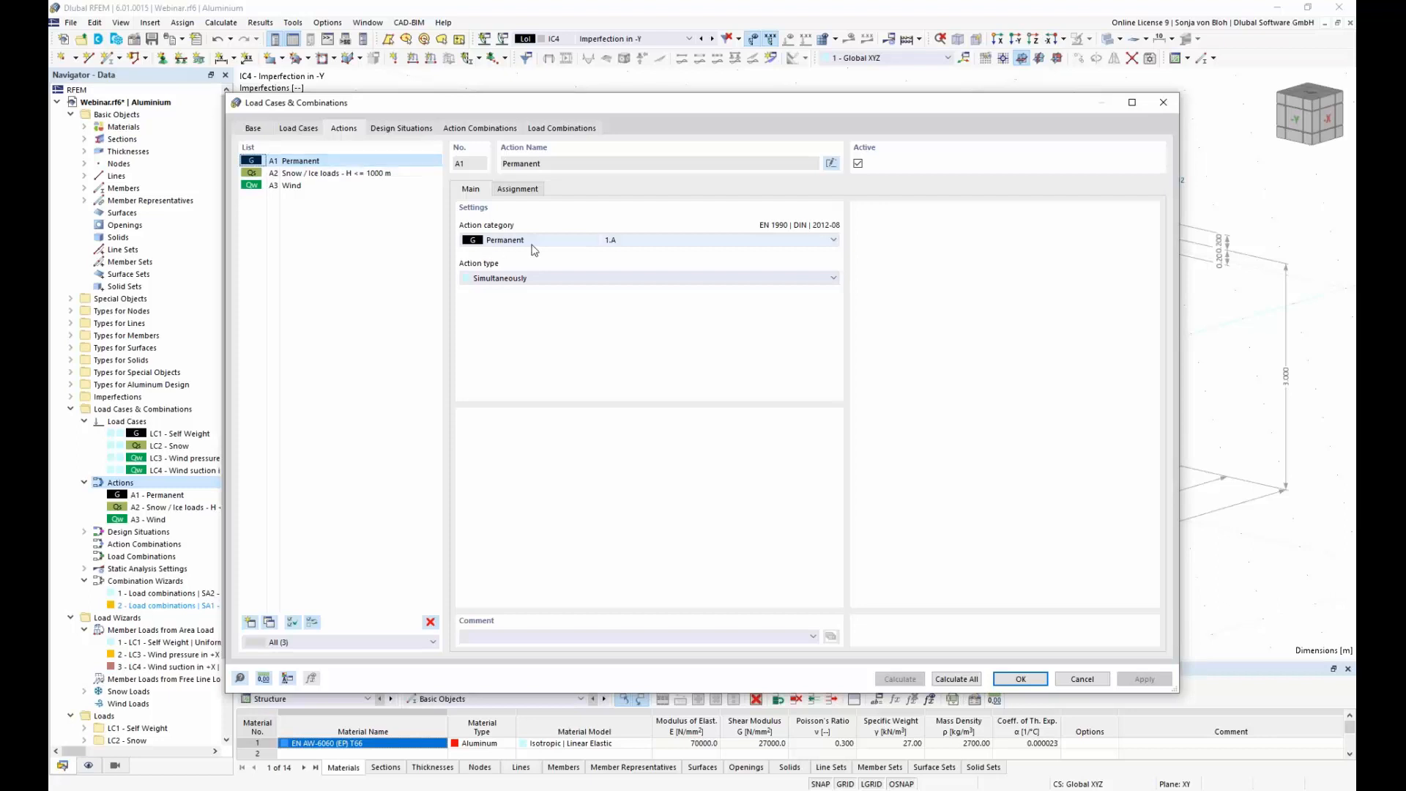
pyautogui.click(528, 188)
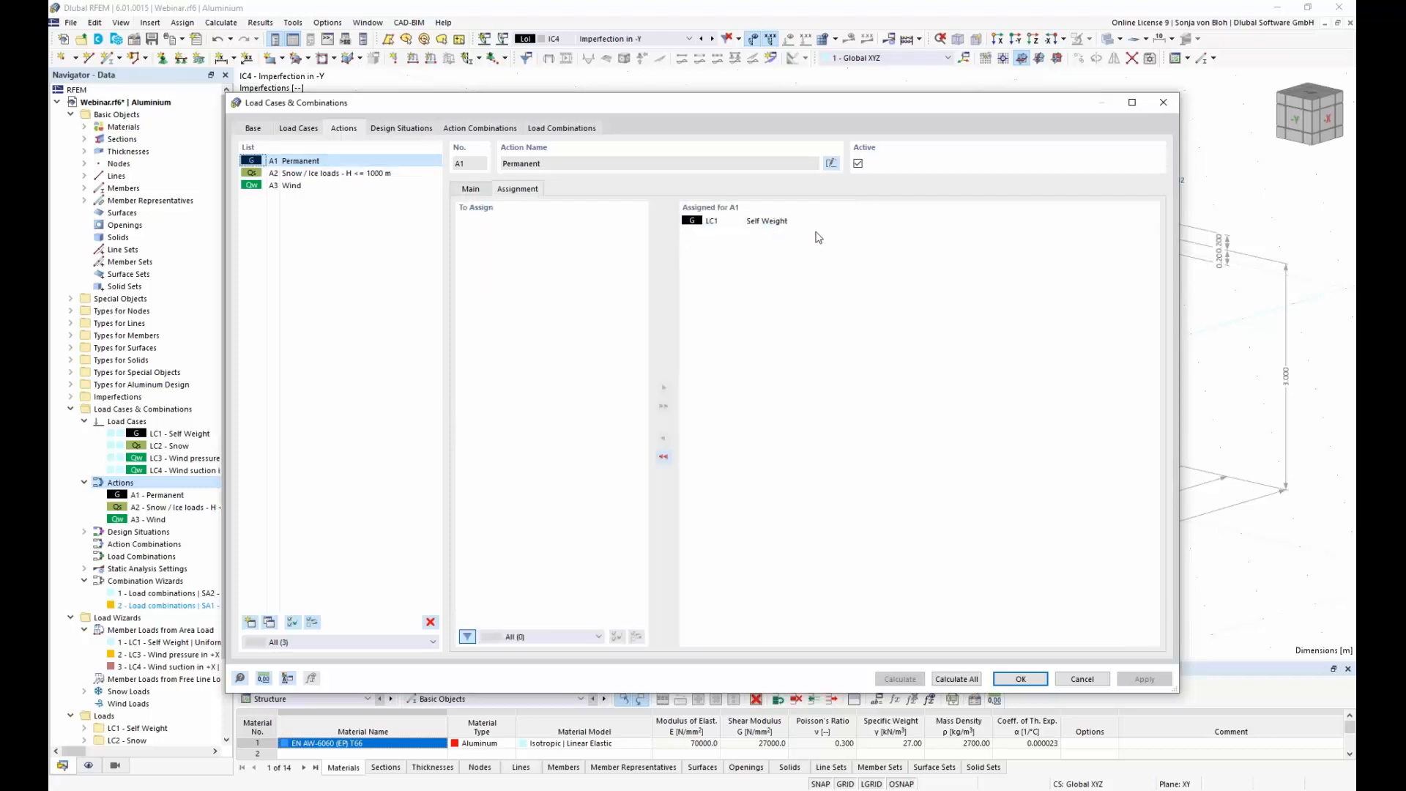
pyautogui.click(332, 175)
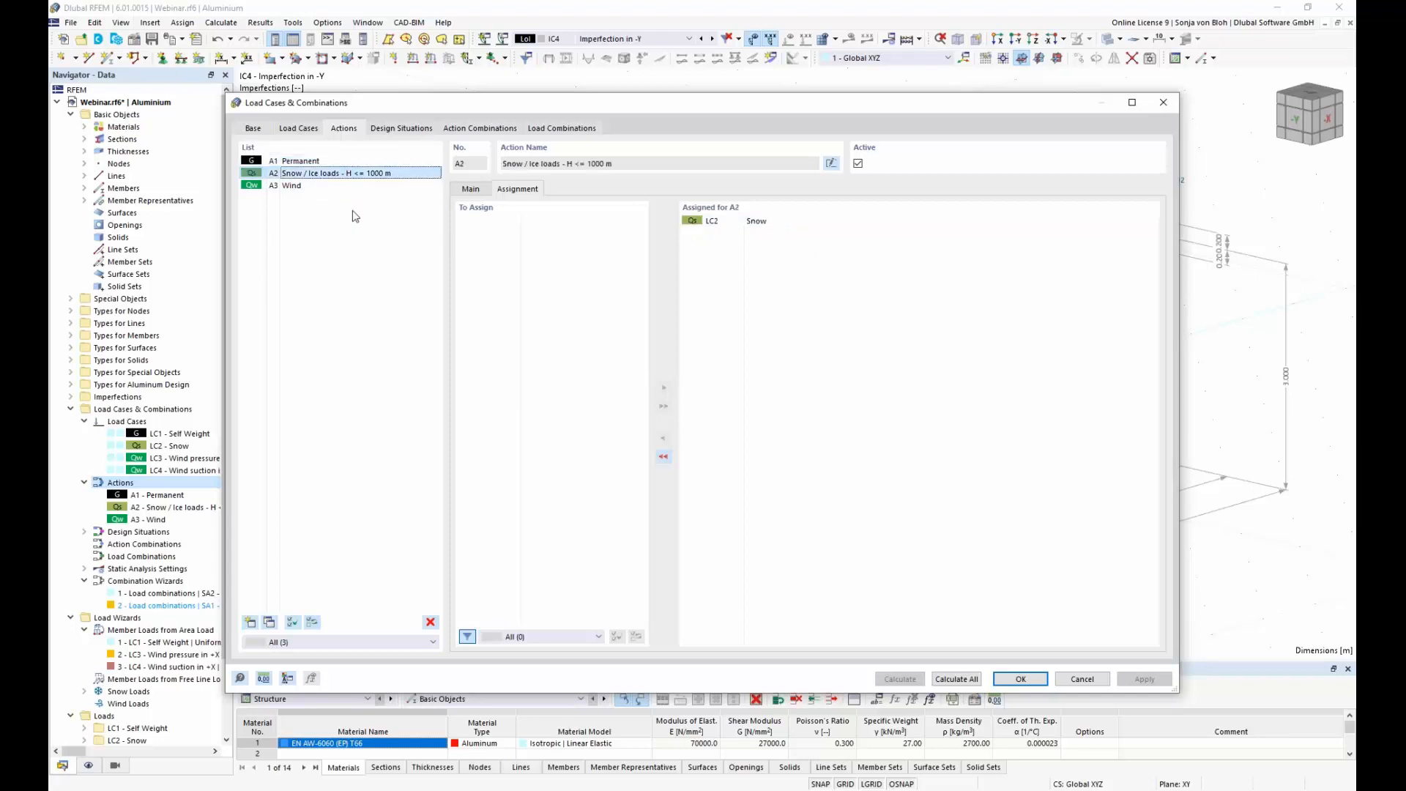
pyautogui.click(308, 186)
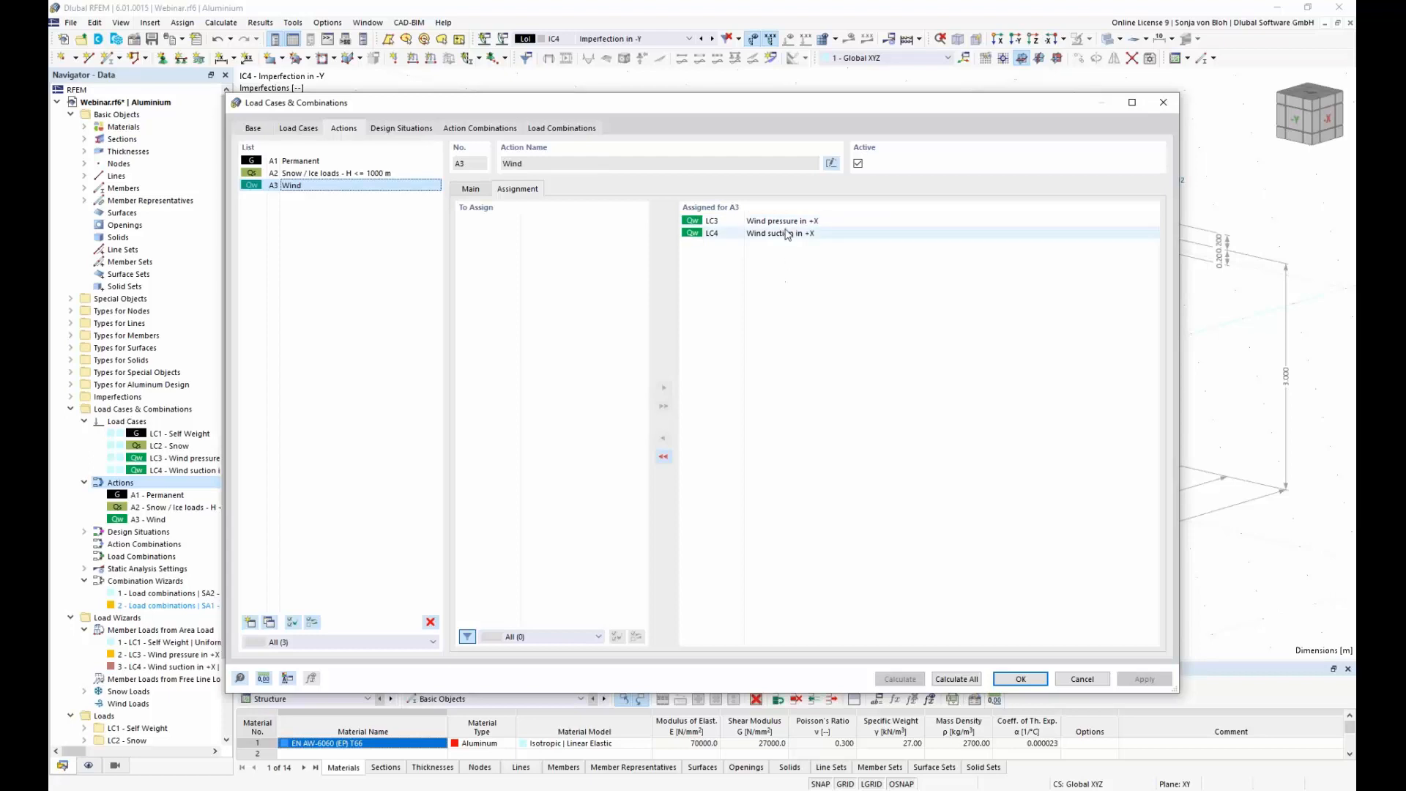
pyautogui.click(480, 189)
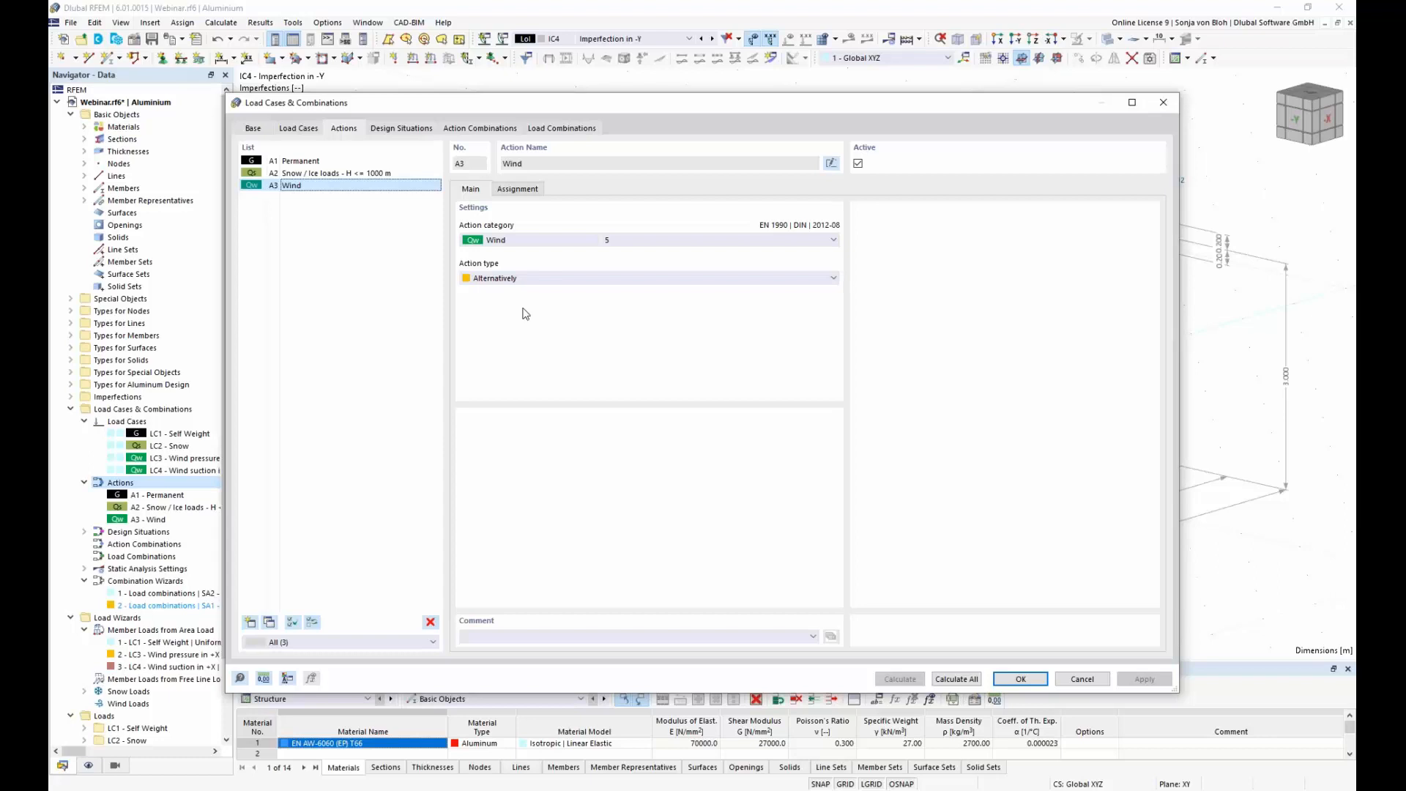
pyautogui.click(834, 279)
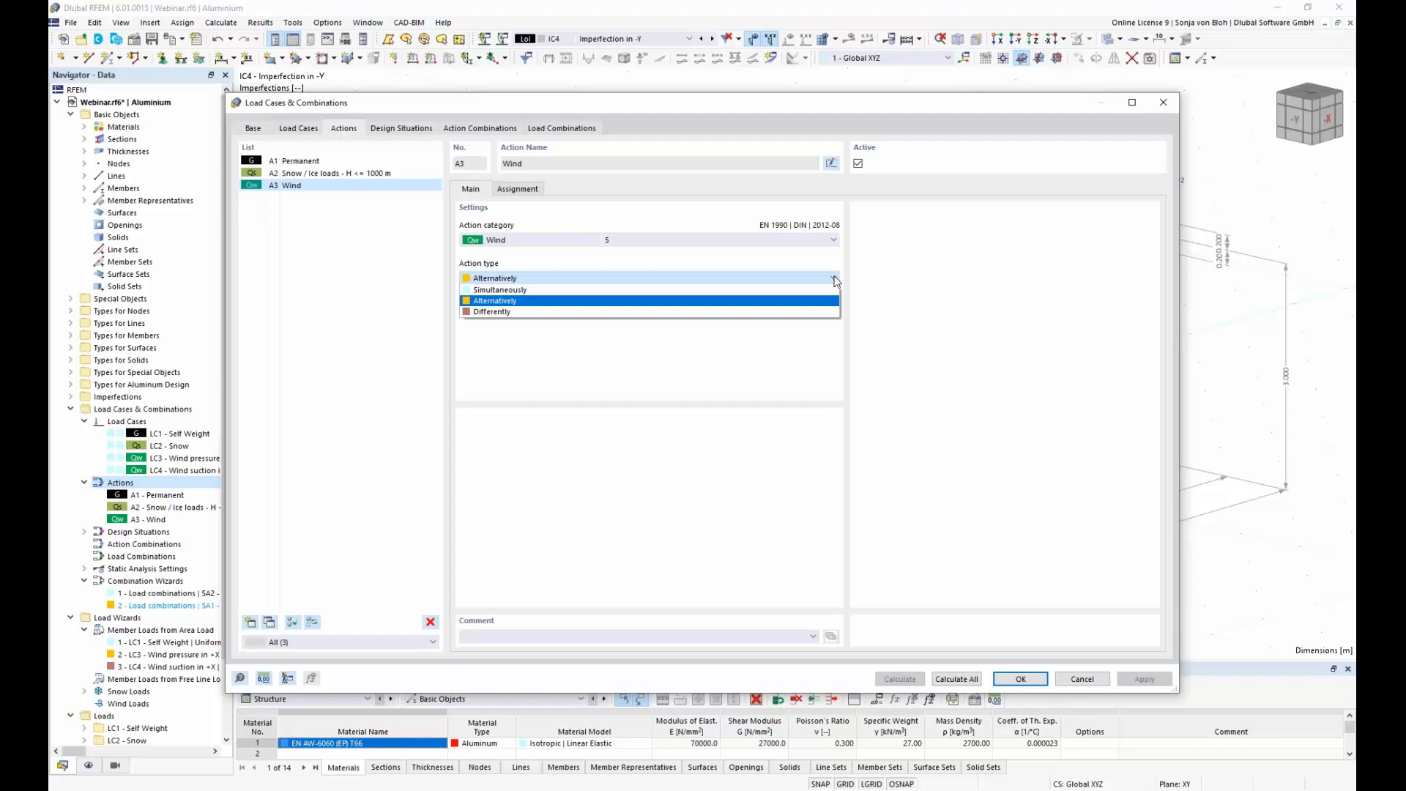
pyautogui.click(729, 302)
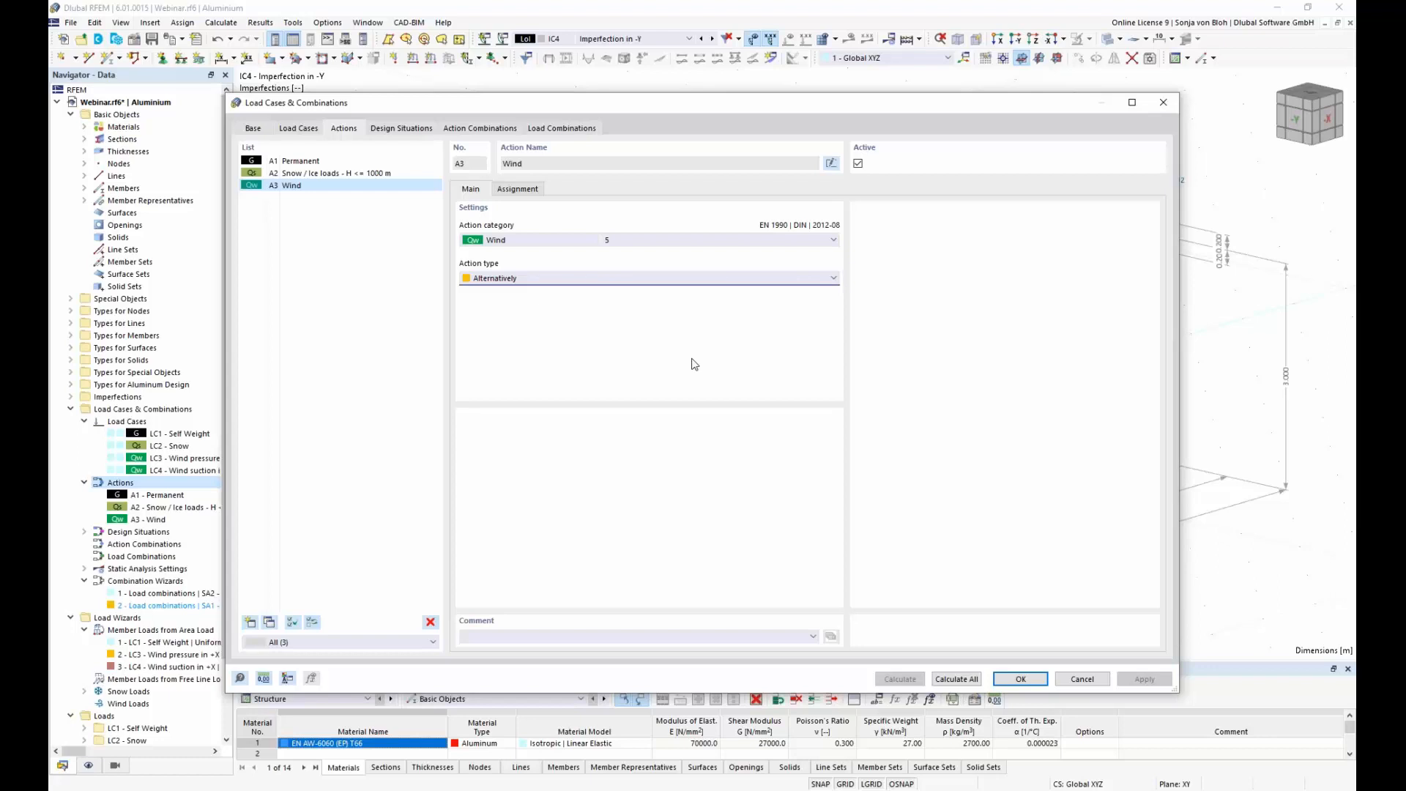
# Step: Review the ULS and SLS design situations, the available situation types and the combination rule for SLS - Quasi-permanent
pyautogui.click(415, 130)
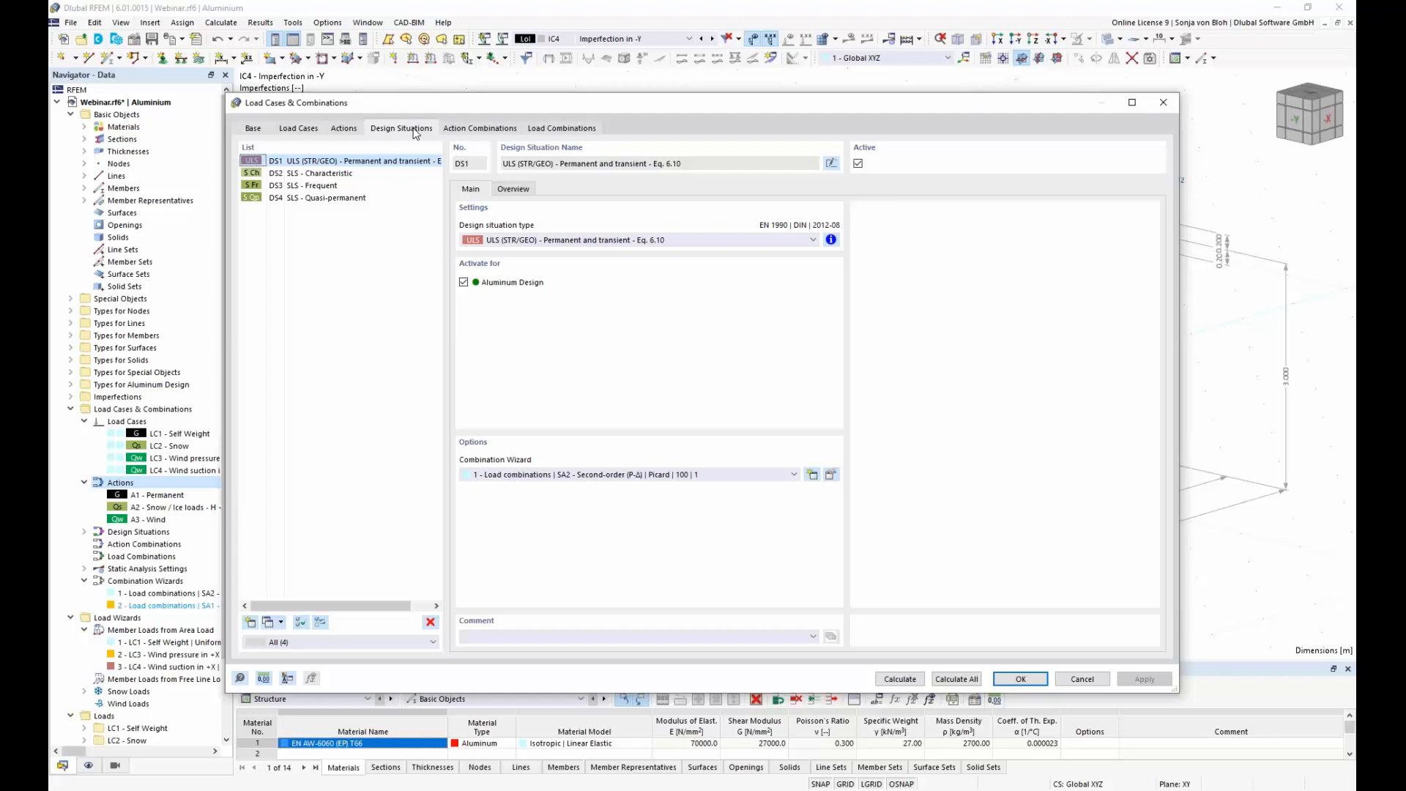
pyautogui.click(319, 174)
pyautogui.click(316, 187)
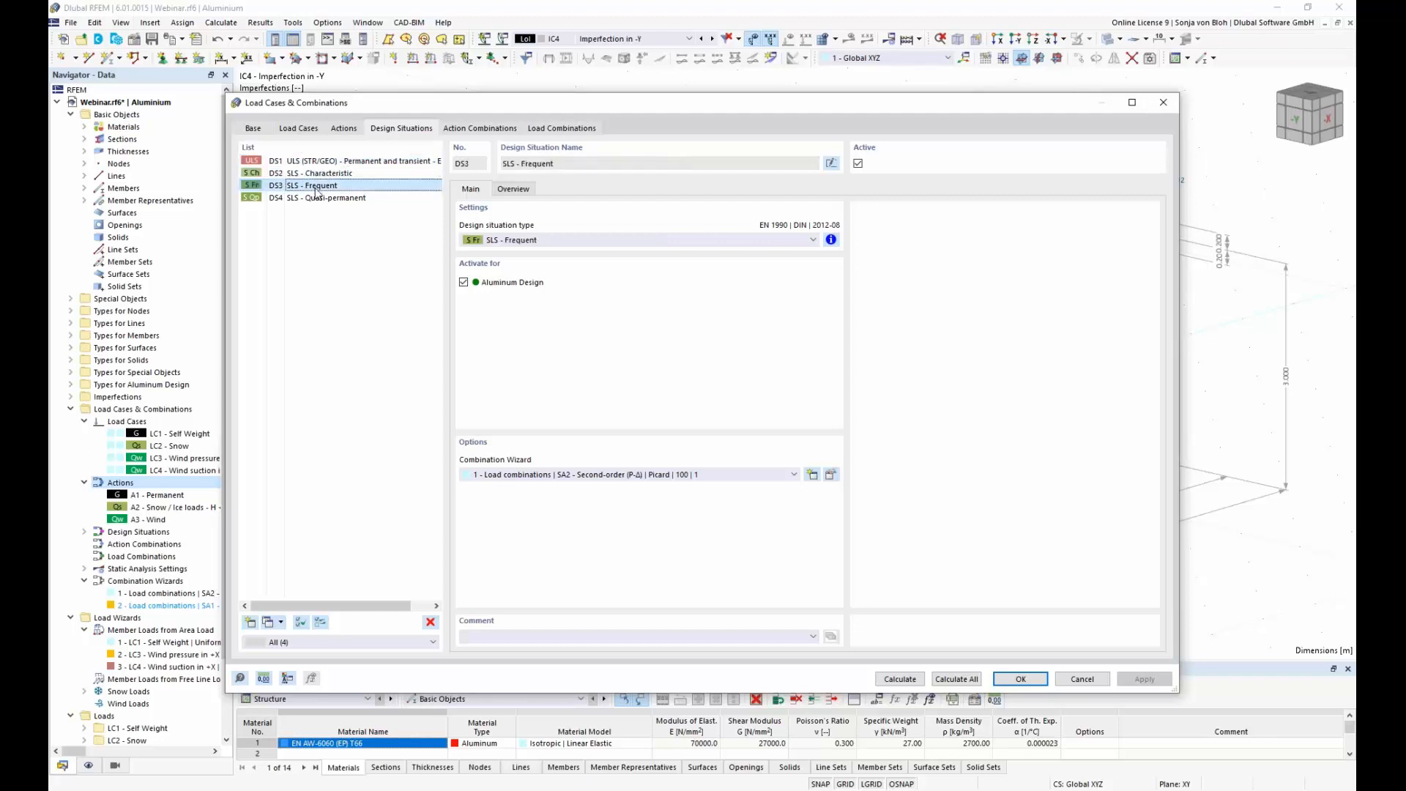
pyautogui.click(317, 198)
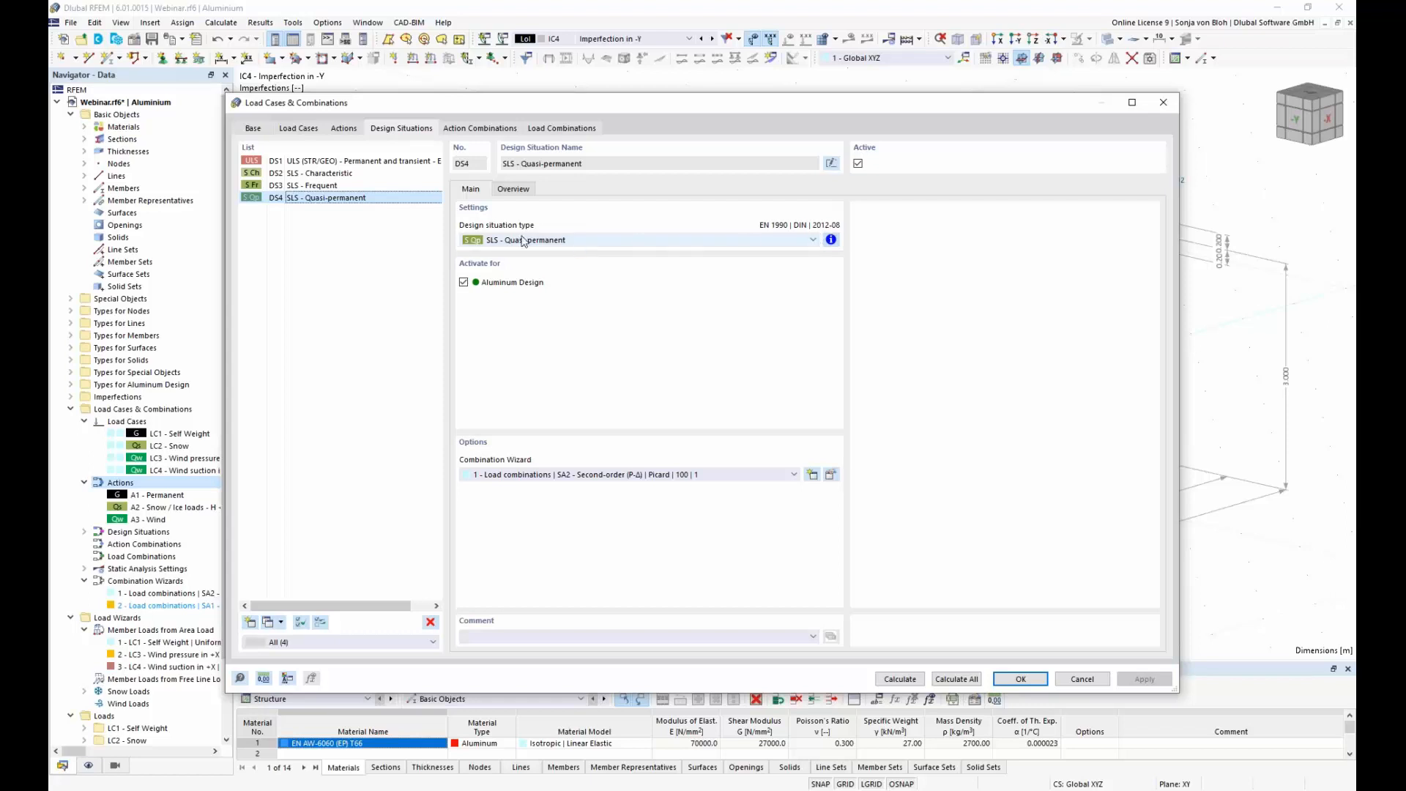
pyautogui.click(811, 239)
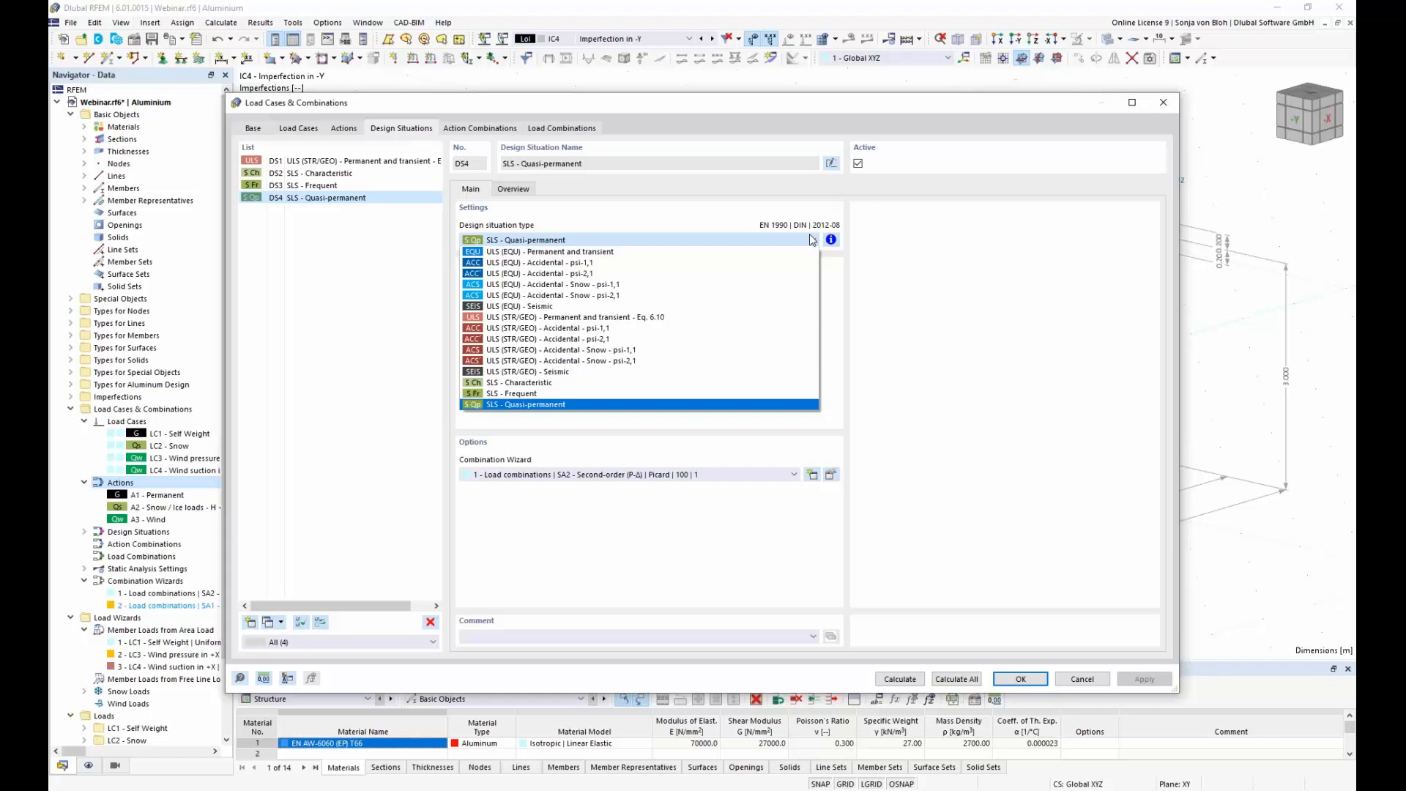
pyautogui.click(811, 239)
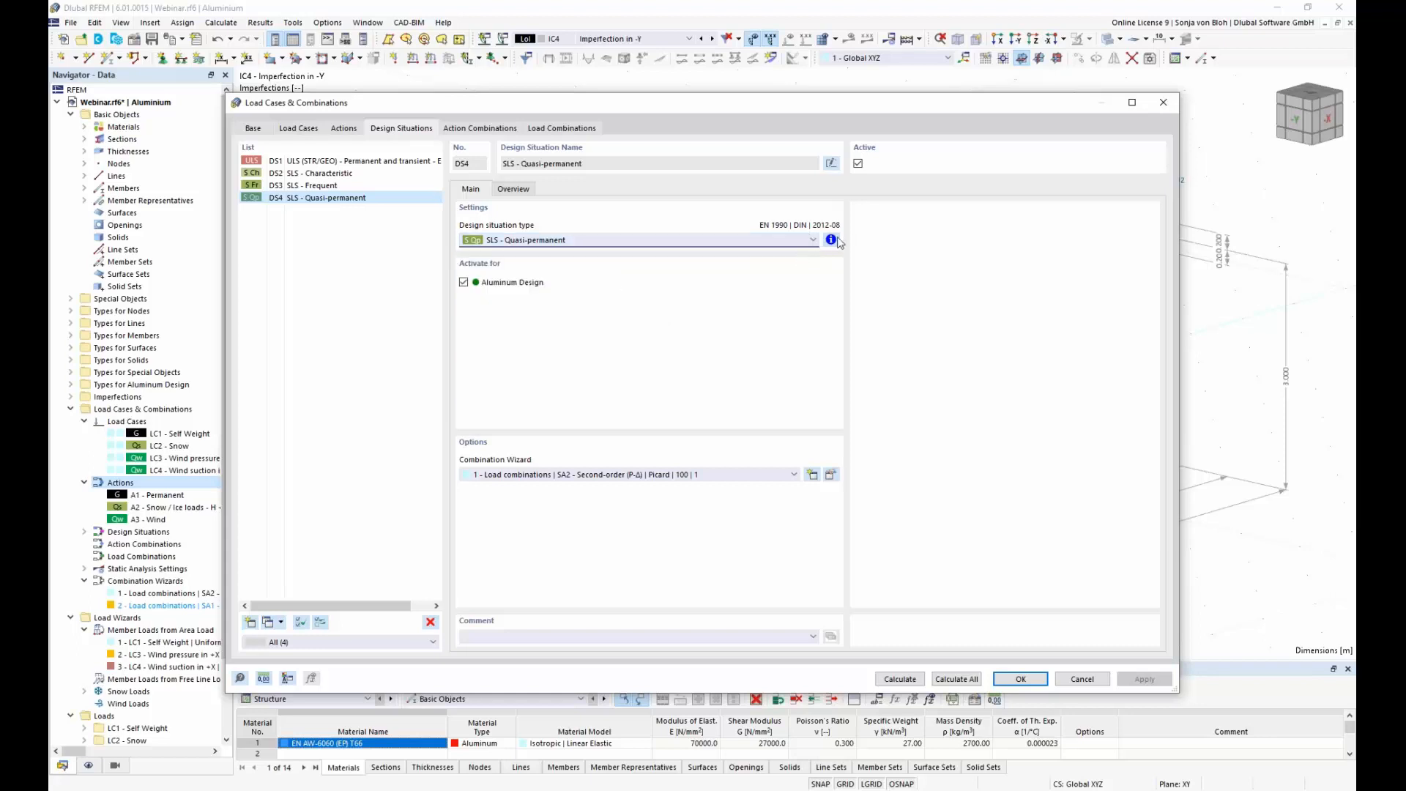
pyautogui.click(831, 240)
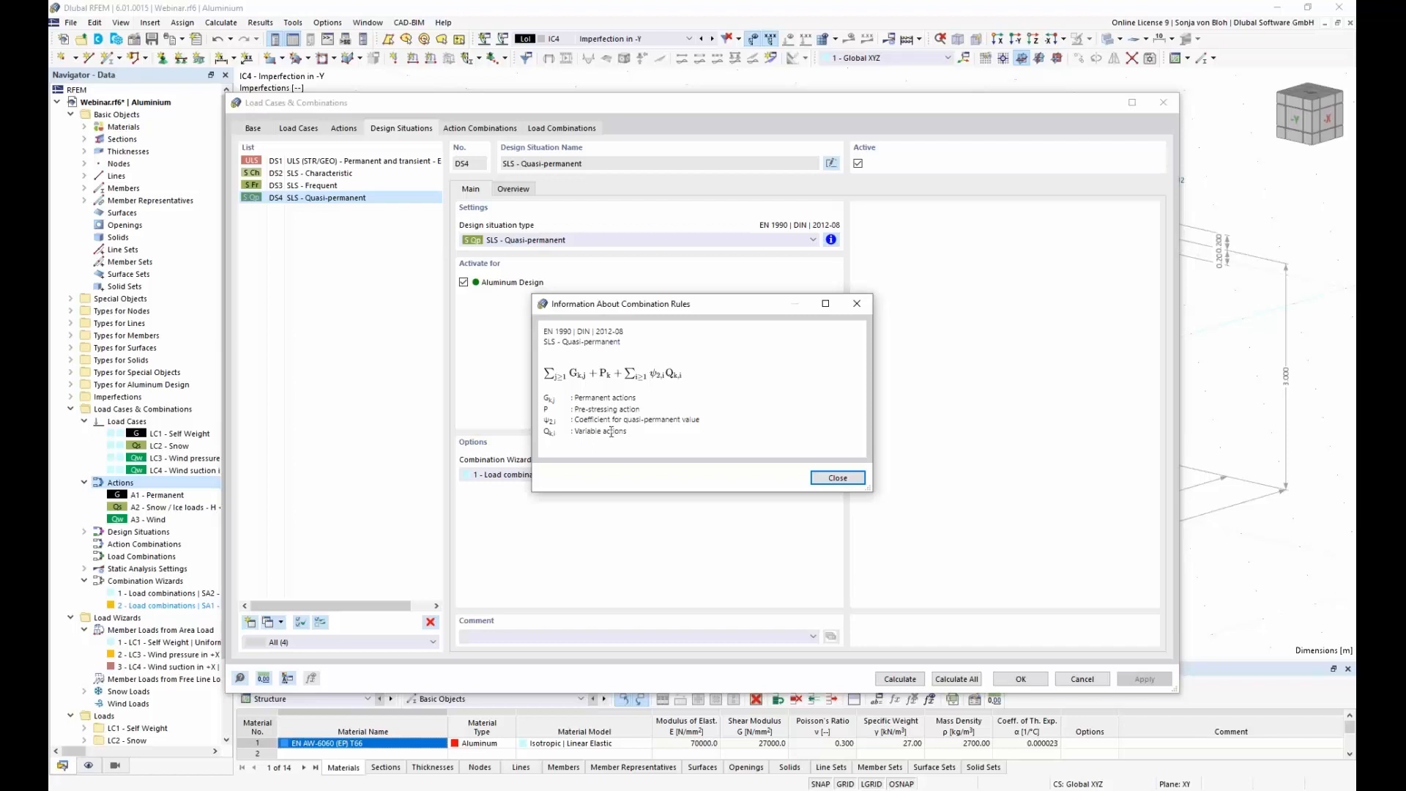
pyautogui.click(836, 478)
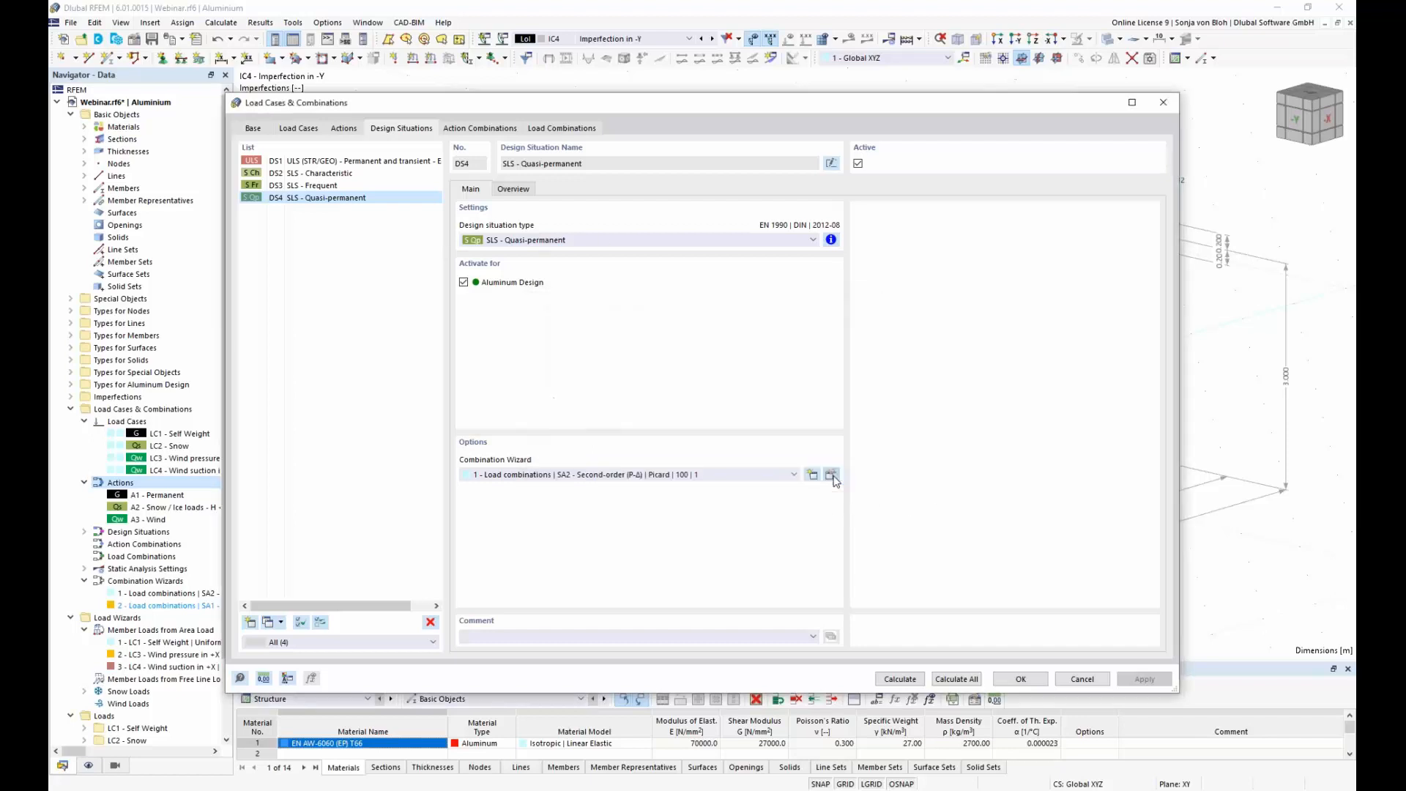
# Step: Generate the load combinations from the design situations and accept them
pyautogui.click(561, 129)
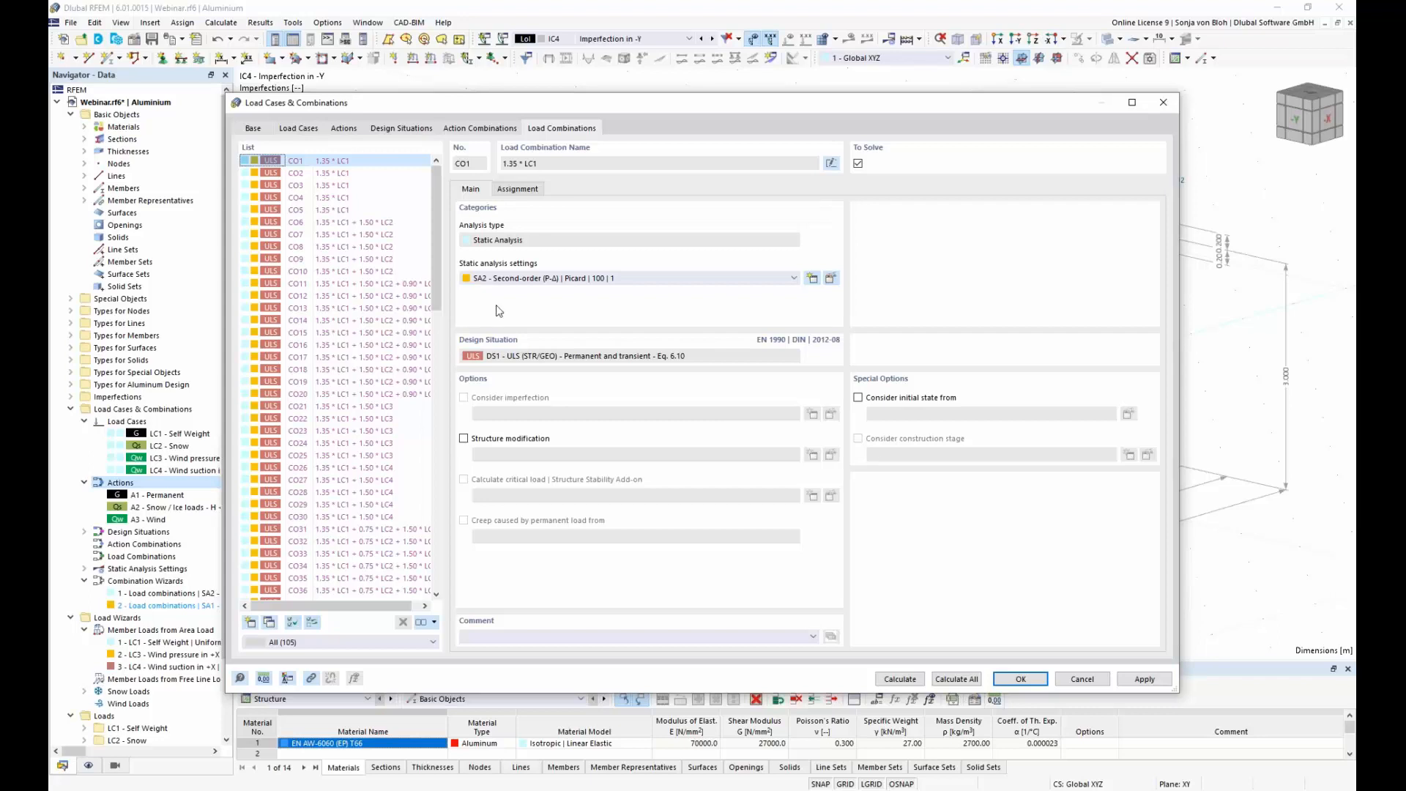
pyautogui.click(1024, 683)
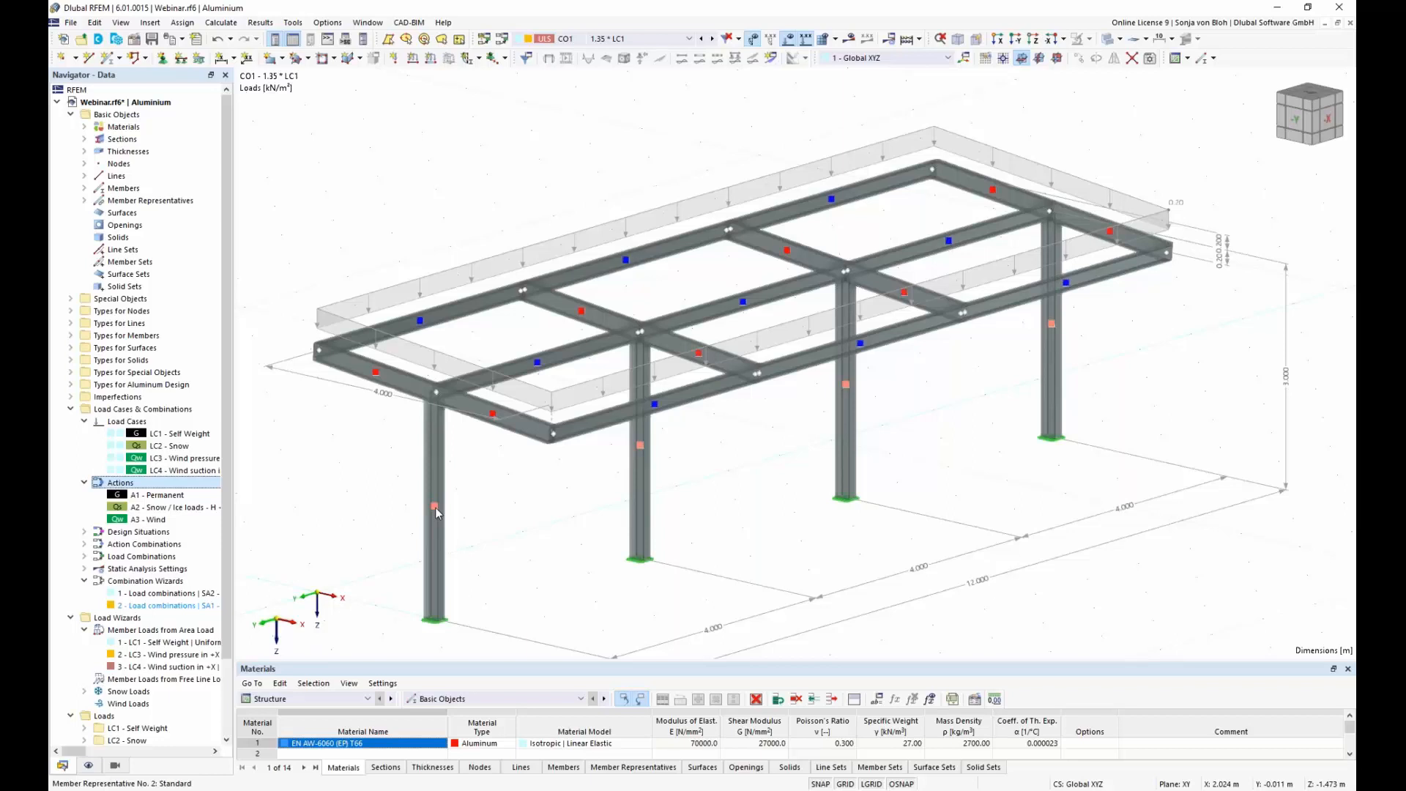
# Step: Name the member representative of the four vertical members "Columns"
pyautogui.moveTo(435, 507)
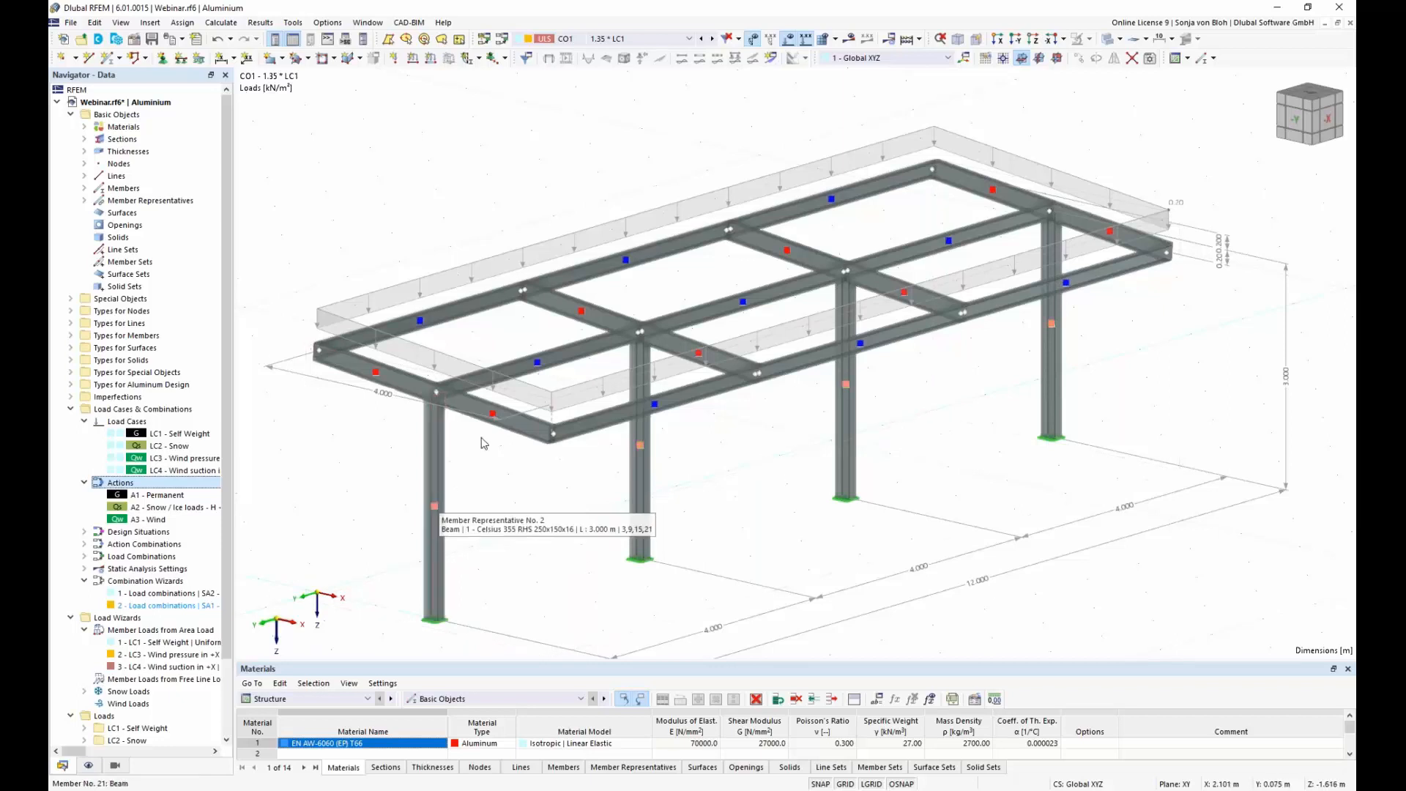
pyautogui.moveTo(538, 365)
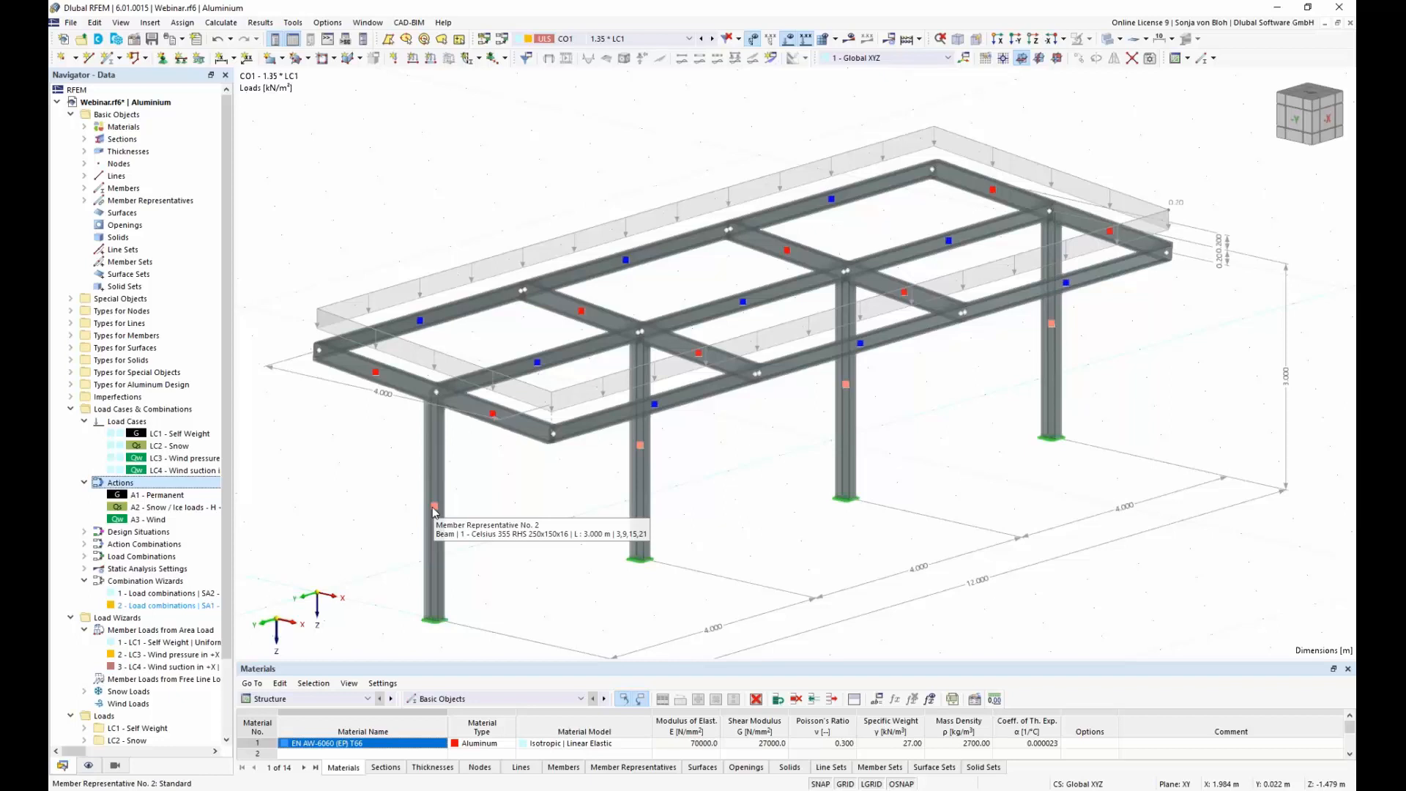
pyautogui.doubleClick(433, 511)
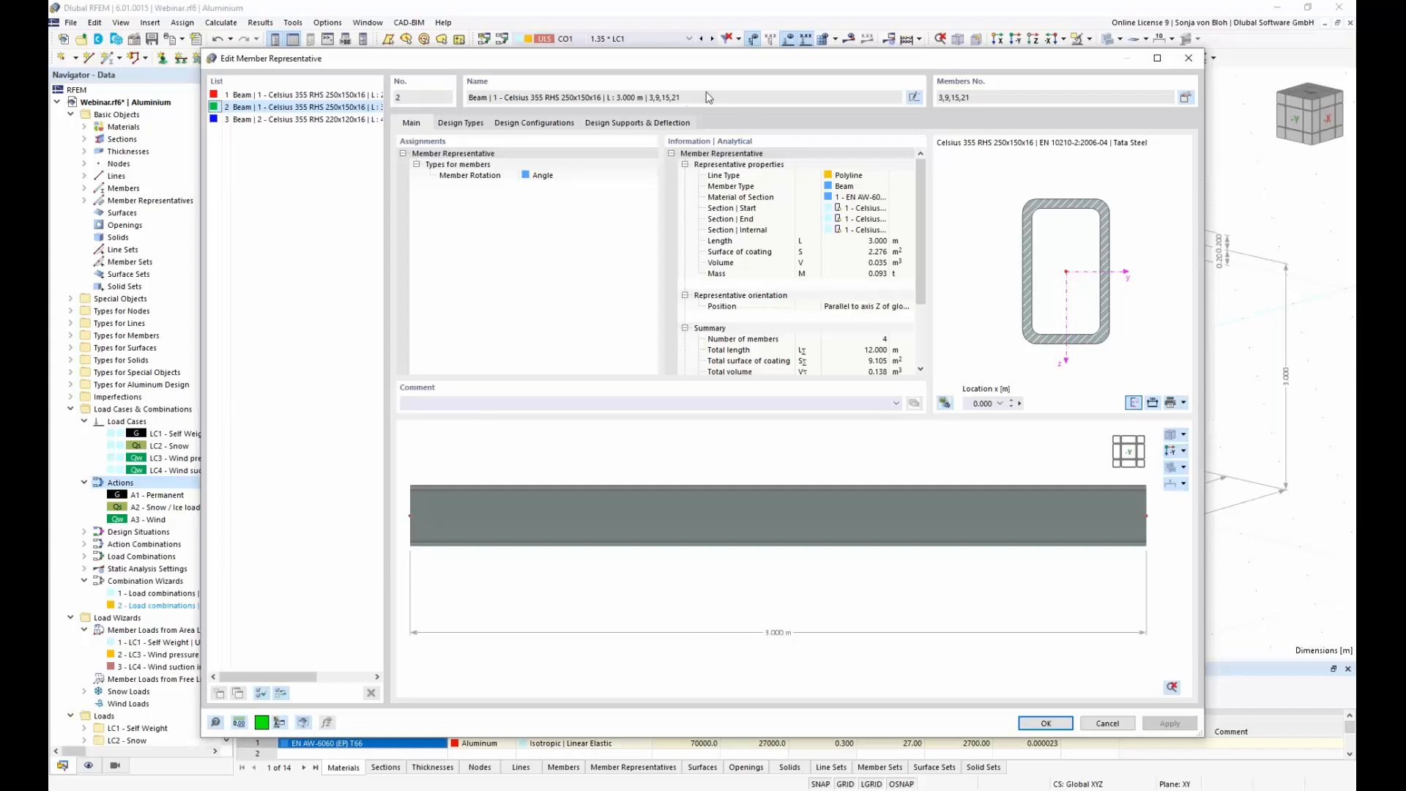
pyautogui.click(914, 96)
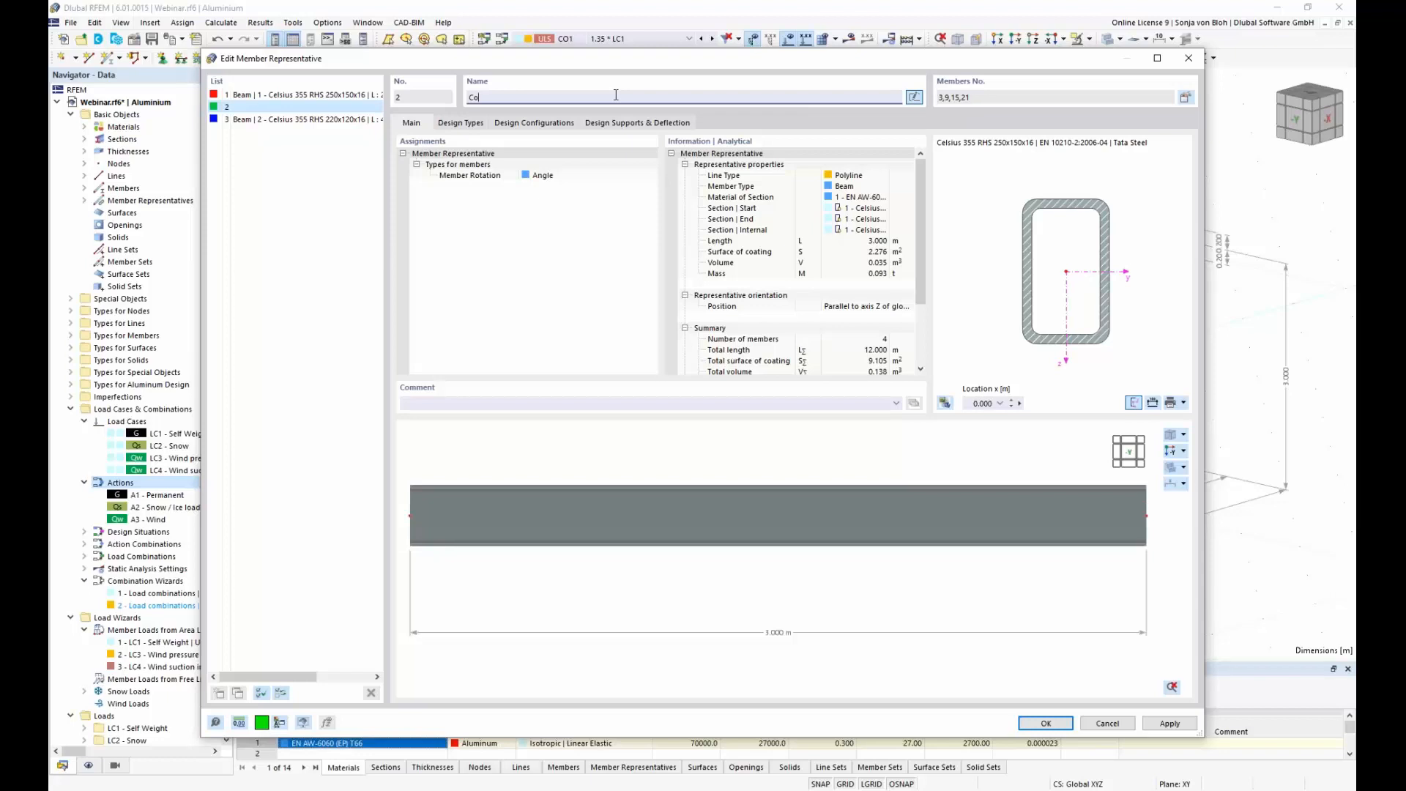
pyautogui.write('Columns')
# Step: Name the member representative of the sloping cross beams "Members", keeping the model visible beside the dialog
pyautogui.click(309, 95)
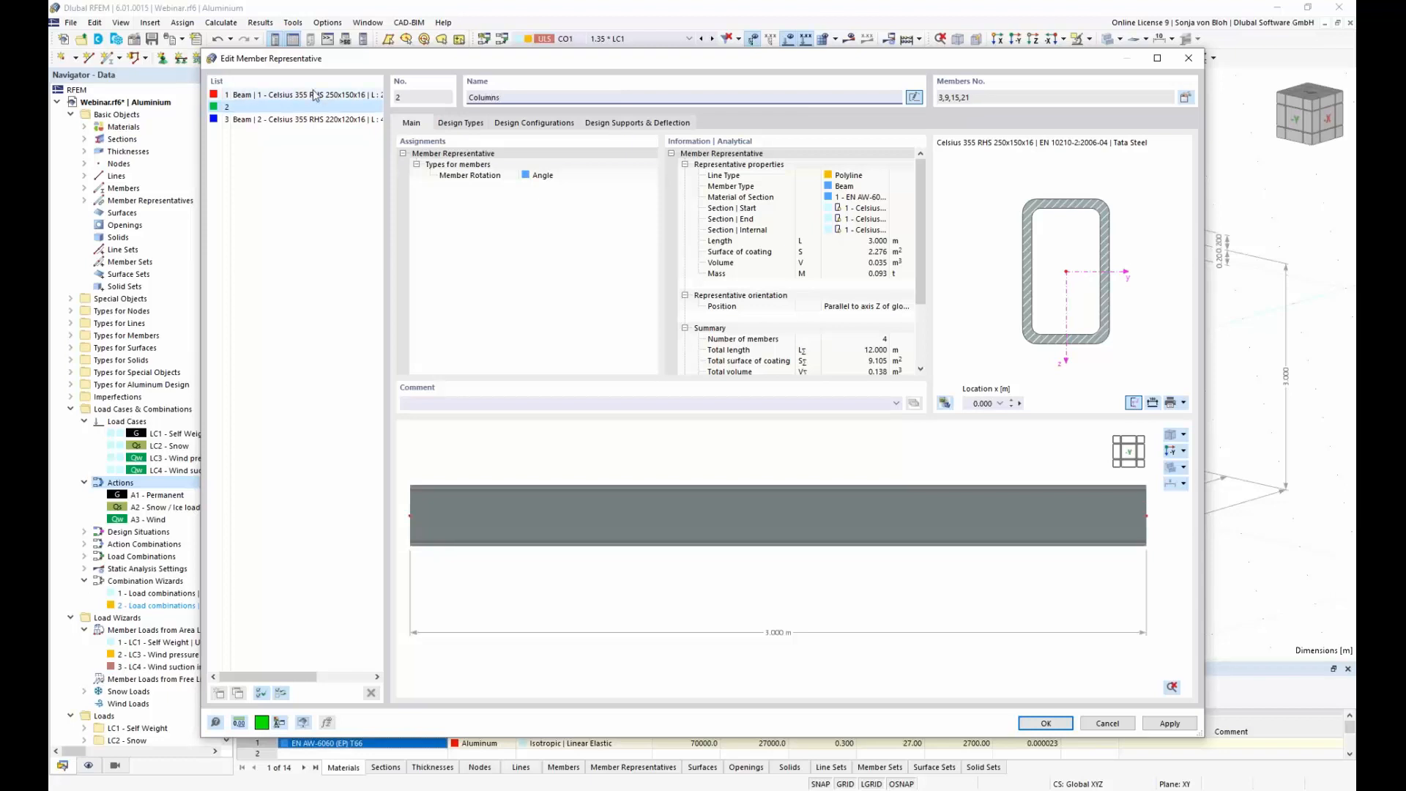
pyautogui.moveTo(510, 59); pyautogui.dragTo(553, 460)
pyautogui.click(958, 501)
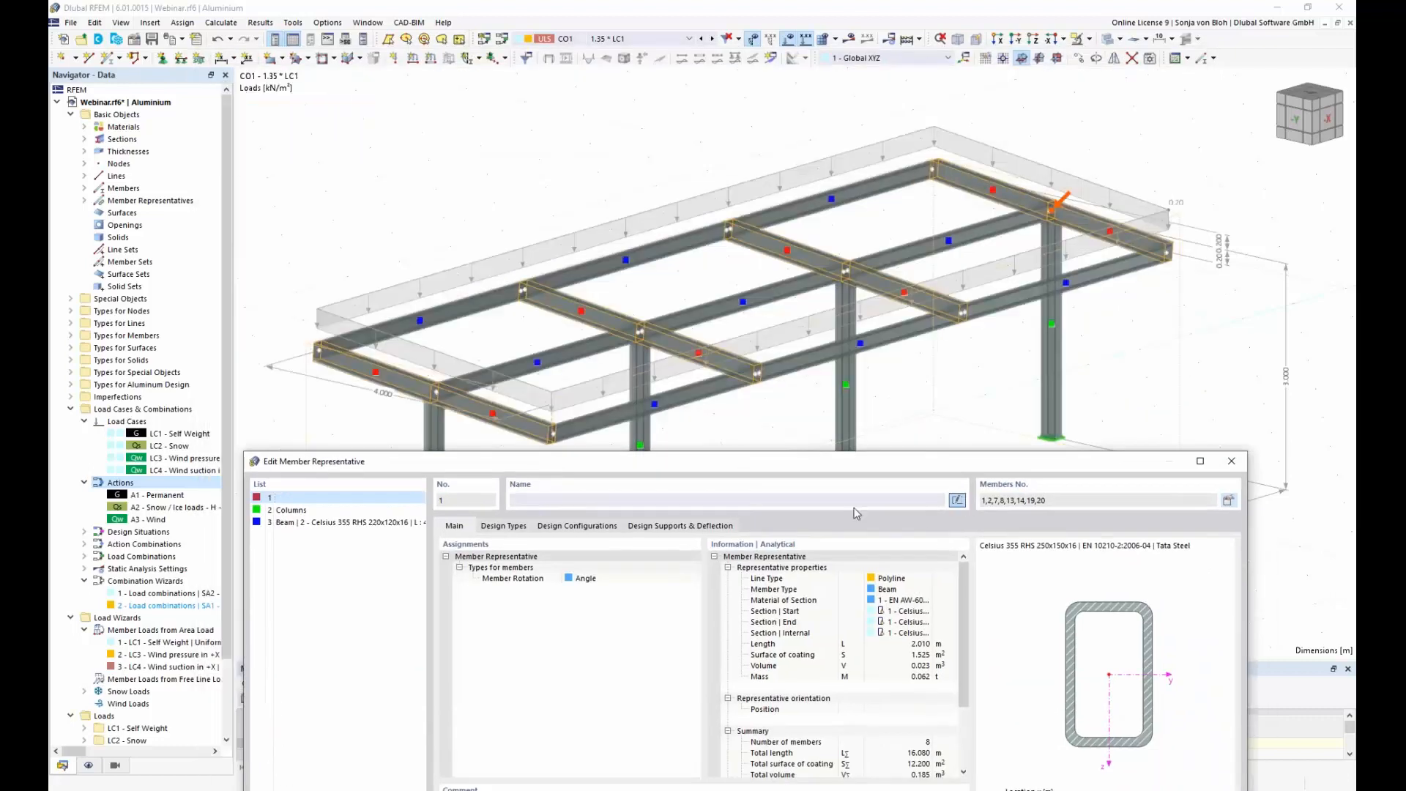
pyautogui.click(785, 500)
pyautogui.write('Members')
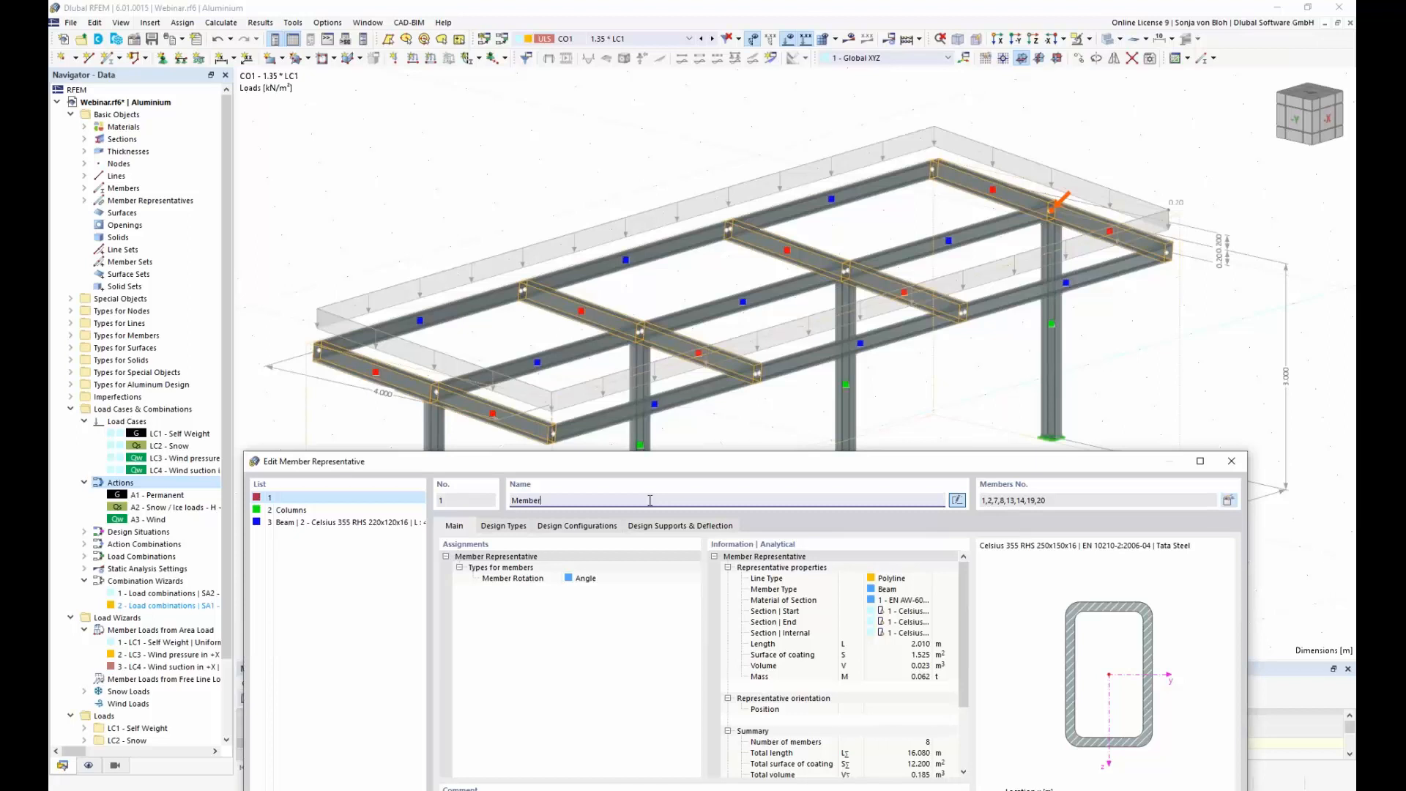
# Step: Name the member representative with the RHS 220x120x16 section "Purlins"
pyautogui.click(350, 530)
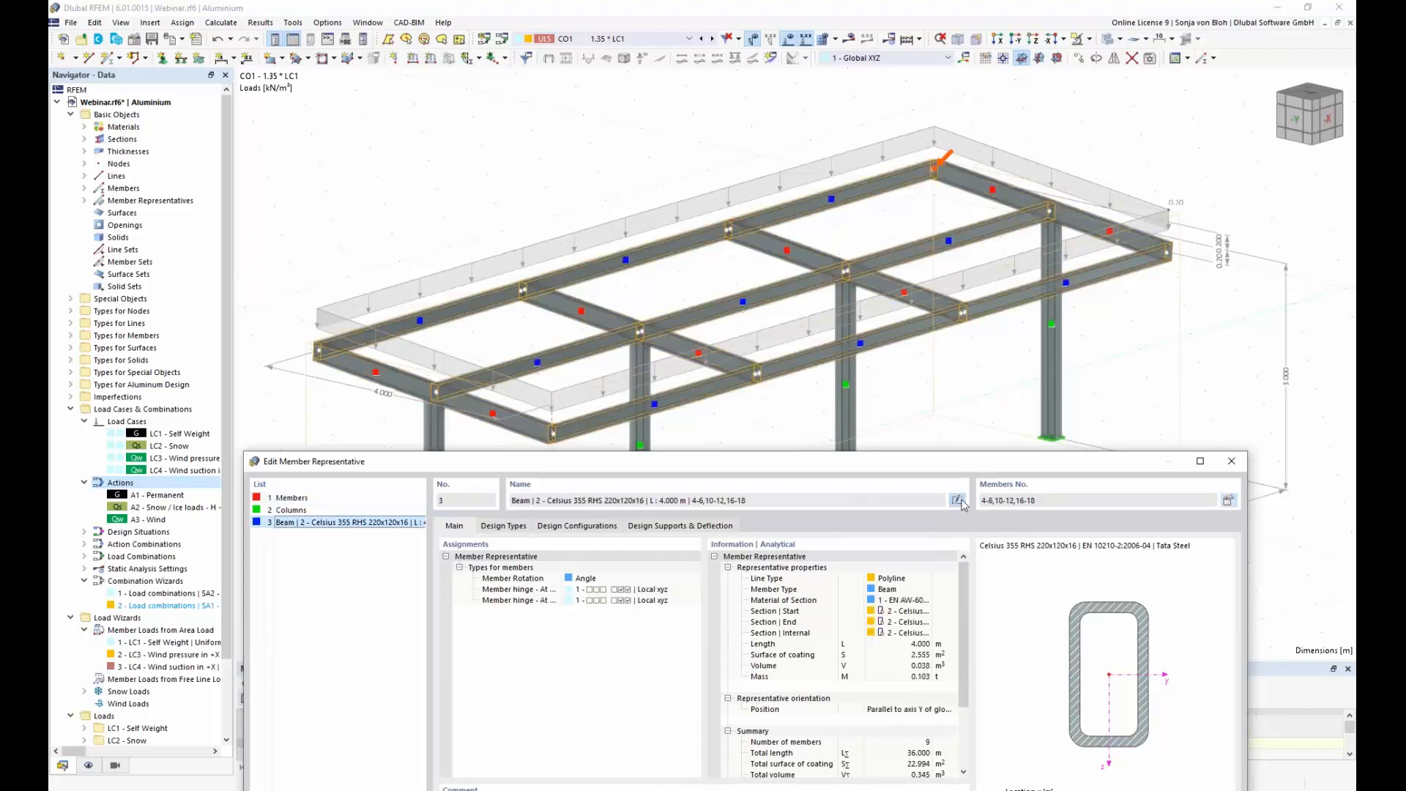
pyautogui.click(957, 501)
pyautogui.write('Purlins')
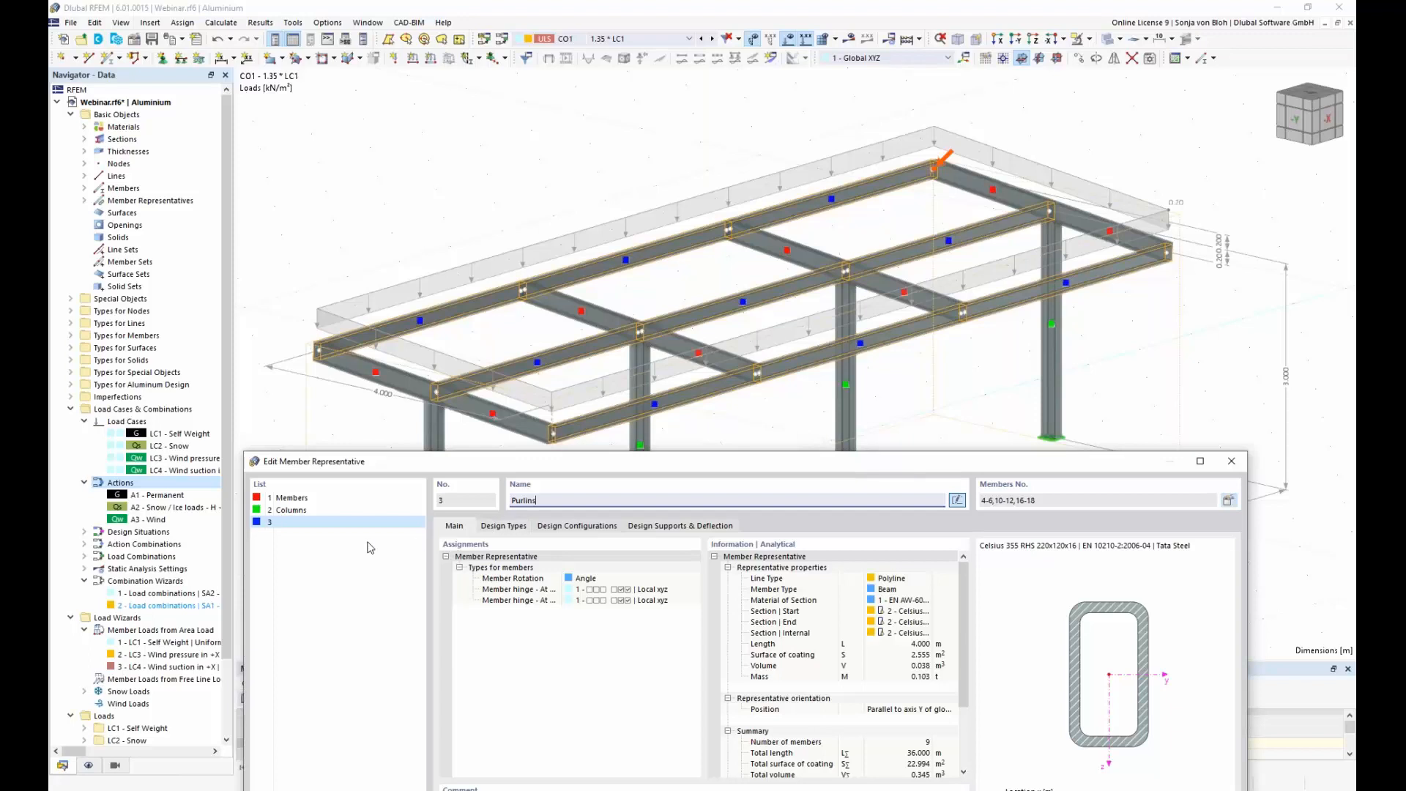
# Step: Create new effective lengths for the Columns member representative, excluding torsional and lateral-torsional buckling
pyautogui.click(297, 510)
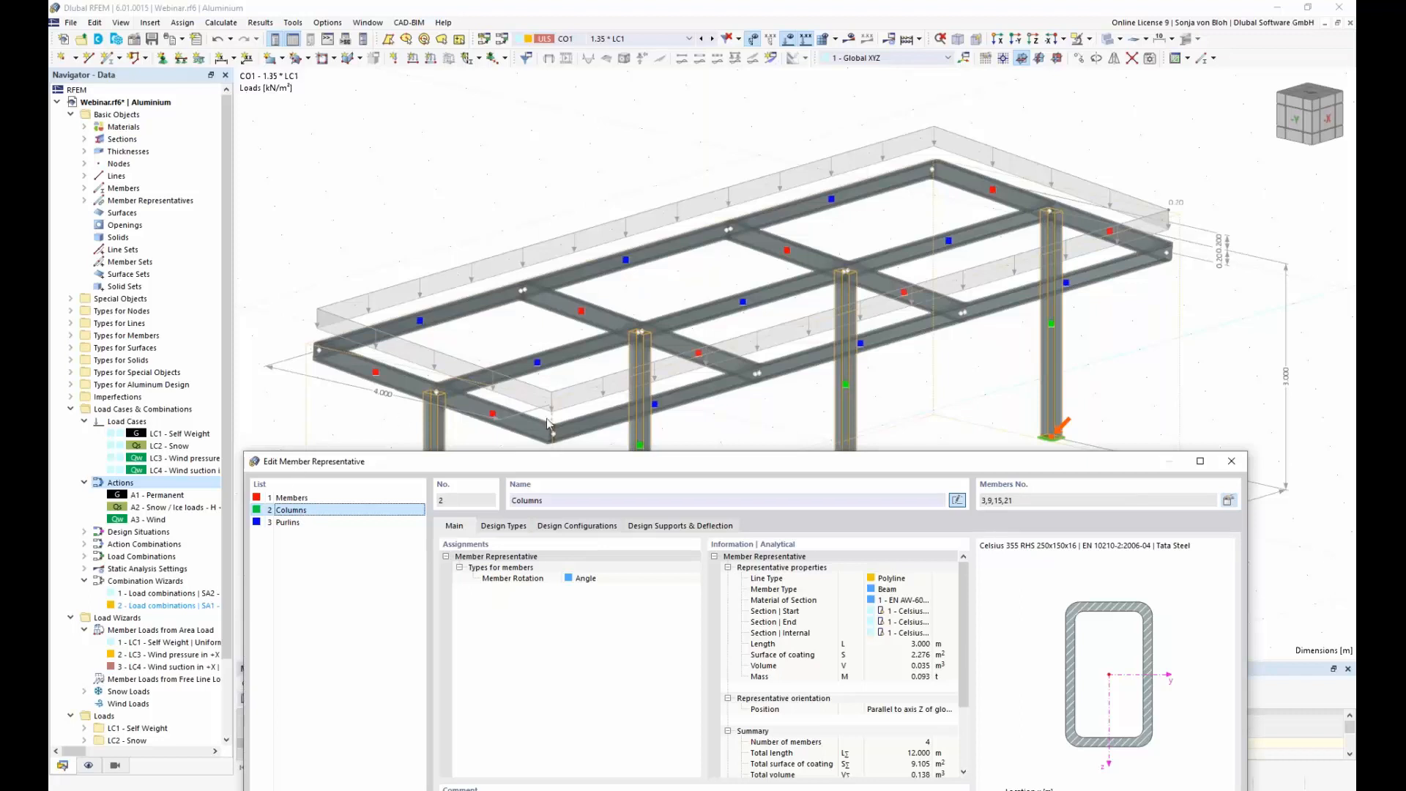
pyautogui.moveTo(564, 457); pyautogui.dragTo(562, 154)
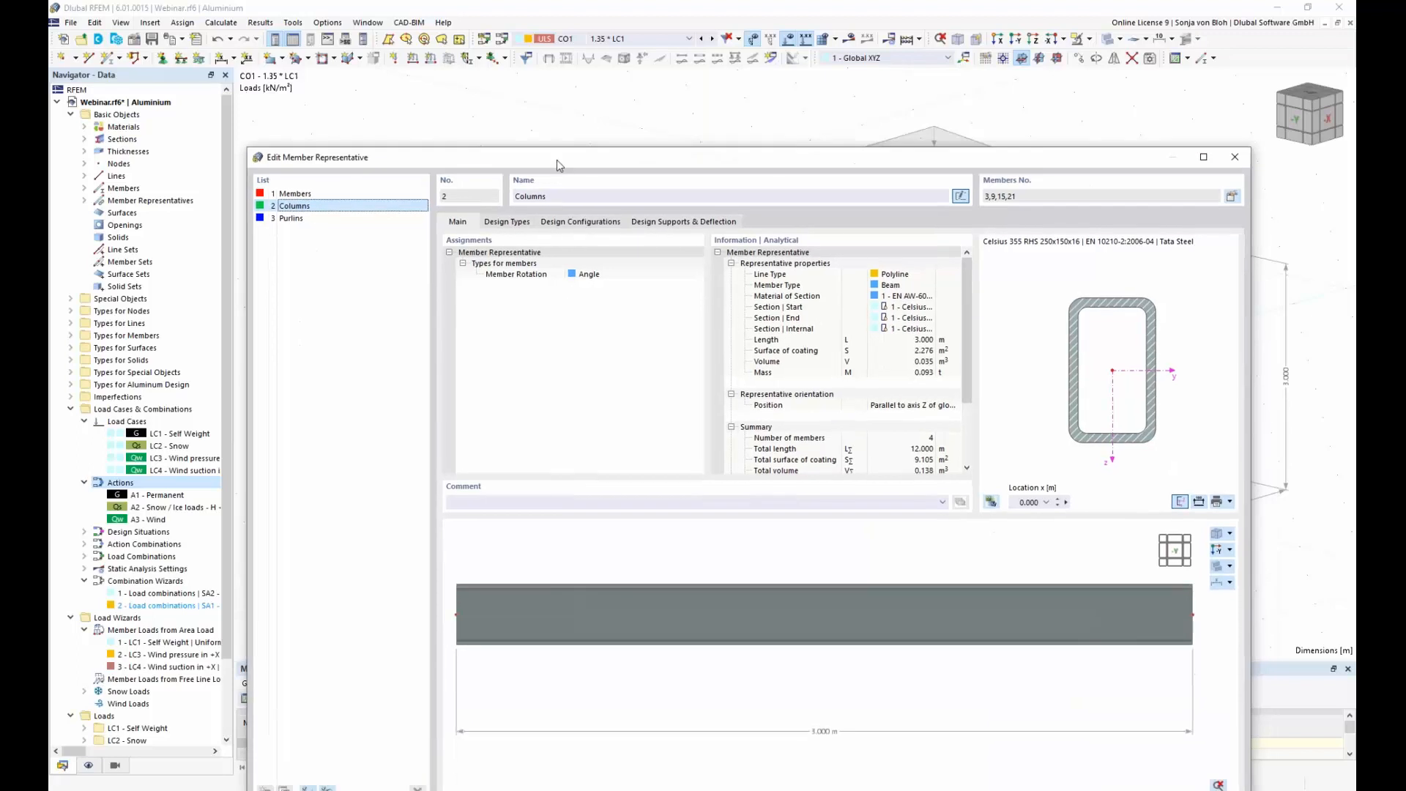
pyautogui.click(512, 223)
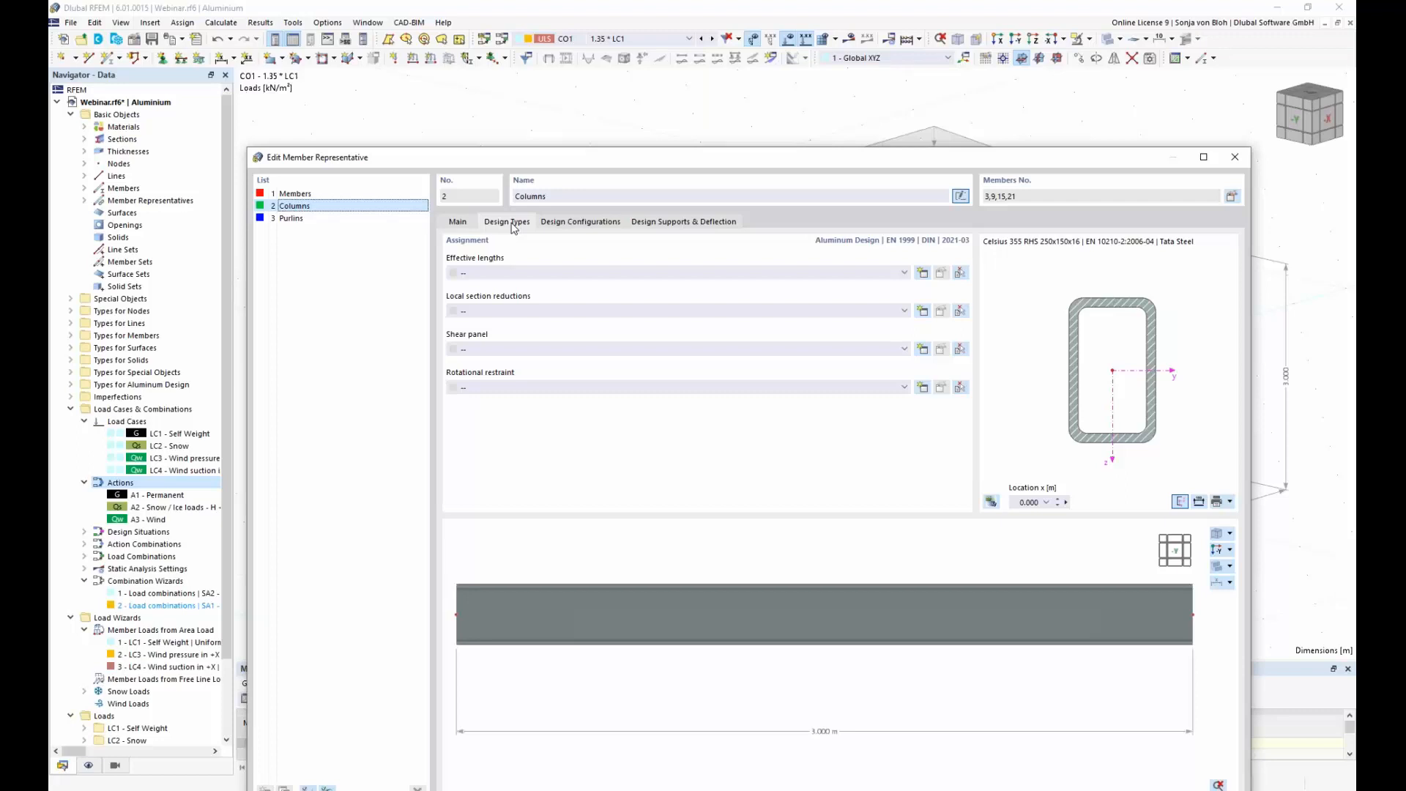
pyautogui.click(922, 274)
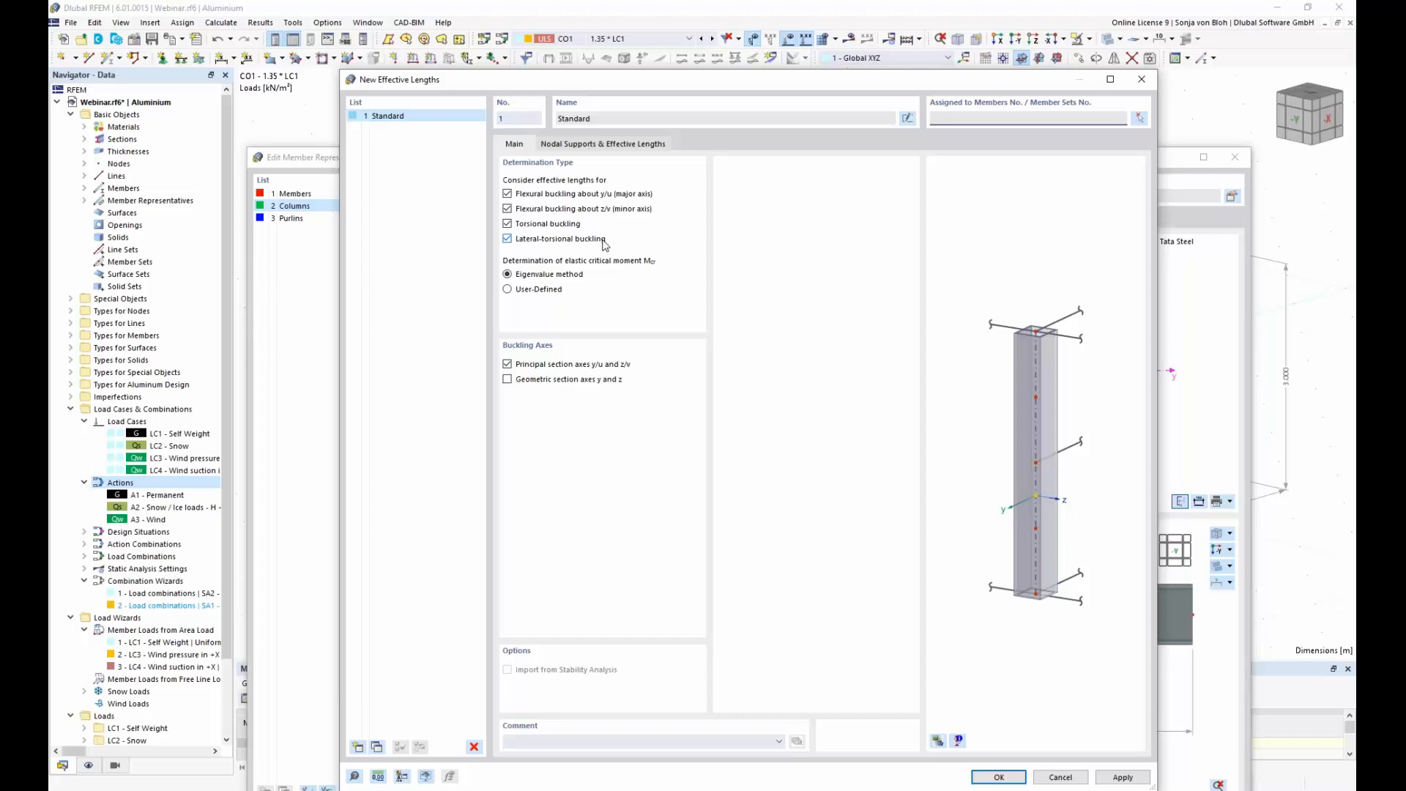
pyautogui.click(506, 224)
pyautogui.click(507, 240)
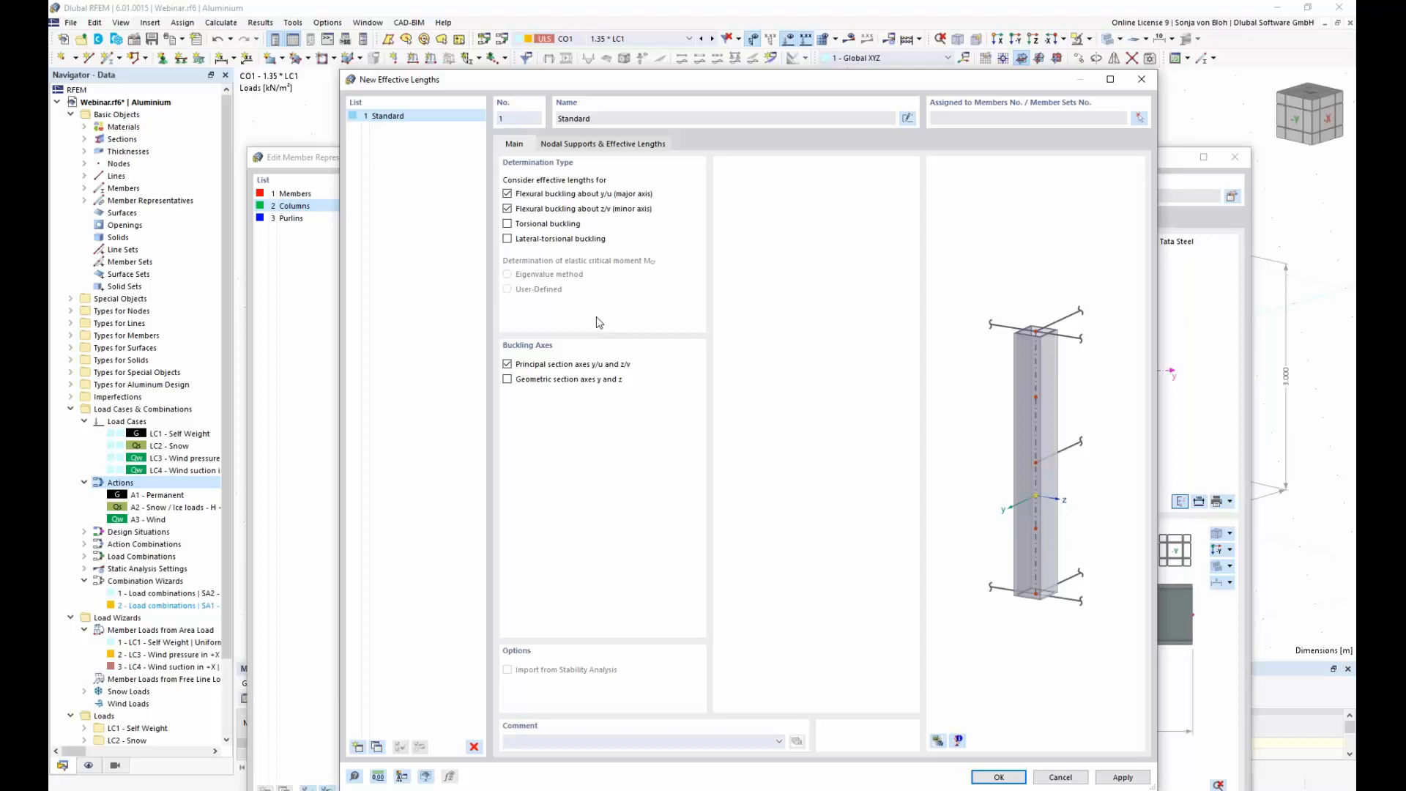
# Step: Release the end node's nodal support in both z/v and y/u in the effective lengths and accept the definition
pyautogui.click(633, 146)
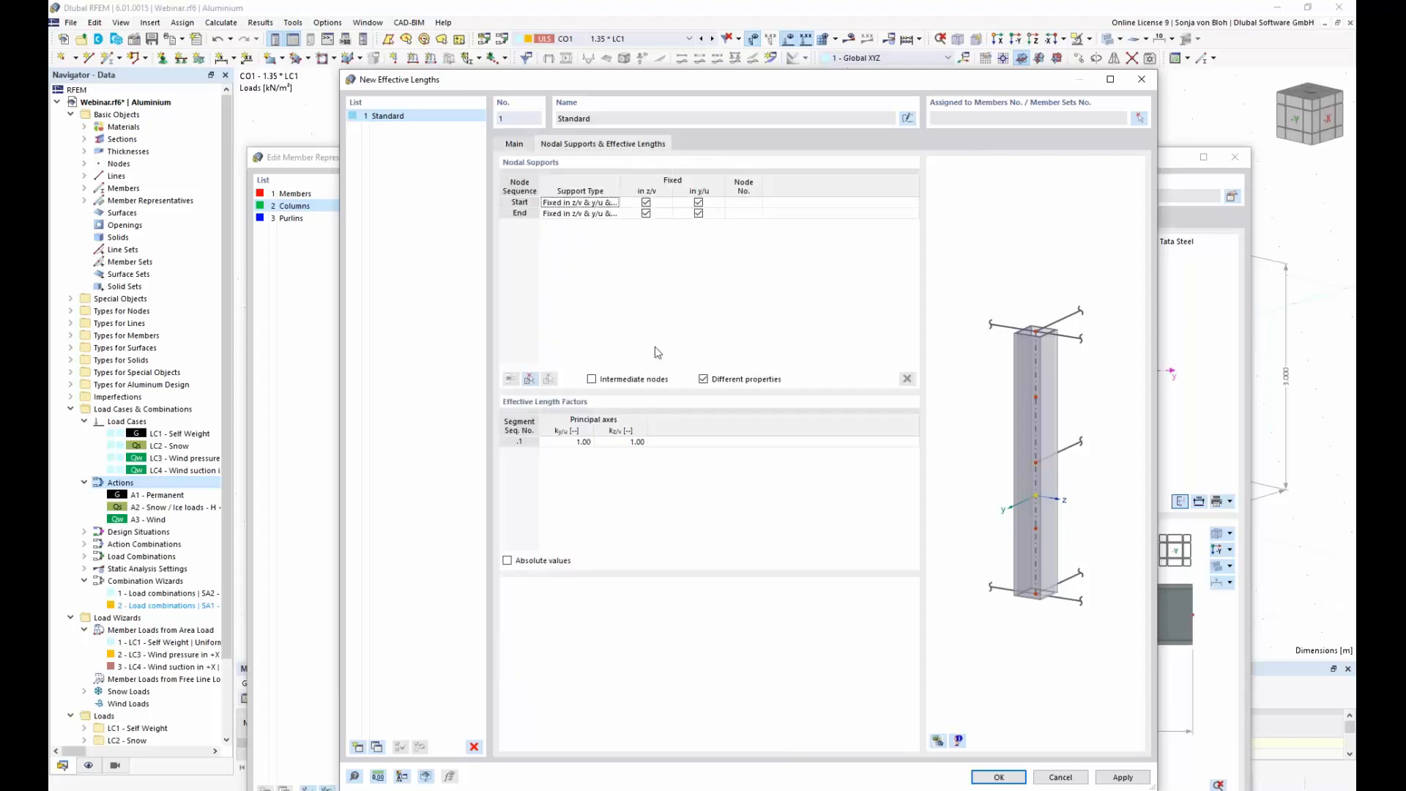
pyautogui.click(646, 213)
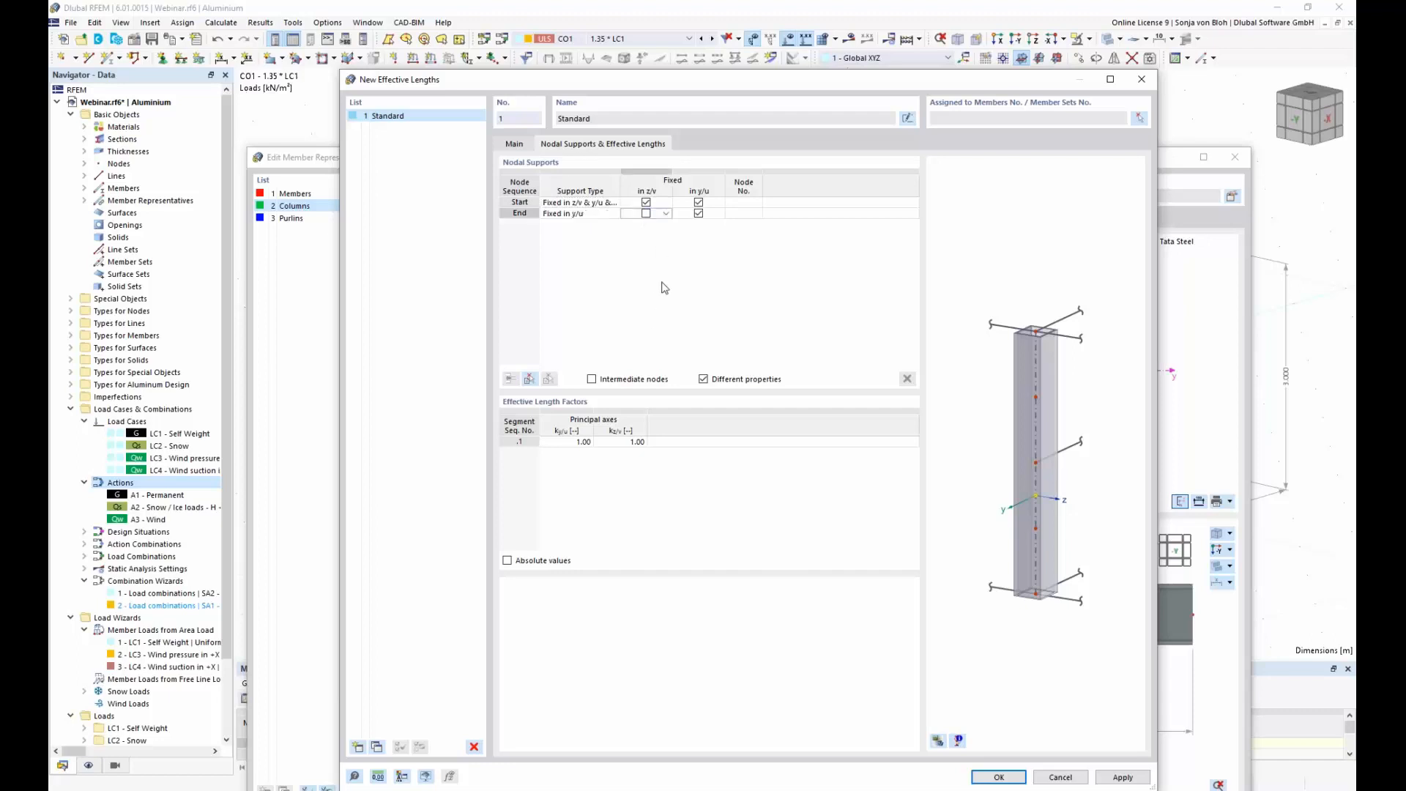
pyautogui.click(699, 213)
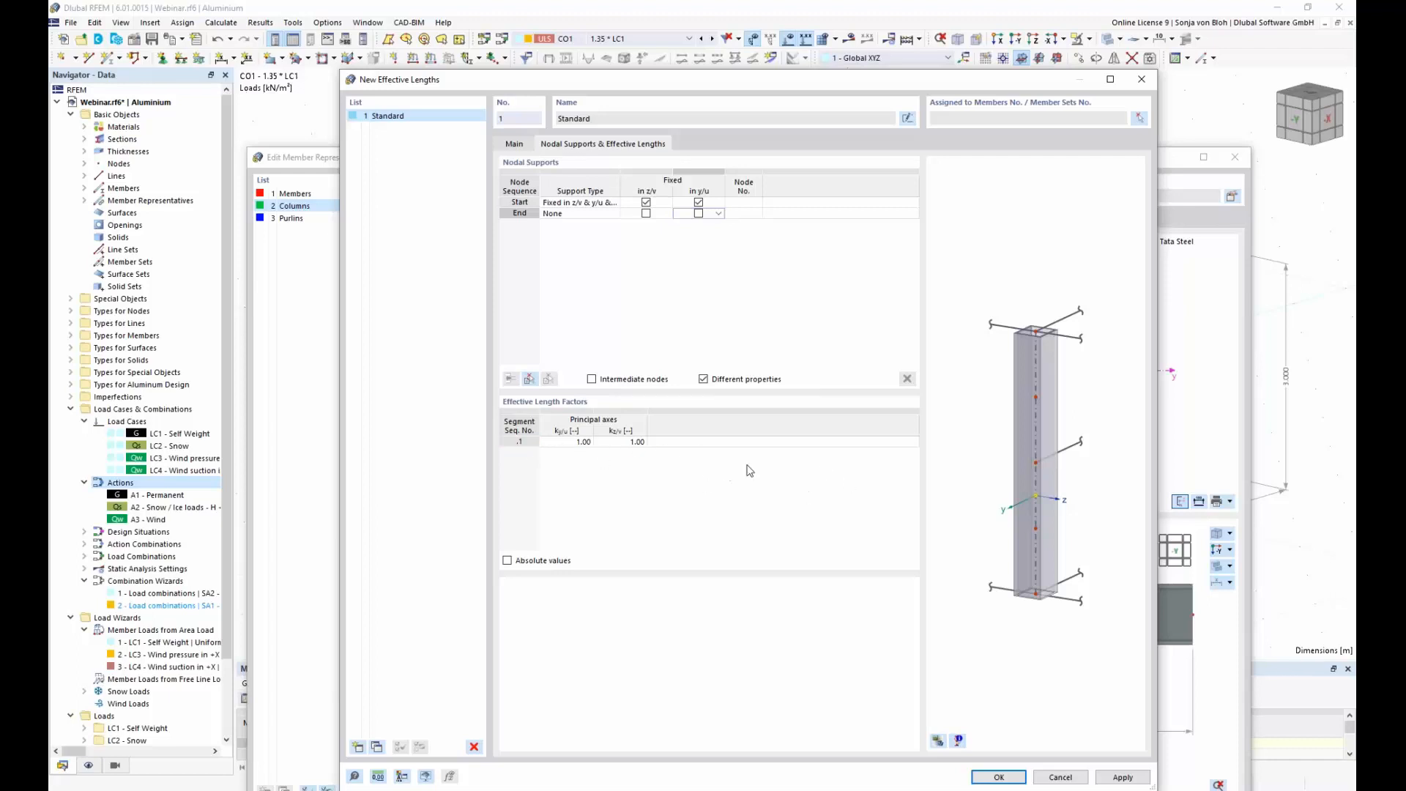
pyautogui.click(999, 777)
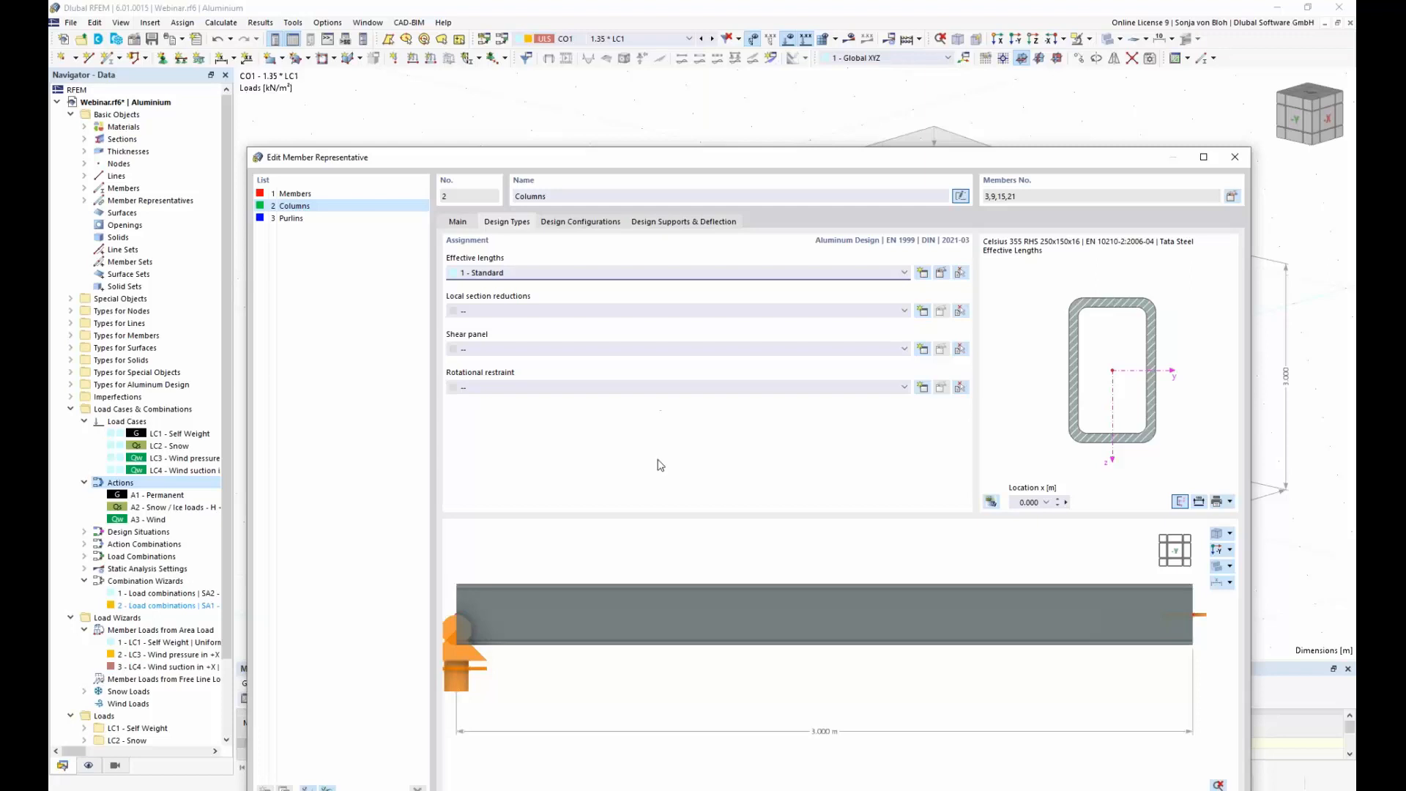
# Step: Rename the default ultimate configuration assigned to the Columns representative as "Columns"
pyautogui.click(591, 223)
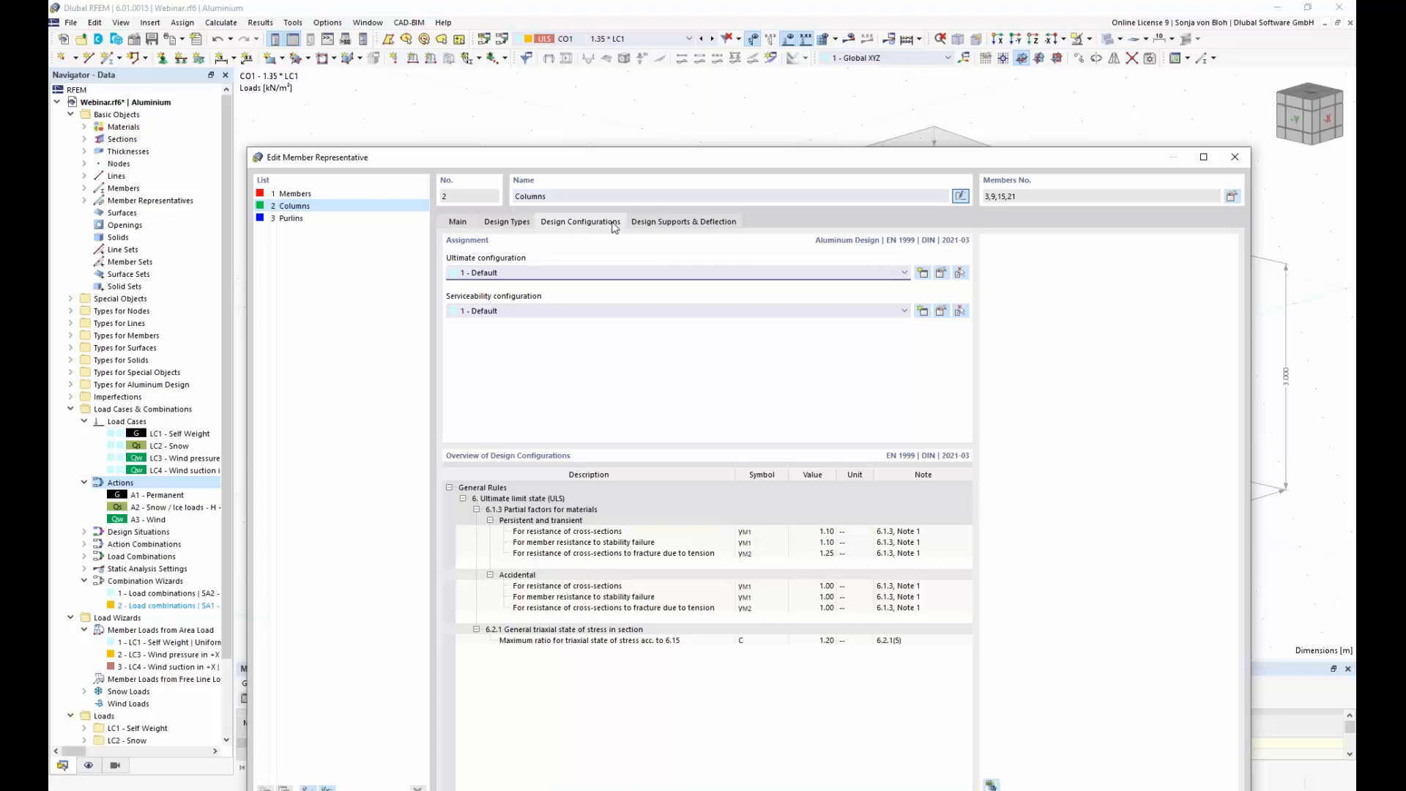
pyautogui.click(941, 273)
pyautogui.moveTo(618, 143); pyautogui.dragTo(700, 397)
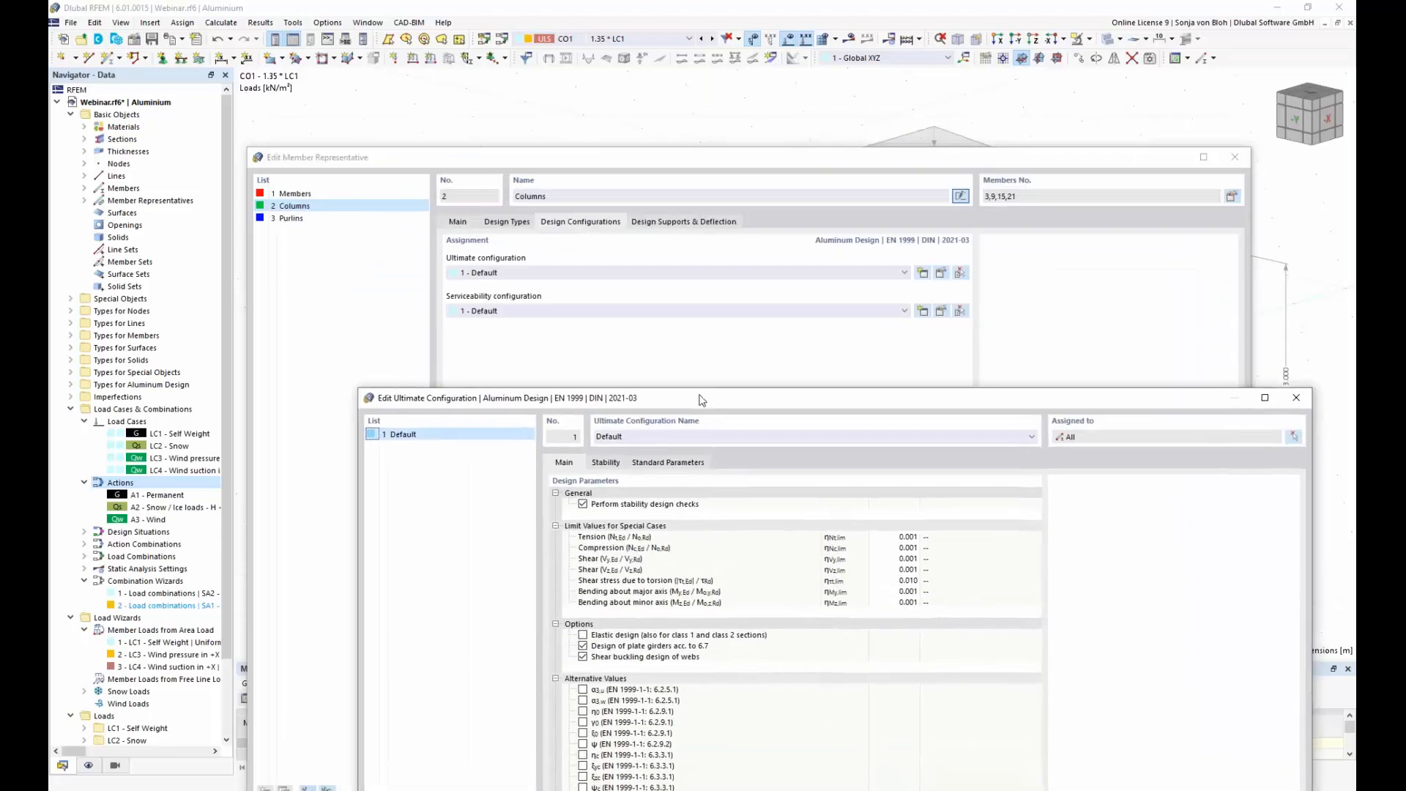
pyautogui.doubleClick(647, 436)
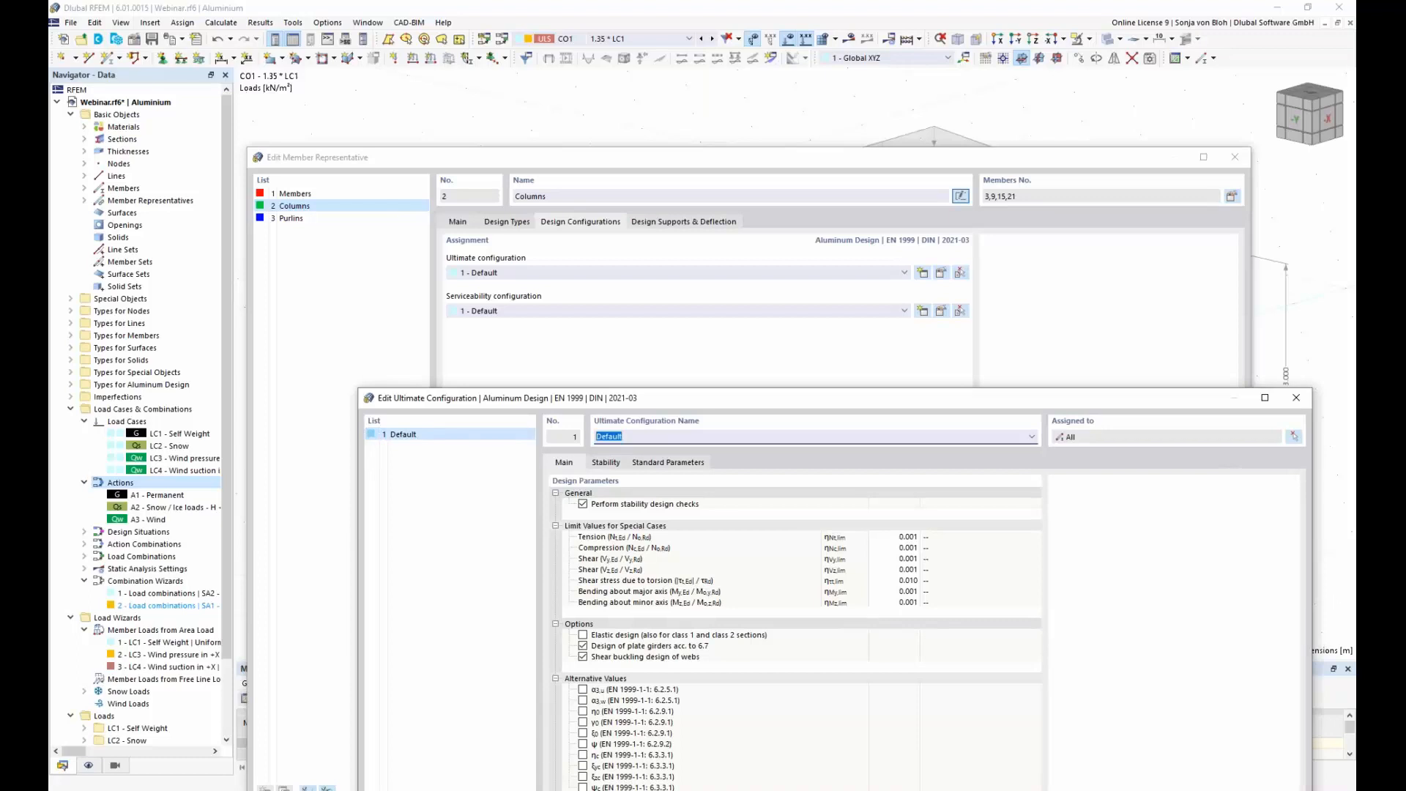
pyautogui.write('Columns')
pyautogui.moveTo(635, 398); pyautogui.dragTo(616, 152)
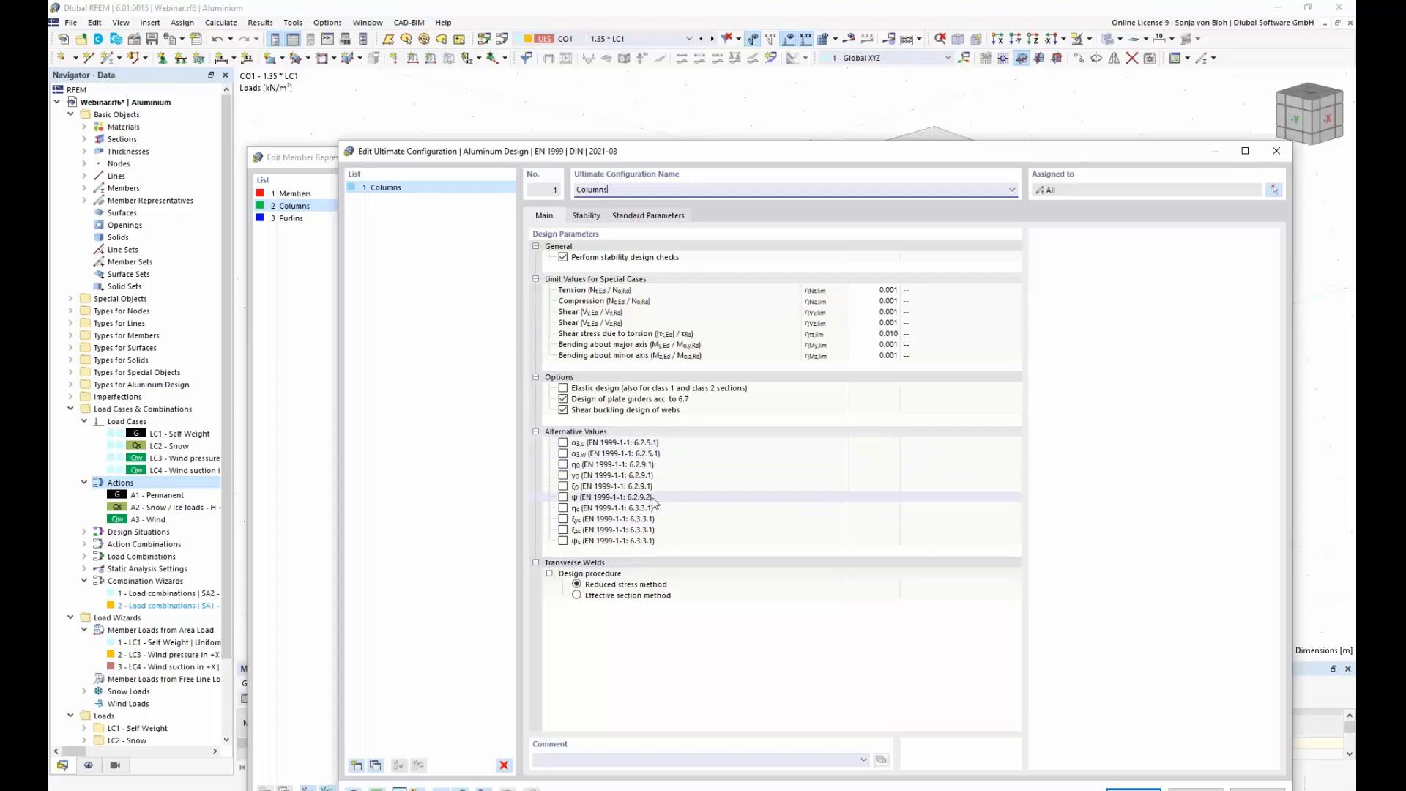
# Step: Review the stability and main design parameters of the ultimate configuration and accept it
pyautogui.click(587, 216)
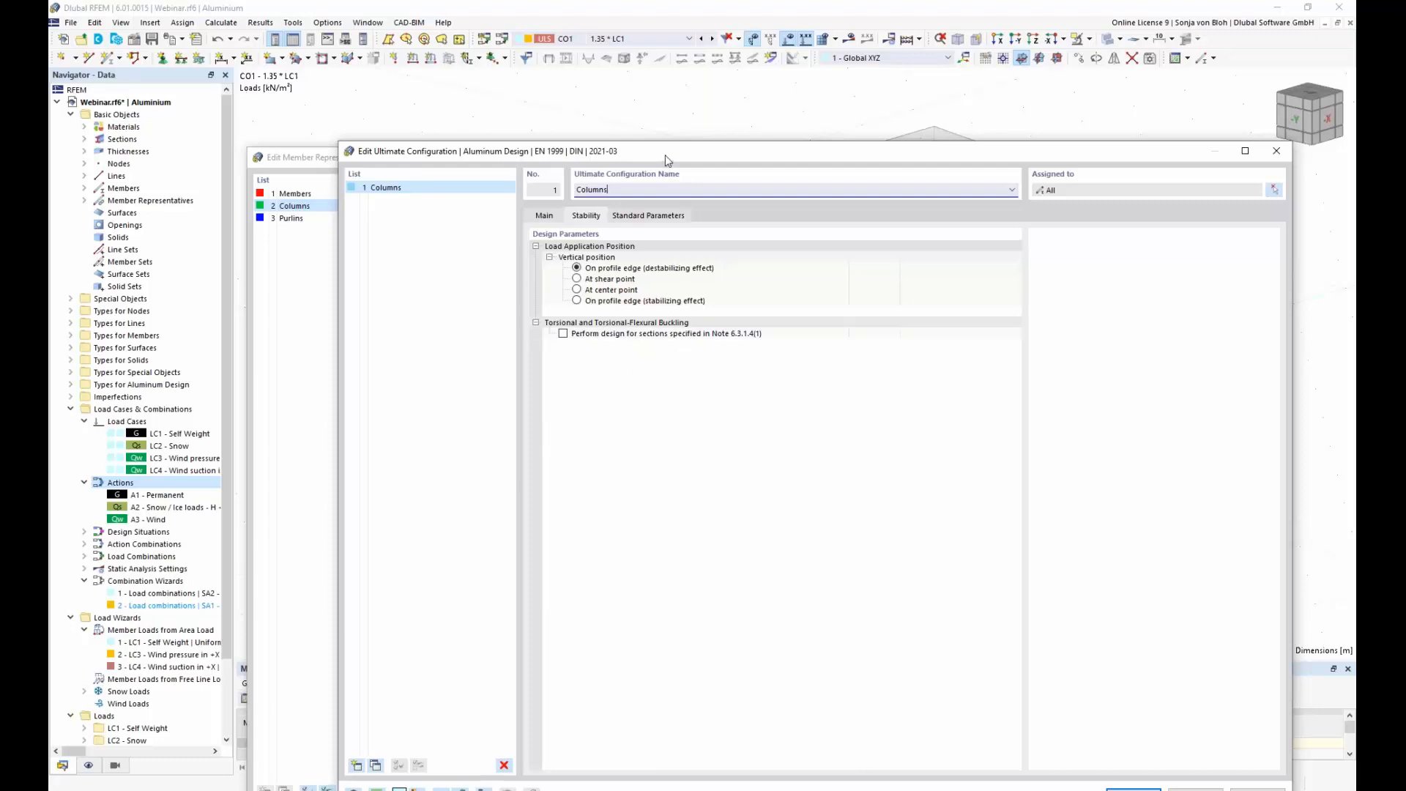
pyautogui.moveTo(667, 160); pyautogui.dragTo(623, 306)
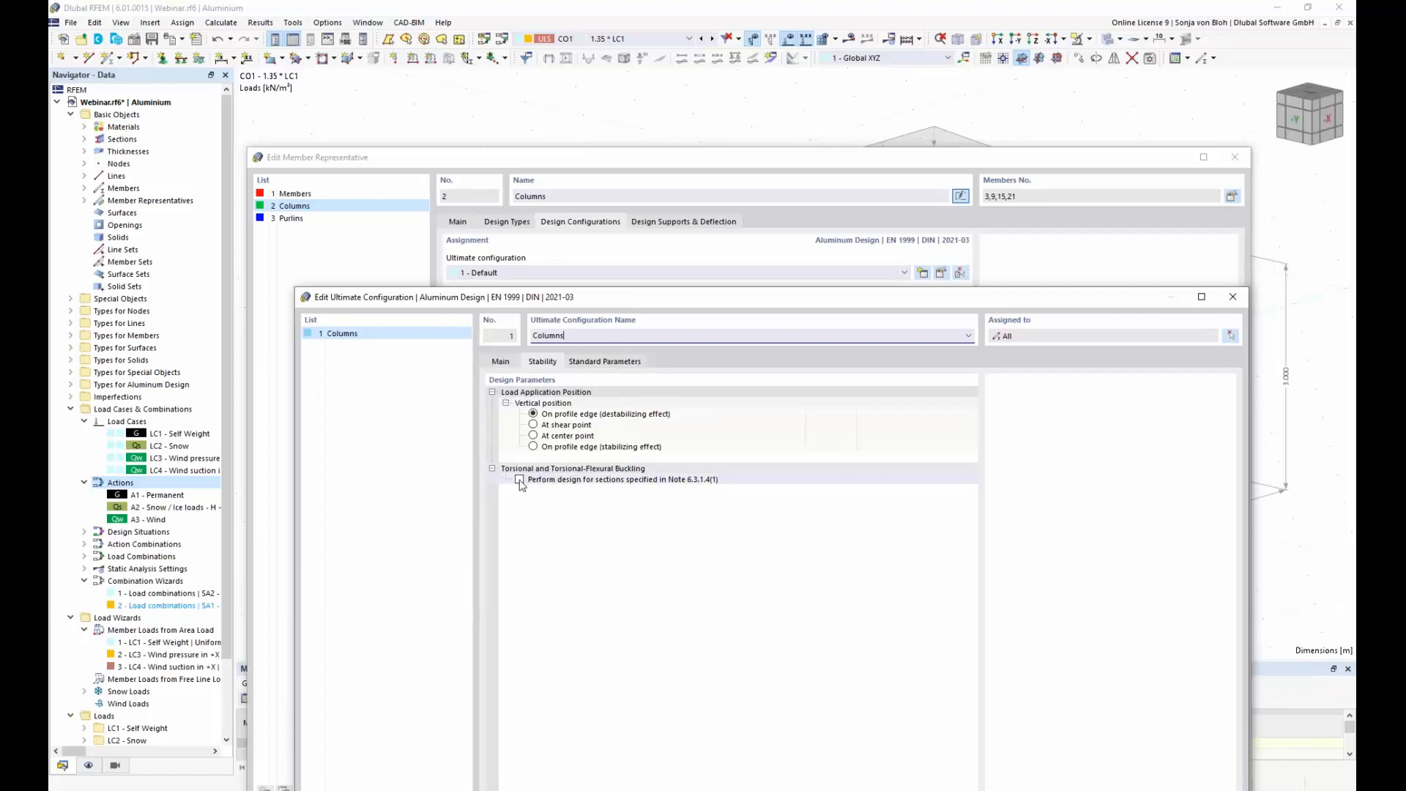
pyautogui.moveTo(645, 296); pyautogui.dragTo(610, 118)
pyautogui.click(465, 184)
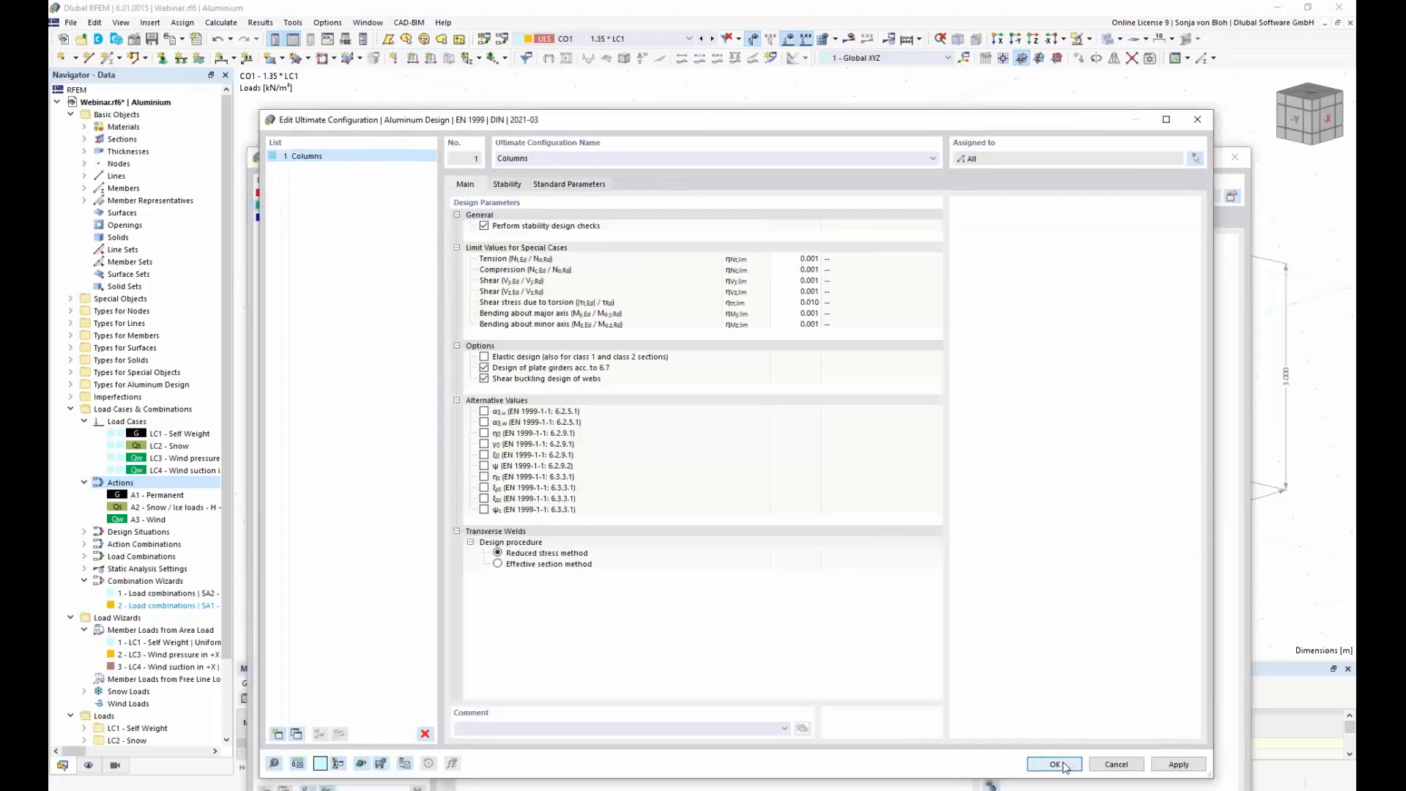
pyautogui.click(1055, 764)
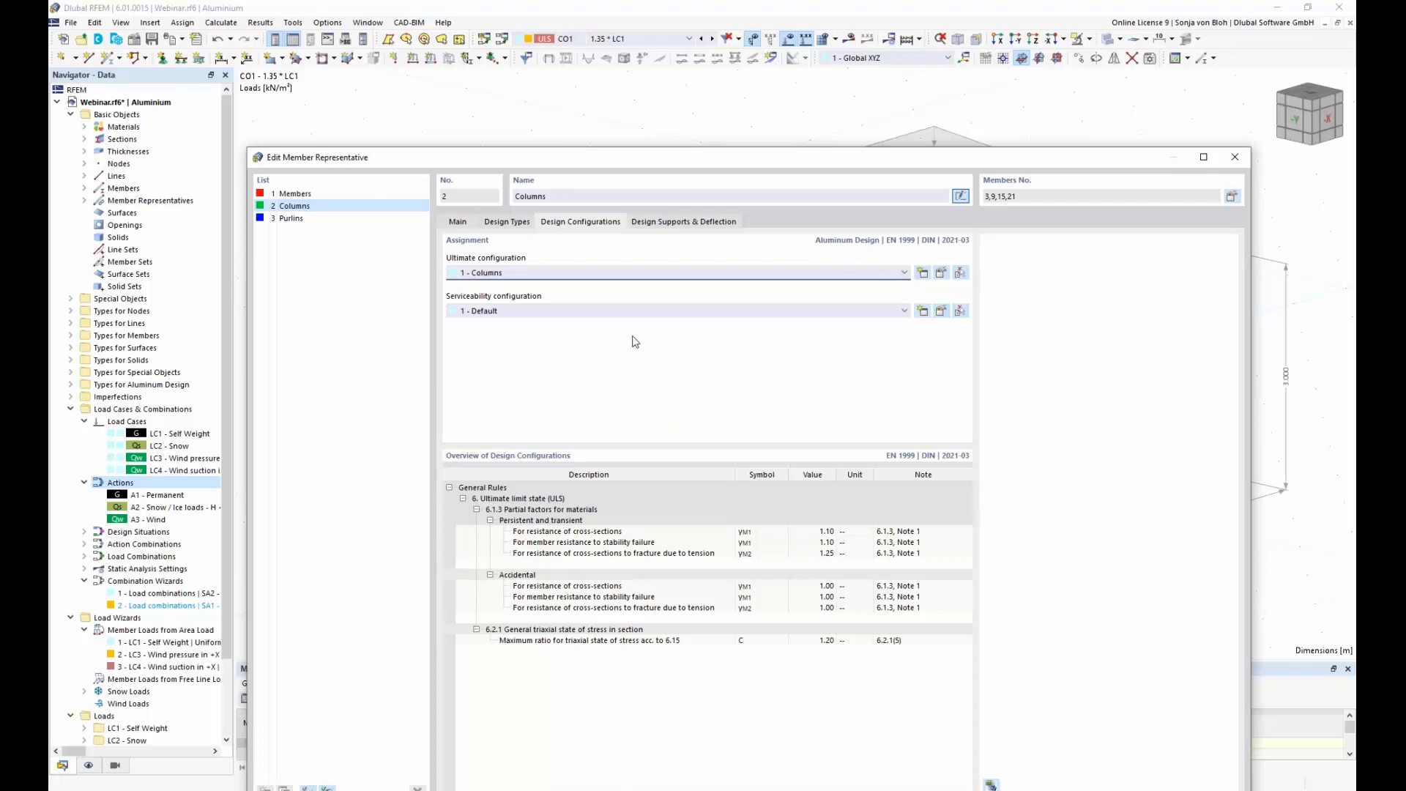
# Step: Remove the serviceability configuration from the Columns member representative
pyautogui.click(904, 312)
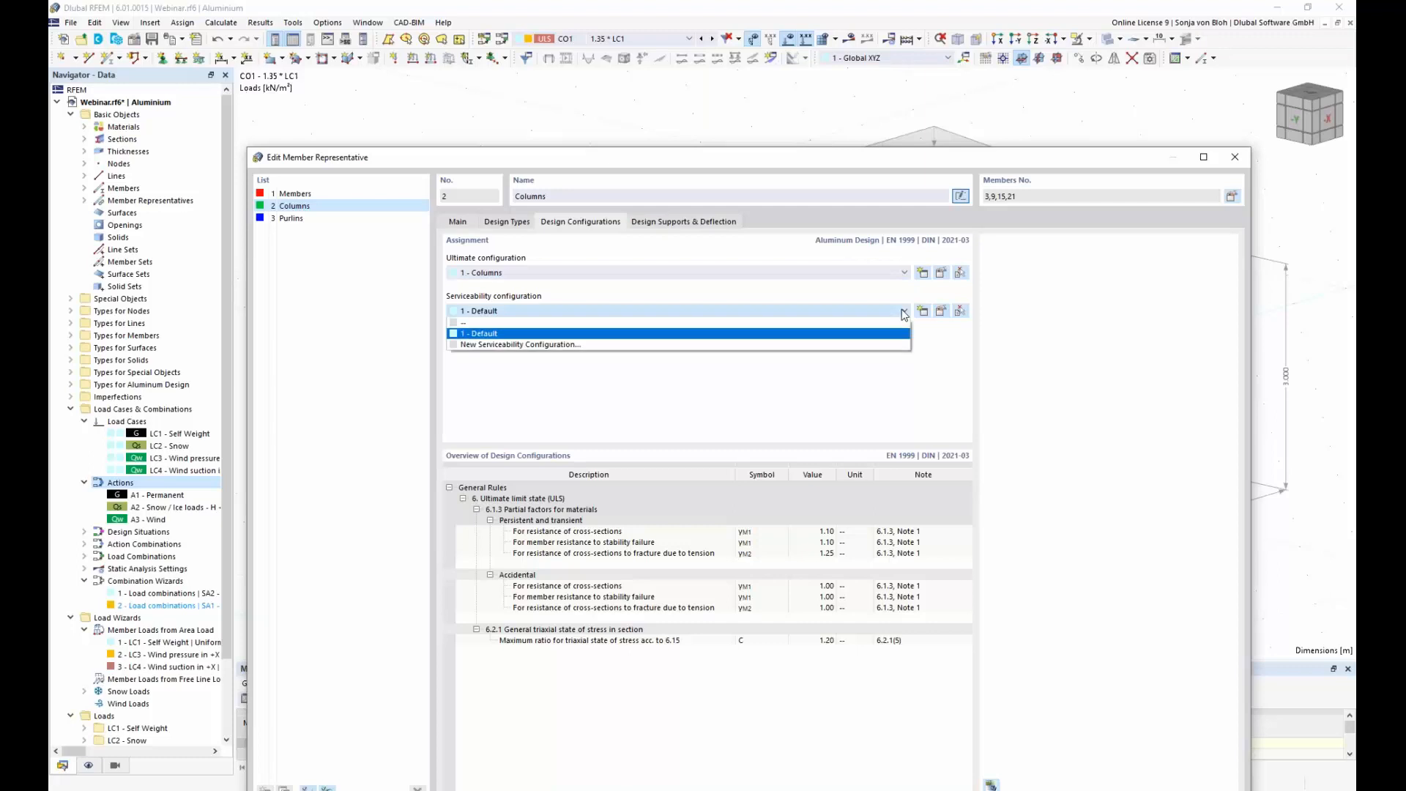
pyautogui.click(703, 322)
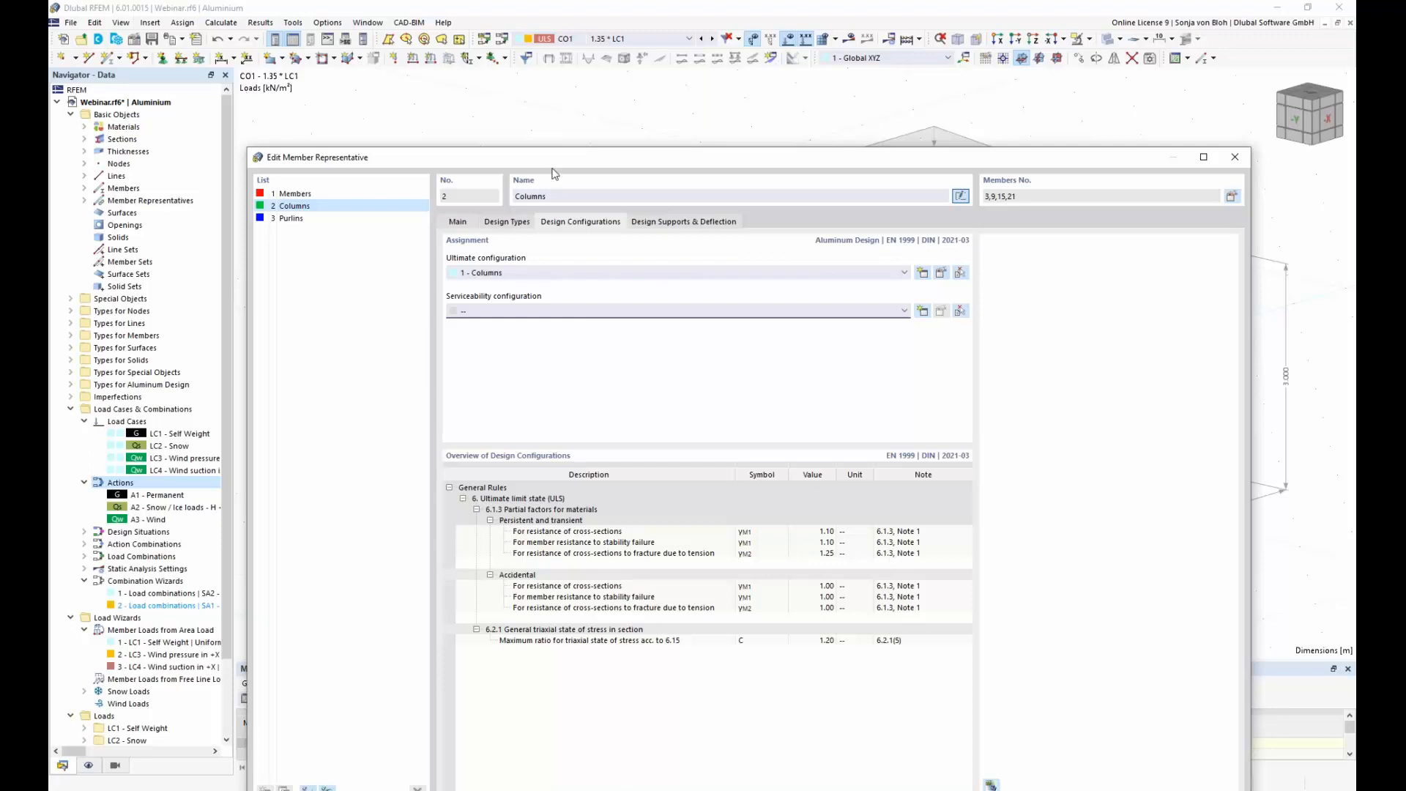
pyautogui.moveTo(569, 157); pyautogui.dragTo(571, 77)
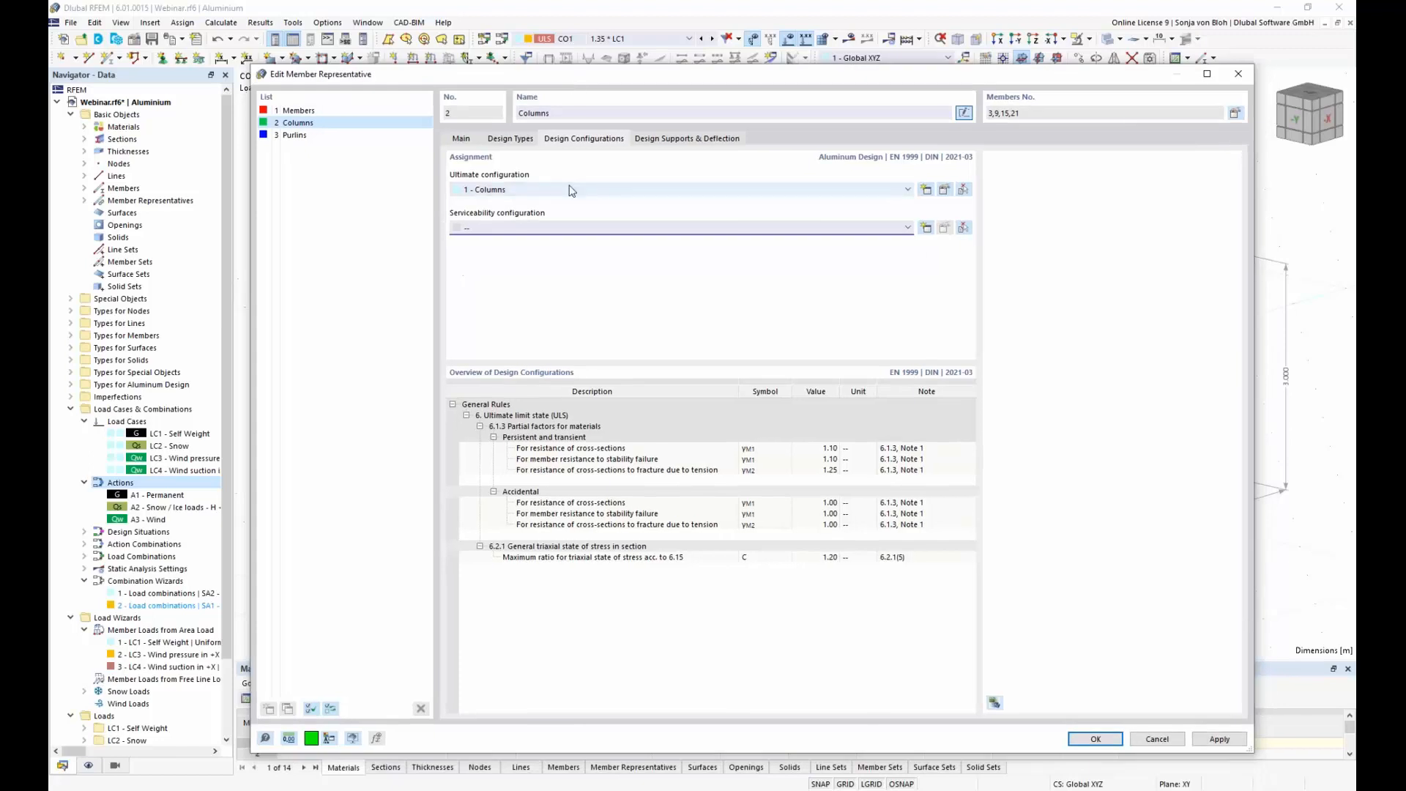
# Step: Rename the member representative "Members" as "Beams"
pyautogui.click(309, 114)
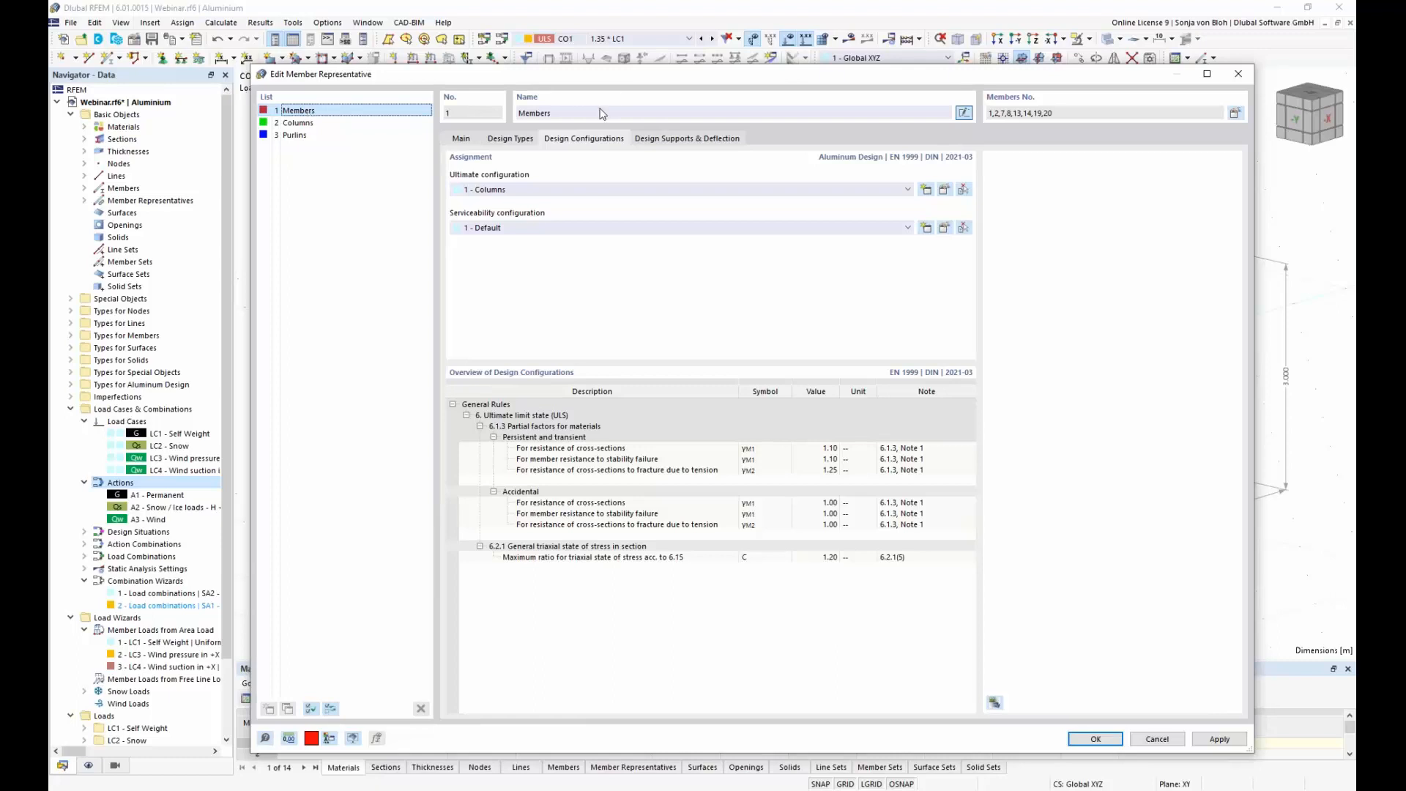
pyautogui.click(569, 114)
pyautogui.hotkey('ctrl', 'a')
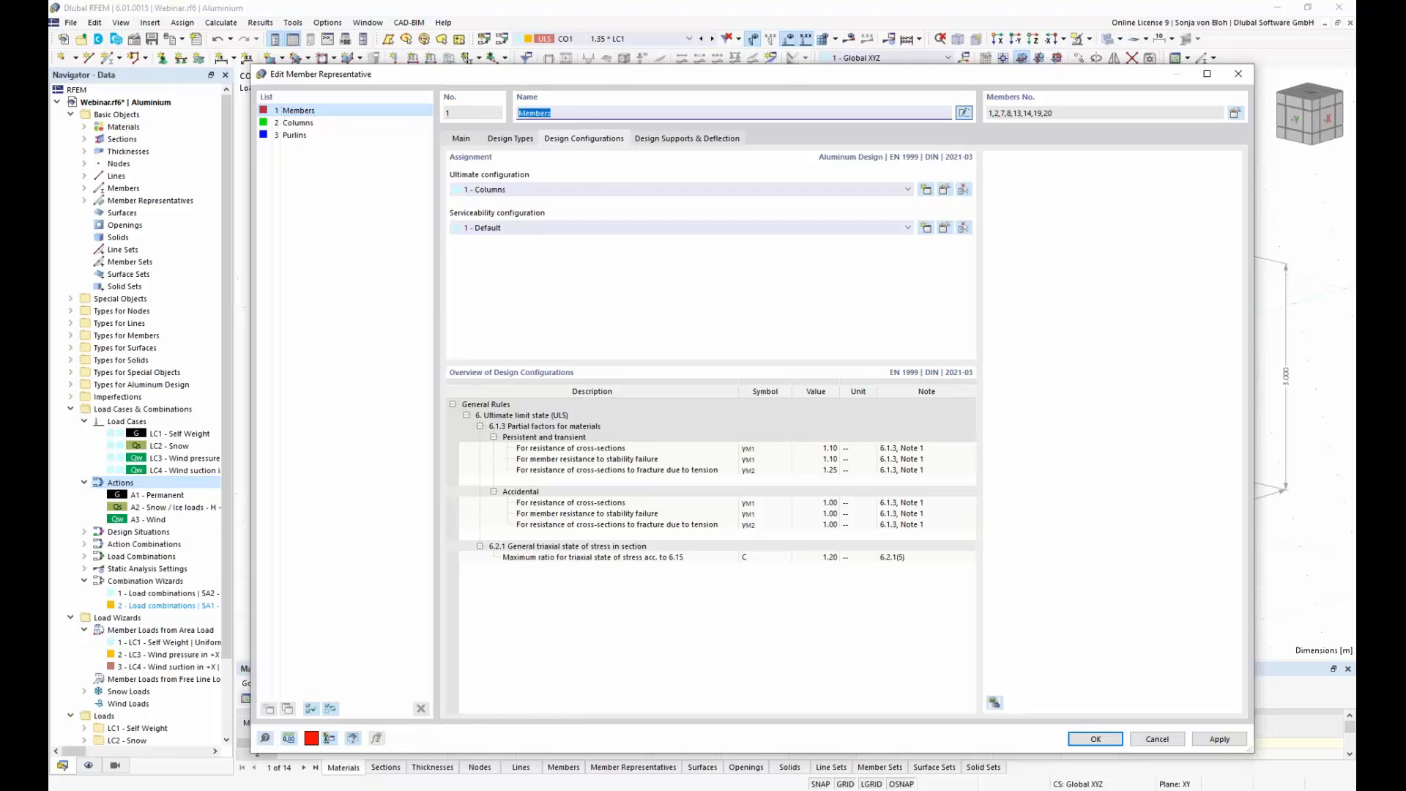
pyautogui.write('Bemas')
pyautogui.press('BackSpace')
pyautogui.press('BackSpace')
pyautogui.press('BackSpace')
pyautogui.write('ams')
# Step: Create an ultimate configuration named "Beams and Purlins" for the Beams representative with stability design checks deactivated
pyautogui.click(927, 191)
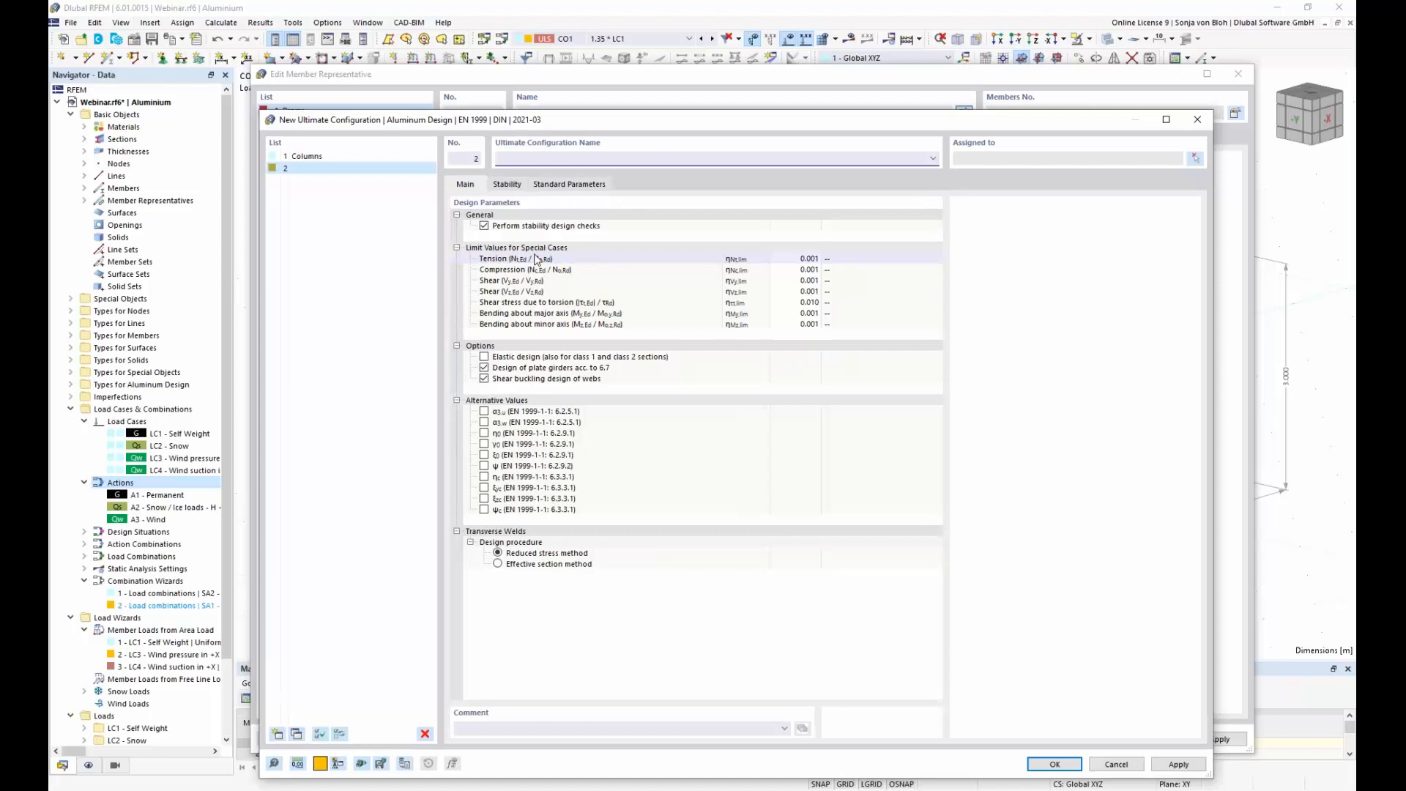
pyautogui.write('Beams and Purlins')
pyautogui.click(484, 226)
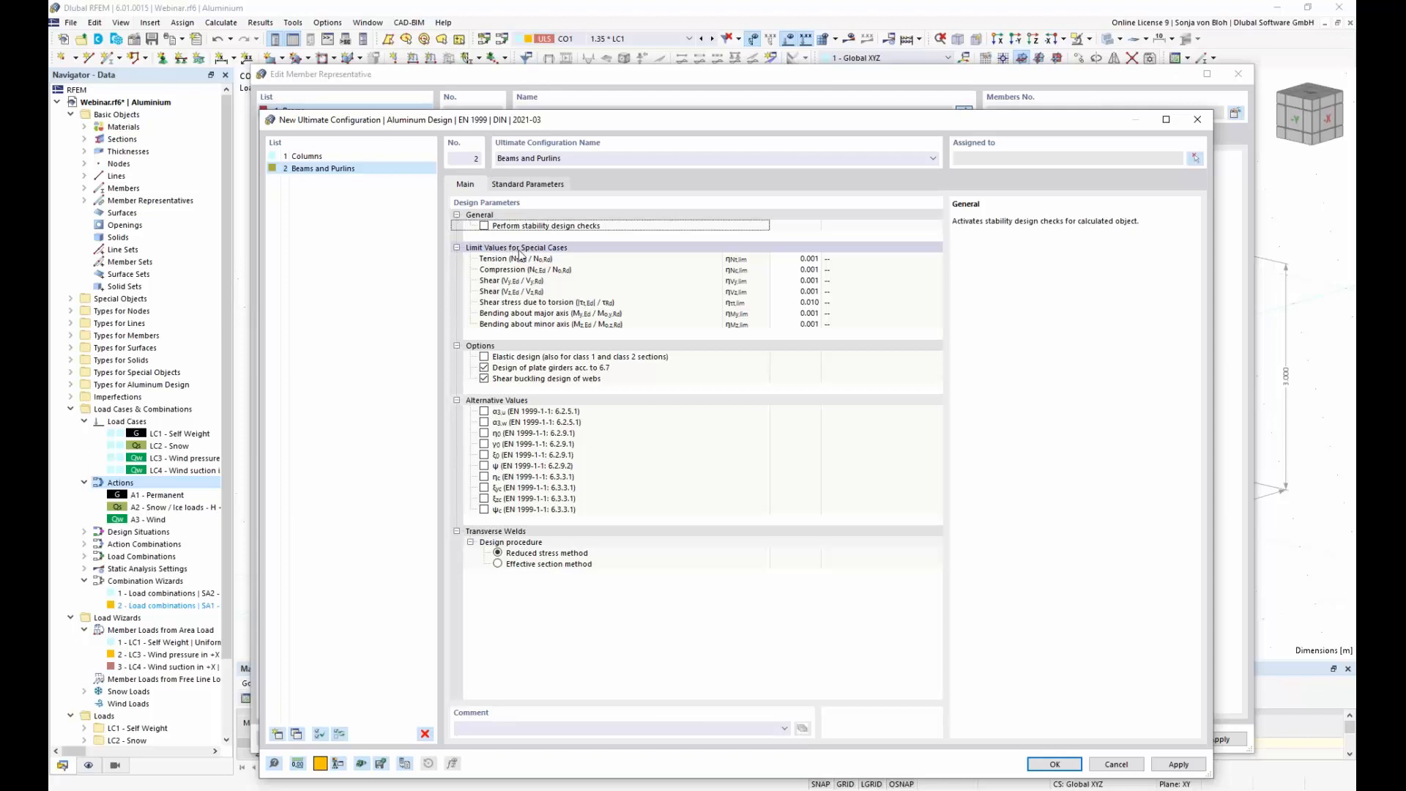
pyautogui.click(1052, 764)
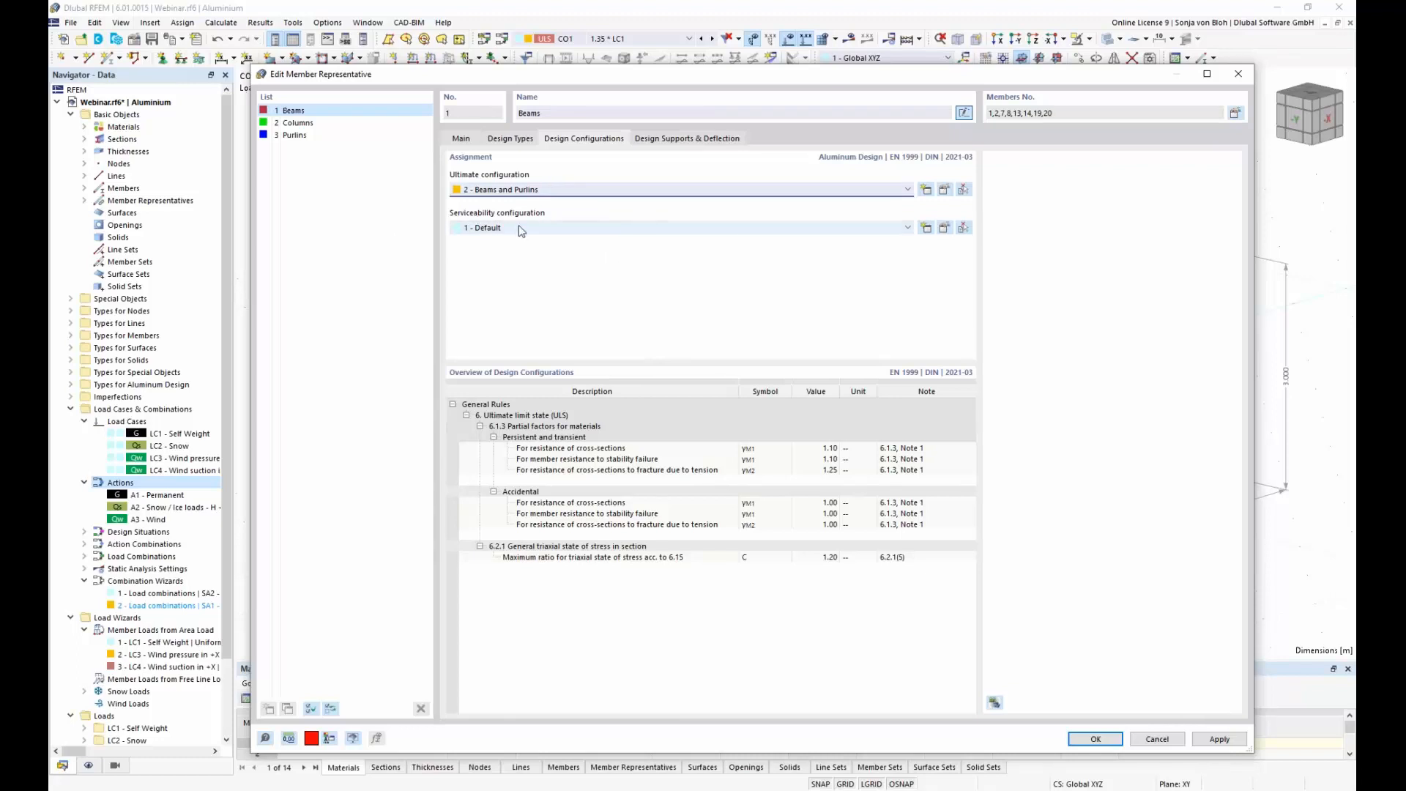
# Step: Examine the beam and cantilever deflection limits in the default serviceability configuration of the Beams representative
pyautogui.click(947, 227)
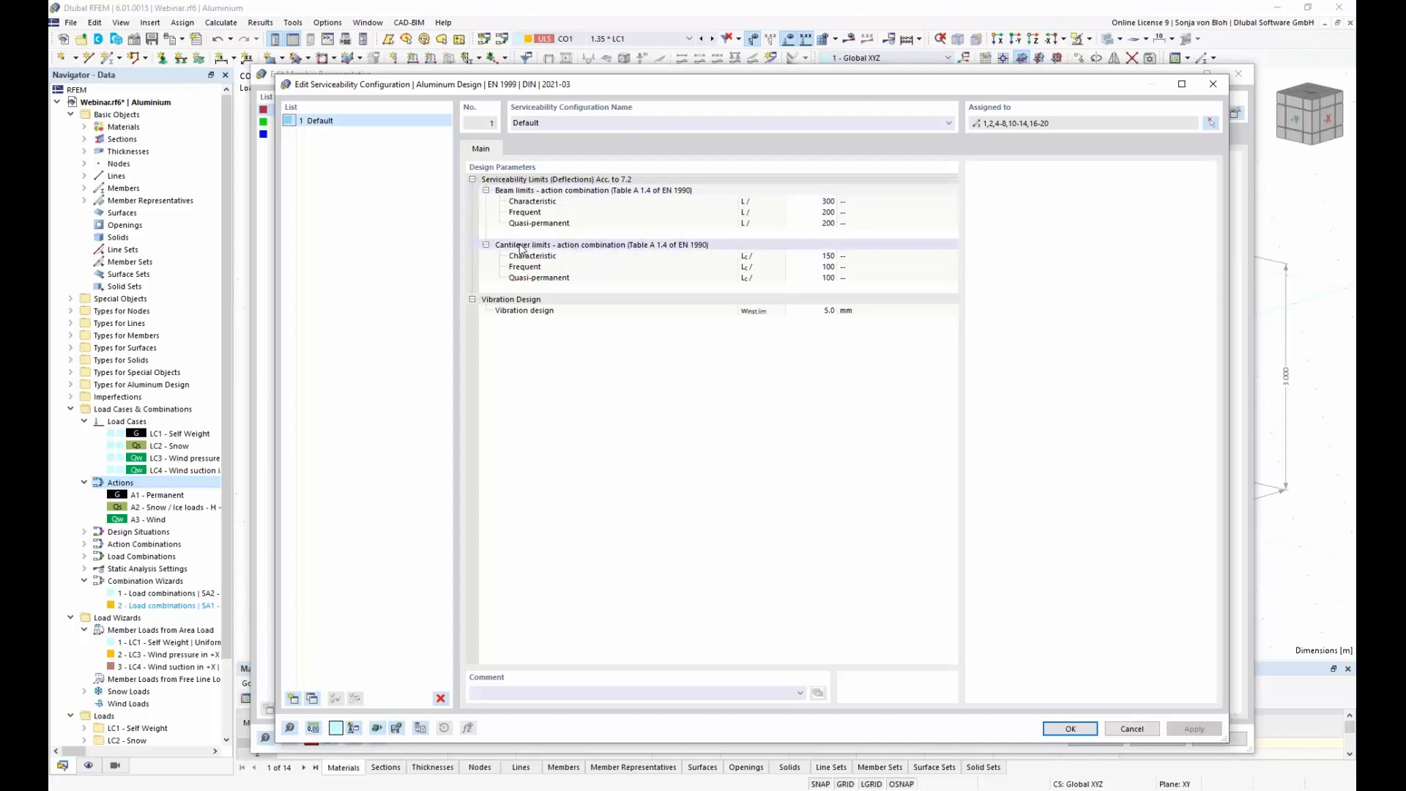
pyautogui.click(552, 246)
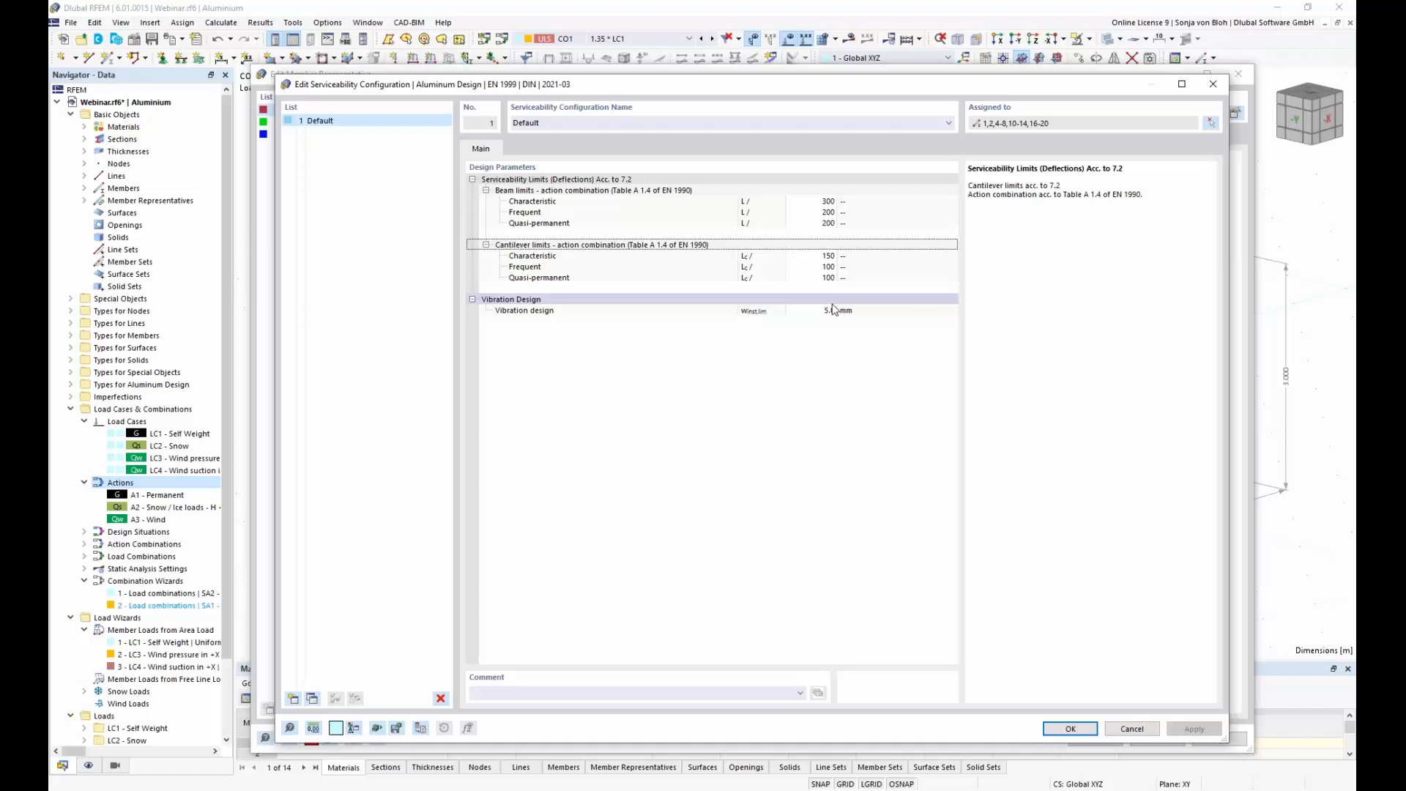
pyautogui.click(1070, 729)
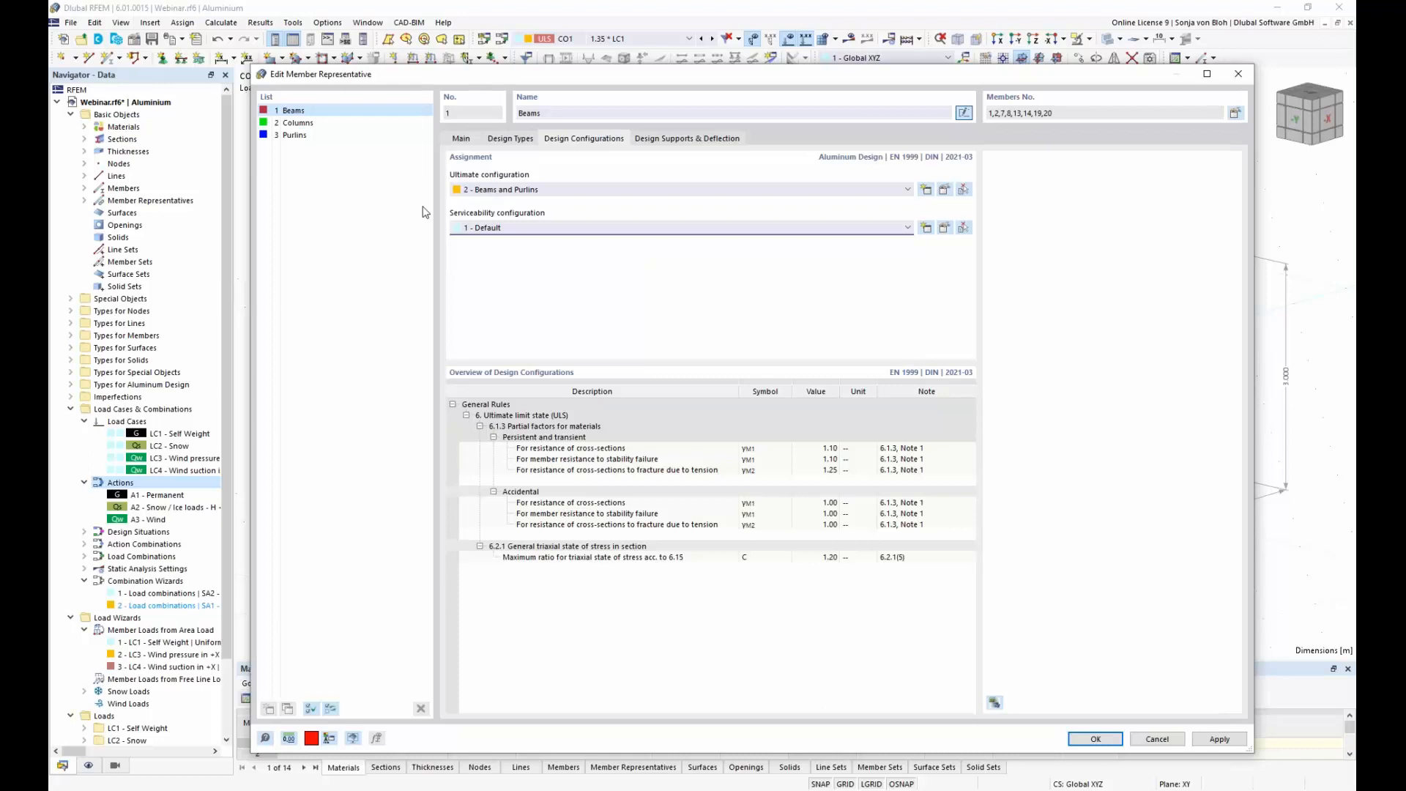
# Step: Open the design support and deflection settings of the Beams member representative
pyautogui.click(708, 140)
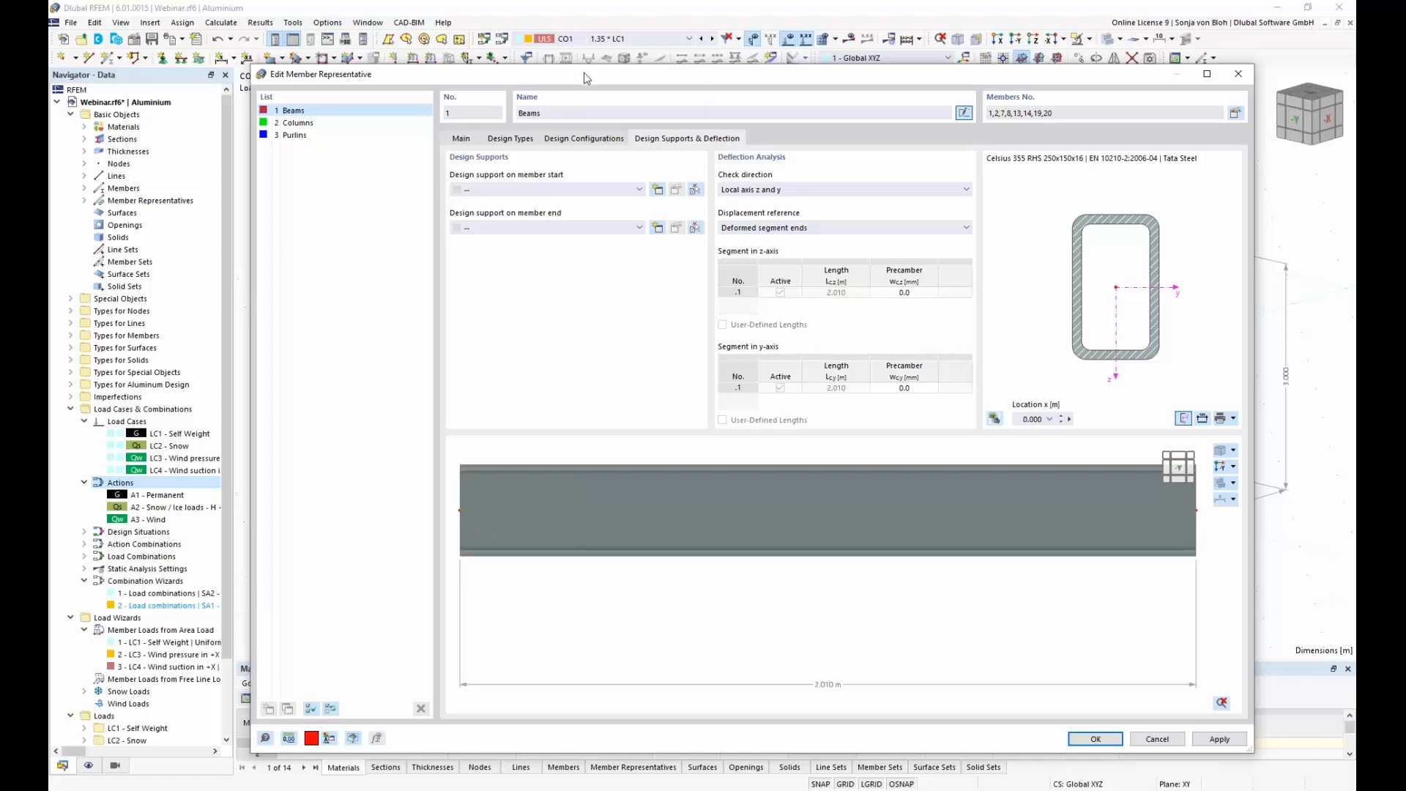
# Step: Create a General design support active in the z-axis and assign it to the member start of the Beams representative
pyautogui.moveTo(587, 78); pyautogui.dragTo(582, 121)
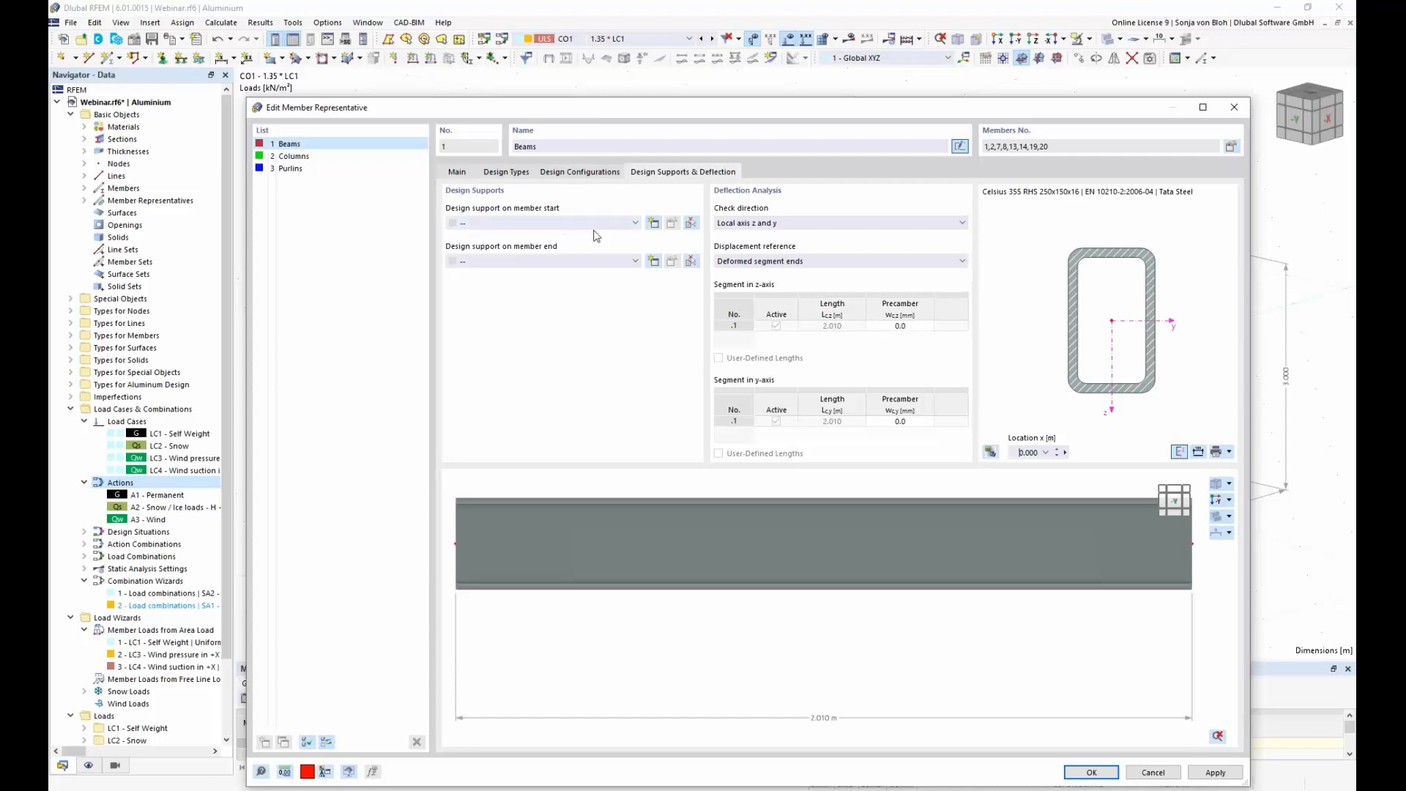
pyautogui.click(654, 222)
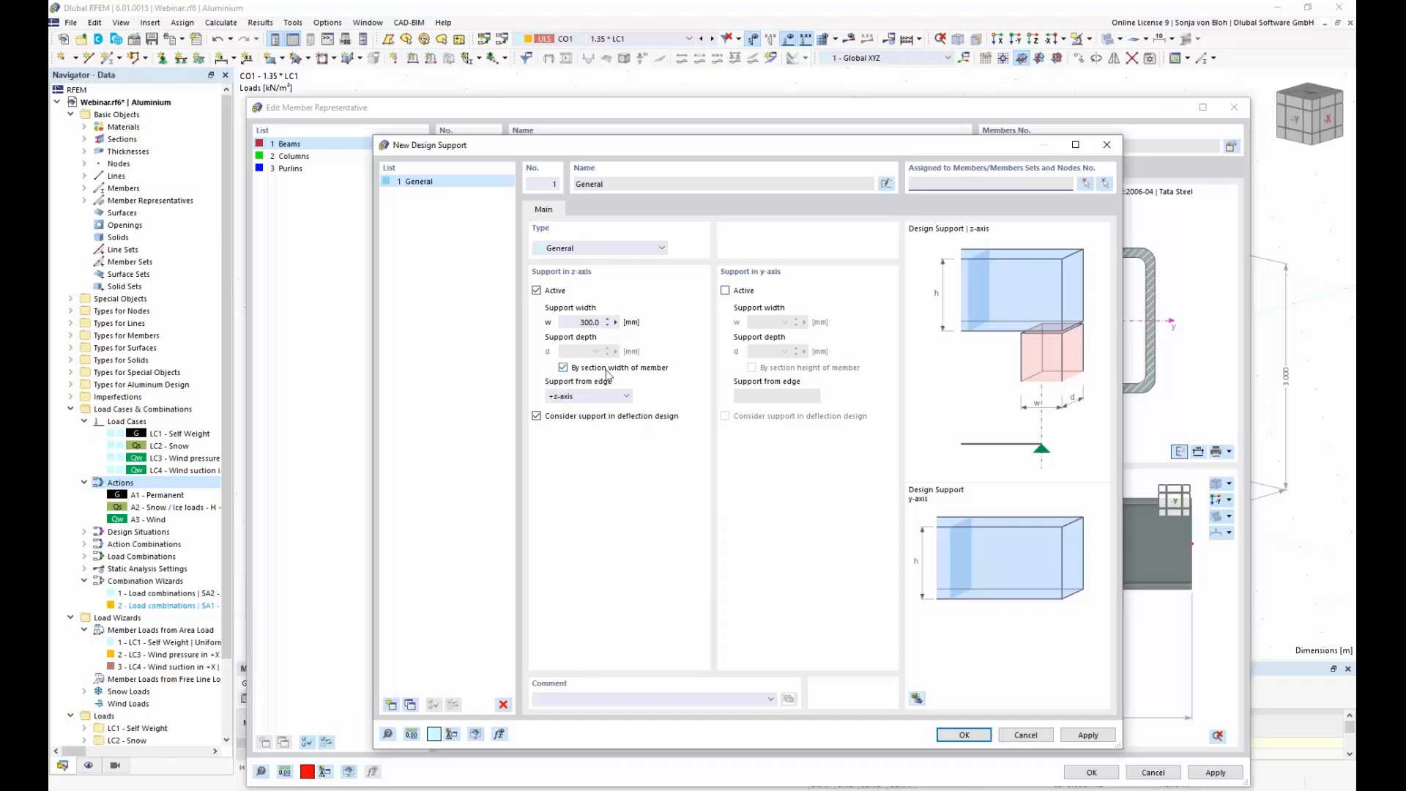
pyautogui.click(966, 737)
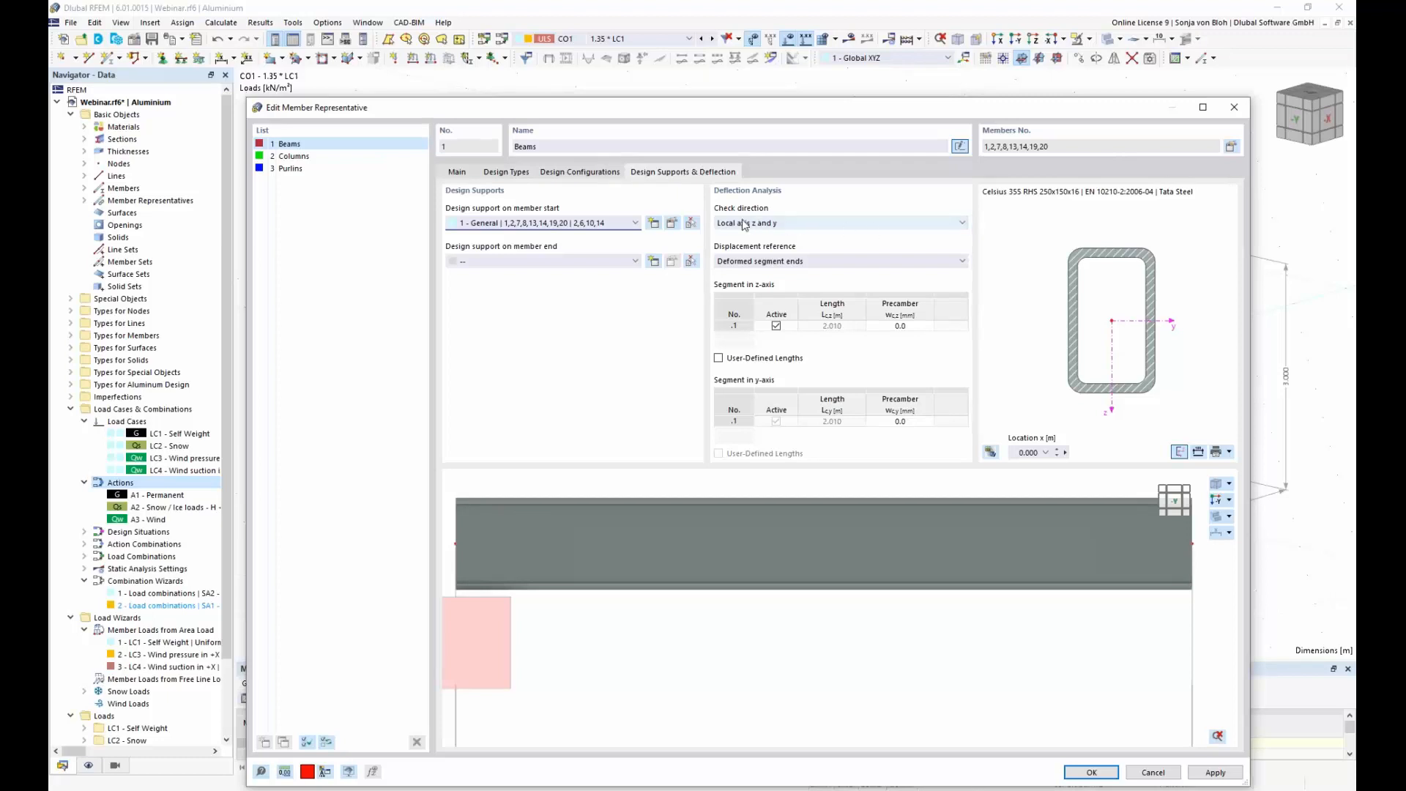
# Step: Set the Beams deflection check direction to Local axis z, keeping deformed segment ends as the displacement reference
pyautogui.click(962, 224)
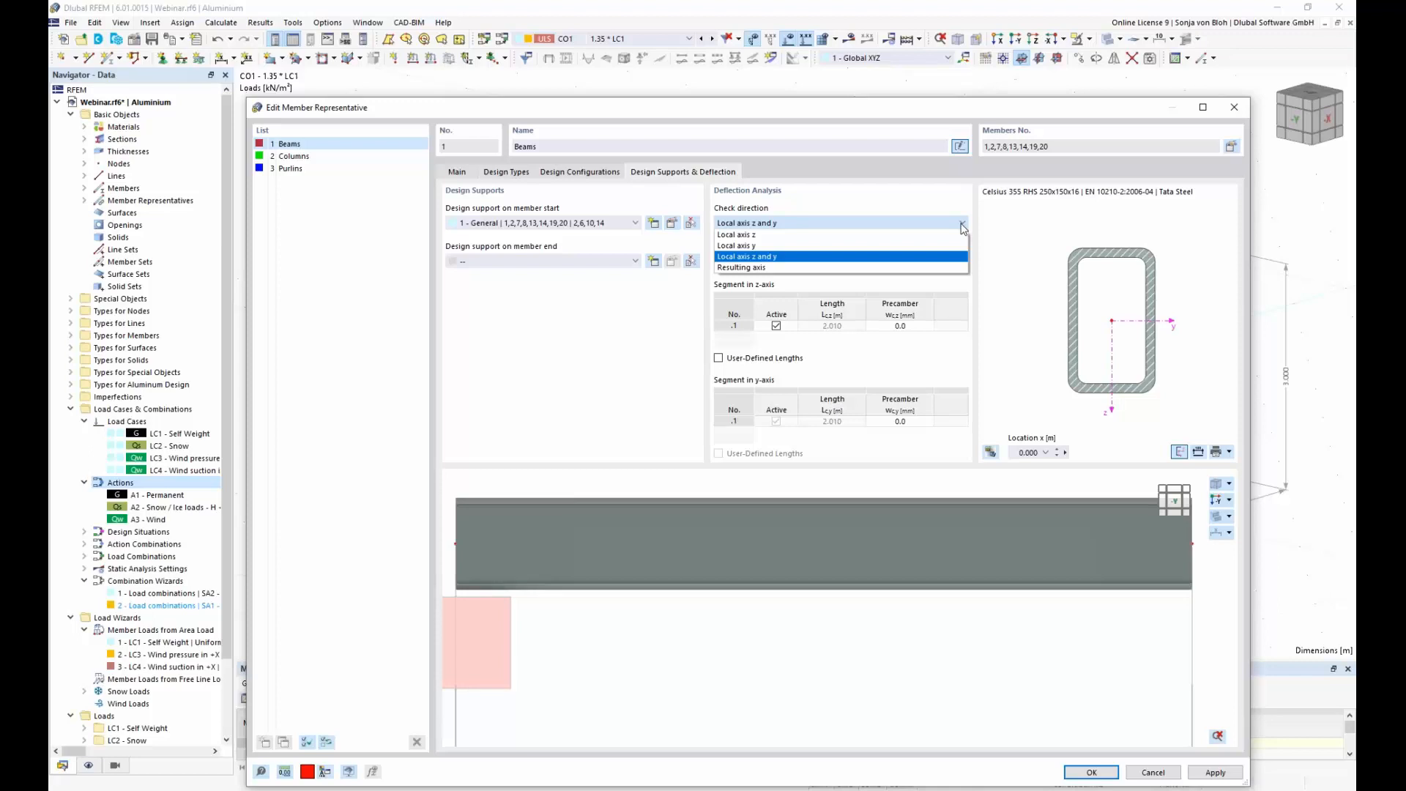
pyautogui.click(806, 234)
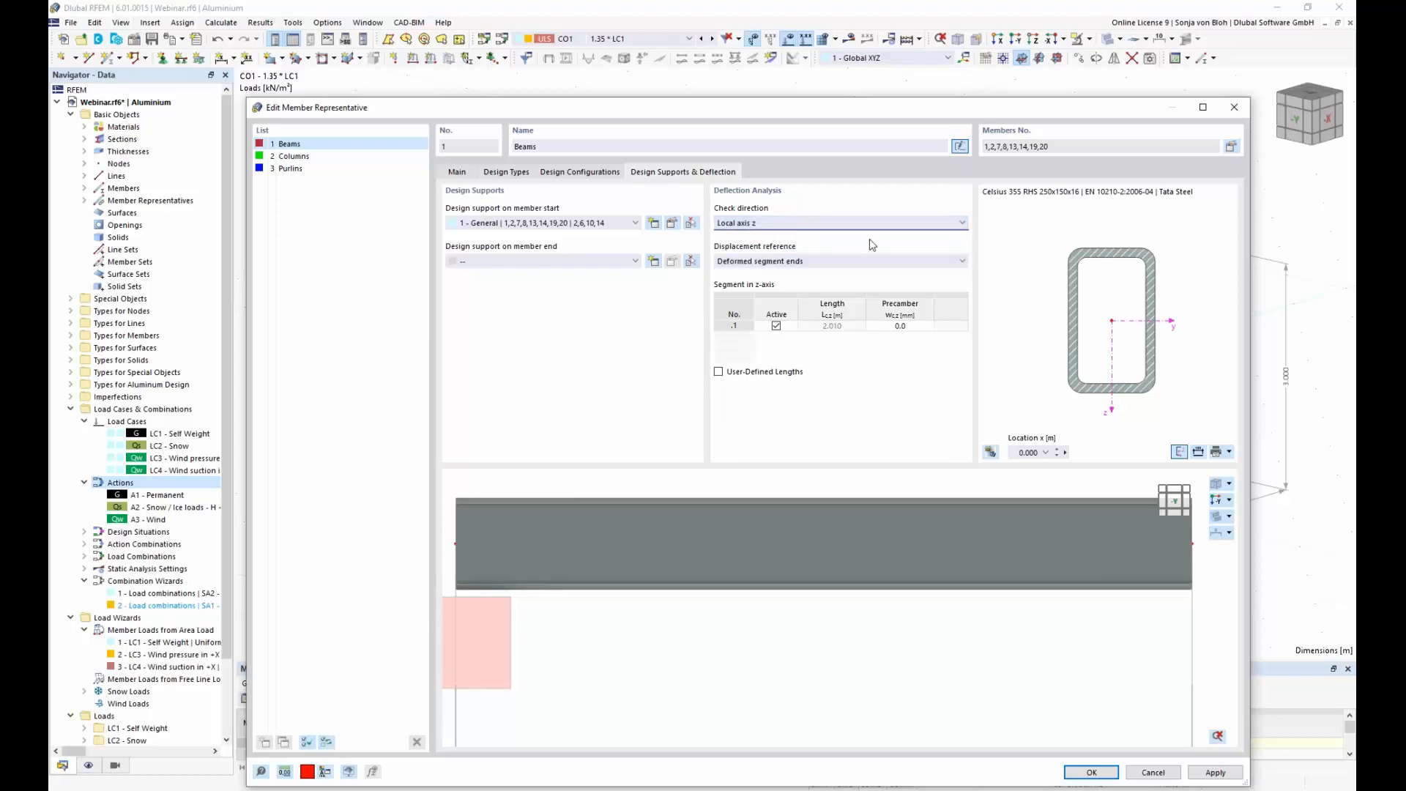
pyautogui.click(963, 262)
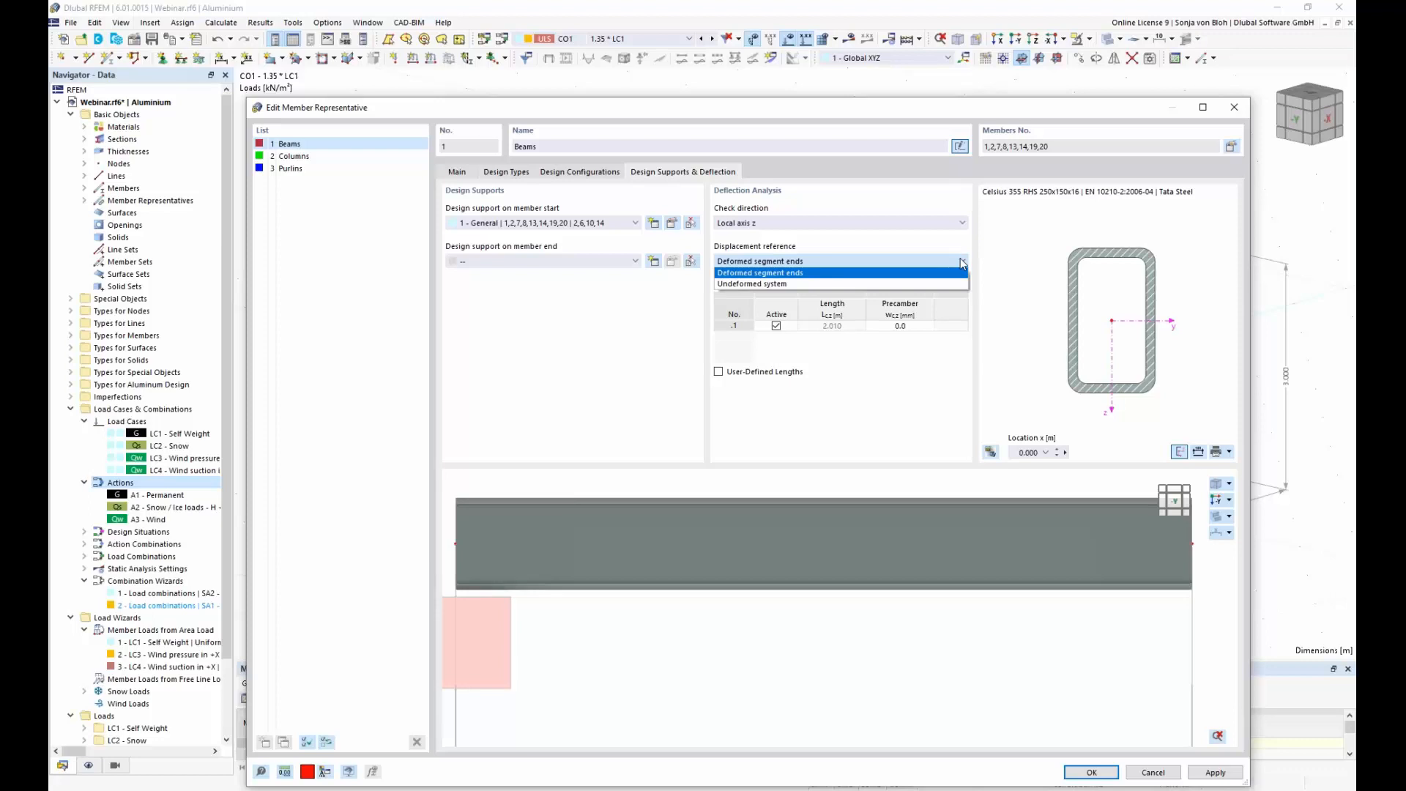
pyautogui.click(957, 257)
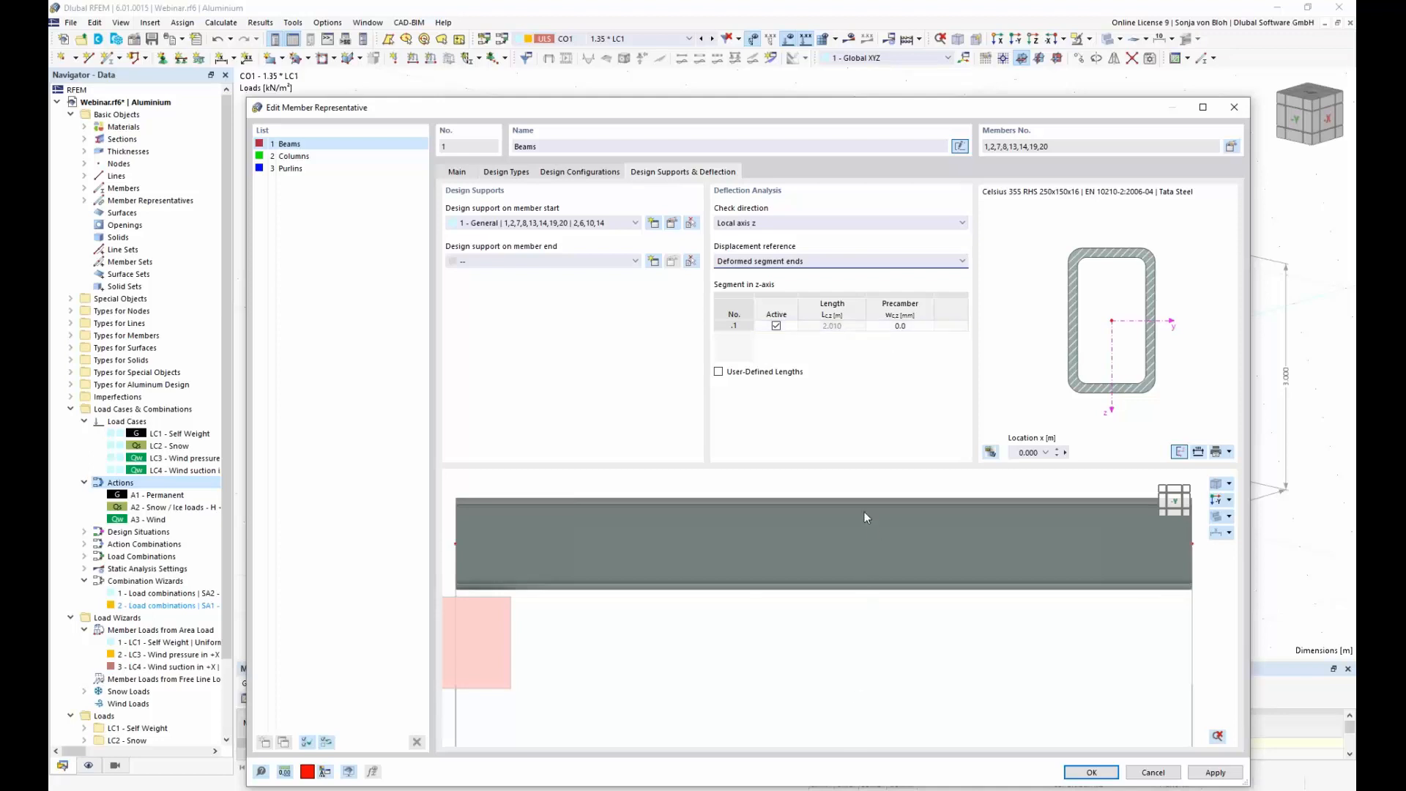
pyautogui.scroll(2, 841, 539)
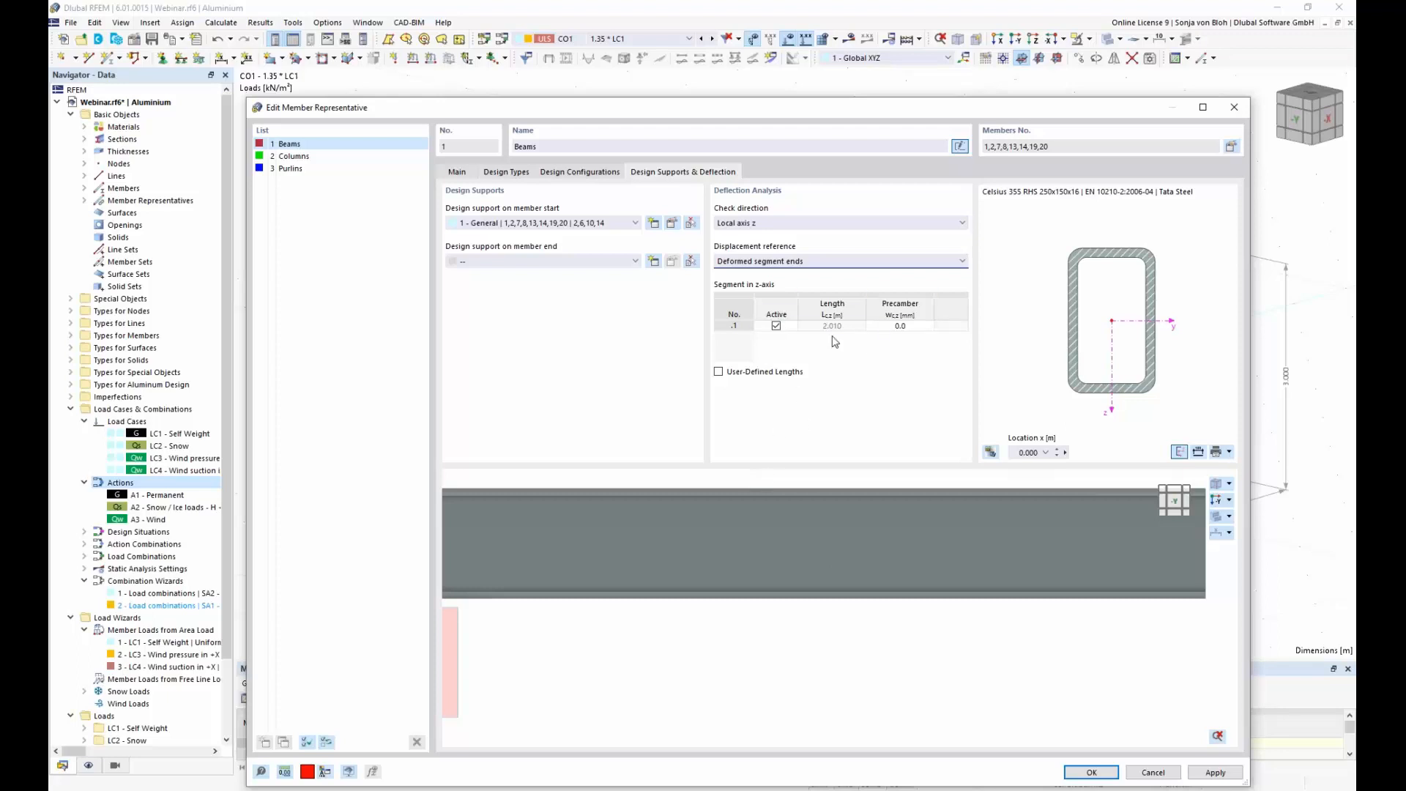
# Step: Assign the "Beams and Purlins" ultimate configuration to the Purlins member representative
pyautogui.click(297, 169)
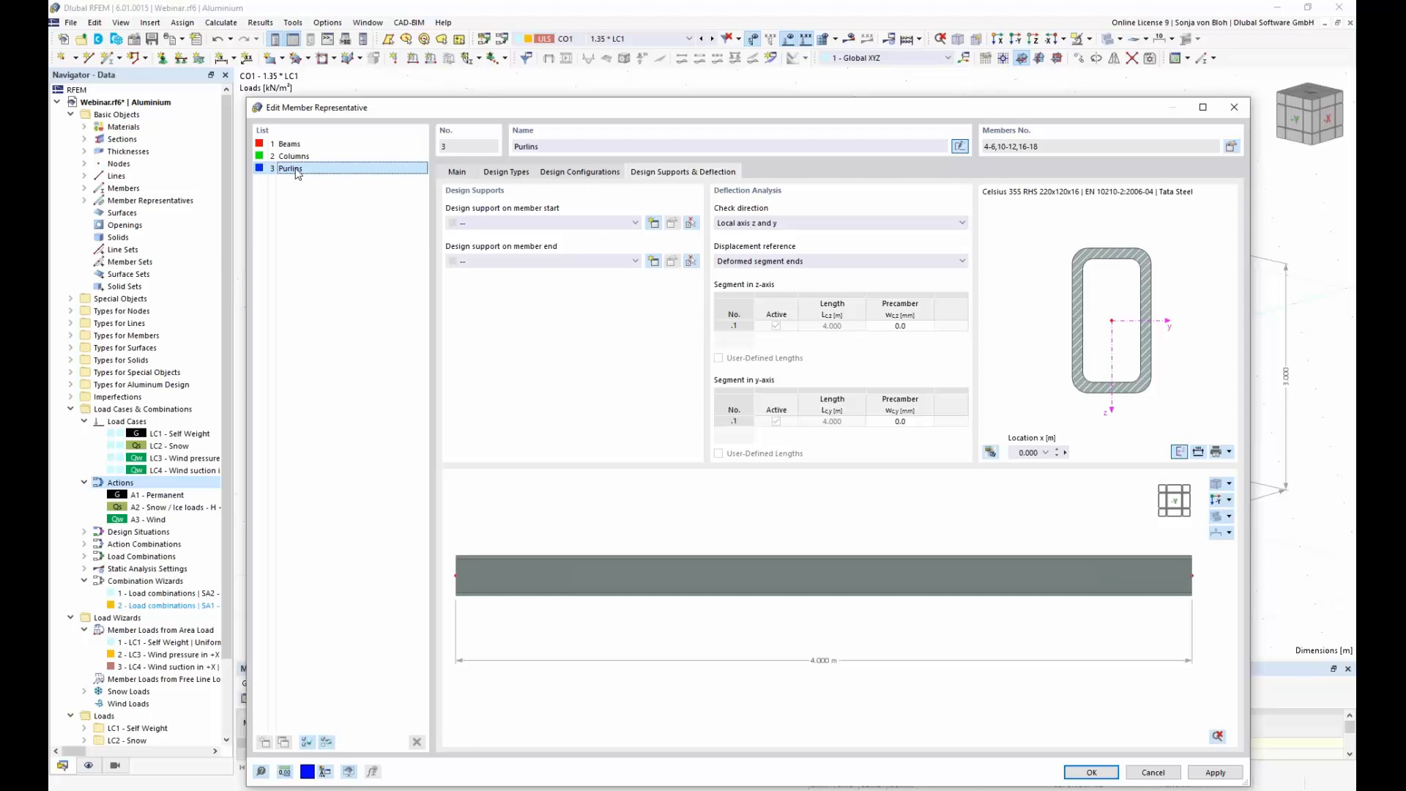
pyautogui.click(596, 173)
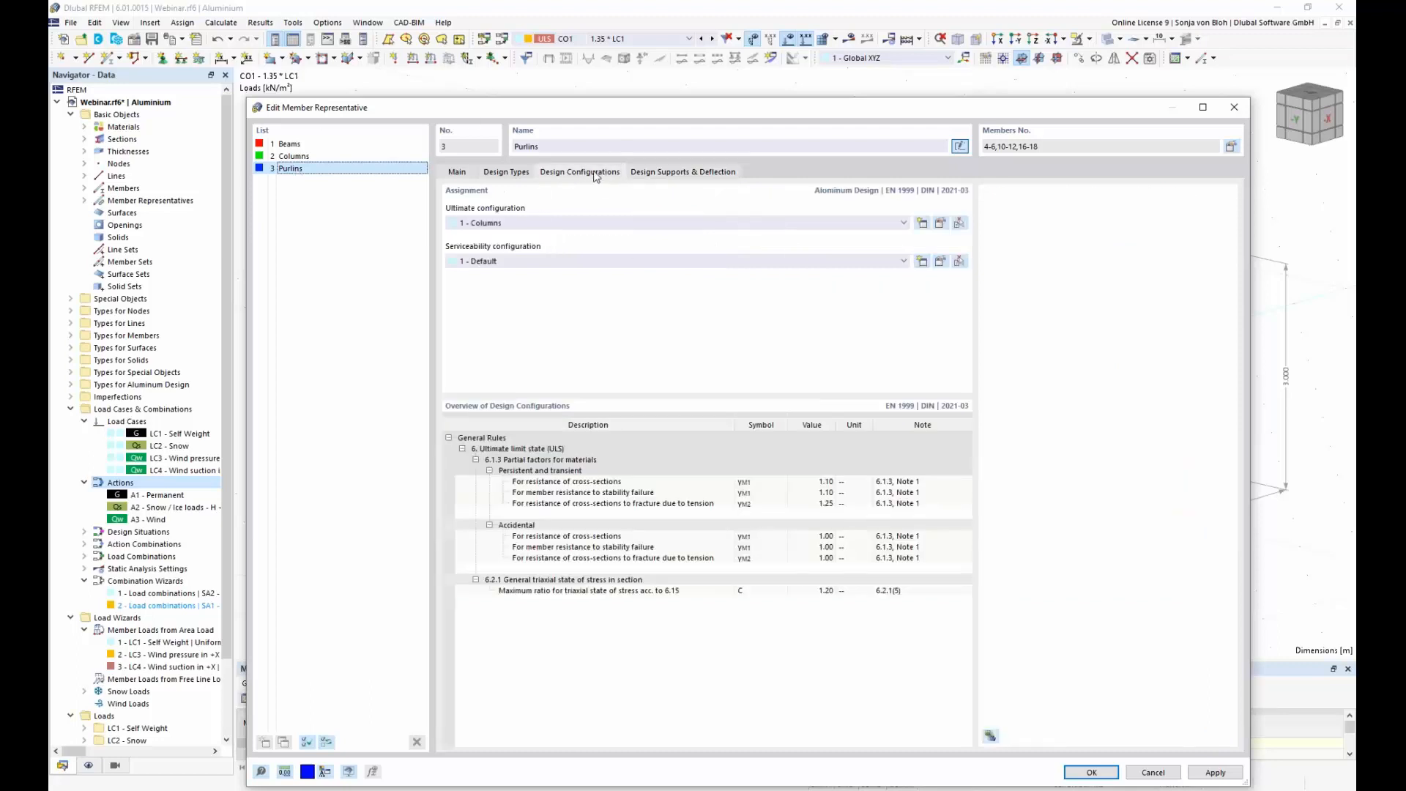
pyautogui.click(731, 224)
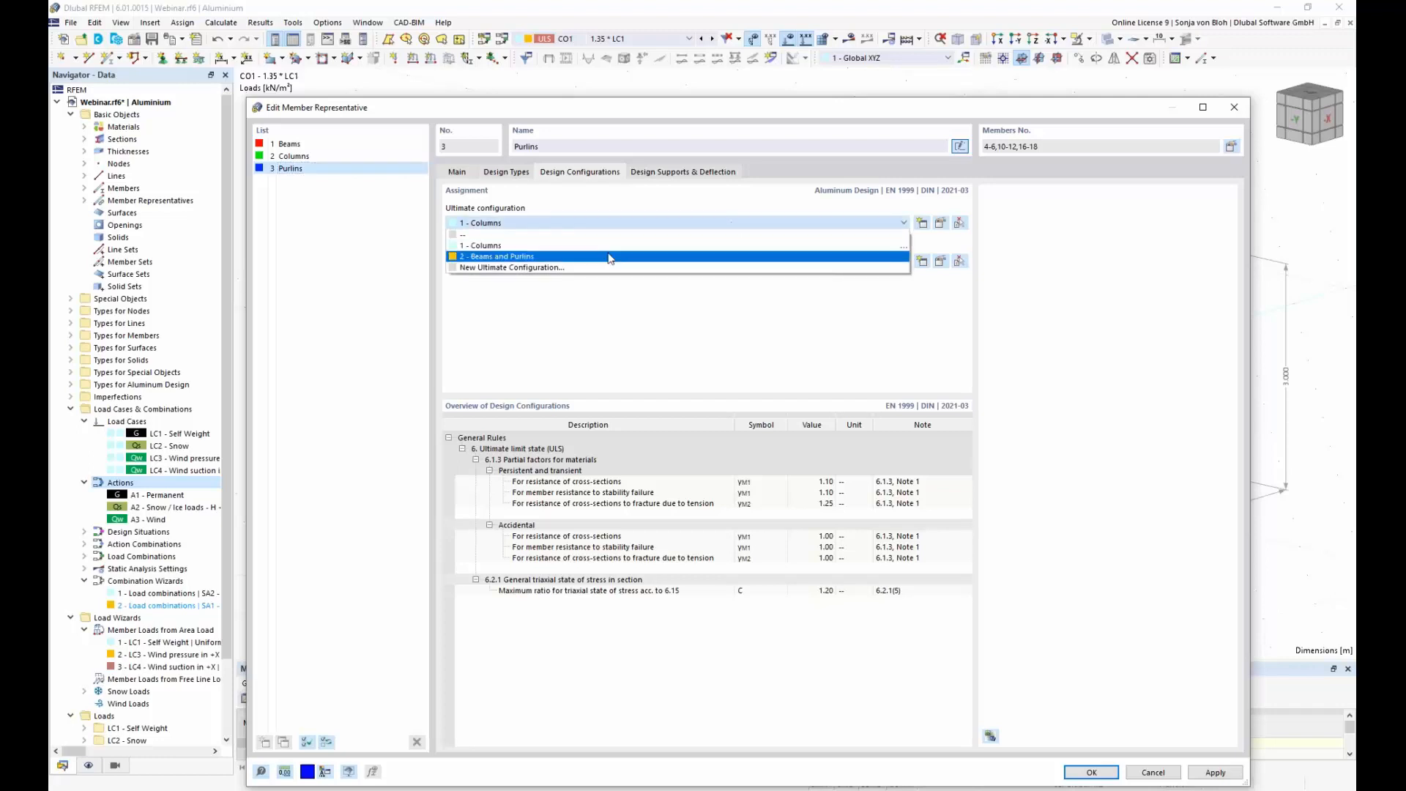
pyautogui.click(522, 257)
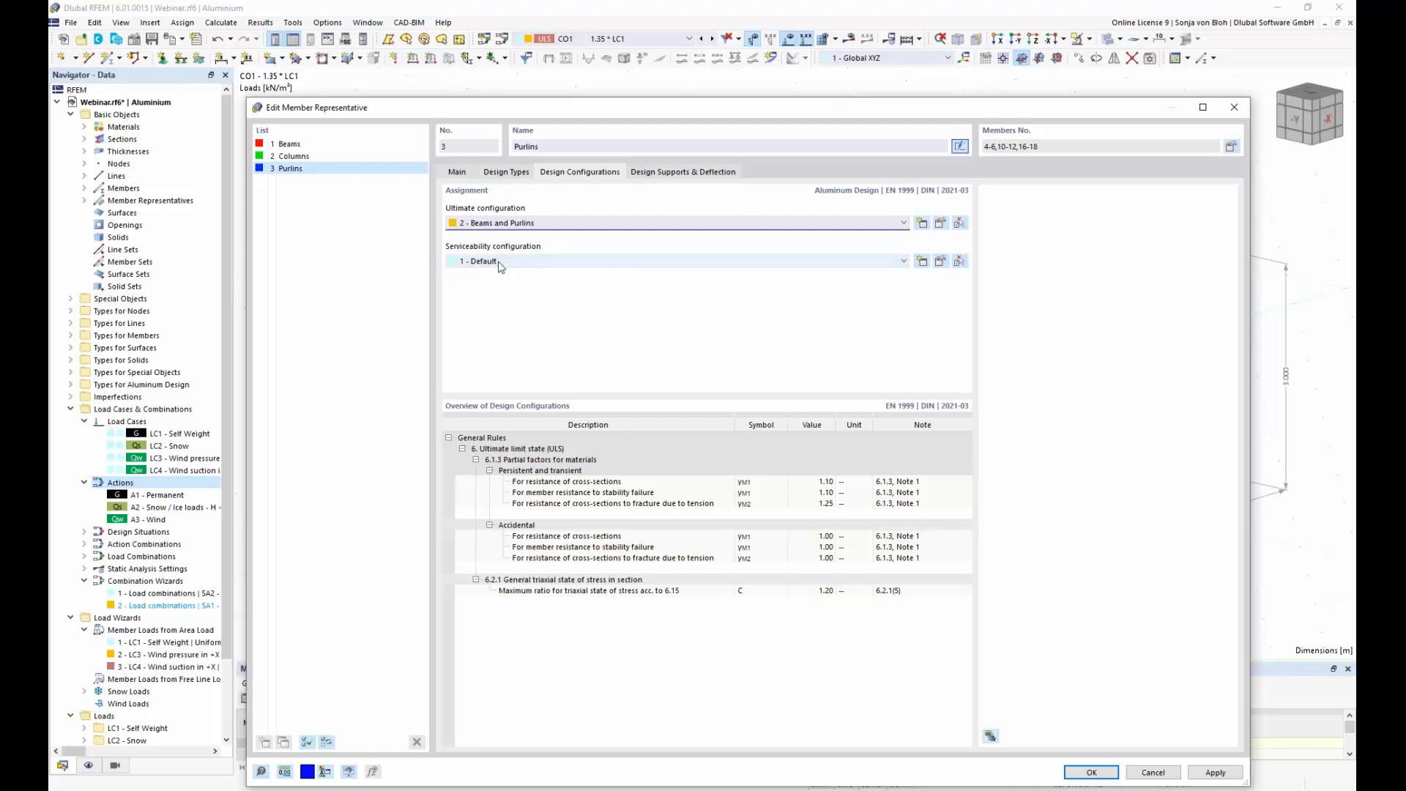
# Step: Assign the existing General design support to both the member start and member end of the Purlins representative
pyautogui.click(701, 174)
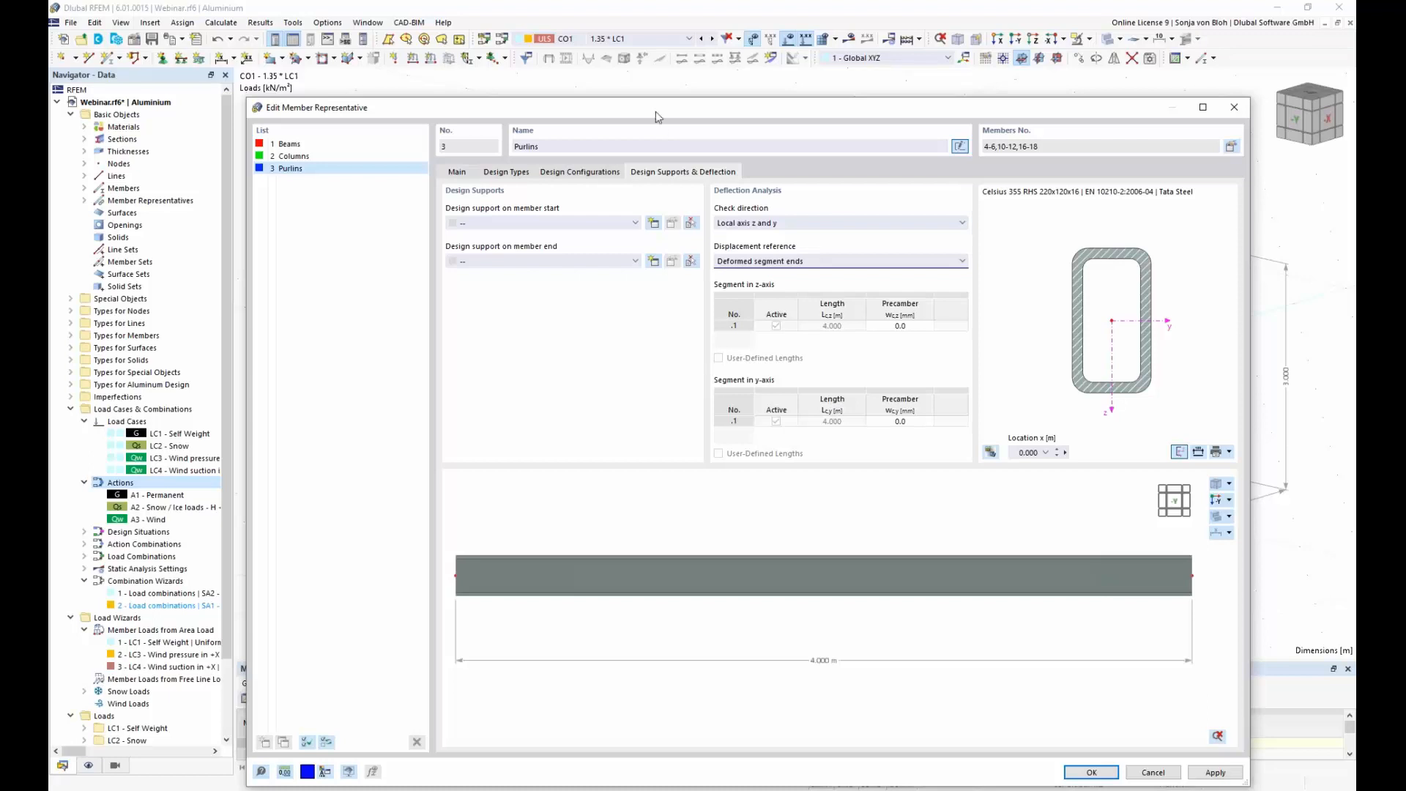
pyautogui.moveTo(631, 109); pyautogui.dragTo(656, 410)
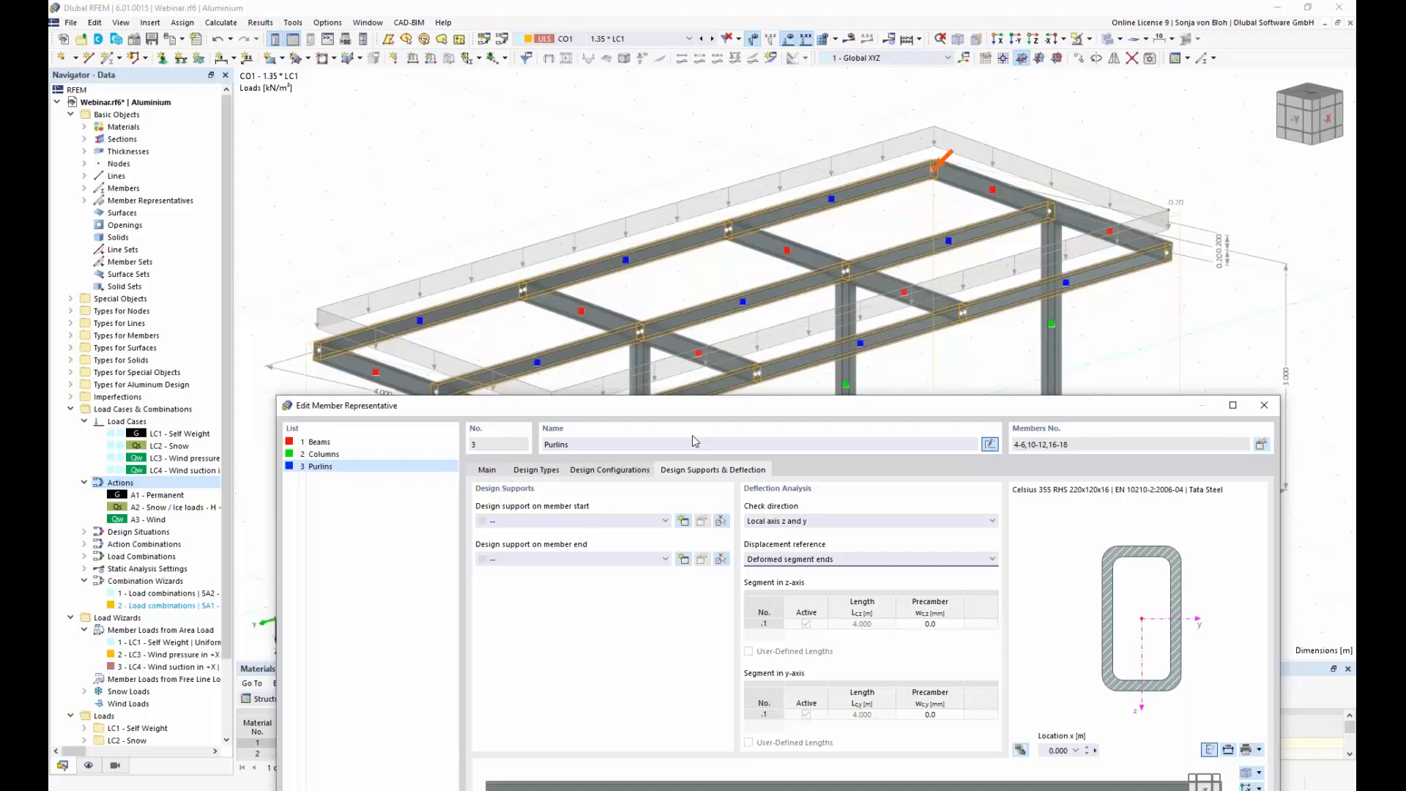
pyautogui.click(662, 521)
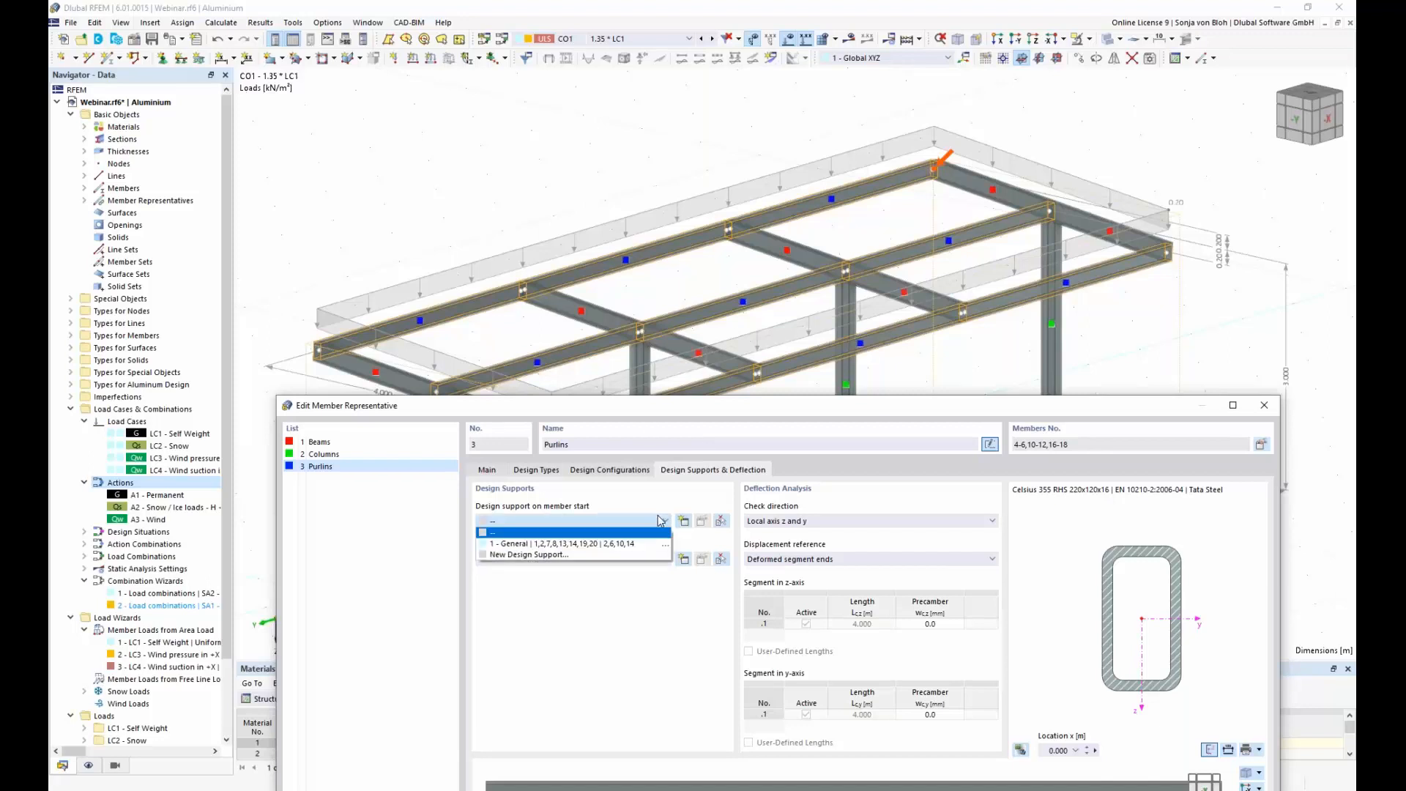
pyautogui.click(610, 544)
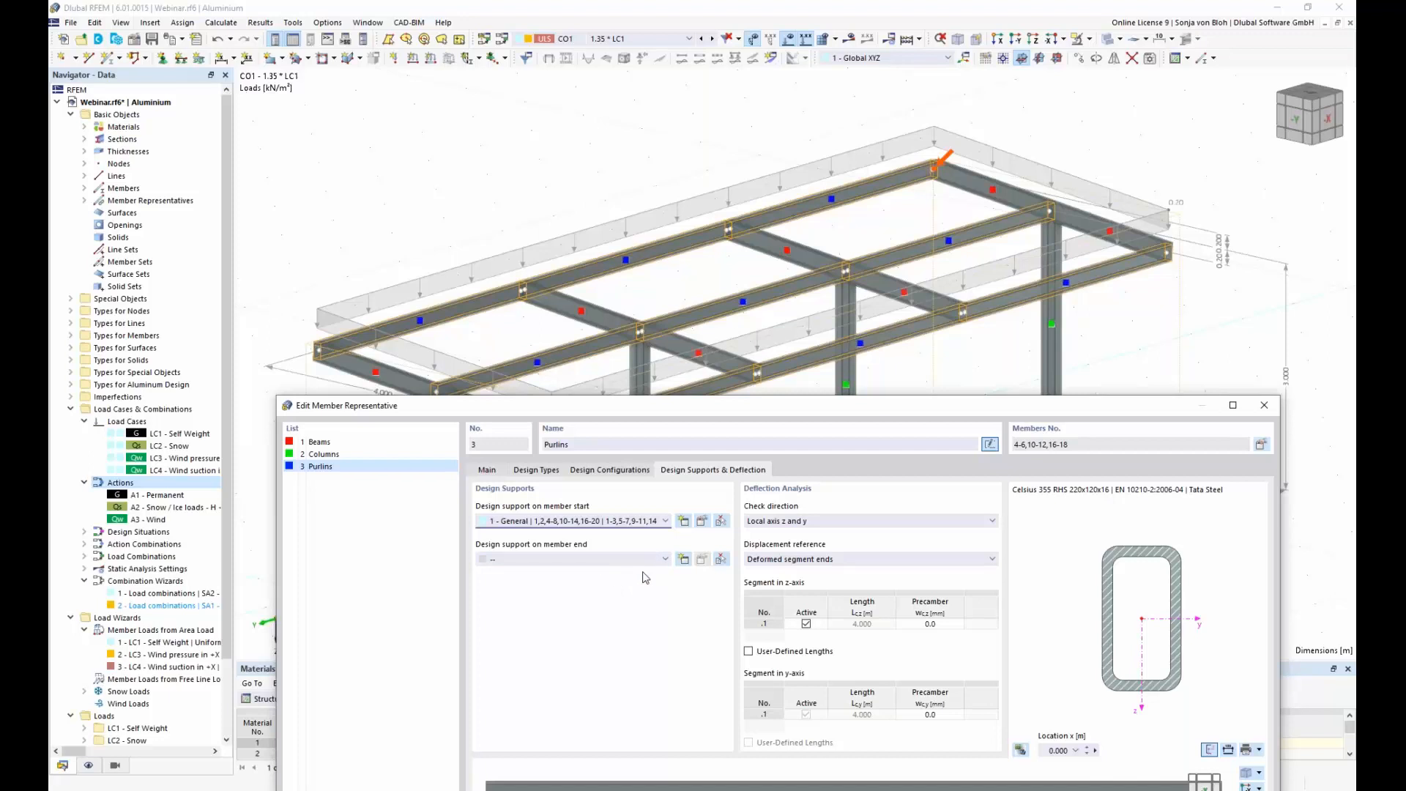
pyautogui.click(665, 558)
pyautogui.click(599, 581)
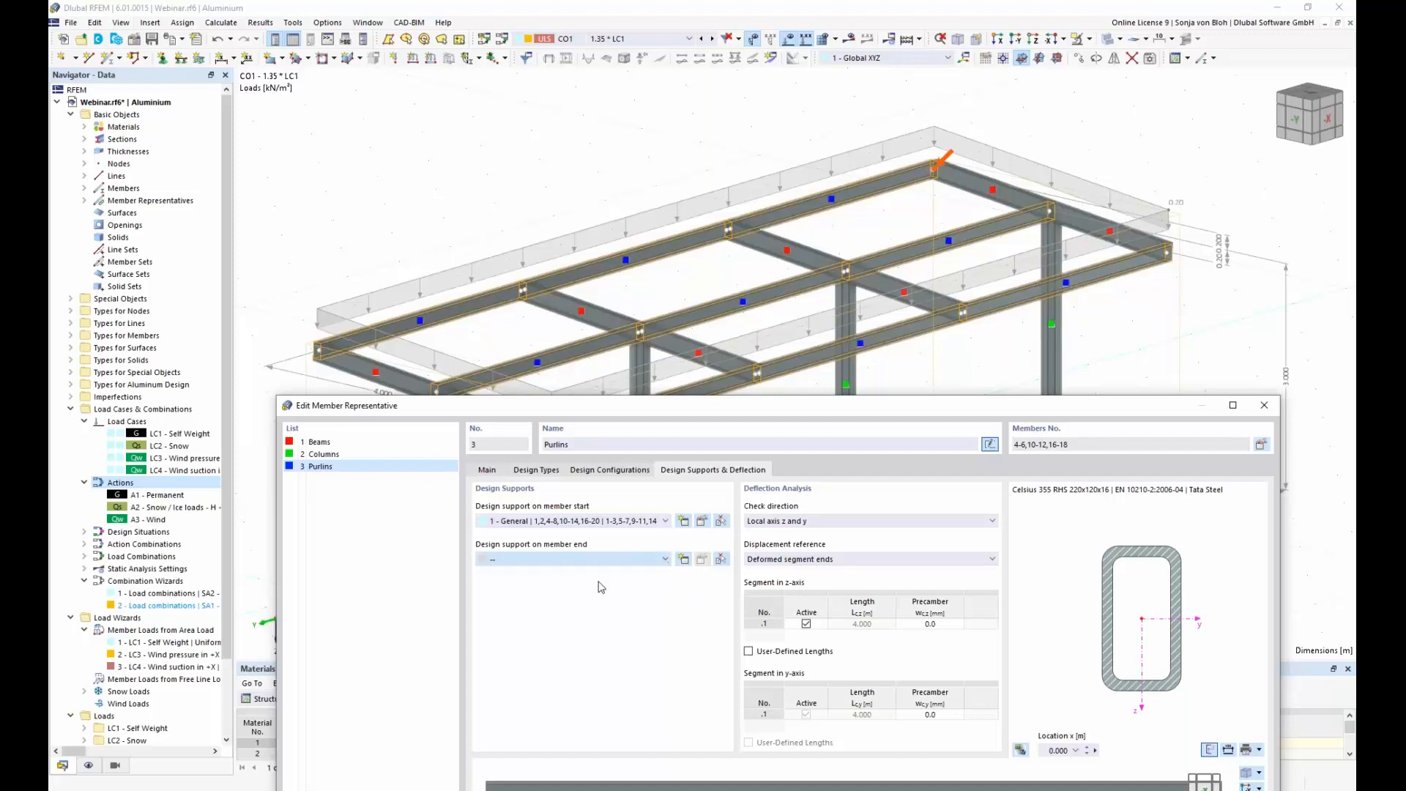
pyautogui.moveTo(700, 407); pyautogui.dragTo(694, 239)
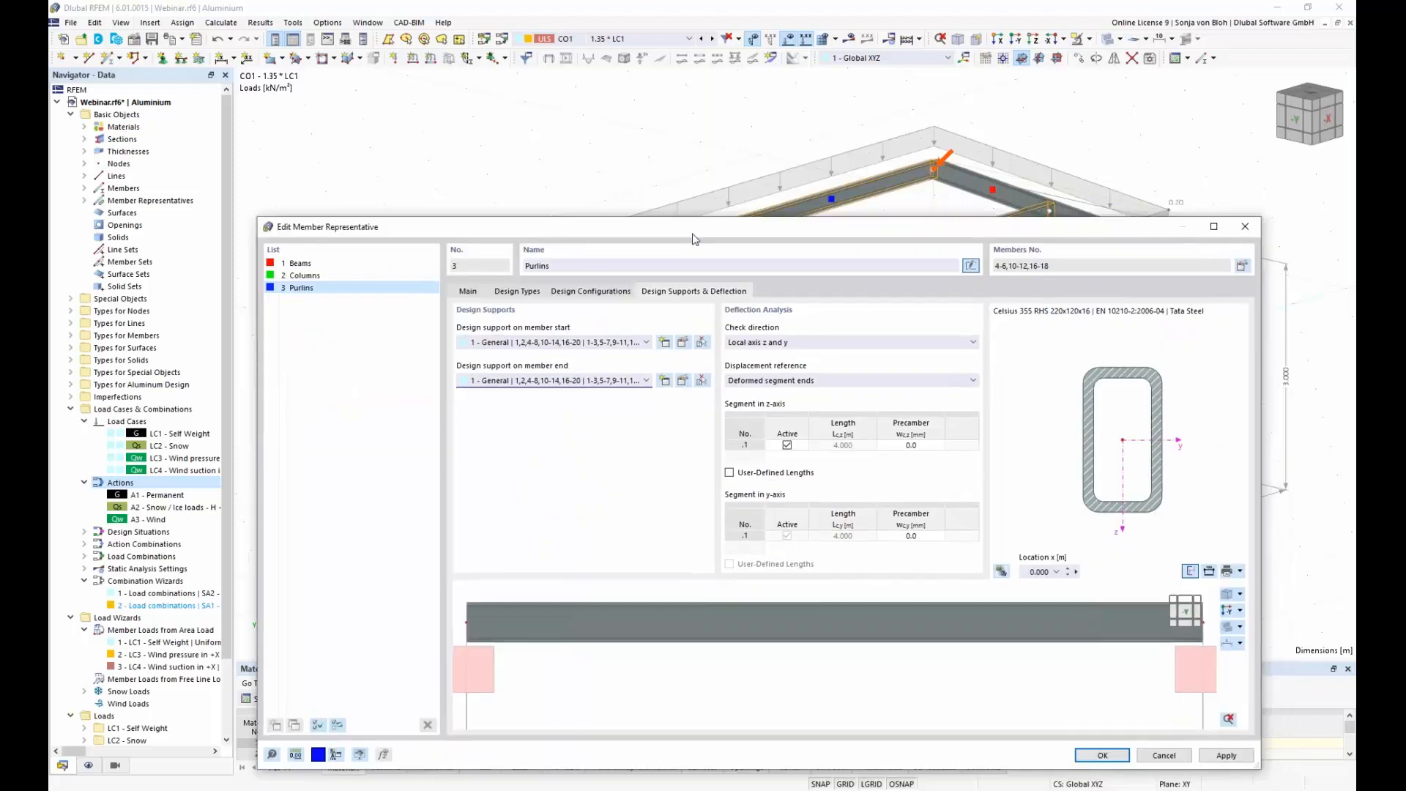
# Step: Set the Purlins deflection check direction to Local axis z and accept the member representative settings
pyautogui.click(858, 342)
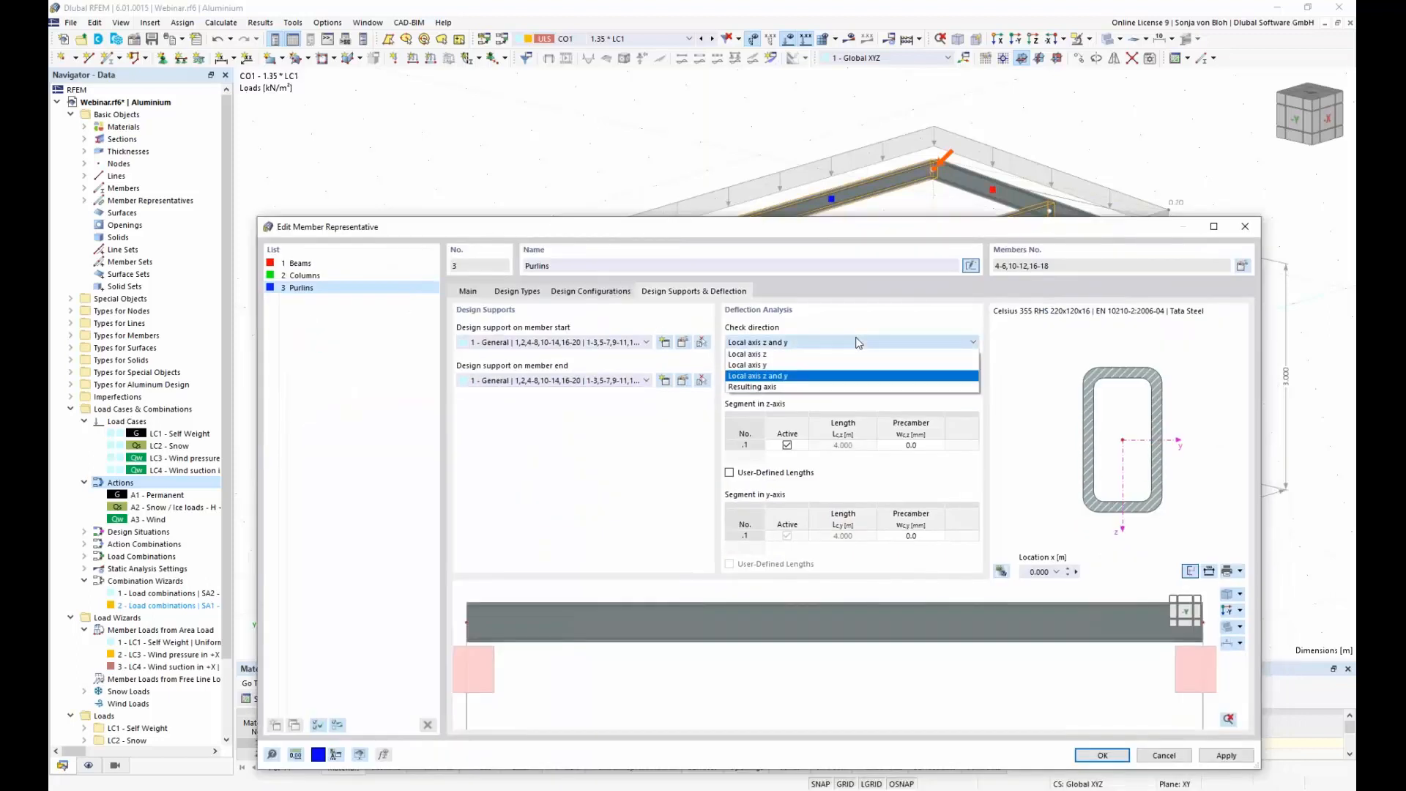
pyautogui.click(788, 355)
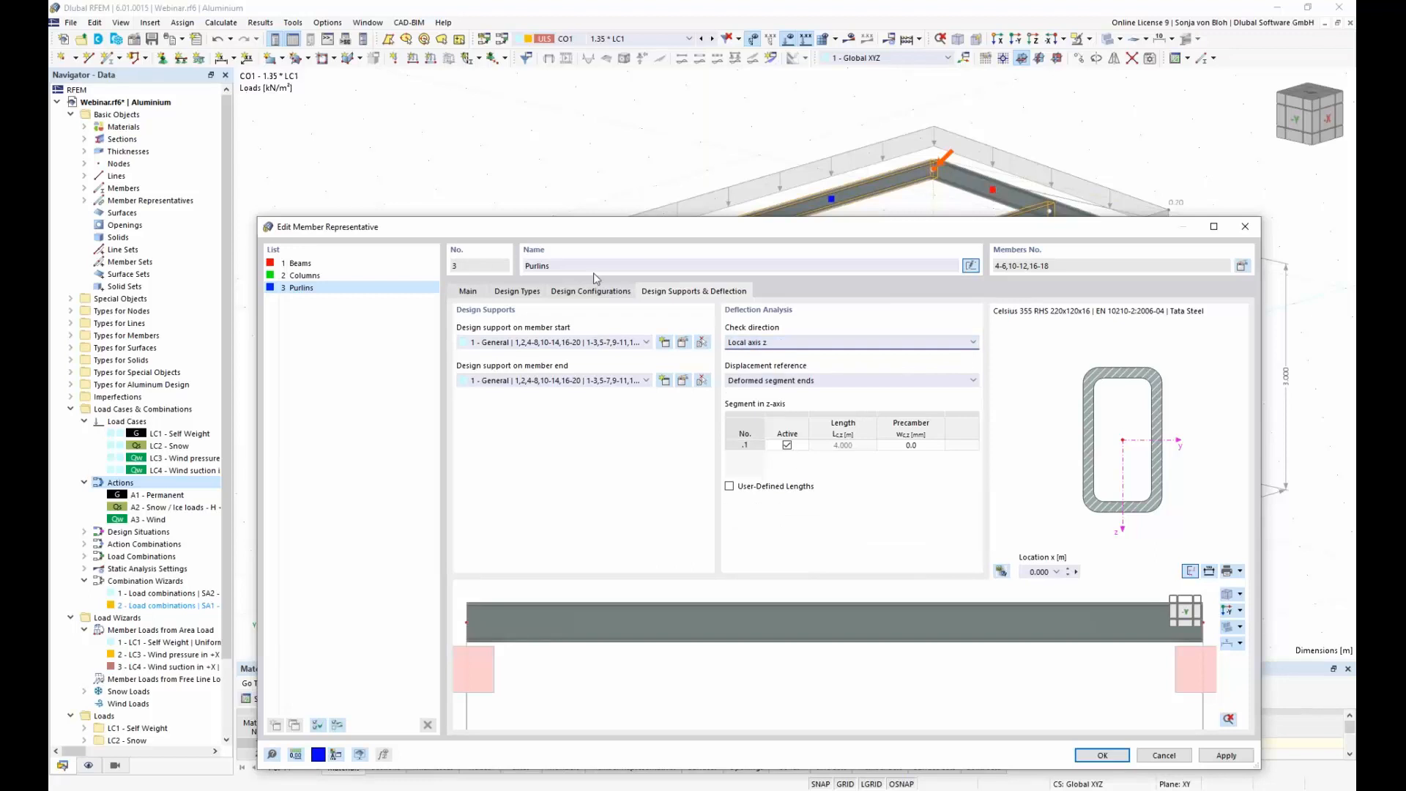
pyautogui.moveTo(649, 219); pyautogui.dragTo(613, 65)
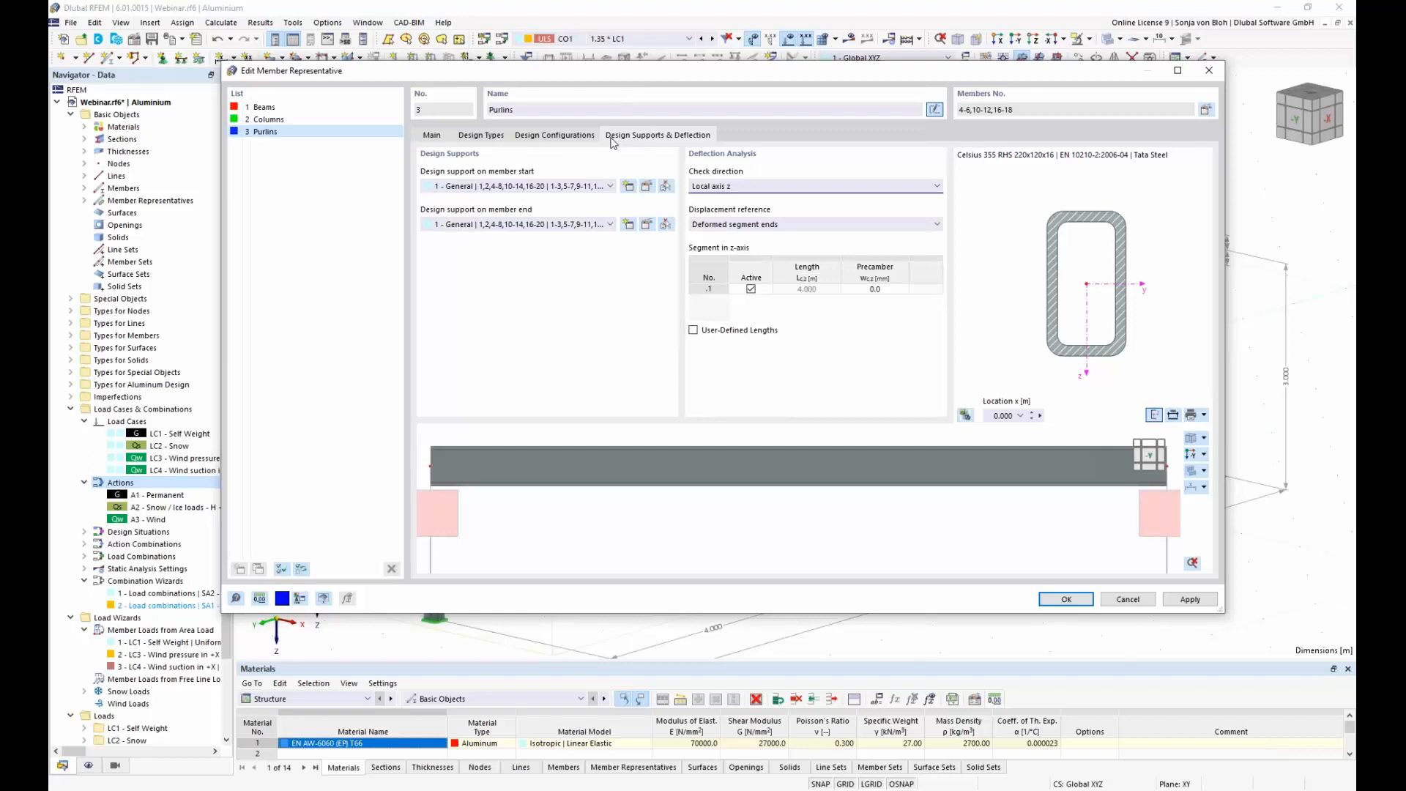
pyautogui.click(1066, 601)
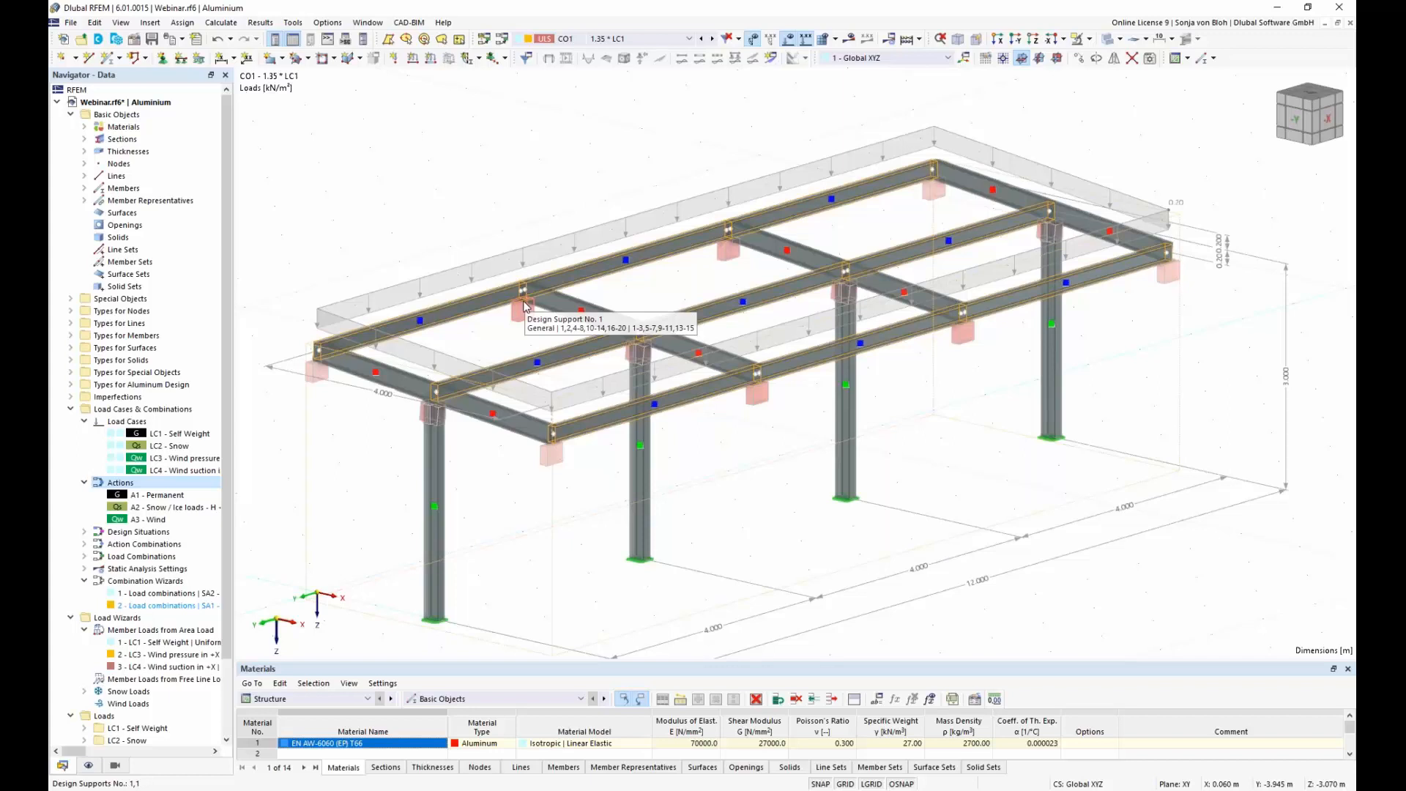
# Step: Show the member effective lengths on the model to examine the columns' values, and hide them again
pyautogui.click(90, 767)
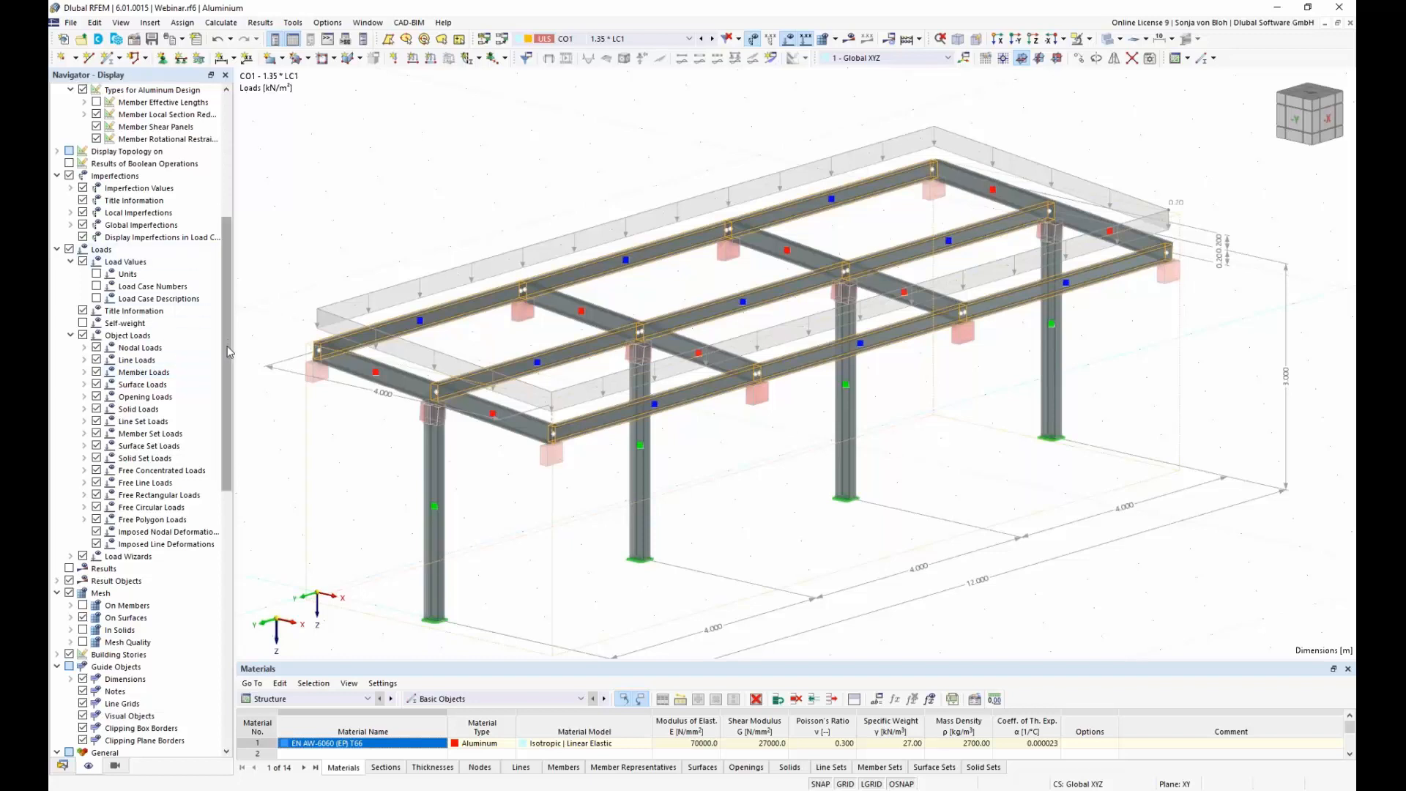
pyautogui.moveTo(227, 345); pyautogui.dragTo(233, 185)
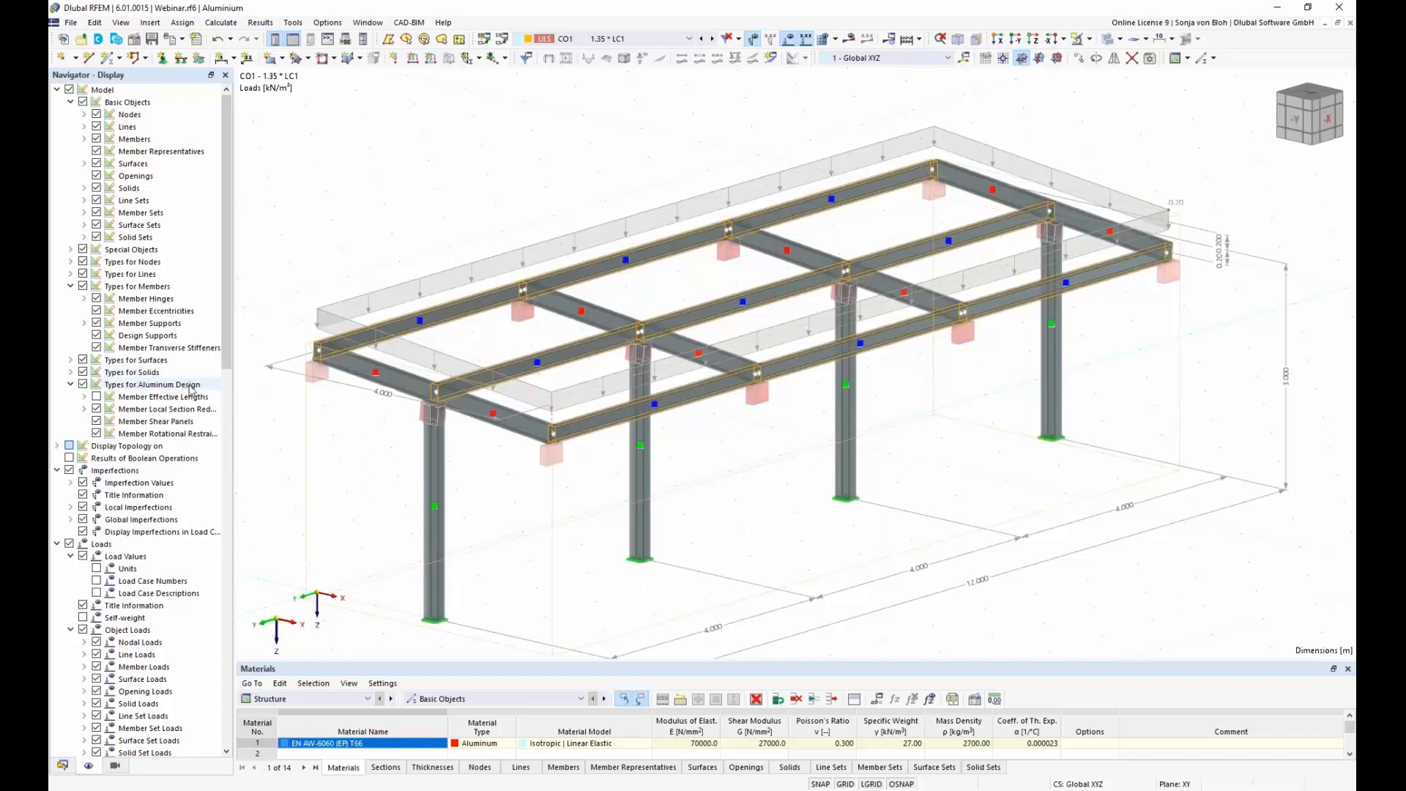
pyautogui.click(97, 398)
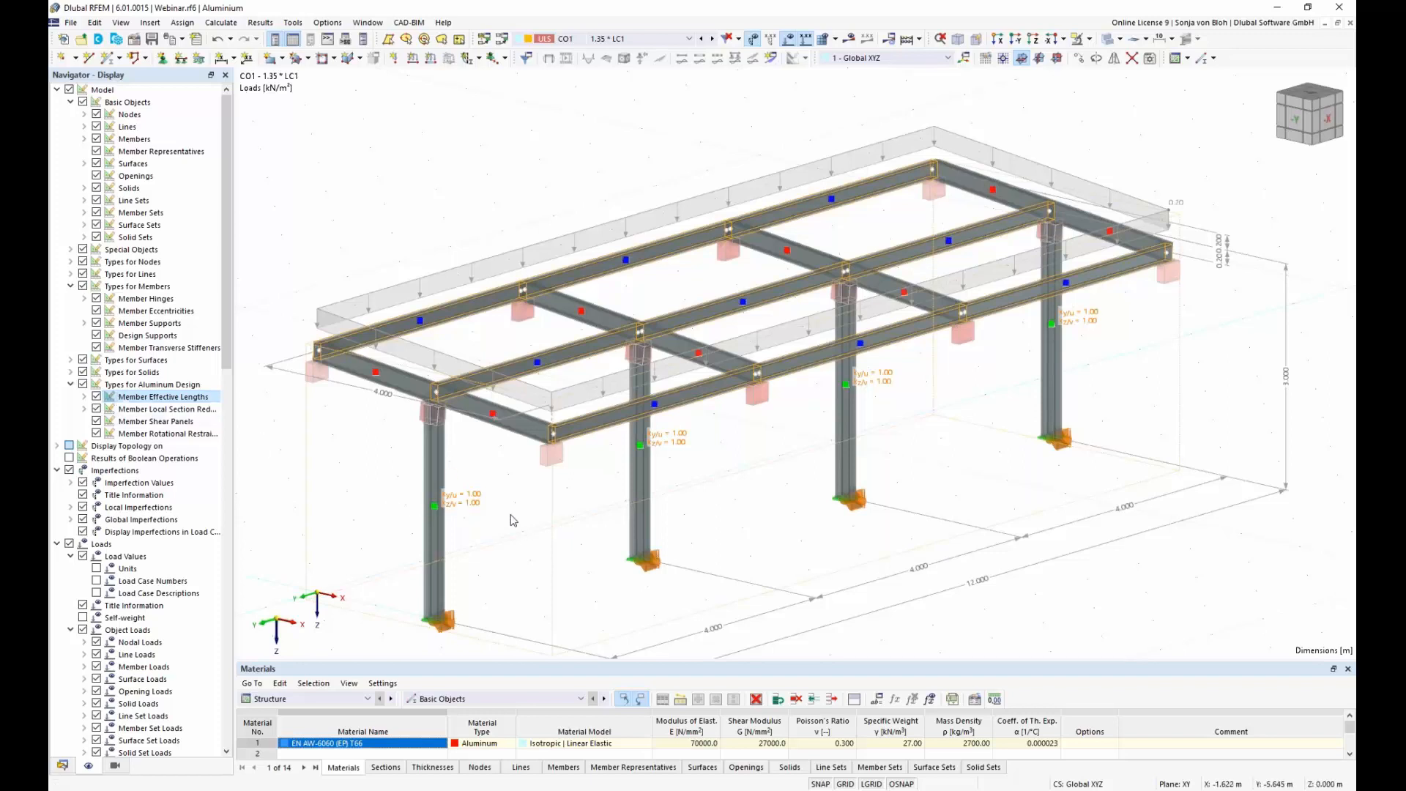
pyautogui.click(97, 397)
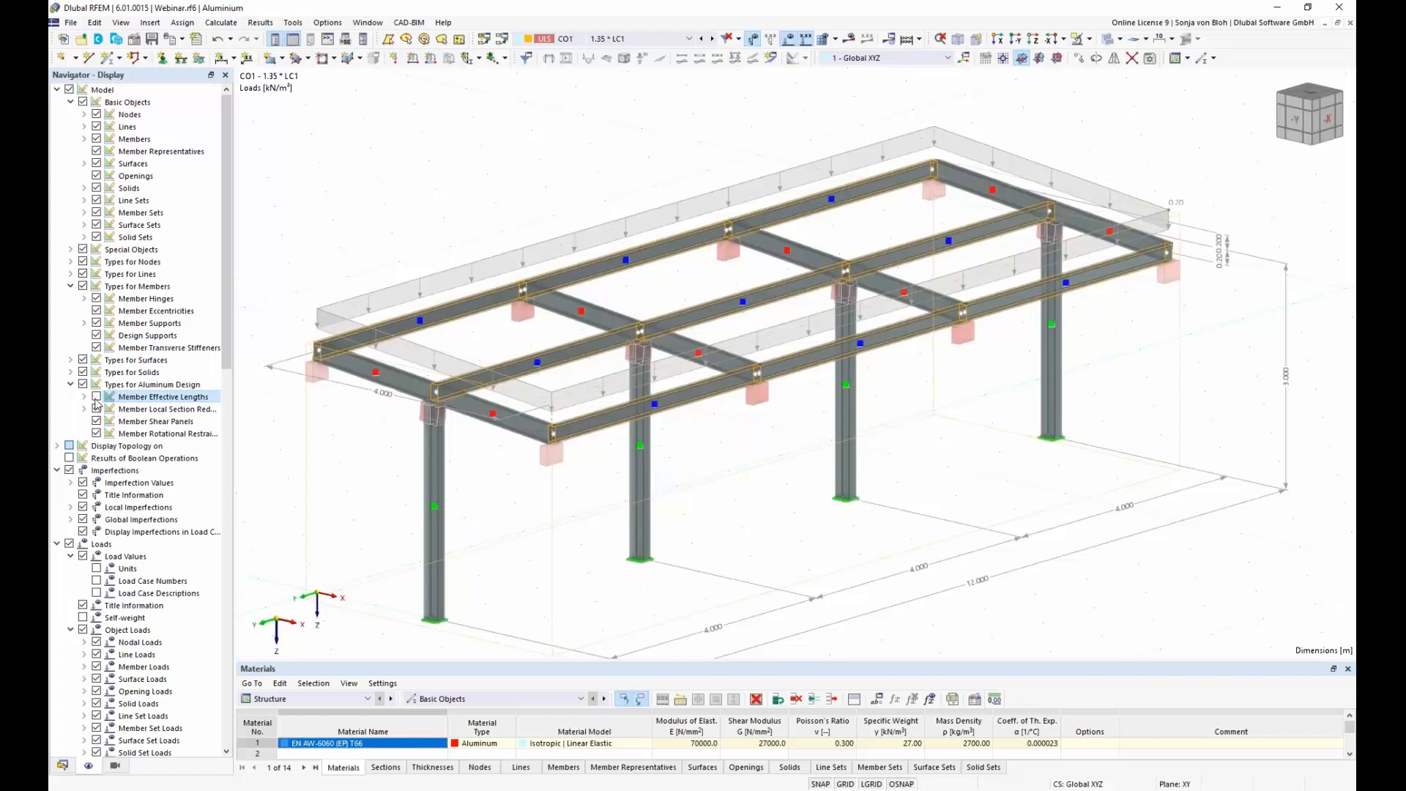
# Step: Hide the design supports in the model display while keeping member supports switched on
pyautogui.click(98, 325)
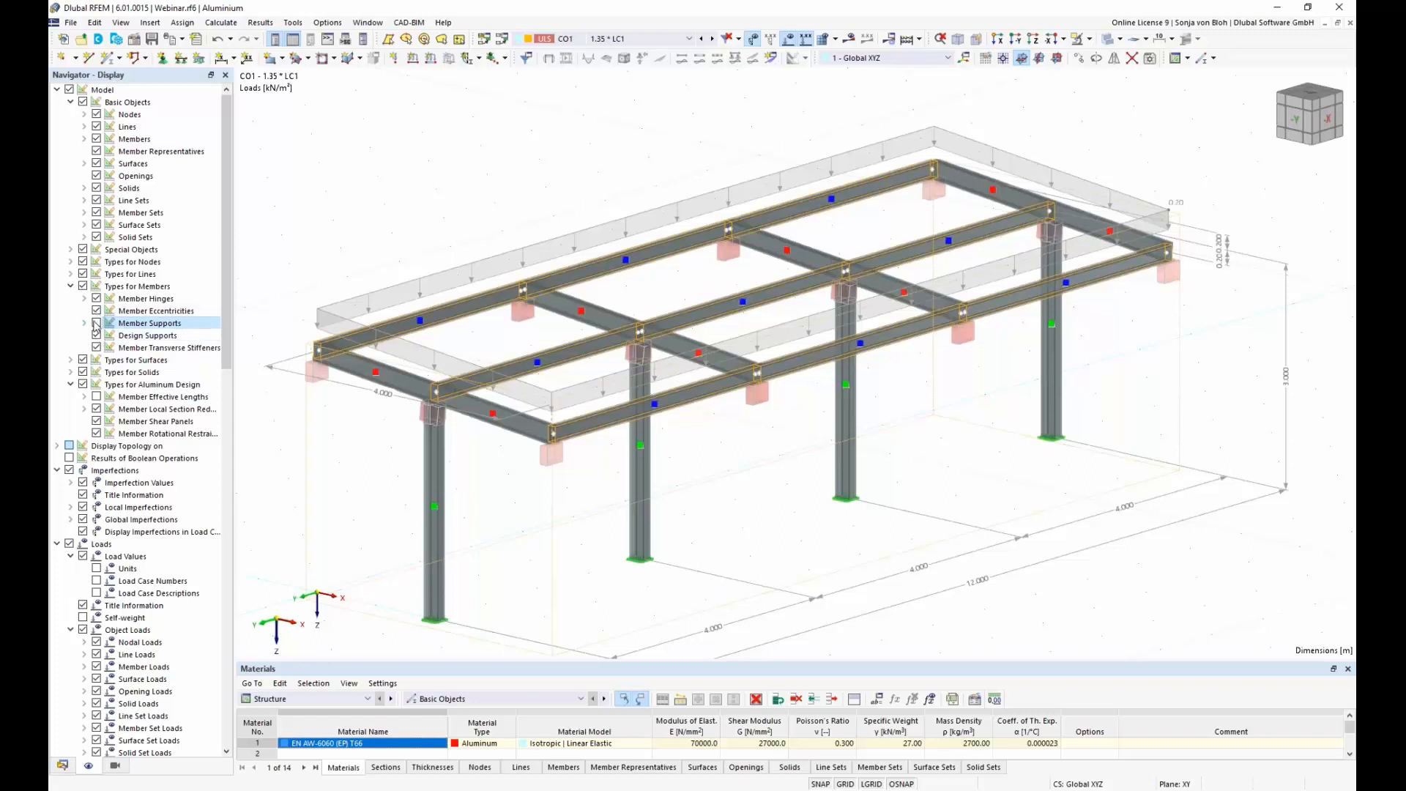
pyautogui.click(97, 324)
pyautogui.click(94, 339)
pyautogui.click(96, 337)
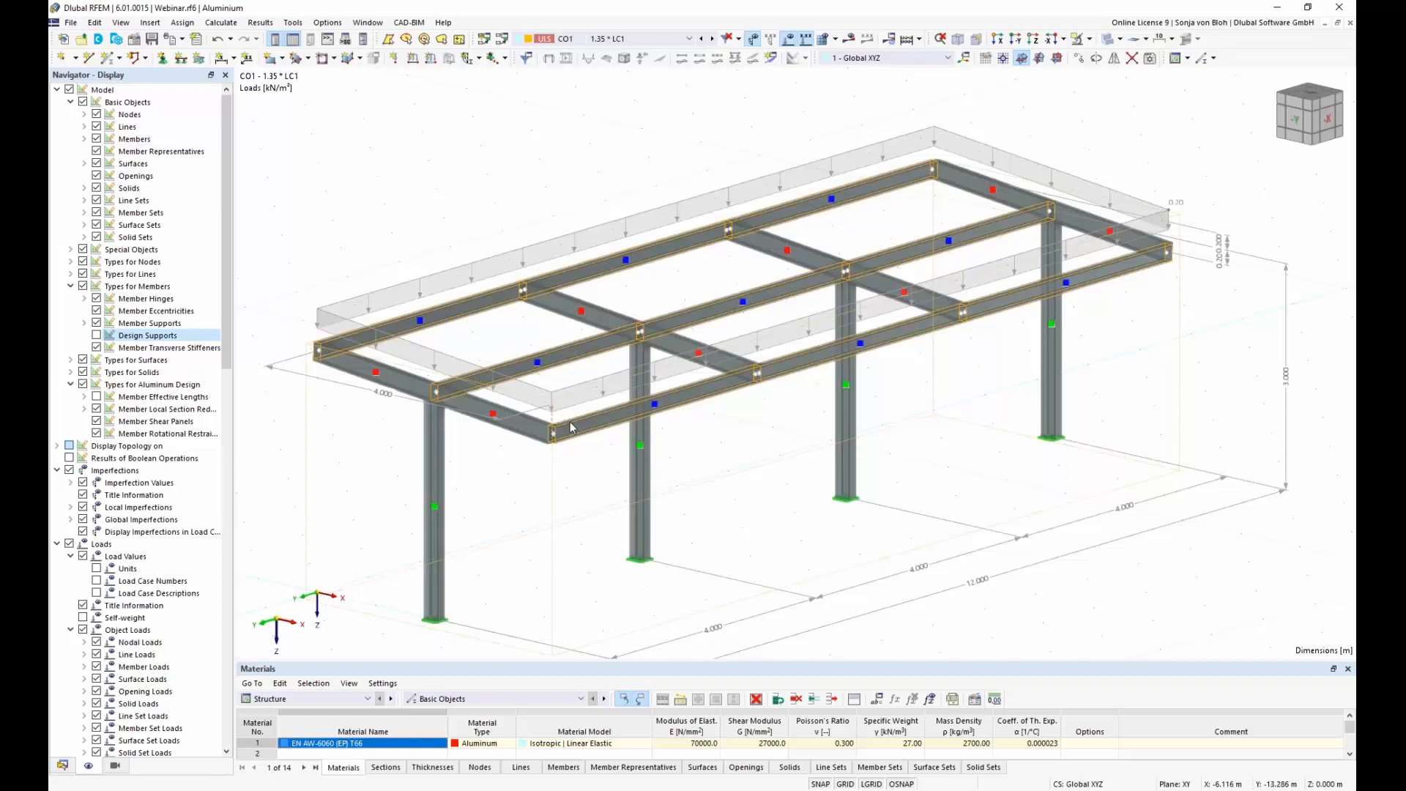
# Step: Enlarge the table area, switch it to the Aluminum Design input data, and undock it as a floating window
pyautogui.moveTo(400, 661); pyautogui.dragTo(419, 459)
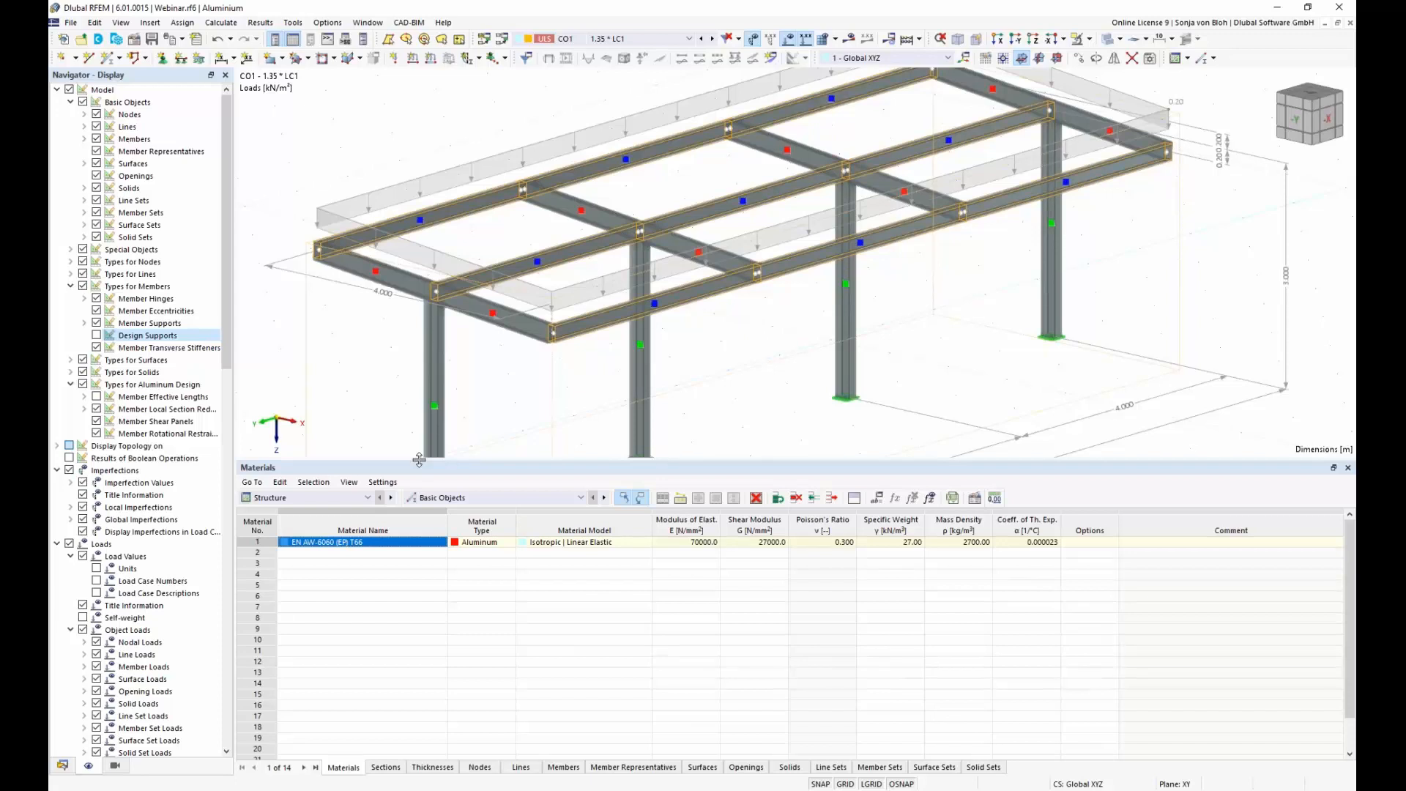
pyautogui.click(368, 498)
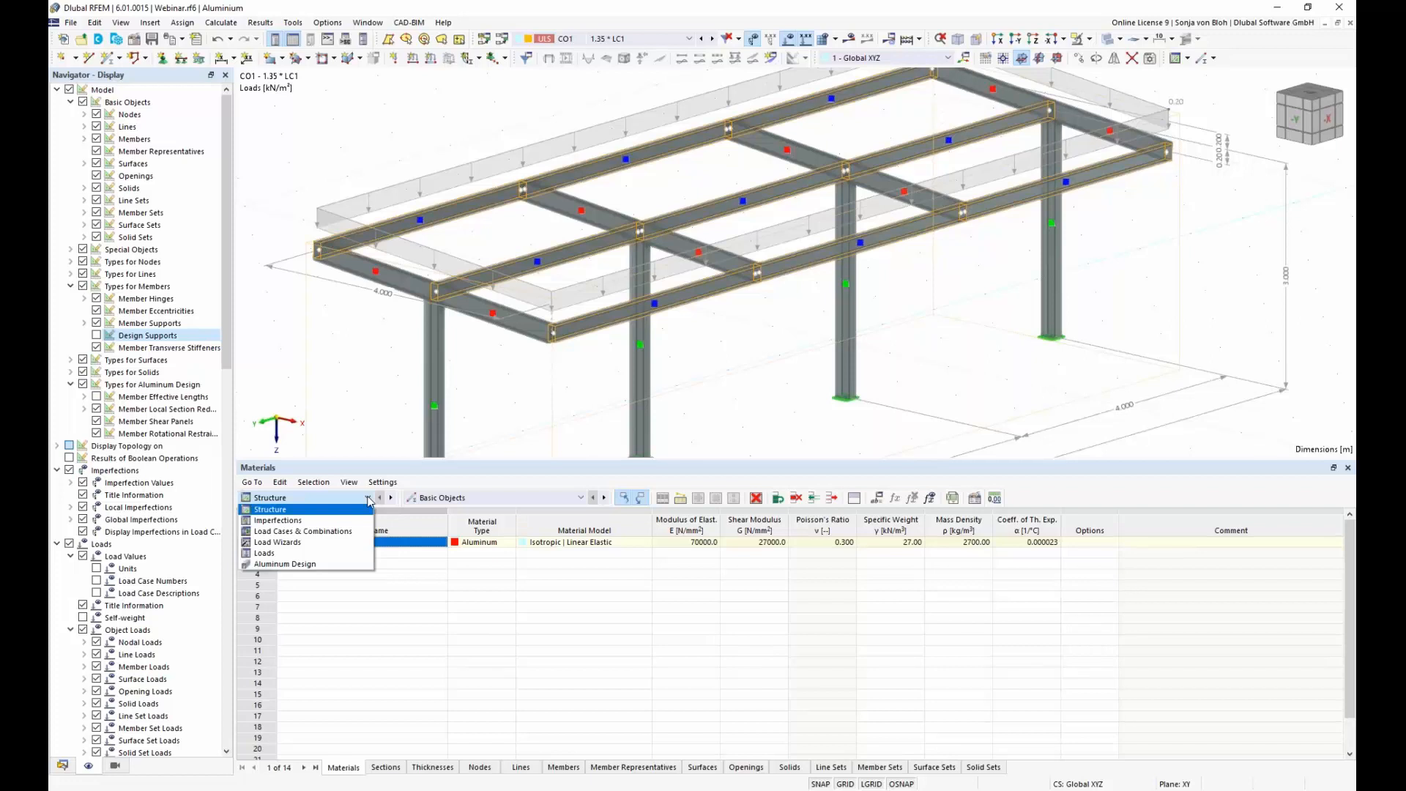
pyautogui.click(315, 564)
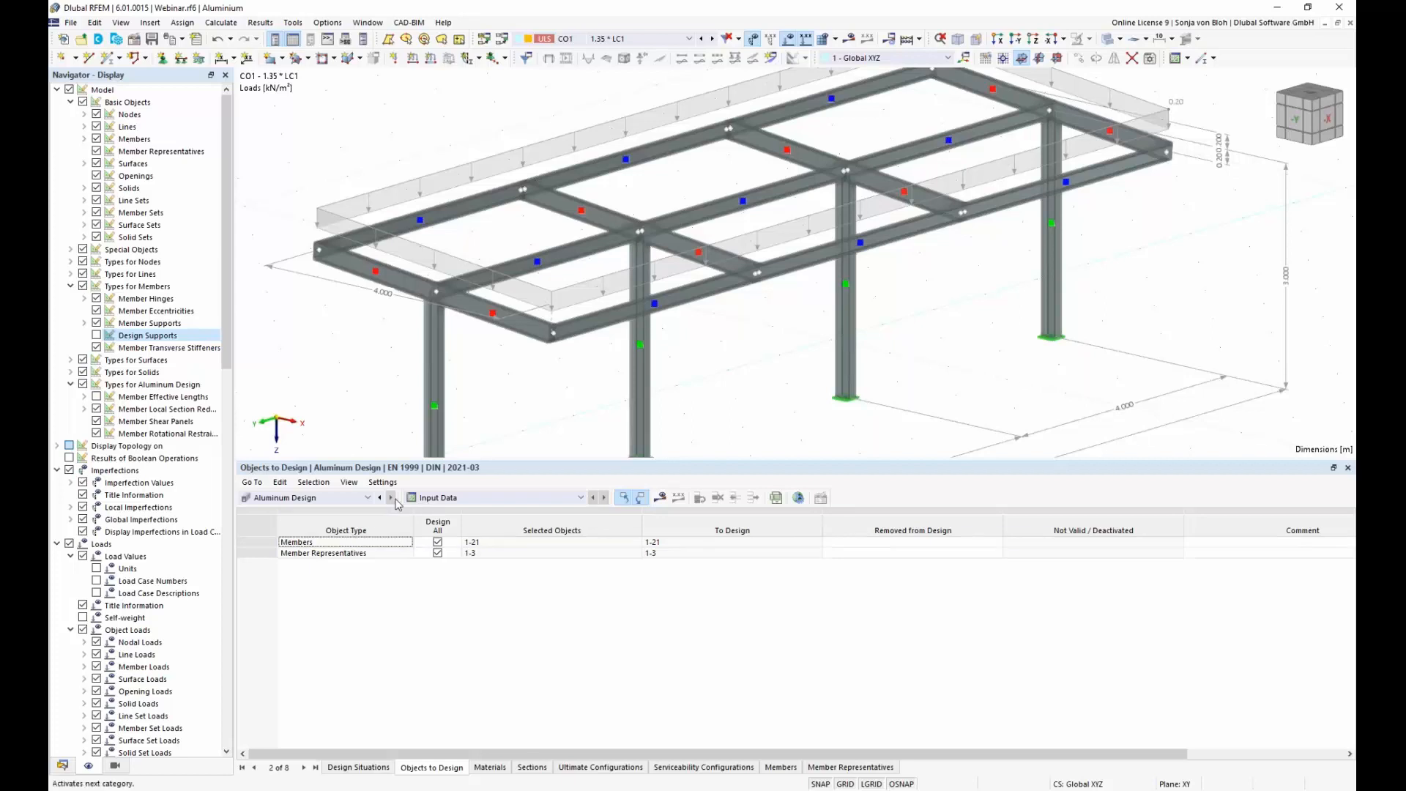
pyautogui.doubleClick(405, 472)
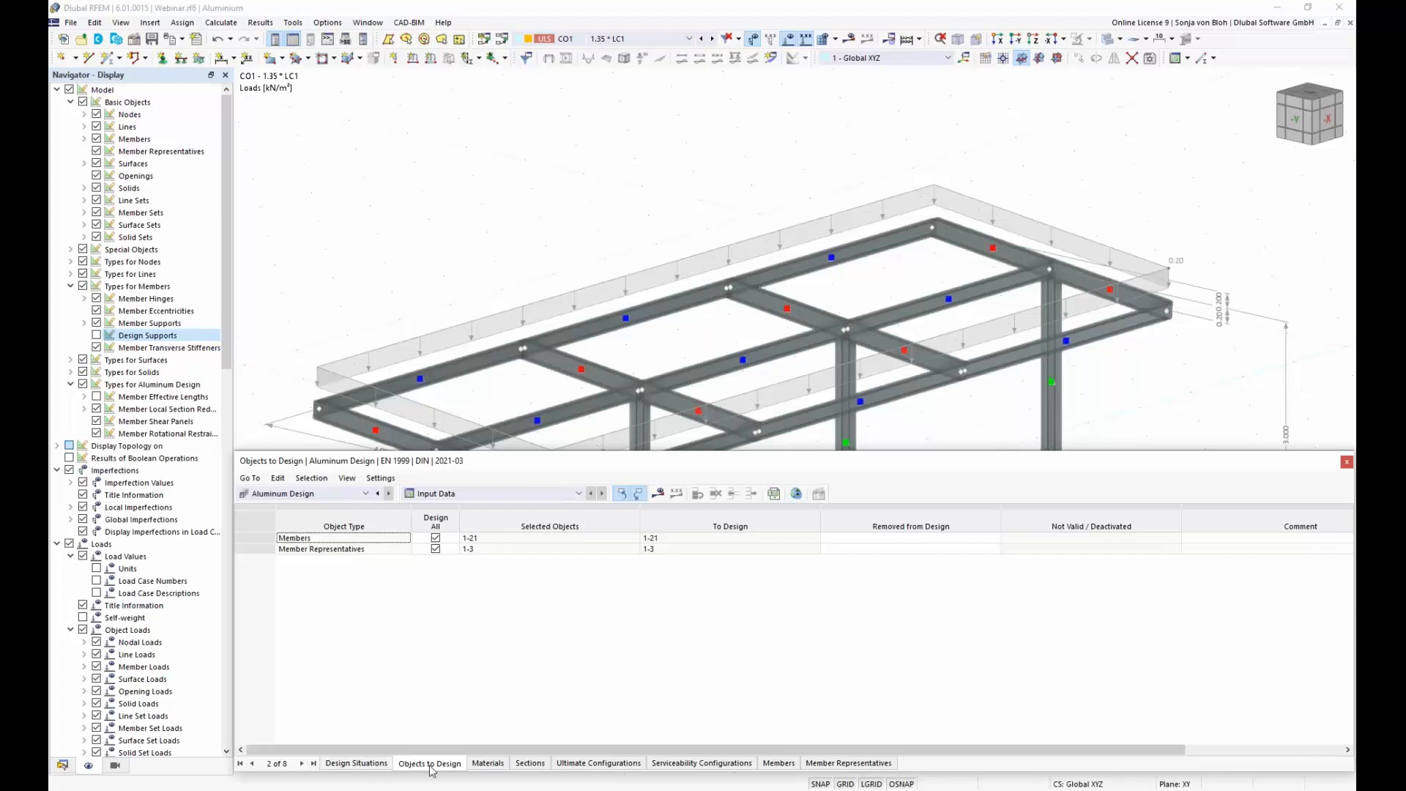
# Step: Exclude the SLS Frequent and SLS Quasi-permanent design situations from the aluminium design
pyautogui.click(365, 766)
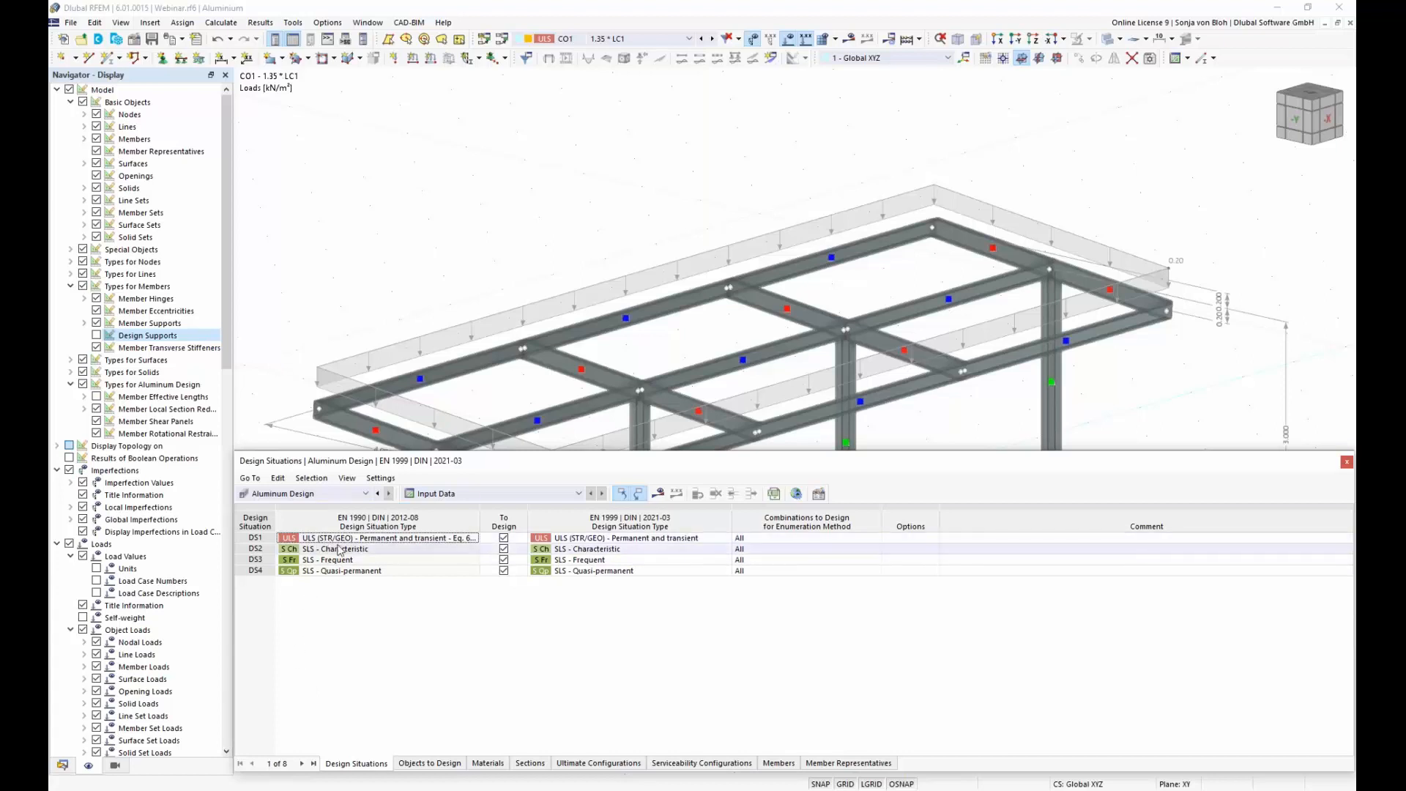
pyautogui.click(503, 560)
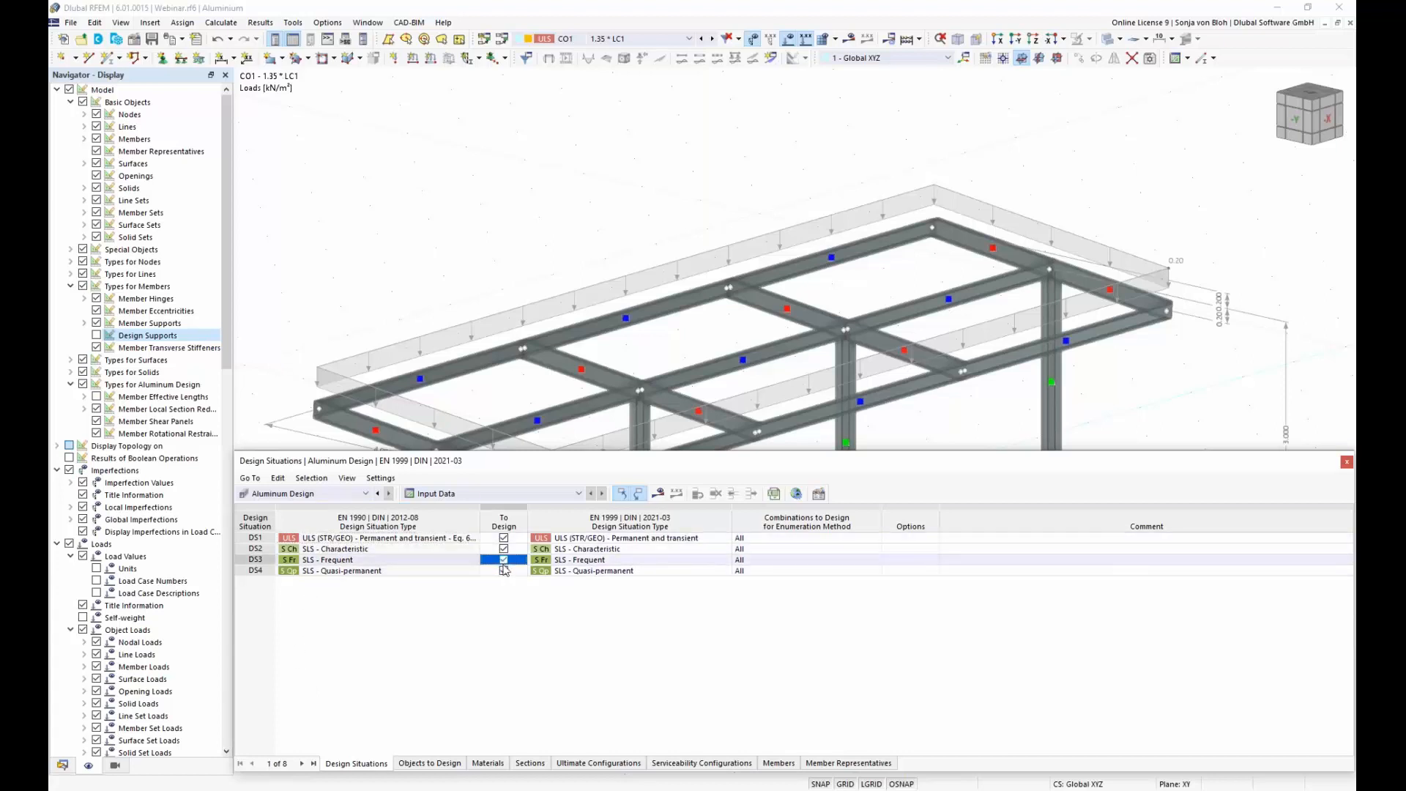
pyautogui.click(507, 575)
pyautogui.click(506, 575)
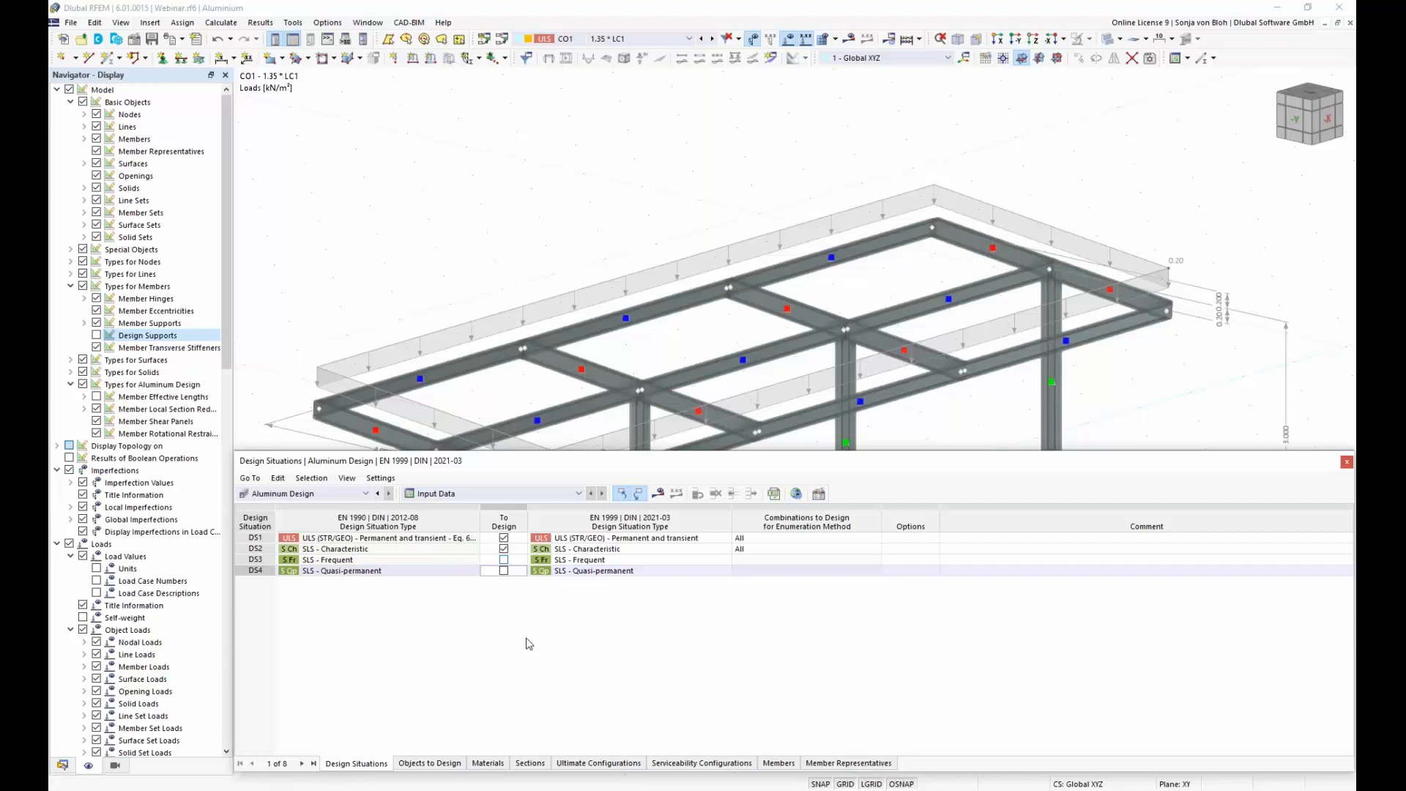
# Step: View the design situation types available for DS1 under EN 1999, keeping ULS (STR/GEO) - Permanent and transient
pyautogui.click(671, 541)
pyautogui.click(726, 539)
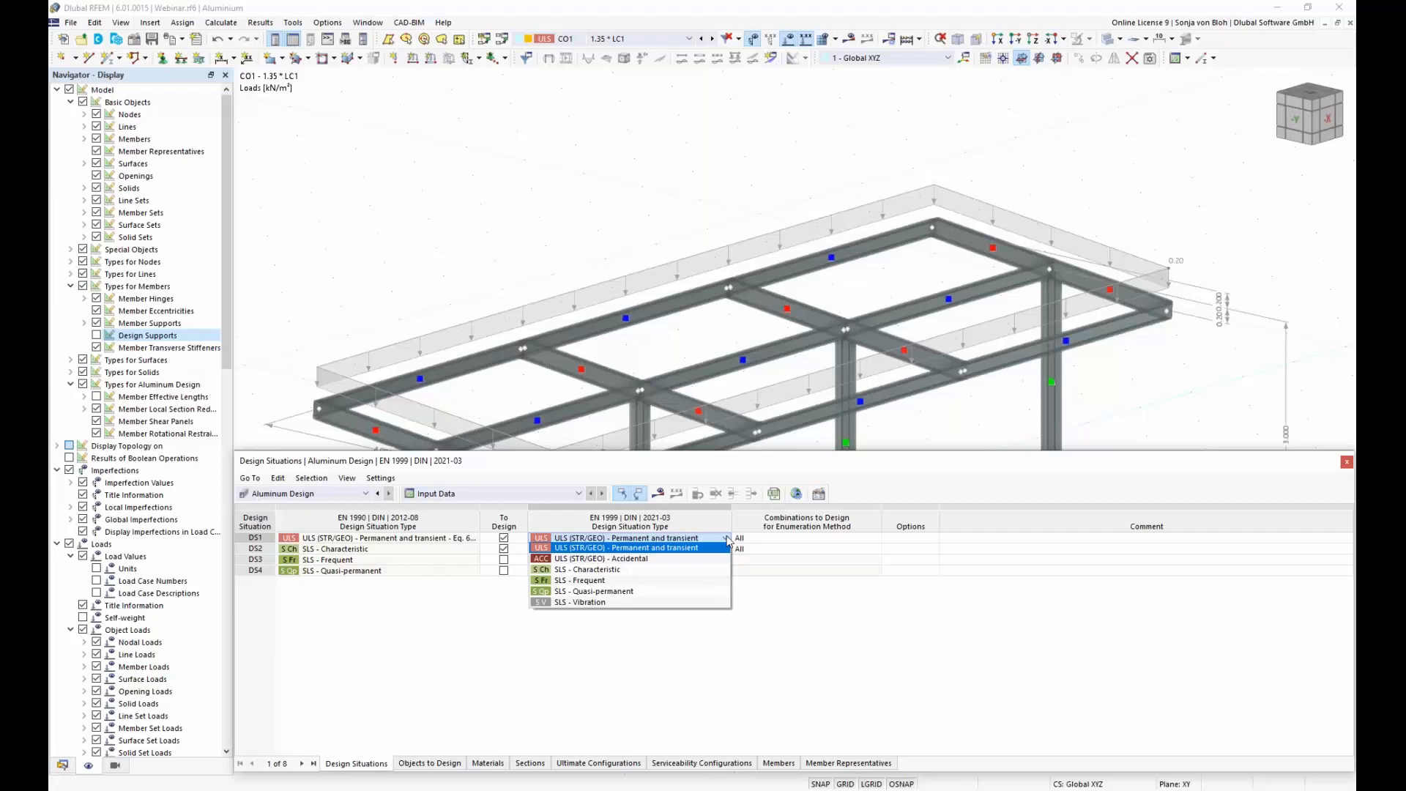
pyautogui.click(728, 540)
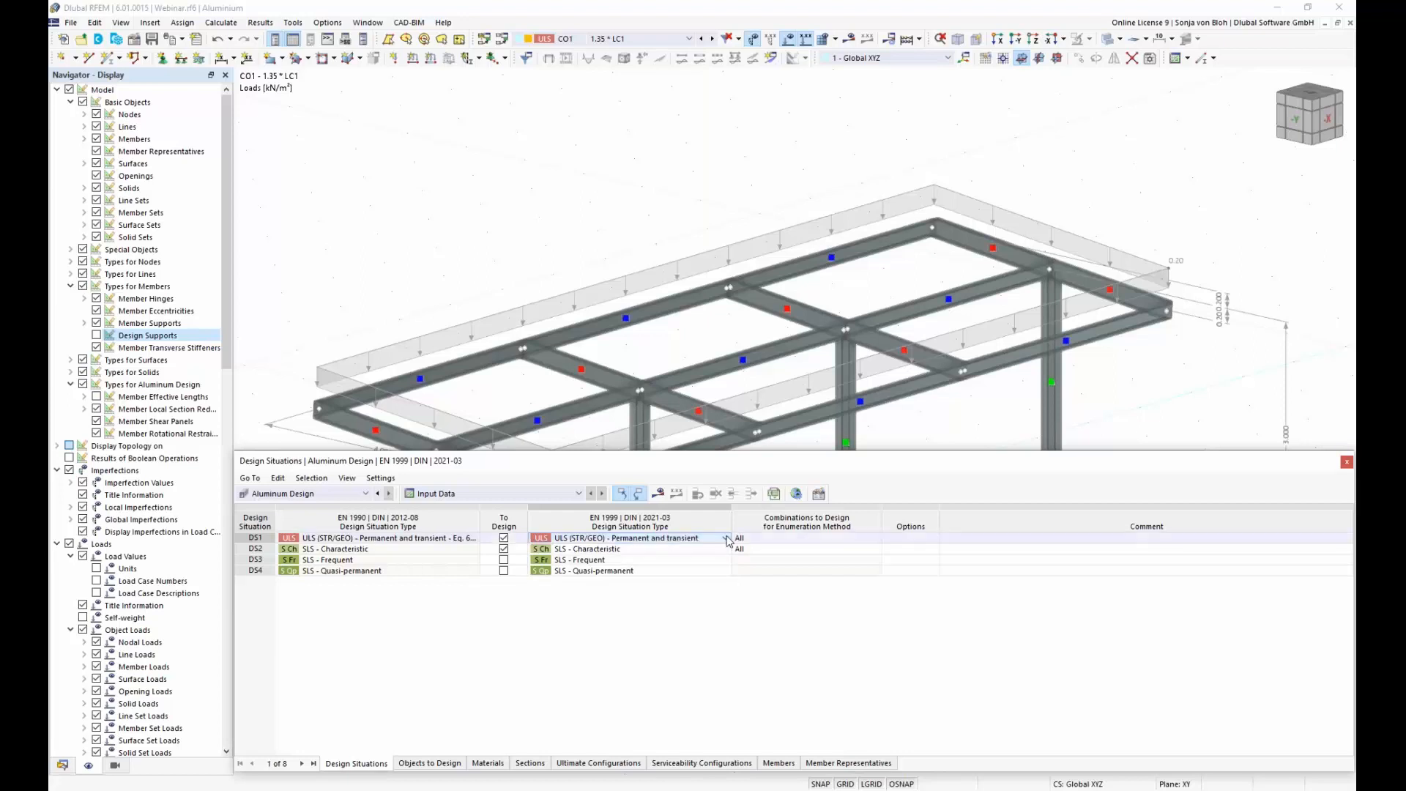
# Step: Remove all individual members from the objects to design, leaving only the member representatives selected
pyautogui.click(443, 764)
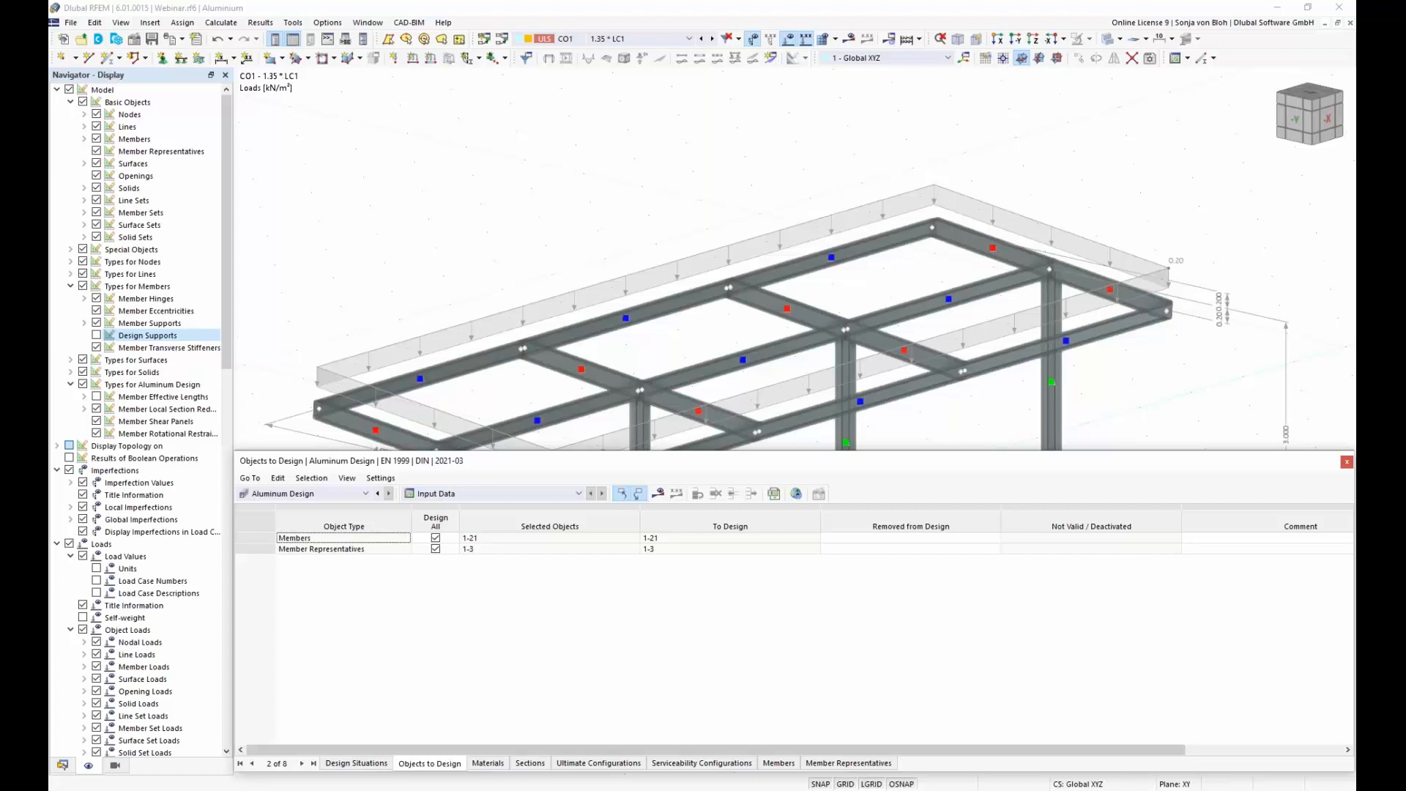
pyautogui.click(962, 551)
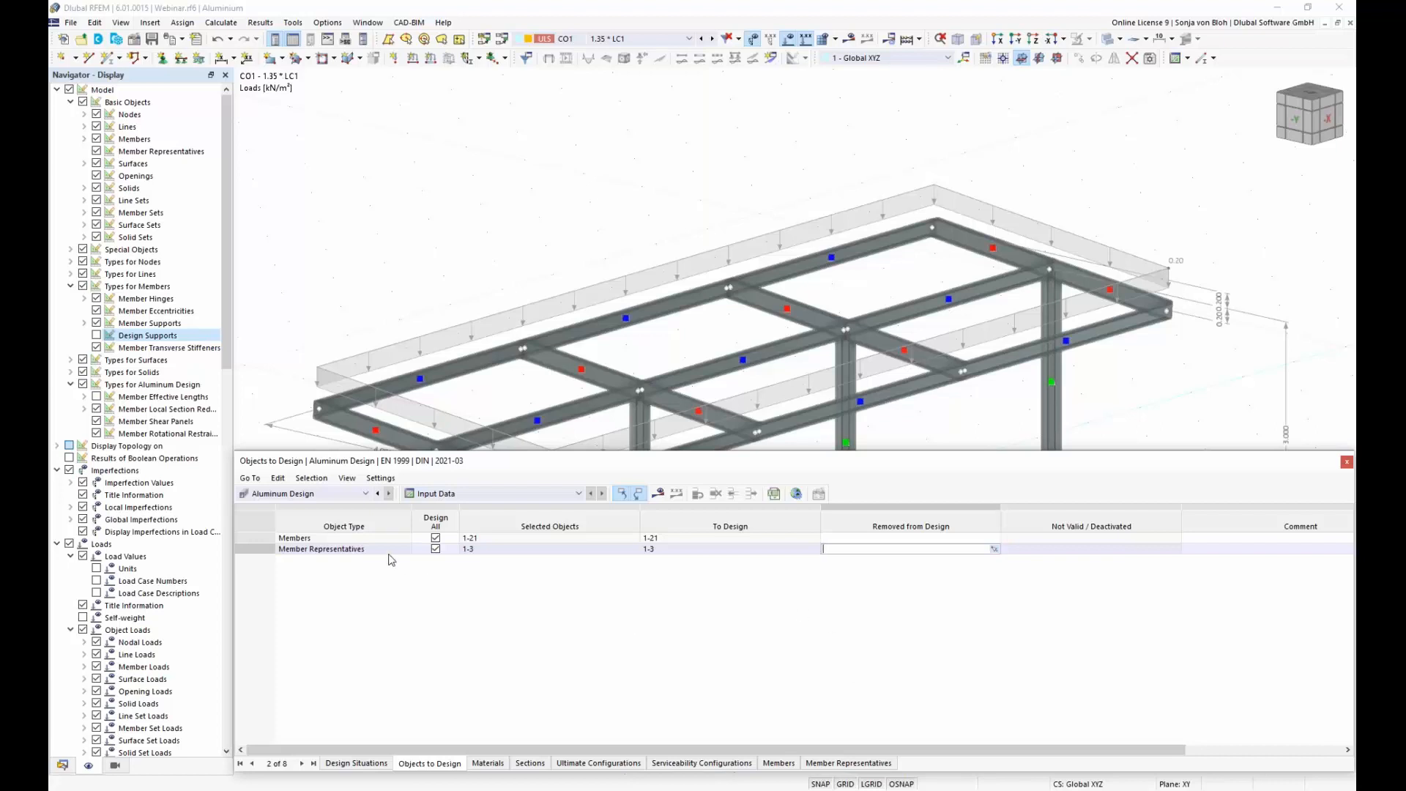
pyautogui.click(436, 538)
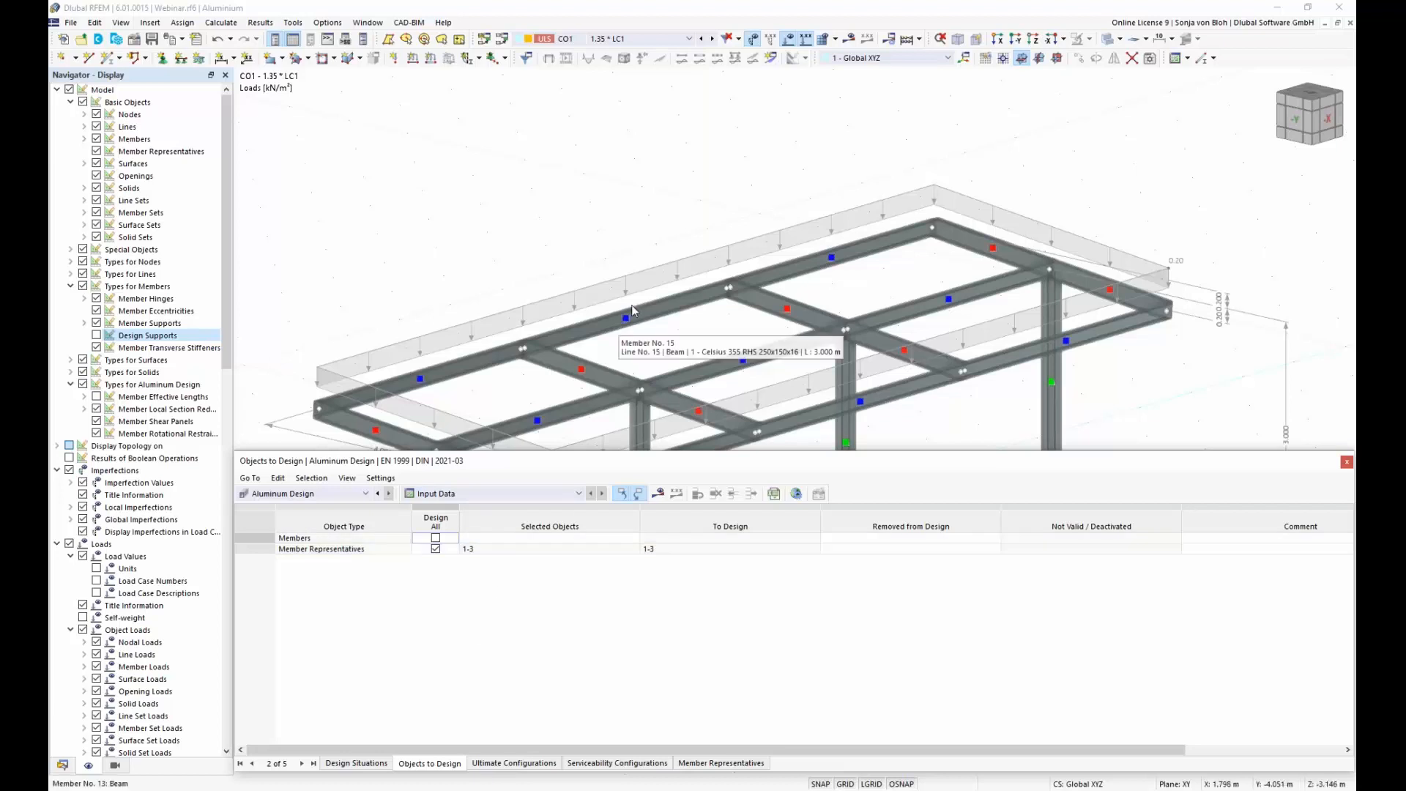
# Step: Run the calculation and shrink the floating results table so the whole canopy is in view
pyautogui.scroll(-5, 596, 125)
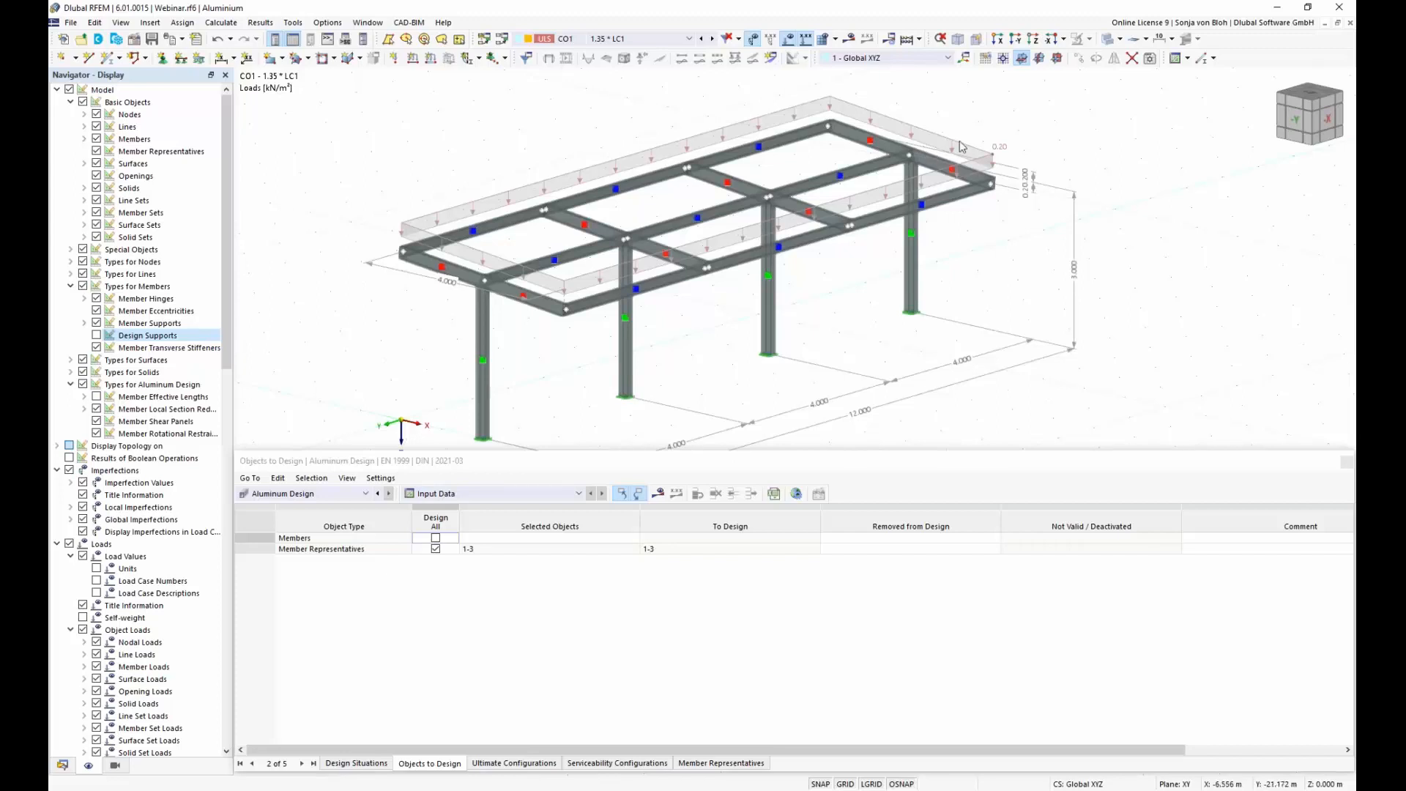
pyautogui.click(907, 40)
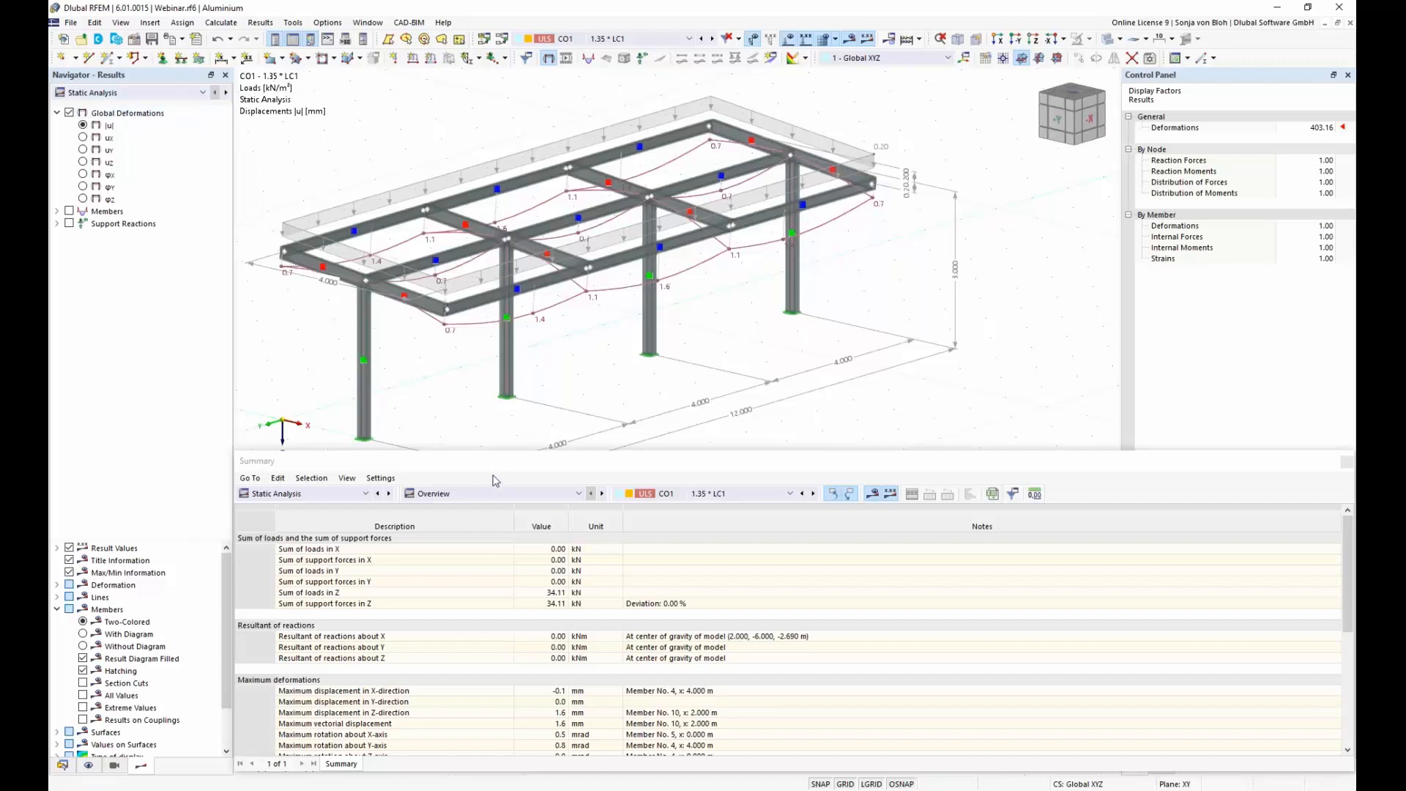
pyautogui.moveTo(477, 450); pyautogui.dragTo(477, 632)
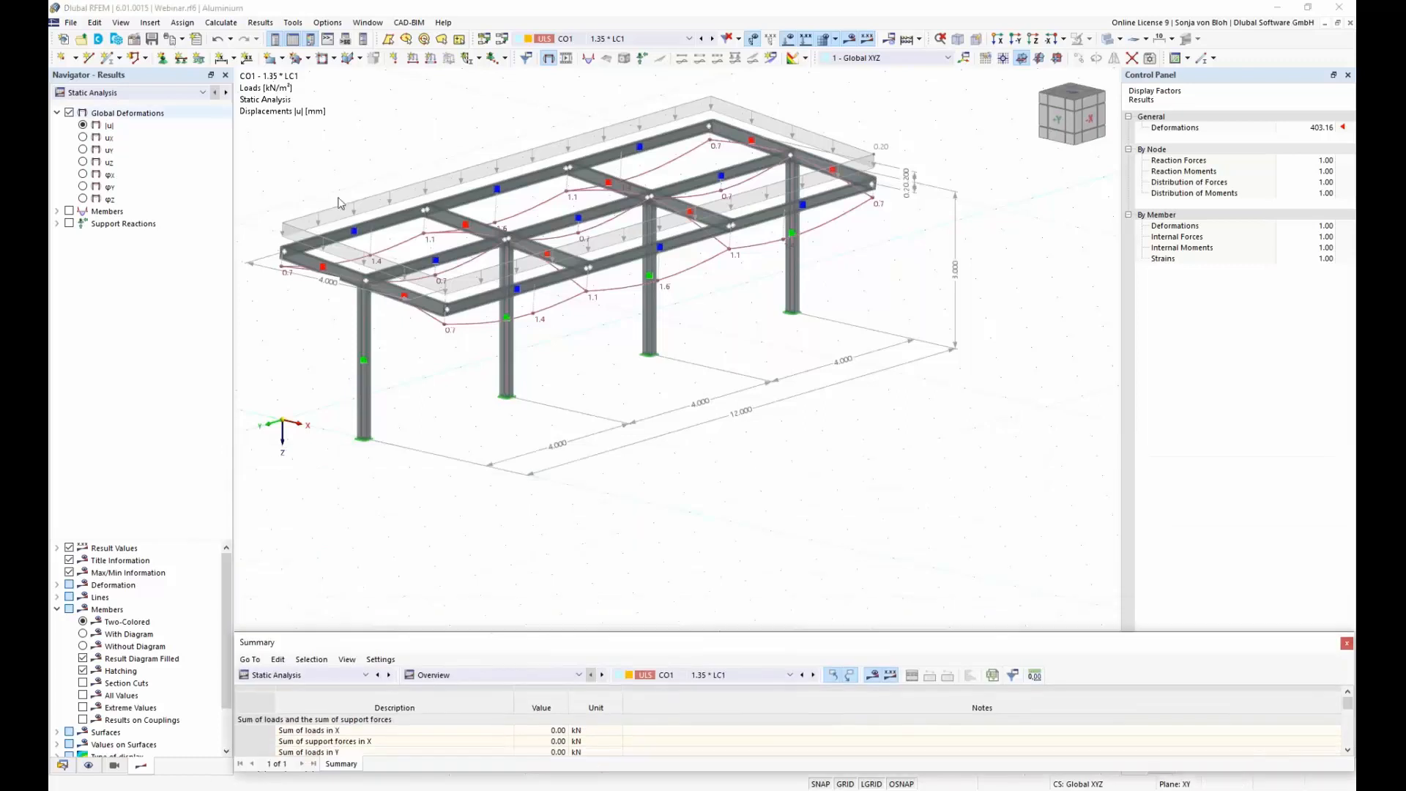
pyautogui.moveTo(462, 247); pyautogui.dragTo(561, 297, button='middle')
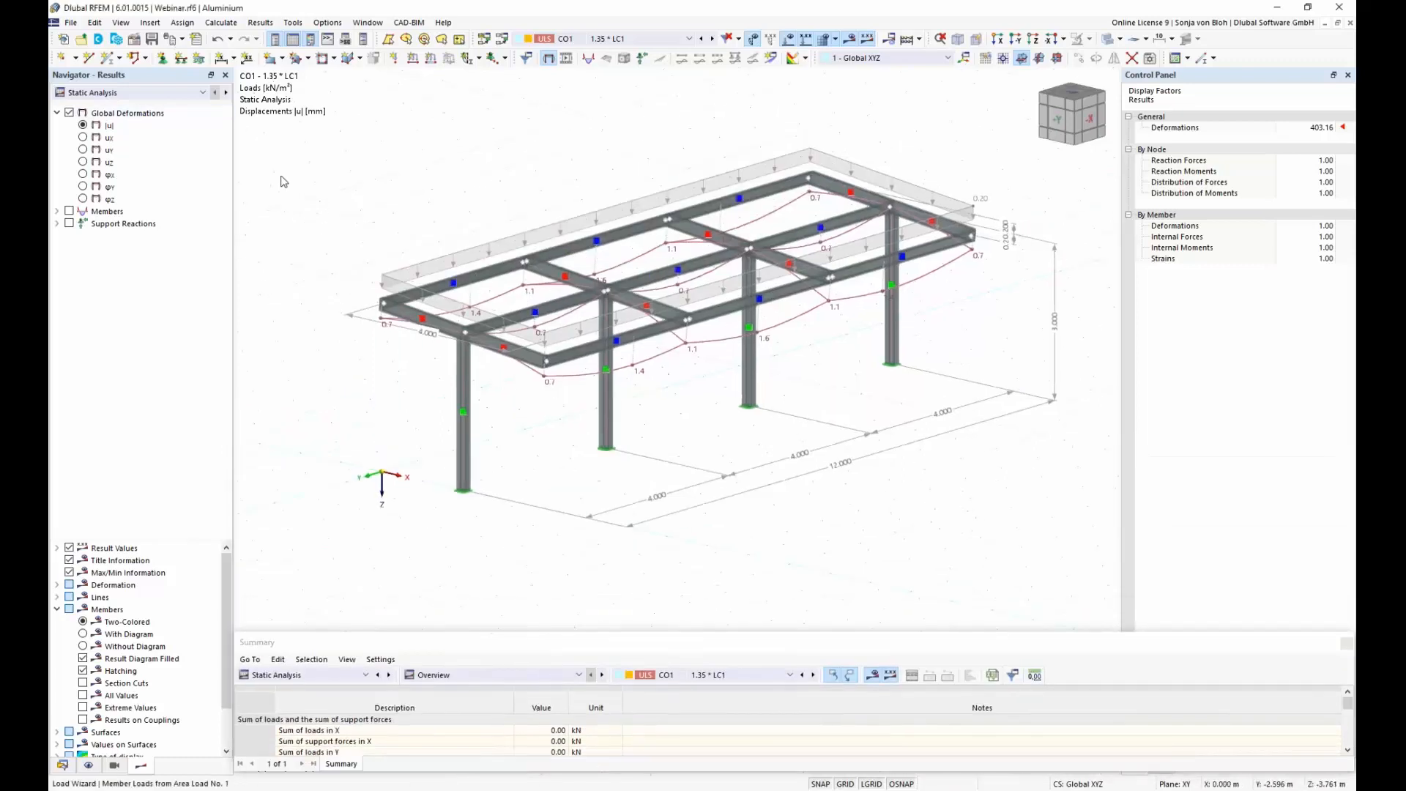
# Step: Switch the displayed model results from Static Analysis to Aluminum Design
pyautogui.click(203, 93)
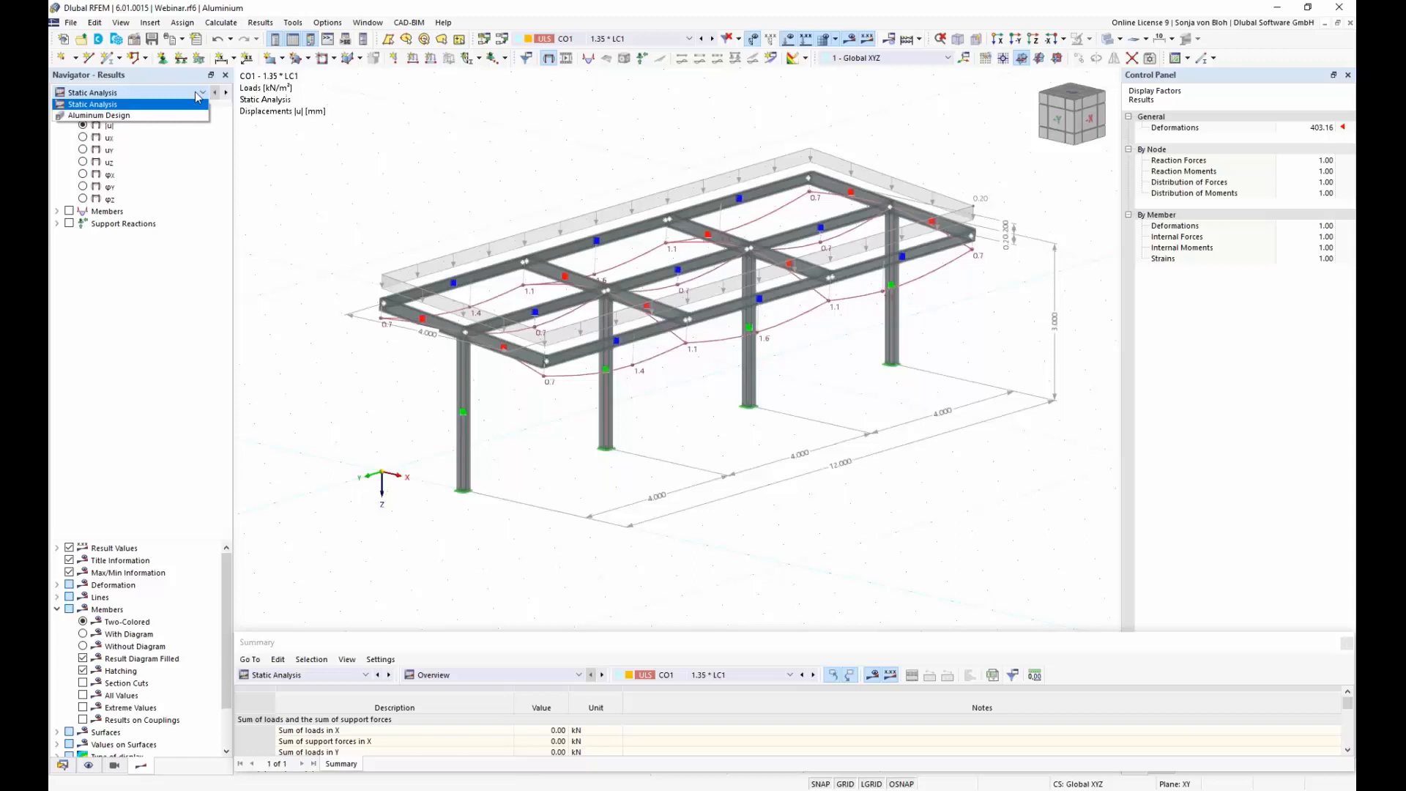
pyautogui.click(137, 121)
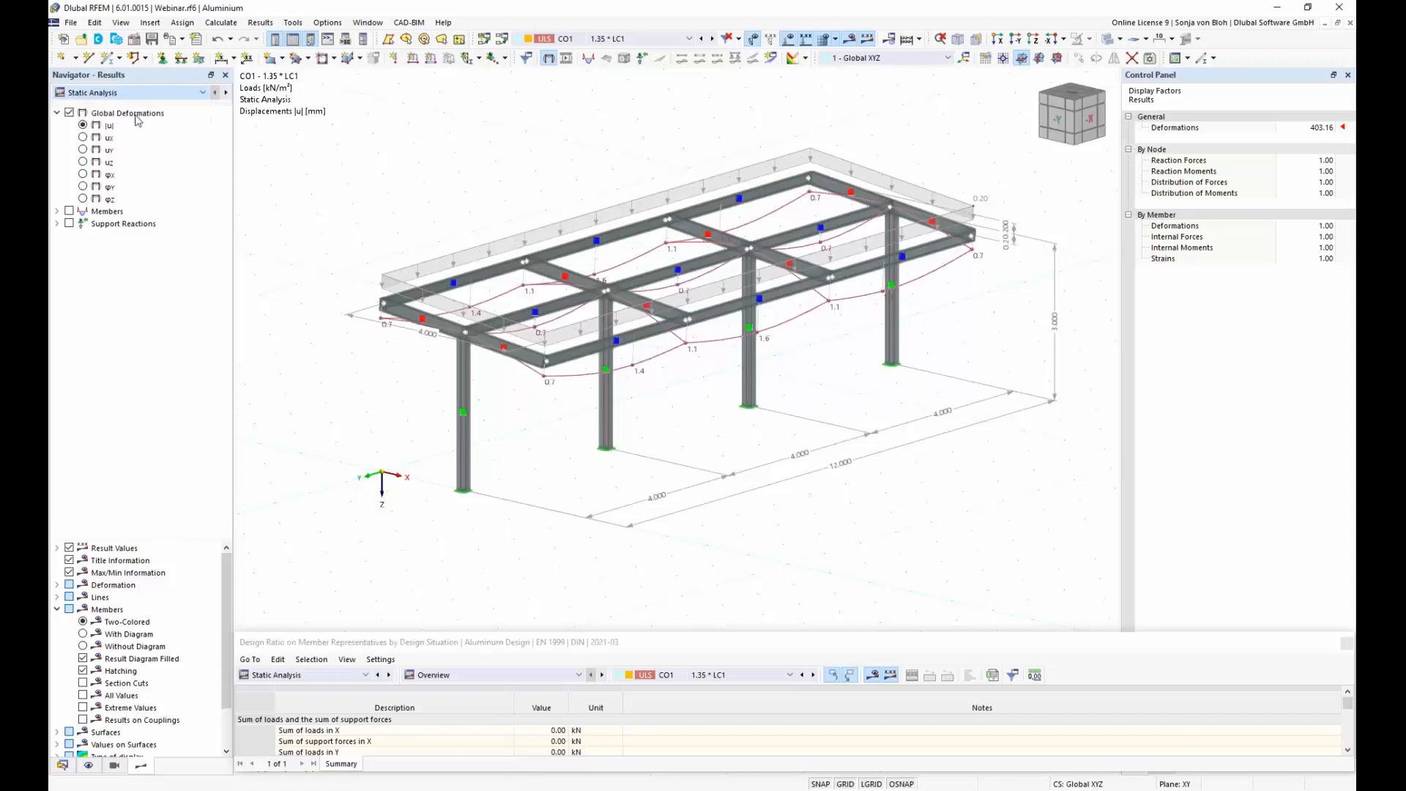
pyautogui.click(205, 93)
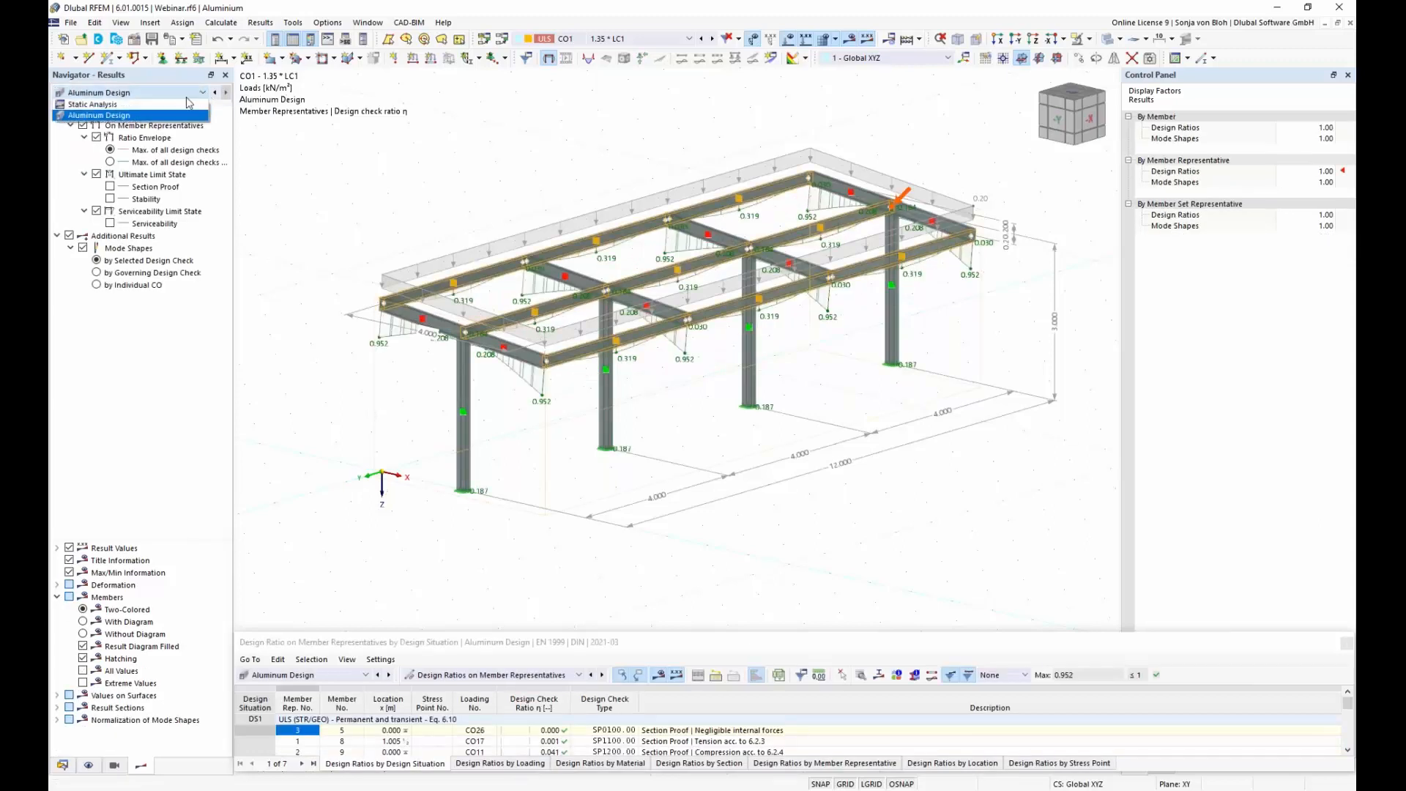
pyautogui.click(192, 105)
pyautogui.click(202, 93)
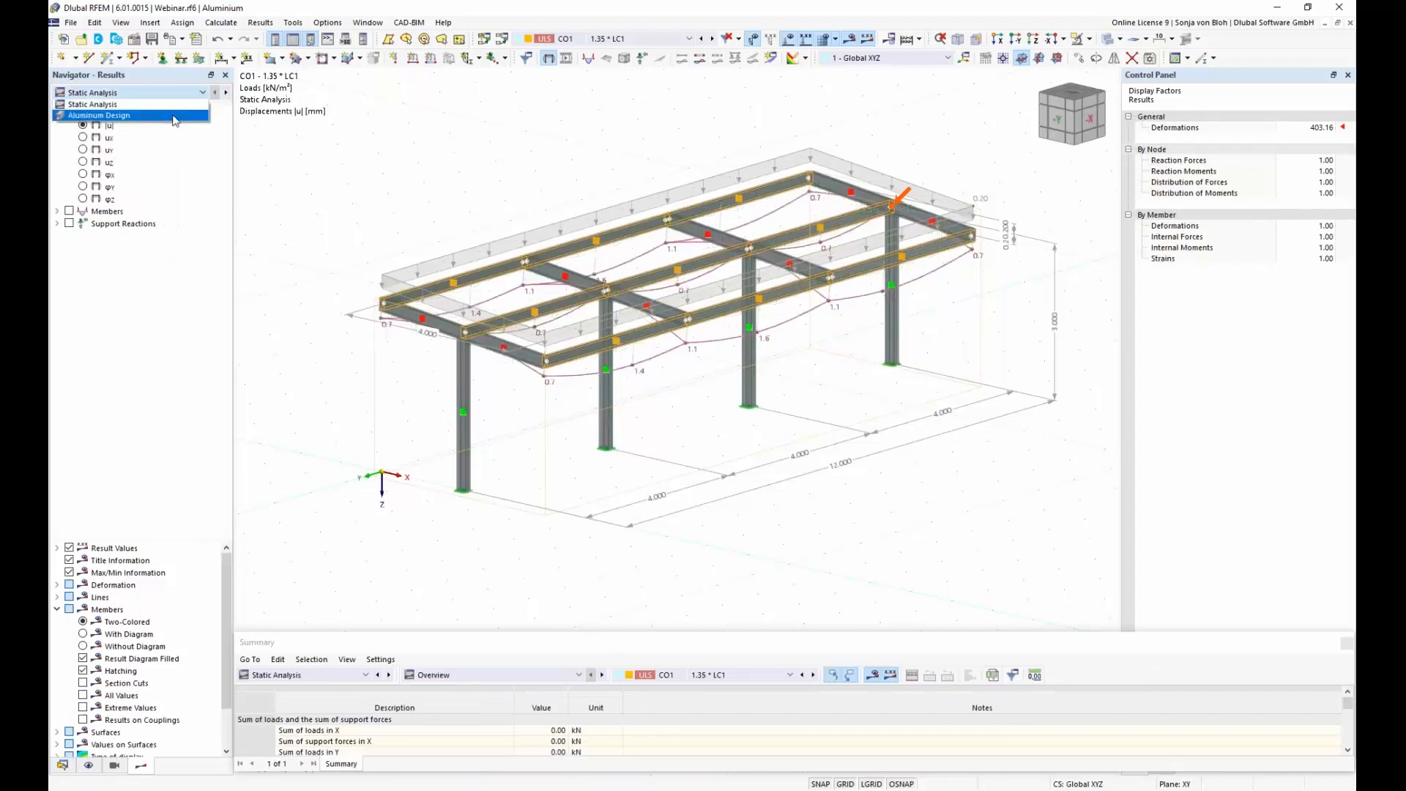
pyautogui.click(174, 116)
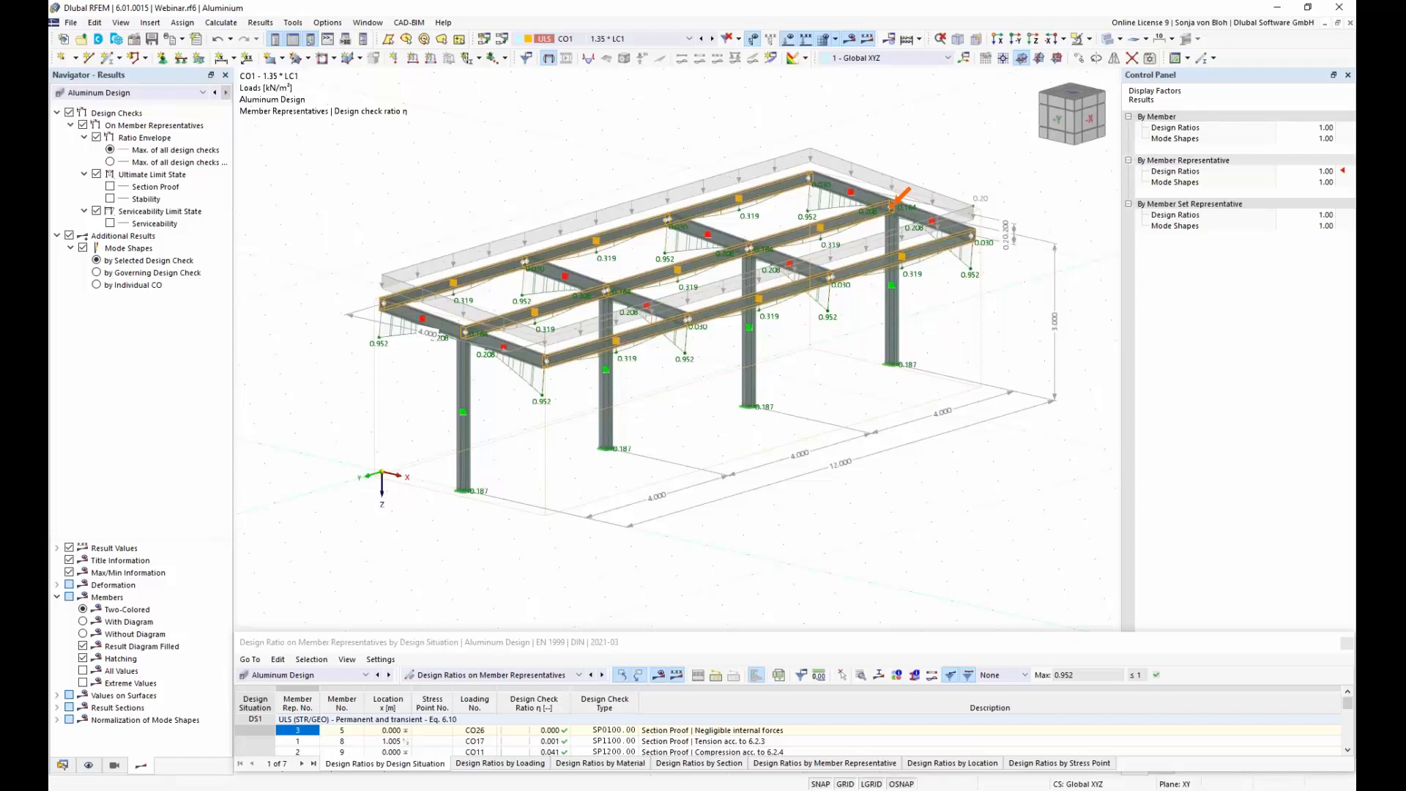
# Step: Enlarge the floating table window and keep it on the Aluminum Design ratios on member representatives
pyautogui.moveTo(441, 632); pyautogui.dragTo(467, 466)
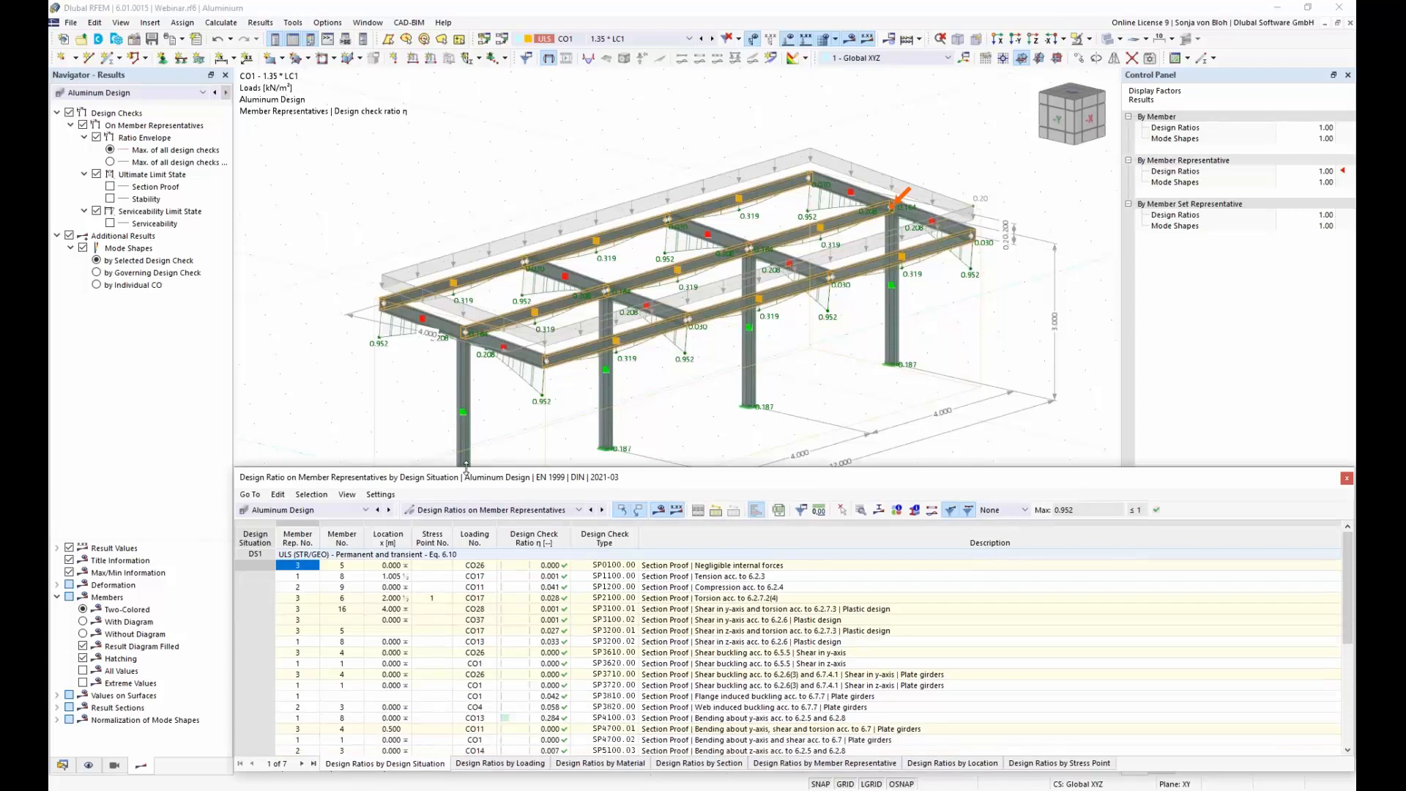
pyautogui.click(365, 510)
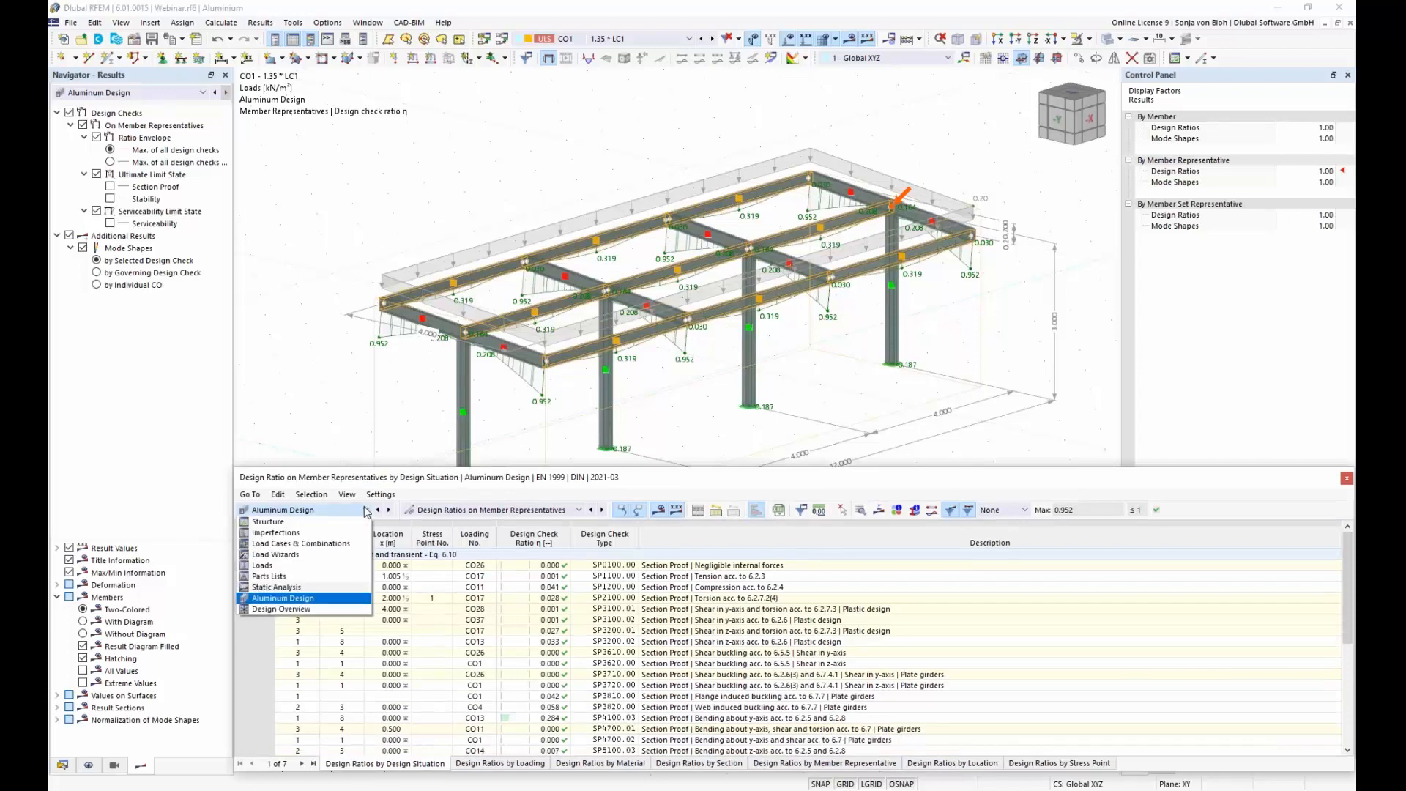
pyautogui.click(309, 600)
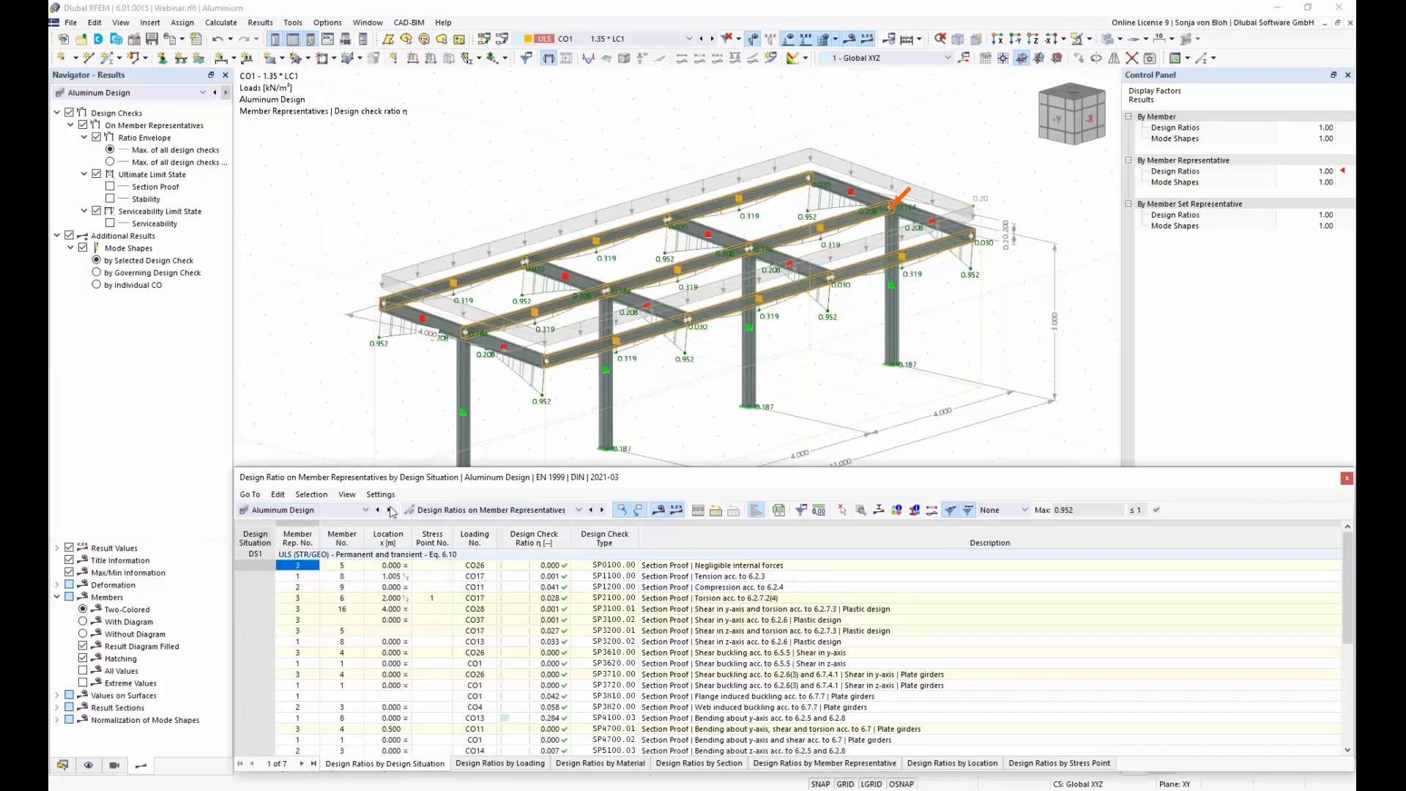
pyautogui.click(580, 511)
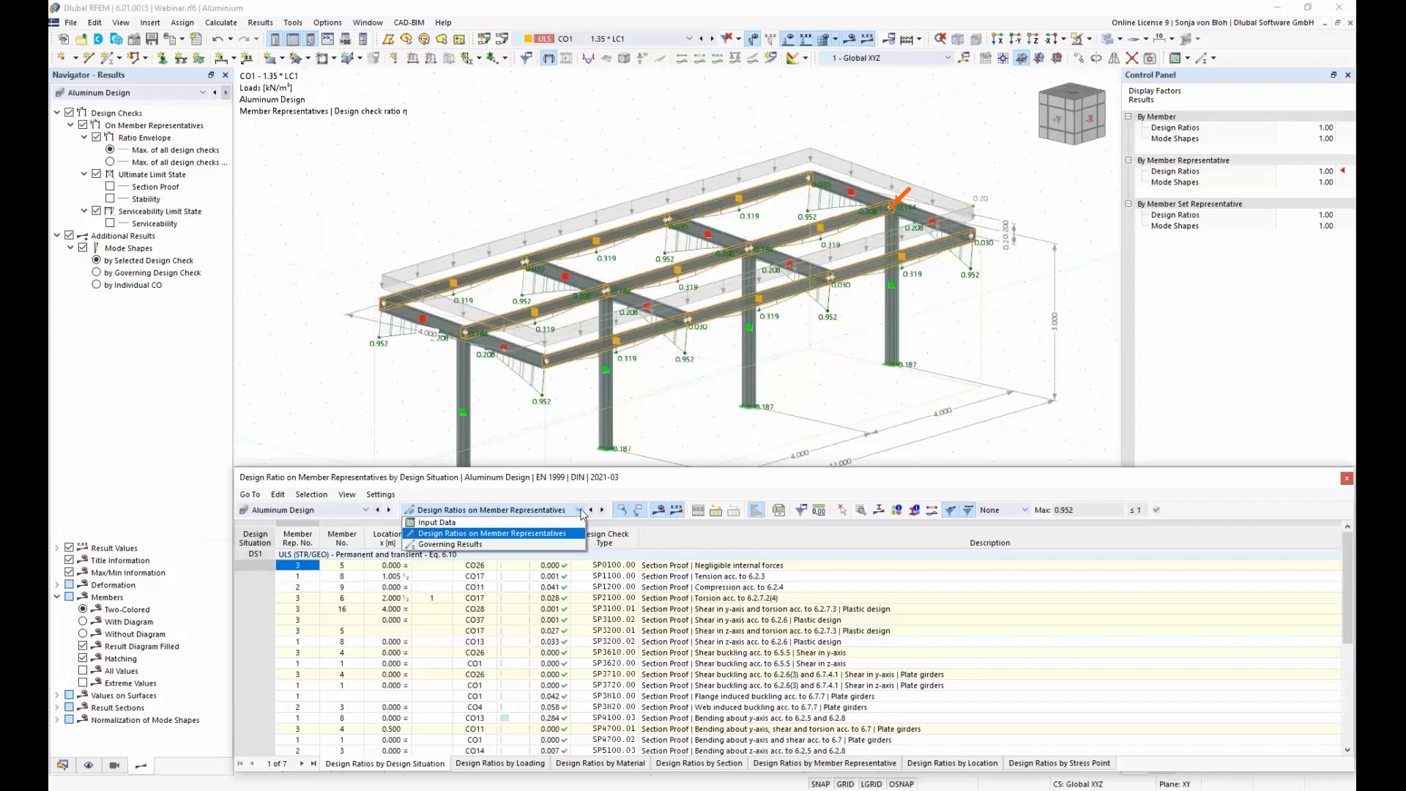
pyautogui.click(502, 534)
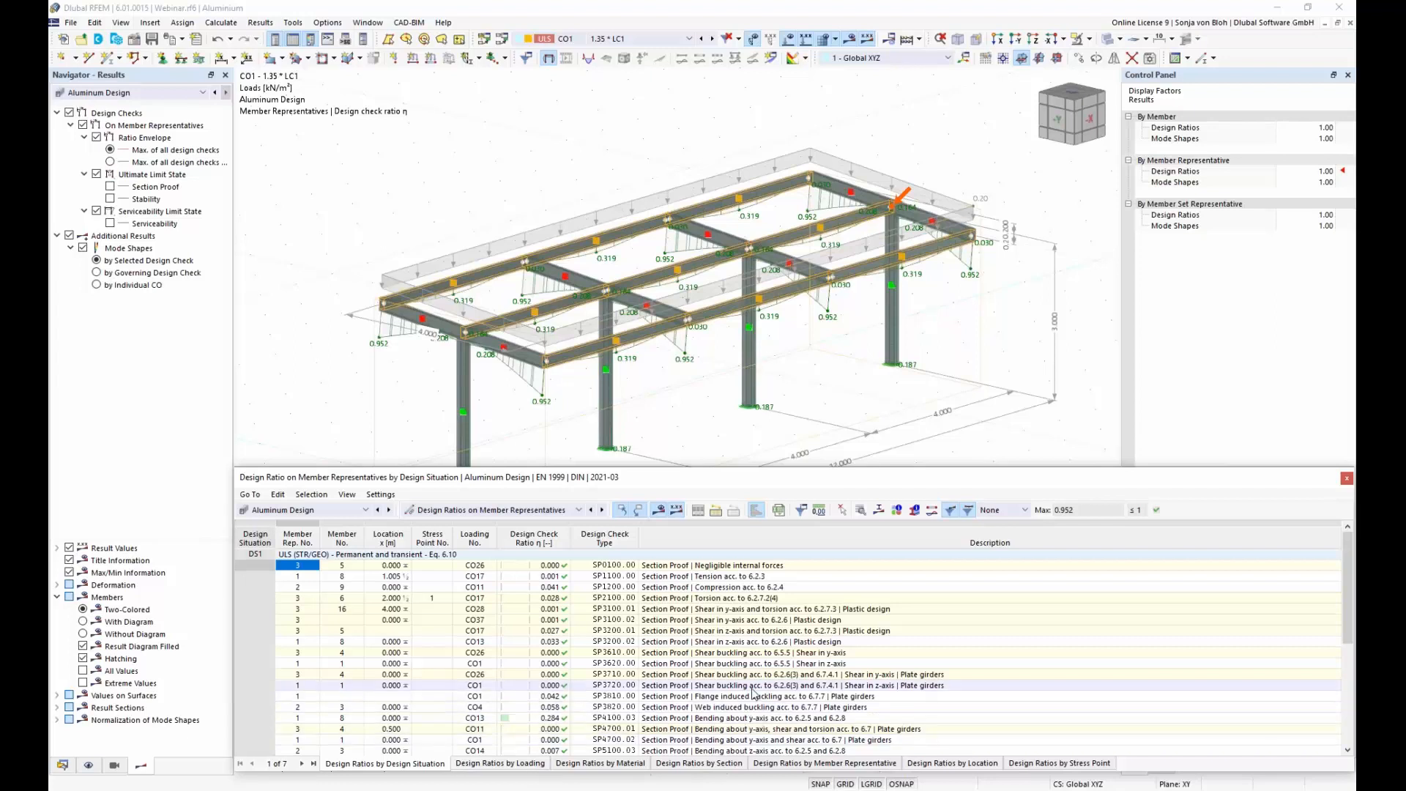
# Step: Open the design check details for the SLS - Characteristic deflection in z-direction on member 8, and compare them with the model
pyautogui.scroll(-5, 757, 693)
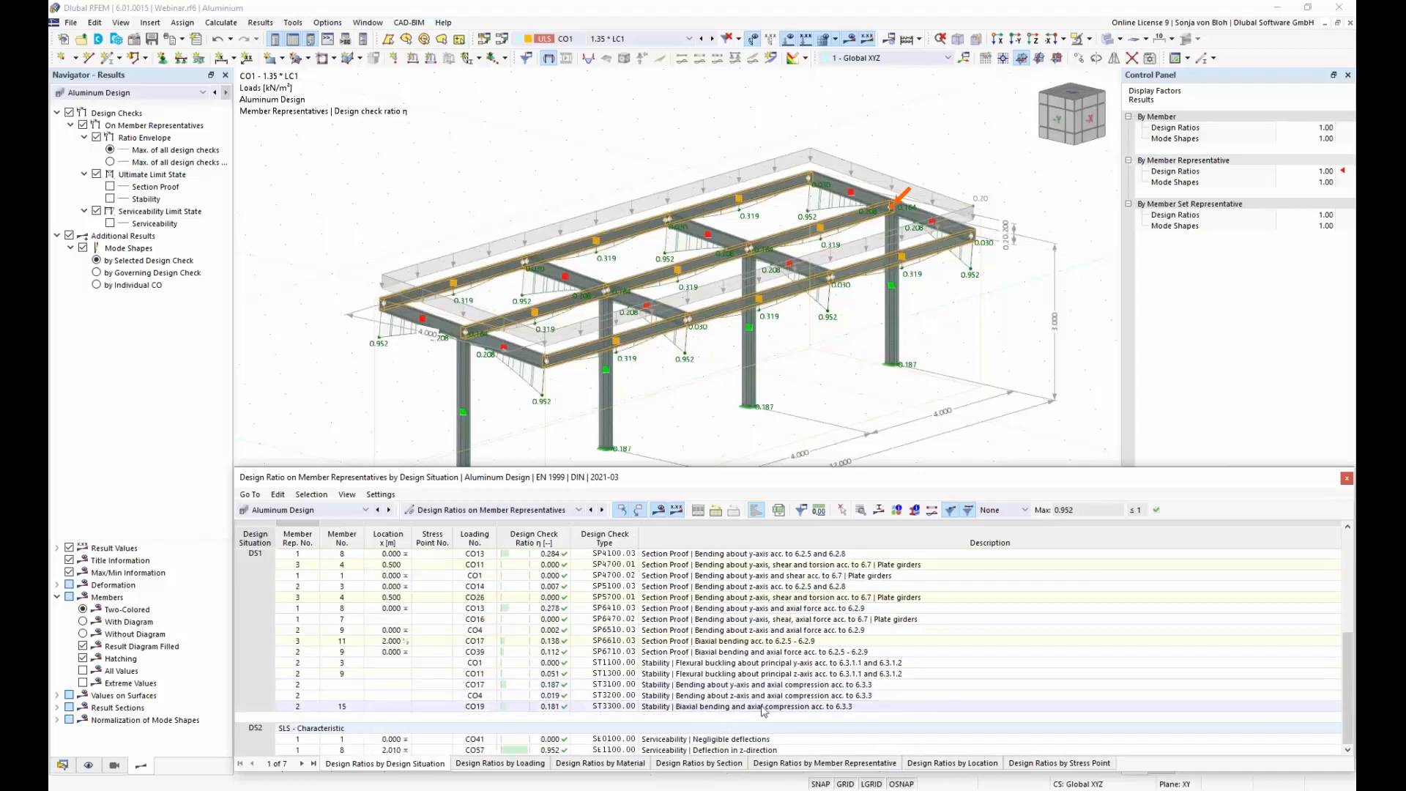
pyautogui.doubleClick(720, 750)
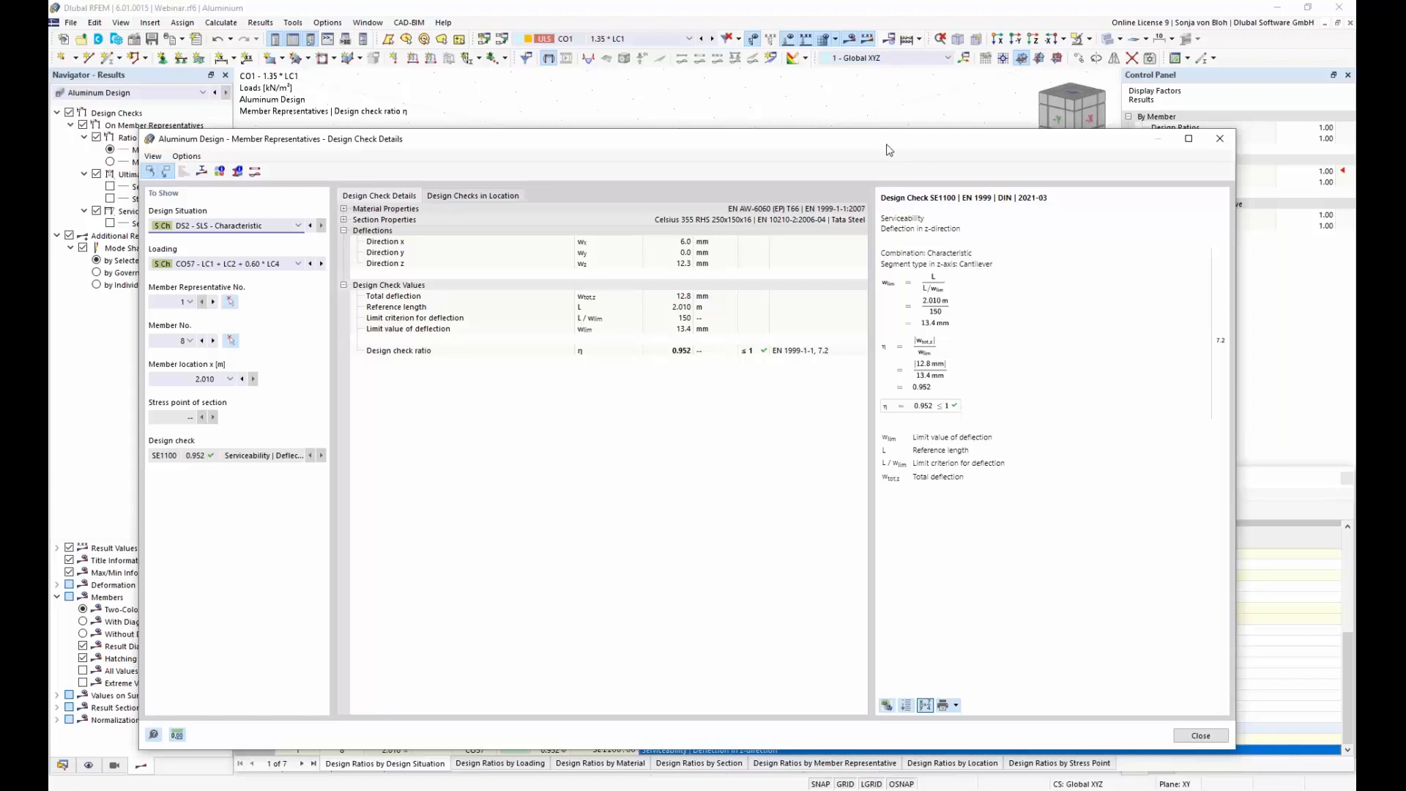
pyautogui.moveTo(896, 147); pyautogui.dragTo(893, 93)
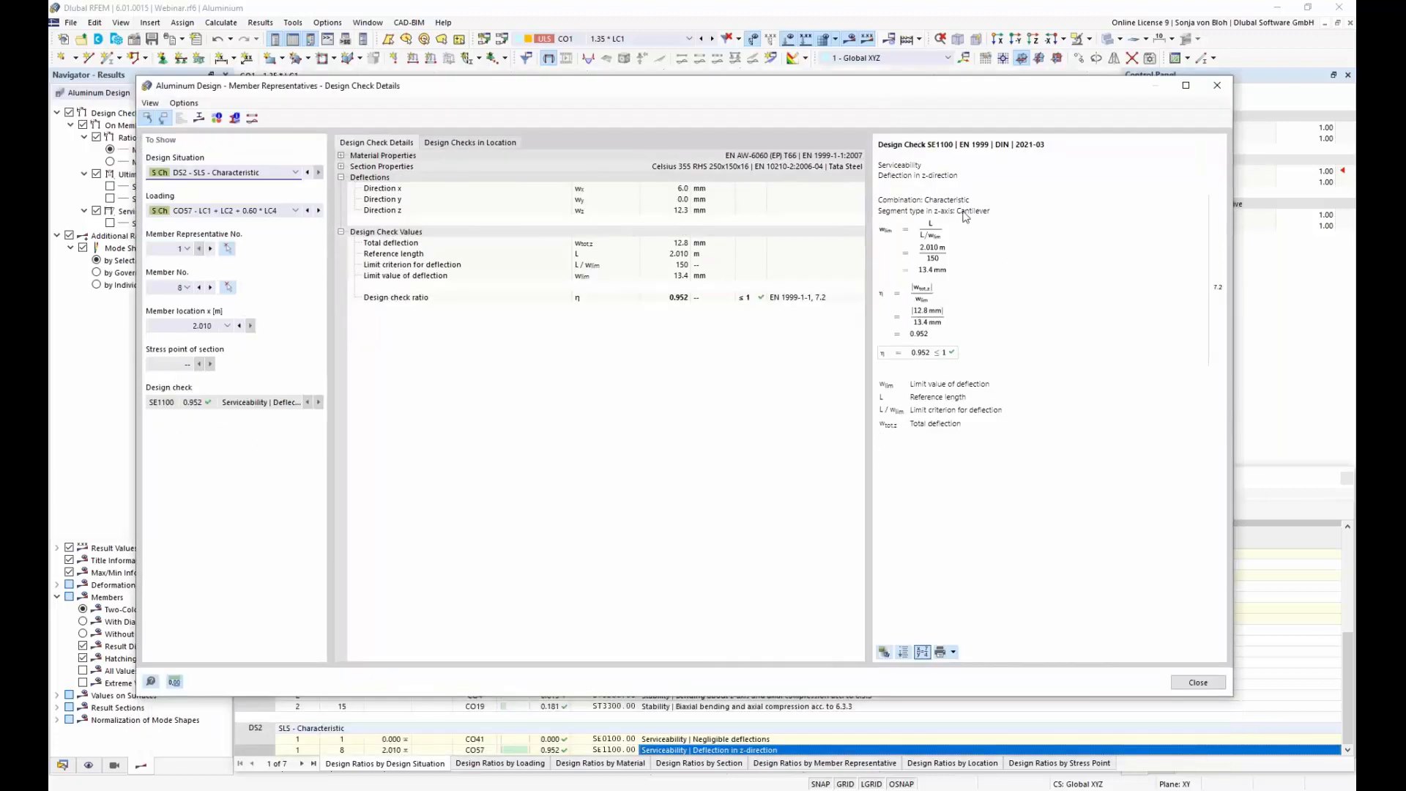
pyautogui.moveTo(848, 90); pyautogui.dragTo(790, 355)
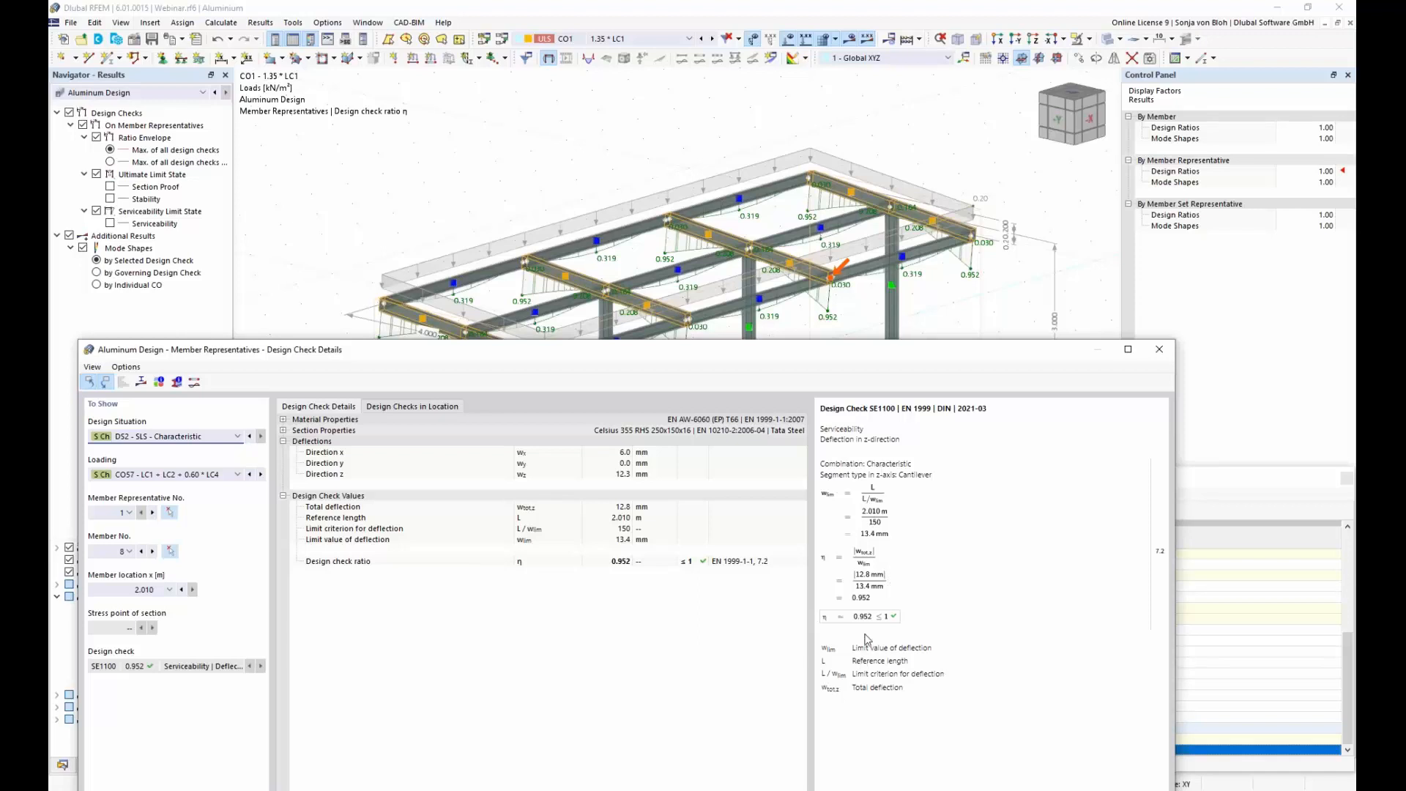
pyautogui.moveTo(663, 349); pyautogui.dragTo(720, 180)
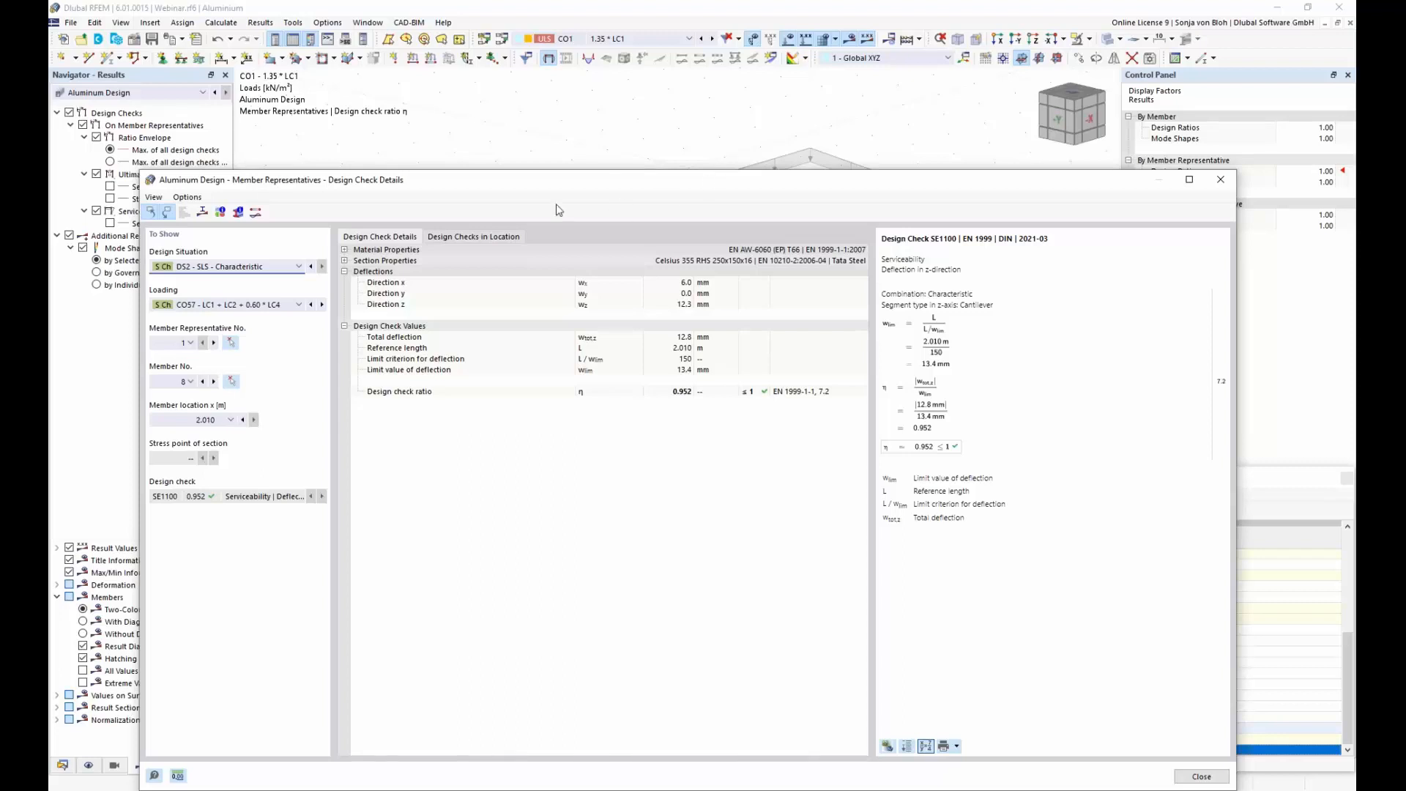
# Step: Examine member 8's section diagram with the normal stress due to normal force and bending moment about the local y-axis
pyautogui.click(203, 213)
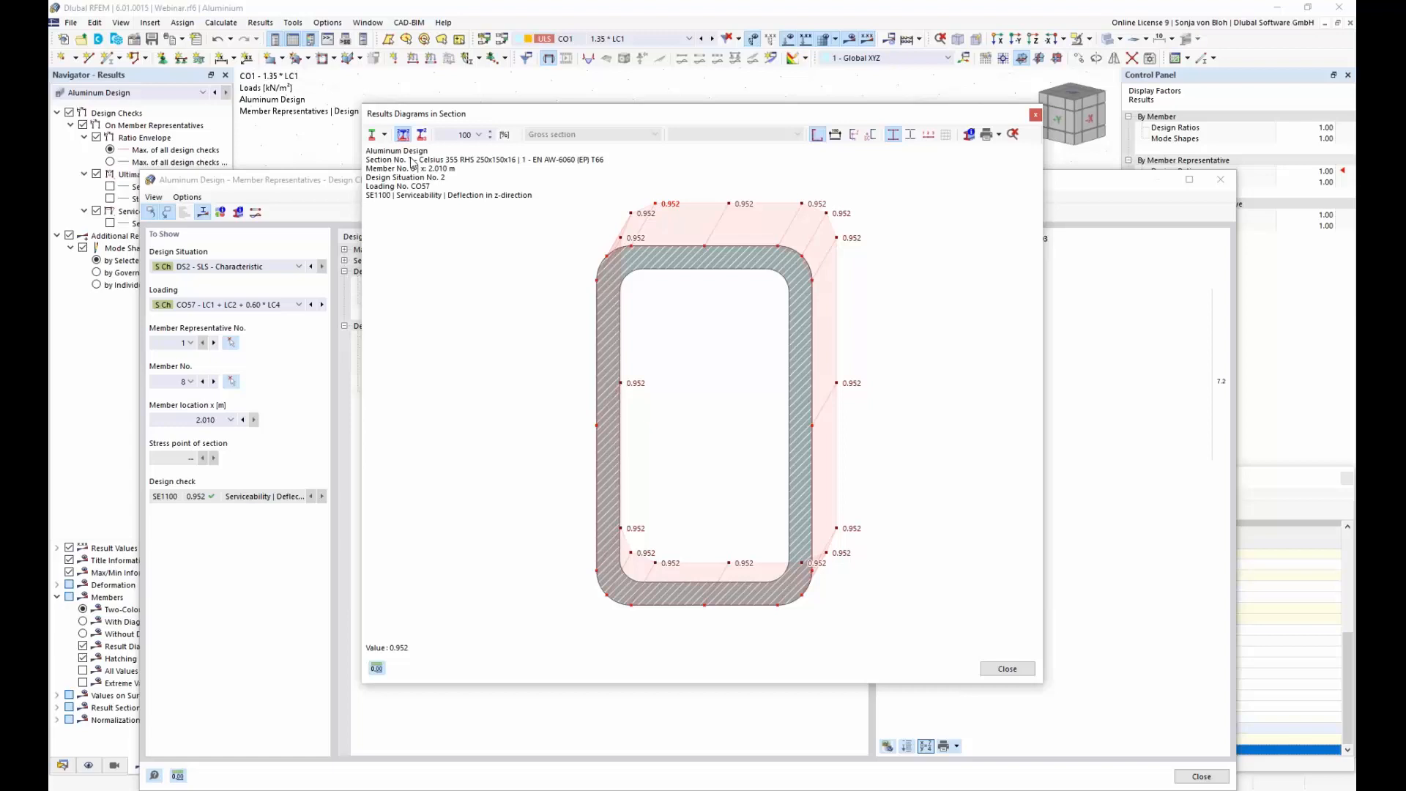
pyautogui.click(384, 135)
pyautogui.click(405, 170)
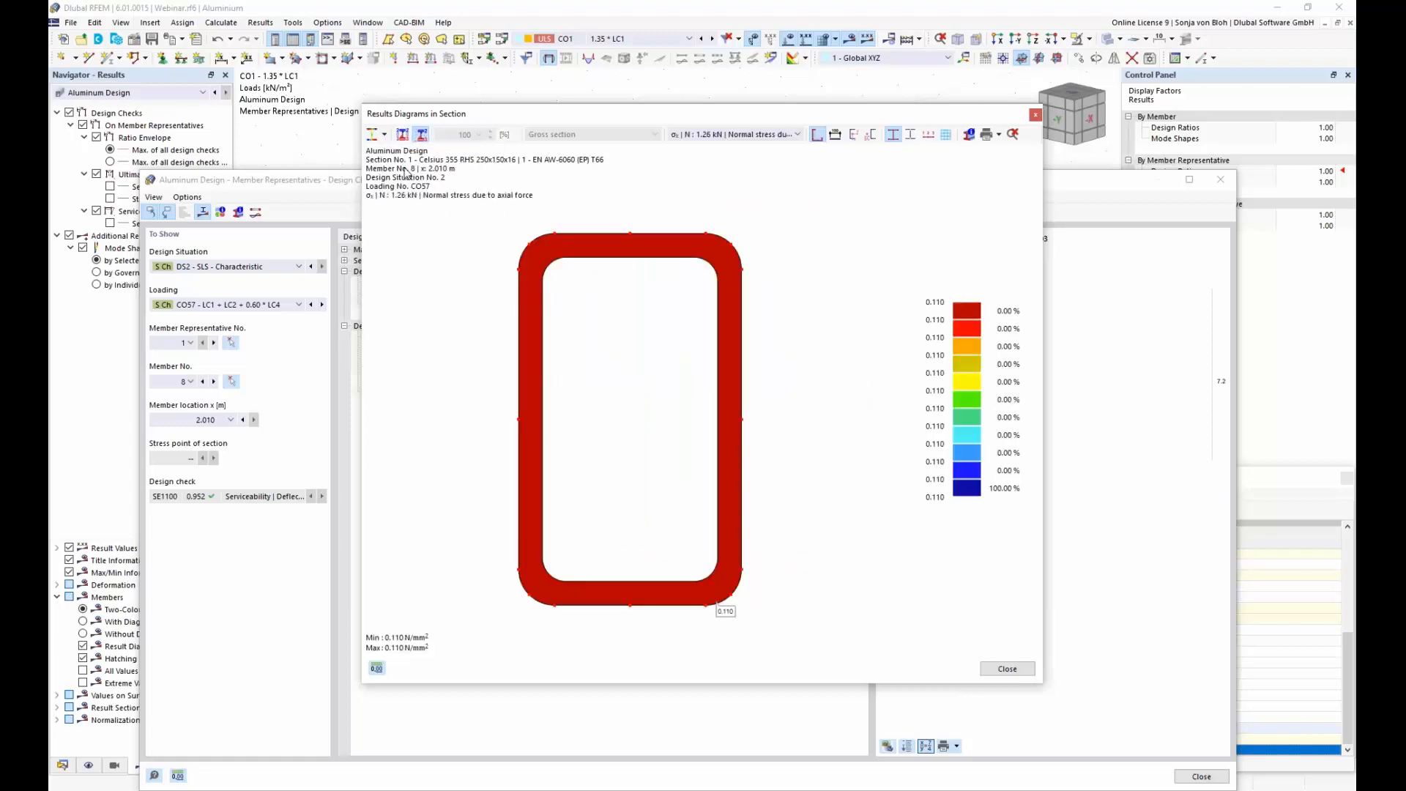
pyautogui.click(798, 134)
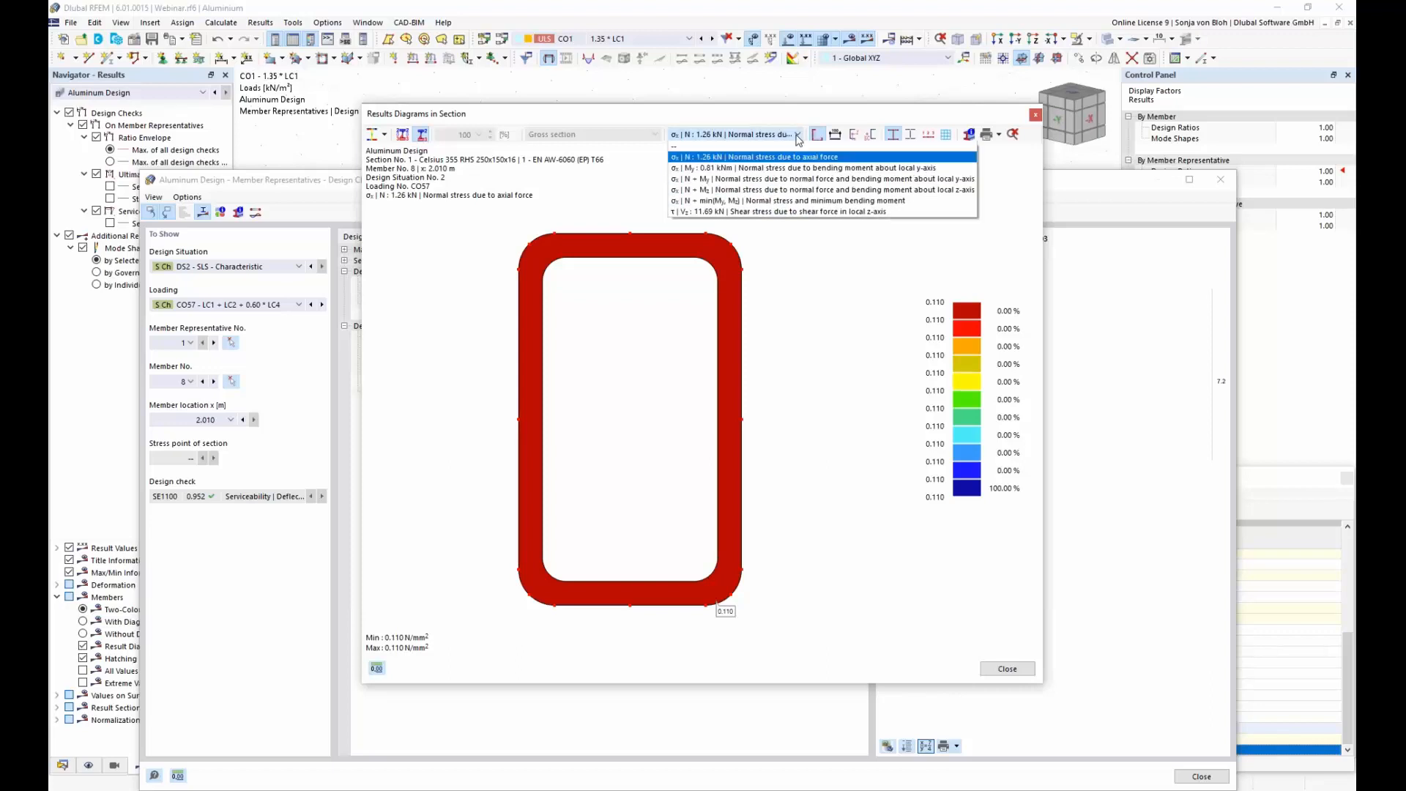
pyautogui.click(727, 180)
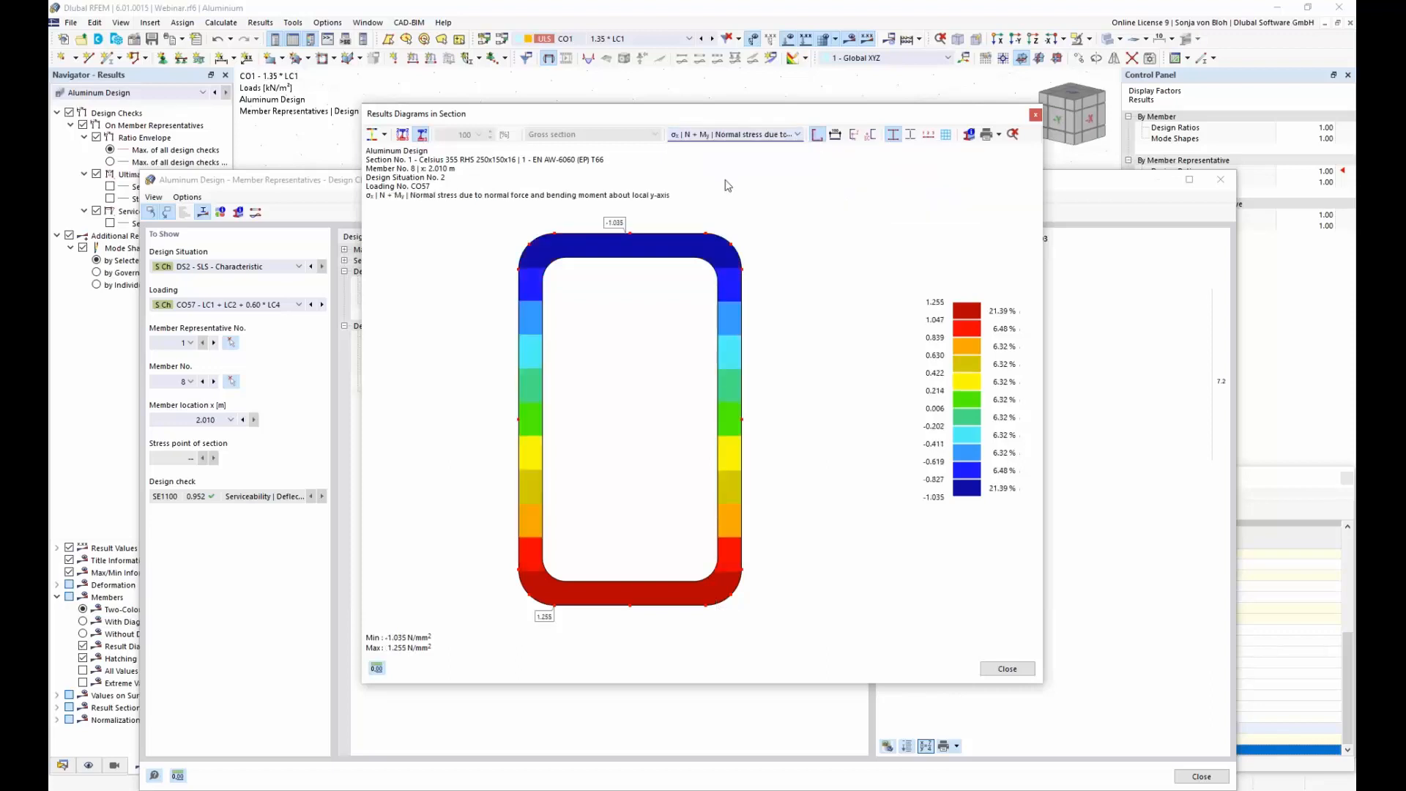
pyautogui.click(1036, 115)
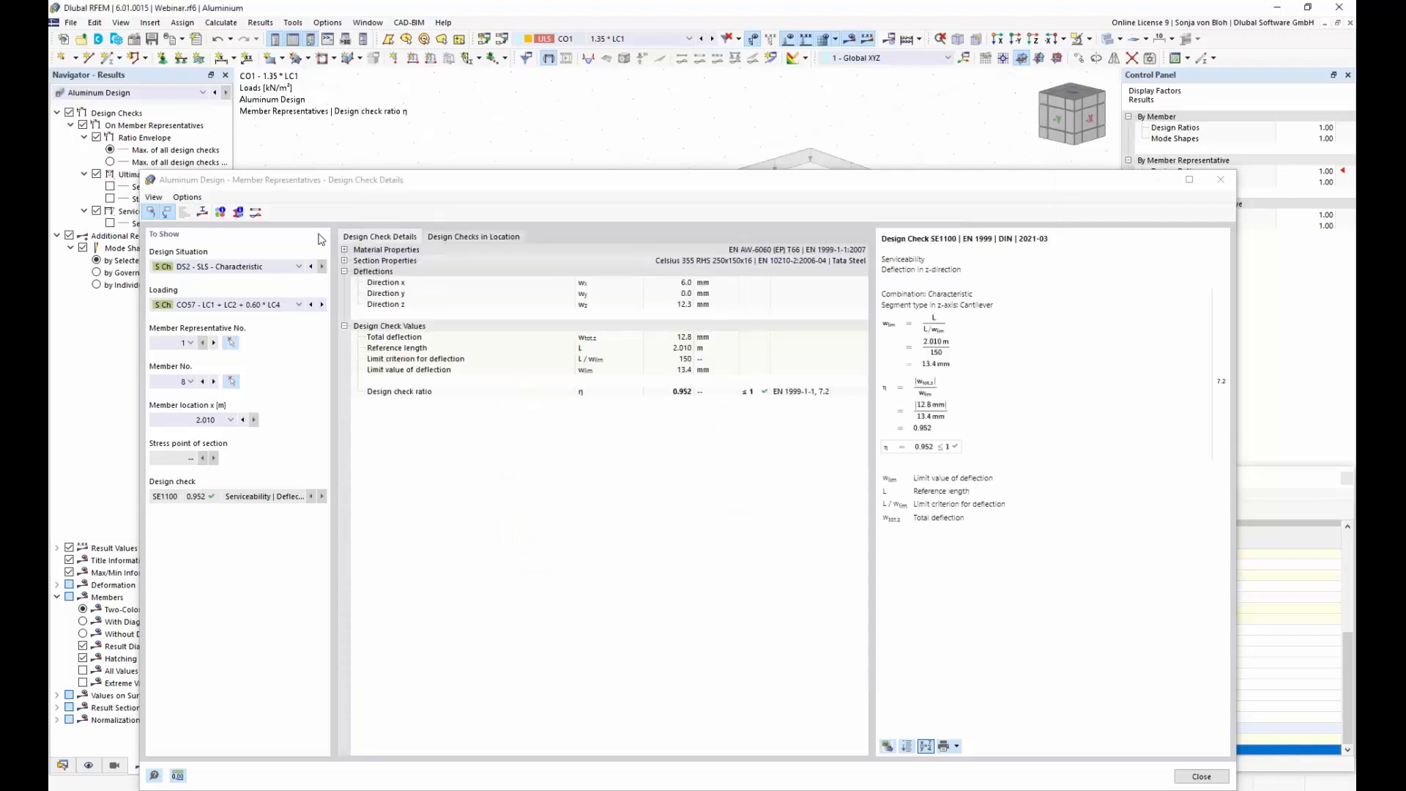
# Step: Examine the result diagrams for the design check, showing the Aluminum Design ratio envelope of member representative 1
pyautogui.click(256, 211)
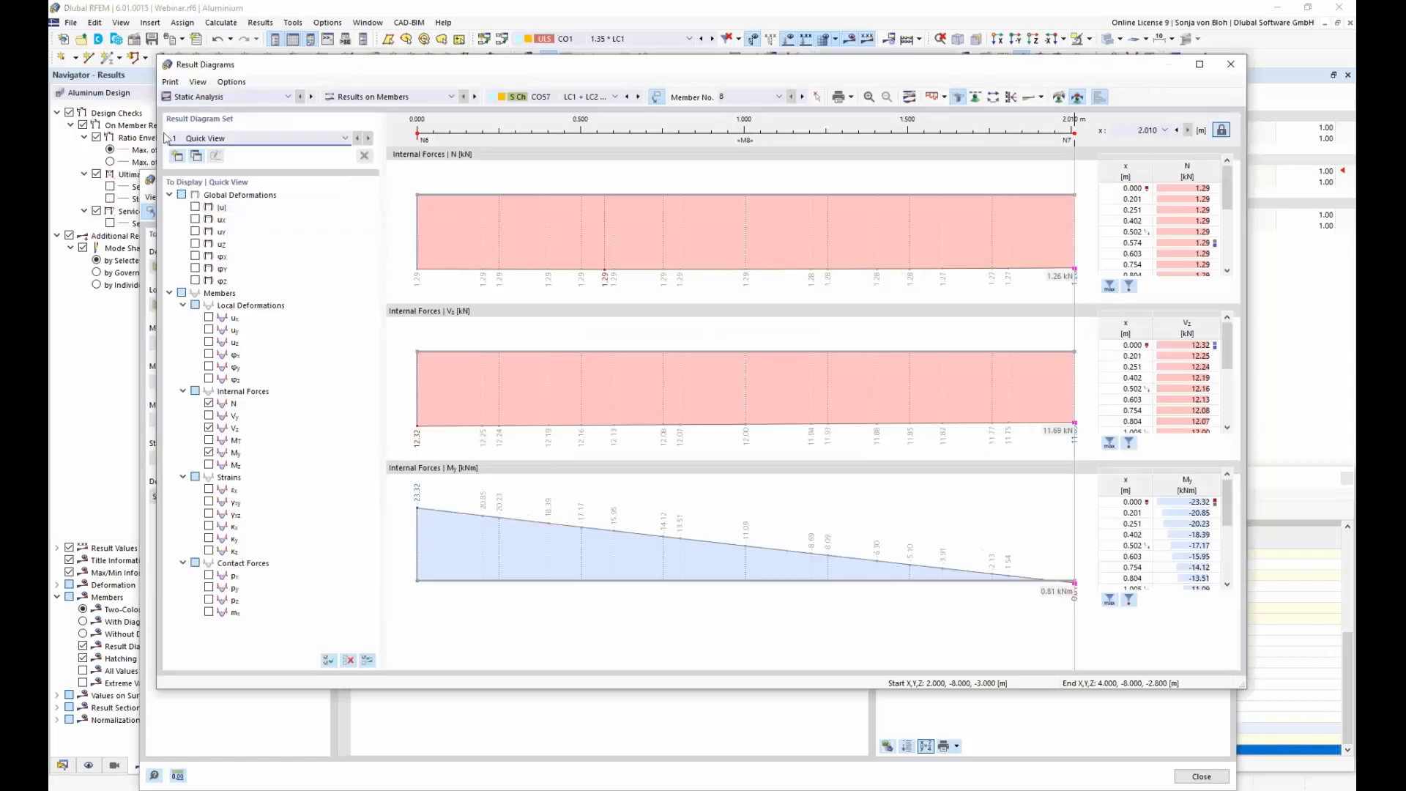
pyautogui.click(288, 97)
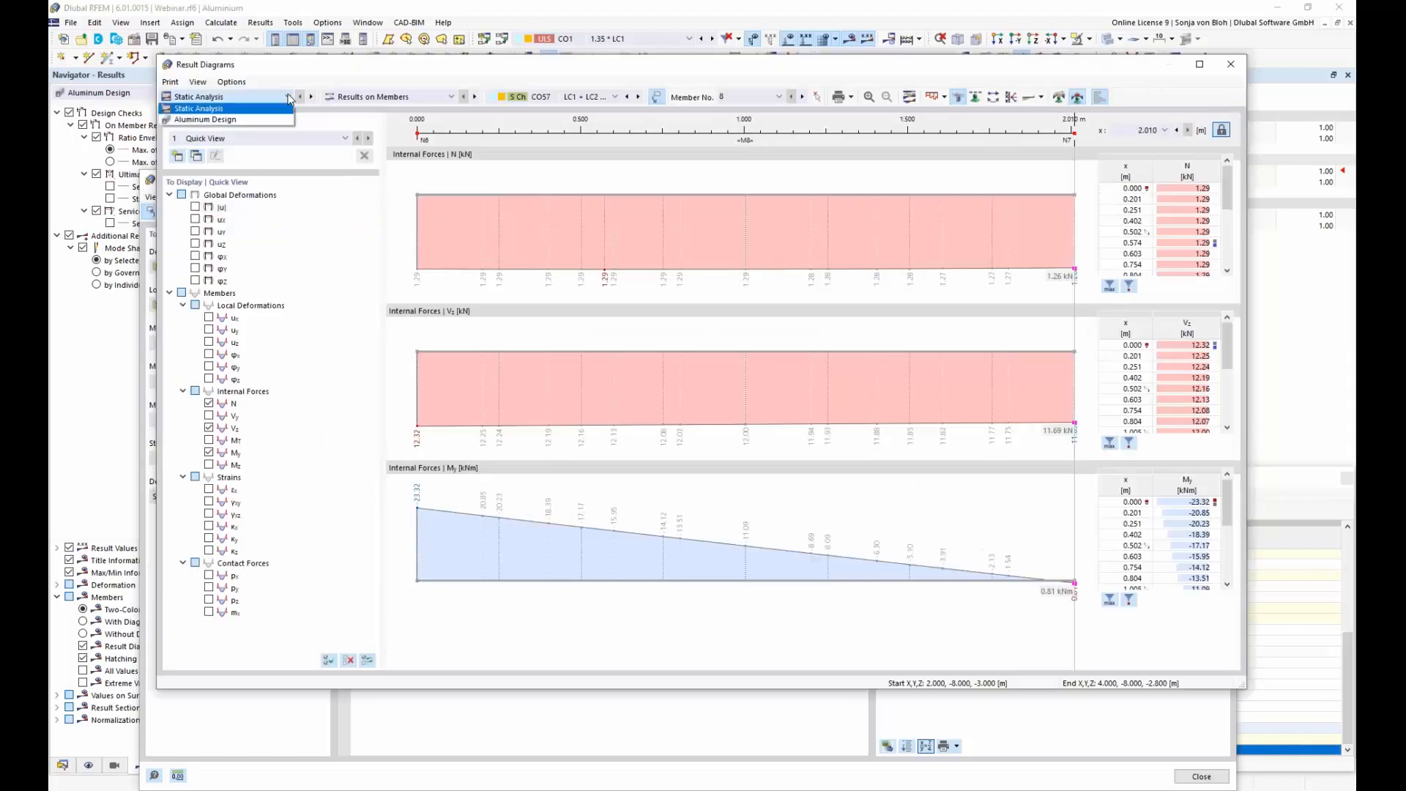
pyautogui.click(216, 120)
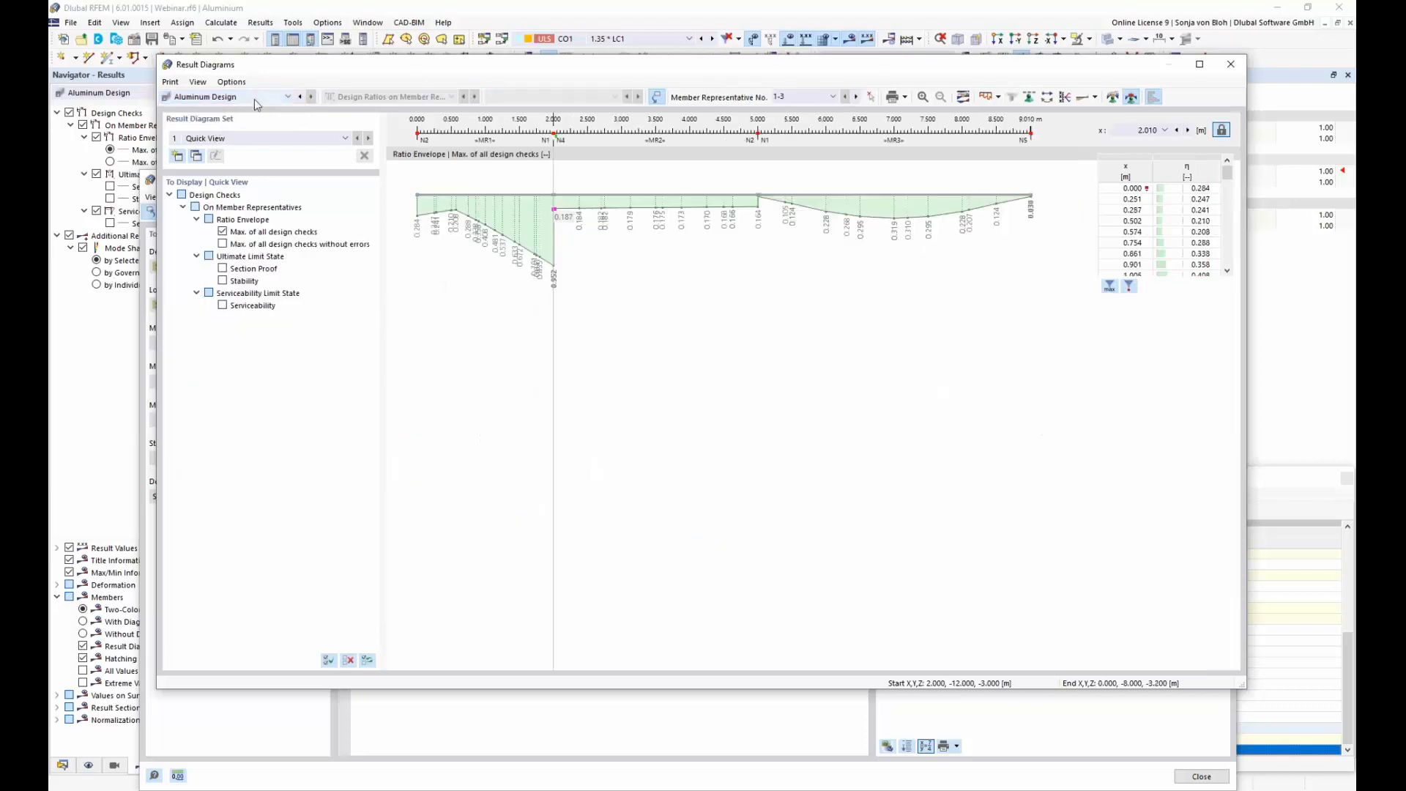
pyautogui.click(834, 98)
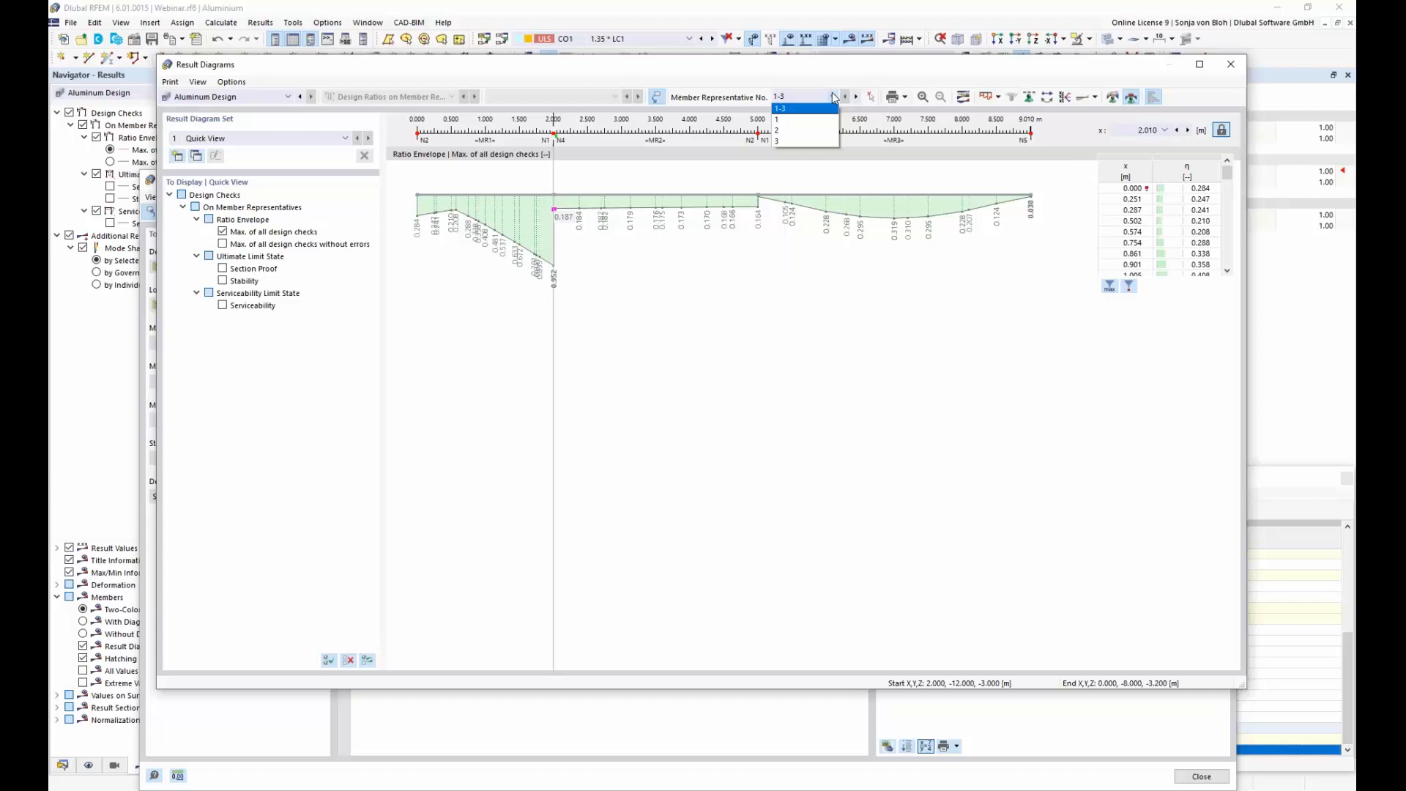
pyautogui.click(793, 119)
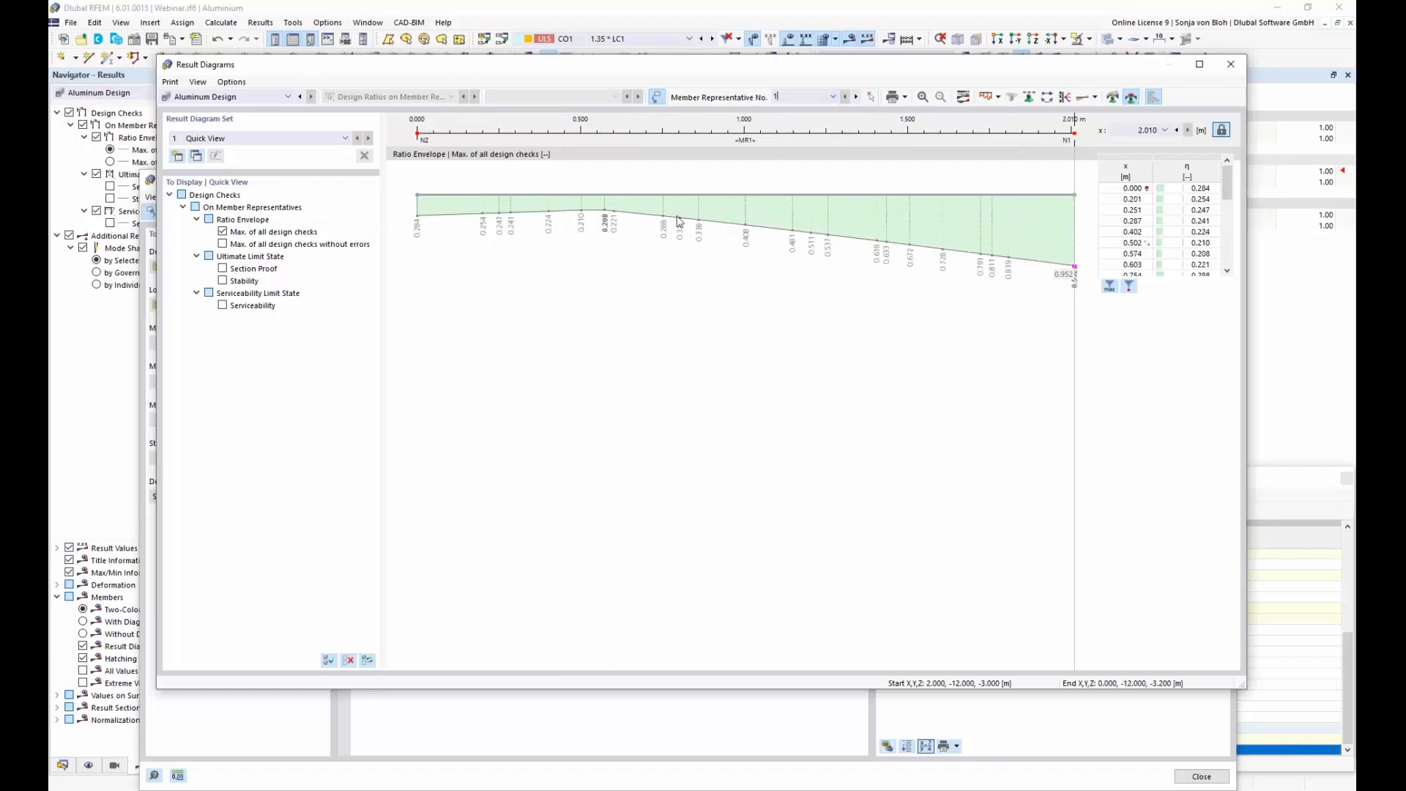
pyautogui.click(1234, 68)
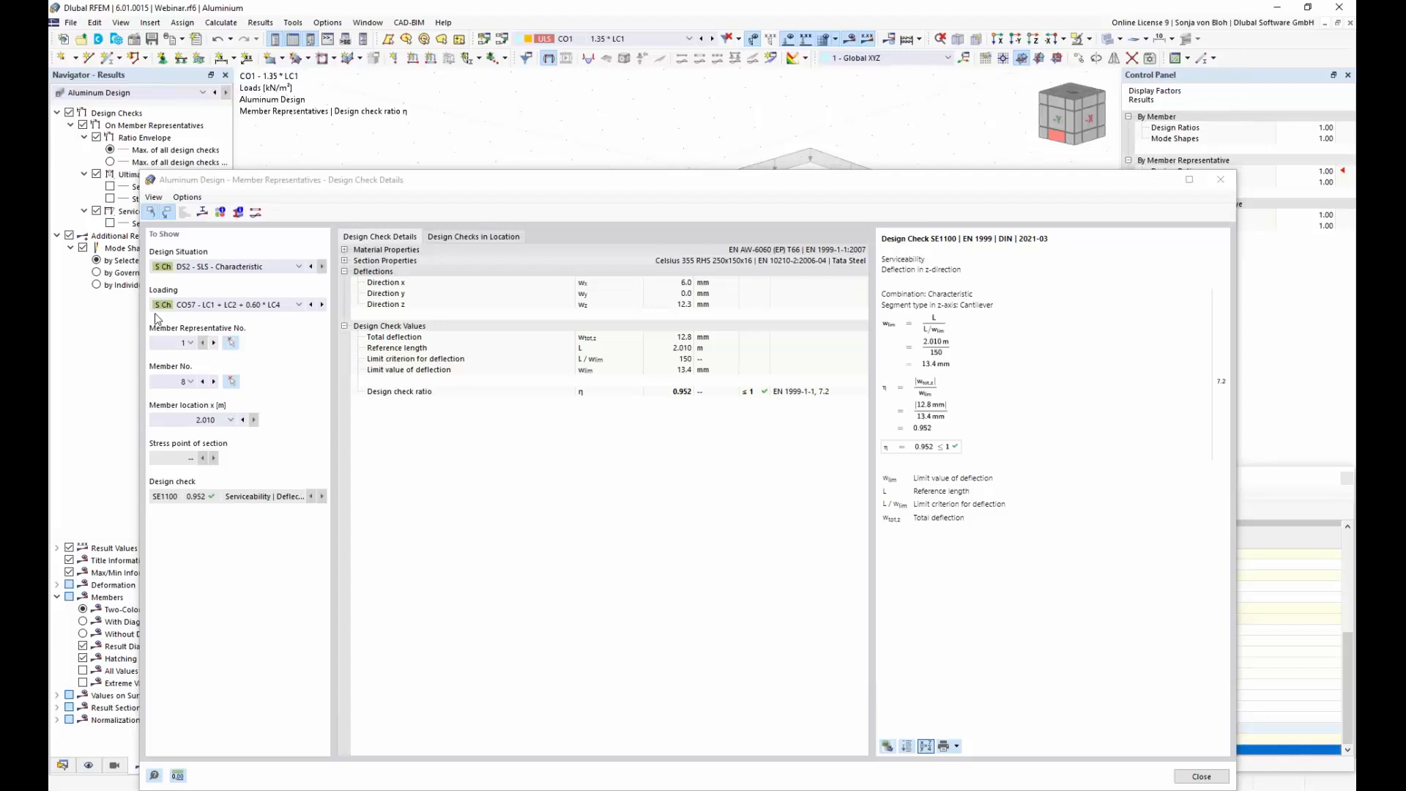
# Step: Close the design check details, create a new printout report, and deselect all of its preselected report items
pyautogui.click(1223, 189)
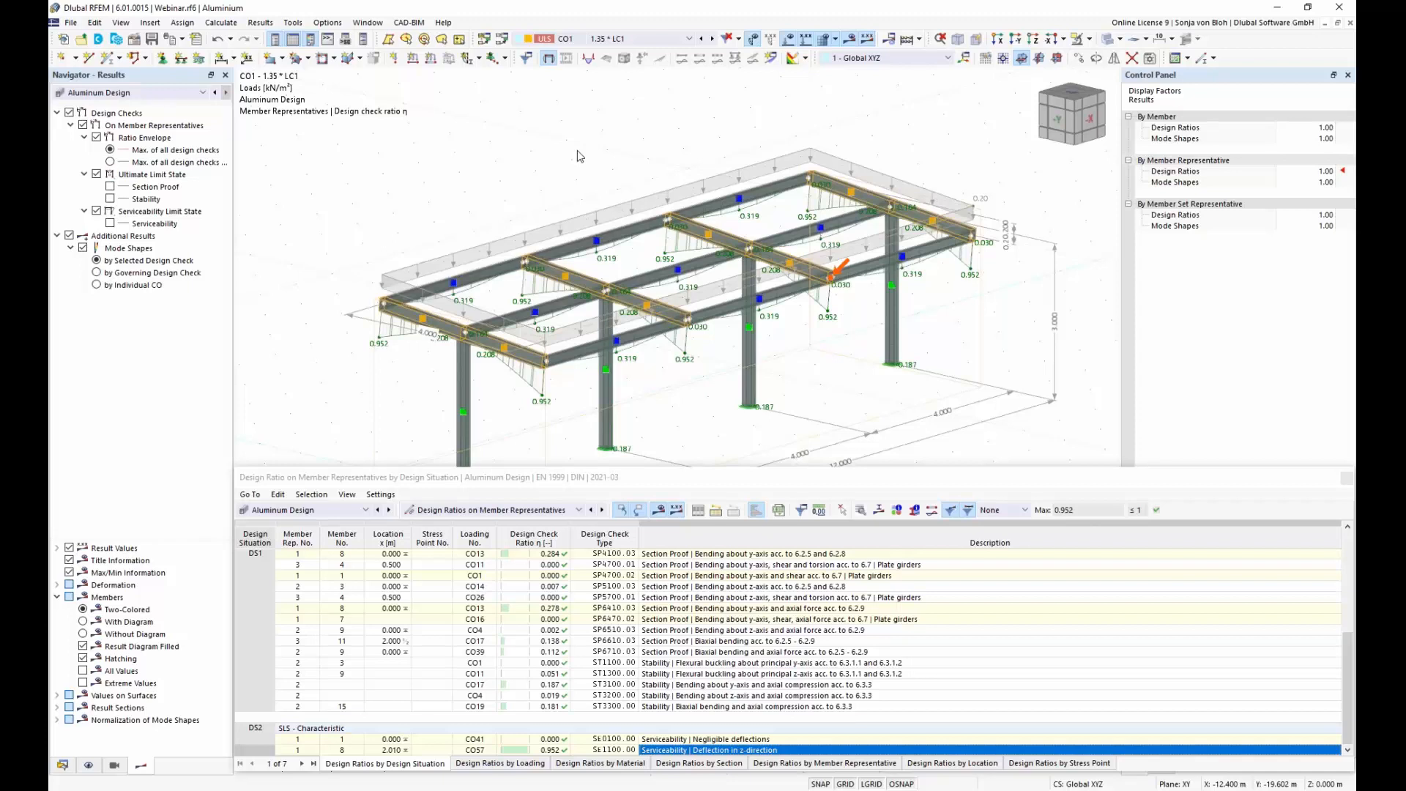
pyautogui.click(62, 766)
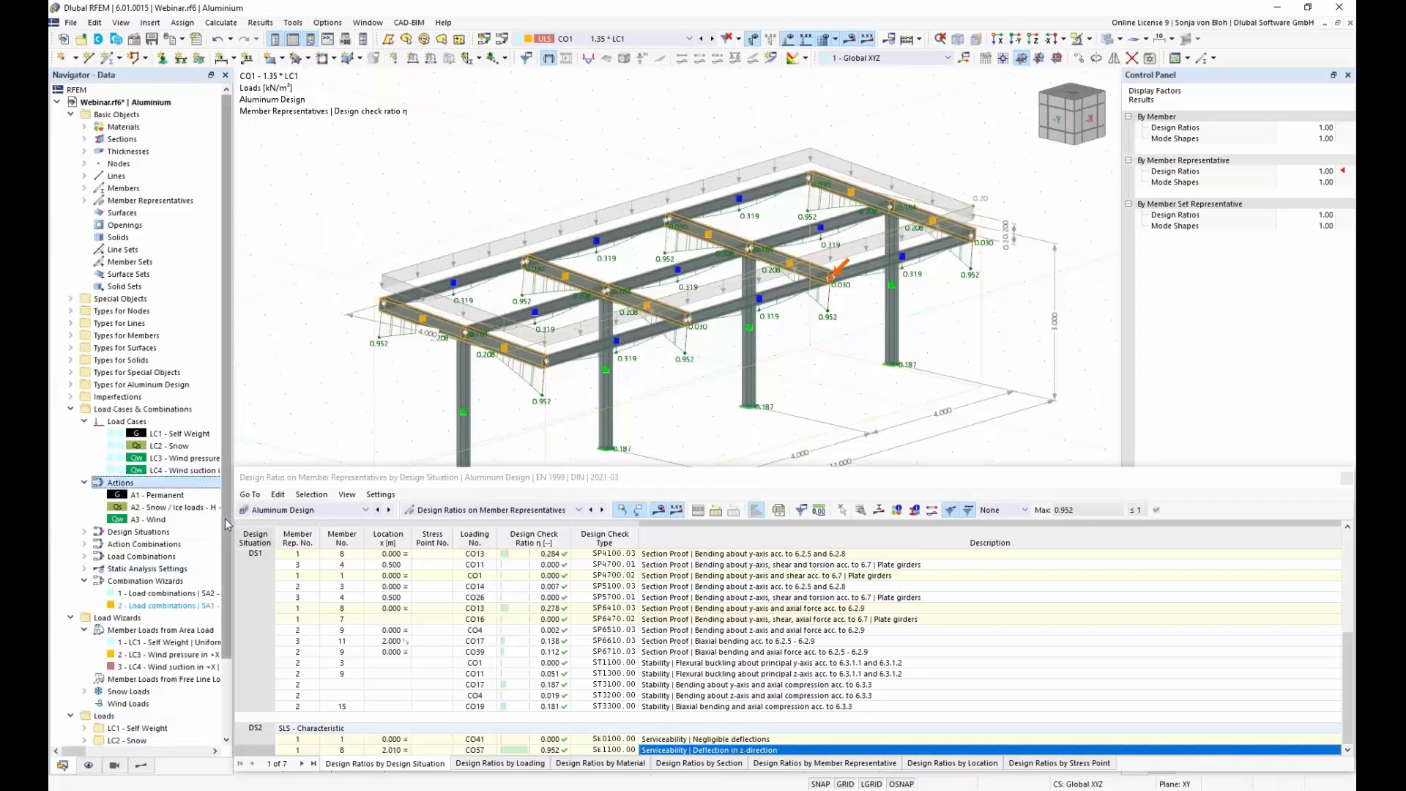
pyautogui.scroll(-3, 227, 557)
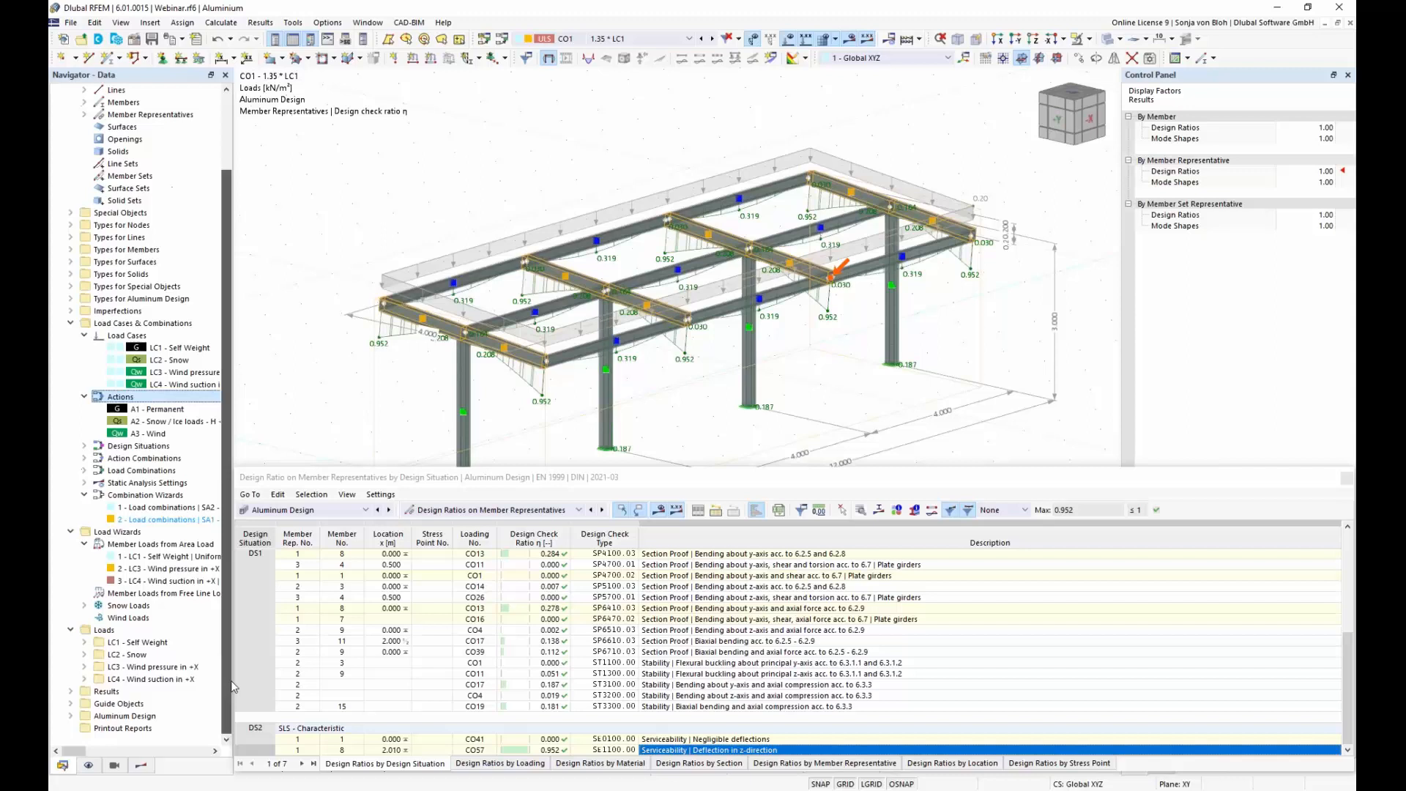
pyautogui.rightClick(132, 731)
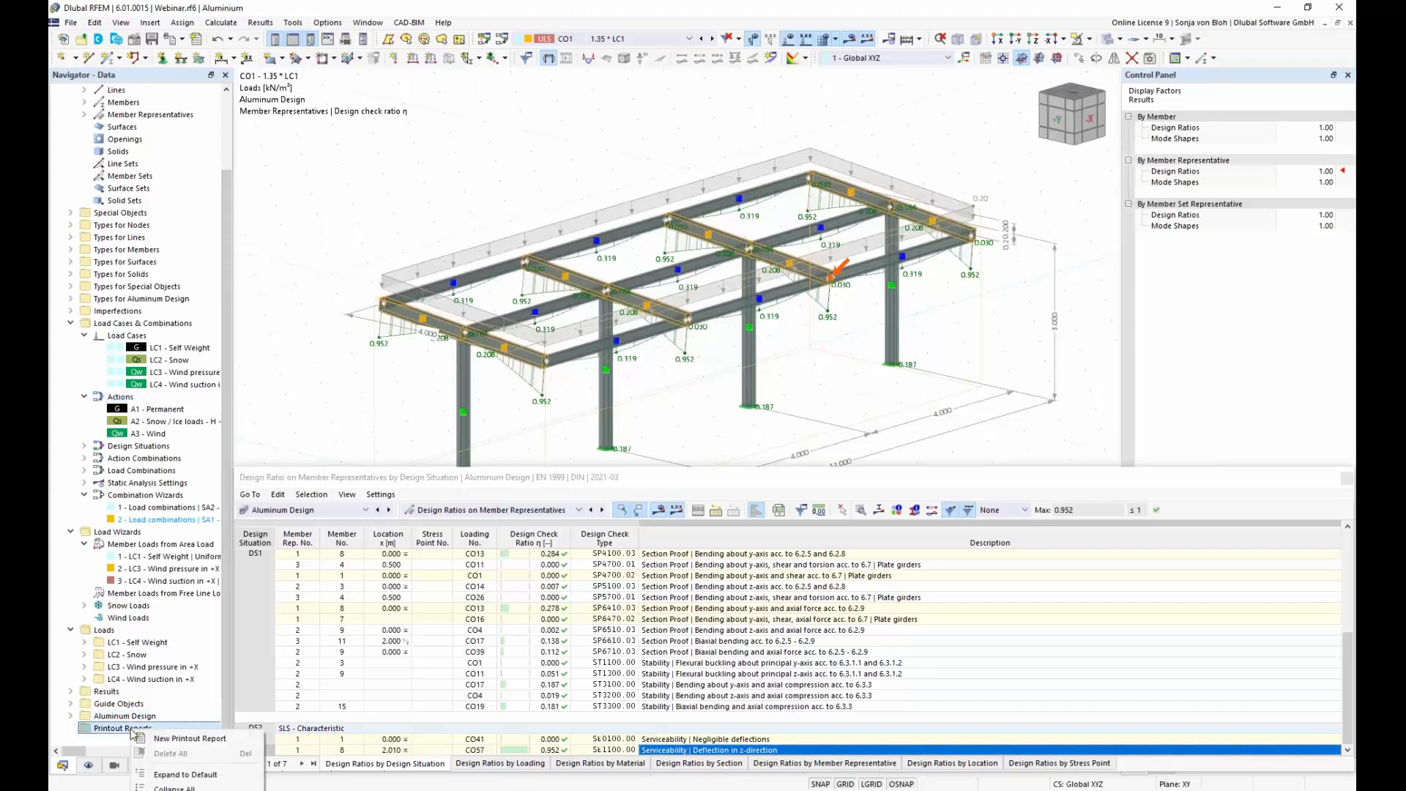
pyautogui.click(168, 739)
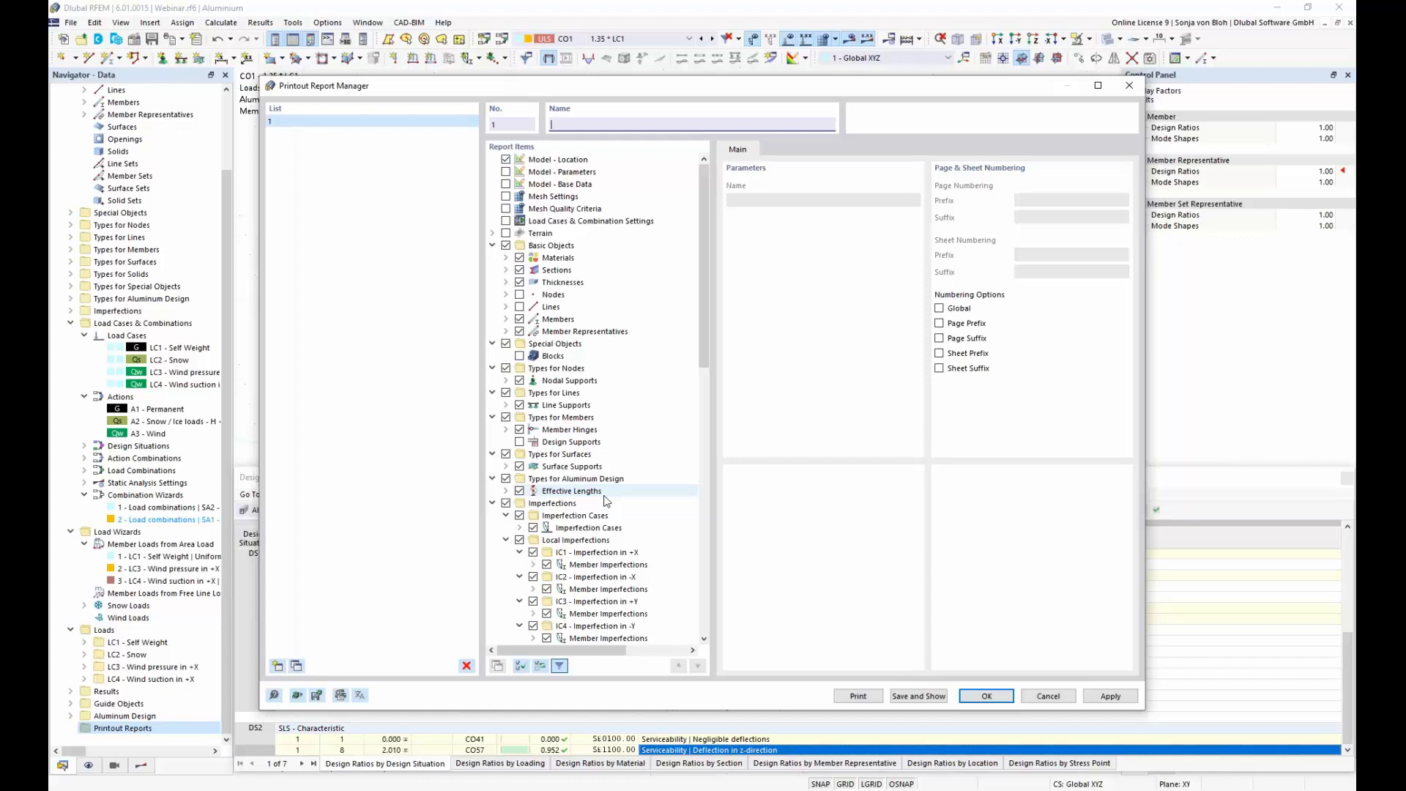
pyautogui.click(521, 665)
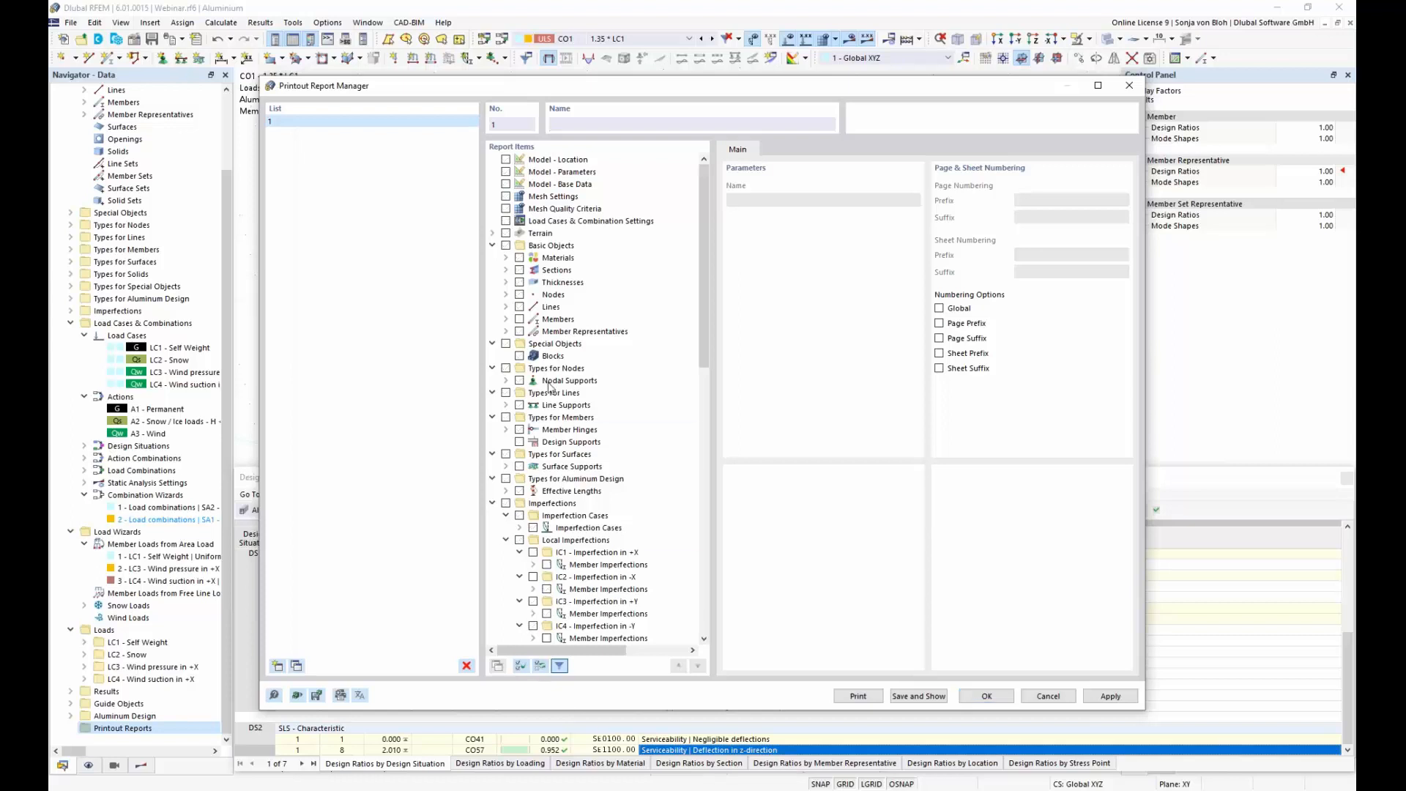
# Step: Include Aluminum Design's Global Settings, Objects to Design, Design Situations, Materials, Sections, Ultimate Configurations and Serviceability Configurations in the report
pyautogui.moveTo(704, 301); pyautogui.dragTo(657, 590)
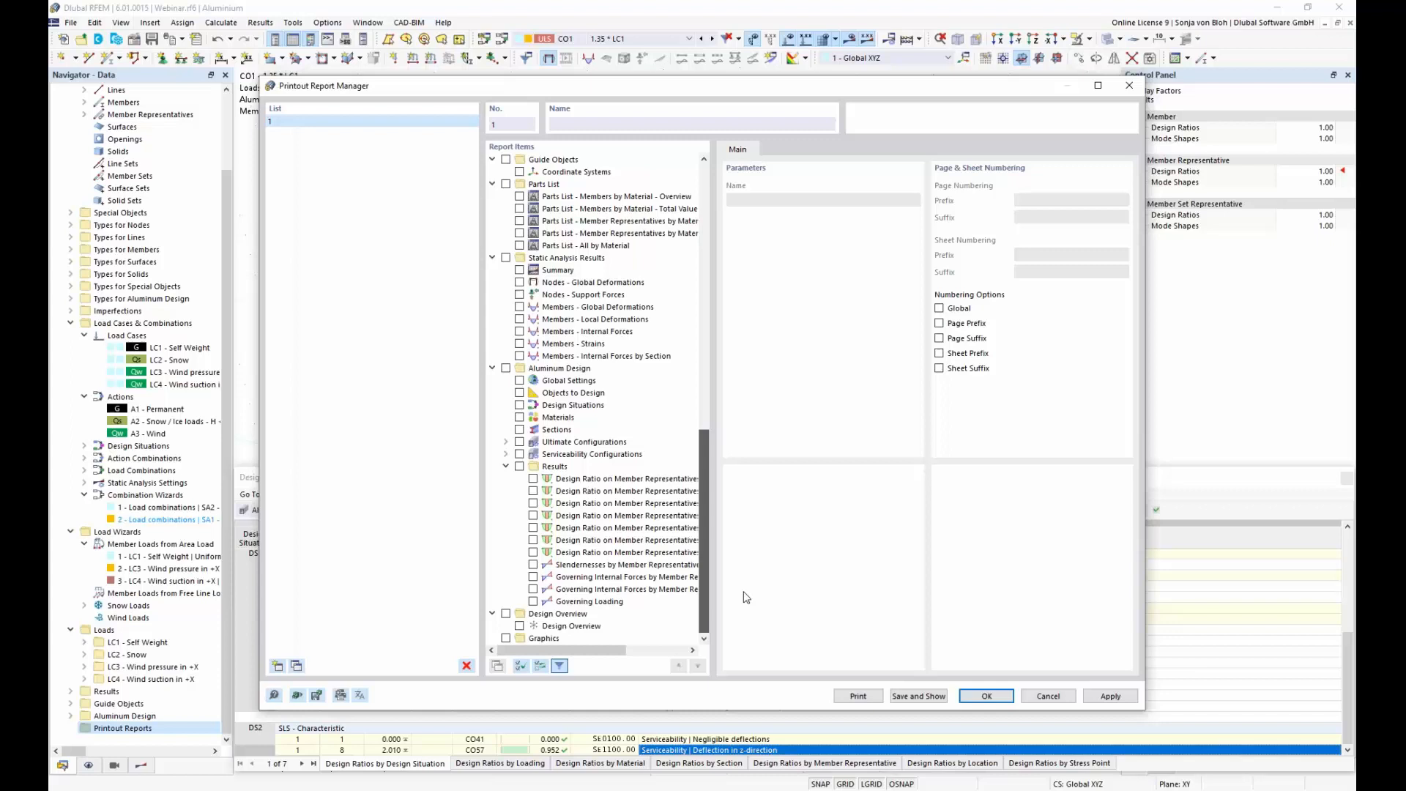
pyautogui.click(520, 381)
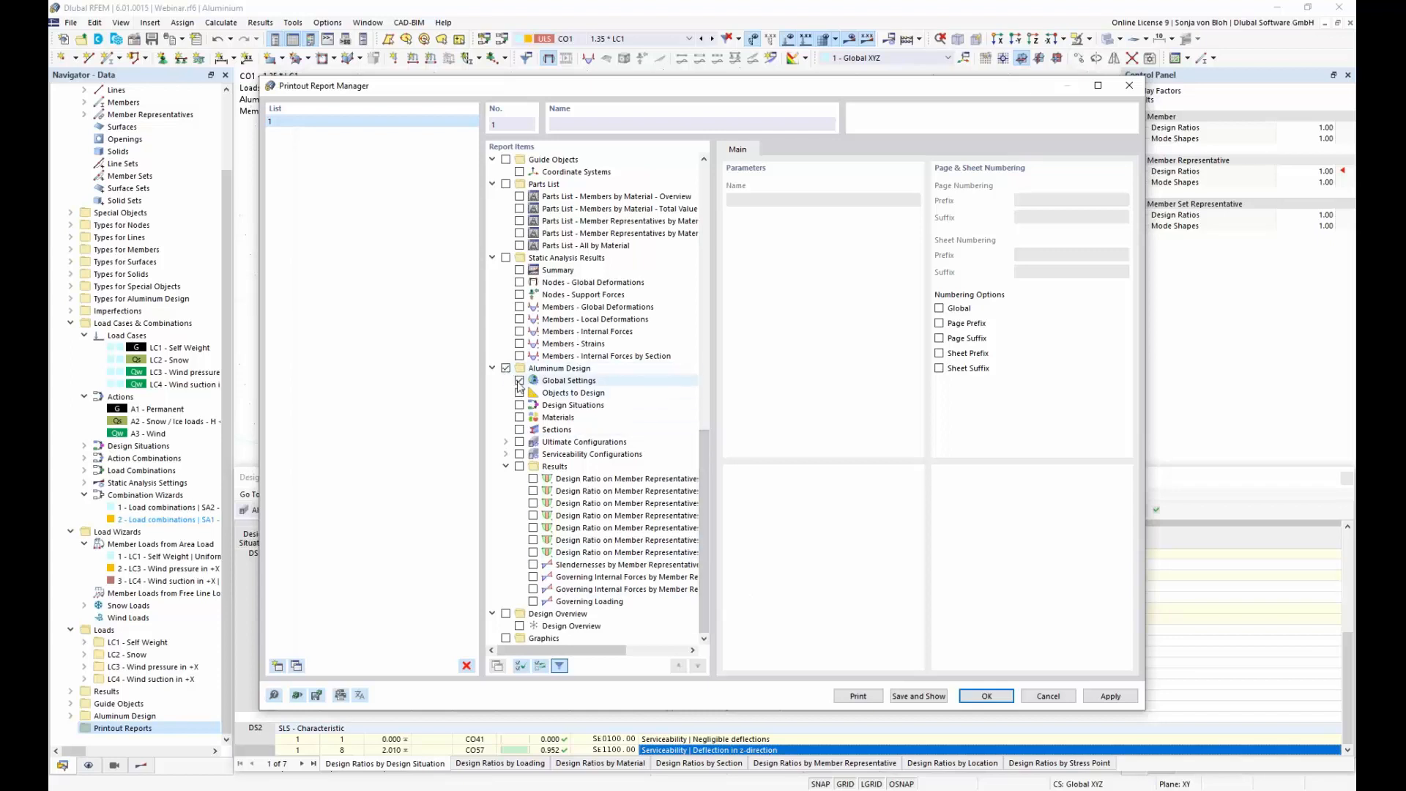
pyautogui.click(519, 393)
pyautogui.click(519, 407)
pyautogui.click(519, 417)
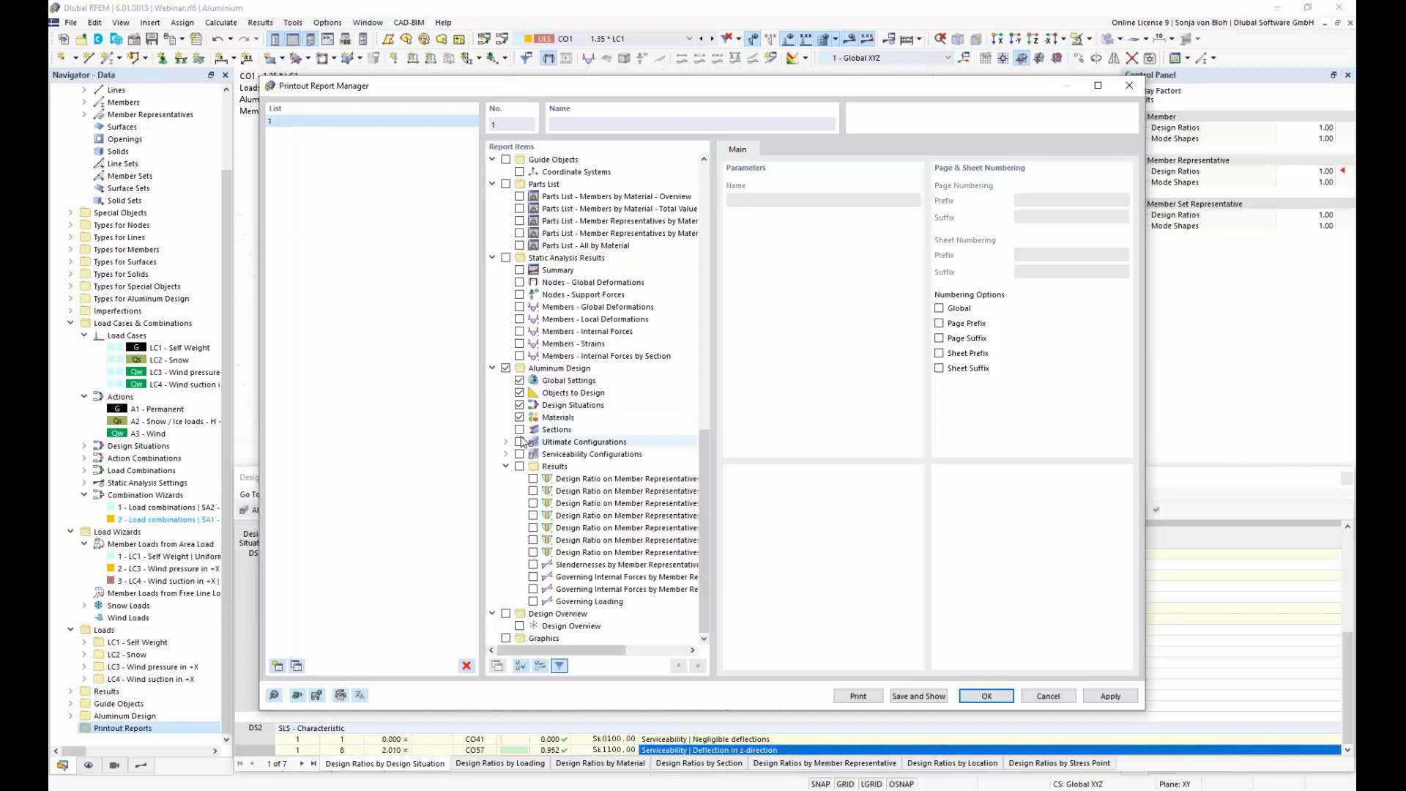
pyautogui.click(519, 430)
pyautogui.click(519, 443)
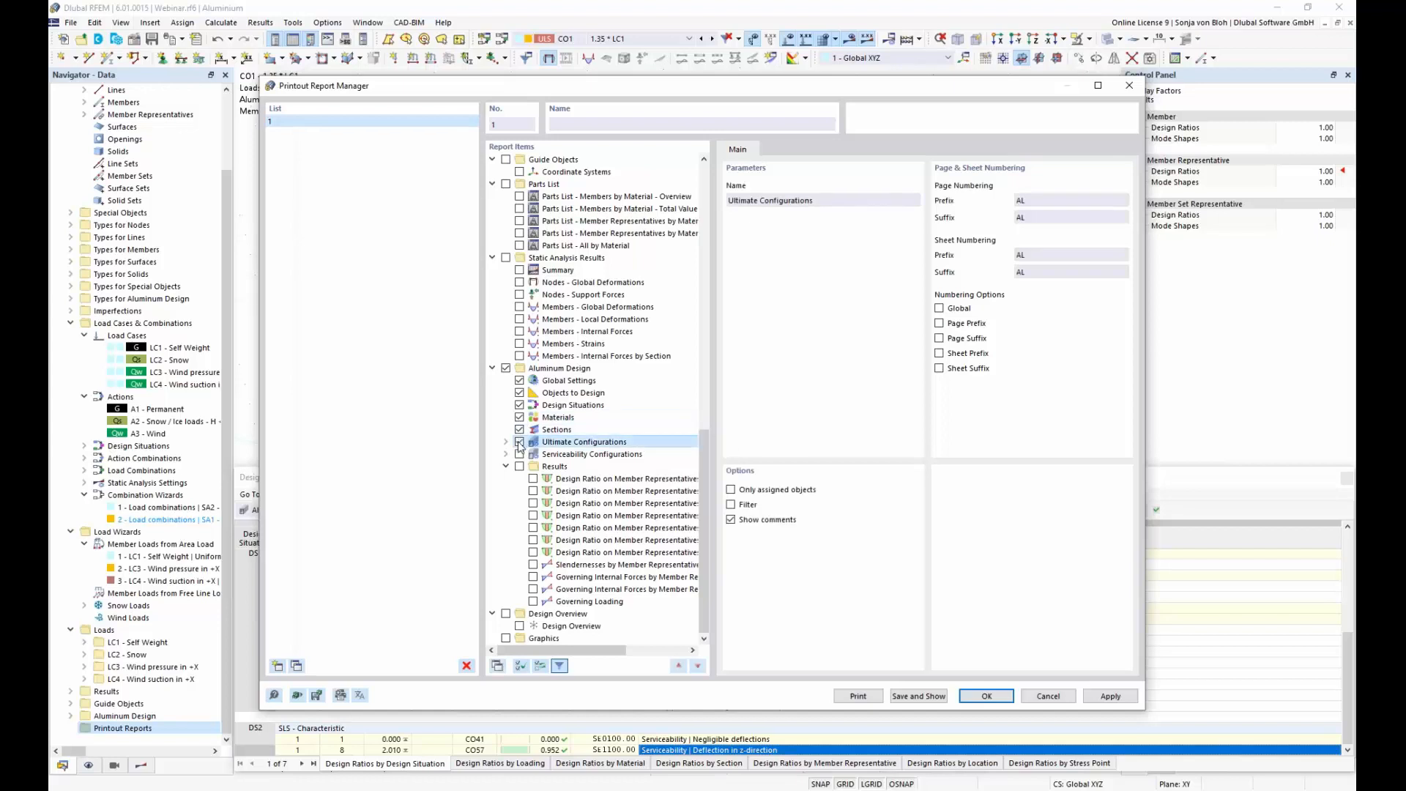
pyautogui.click(520, 455)
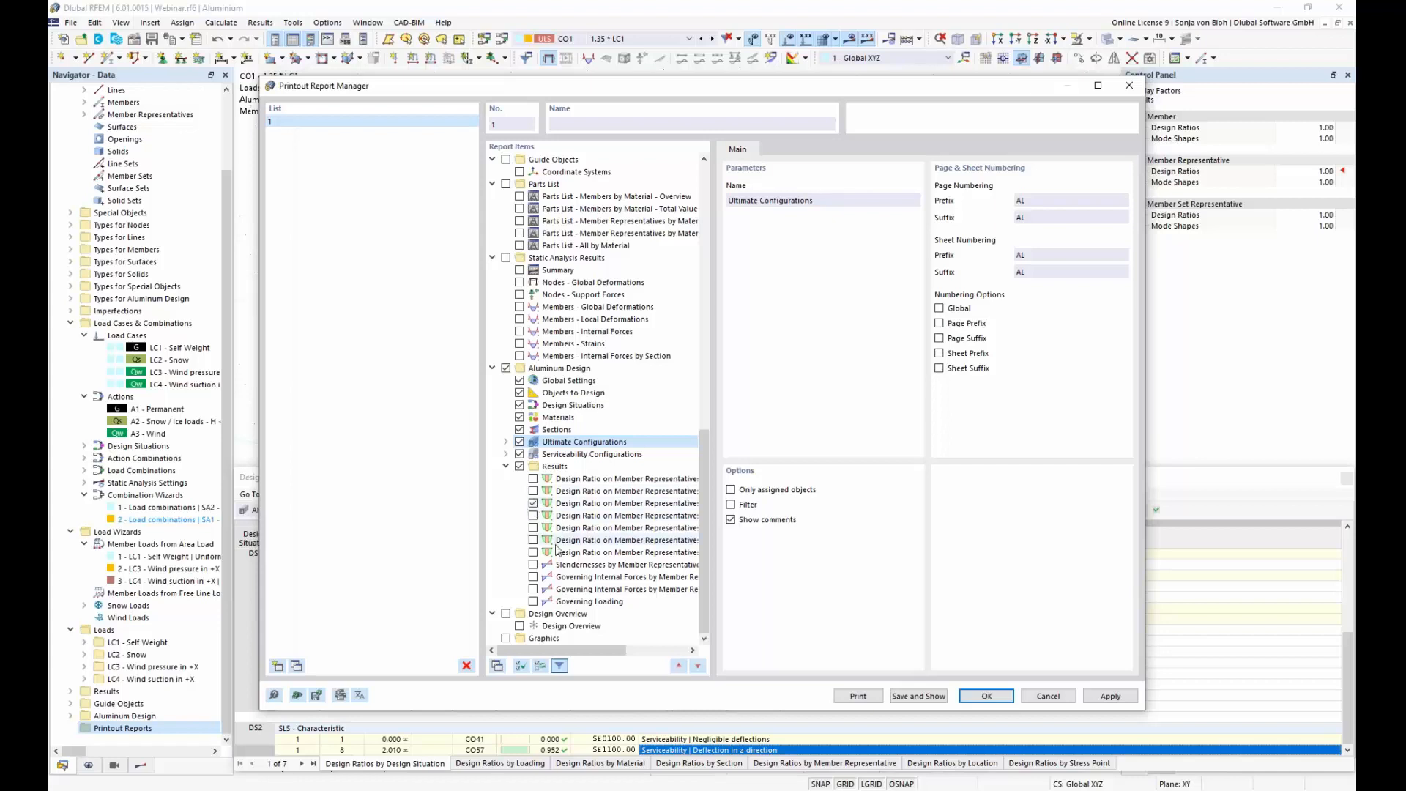
# Step: Include only the Design Ratio on Member Representatives by Material results, save the report, and display that results chapter
pyautogui.click(616, 506)
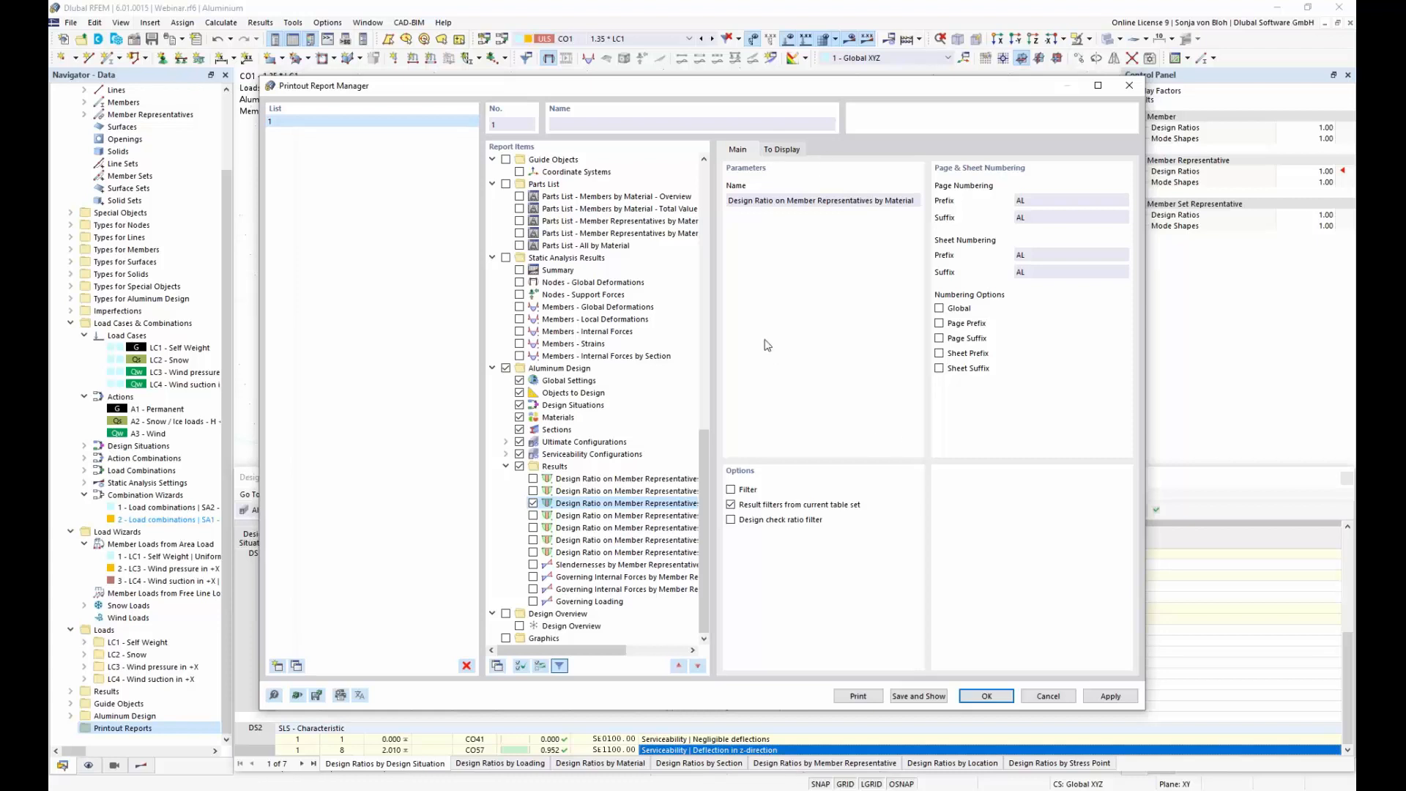
pyautogui.click(936, 697)
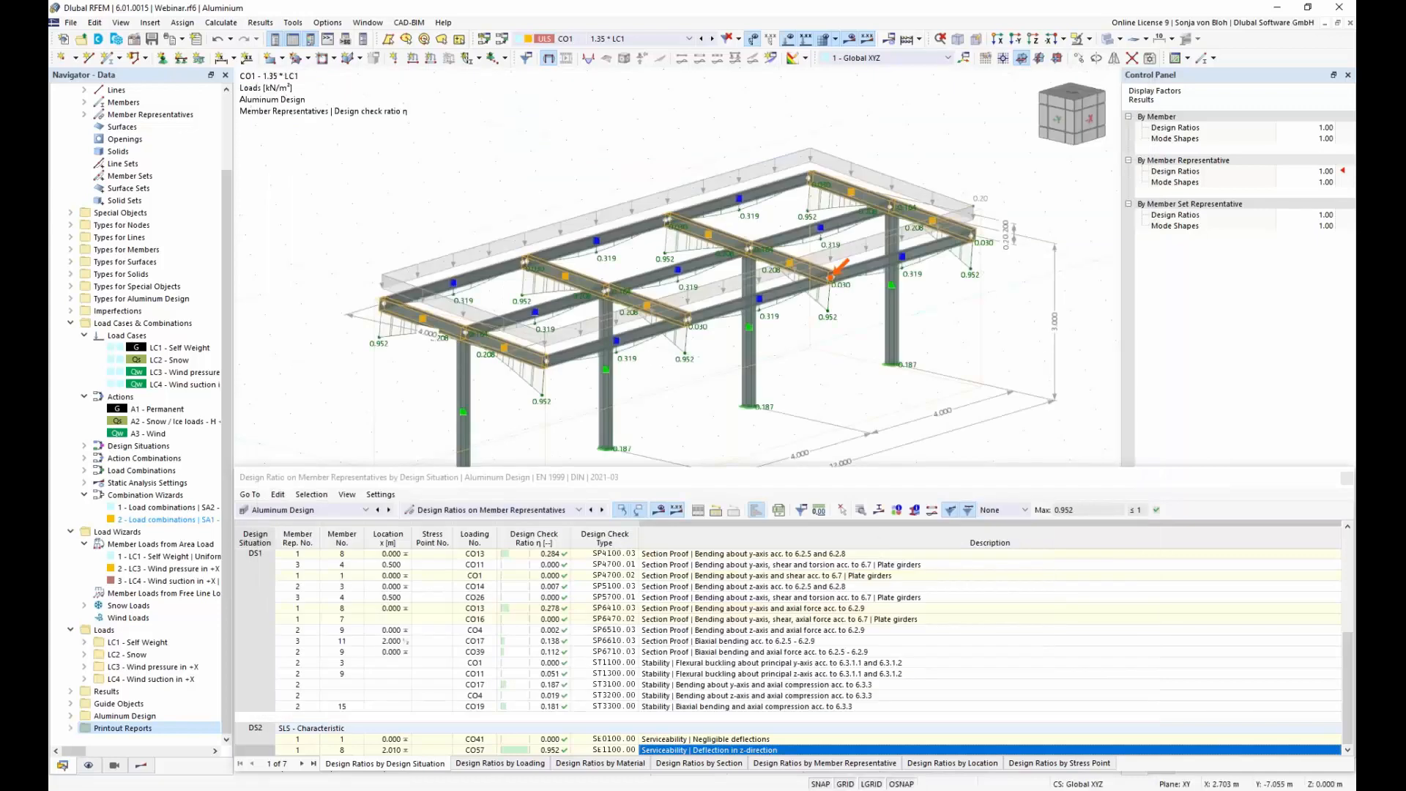
pyautogui.scroll(-3, 824, 421)
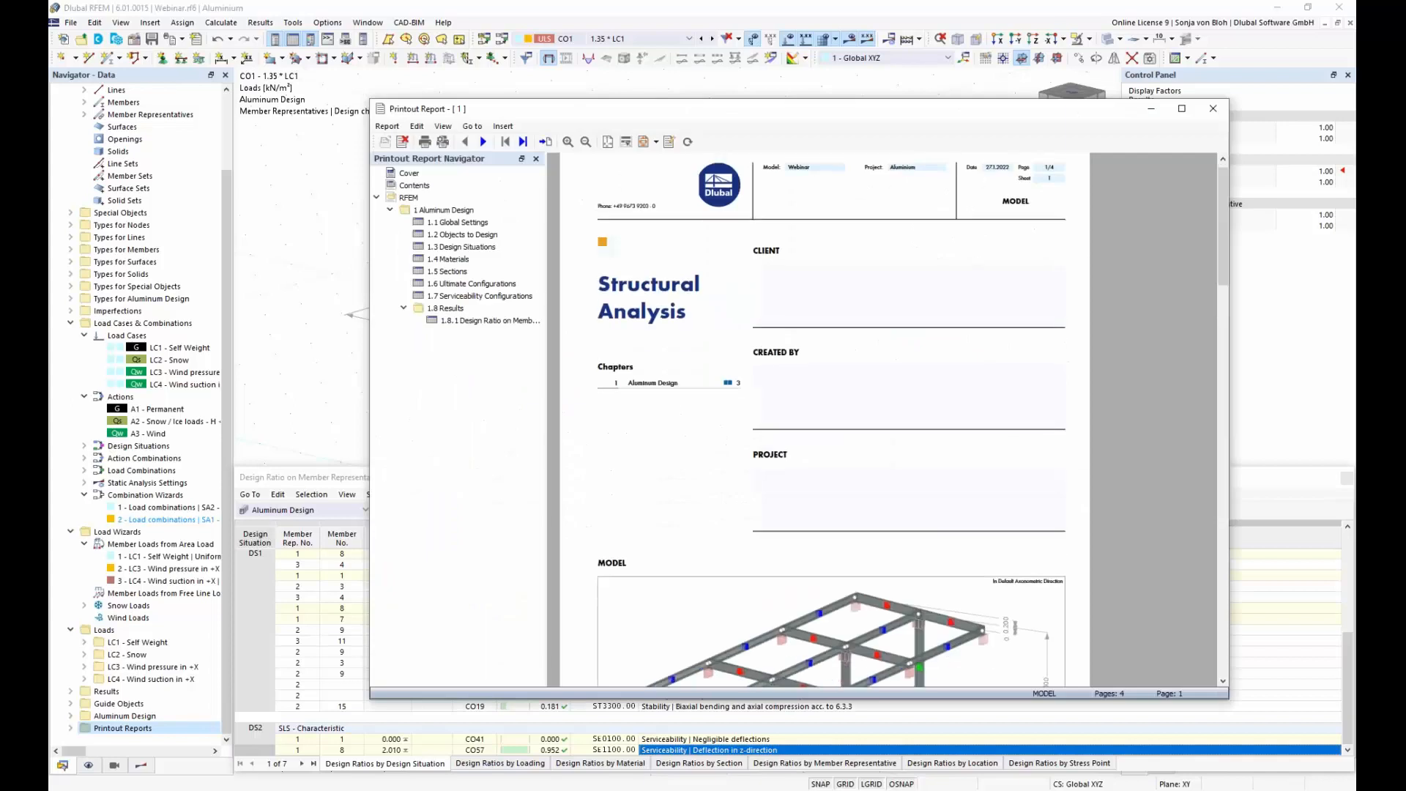
pyautogui.click(489, 320)
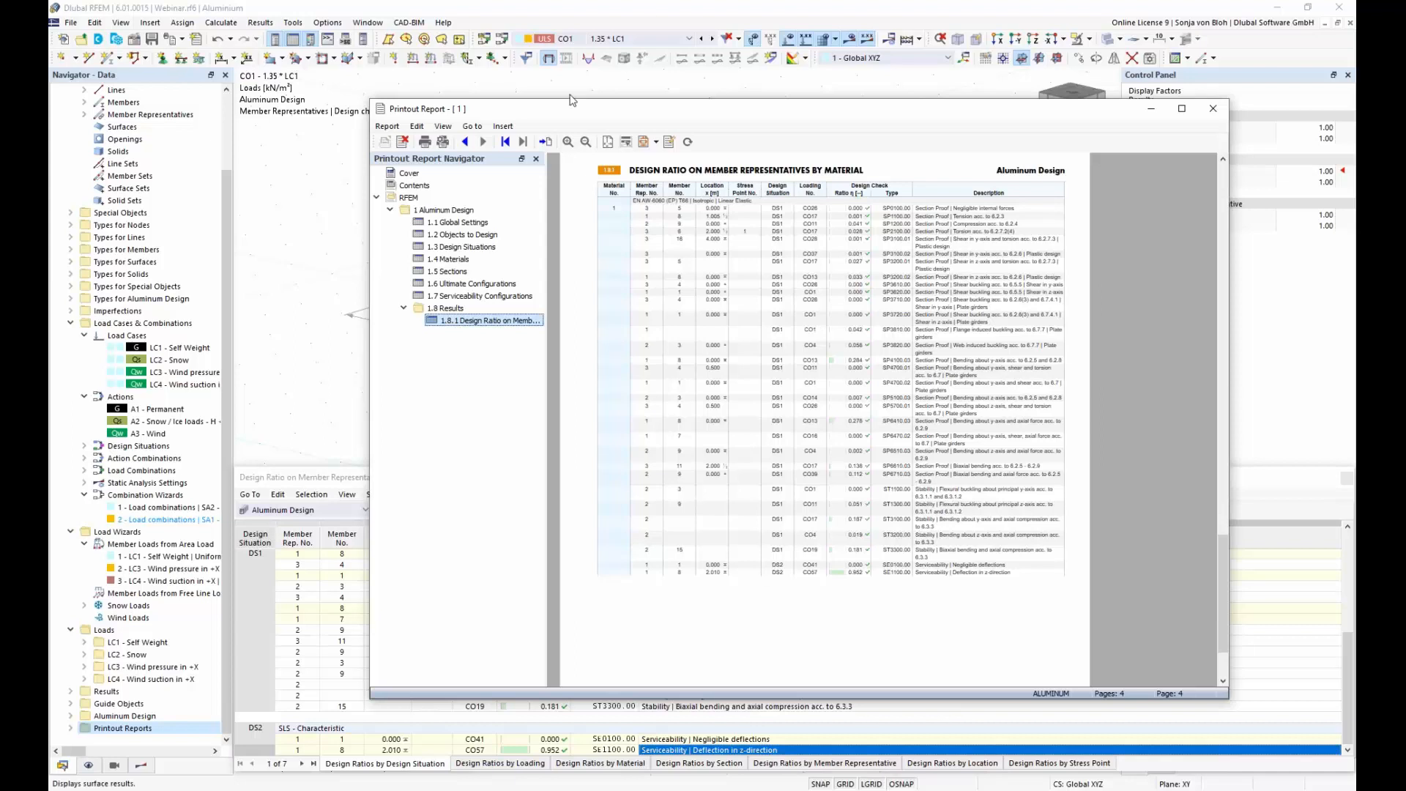
# Step: Set up a graphic printout of the current model view for the printout report, rotated by 270 degrees
pyautogui.click(287, 156)
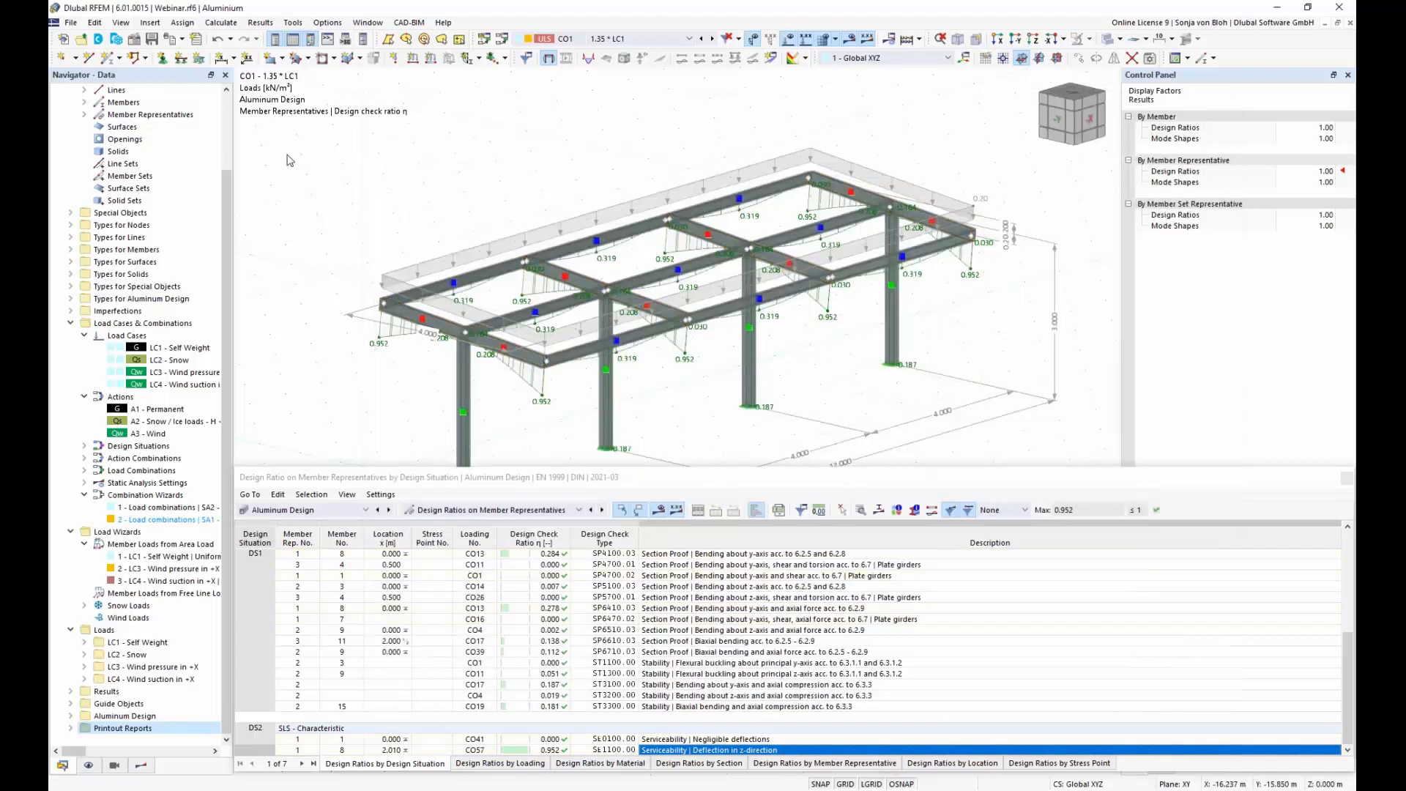
pyautogui.click(182, 40)
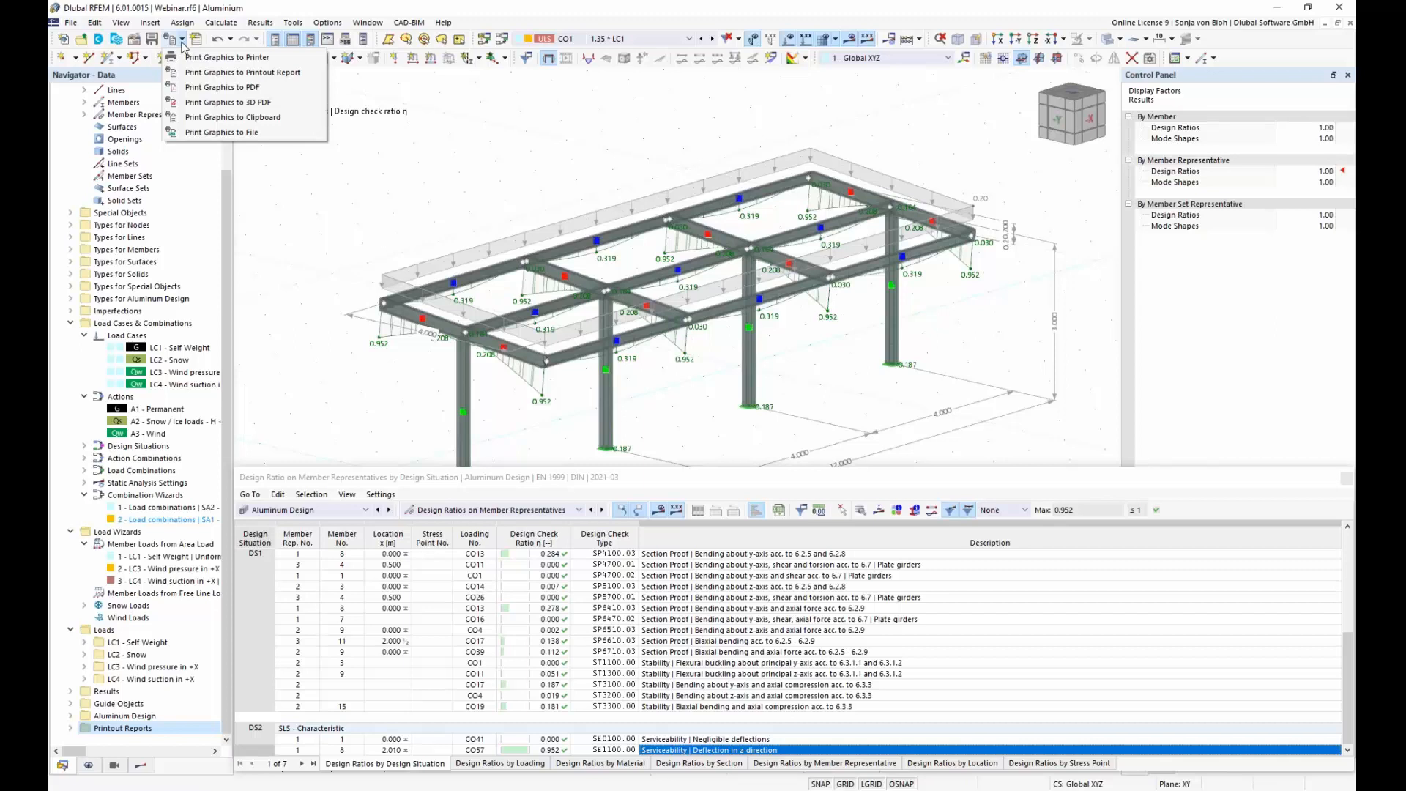
pyautogui.click(258, 72)
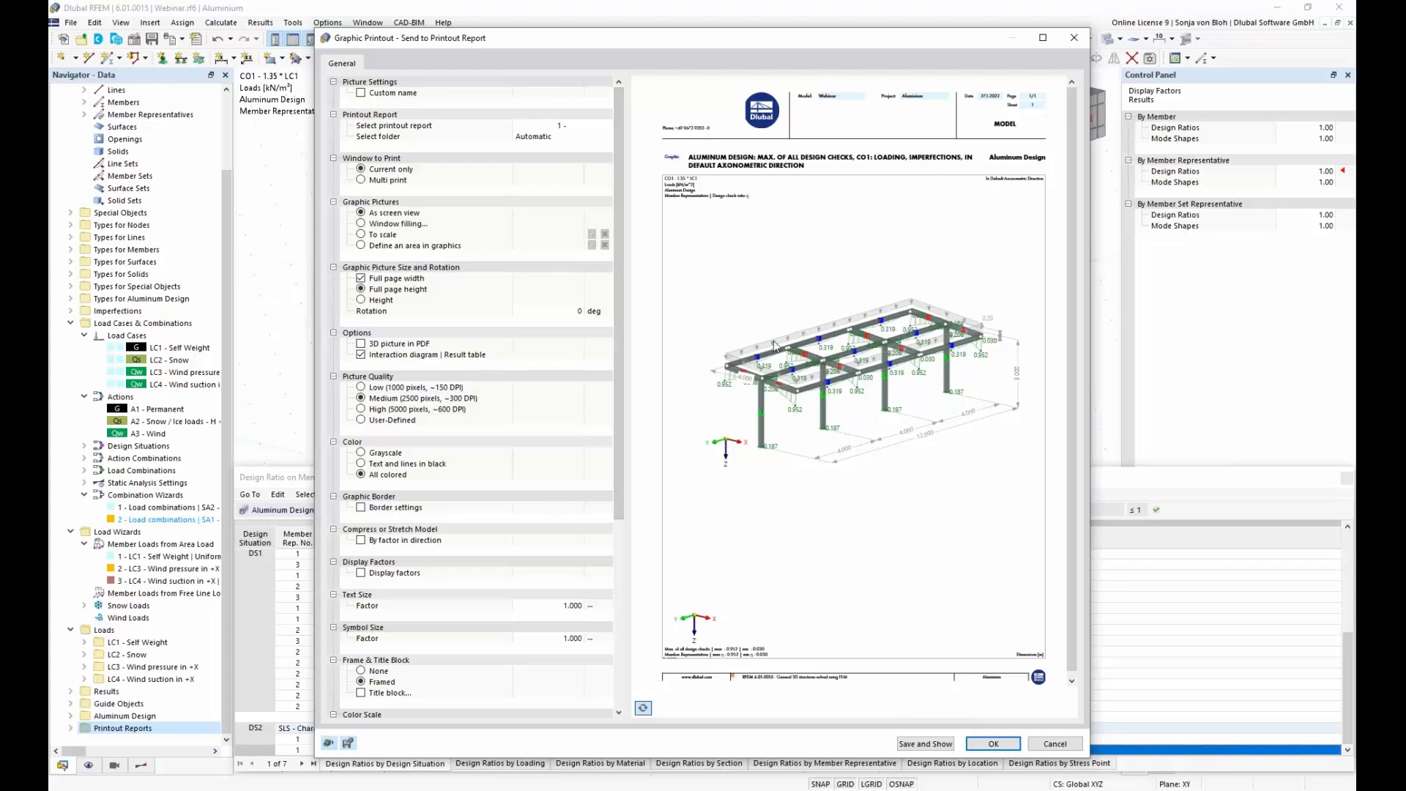
pyautogui.click(558, 314)
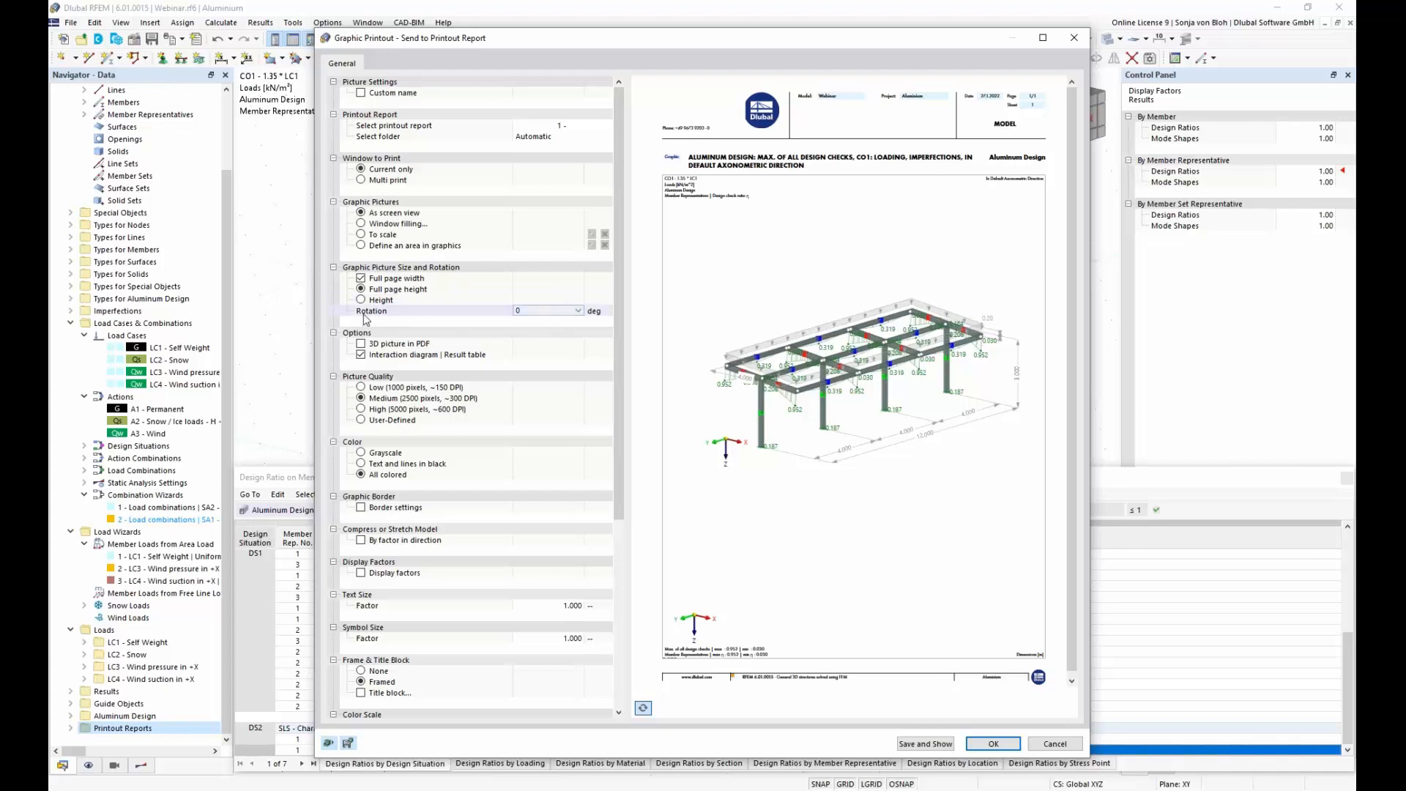
pyautogui.click(529, 314)
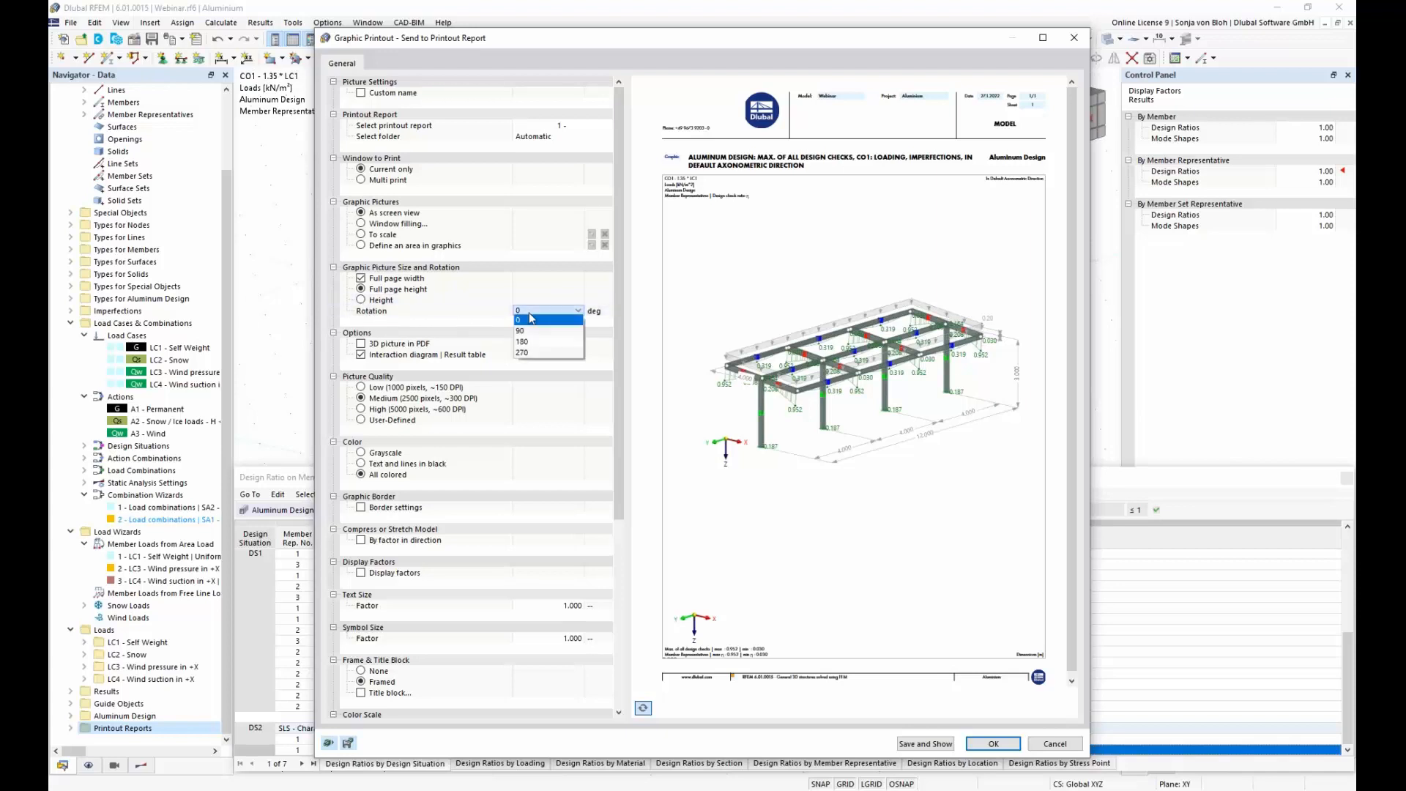
pyautogui.click(539, 354)
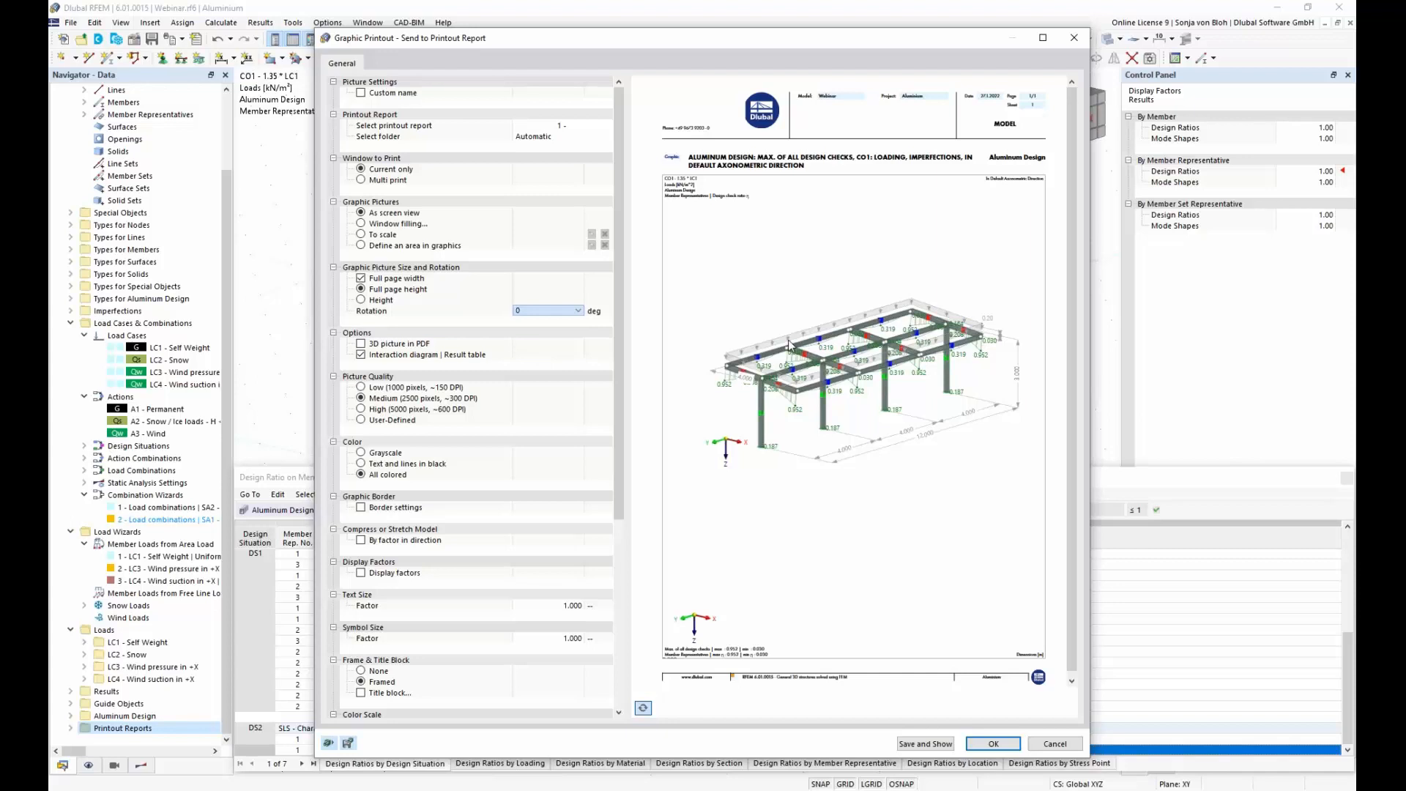
# Step: Save the rotated graphic with the remaining default settings and display its page in the printout report
pyautogui.scroll(-3, 572, 313)
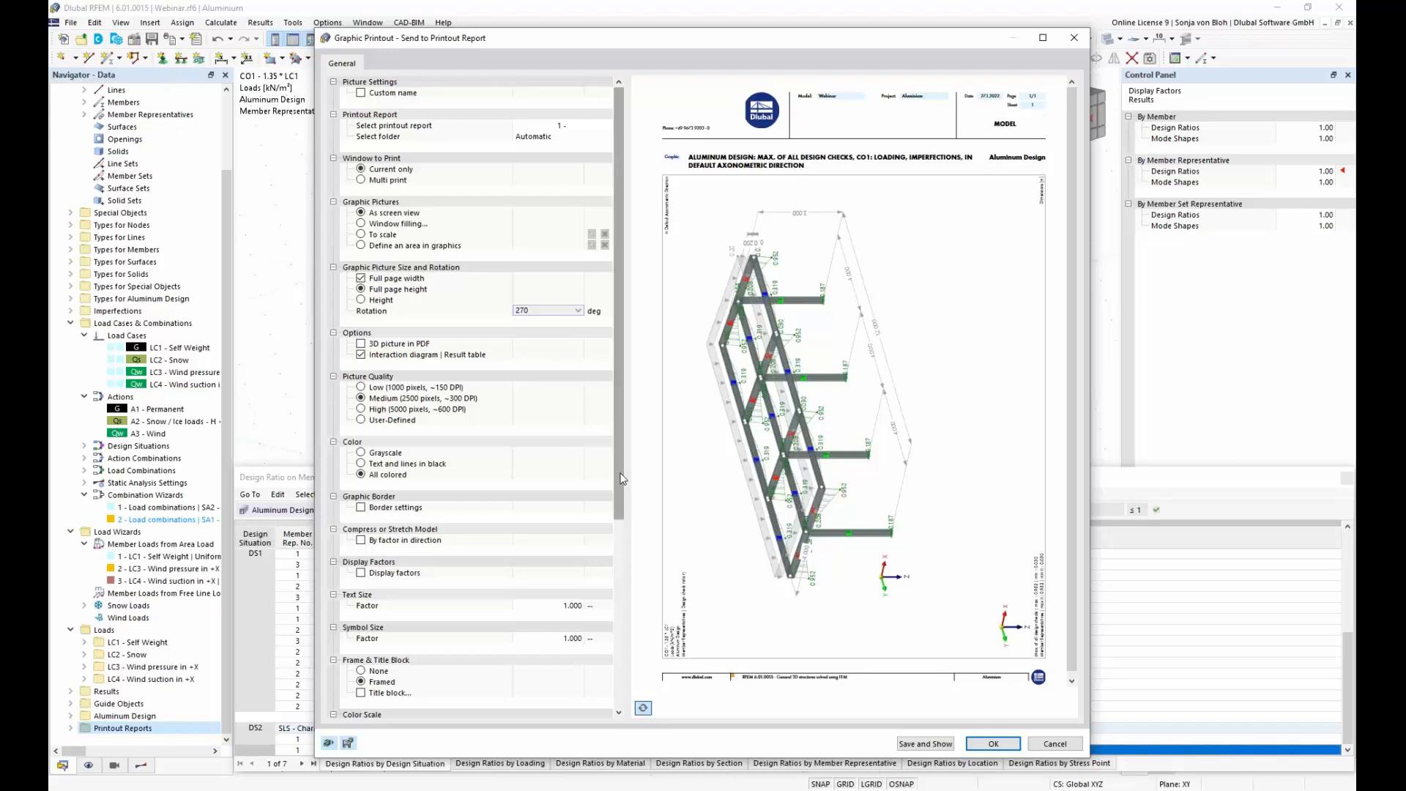
pyautogui.scroll(-3, 620, 510)
pyautogui.moveTo(620, 511); pyautogui.dragTo(634, 593)
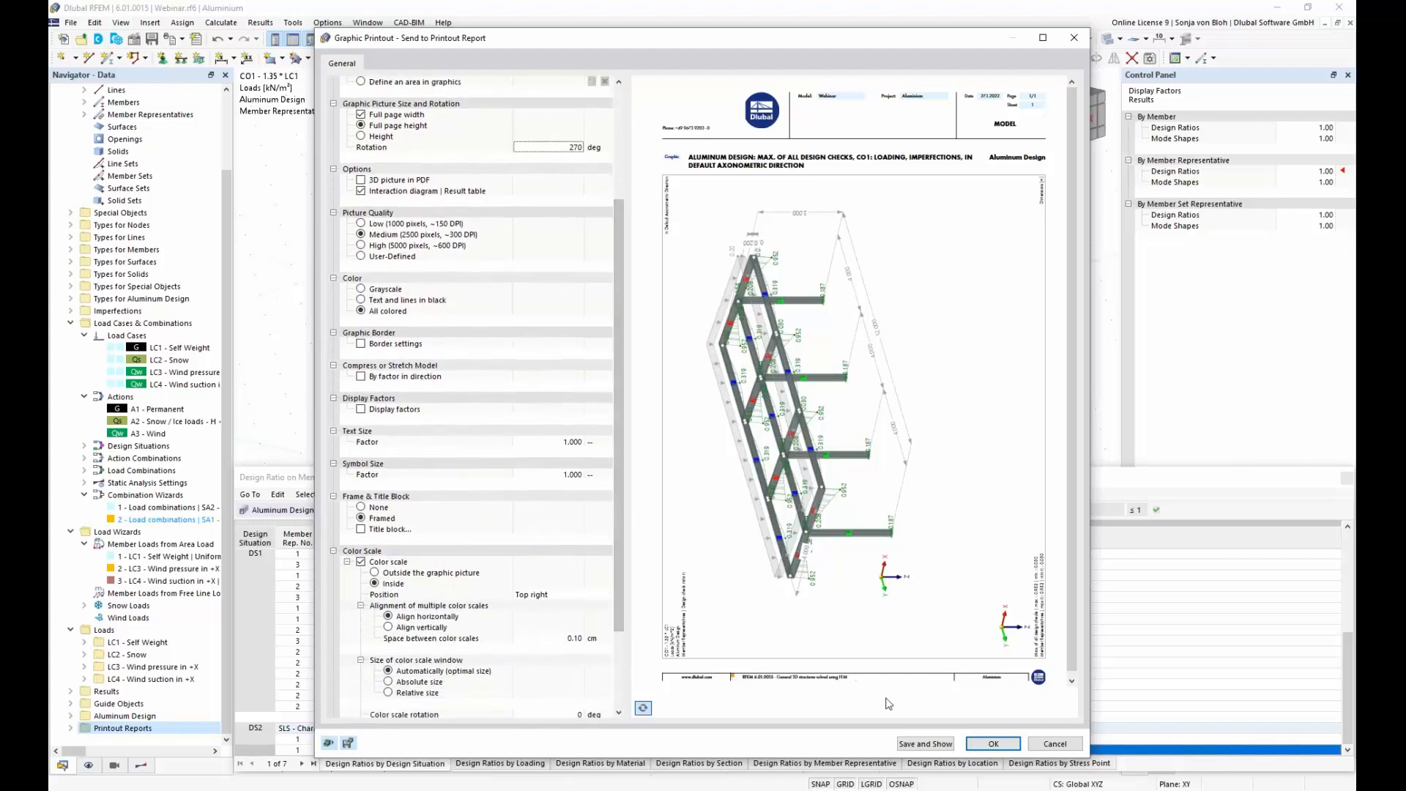
pyautogui.click(934, 744)
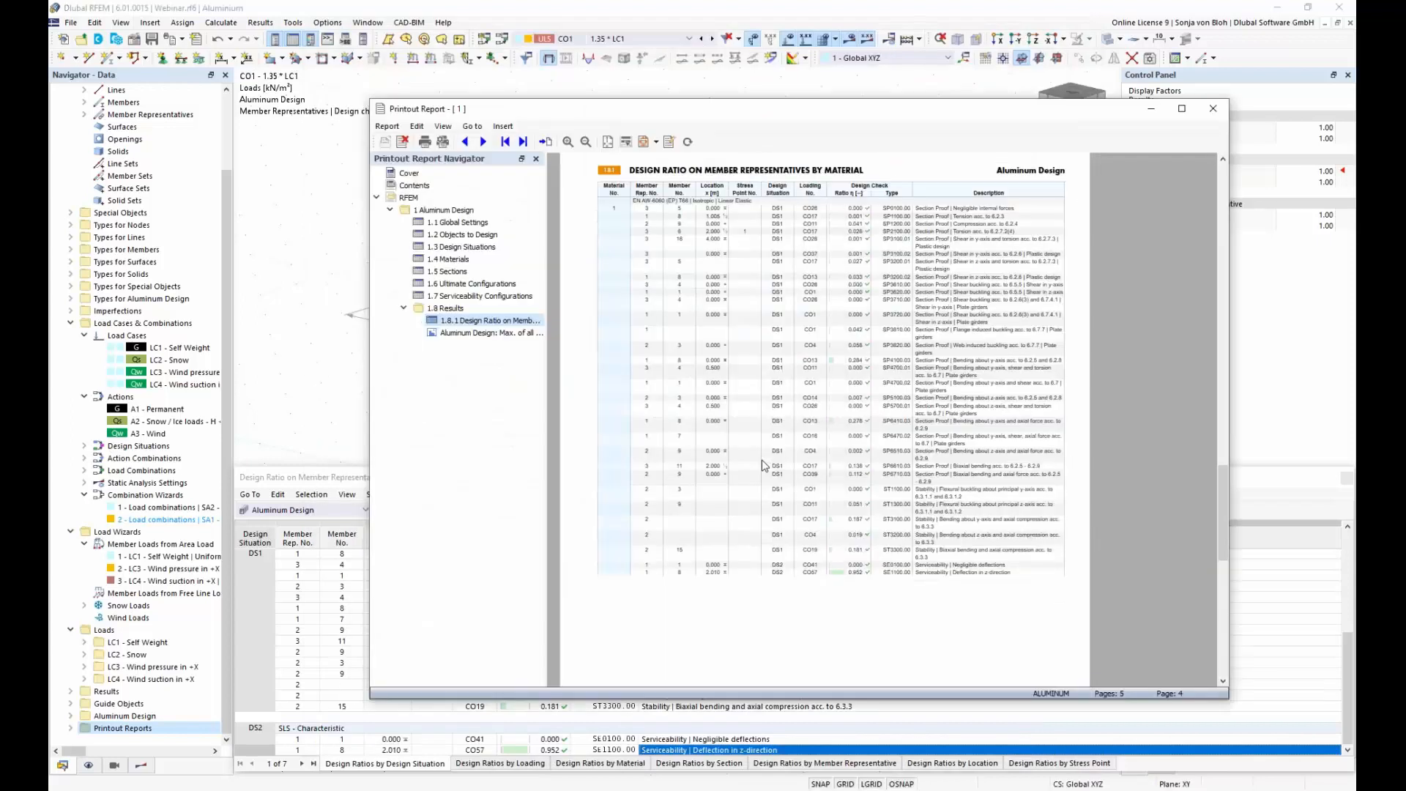
pyautogui.click(491, 333)
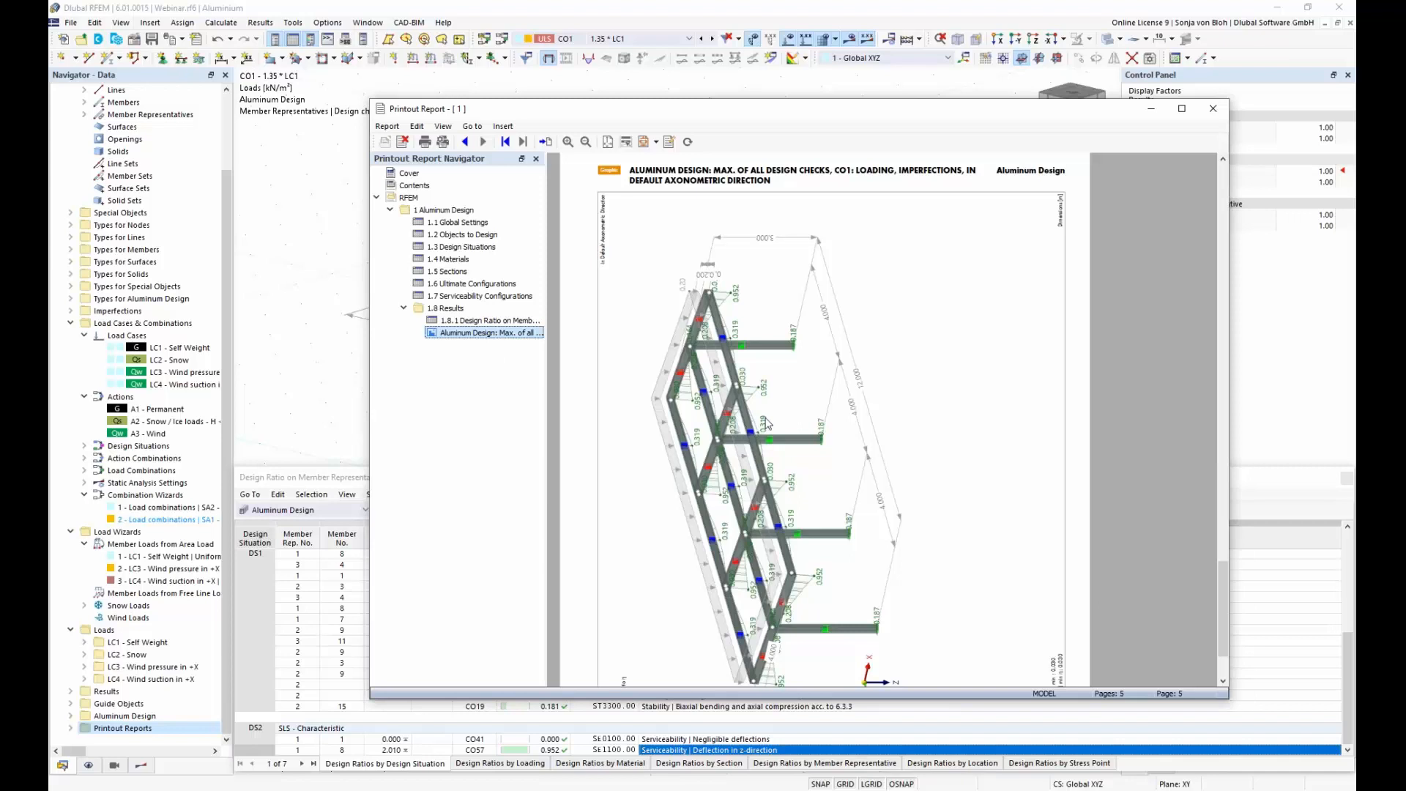
pyautogui.scroll(-3, 767, 423)
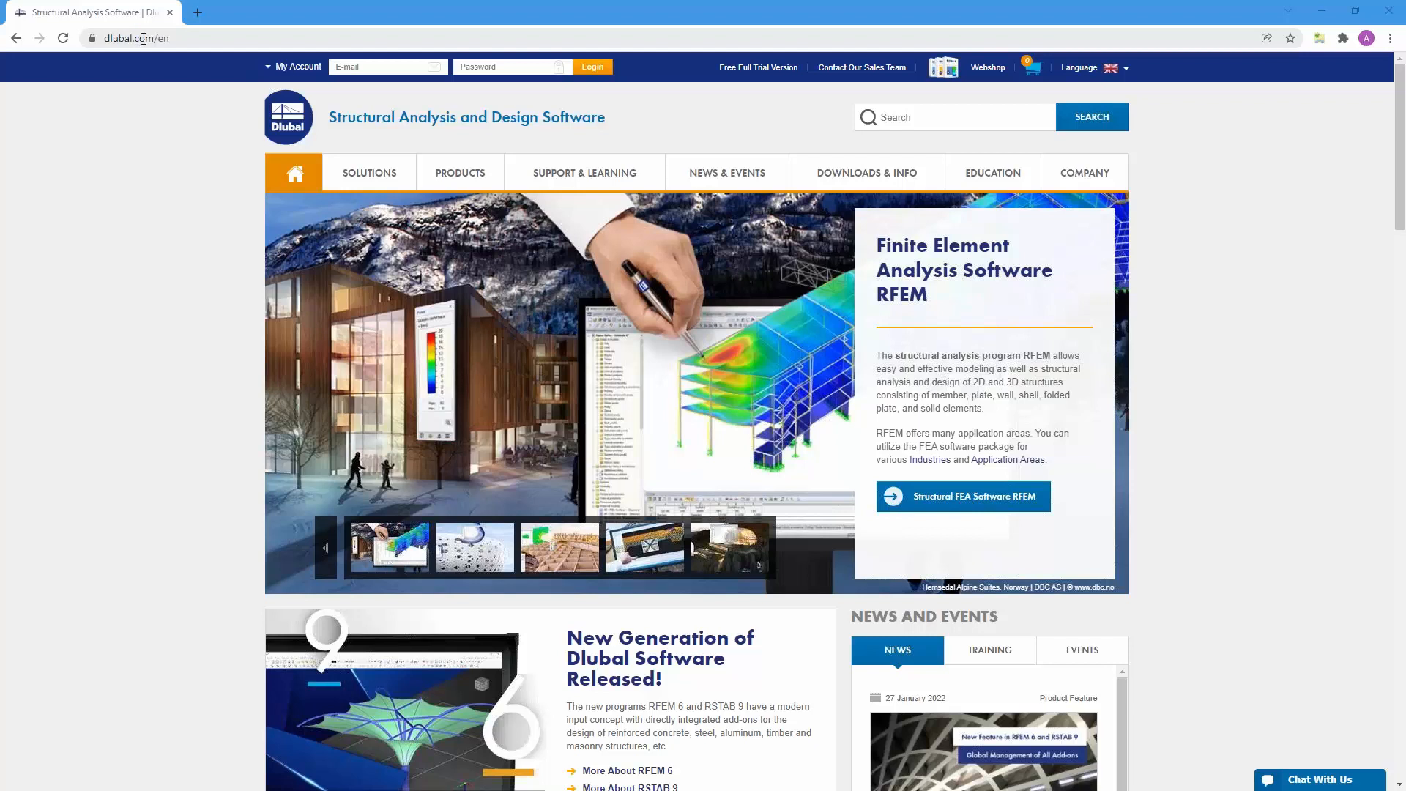
# Step: Switch to the Dlubal website in the browser and look through the Webinars page for the aluminum structures webinar
pyautogui.moveTo(703, 173)
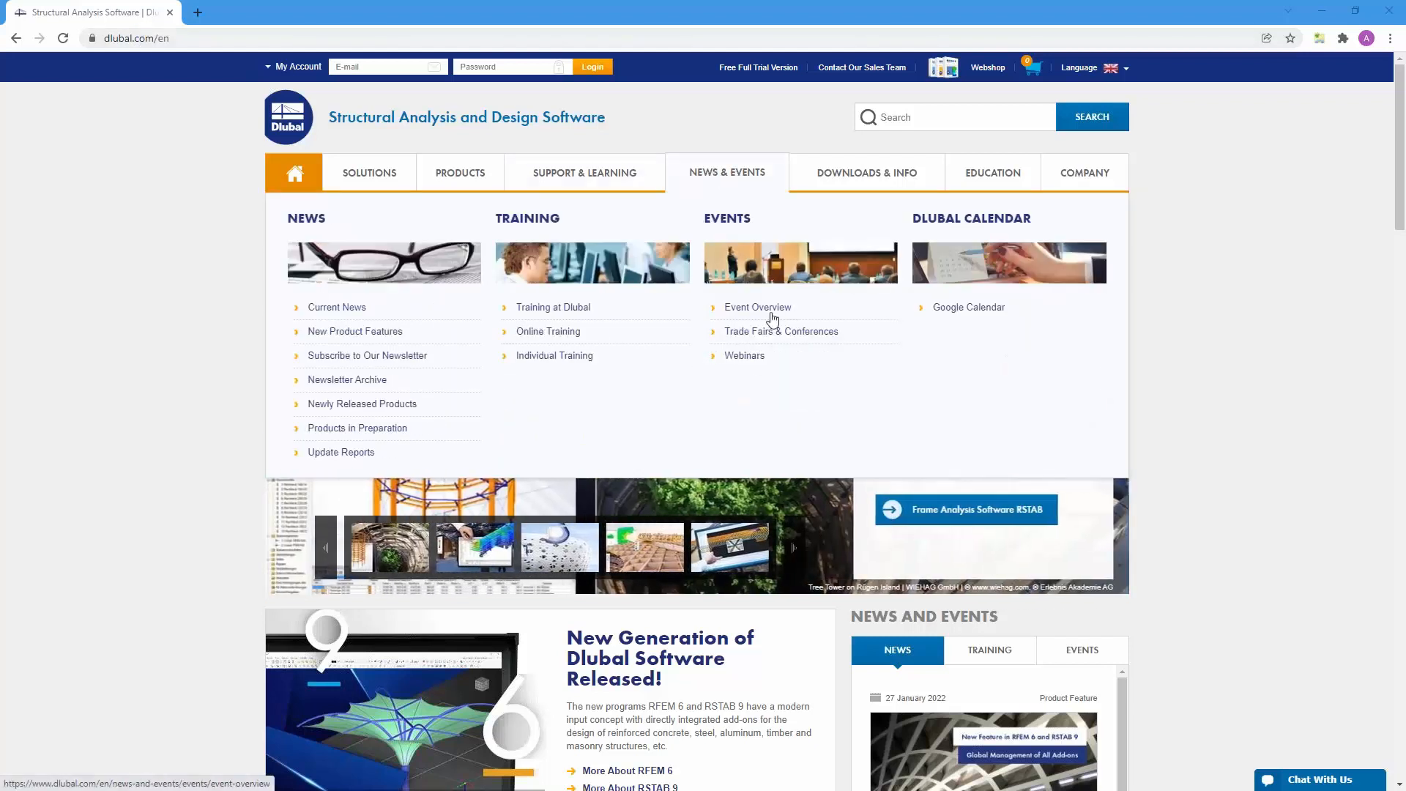
pyautogui.click(744, 356)
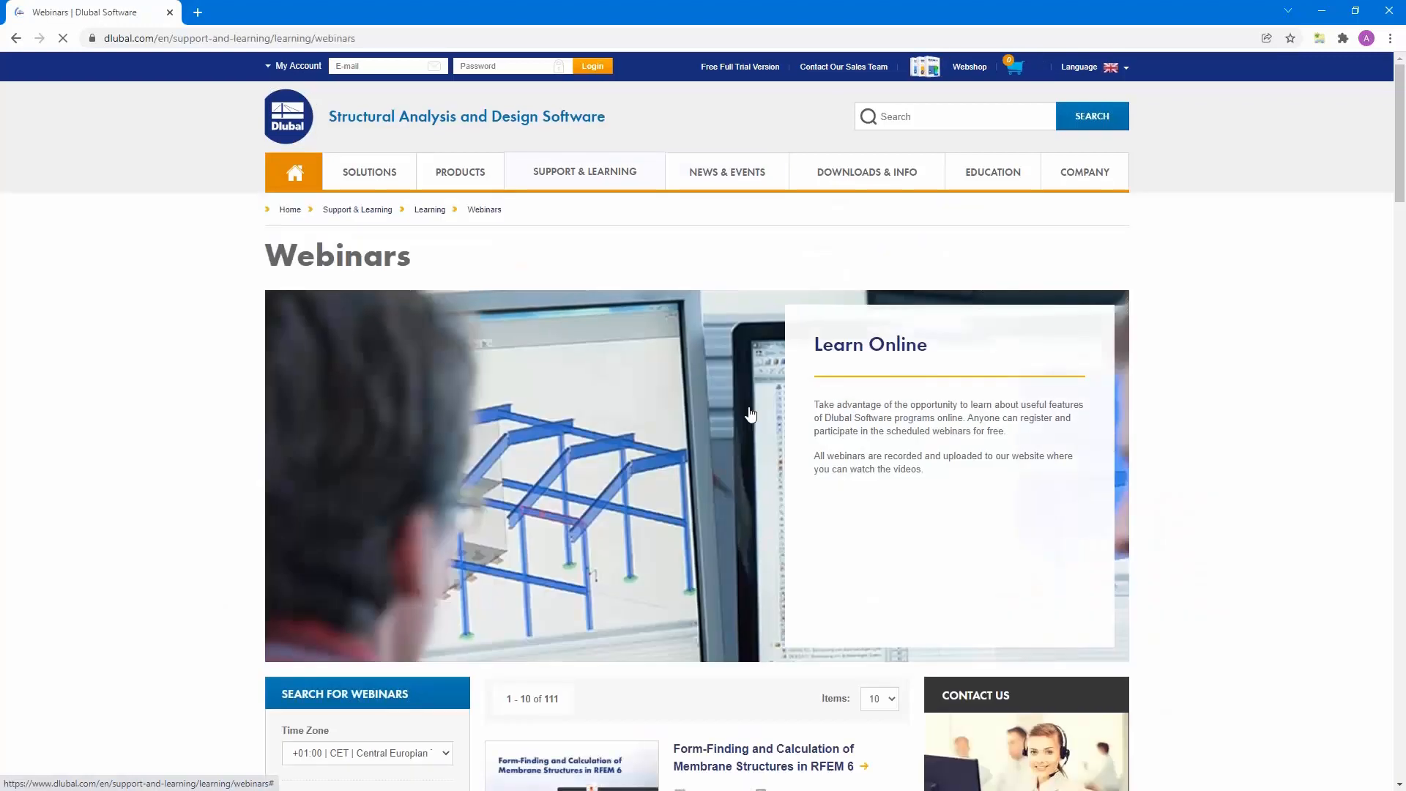
pyautogui.scroll(-5, 748, 412)
pyautogui.scroll(-12, 748, 411)
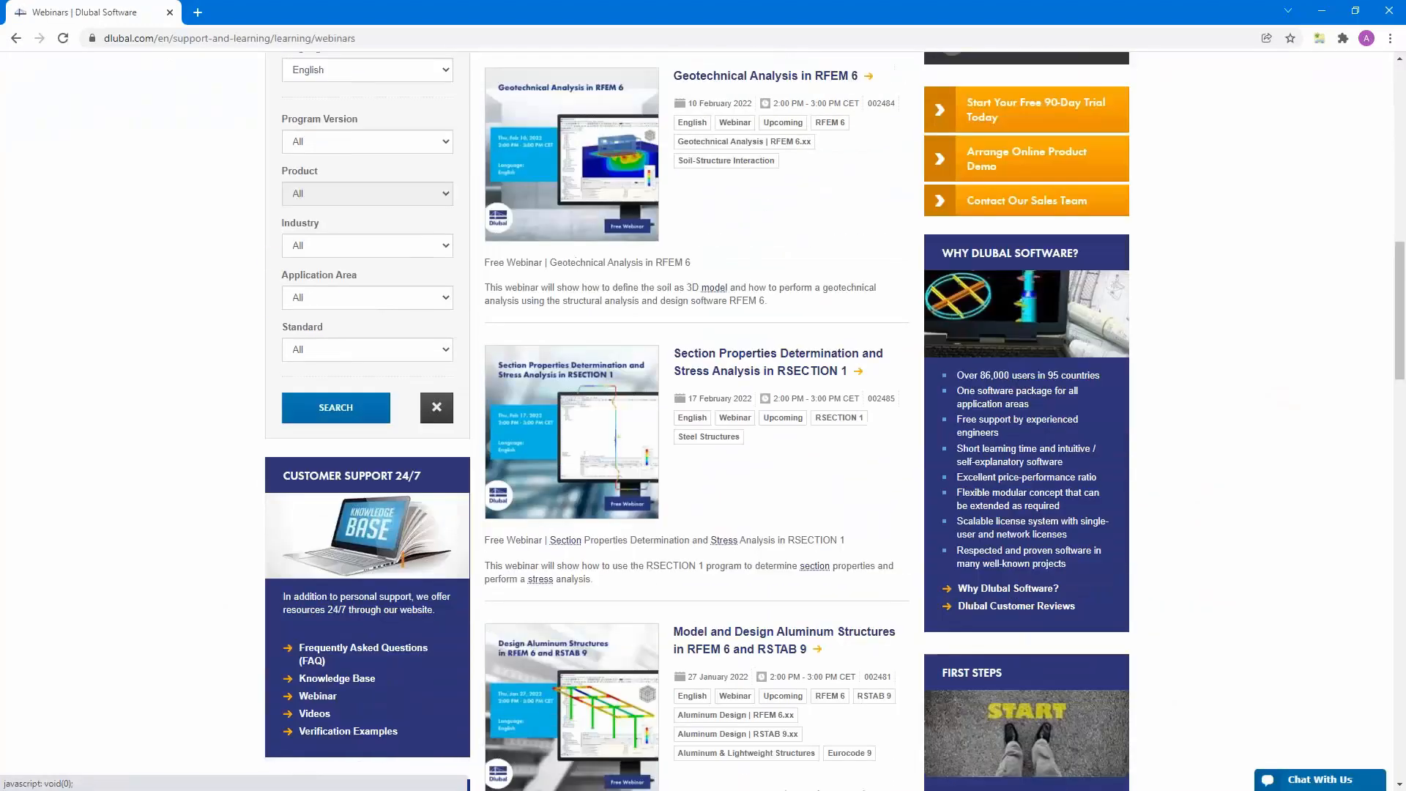
pyautogui.scroll(-10, 703, 422)
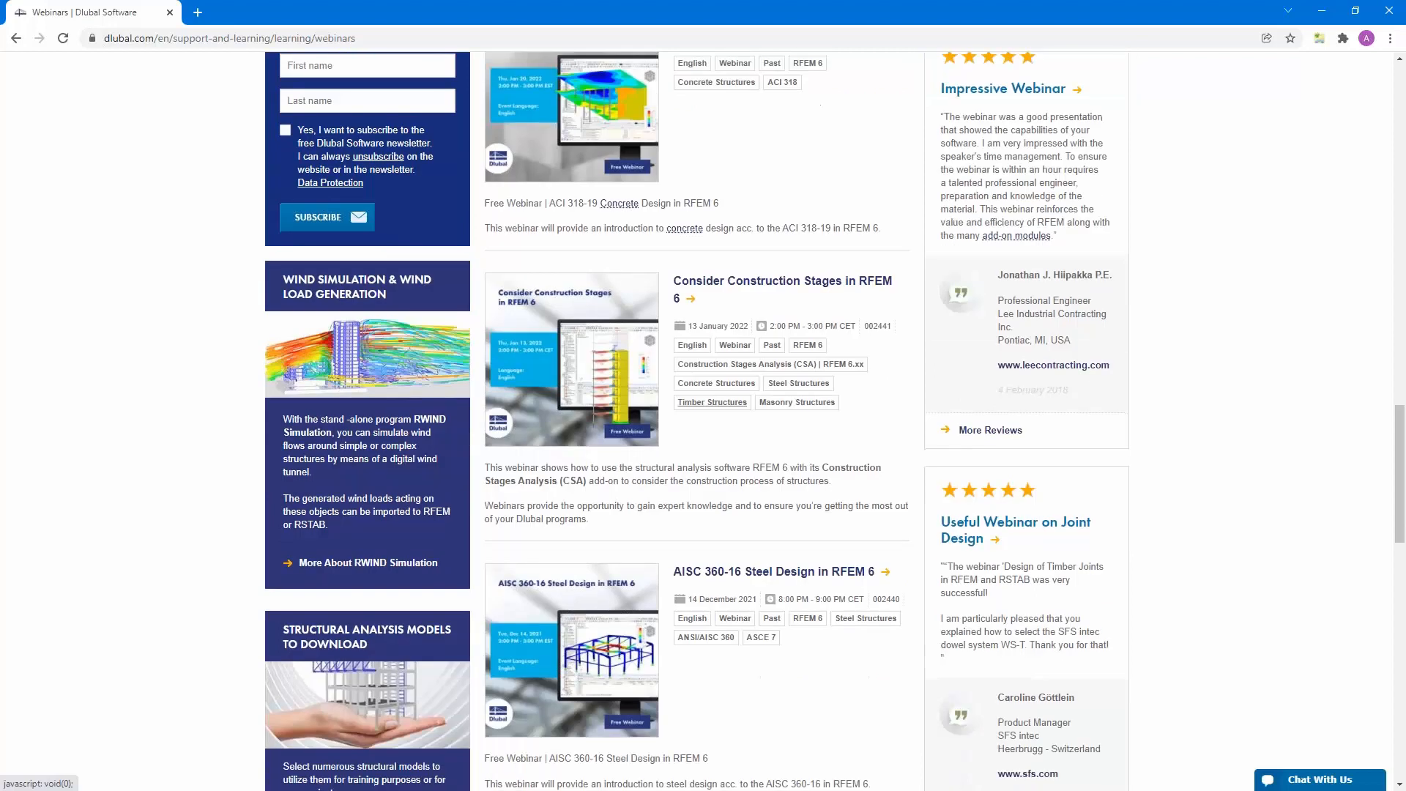
pyautogui.scroll(-8, 697, 421)
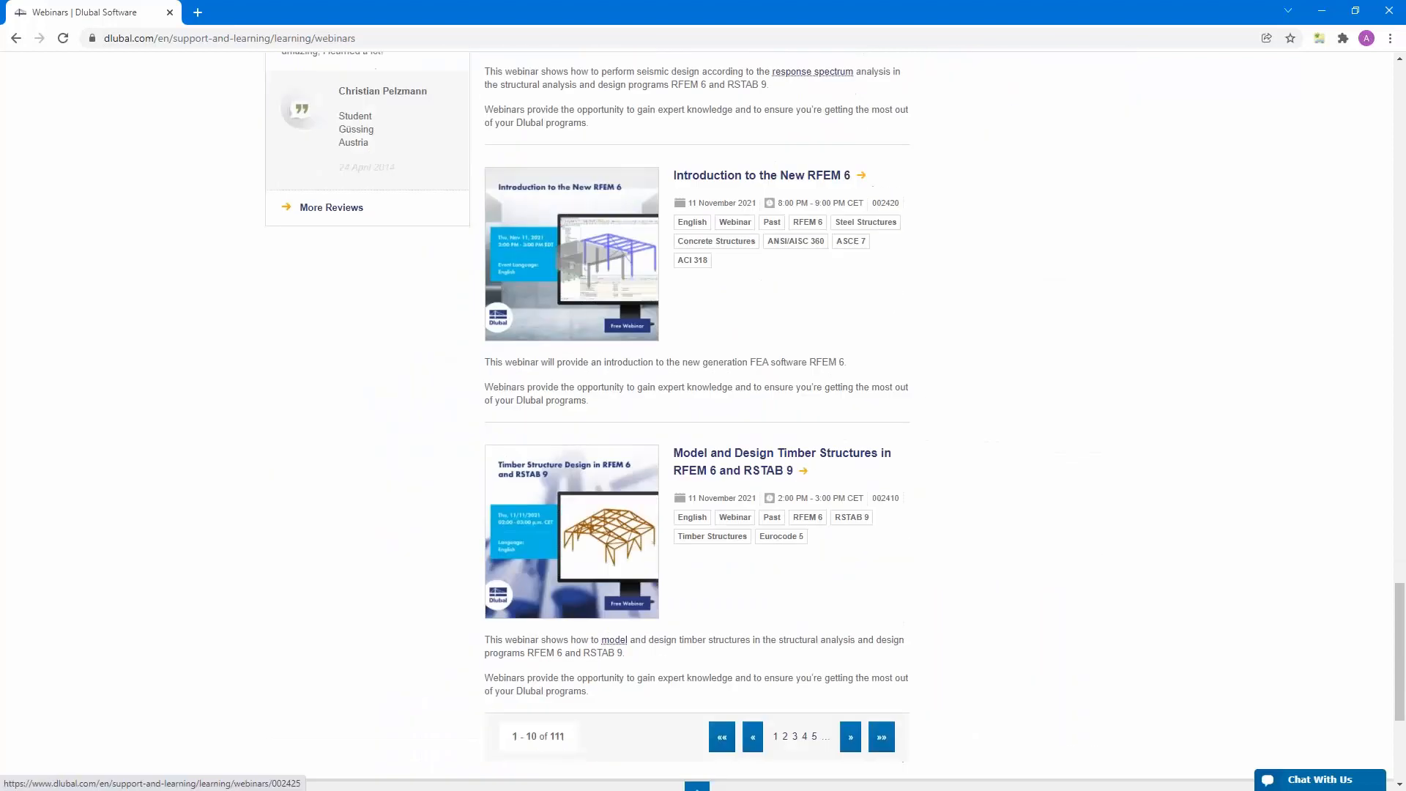
pyautogui.scroll(18, 697, 421)
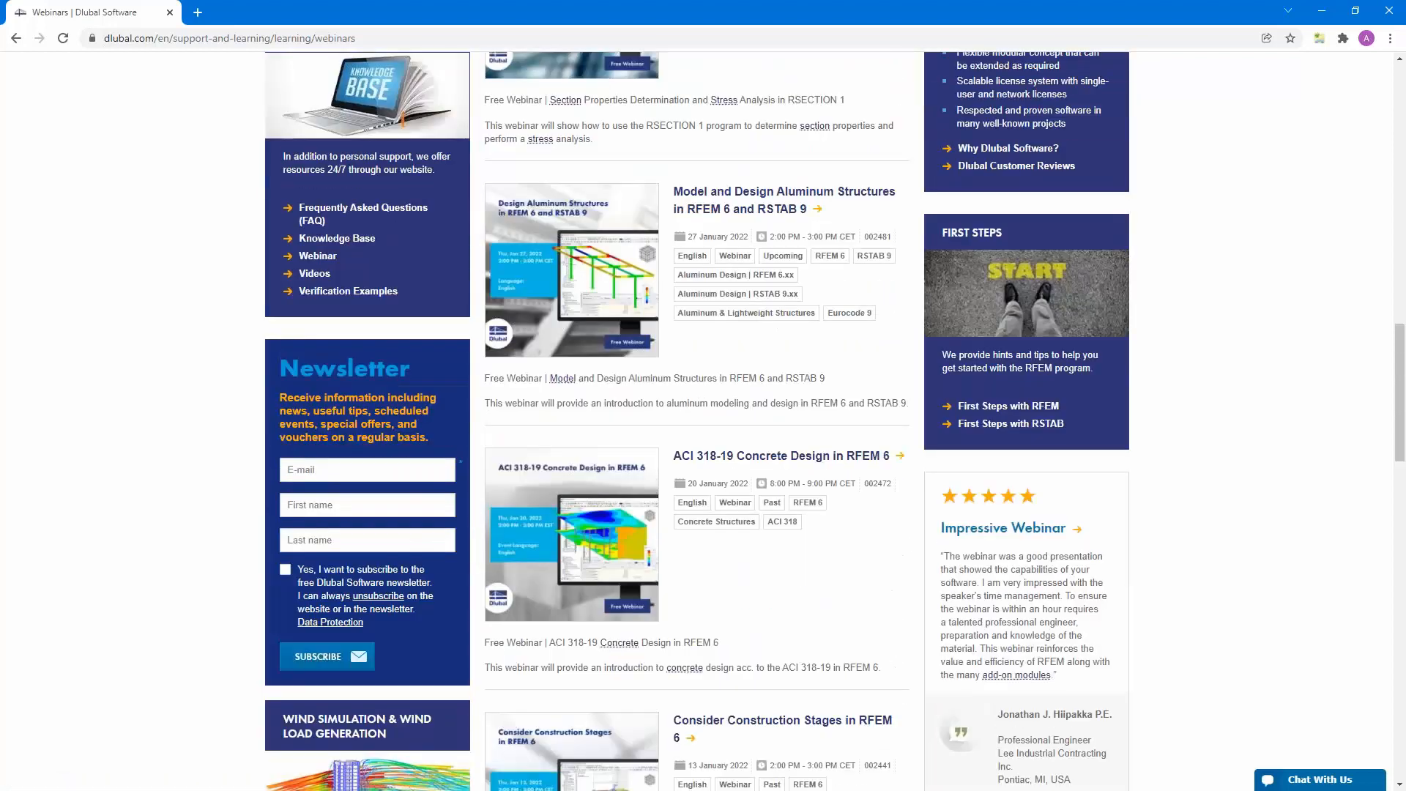
pyautogui.scroll(3, 742, 502)
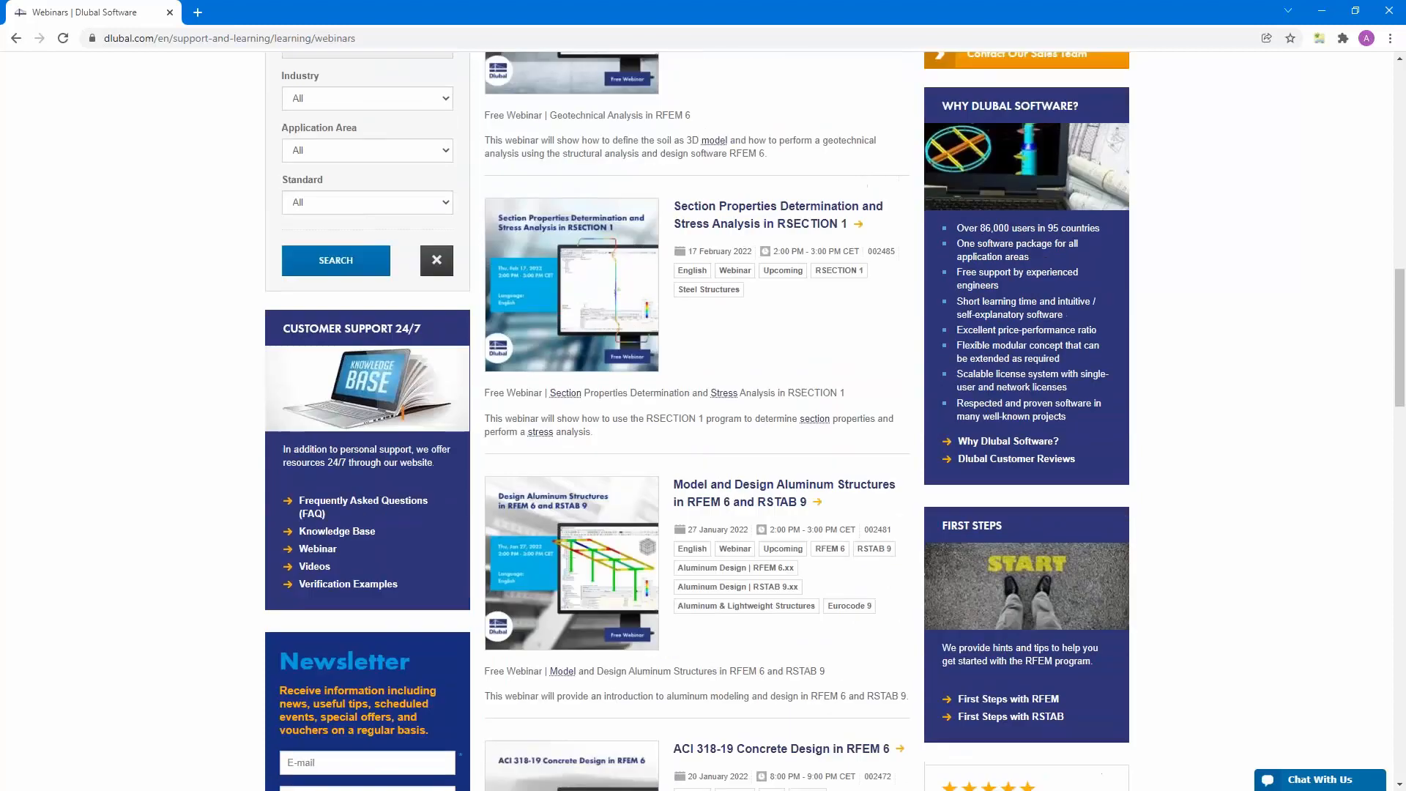
# Step: Open the webinar page "Model and Design Aluminum Structures in RFEM 6 and RSTAB 9" and examine its content, downloads and links
pyautogui.click(725, 502)
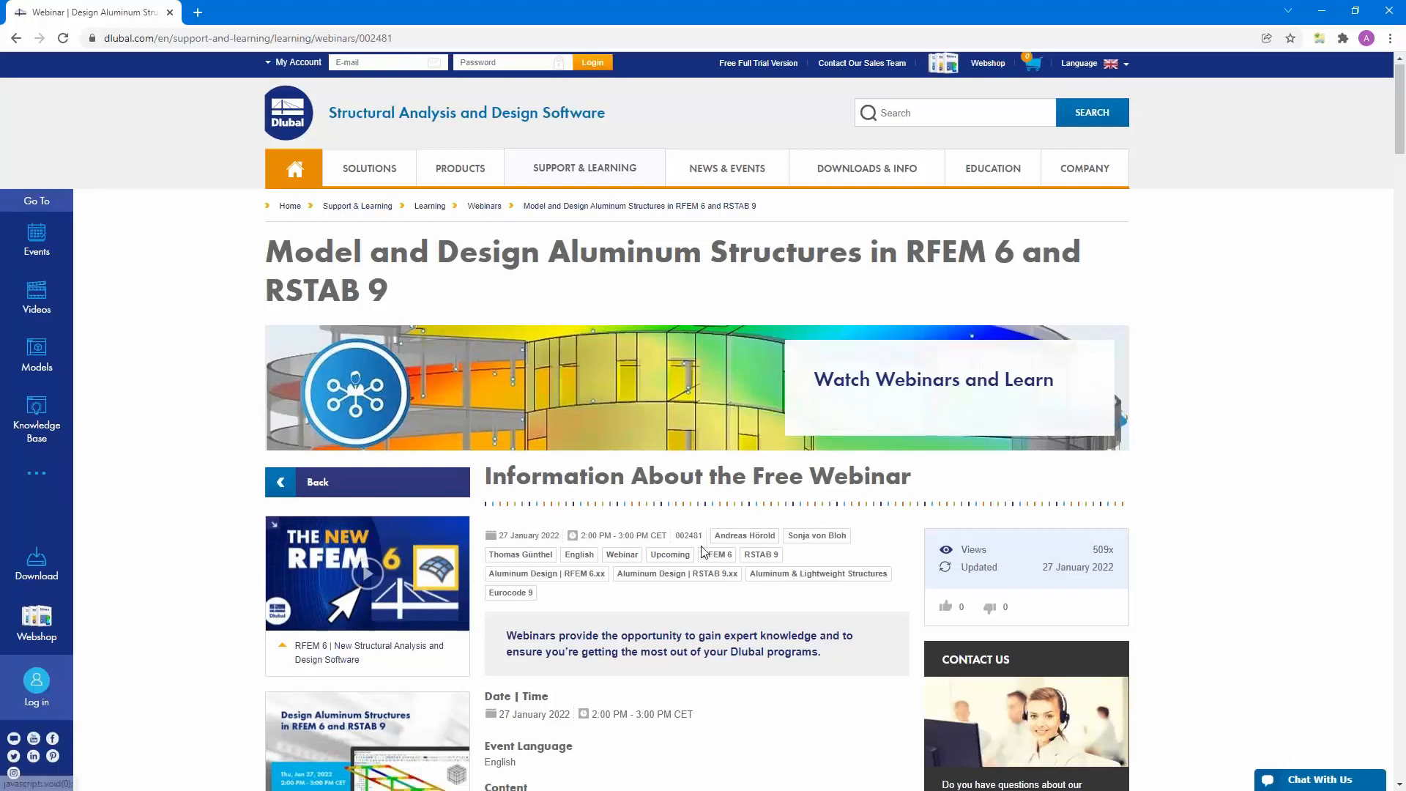
pyautogui.scroll(-5, 745, 420)
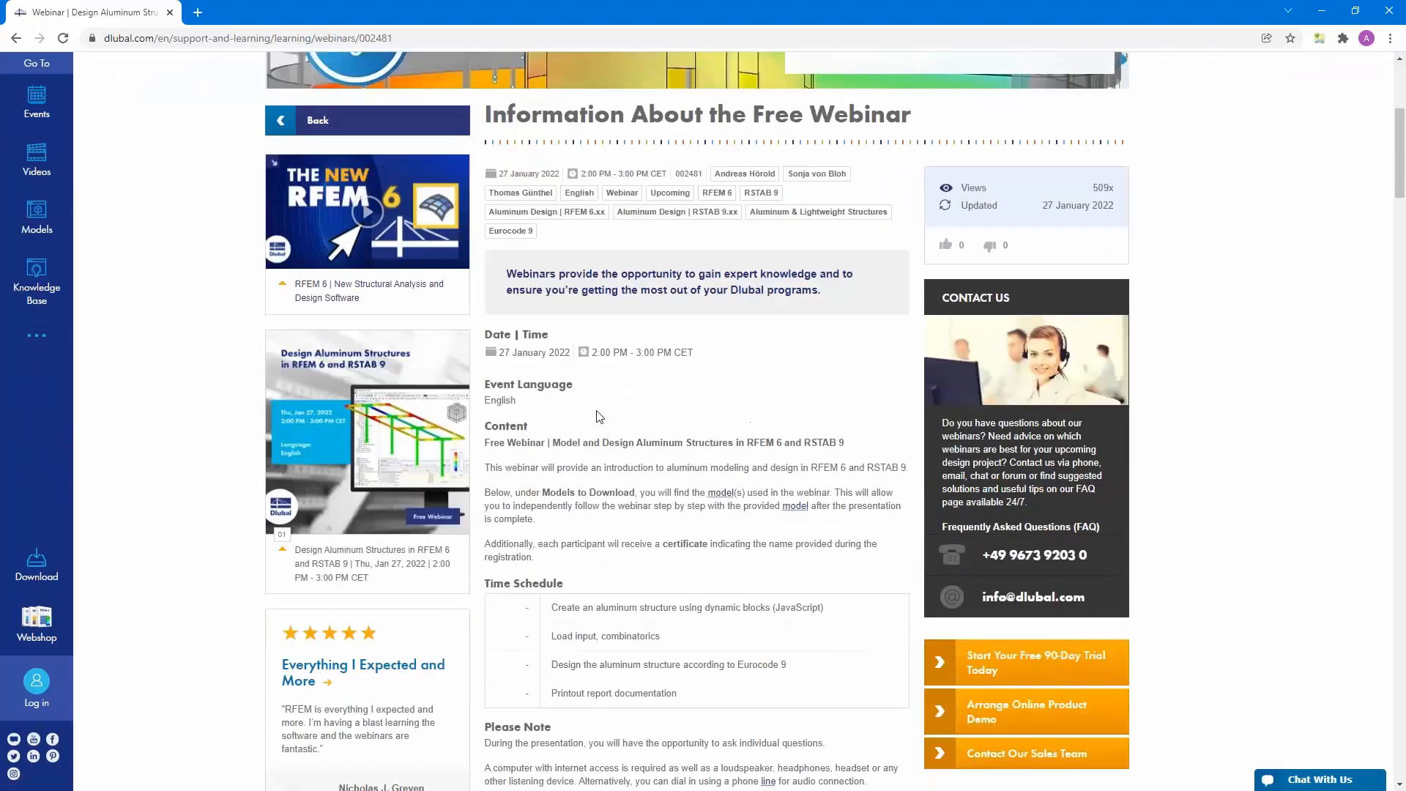
pyautogui.scroll(-9, 614, 525)
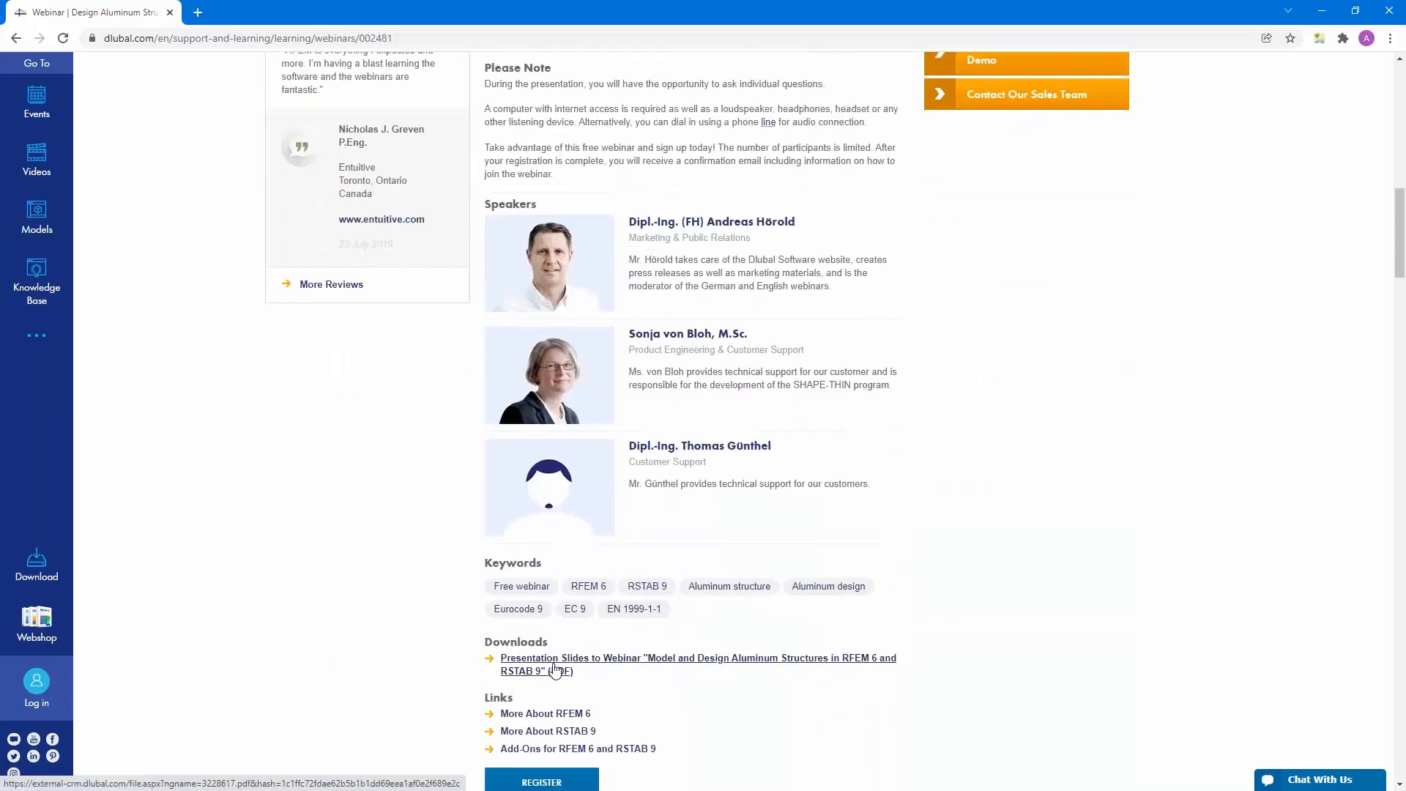
pyautogui.scroll(-3, 559, 668)
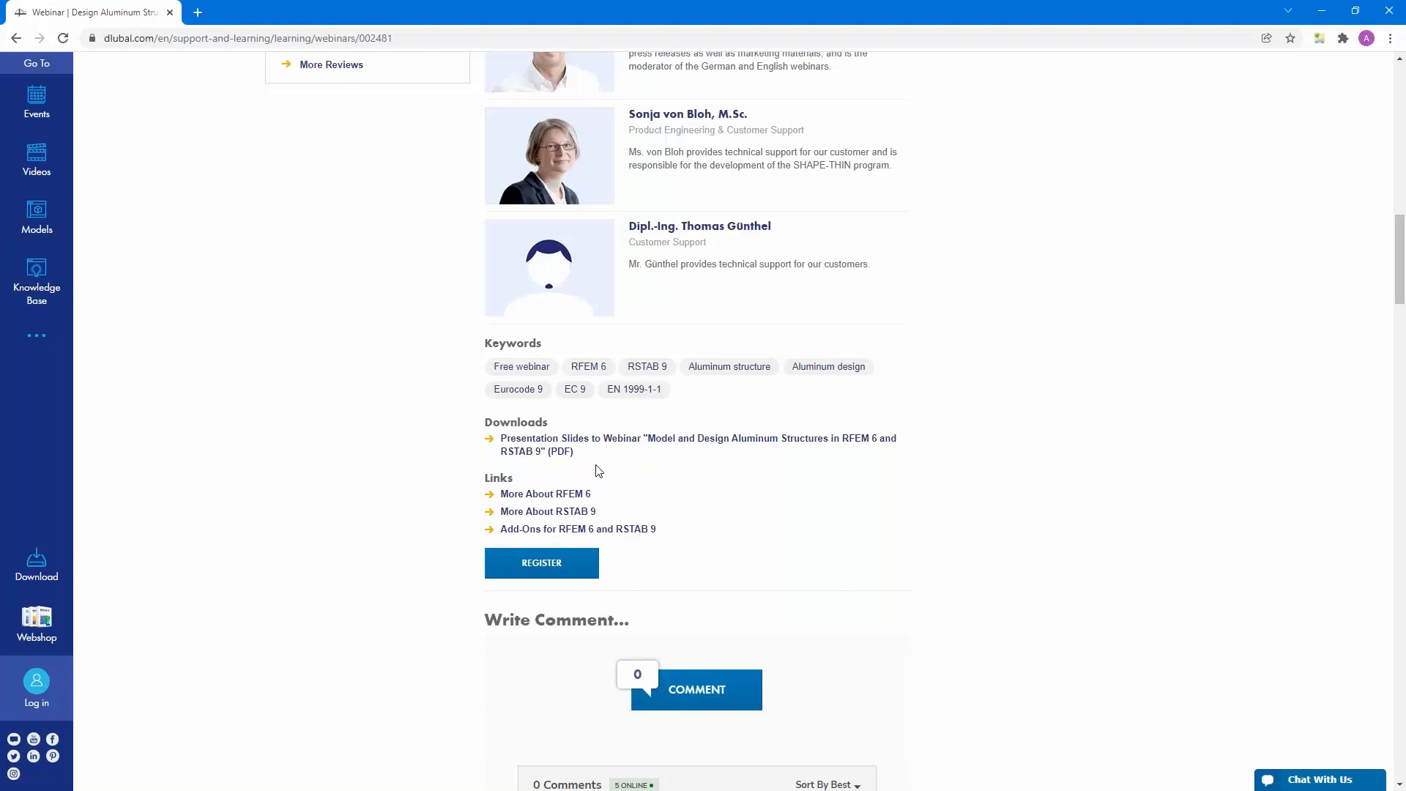
pyautogui.scroll(2, 598, 471)
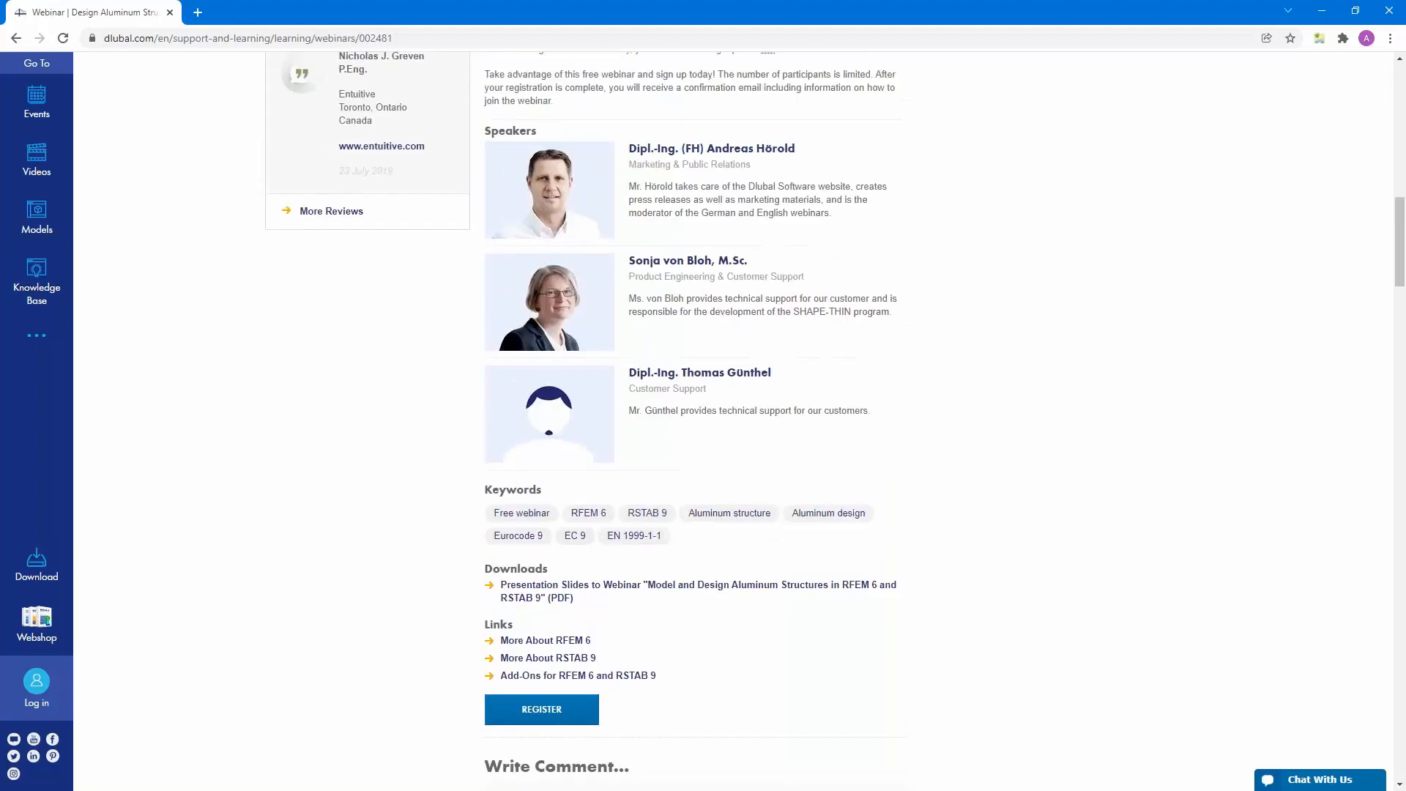